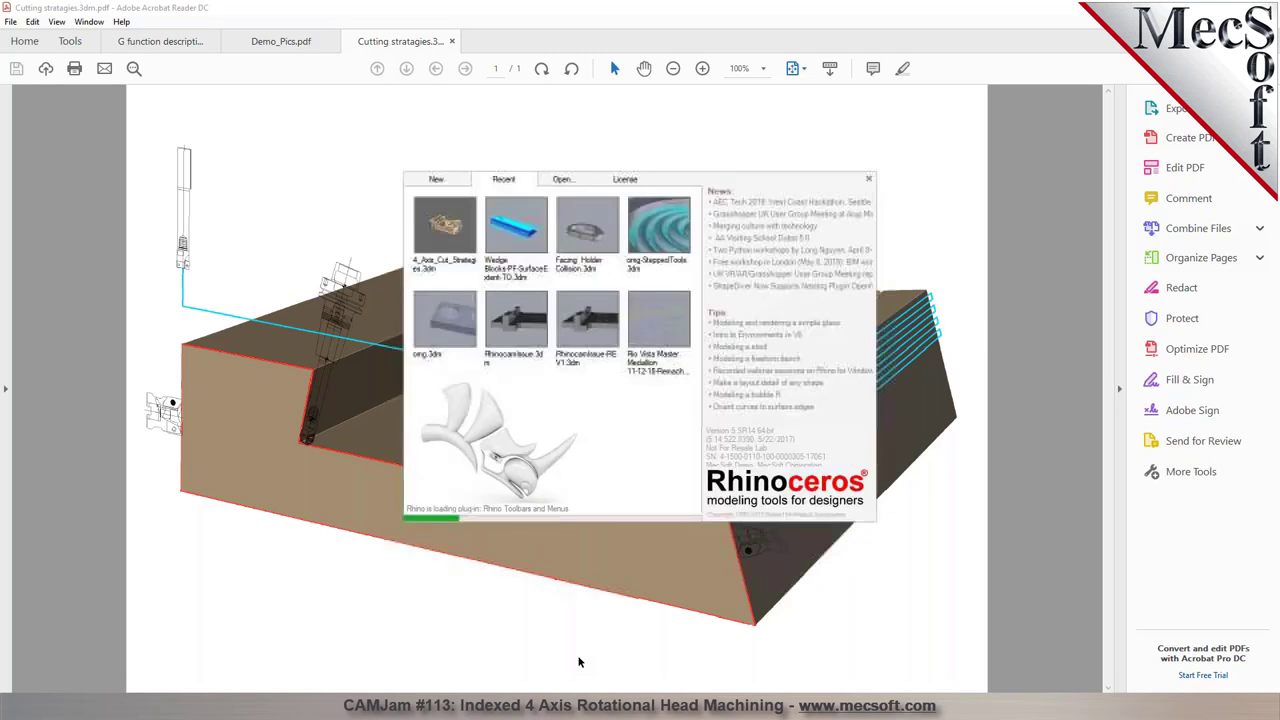
- Open the recent model file 4_Axis_Cut_Strategies.3dm in Rhino
left_click(449, 213)
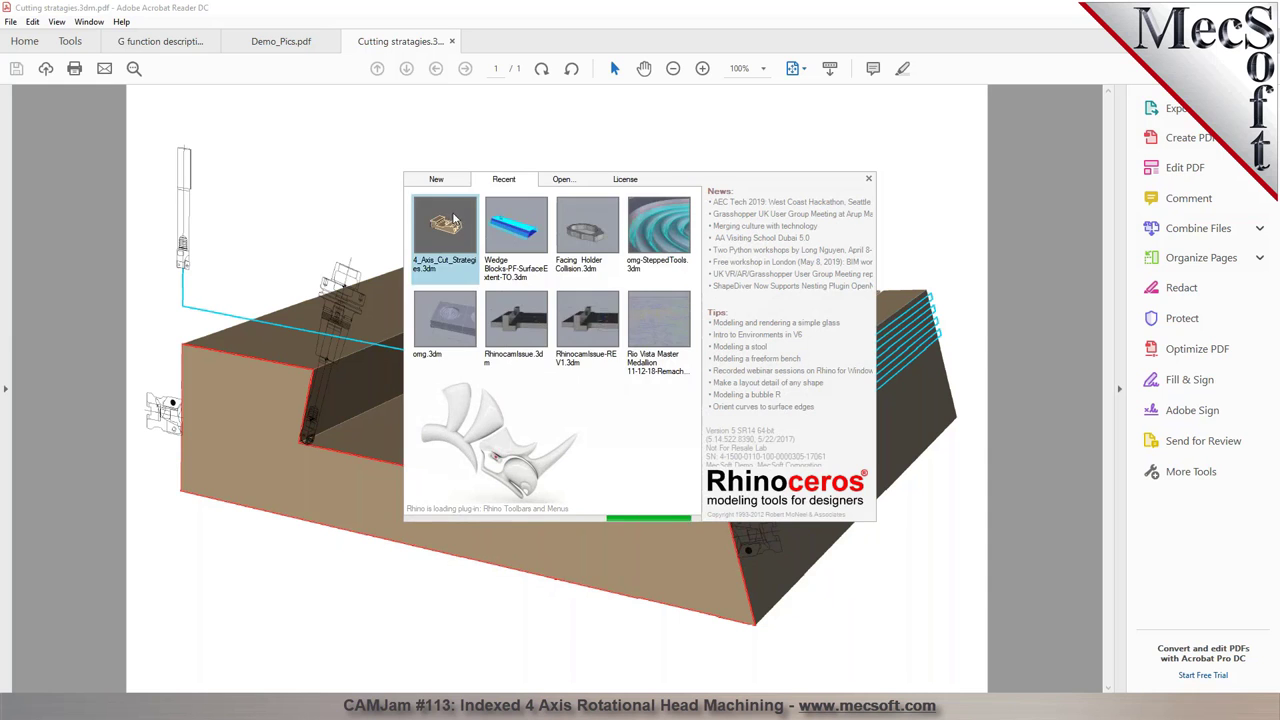
left_click(869, 179)
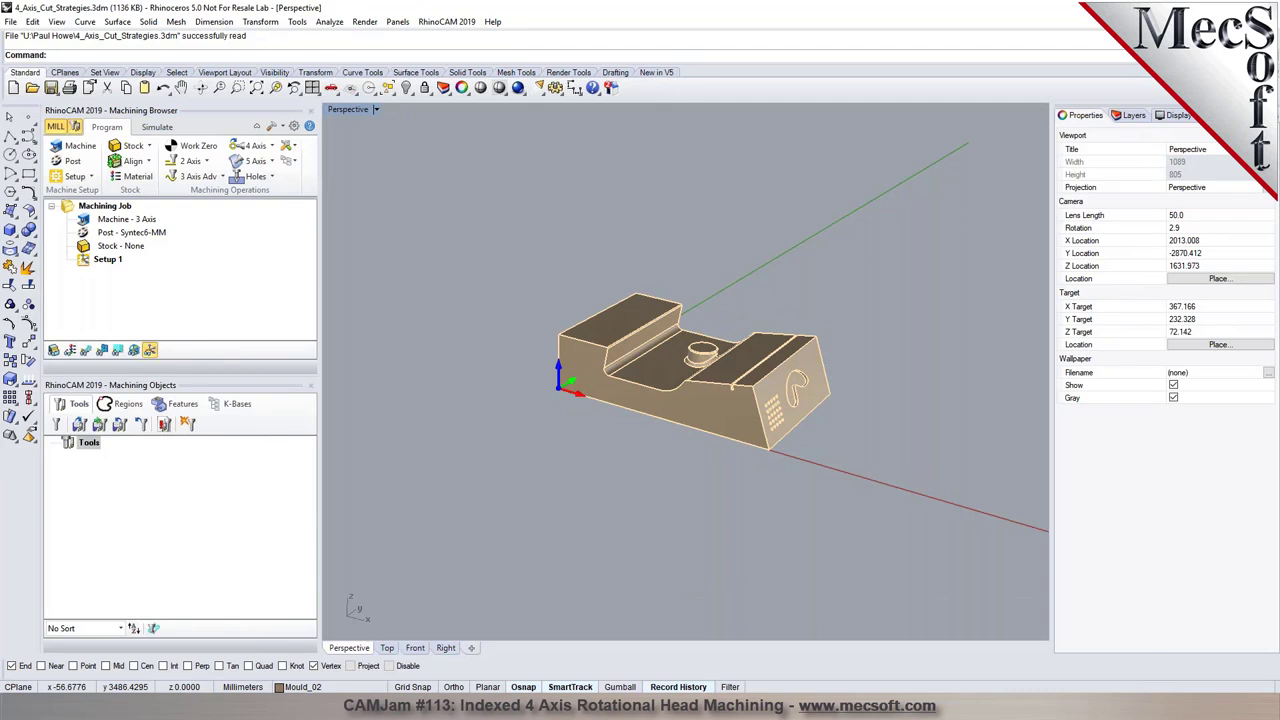
- Examine the mould block in top and perspective views, including its undercut, slot and angled end face
scroll(725, 359, "up", 4)
right_click_drag(586, 374, 545, 385)
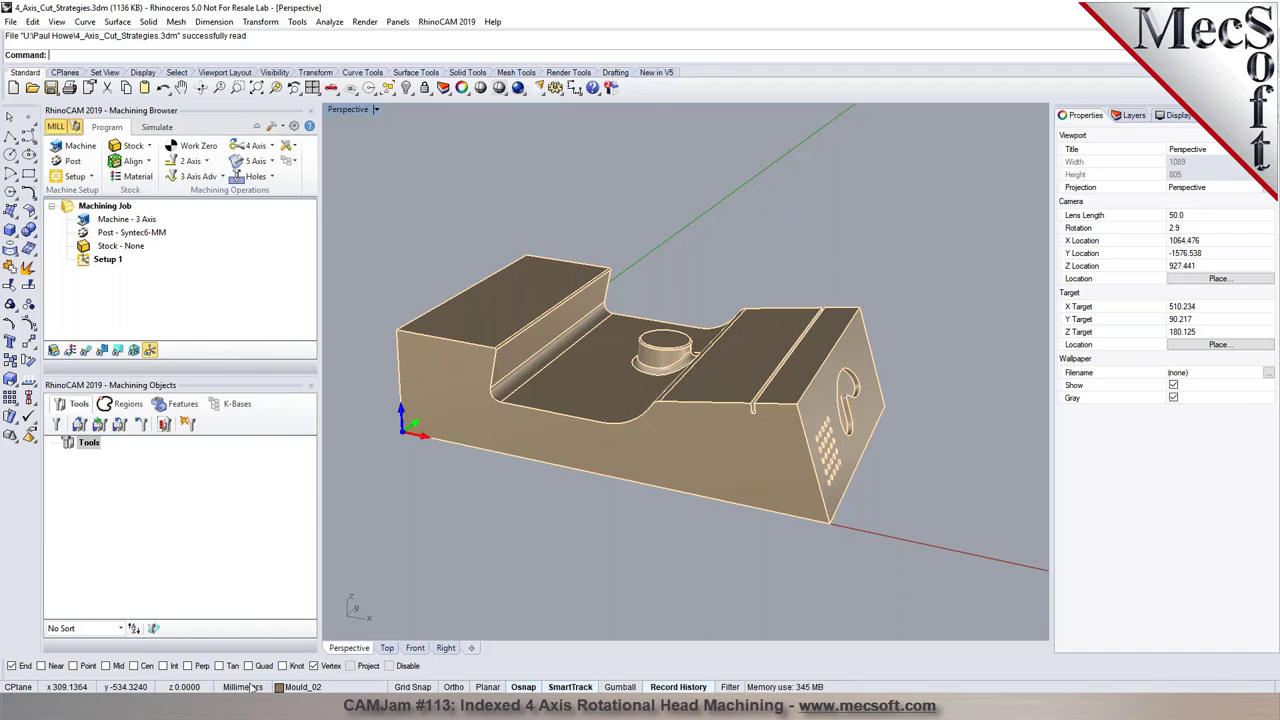
left_click(386, 648)
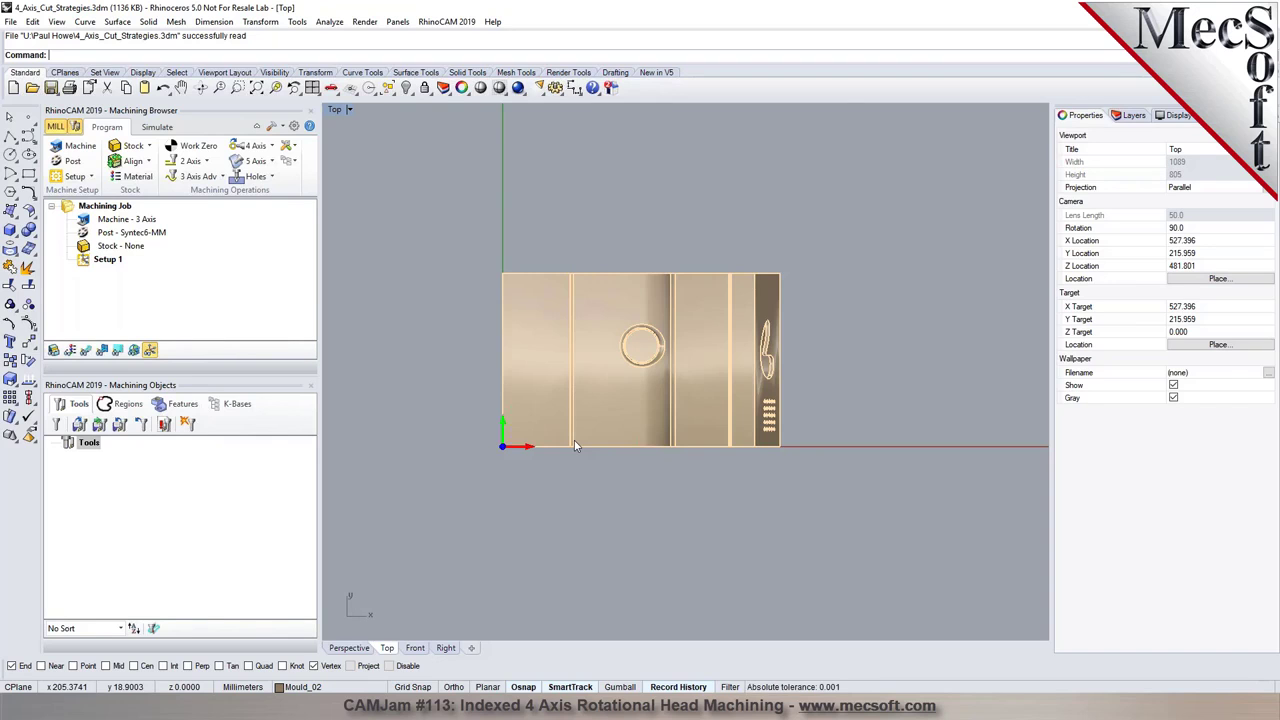
left_click(352, 648)
right_click_drag(519, 571, 445, 570)
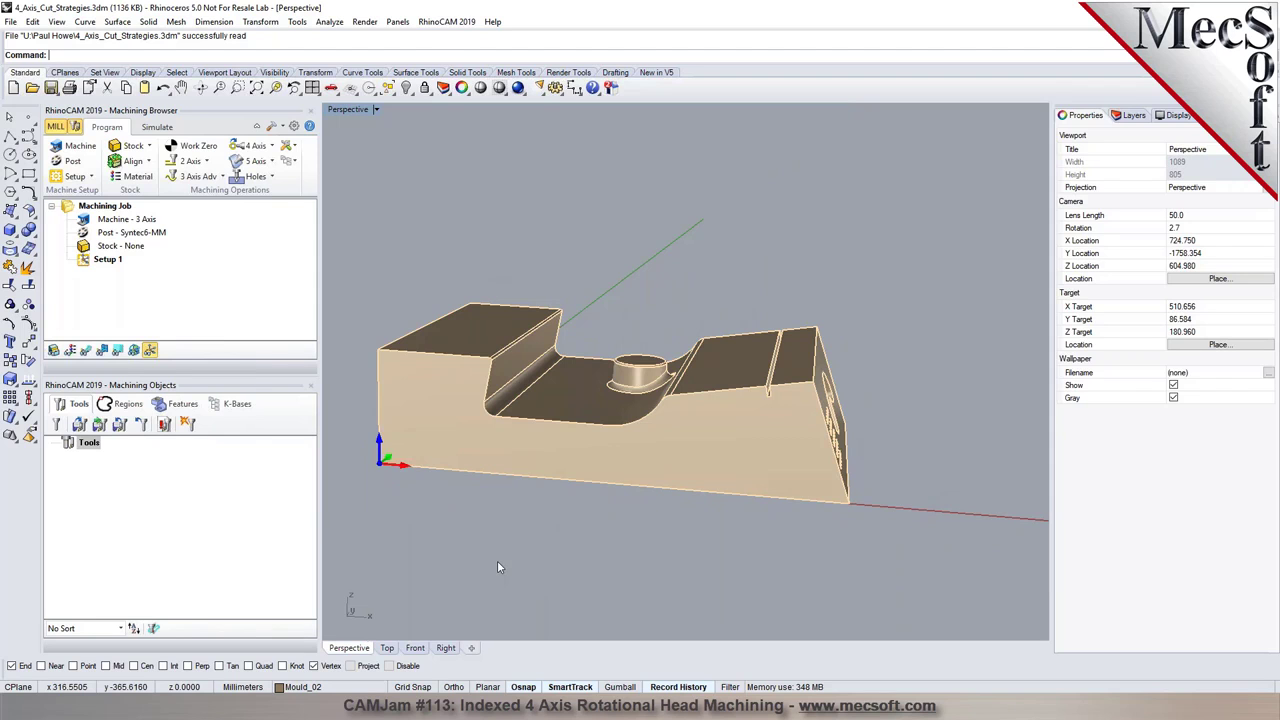
right_click_drag(497, 567, 615, 570)
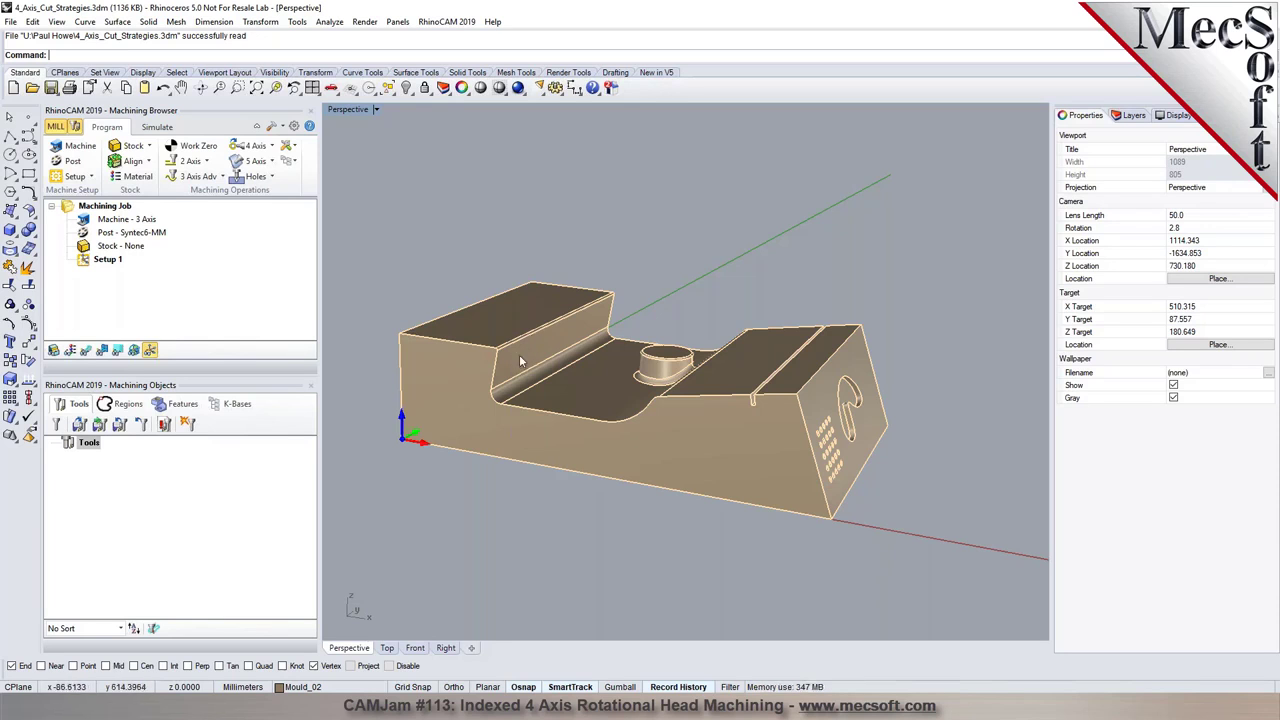
scroll(710, 436, "up", 5)
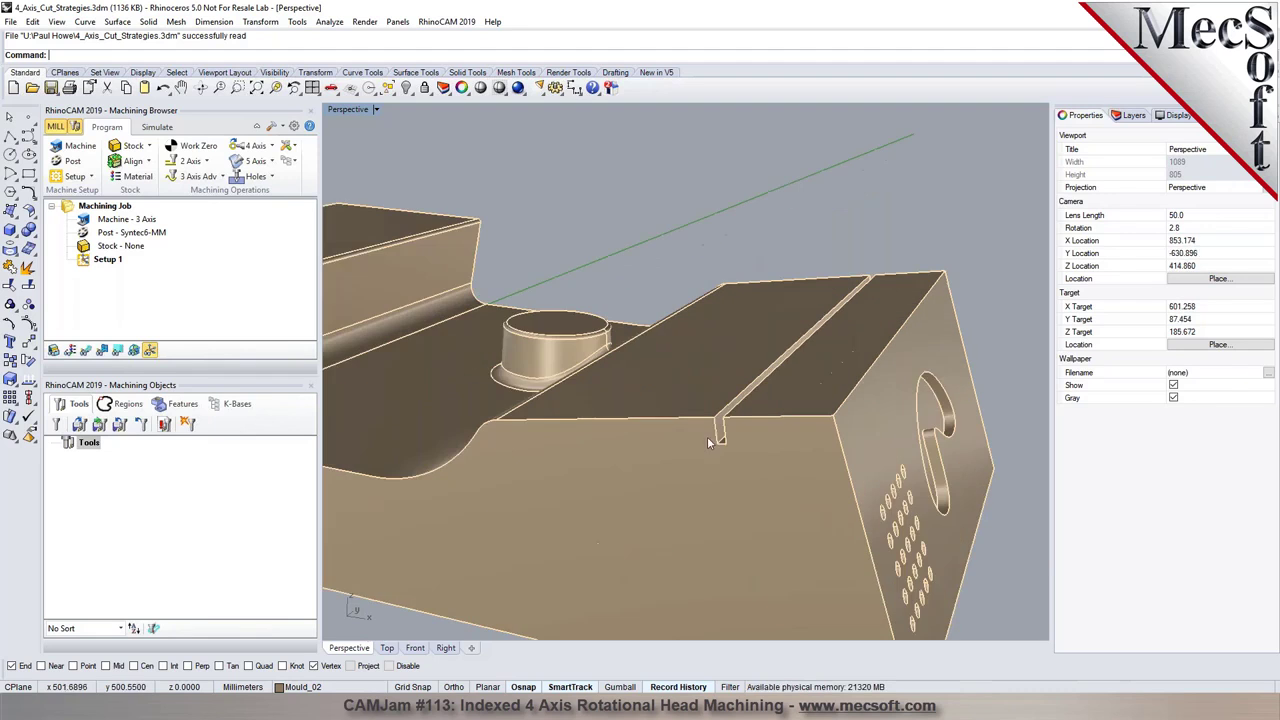
scroll(770, 350, "down", 8)
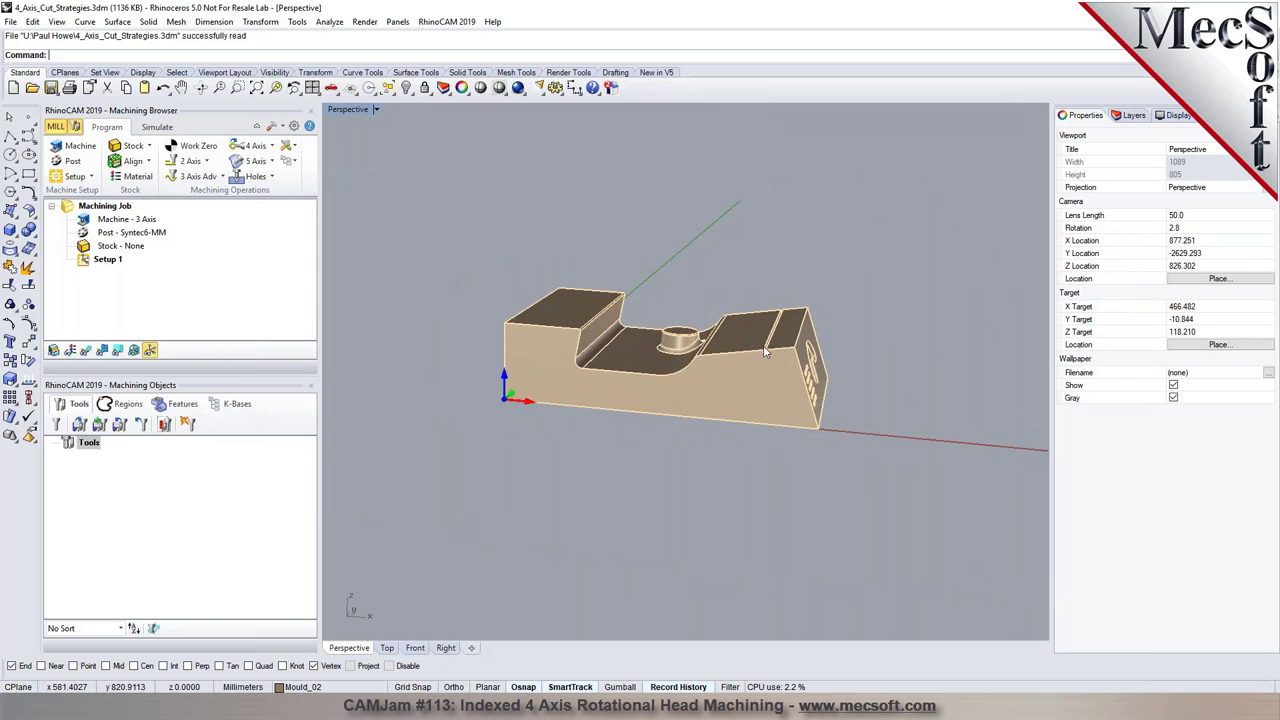
- Define the machine tool manually as 4 Axis with a Head configuration and the rotary axis set to +Y
left_click(72, 151)
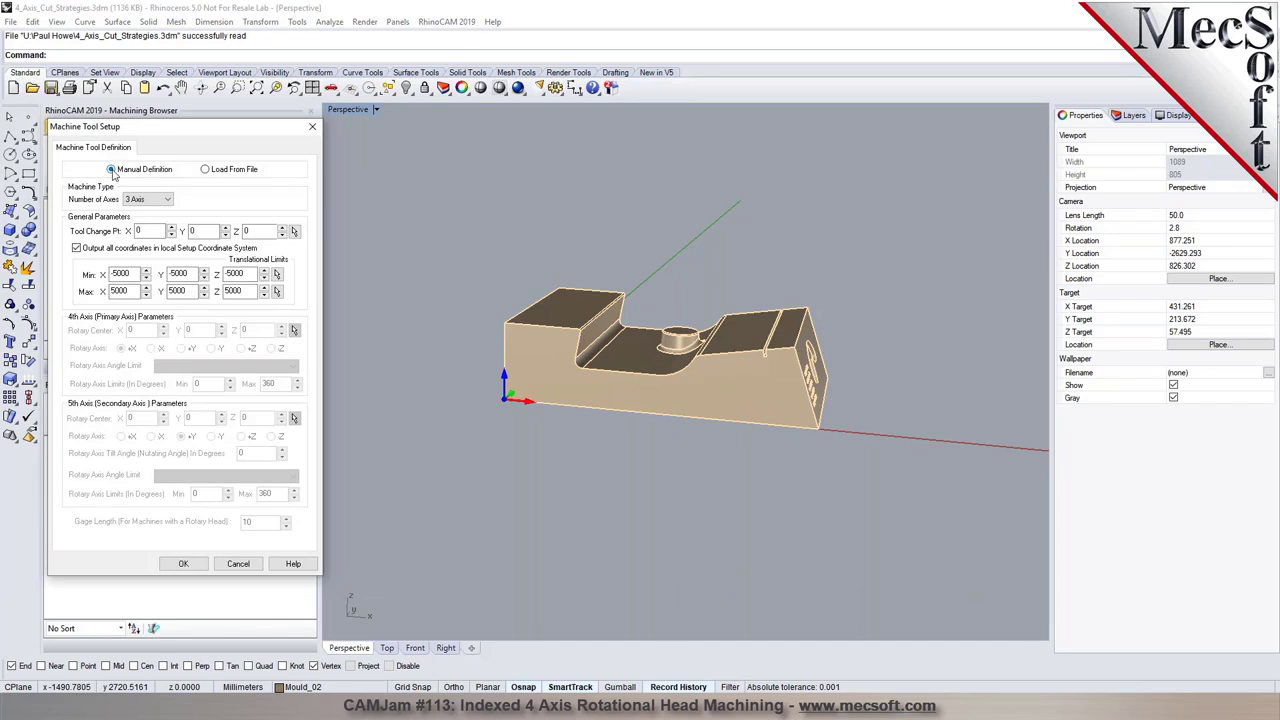
left_click(158, 202)
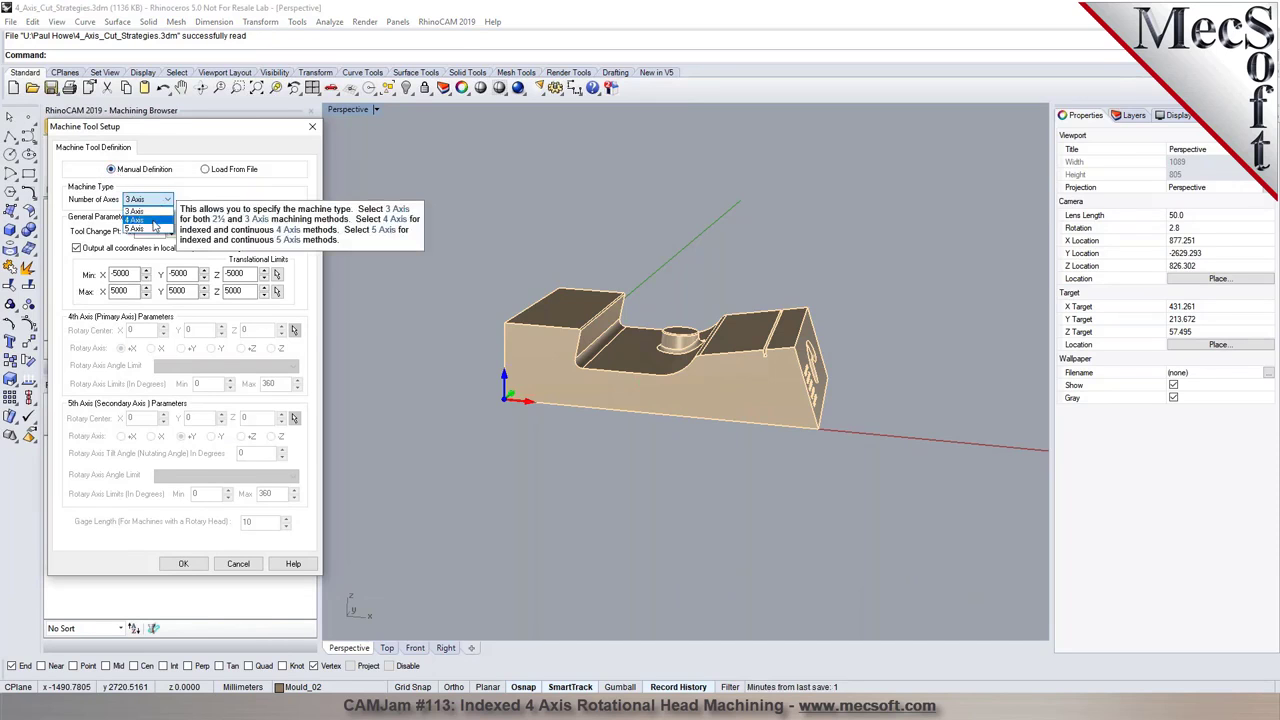
left_click(154, 221)
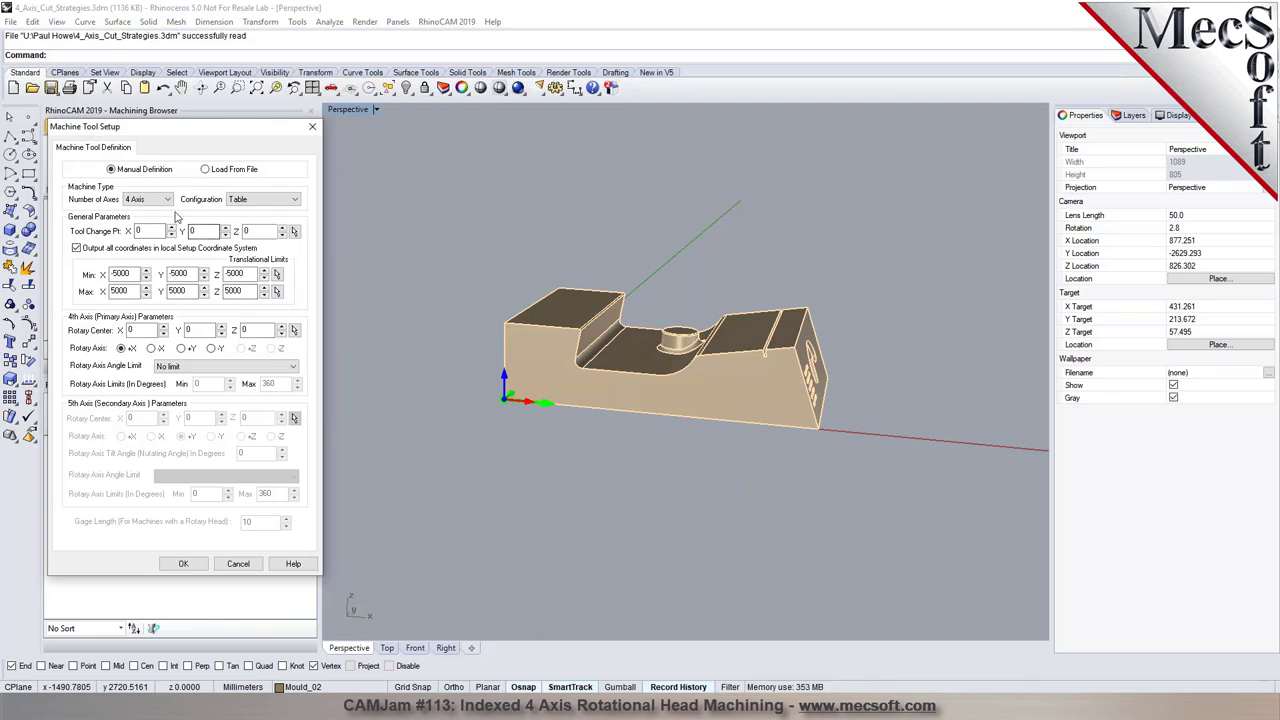
left_click(295, 200)
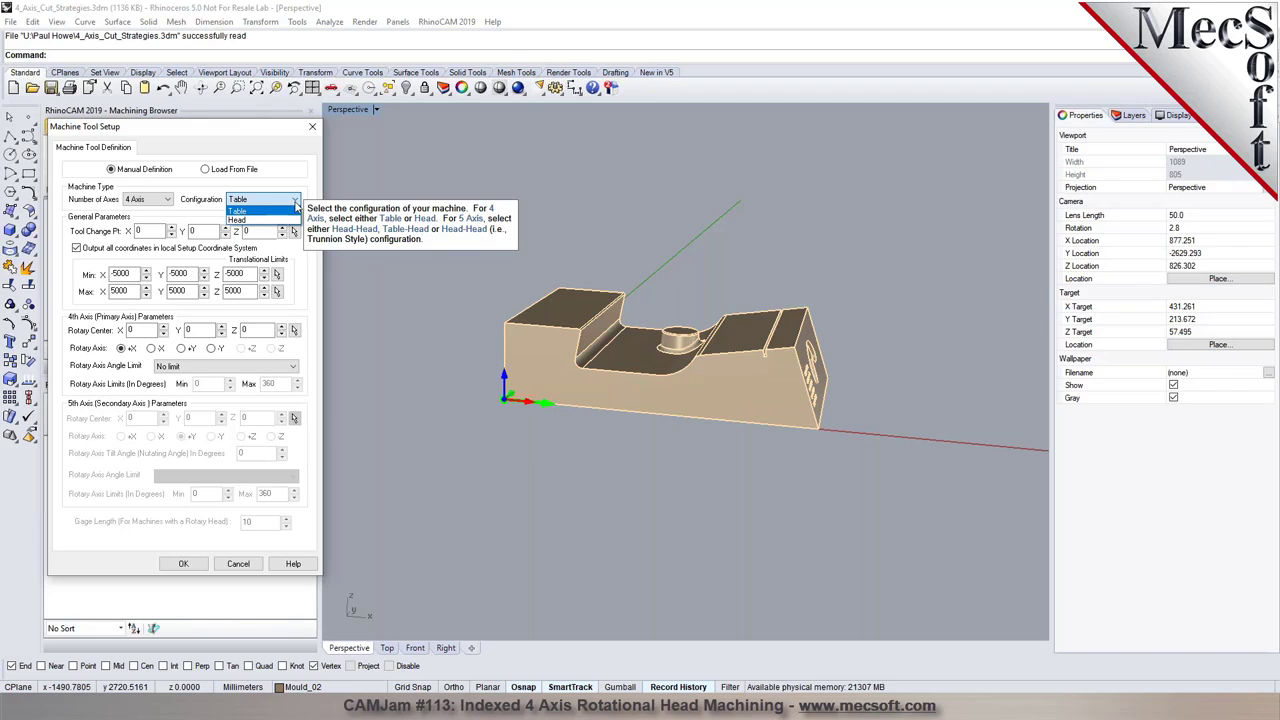
left_click(247, 222)
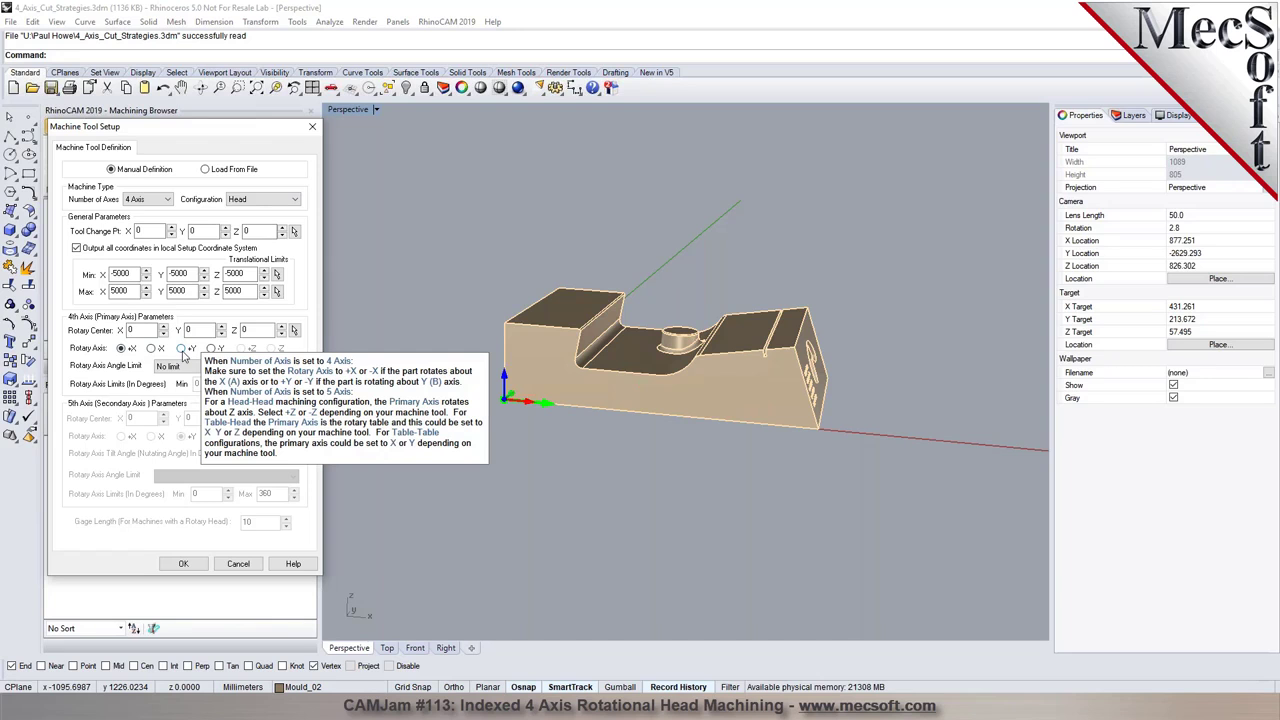
left_click(181, 348)
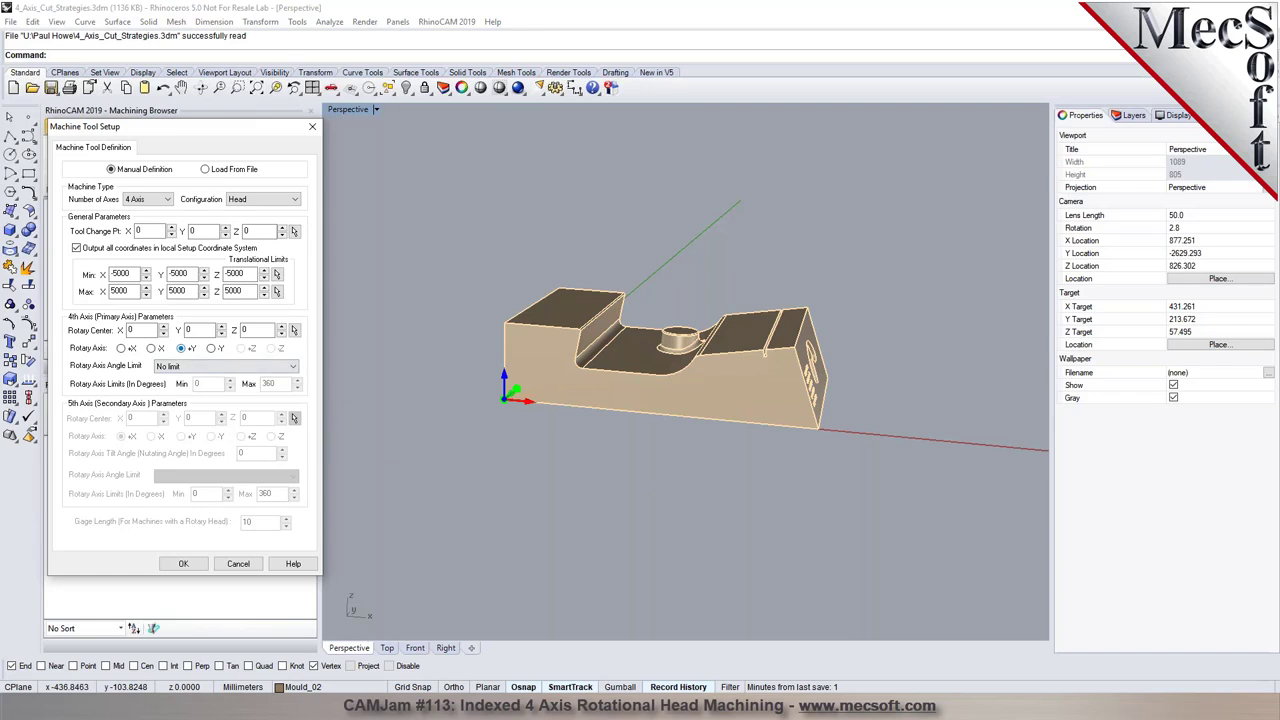
- Examine the rotary axis direction at the part origin, the angled end face features and the narrow slot
right_click_drag(558, 456, 512, 450)
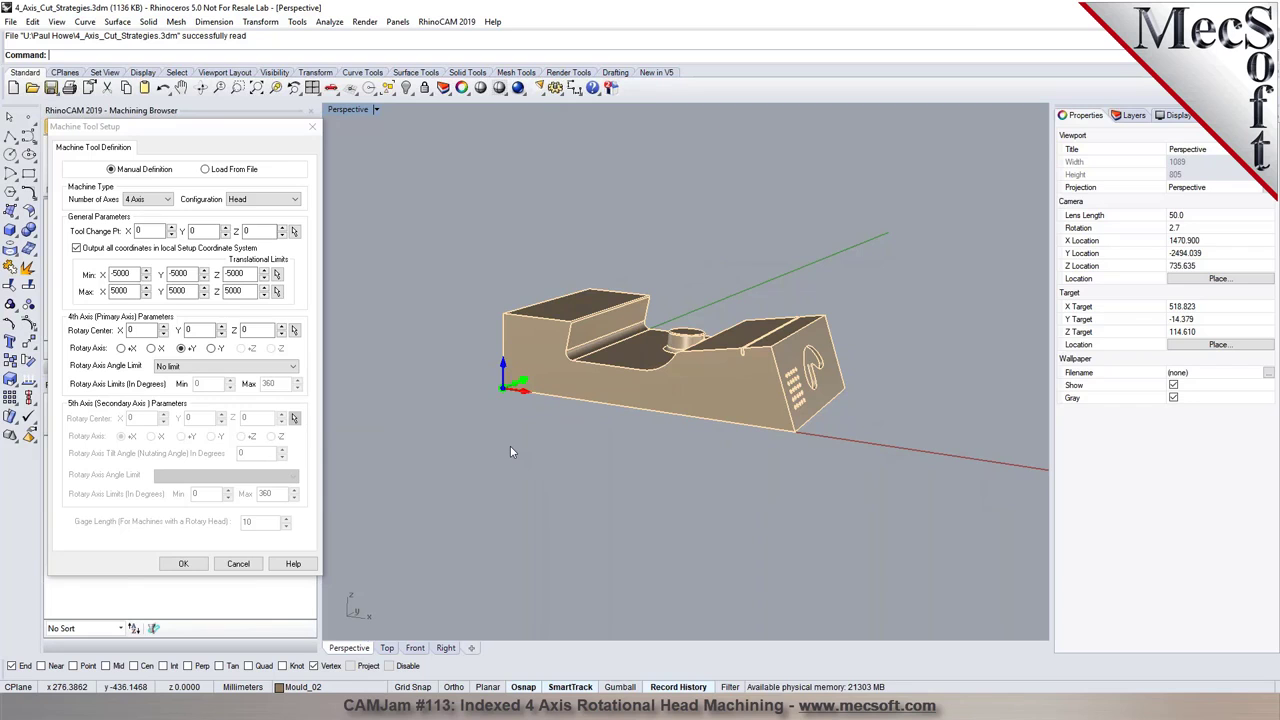
mouse_move(502, 442)
right_mouse_down()
mouse_move(532, 435)
mouse_move(508, 433)
right_mouse_up()
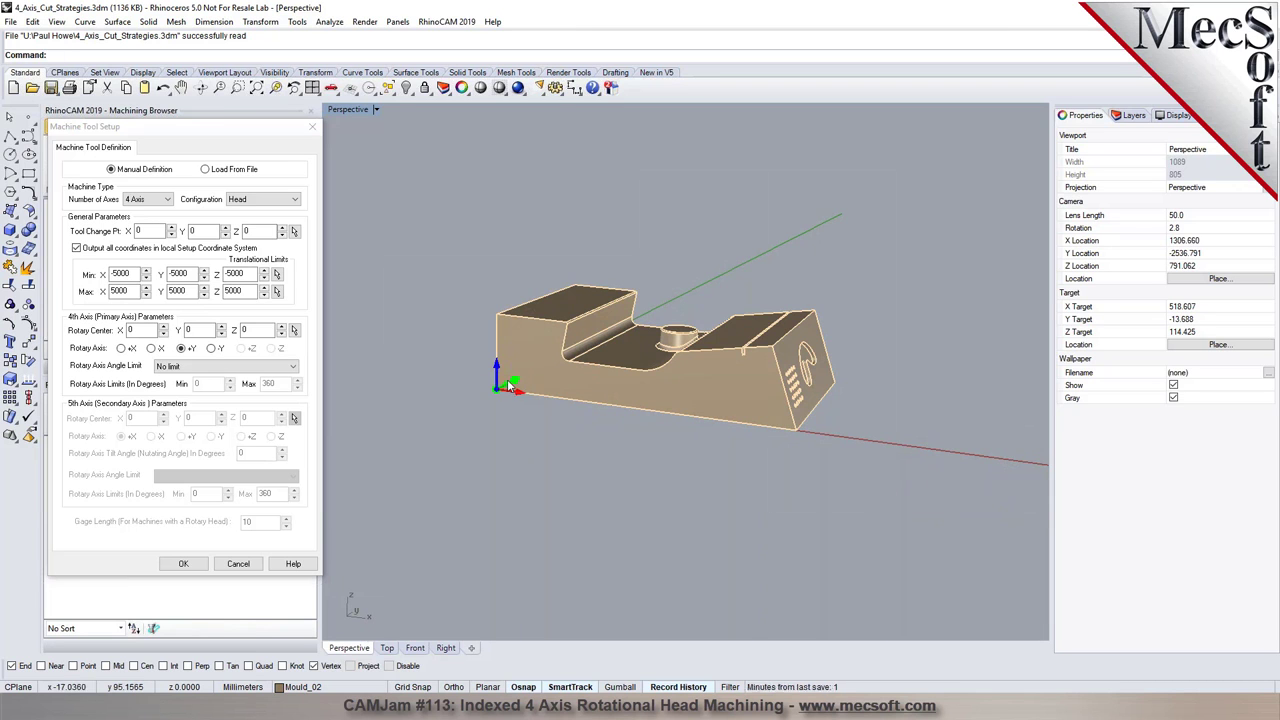
scroll(507, 379, "up", 5)
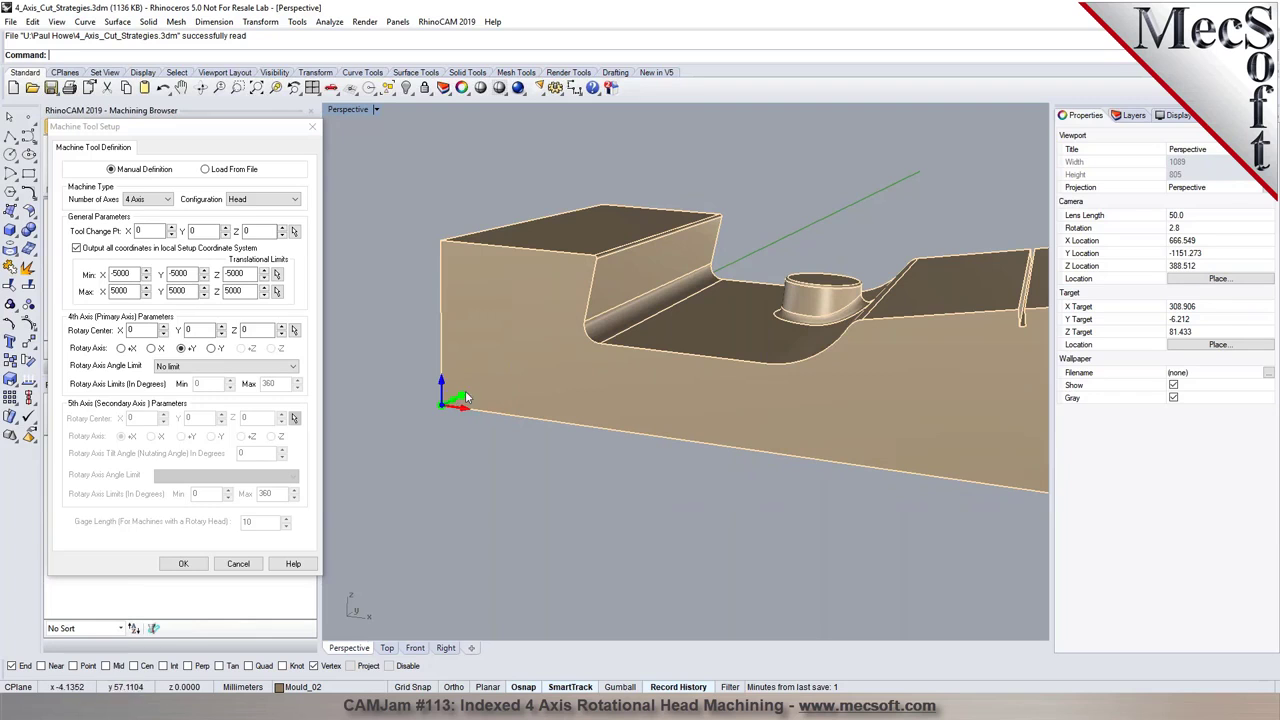
scroll(462, 386, "down", 4)
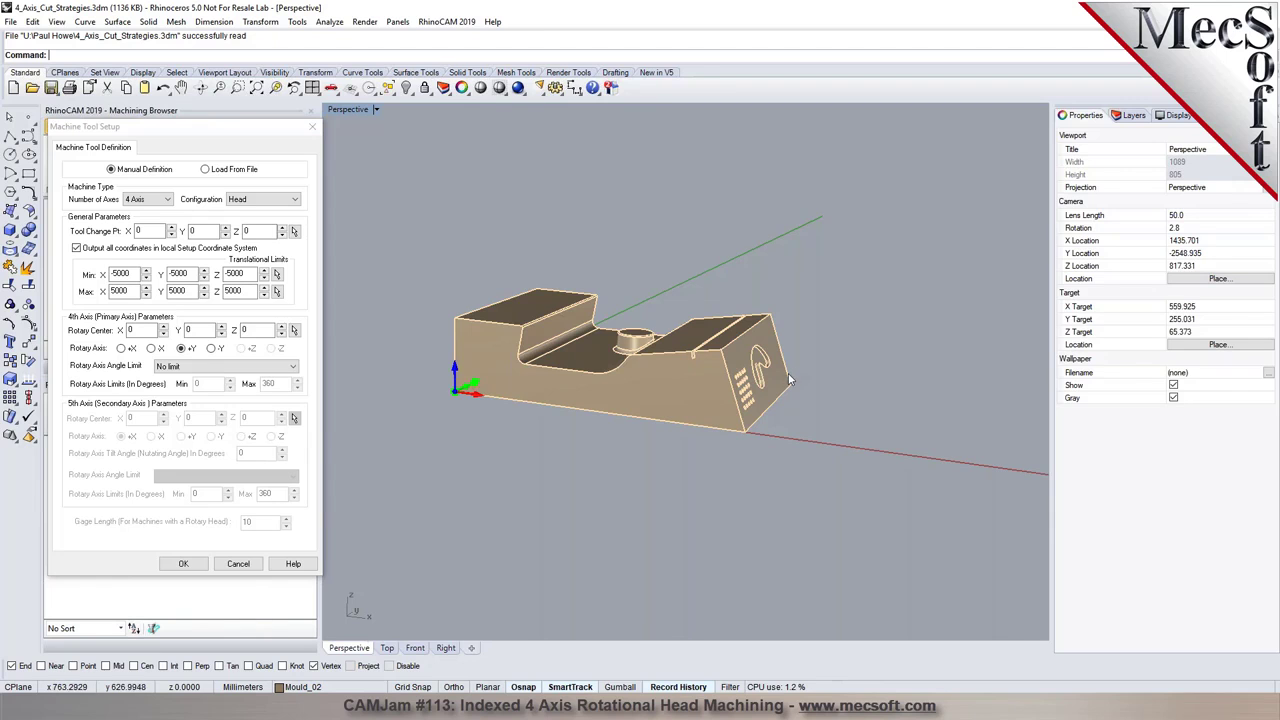
scroll(776, 384, "up", 4)
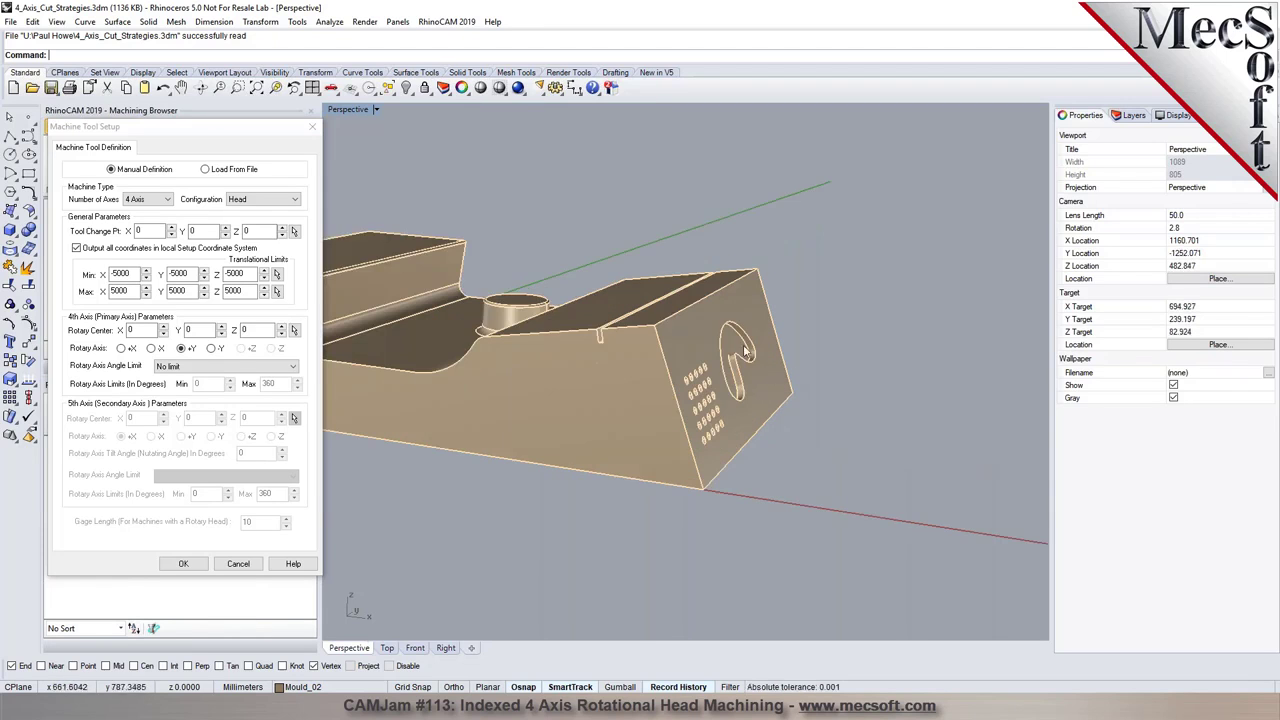
scroll(783, 370, "down", 3)
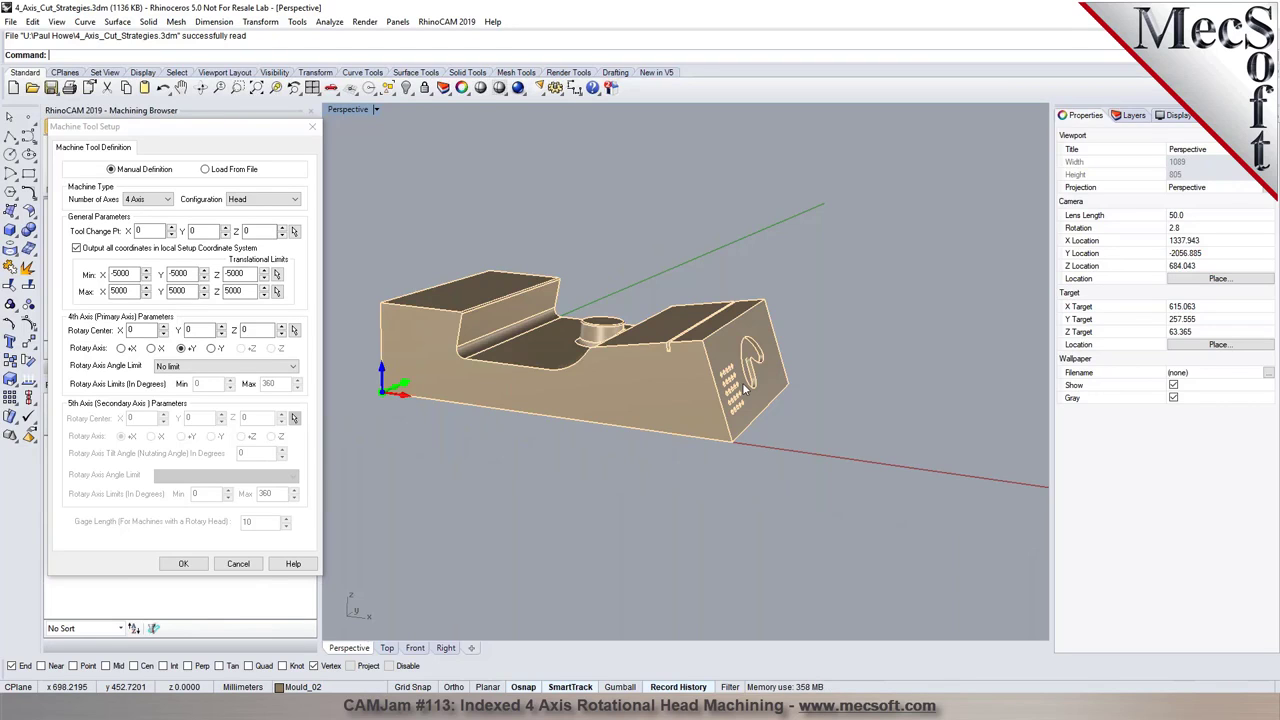
right_click_drag(588, 395, 652, 398)
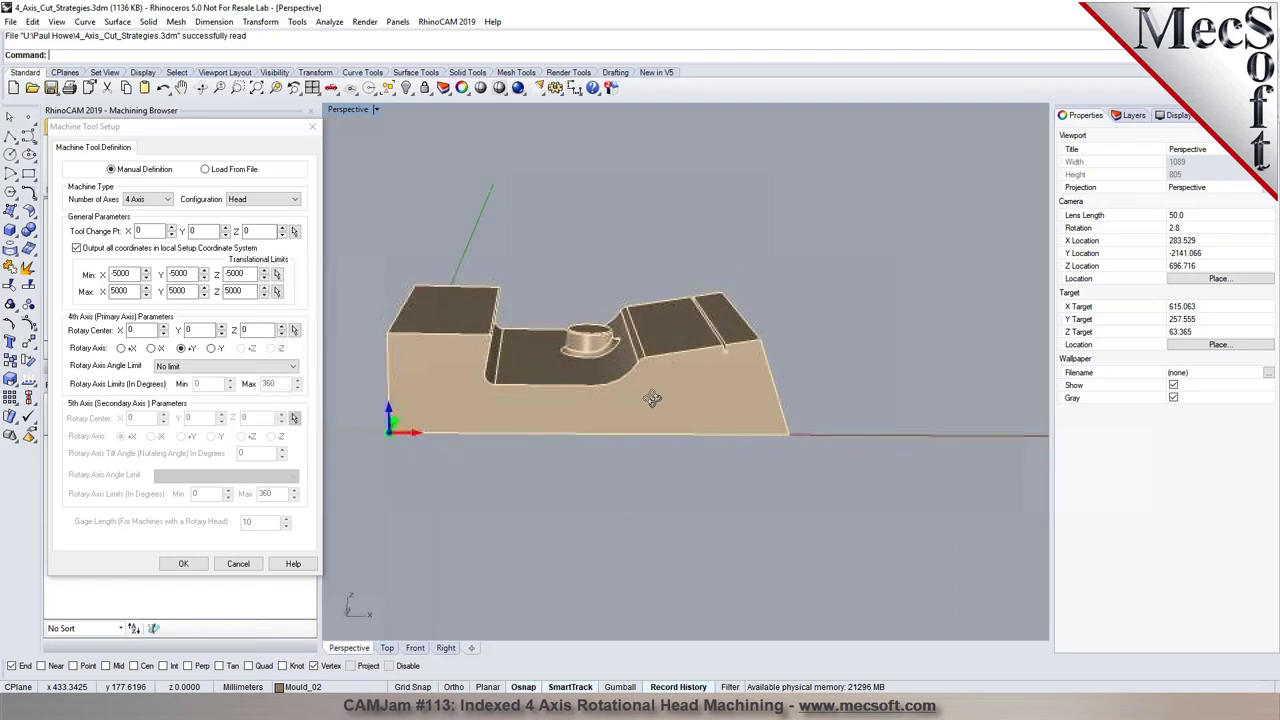
scroll(700, 360, "up", 4)
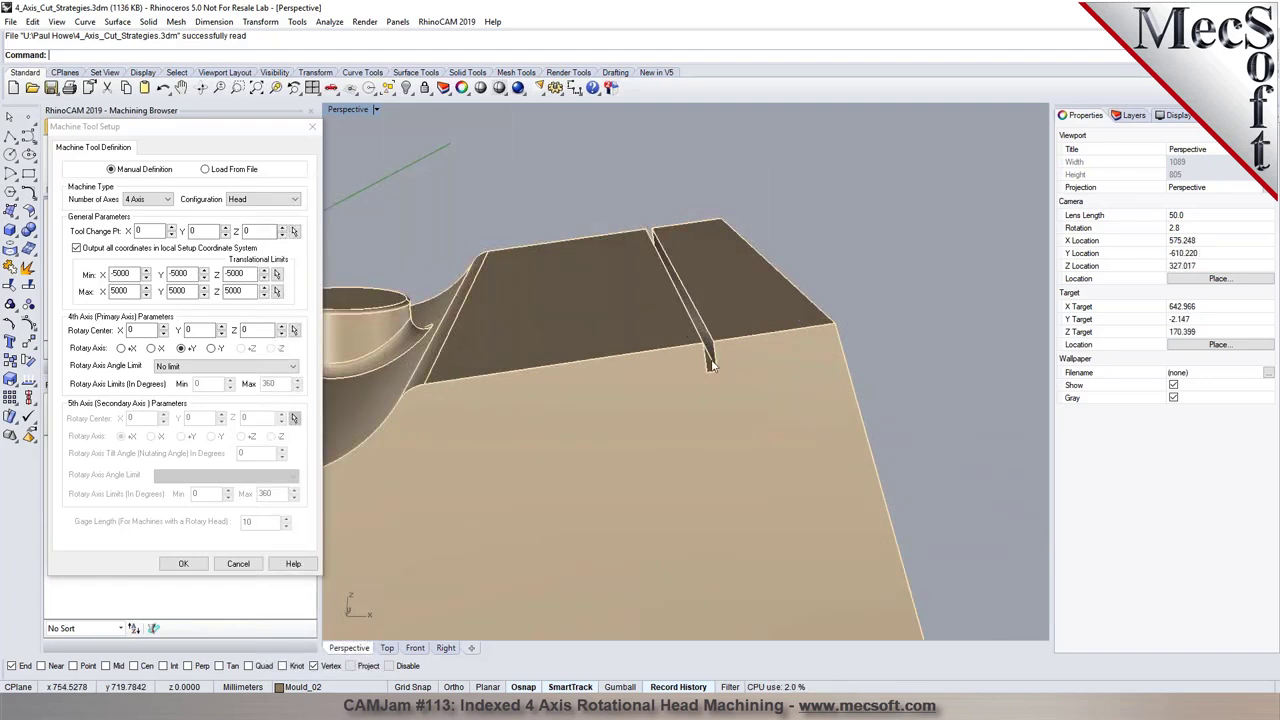
scroll(709, 365, "down", 8)
right_click_drag(794, 374, 835, 378)
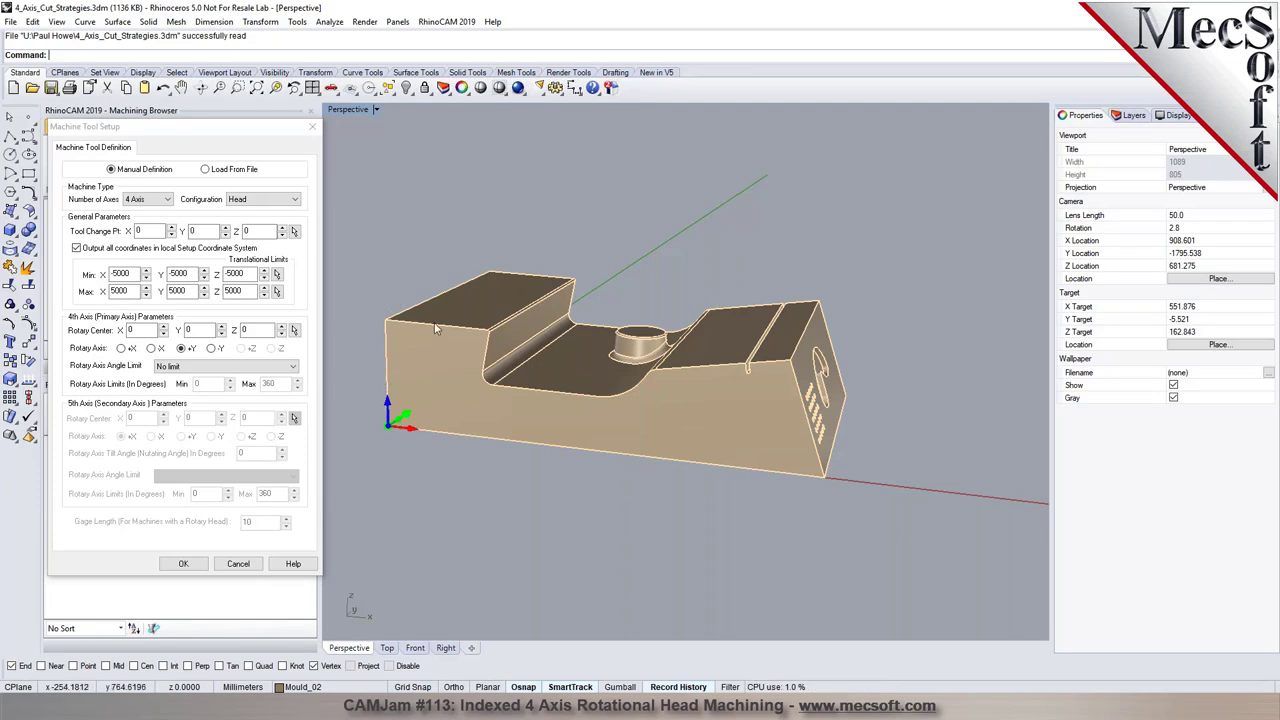
- Turn off coordinate output in the local setup coordinate system and set the rotary head gage length to 0
left_click(77, 250)
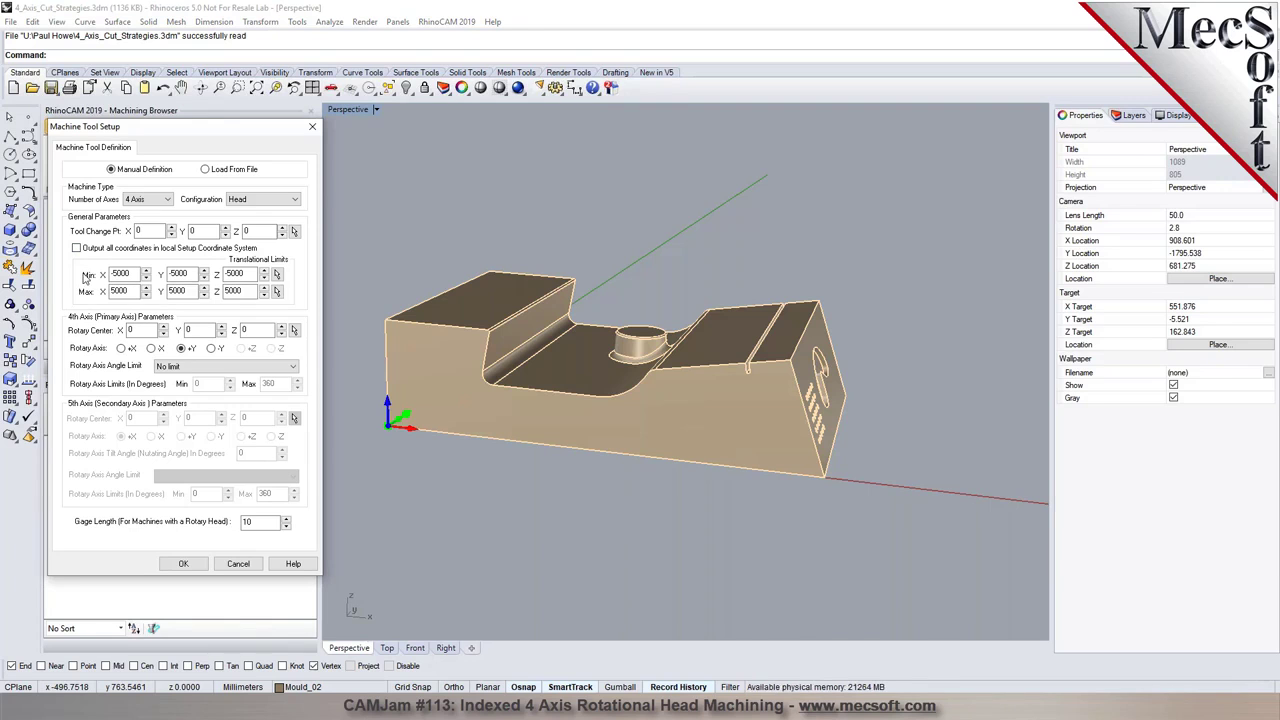
double_click(252, 522)
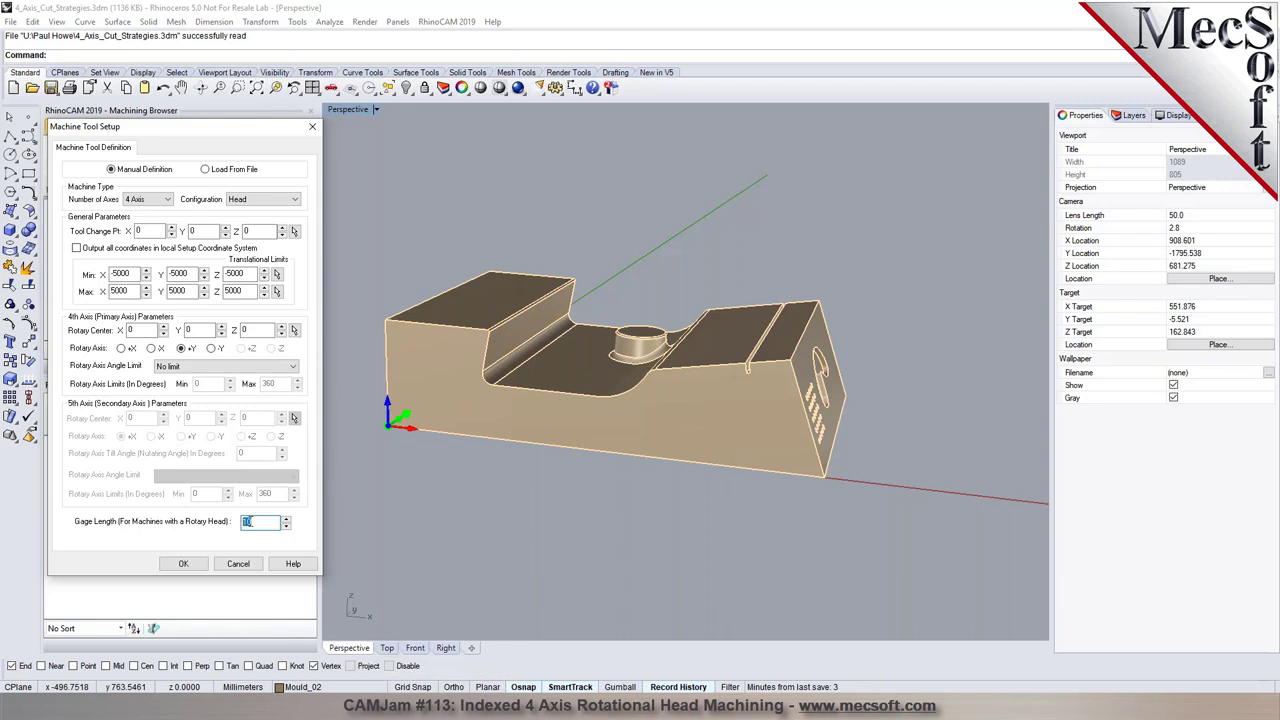
type("0")
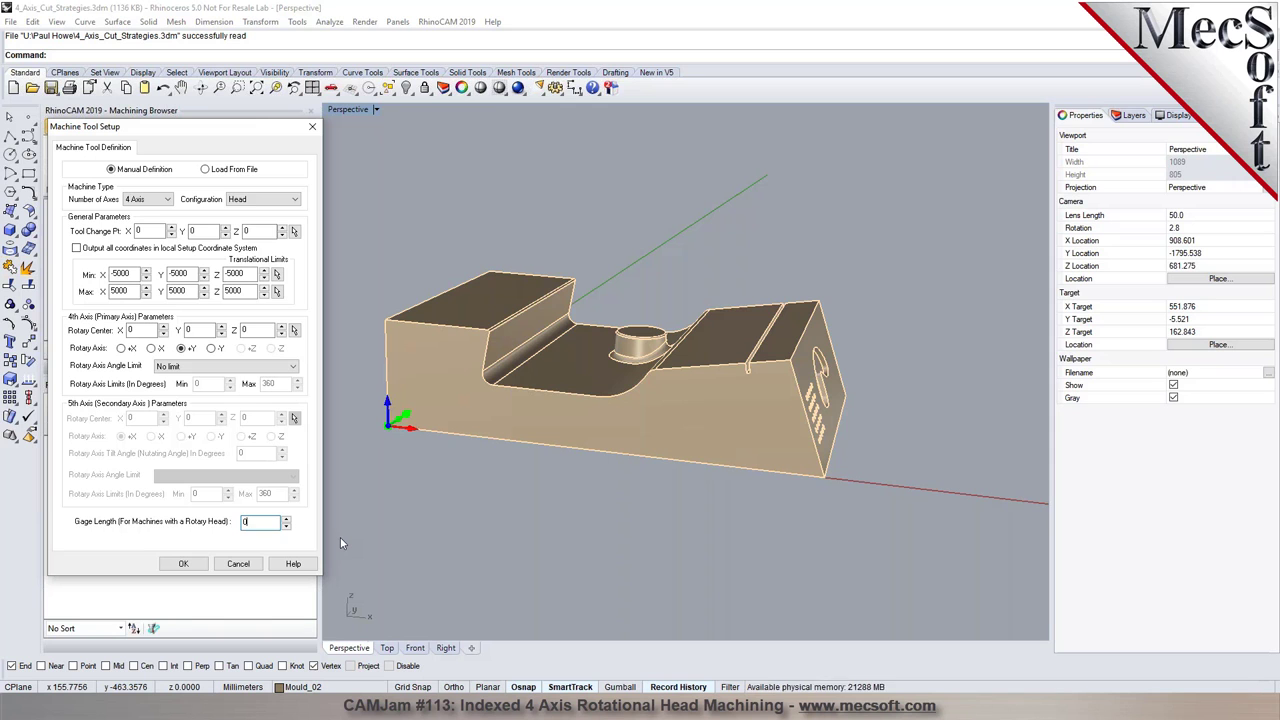
- Give the 4th axis user defined limits of -90 to 90 degrees and apply the machine setup
left_click(294, 367)
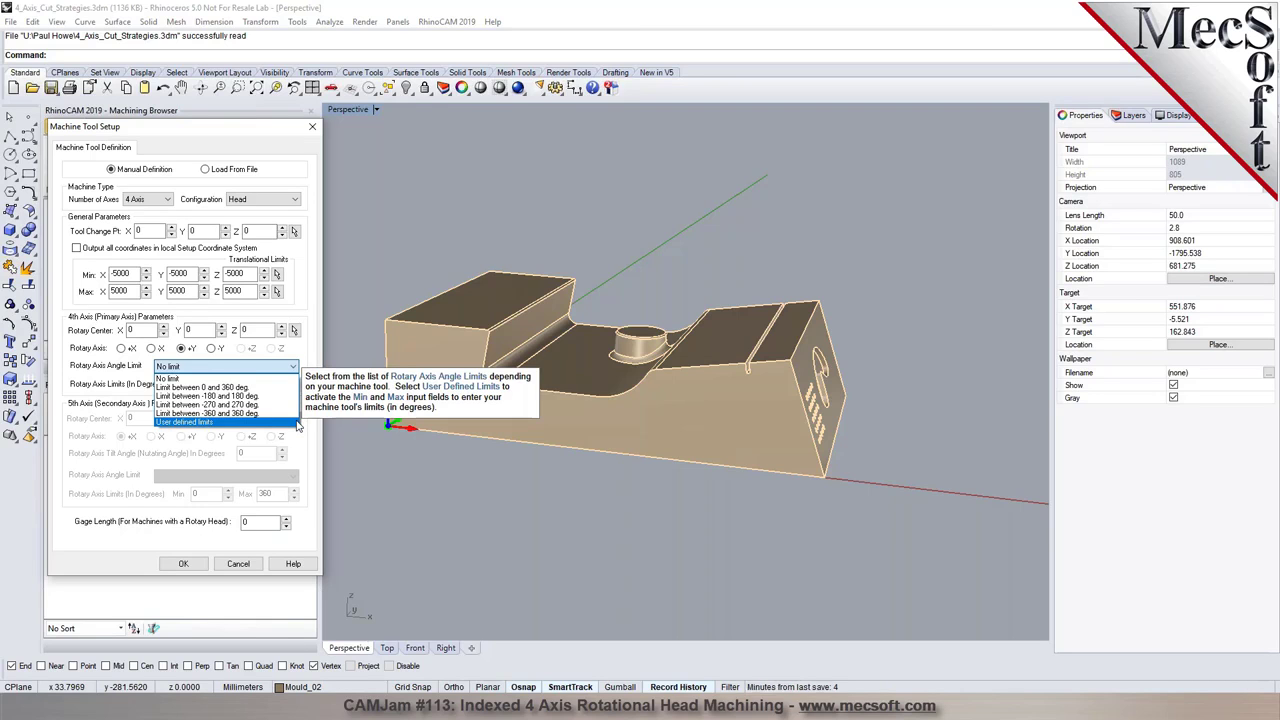
left_click(290, 422)
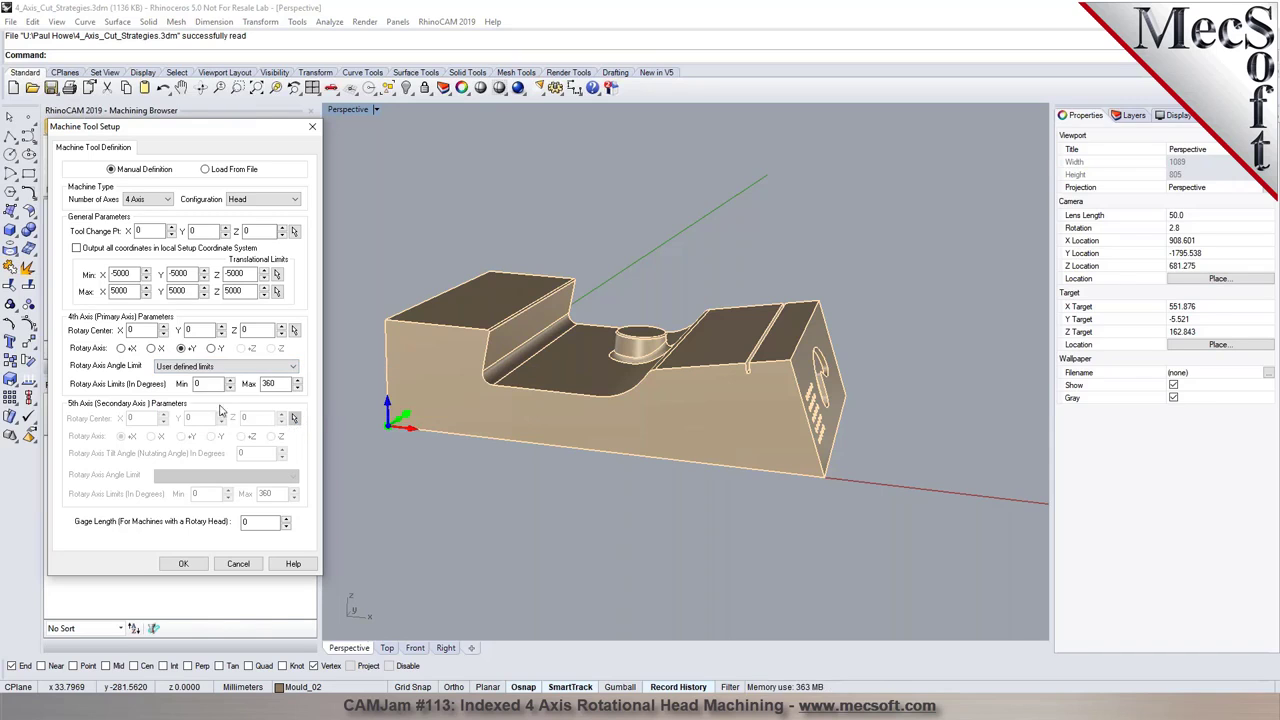
double_click(199, 385)
type("-90")
double_click(268, 384)
type("90")
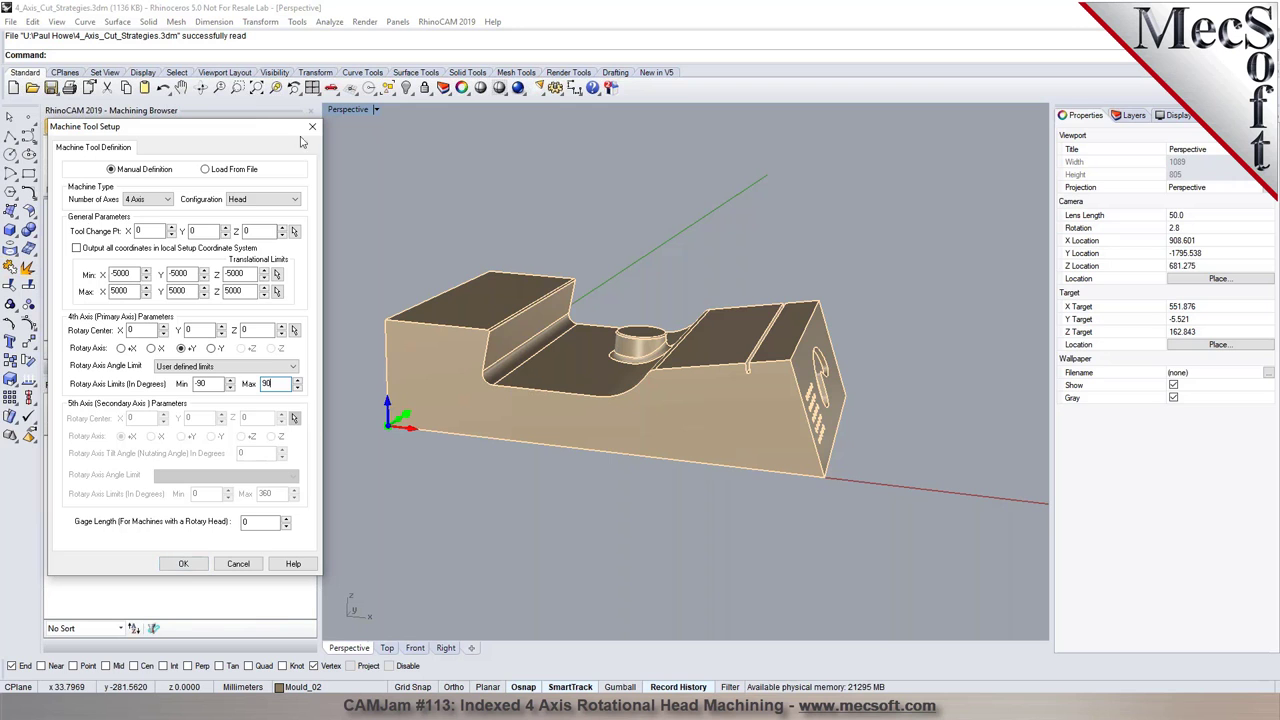
left_click(183, 564)
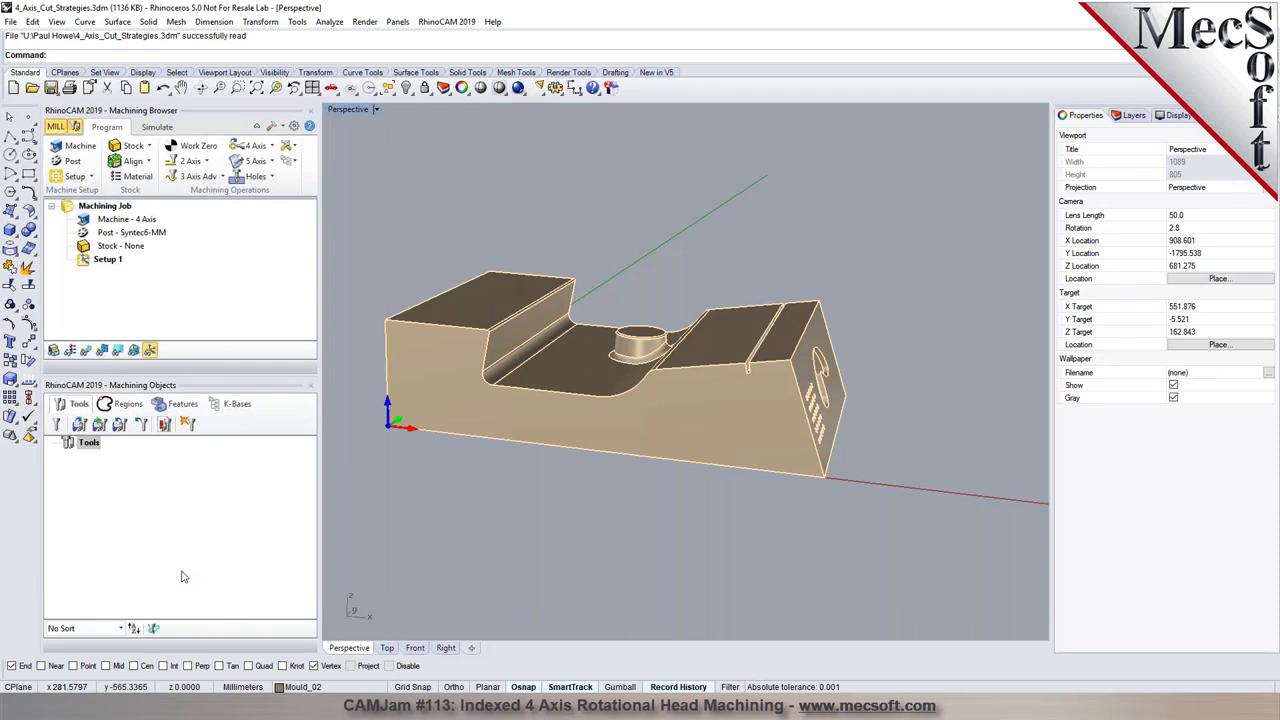
- Edit the Syntec6-MM post-processor so that the primary rotation axis code for multi-axis motion is B
left_click(72, 162)
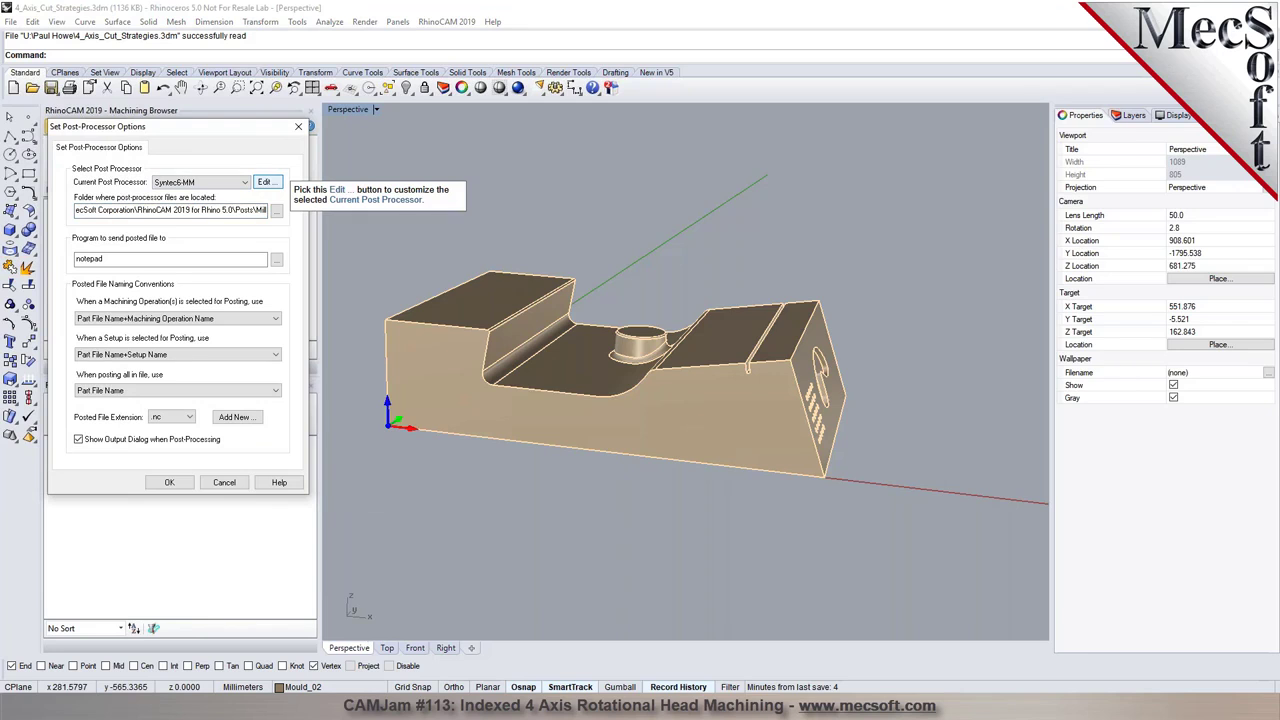
left_click(265, 182)
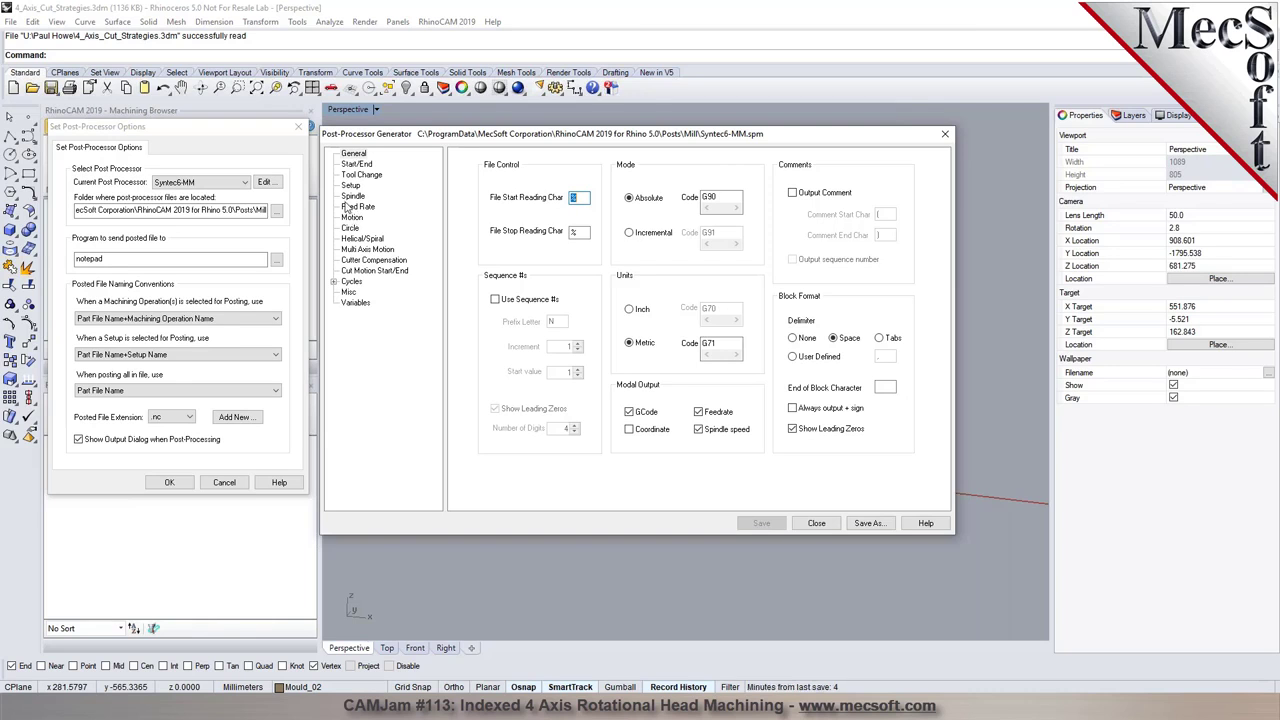
left_click(349, 186)
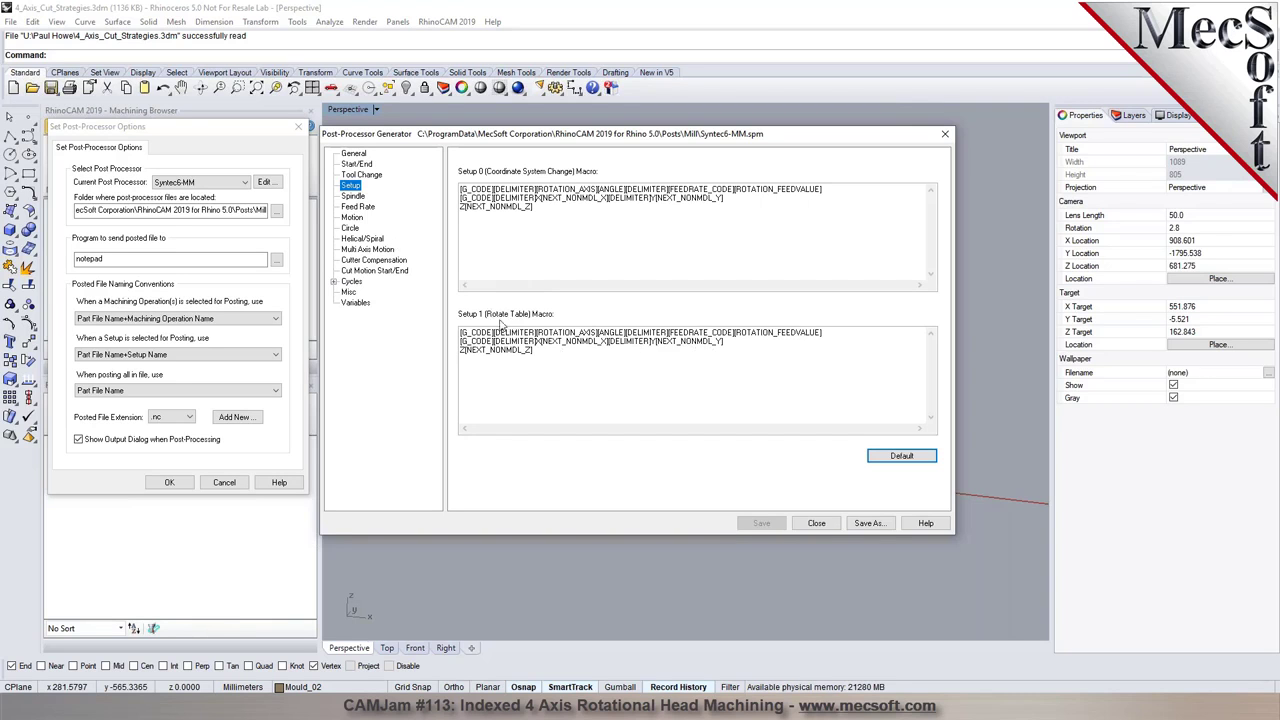
left_click(354, 198)
left_click(358, 207)
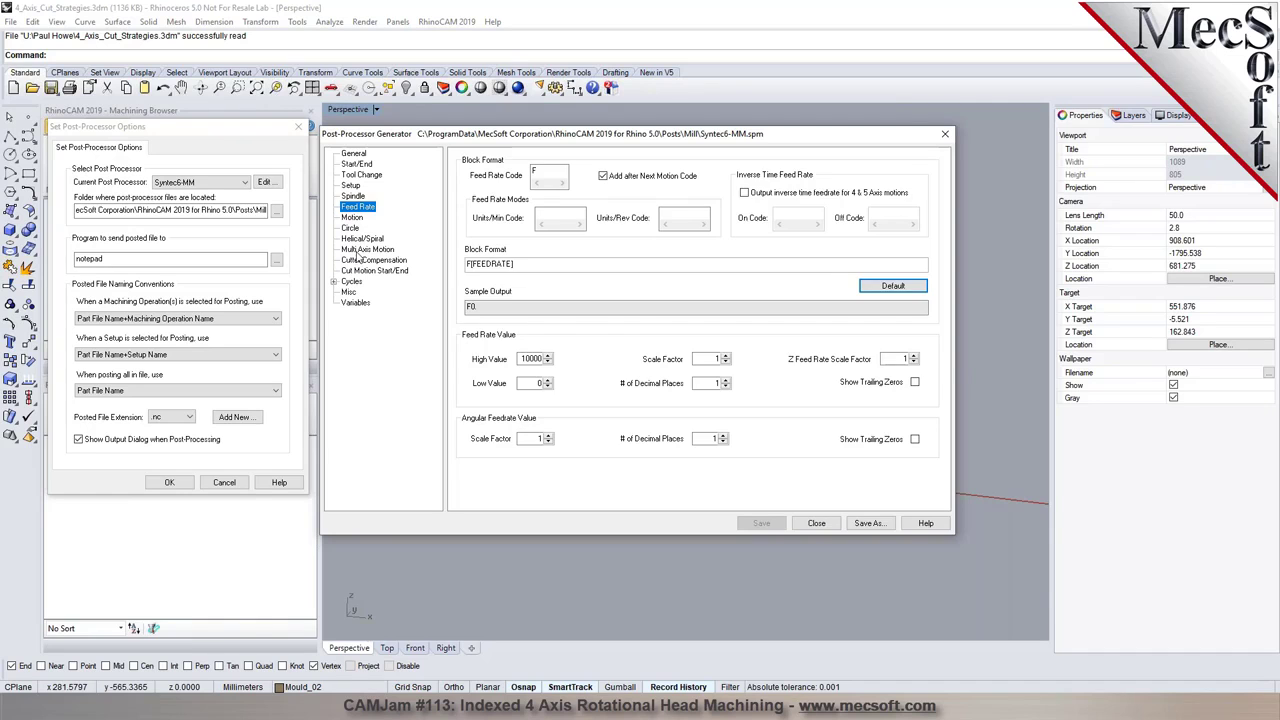
left_click(362, 249)
double_click(538, 182)
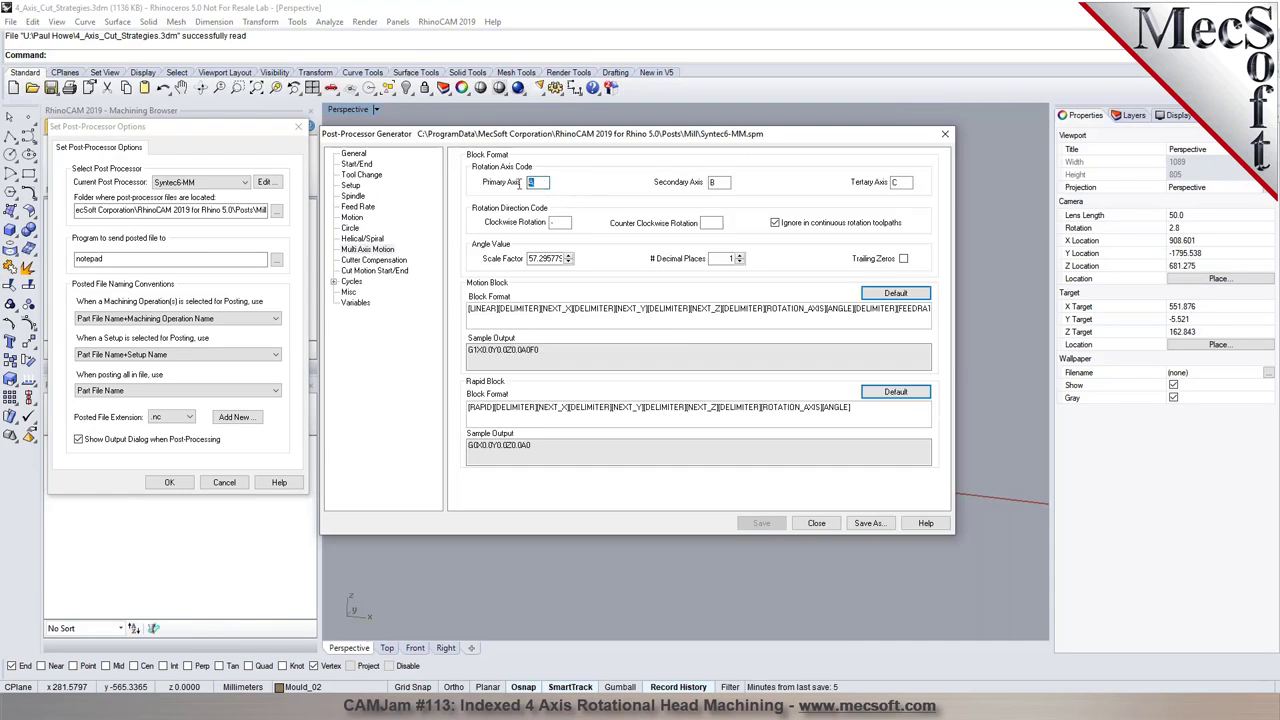
type("B")
- Set the secondary rotation axis code to A, save the post-processor and apply the post settings
double_click(710, 182)
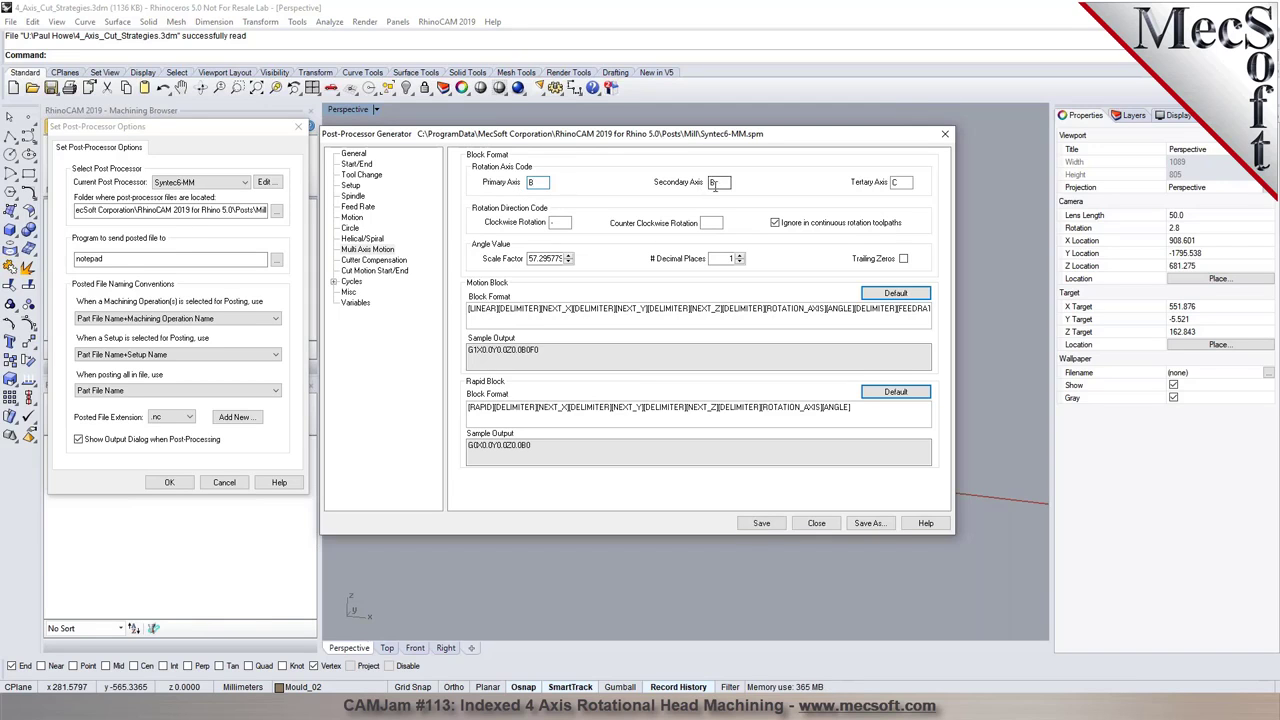
type("A")
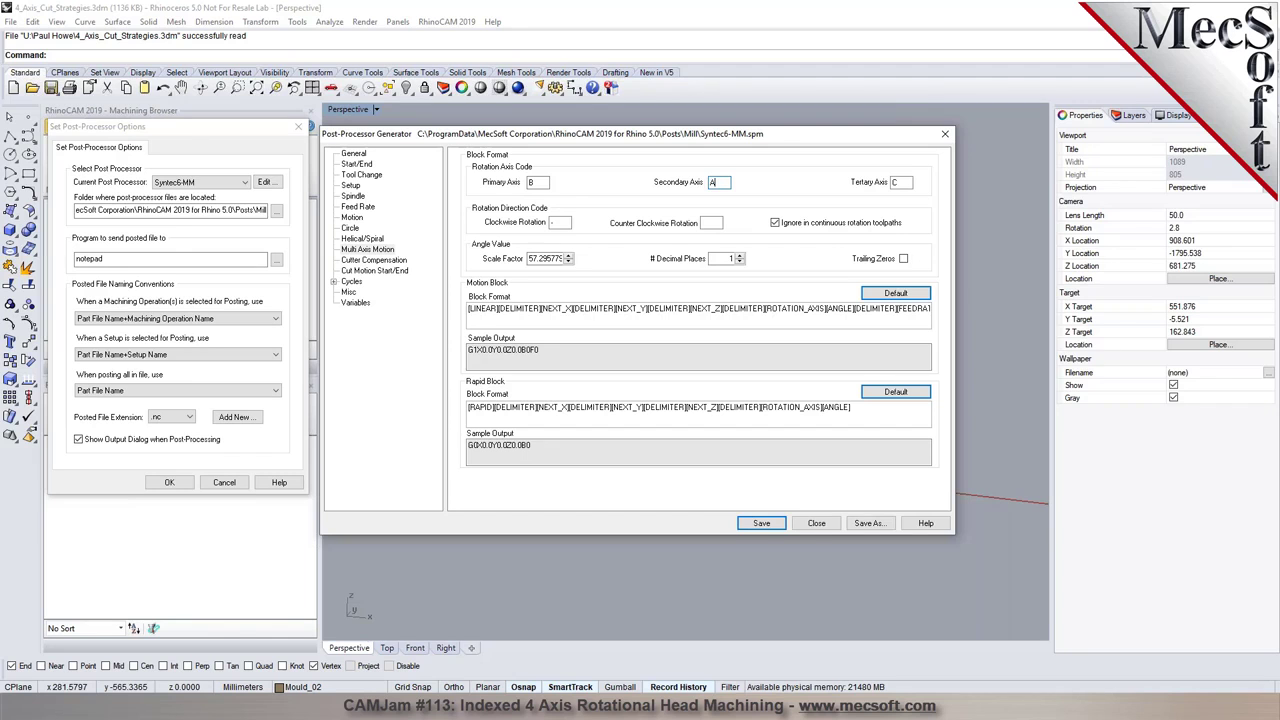
left_click(761, 523)
left_click(816, 523)
left_click(169, 482)
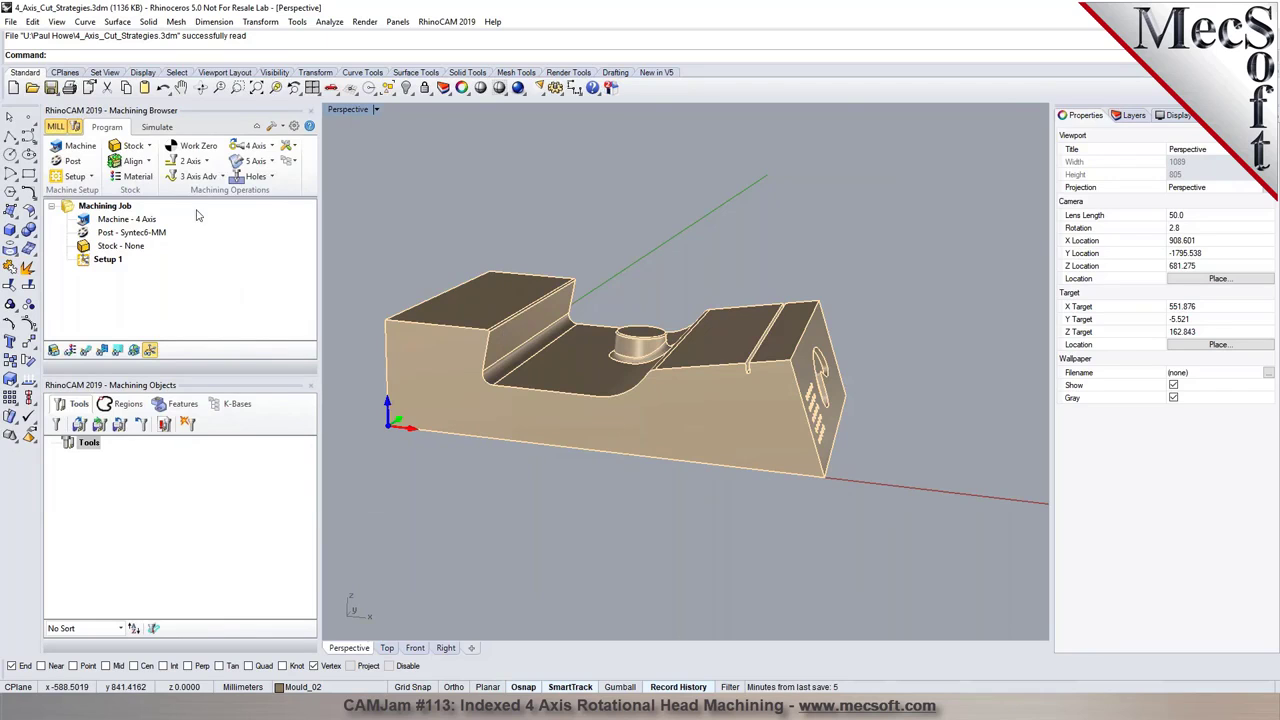
- Create a box stock from the model's bounding box, 800 x 500 x 200 mm with its corner at the origin
left_click(138, 146)
left_click(146, 164)
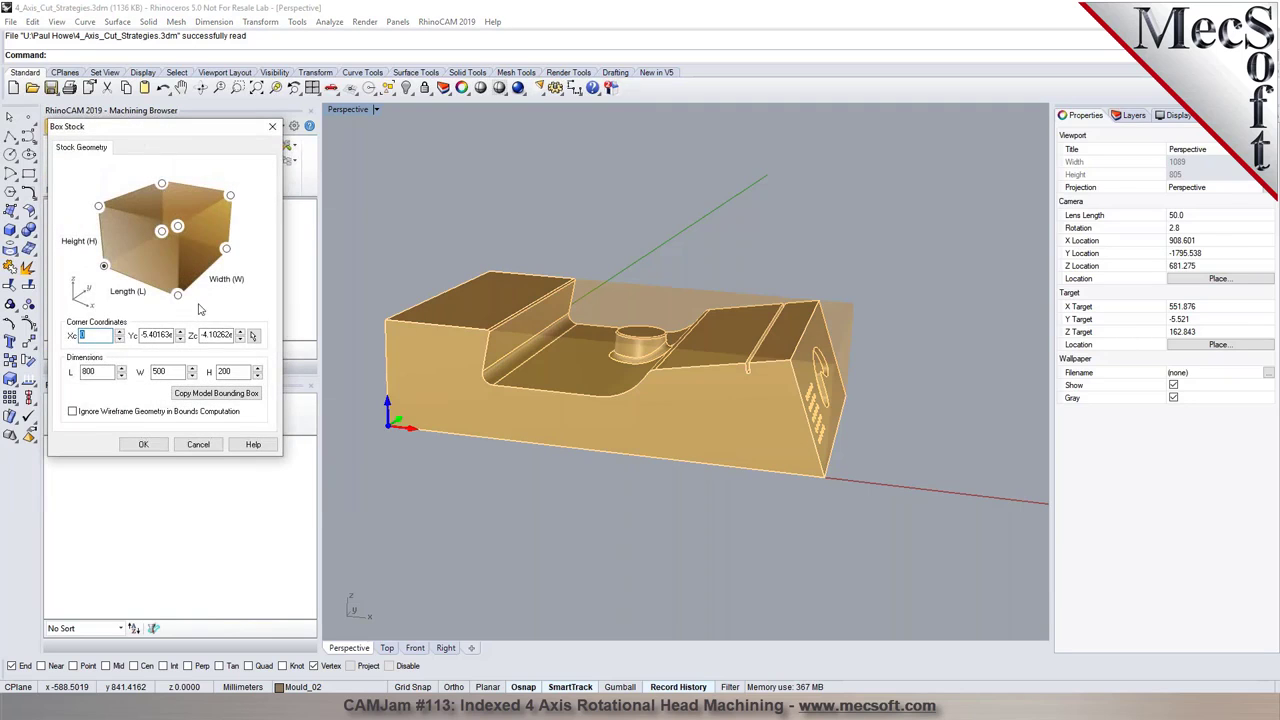
left_click(236, 396)
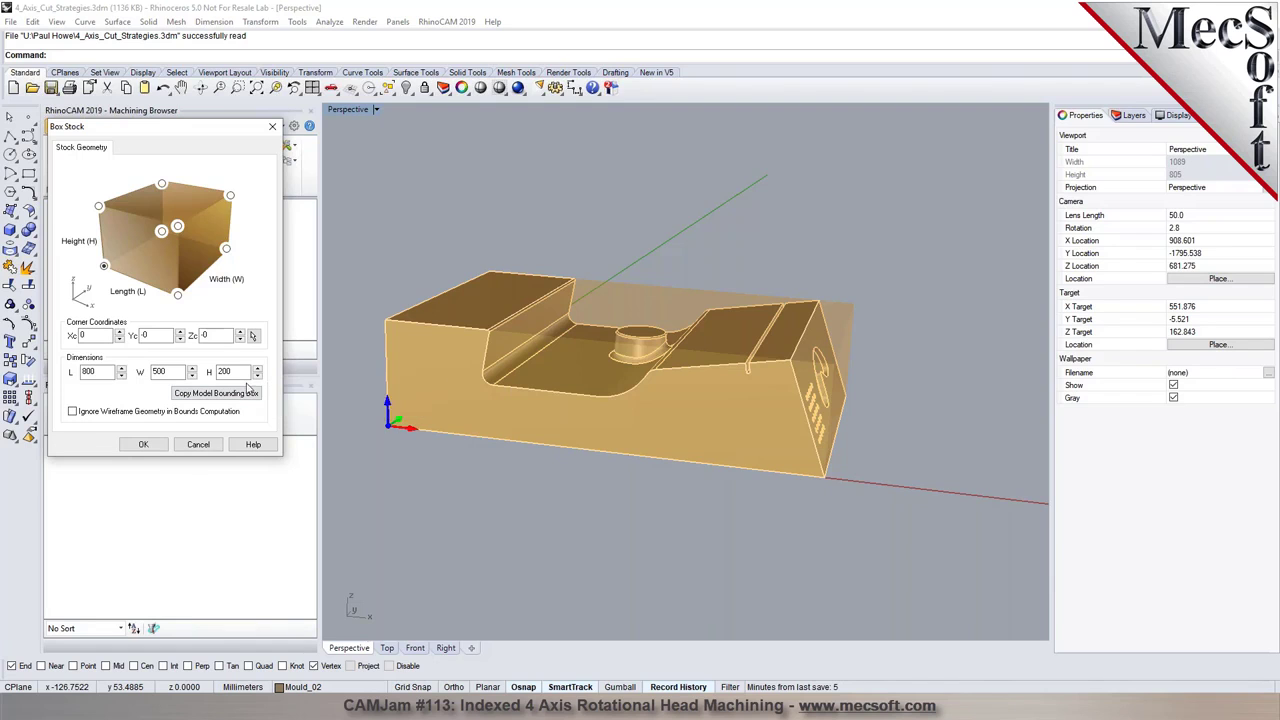
left_click(143, 445)
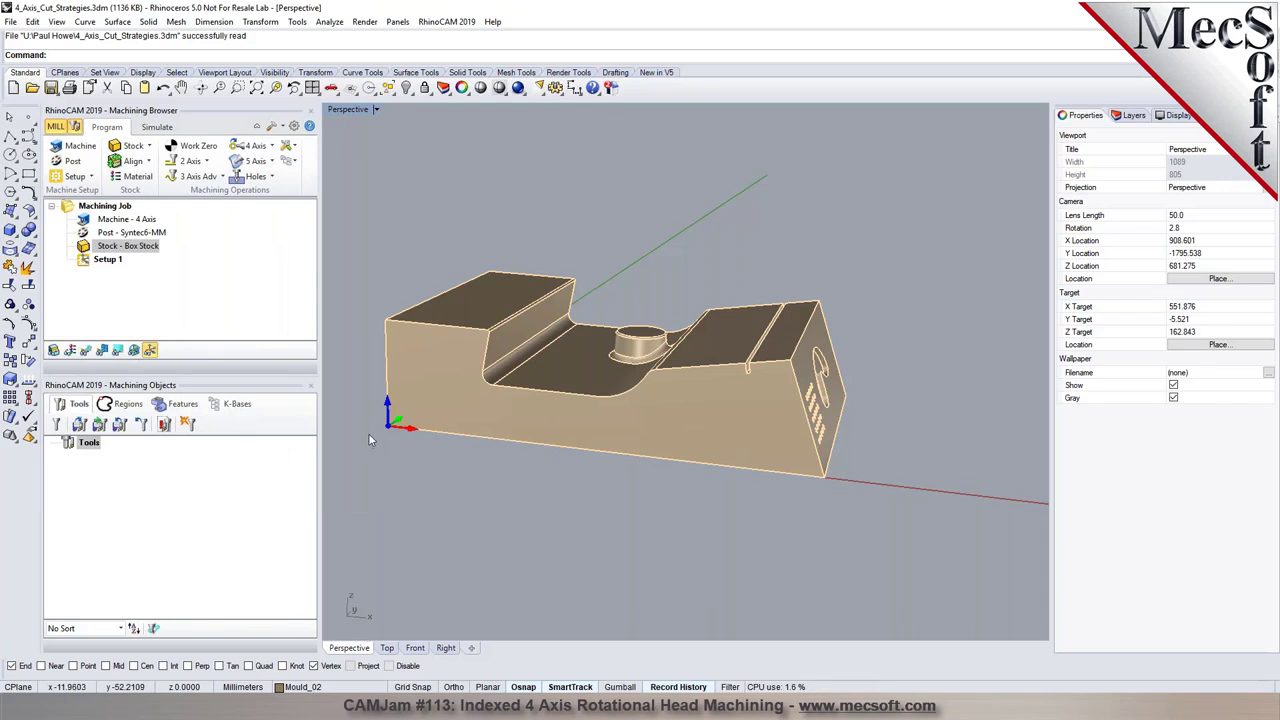
scroll(368, 440, "down", 2)
scroll(368, 438, "up", 3)
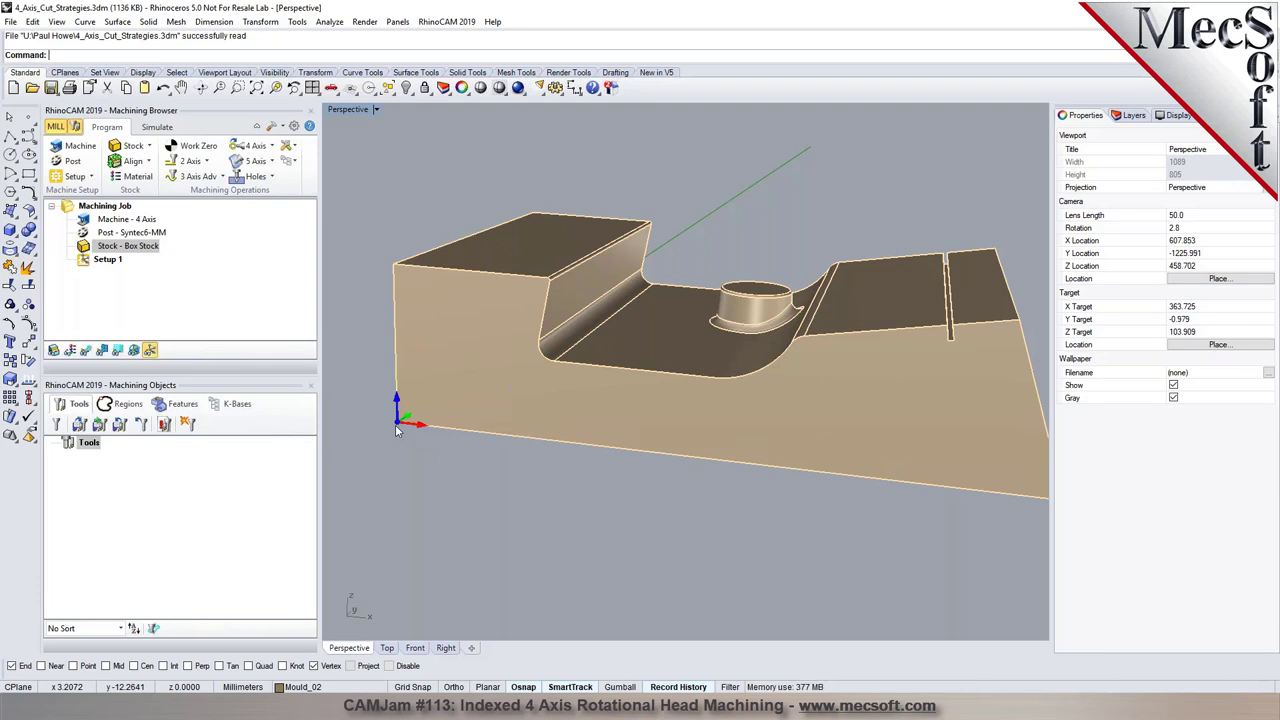
scroll(397, 428, "down", 2)
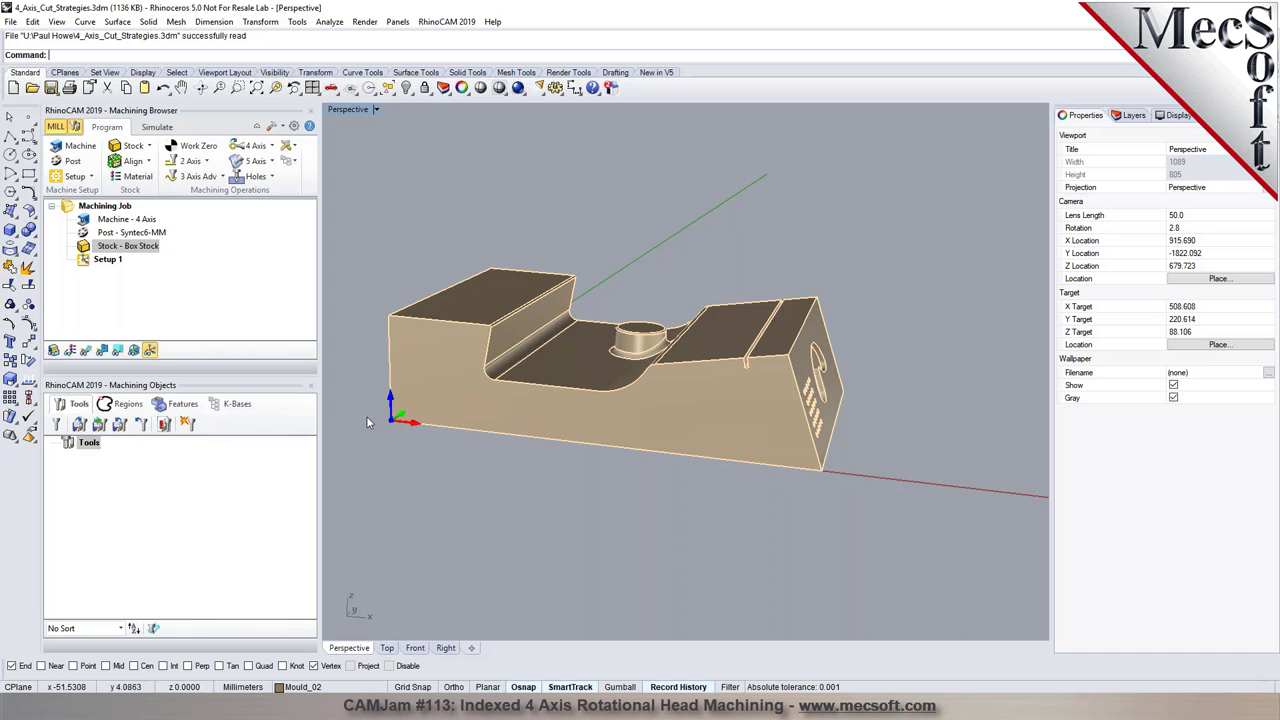
right_click_drag(374, 419, 474, 449)
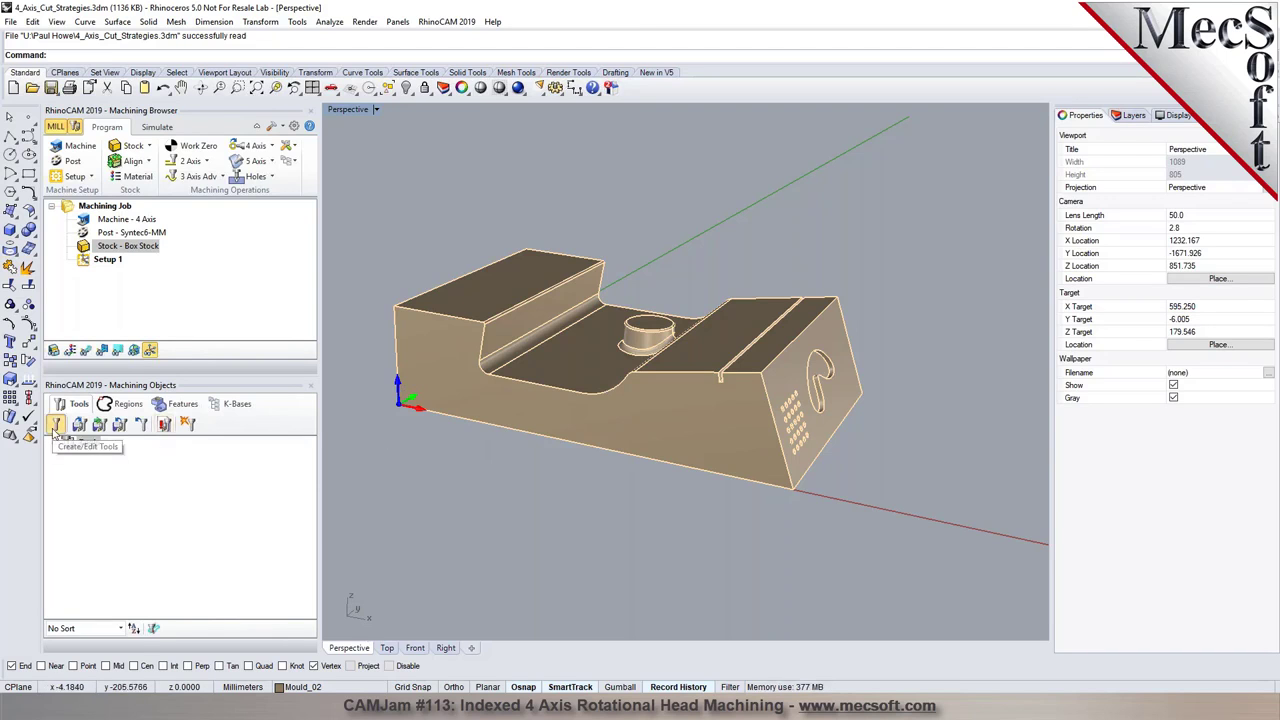
- Define a flat end mill with 20 mm tool and shank diameters, a 90 mm tool length and coolant set to None
left_click(55, 426)
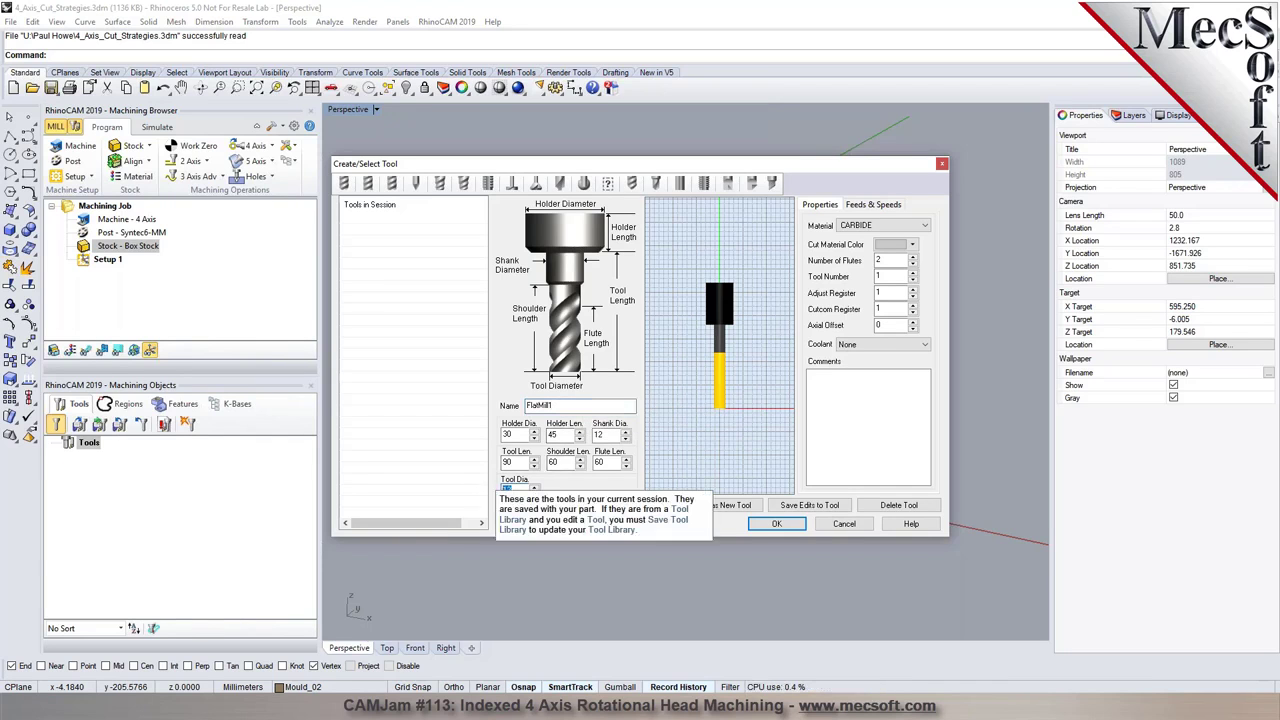
left_click(512, 462)
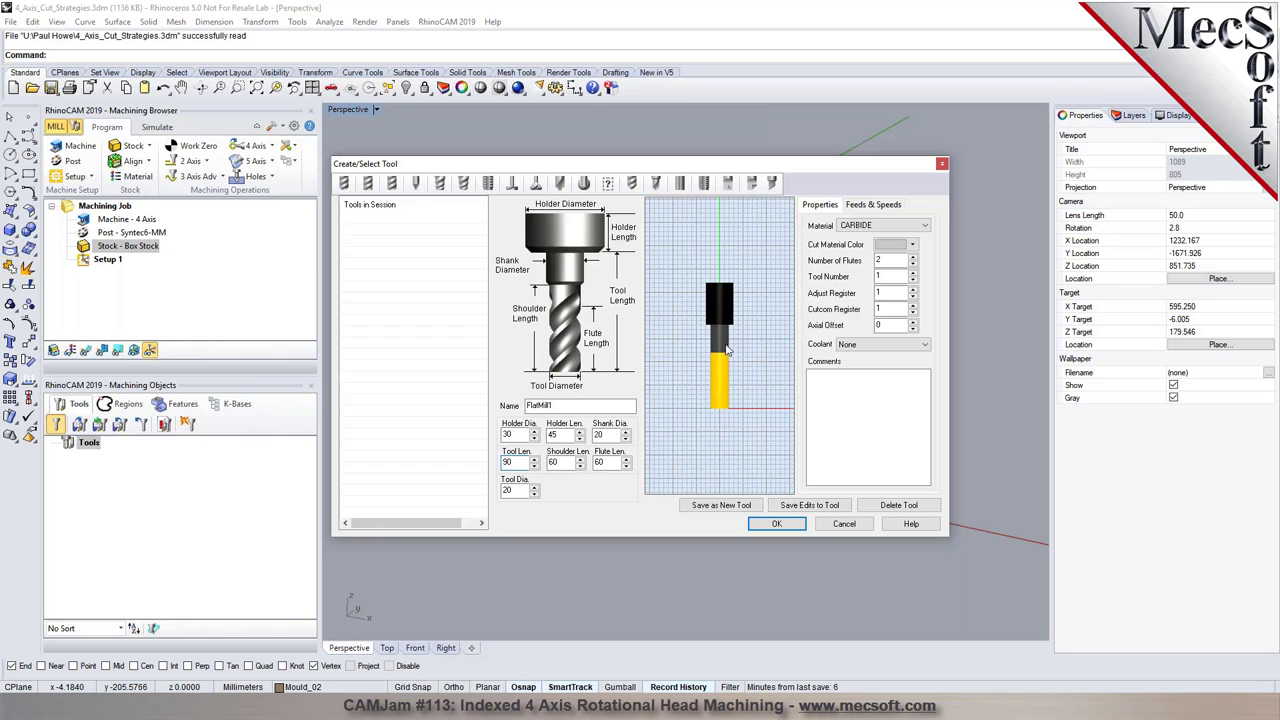
double_click(505, 463)
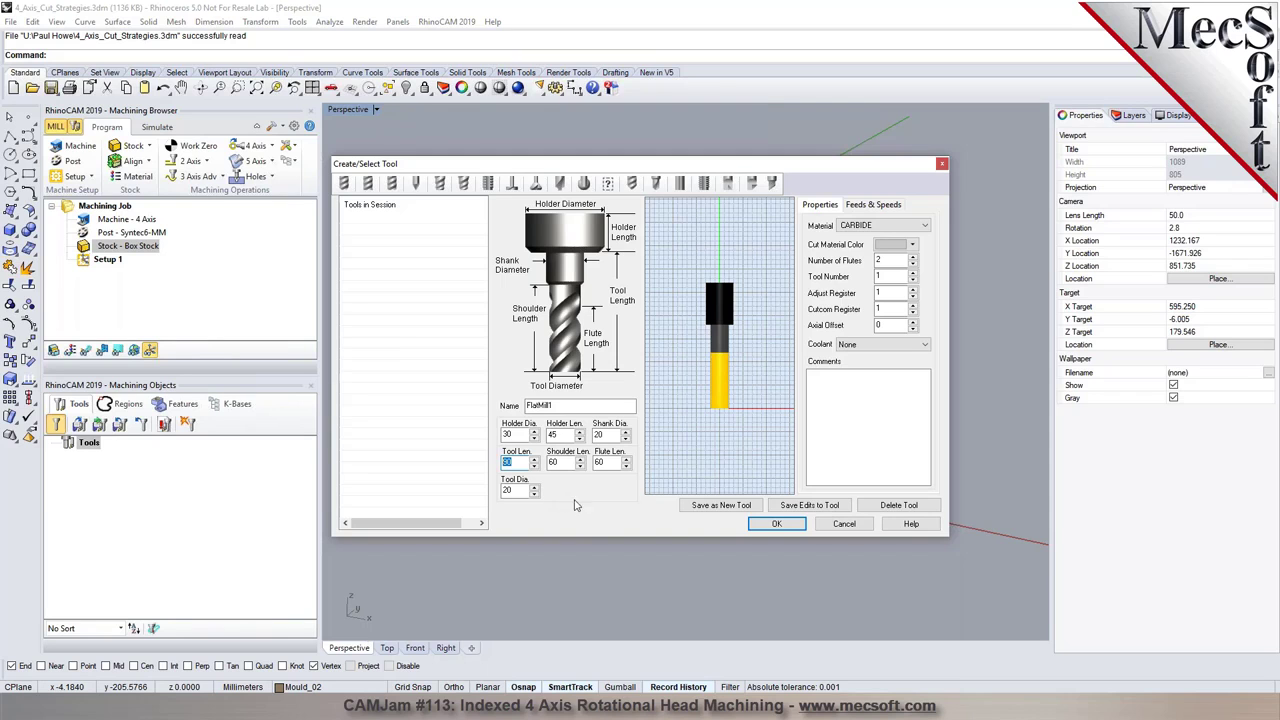
left_click(897, 346)
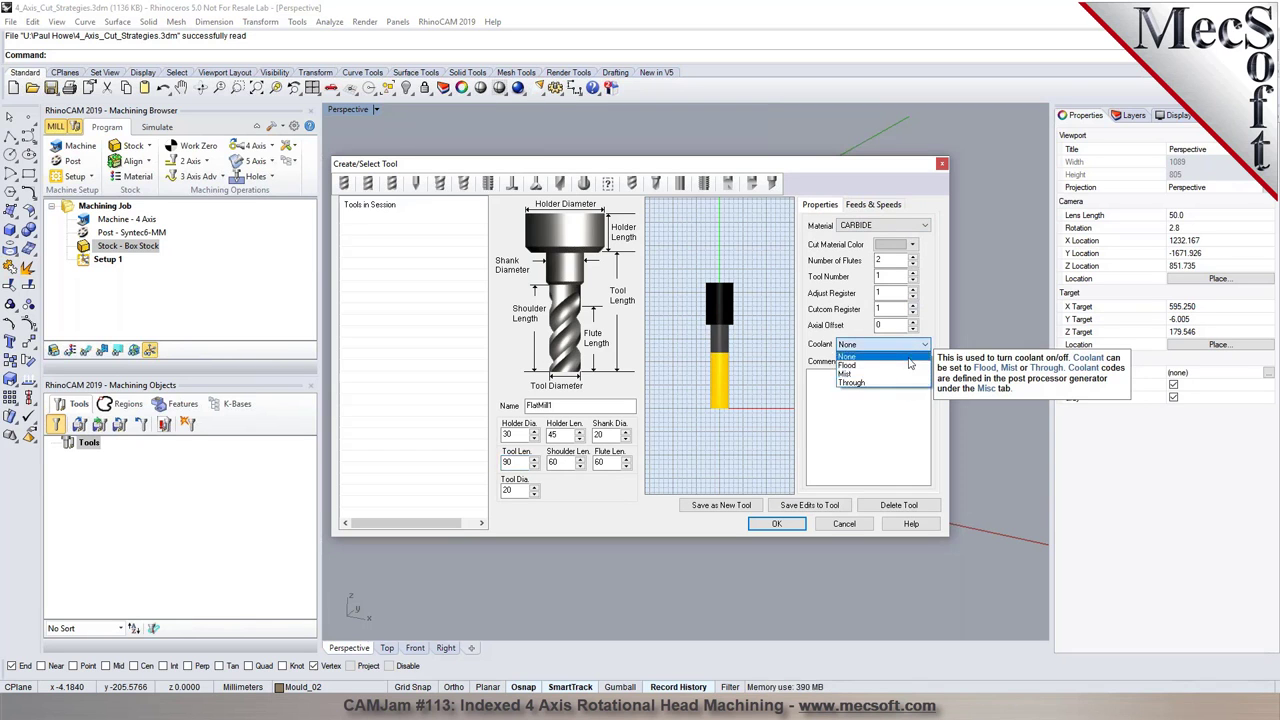
left_click(910, 357)
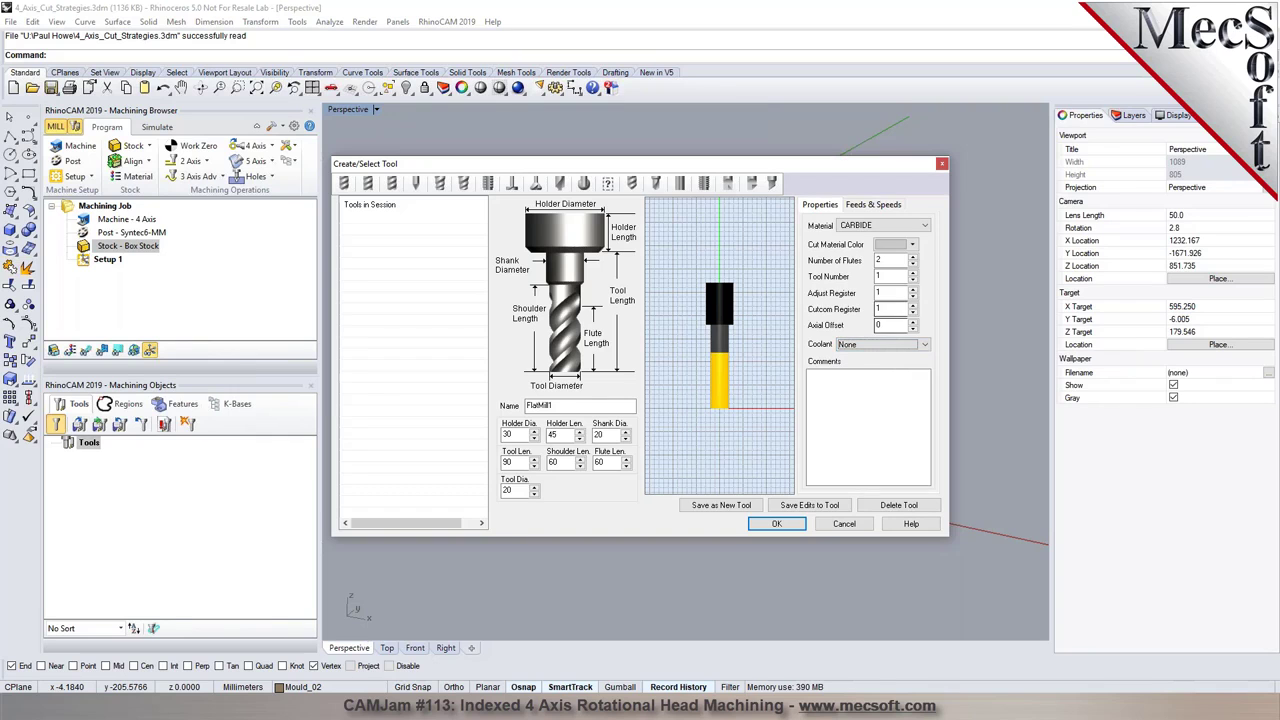
- Set the flat mill's spindle speed to 15000 RPM and cut feed to 1500 mm/min through the feeds table, and save it as a new tool
left_click(873, 204)
left_click(866, 482)
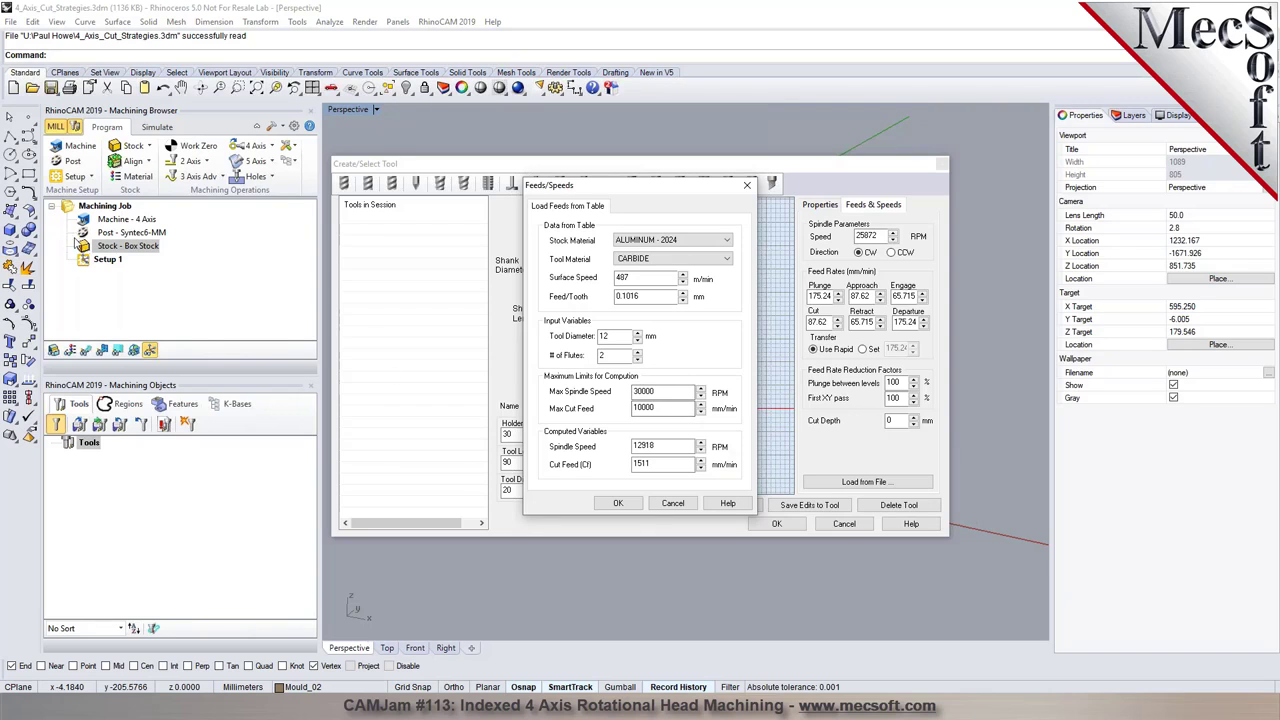
double_click(655, 446)
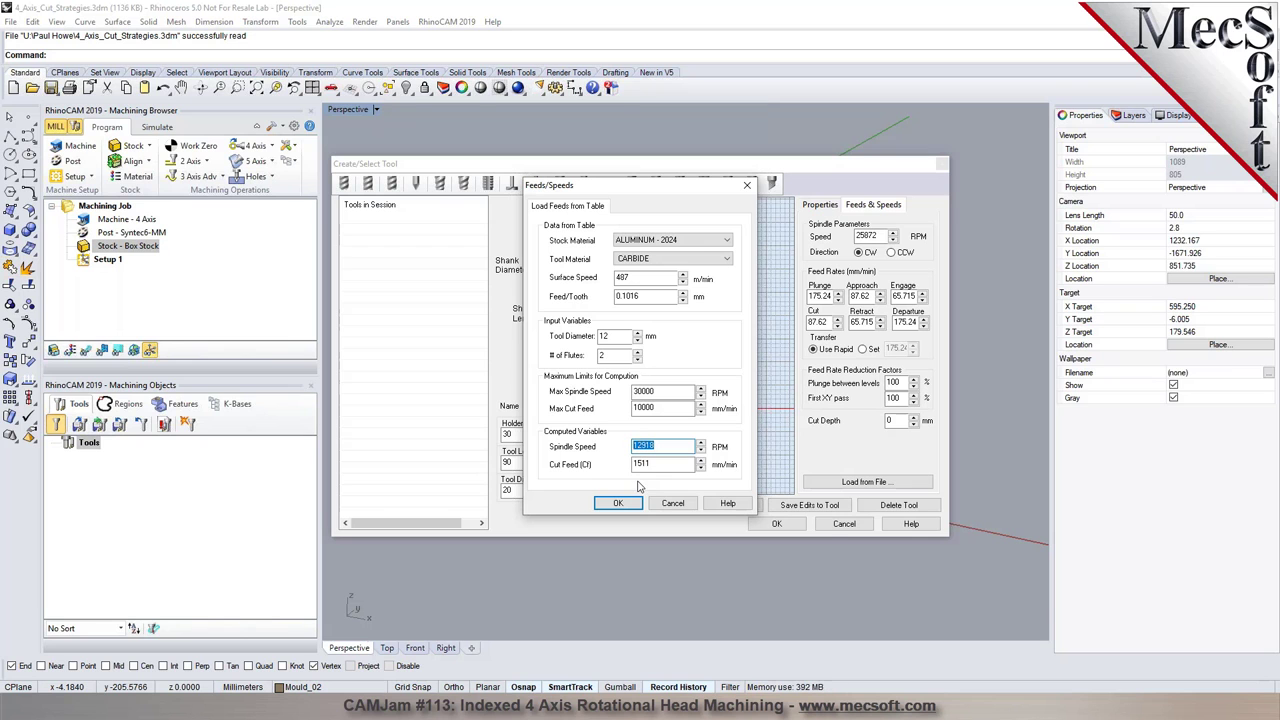
type("15000")
key("Tab")
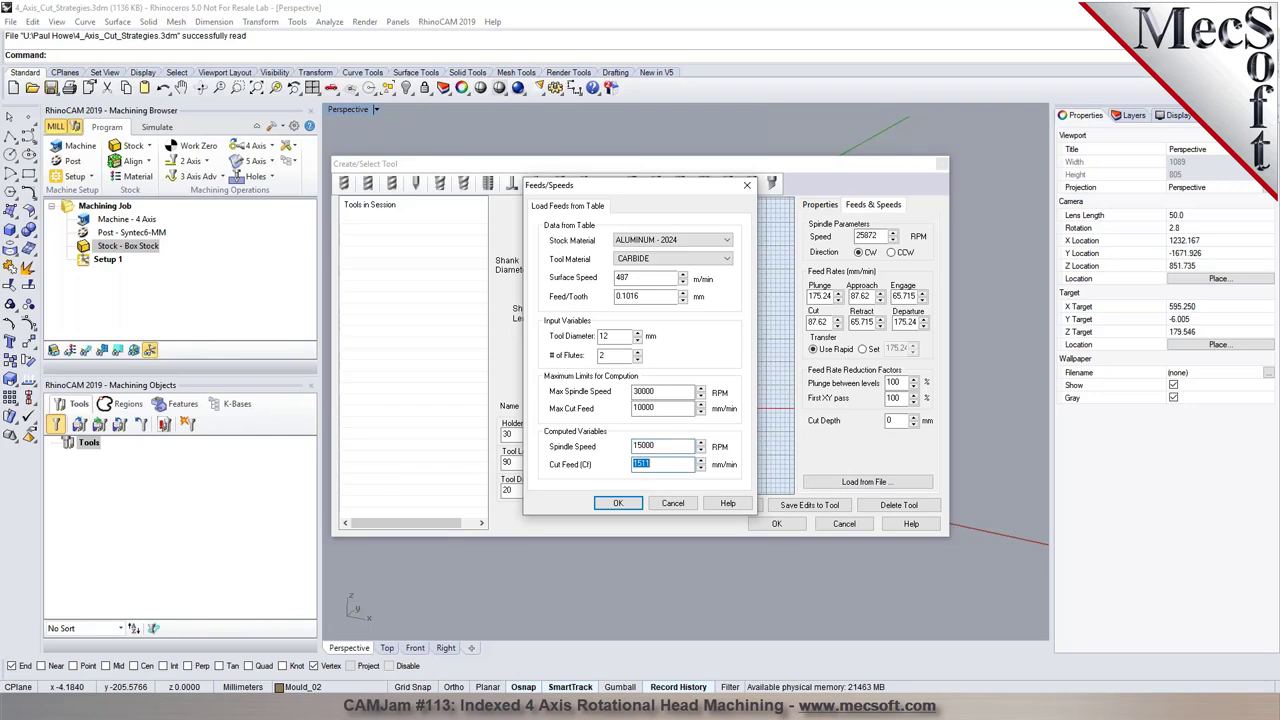
type("15")
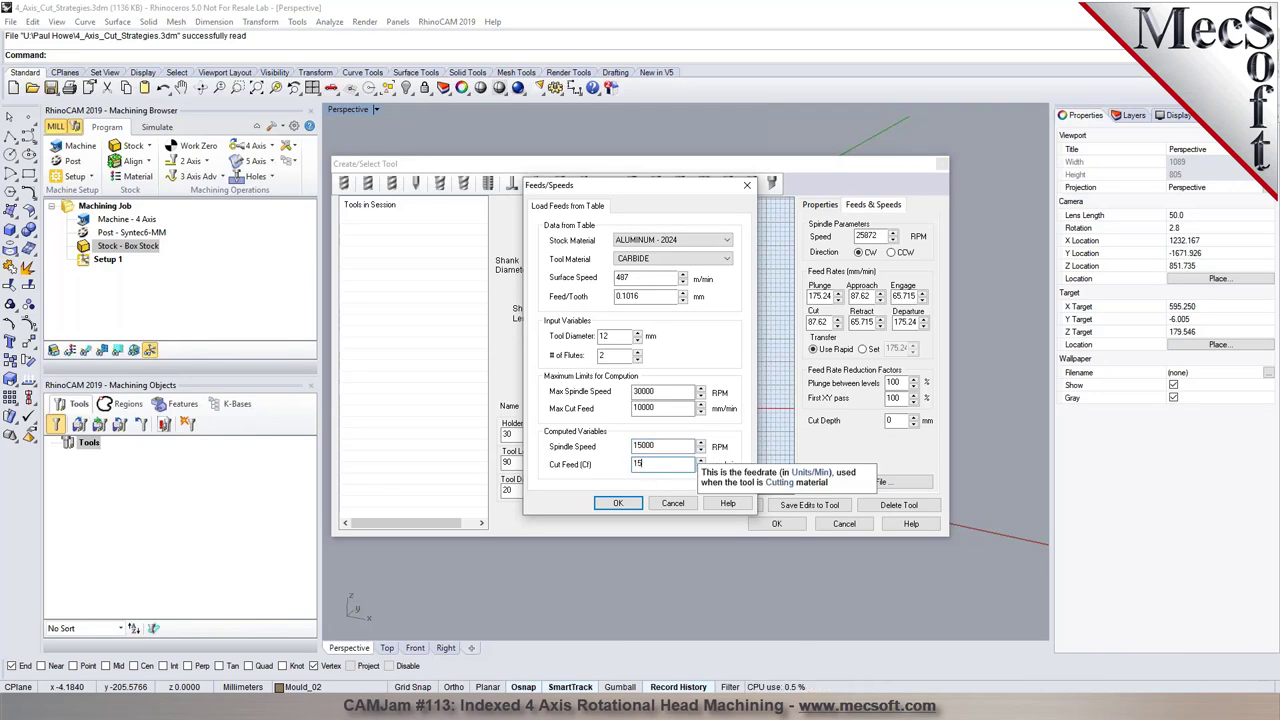
left_click(618, 503)
left_click(721, 505)
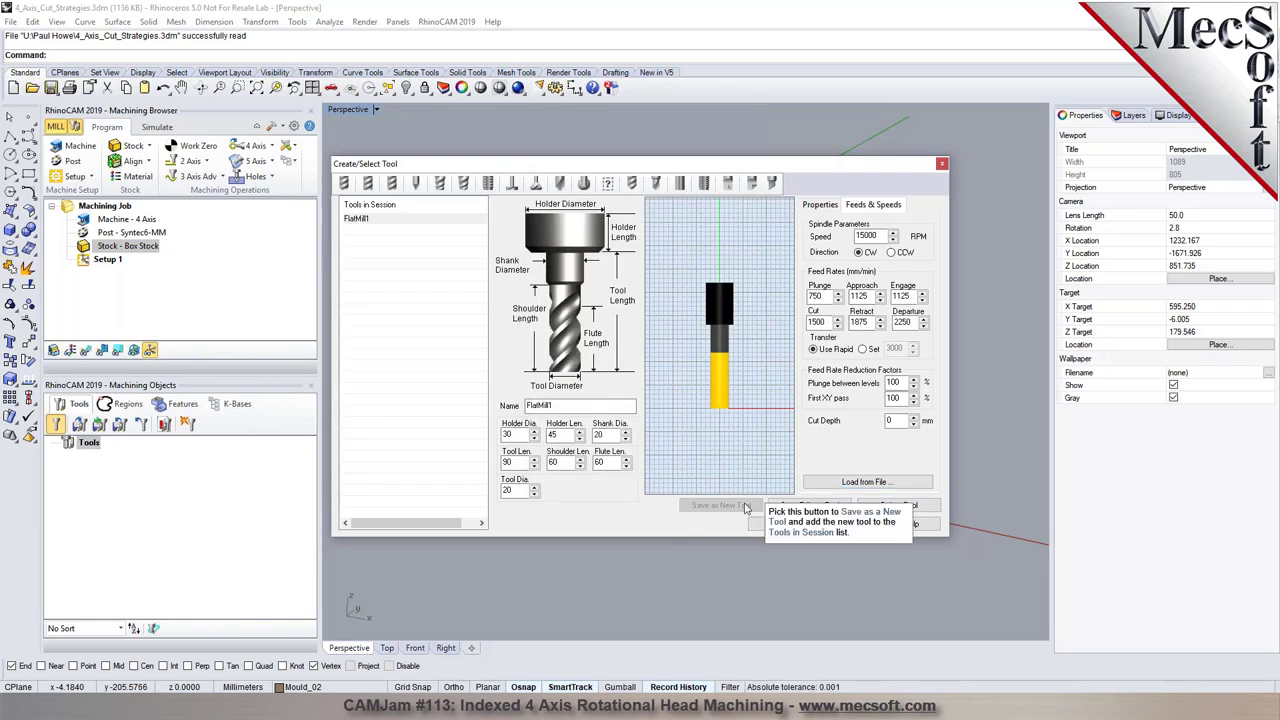
left_click(776, 523)
- Rename the saved flat end mill as FLAT 20MM
left_click(85, 456)
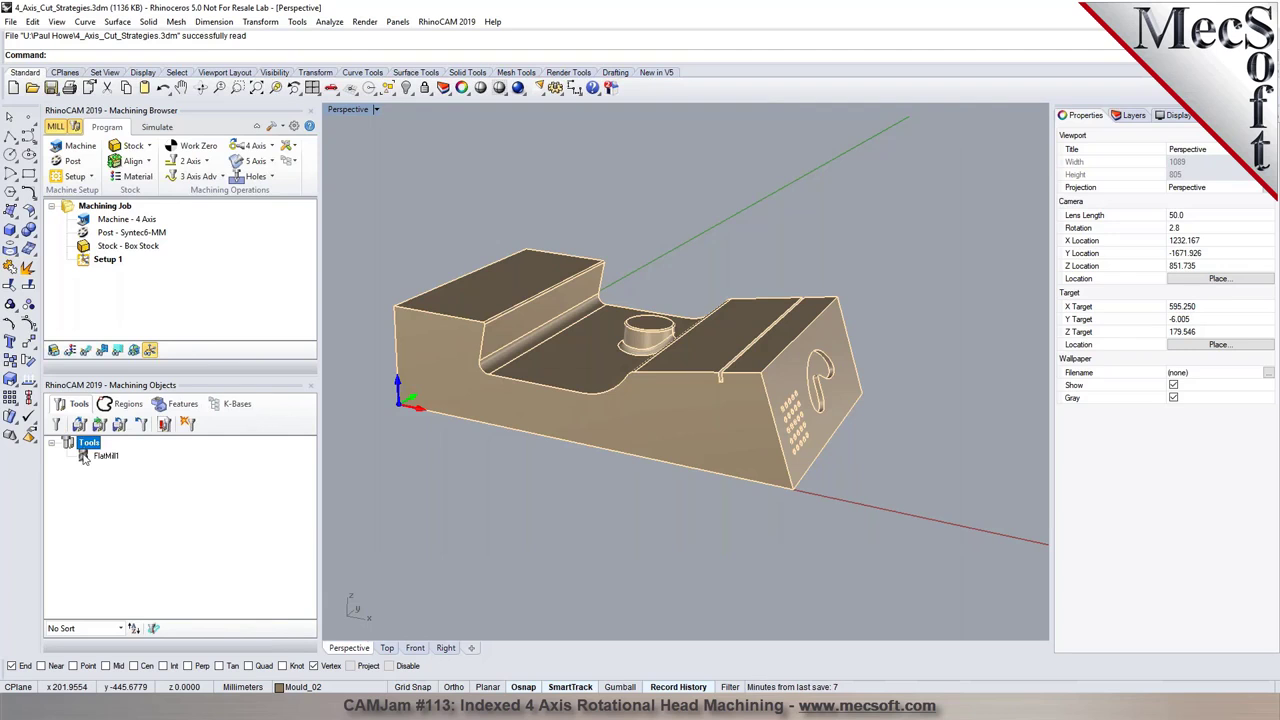
left_click(105, 461)
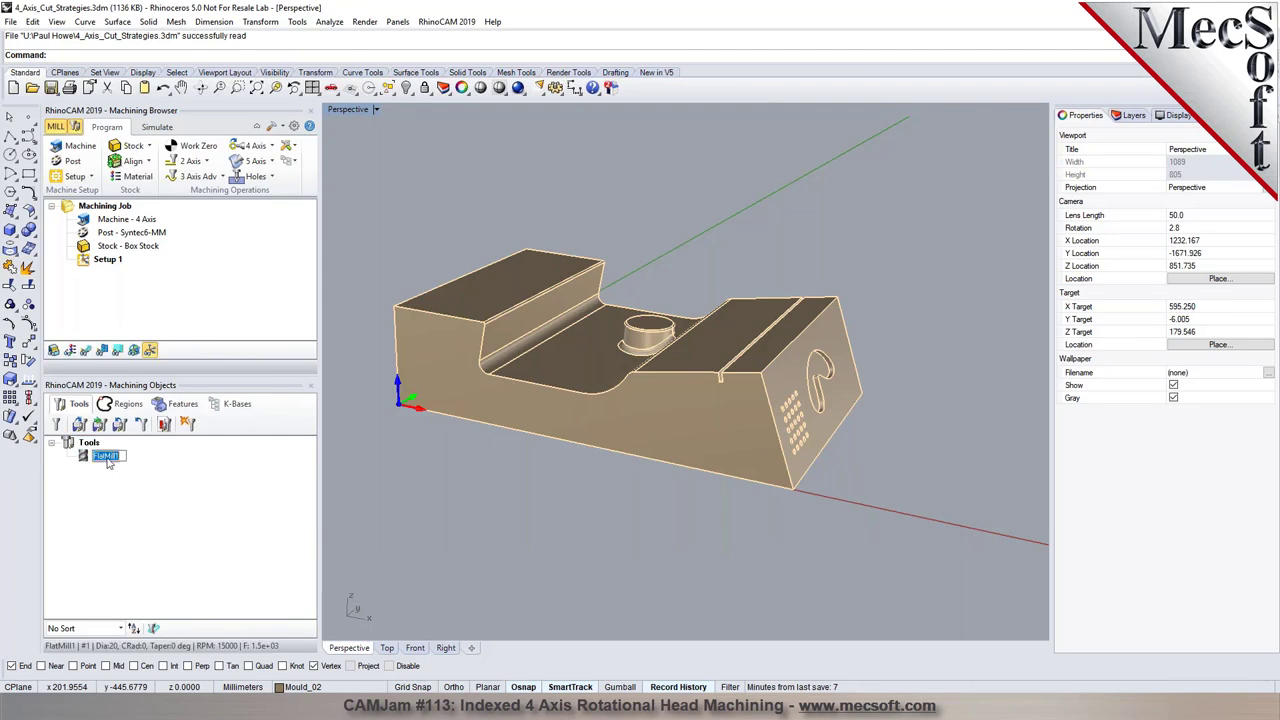
left_click(122, 461)
left_click_drag(122, 461, 84, 462)
type("FLAT 2")
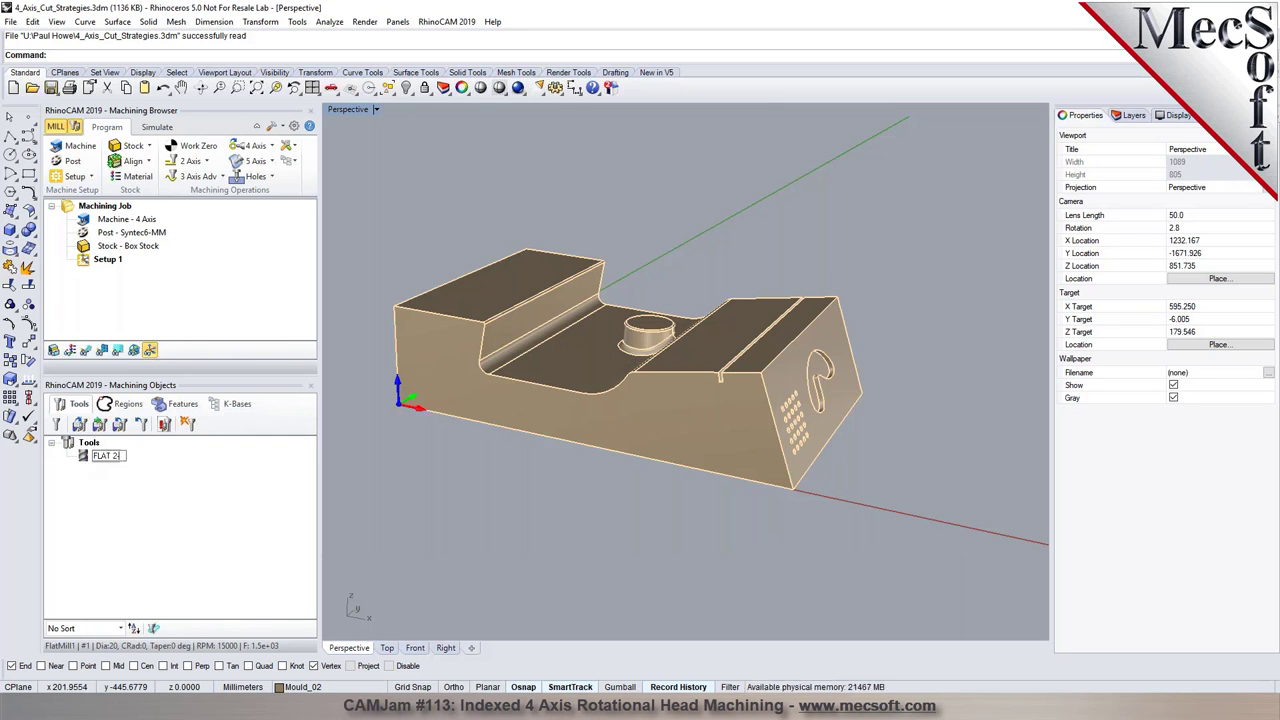
type("0MM")
key("Return")
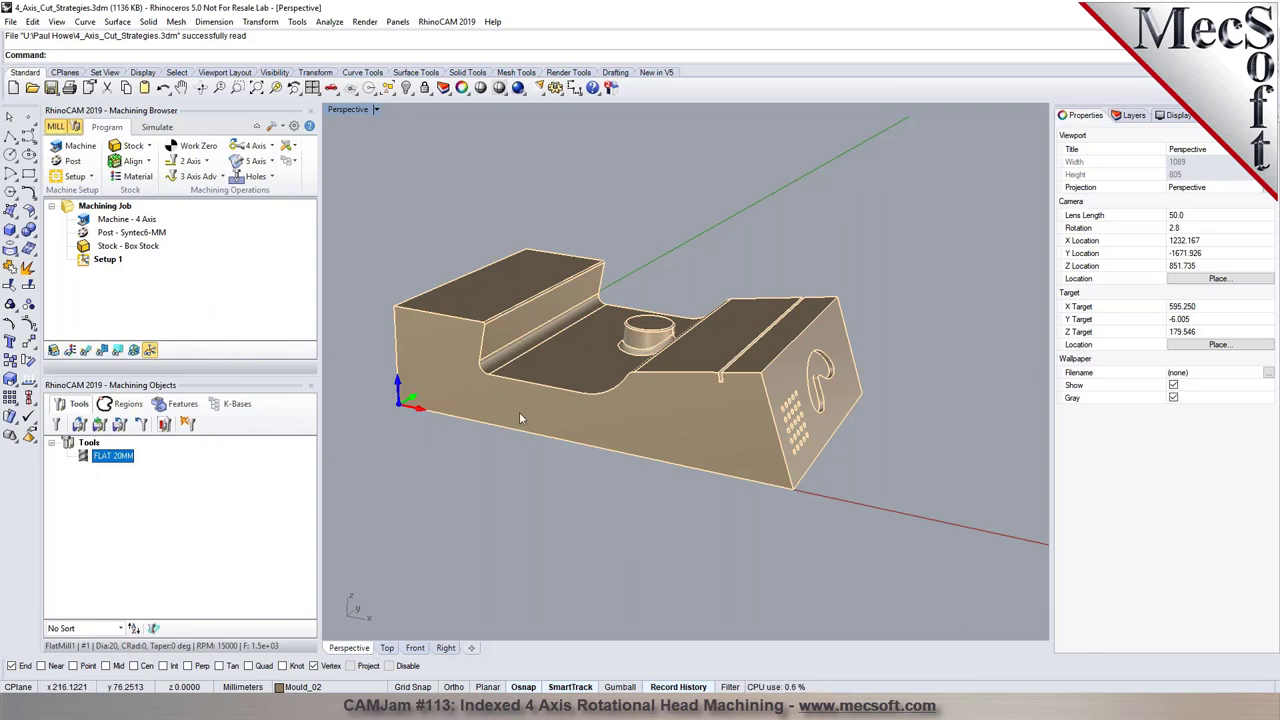
left_click(220, 180)
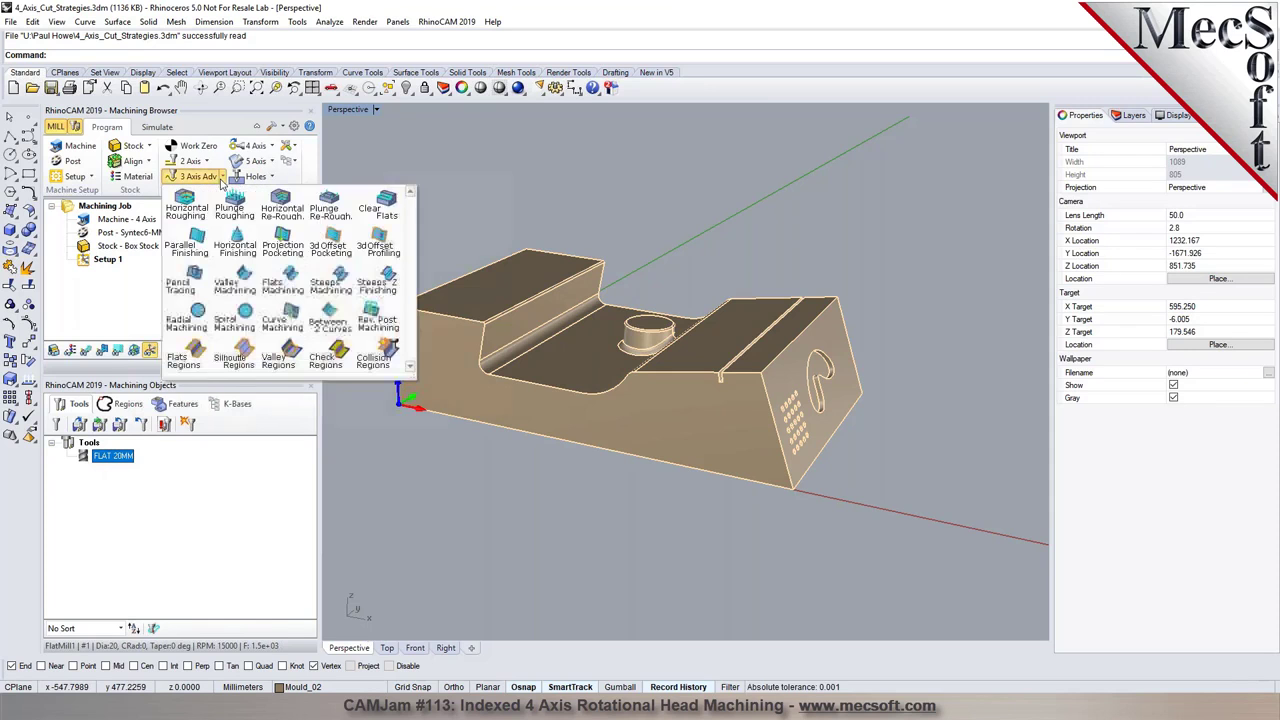
left_click(202, 223)
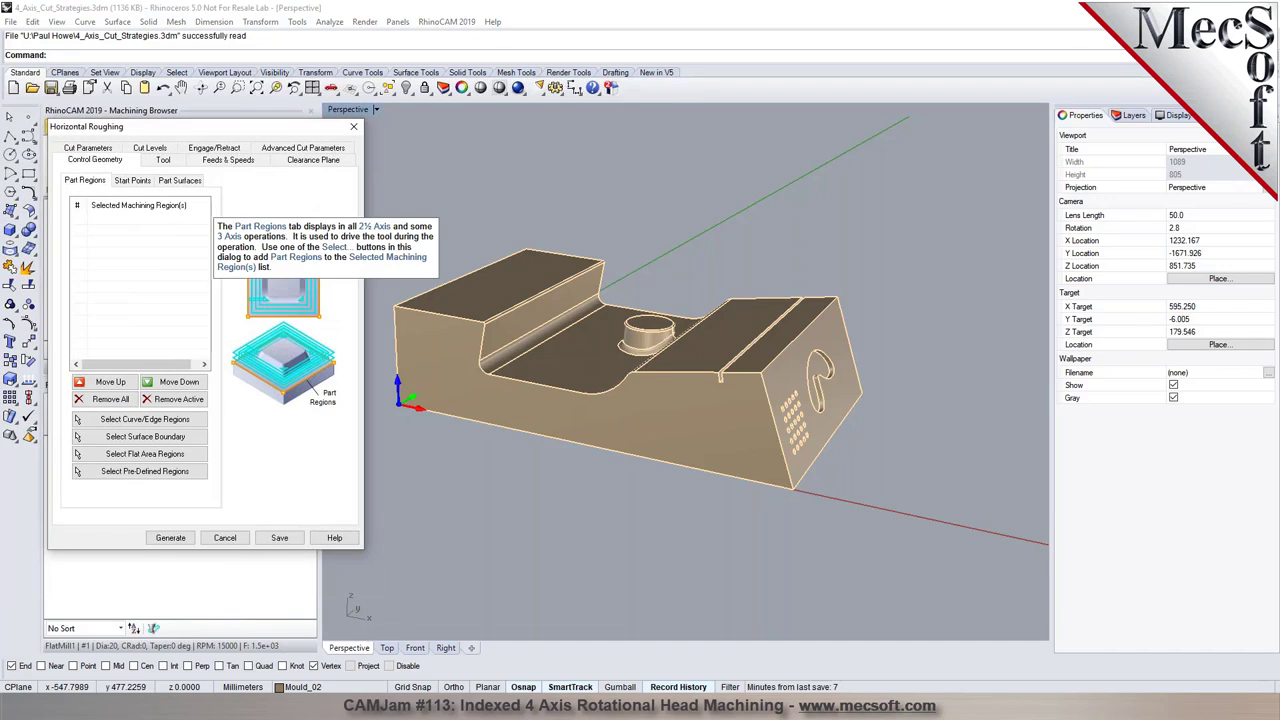
left_click(225, 539)
- Start a 3-axis Horizontal Roughing operation under Setup 1 that uses the FLAT 20MM tool
left_click(89, 261)
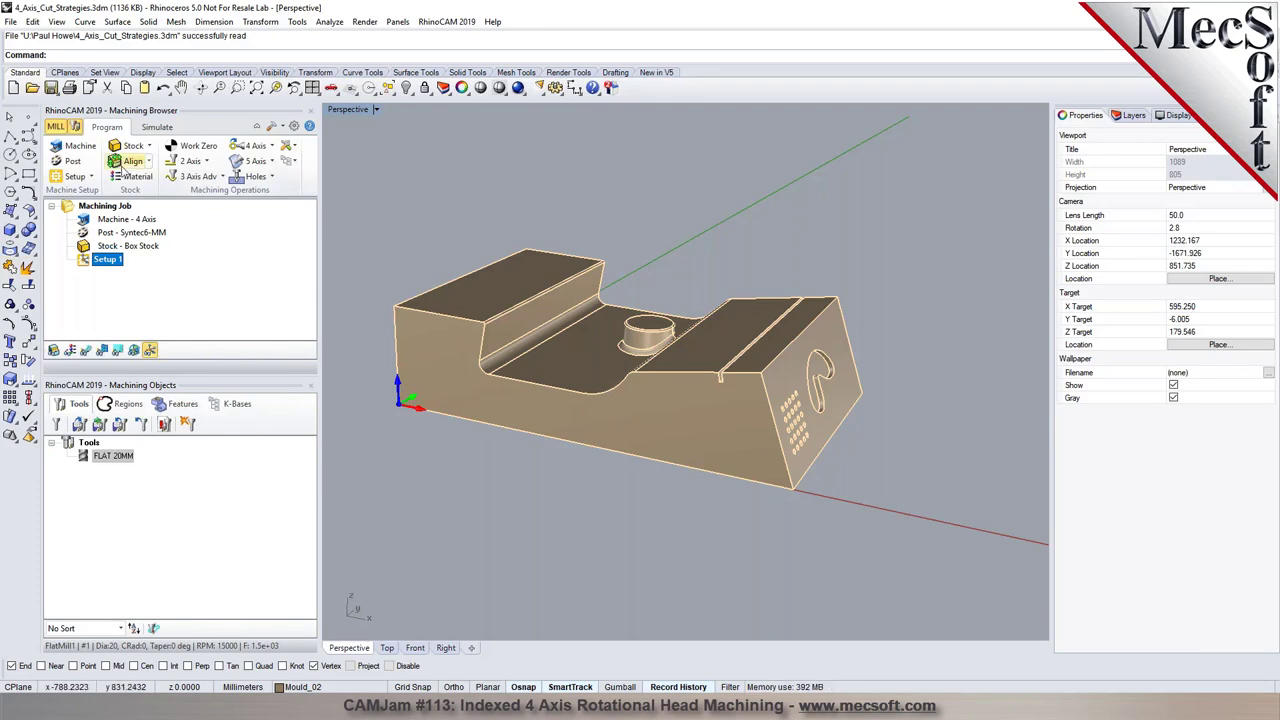
left_click(214, 178)
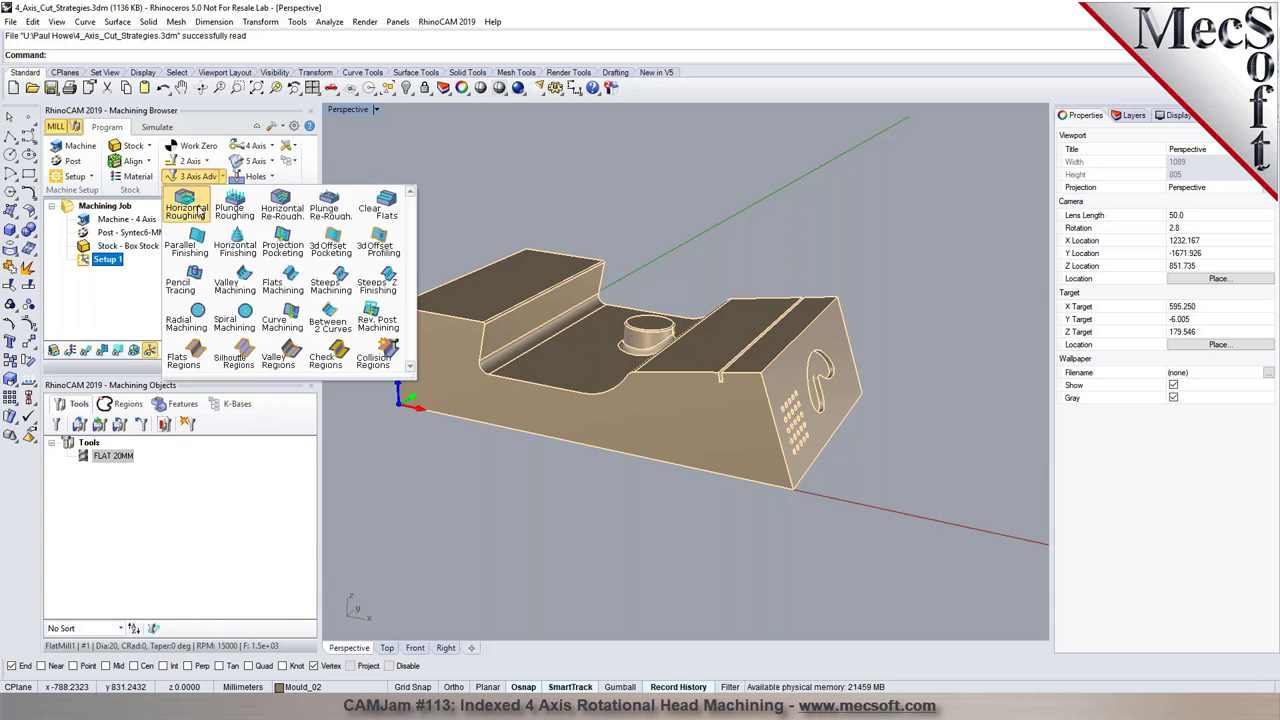
left_click(201, 210)
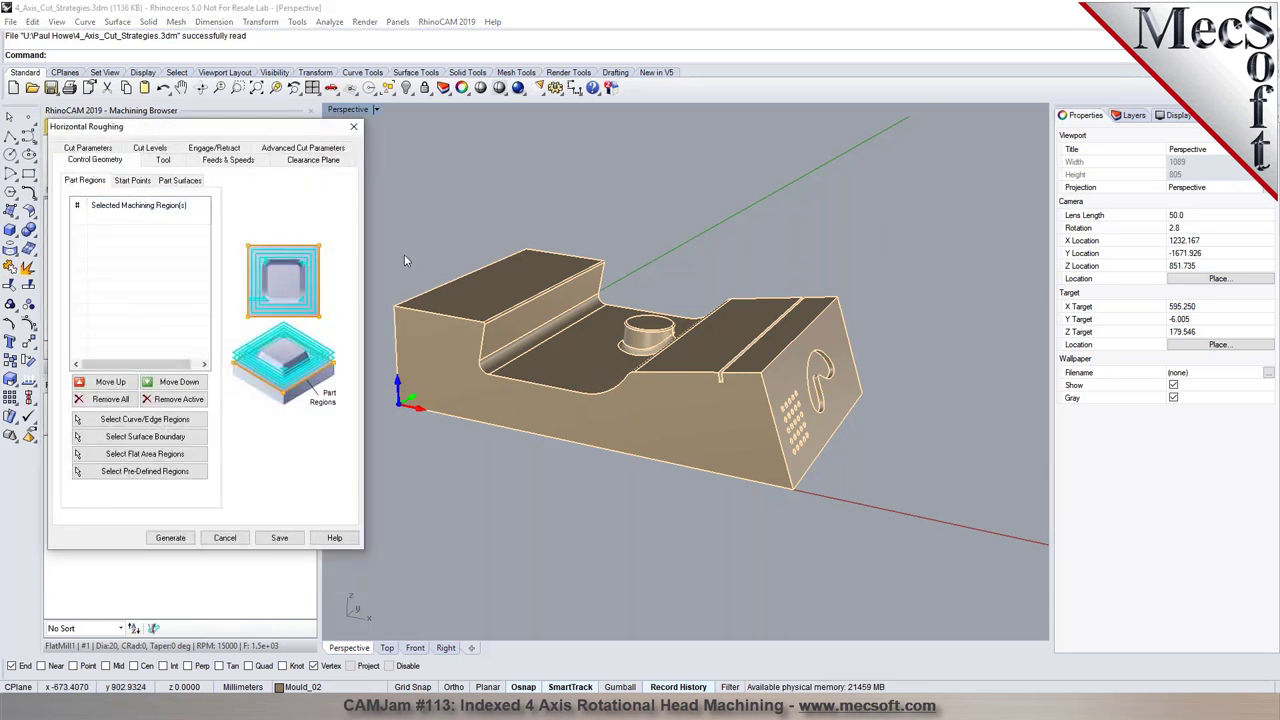
scroll(566, 453, "up", 5)
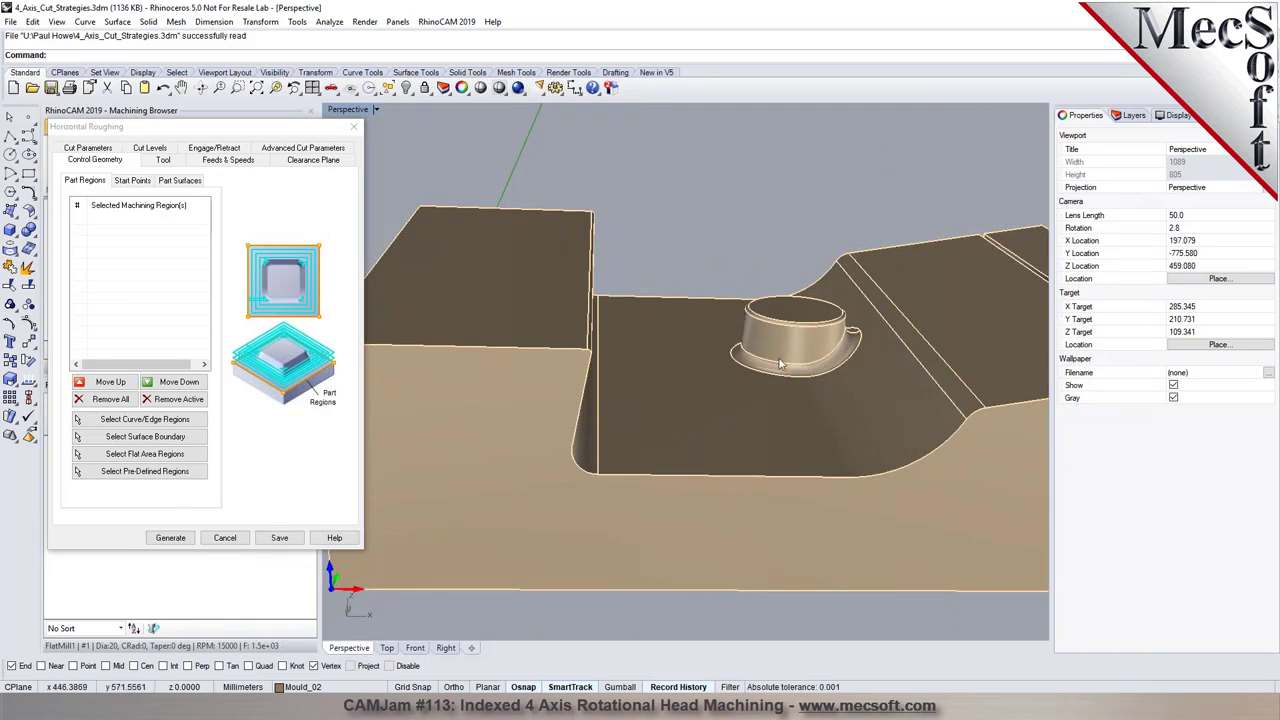
scroll(795, 369, "down", 5)
right_click_drag(795, 369, 745, 374)
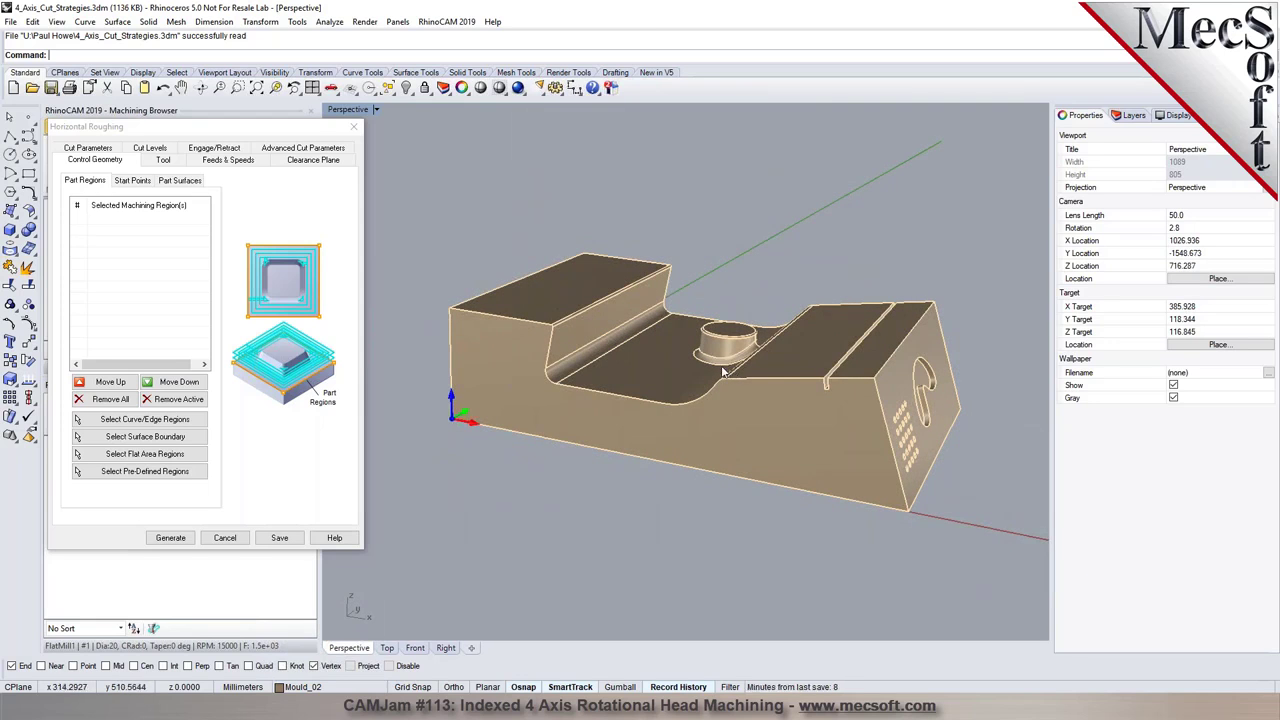
left_click(163, 163)
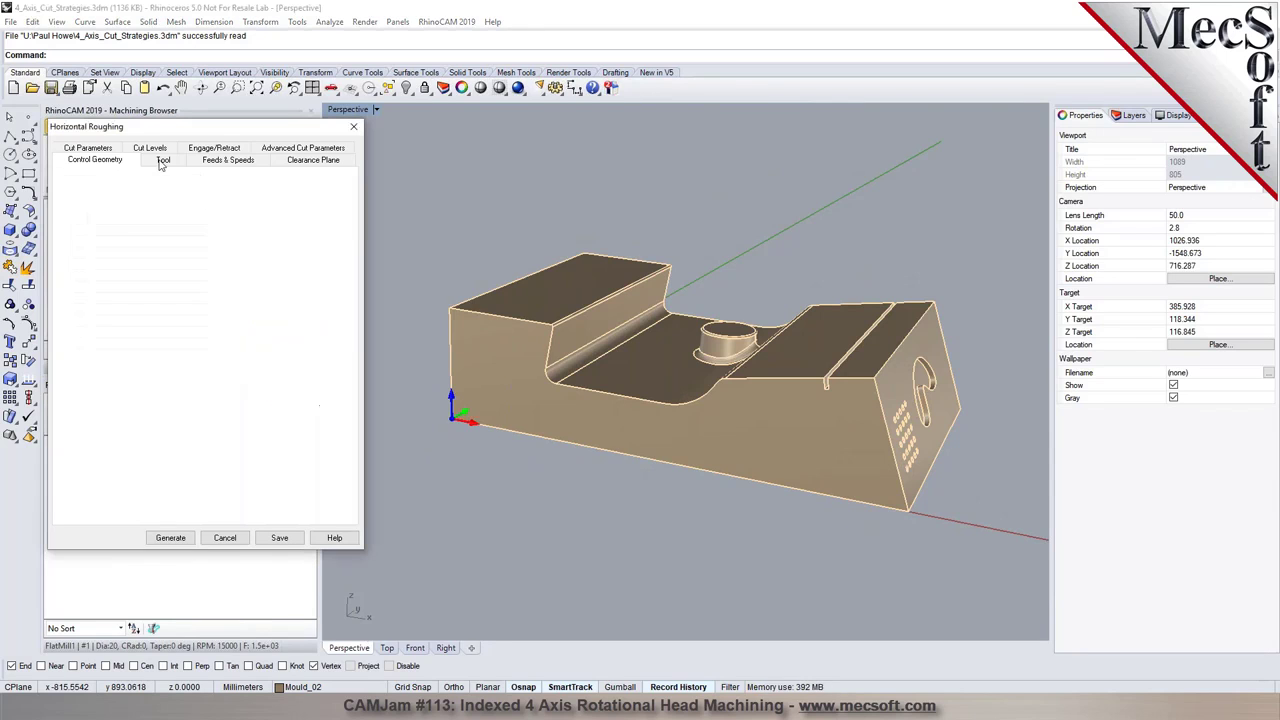
mouse_move(110, 202)
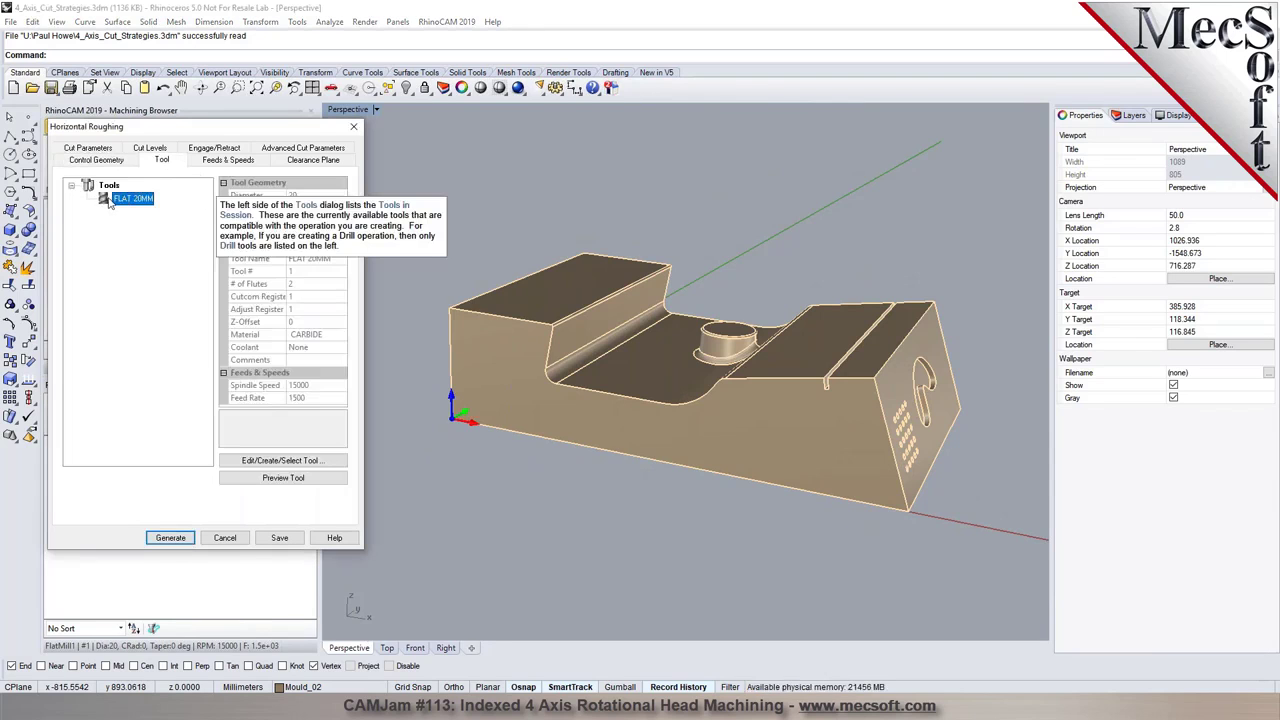
- Load the roughing operation's feeds and speeds from the tool and check the Automatic clearance plane against the mould block
left_click(255, 163)
left_click(97, 483)
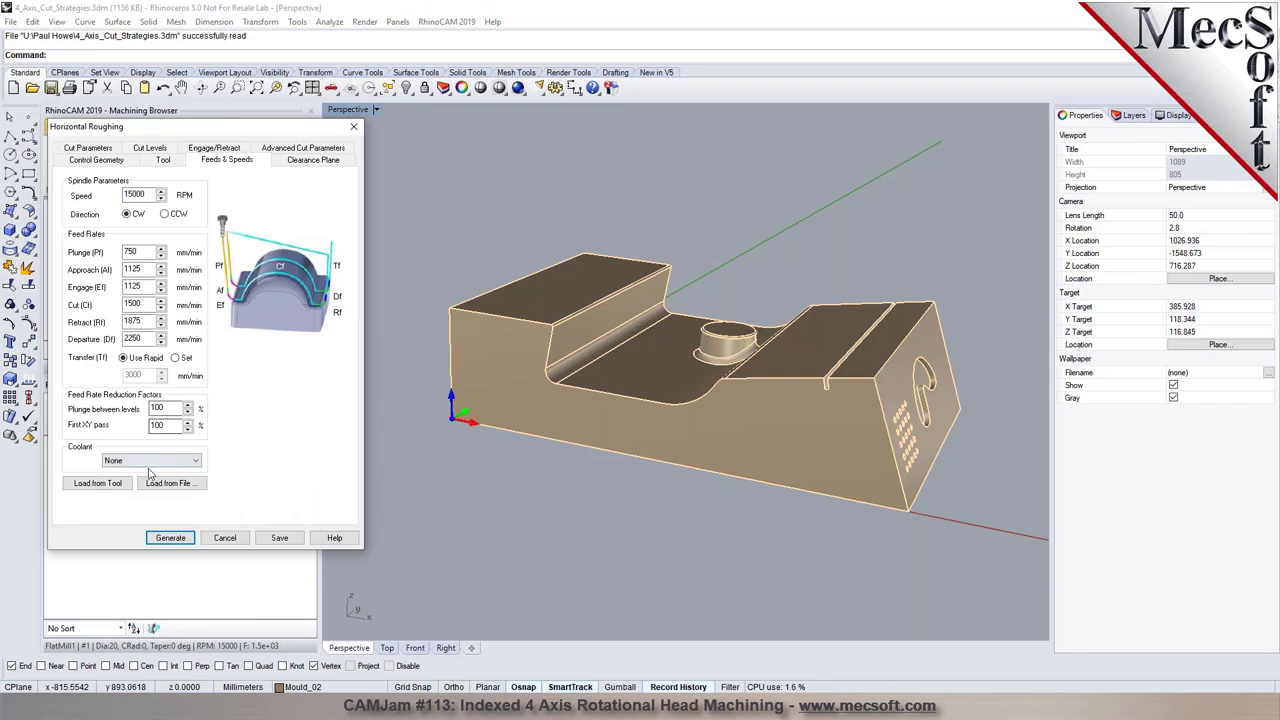
left_click(324, 162)
right_click_drag(600, 380, 538, 322)
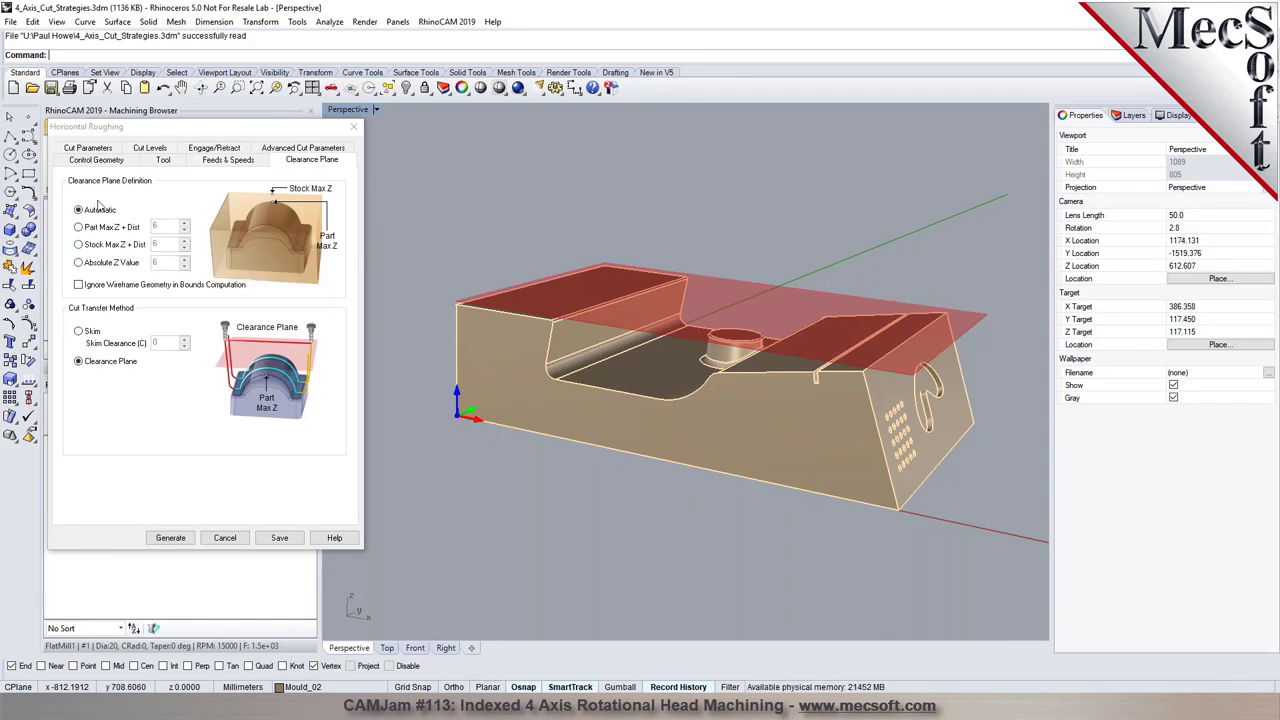
- Set the roughing Intol and Outol tolerances to 0.1 and the stock allowance to 0.5
left_click(100, 150)
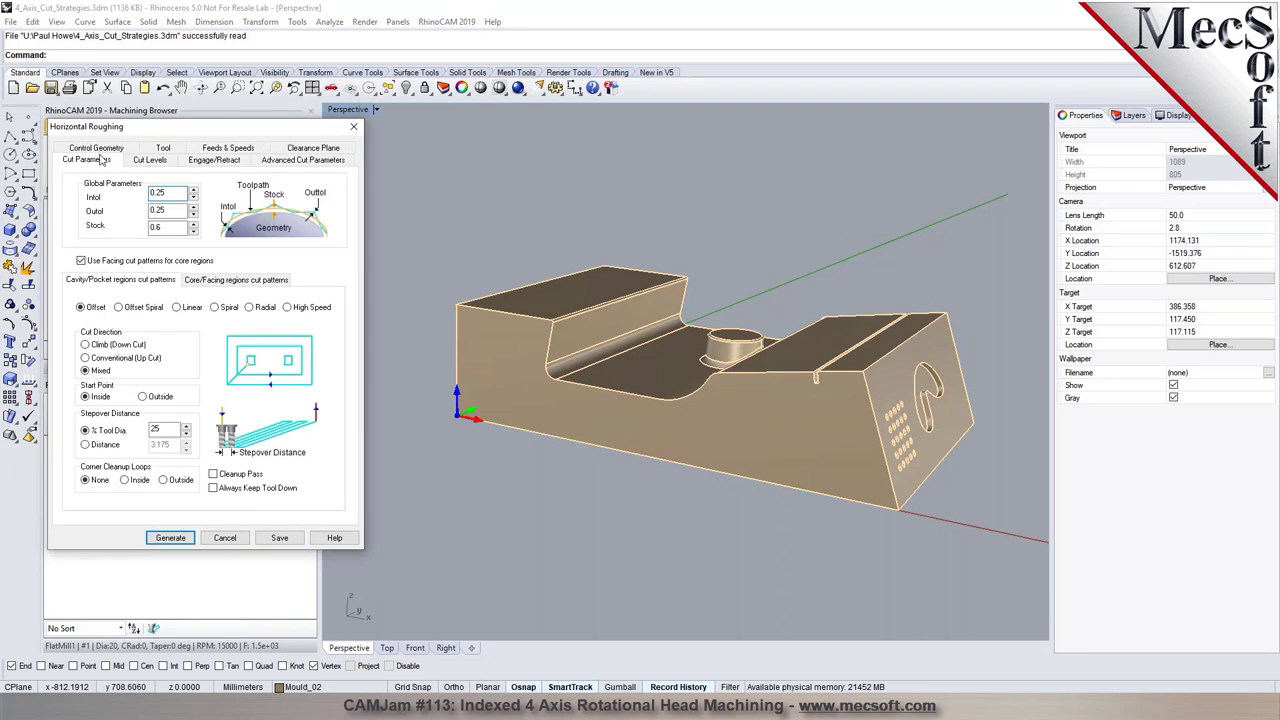
mouse_move(157, 194)
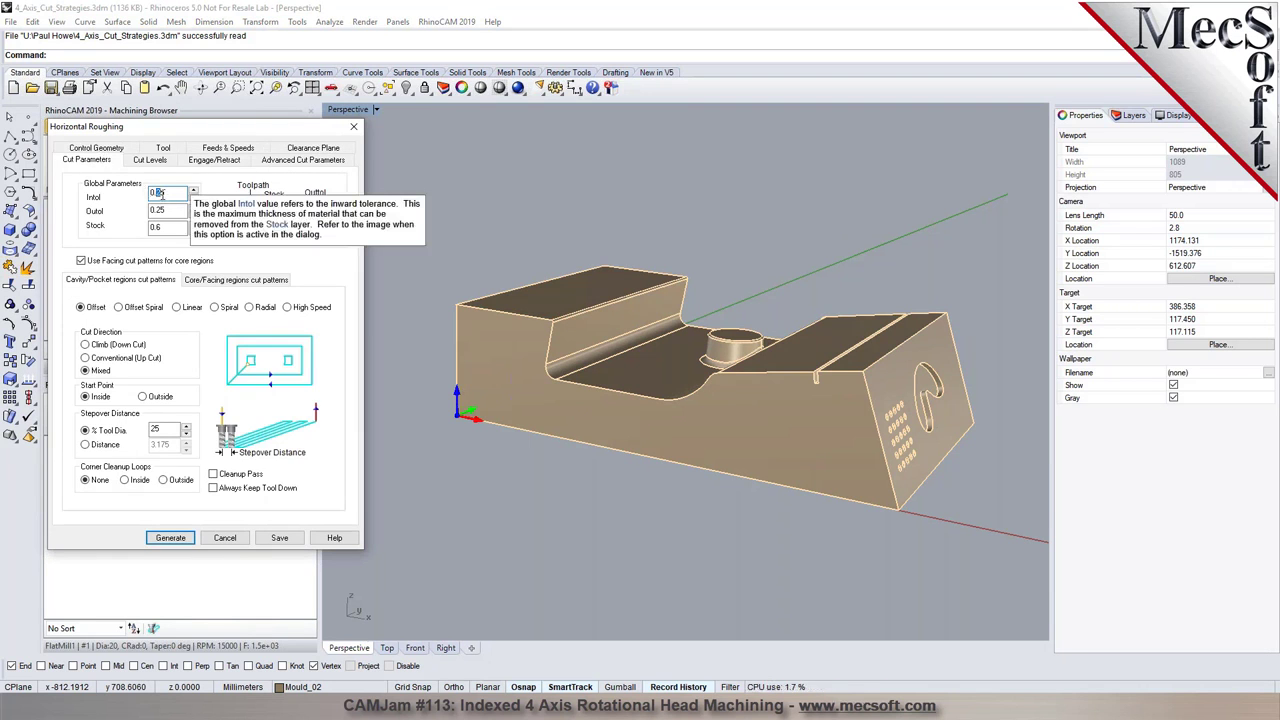
type("1")
double_click(157, 210)
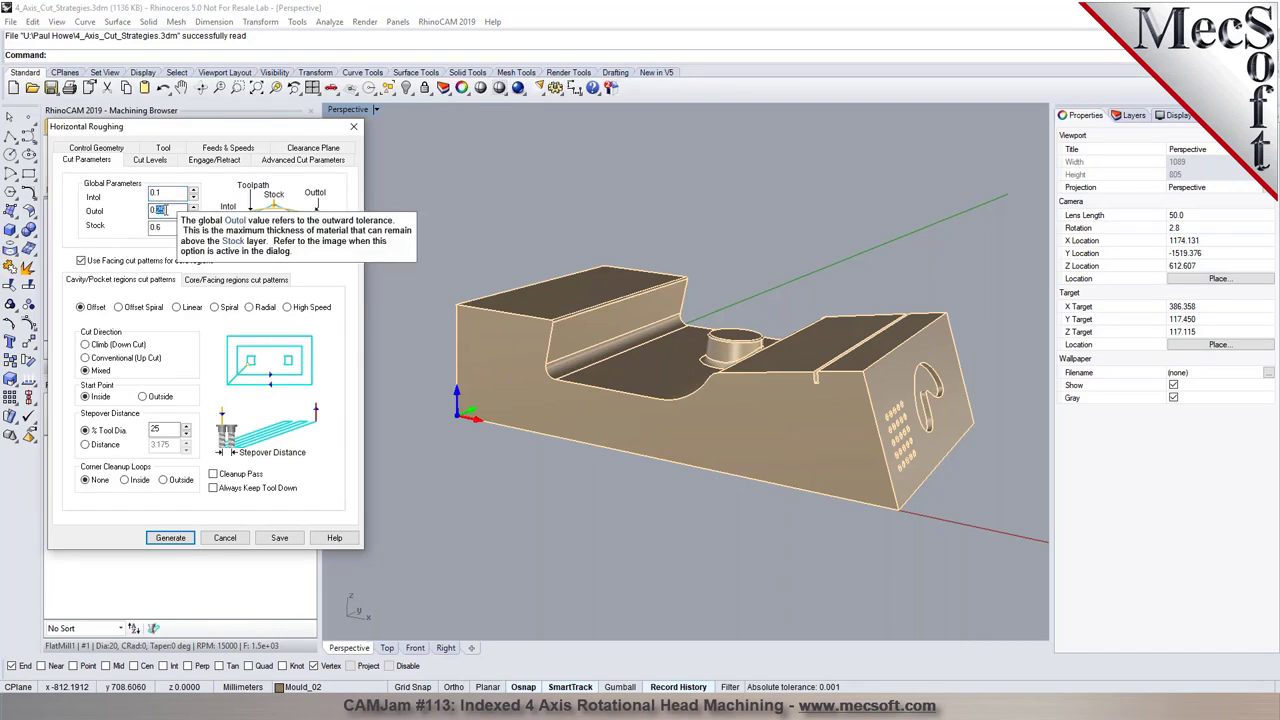
type("1")
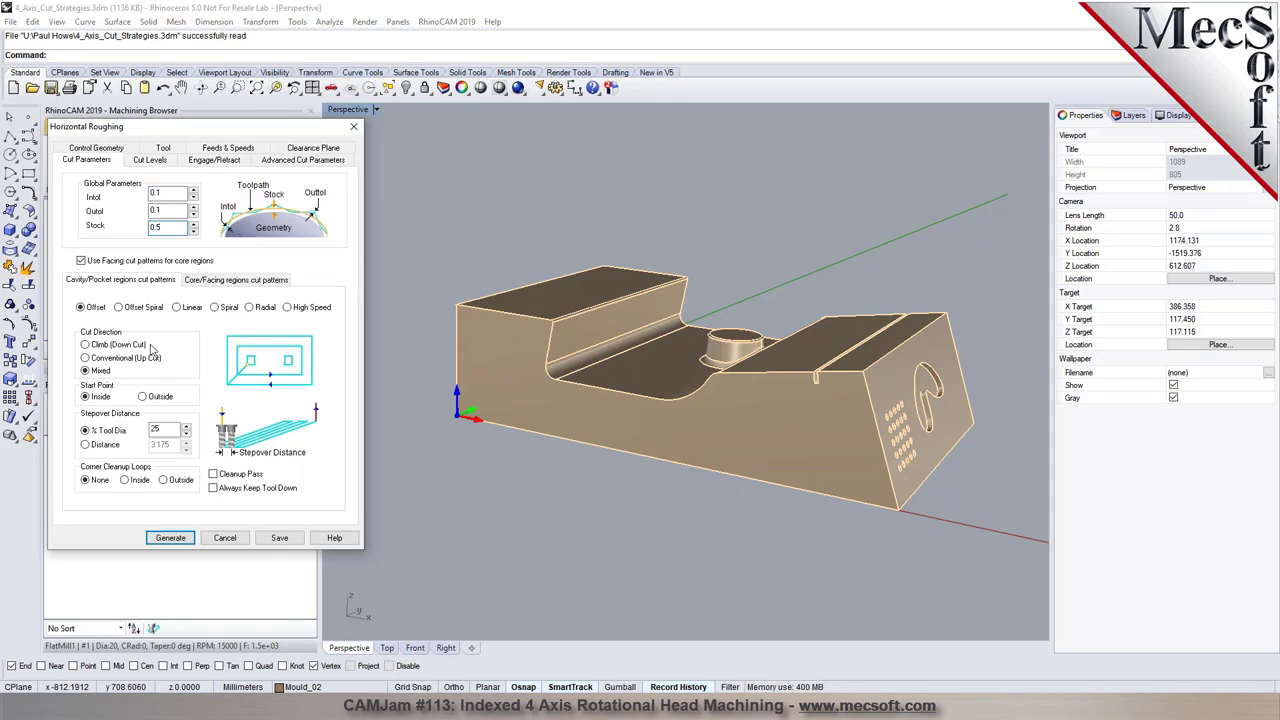
- Set the stepover to 40% of the tool diameter for both the cavity/pocket and the core/facing cut patterns
double_click(160, 430)
mouse_move(160, 432)
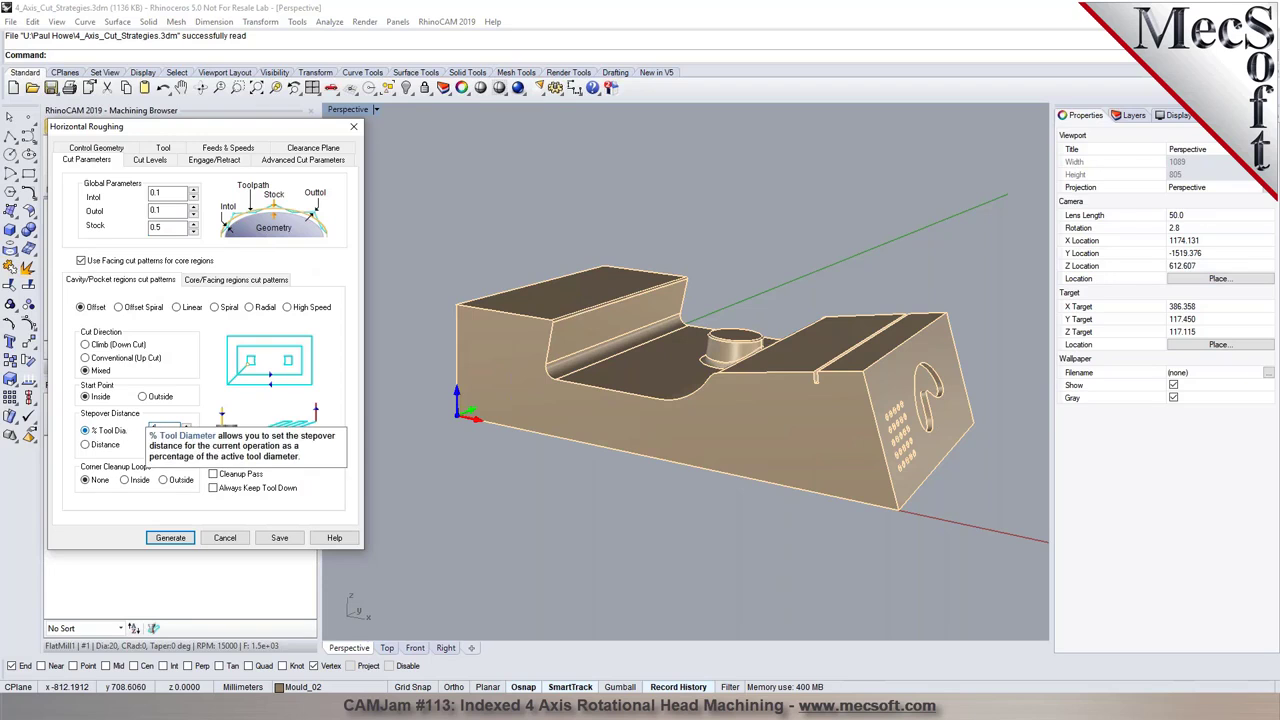
type("40")
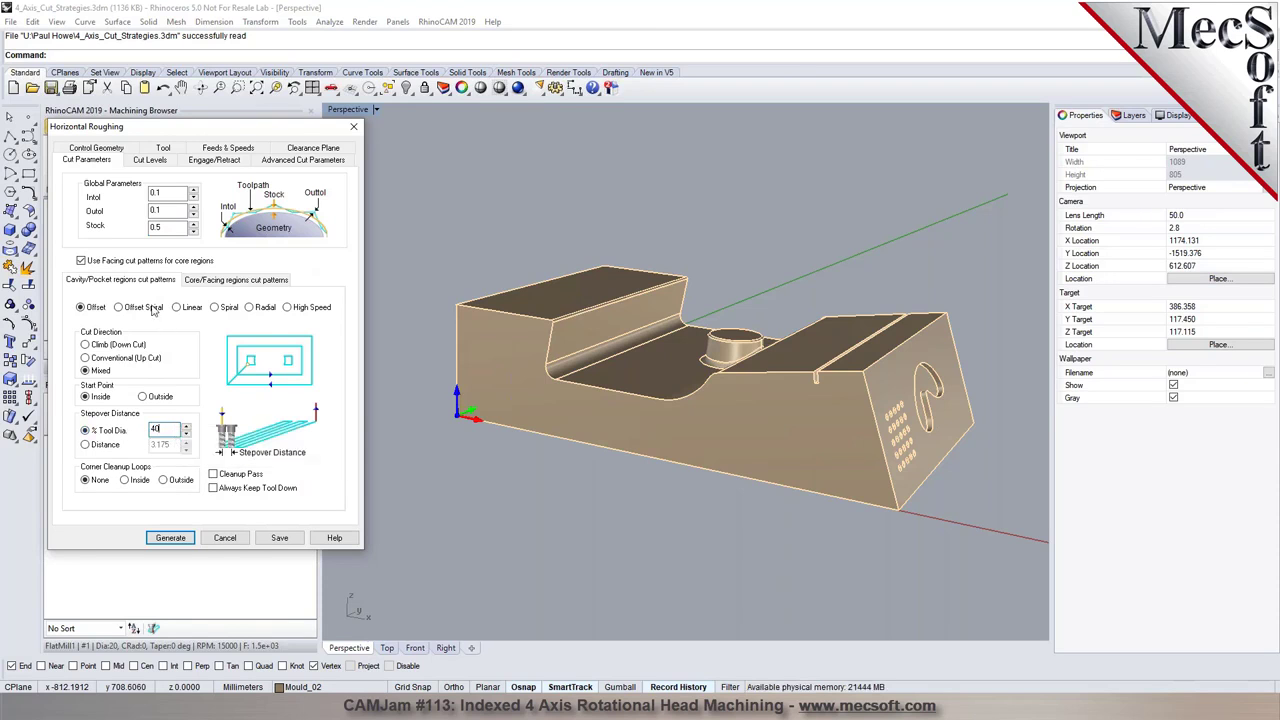
left_click(238, 284)
double_click(160, 422)
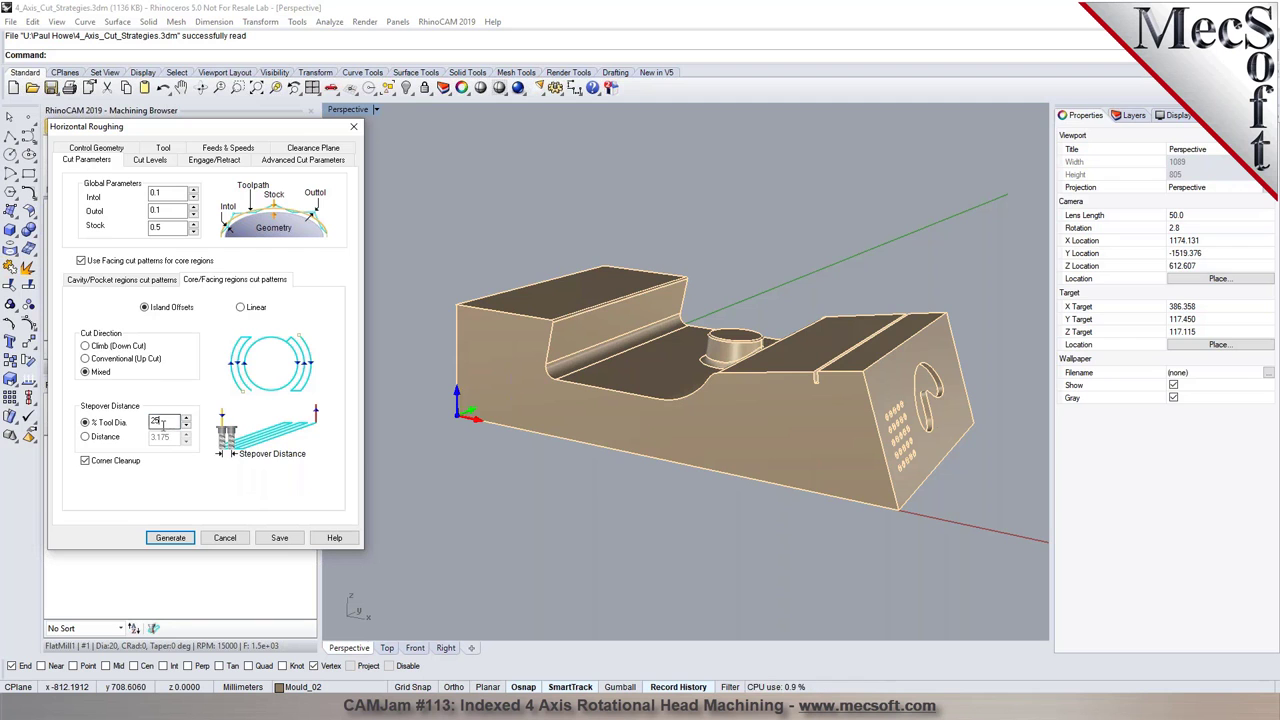
type("40")
- Enable the bottom cut level and set it to 100 from a point picked on the edge of the block's recessed floor
left_click(148, 160)
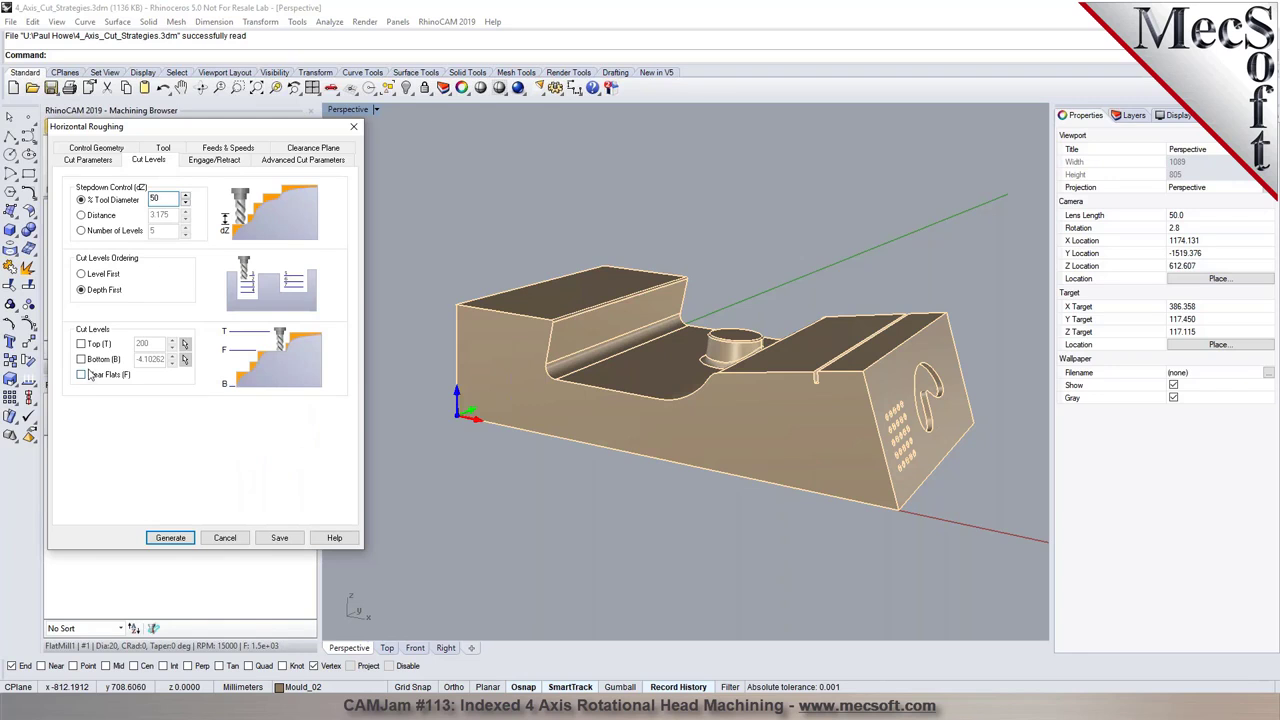
left_click(82, 359)
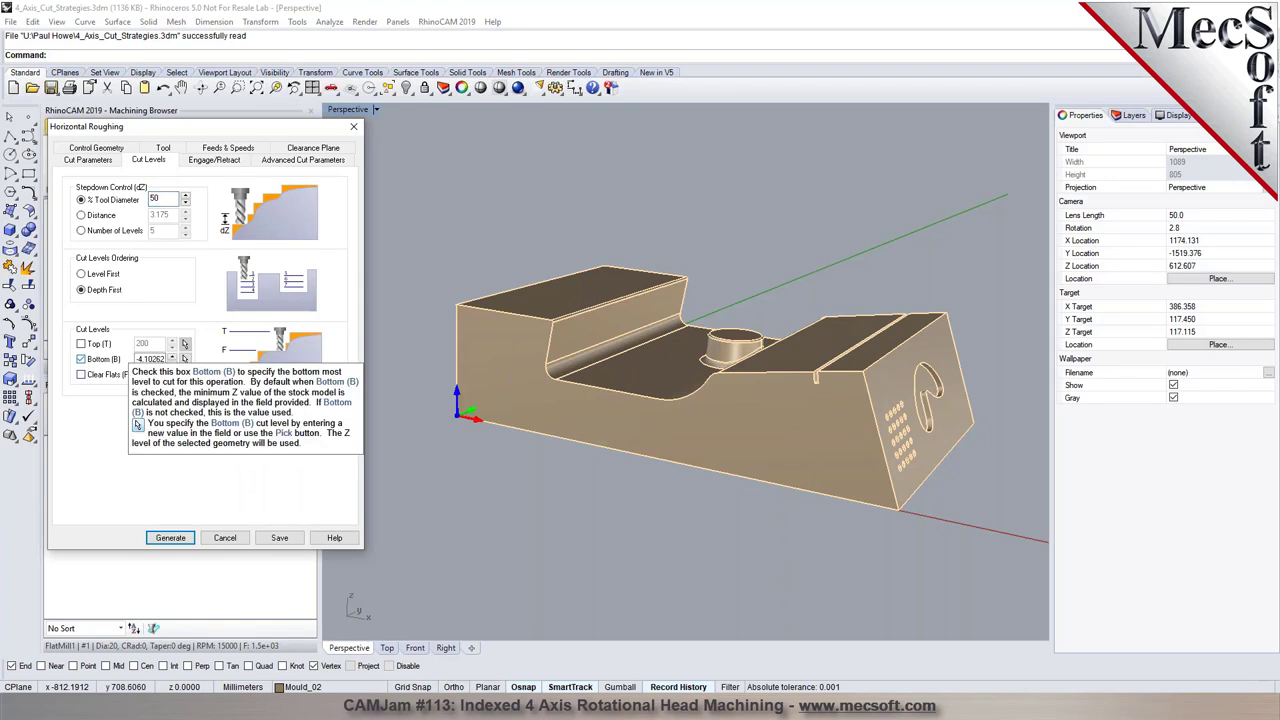
left_click(184, 360)
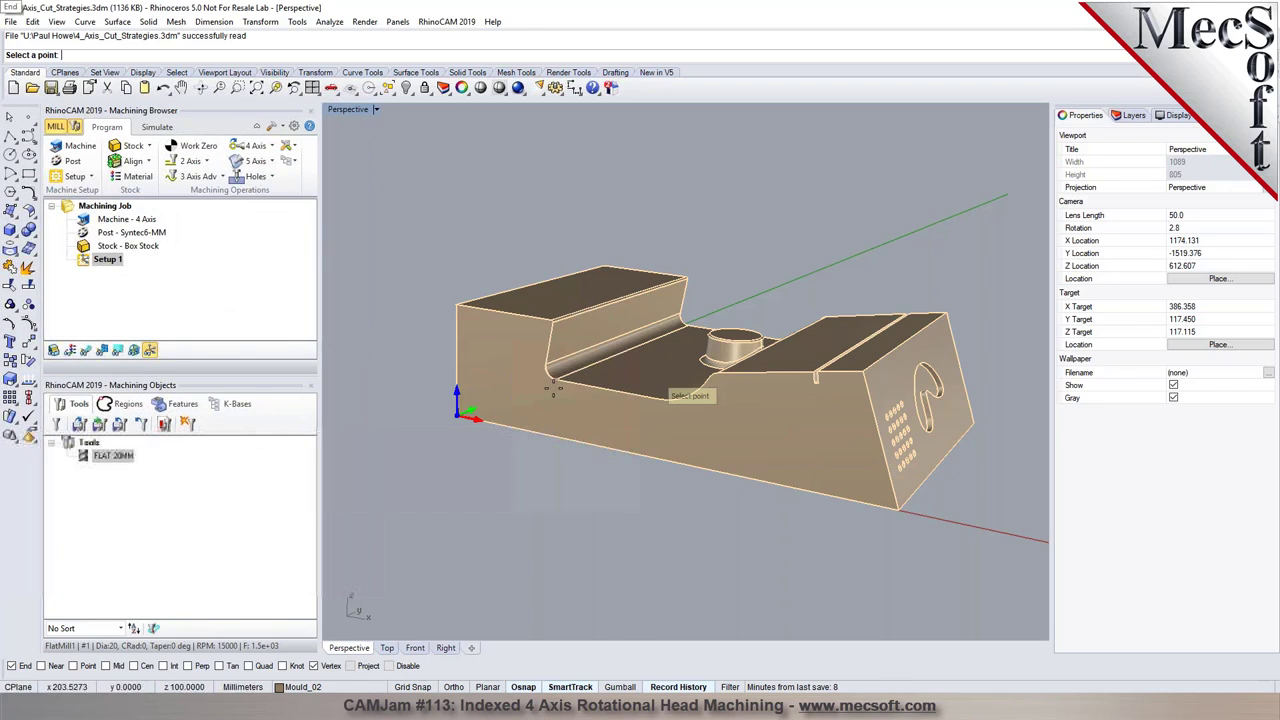
left_click(556, 385)
scroll(576, 456, "up", 3)
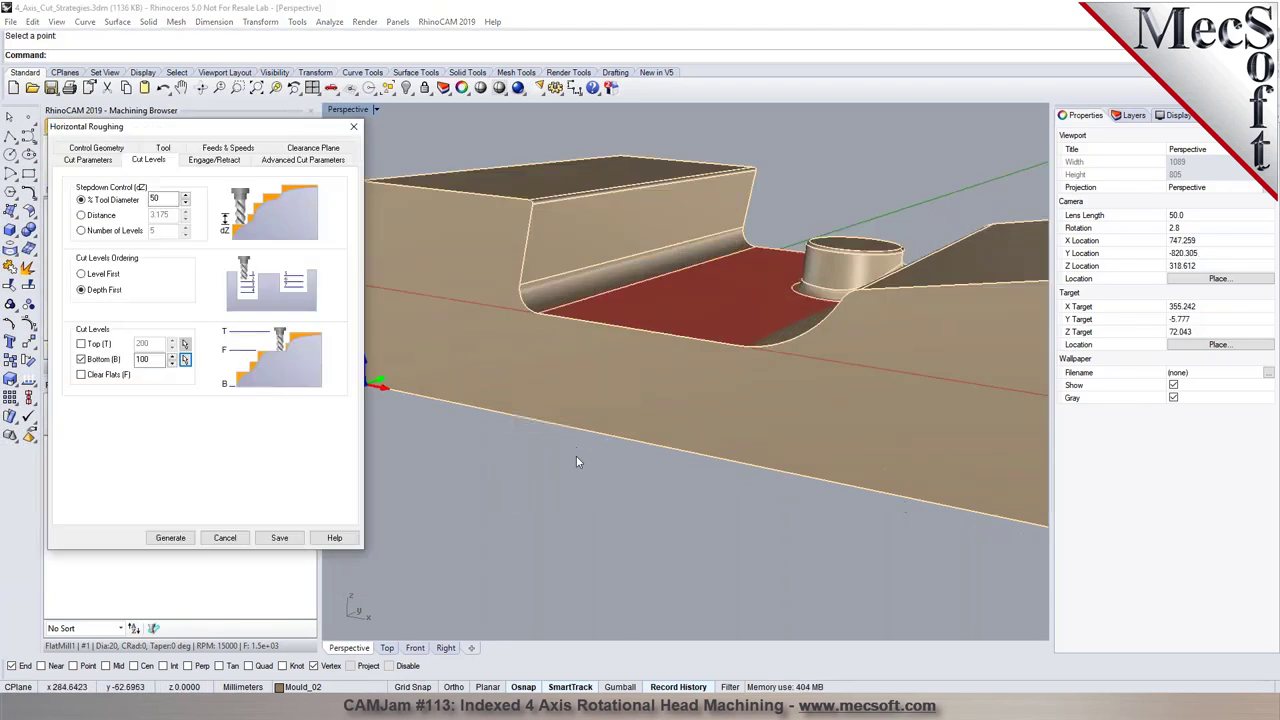
scroll(573, 453, "down", 4)
right_click_drag(595, 459, 432, 428)
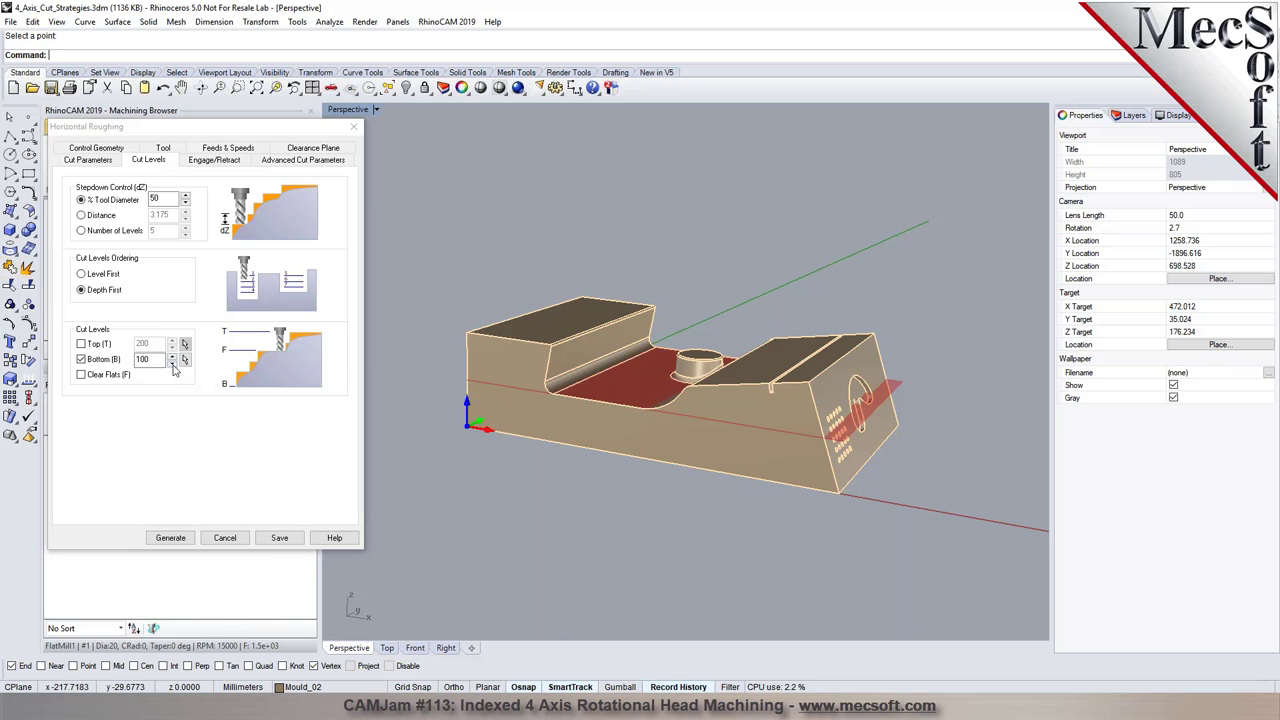
left_click(172, 364)
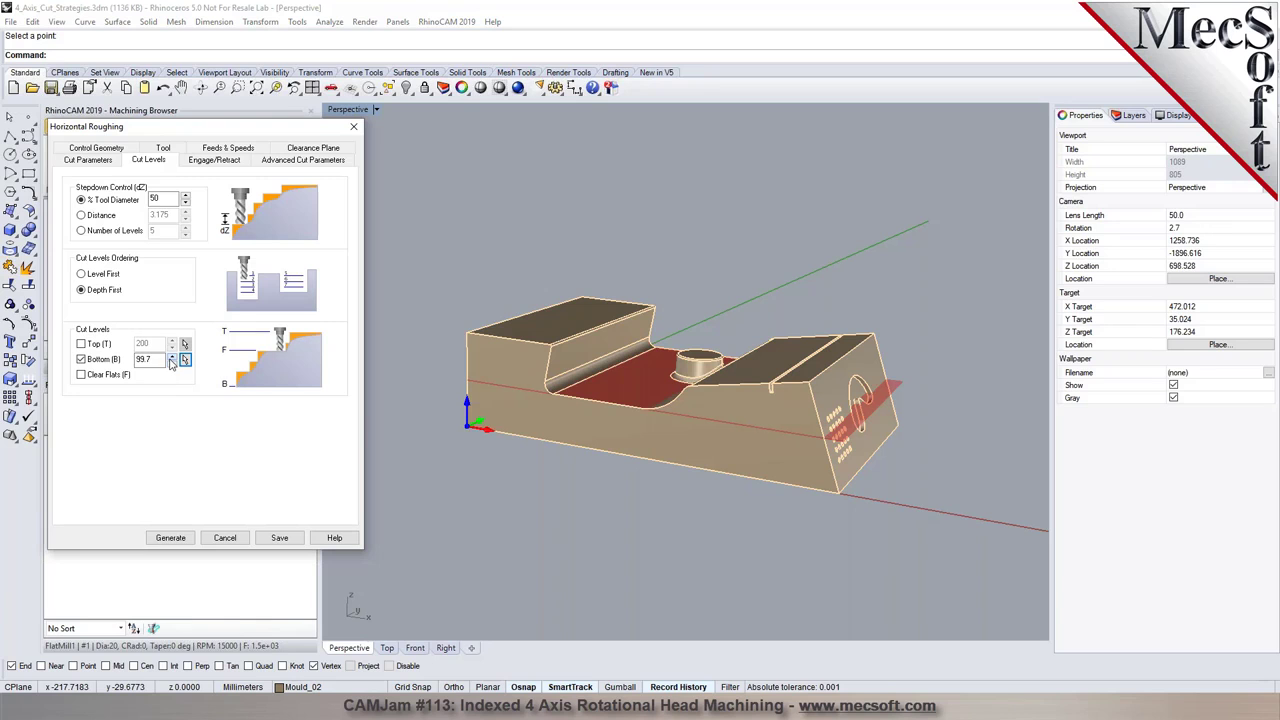
left_click(172, 355)
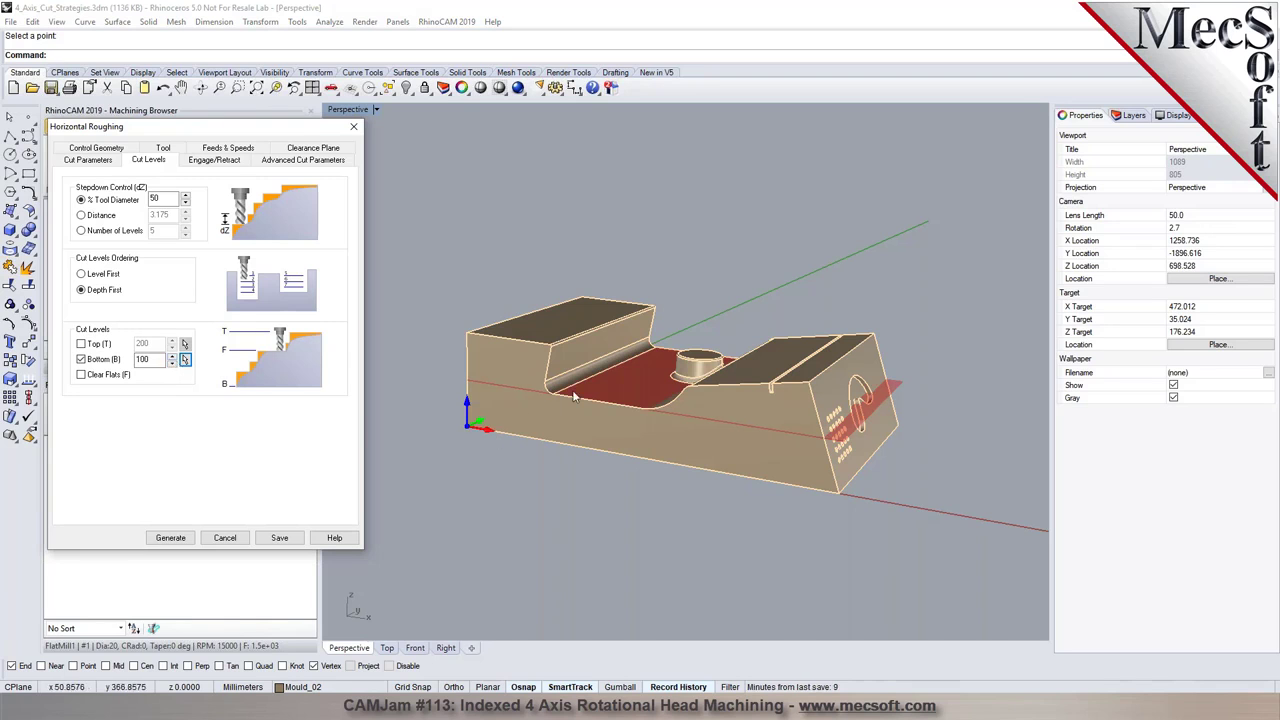
- Check the engage/retract and advanced cut settings, and generate the Horizontal Roughing toolpath
left_click(212, 162)
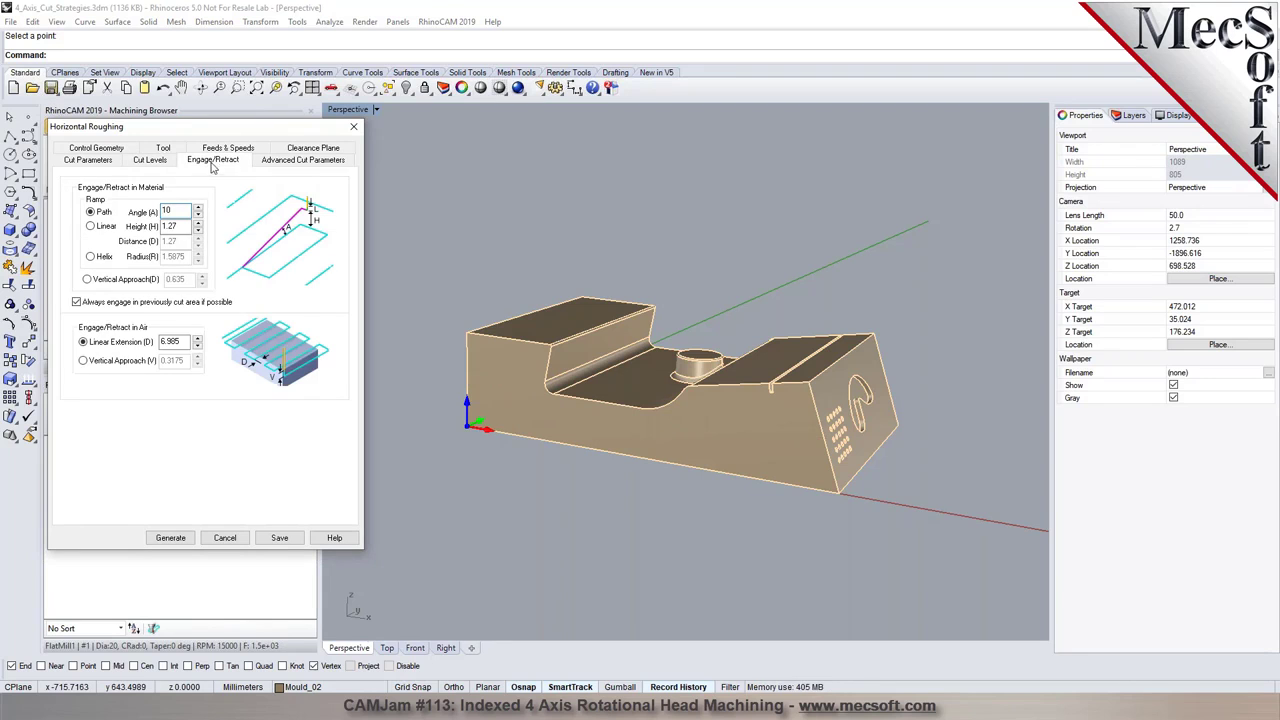
left_click(280, 163)
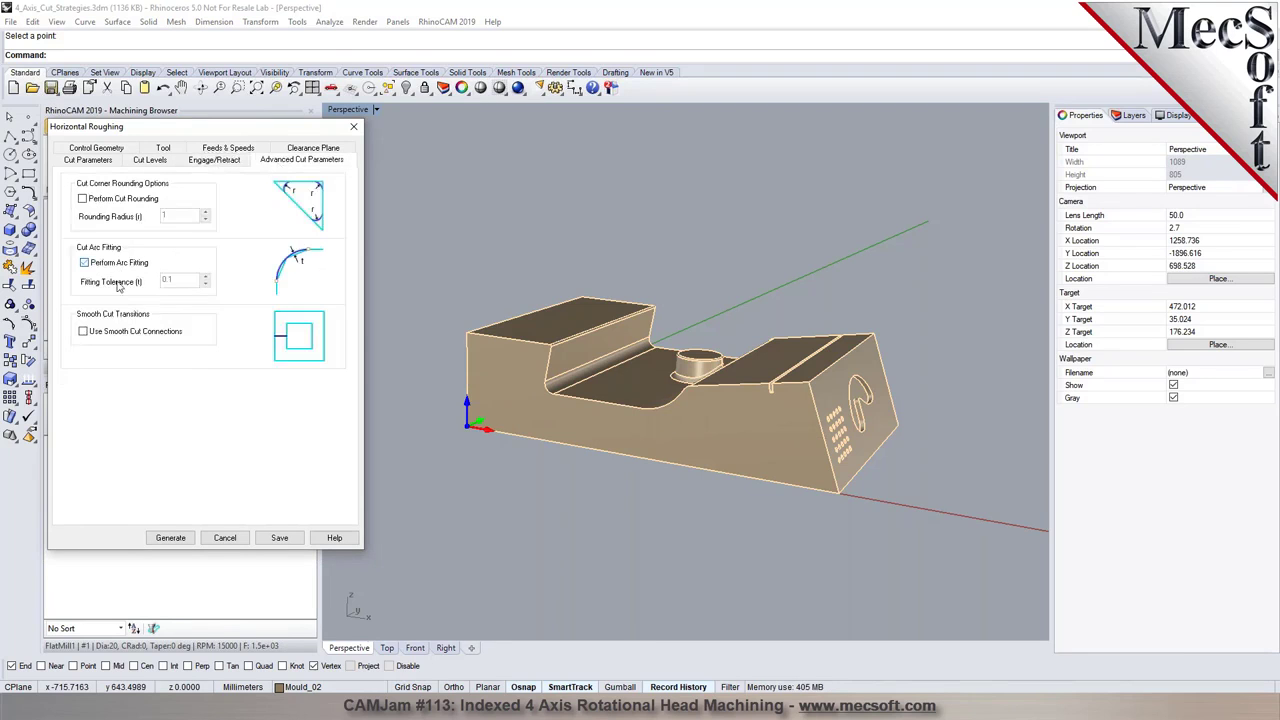
left_click(174, 538)
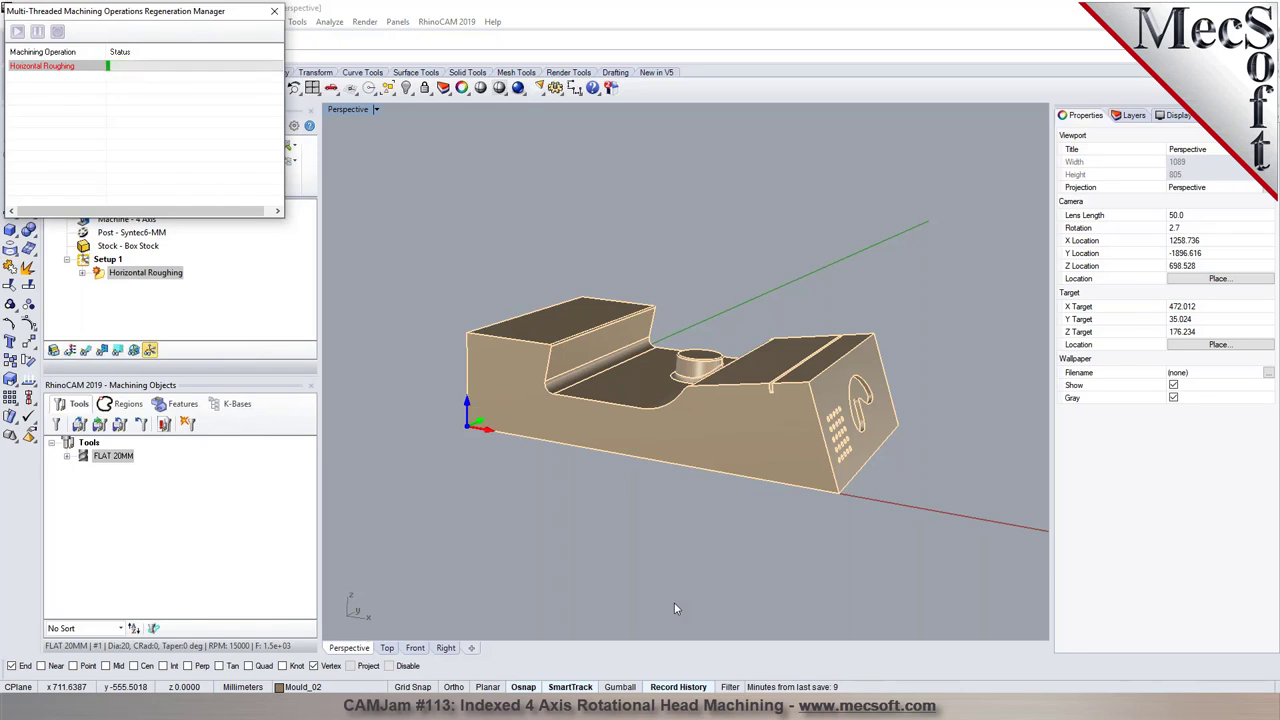
- Examine the roughing toolpath over the angled end face with the hole pattern and the curved pocket
mouse_move(640, 470)
right_mouse_down()
mouse_move(660, 430)
mouse_move(634, 454)
right_mouse_up()
scroll(815, 445, "up", 5)
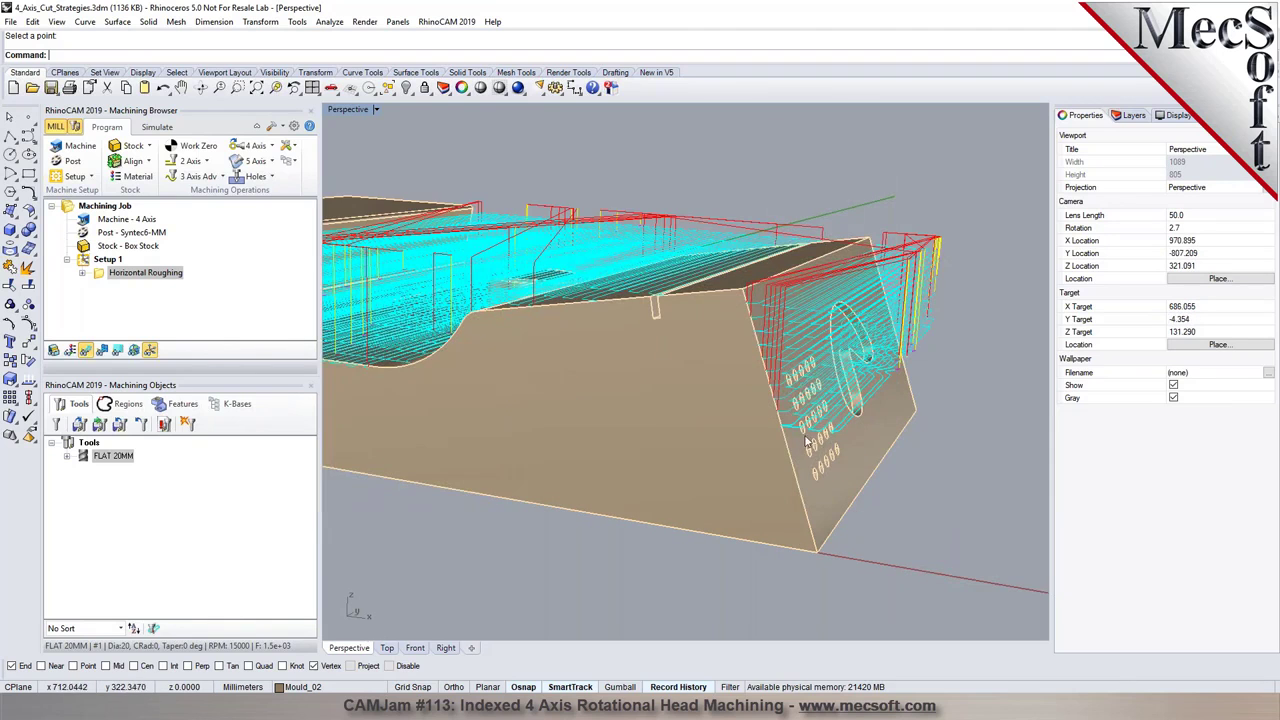
scroll(878, 460, "down", 5)
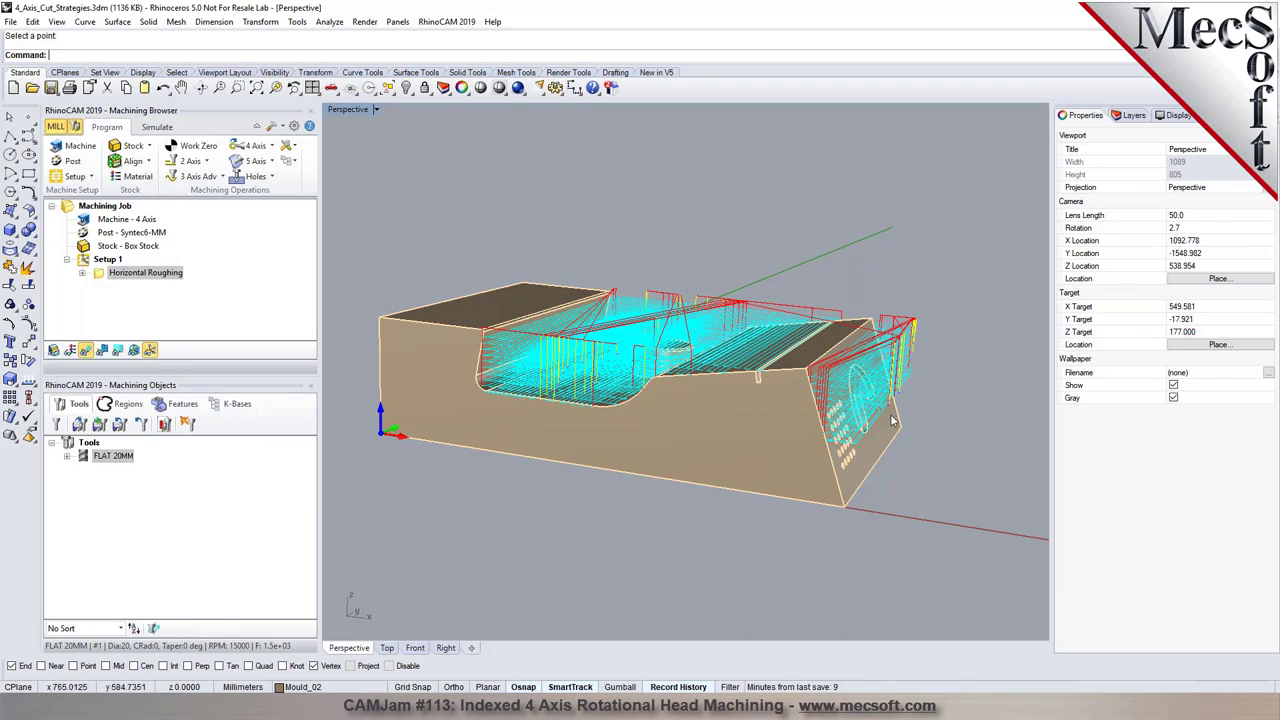
scroll(893, 423, "up", 8)
scroll(898, 352, "up", 2)
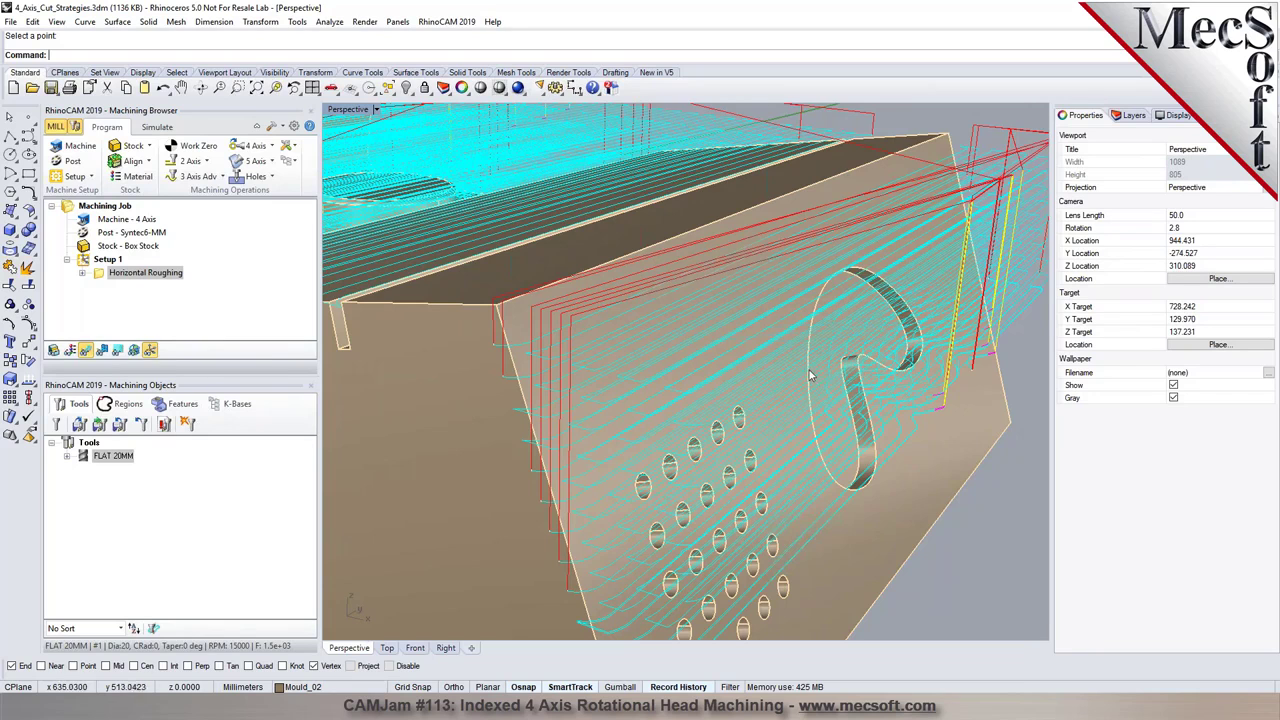
scroll(811, 376, "down", 5)
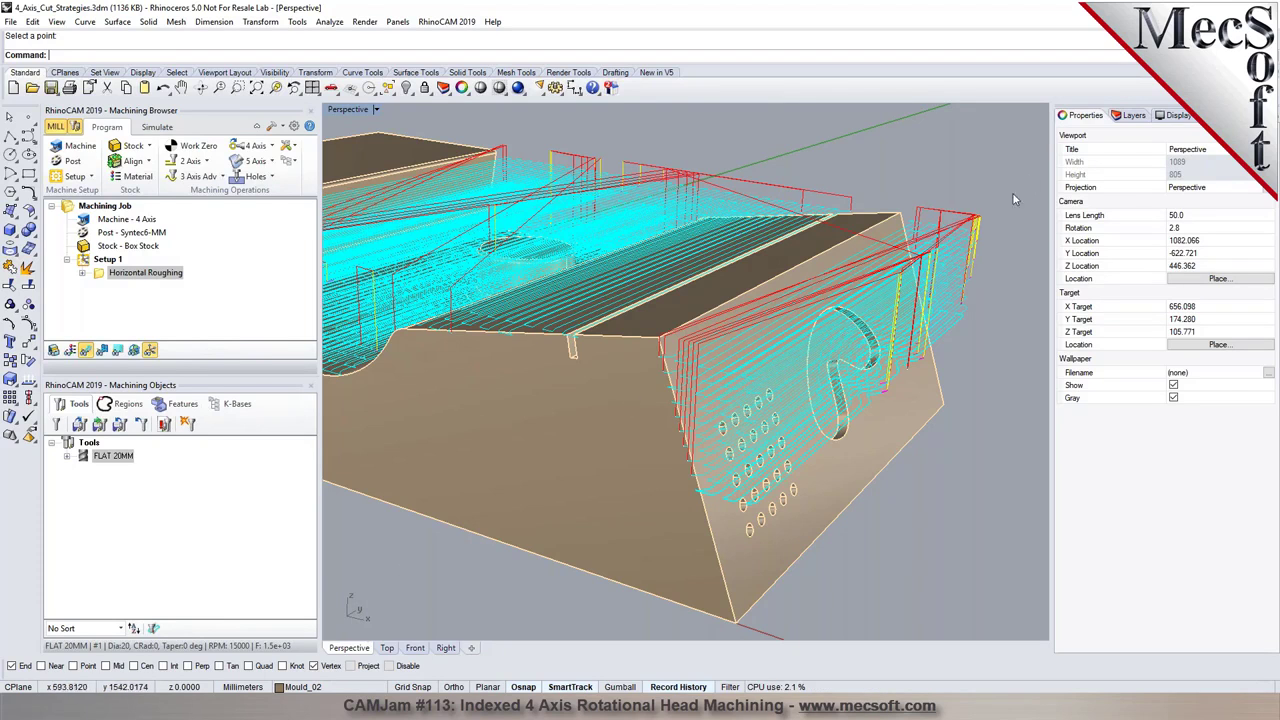
- Add a new layer, make it current, and hide the roughing toolpath by selecting the machining job
left_click(1133, 117)
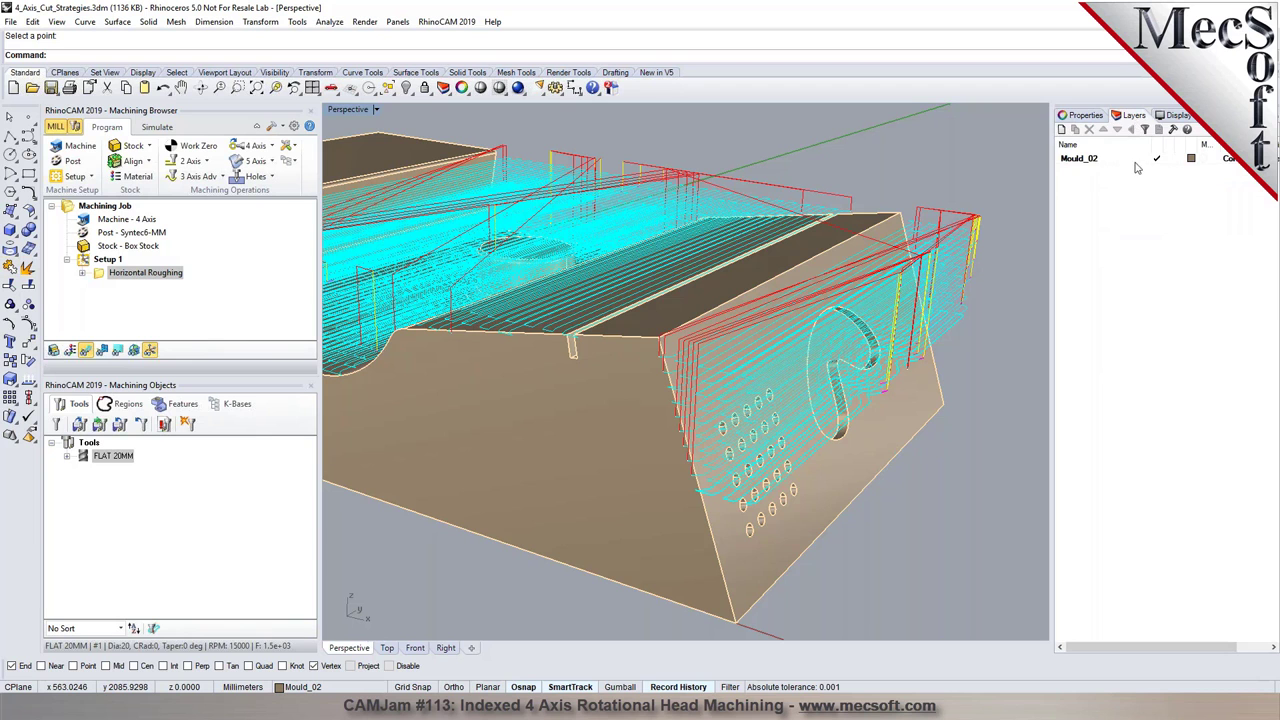
left_click(1087, 162)
left_click(1062, 129)
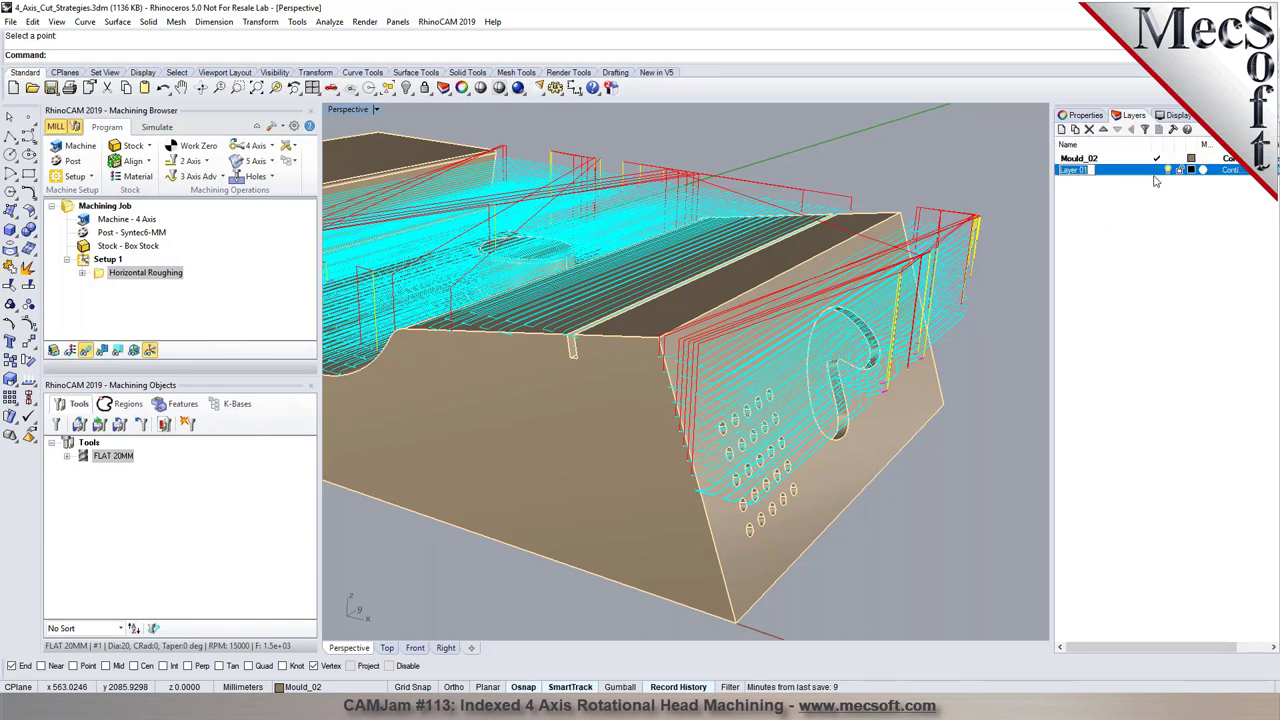
left_click(105, 206)
- Cover the angled end face and its holes and pocket with a surface built from the face's edge curves
right_click_drag(405, 551, 480, 268)
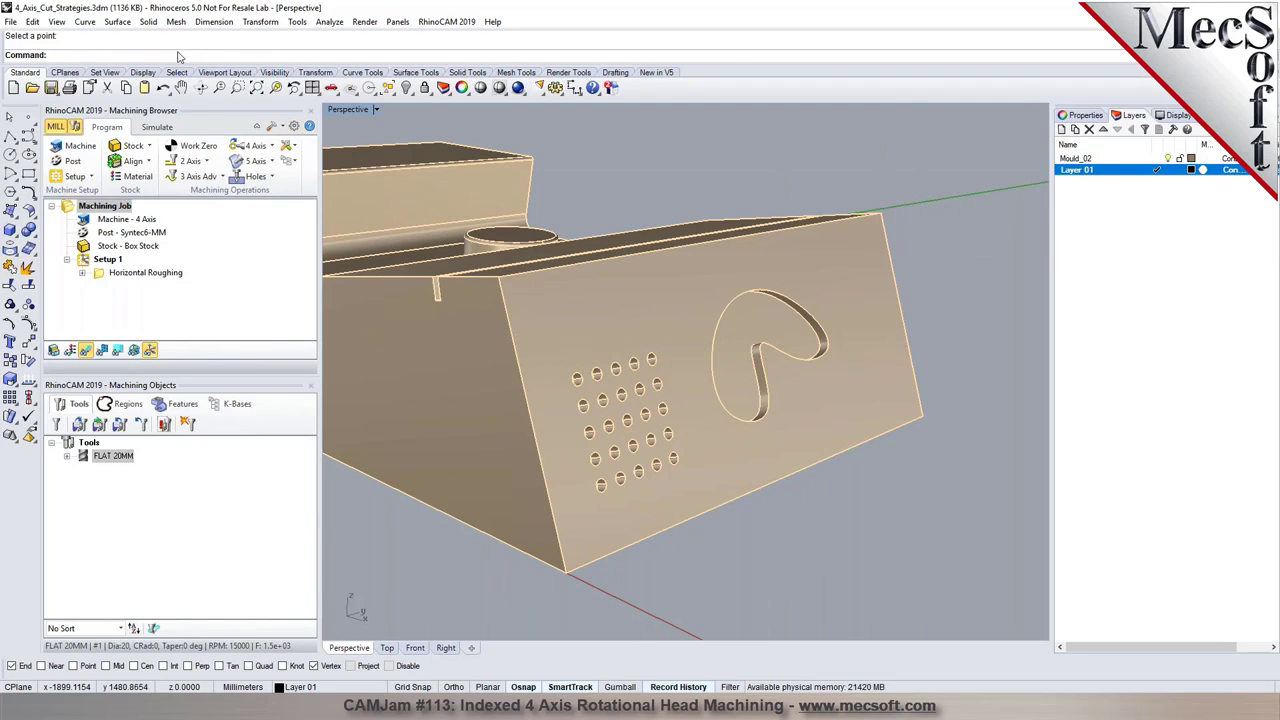
left_click(118, 22)
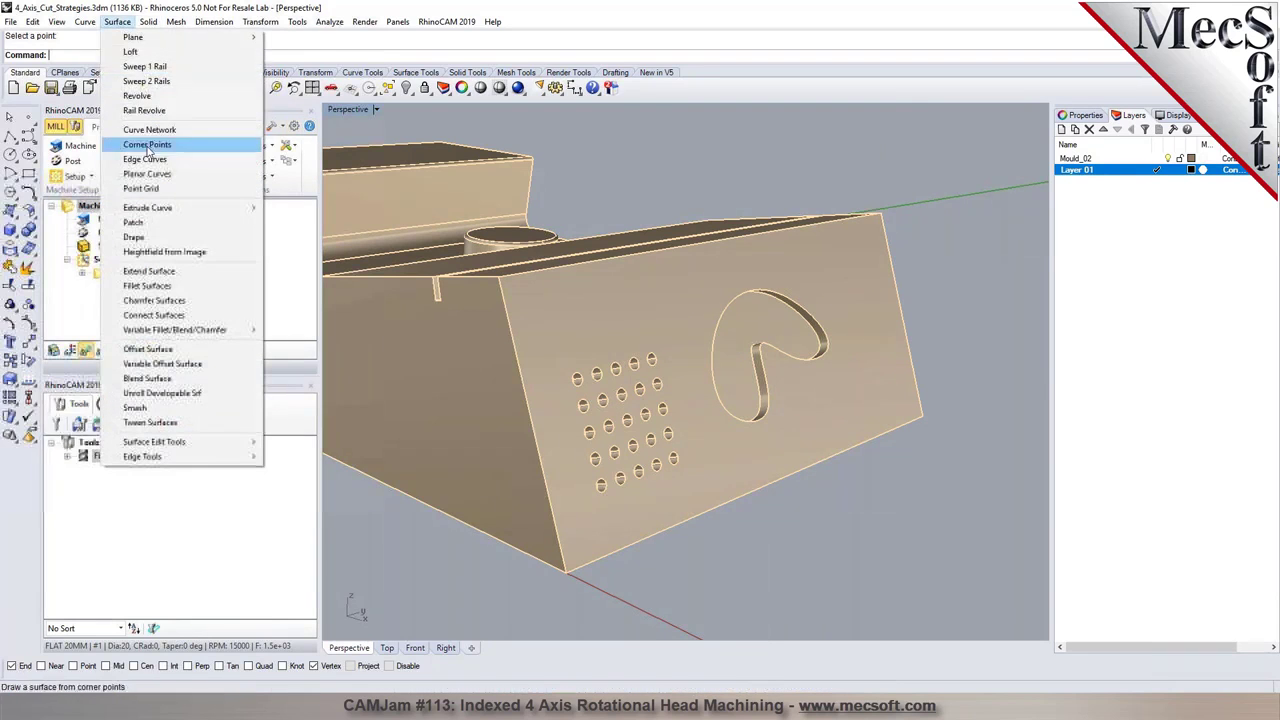
left_click(145, 159)
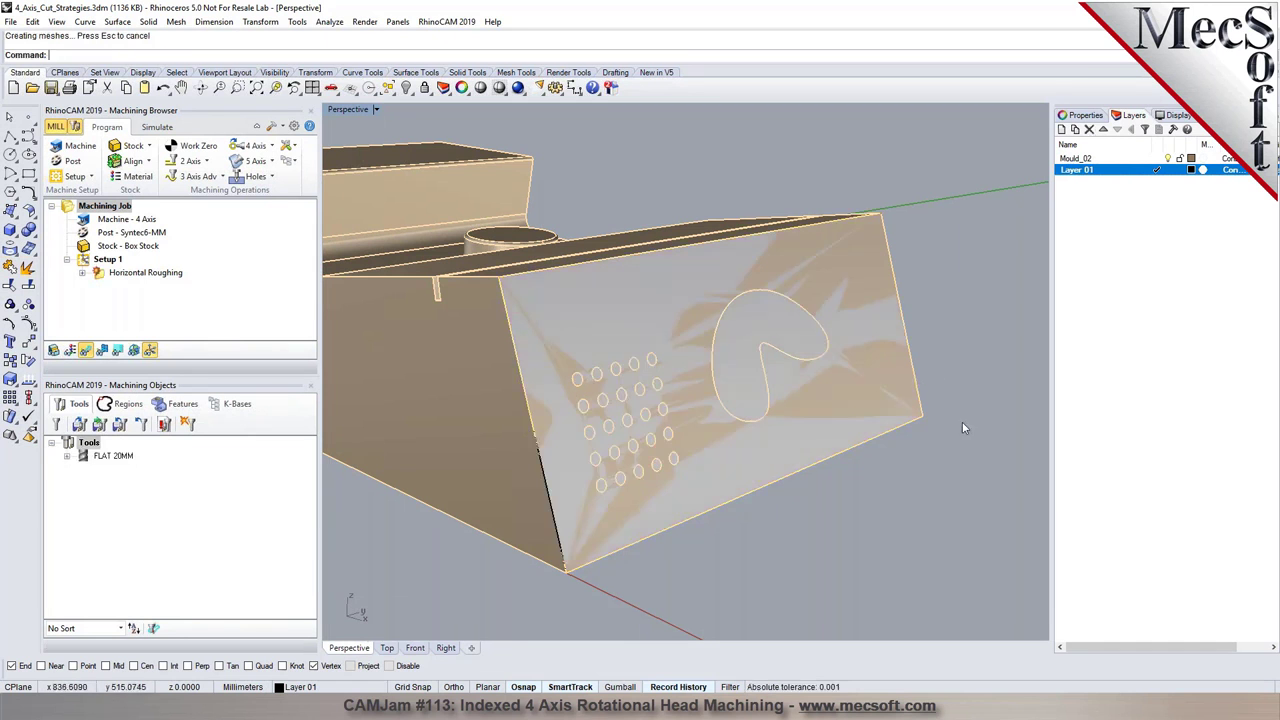
- Regenerate the Horizontal Roughing toolpath and inspect it over the covered angled end face
mouse_move(760, 420)
right_mouse_down()
mouse_move(829, 434)
mouse_move(760, 420)
right_mouse_up()
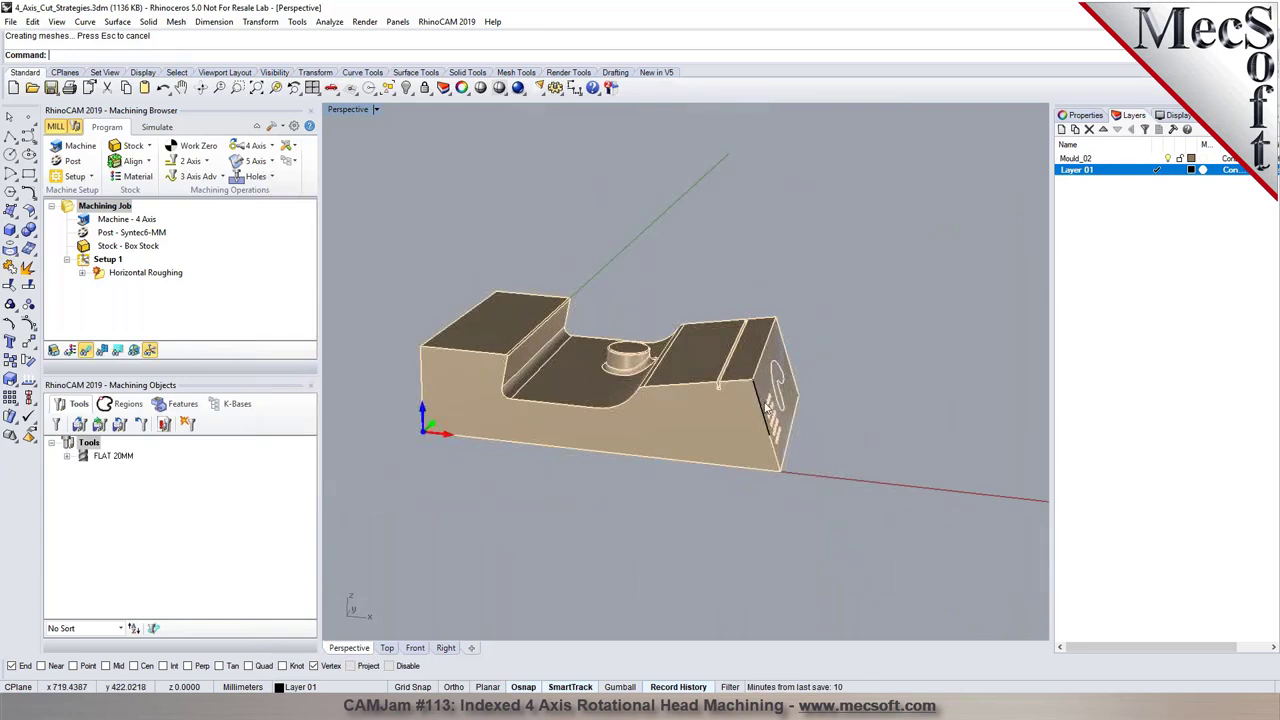
scroll(600, 380, "up", 3)
left_click(113, 273)
right_click(113, 273)
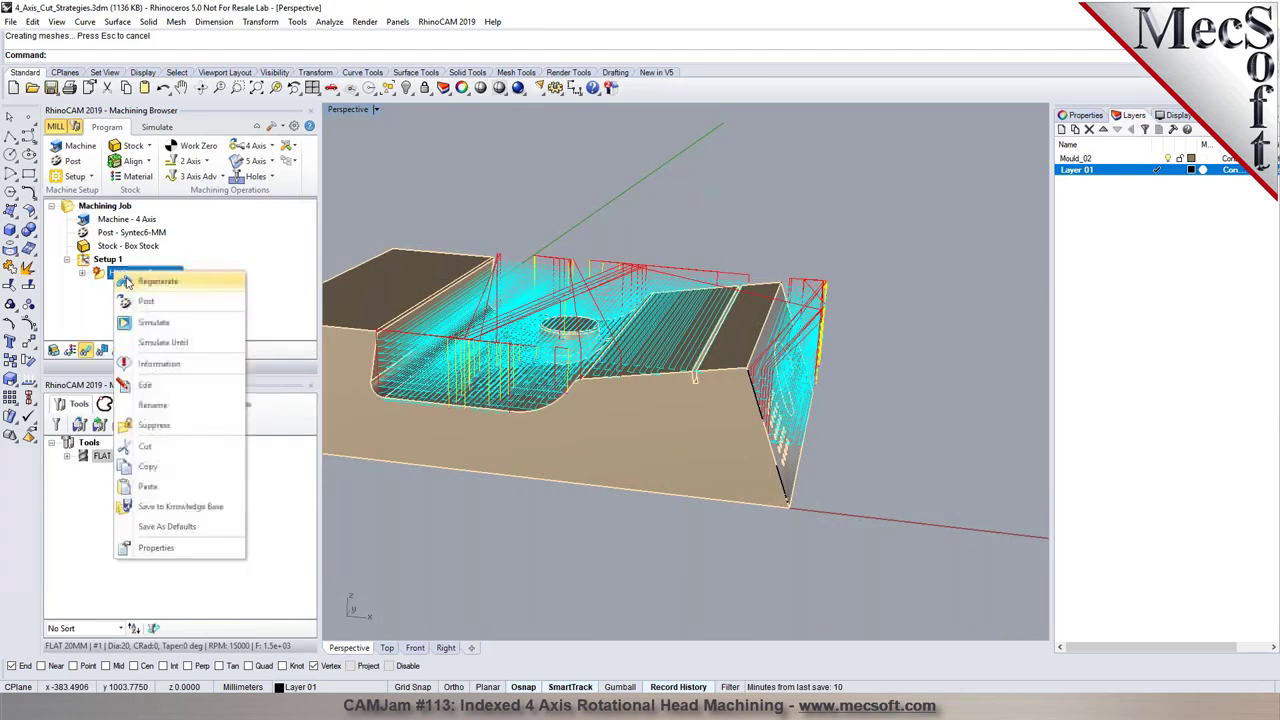
left_click(128, 286)
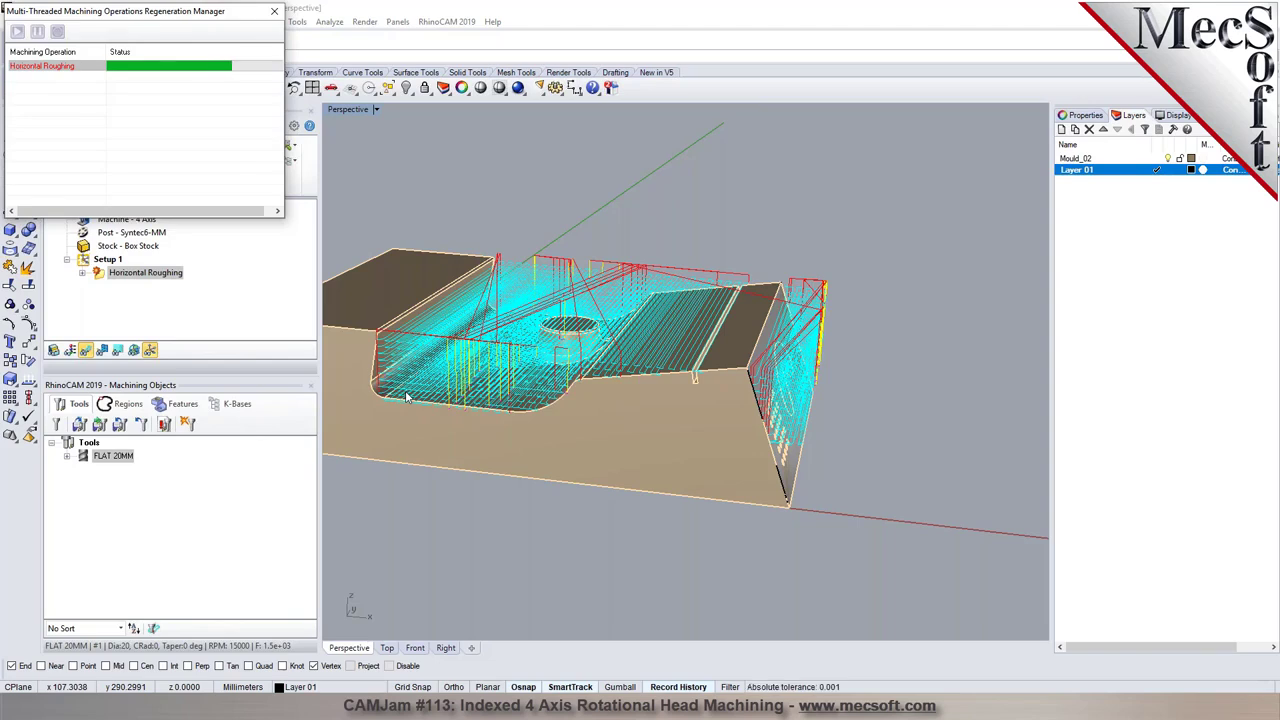
scroll(806, 357, "up", 3)
scroll(806, 357, "up", 5)
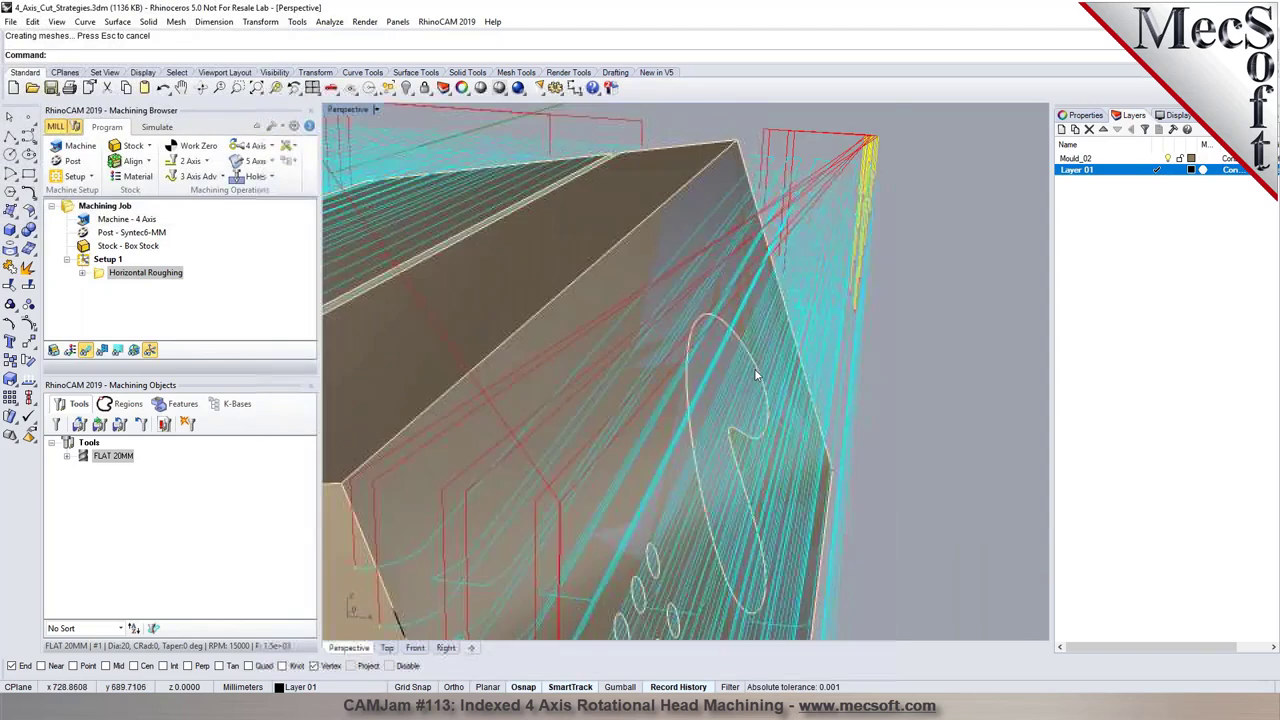
scroll(786, 360, "down", 8)
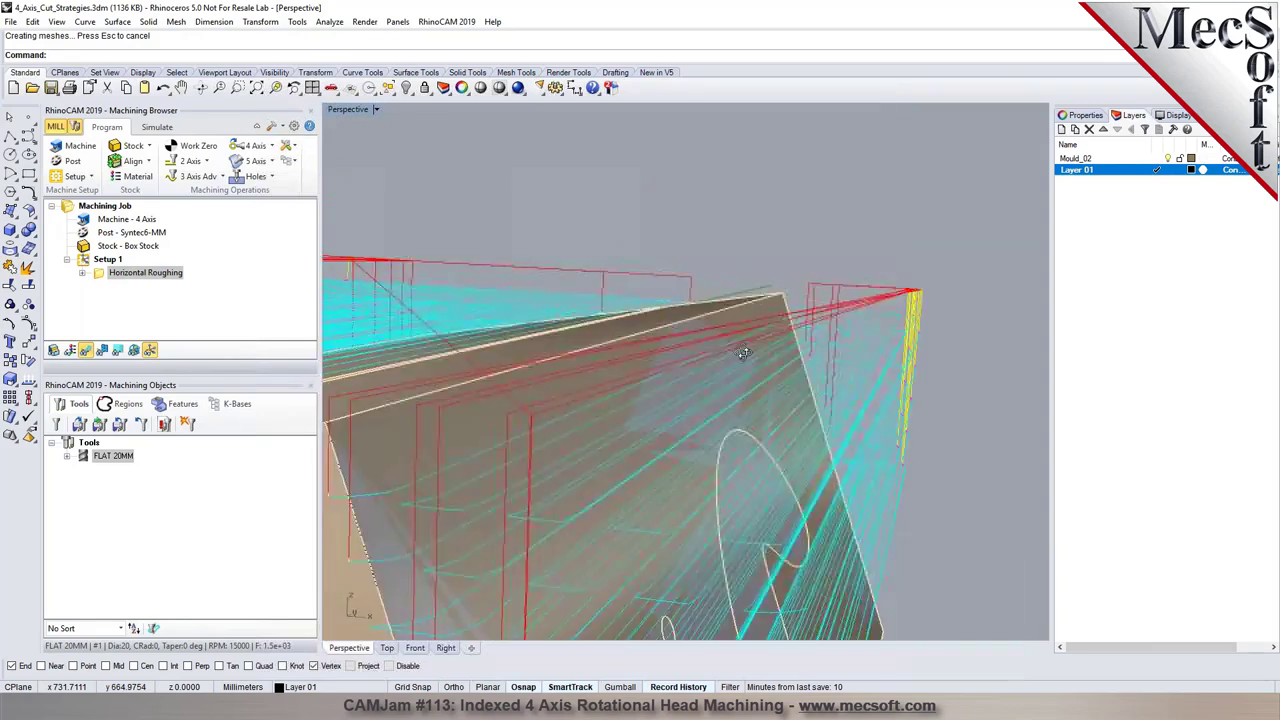
right_click_drag(775, 398, 782, 463)
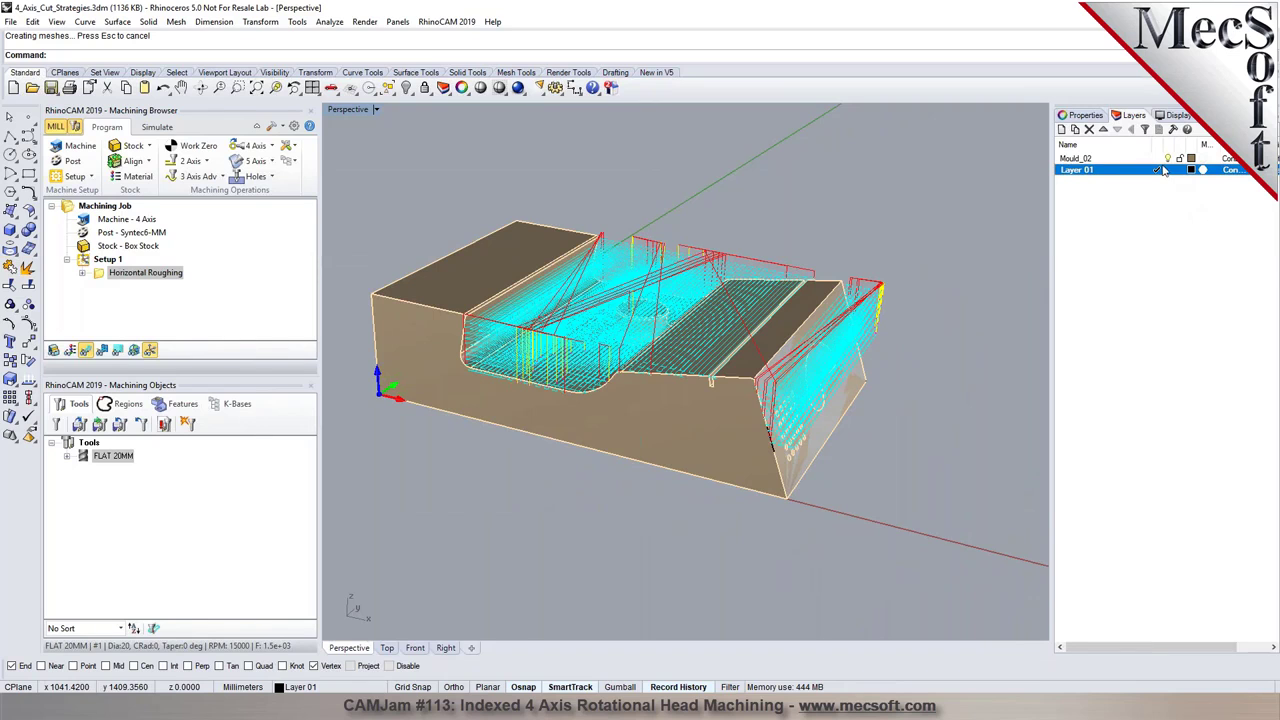
- Start simulating the roughing operation, and set the model's absolute tolerance to 0.01 mm
left_click(157, 127)
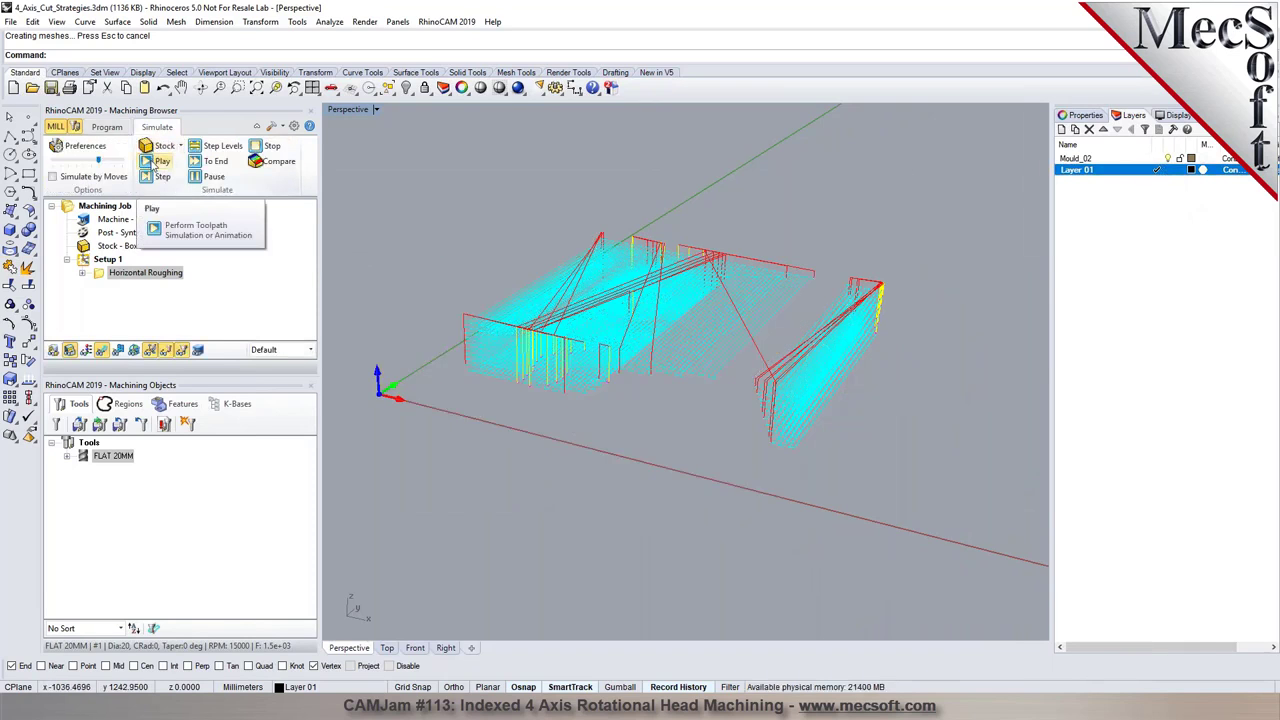
left_click(158, 163)
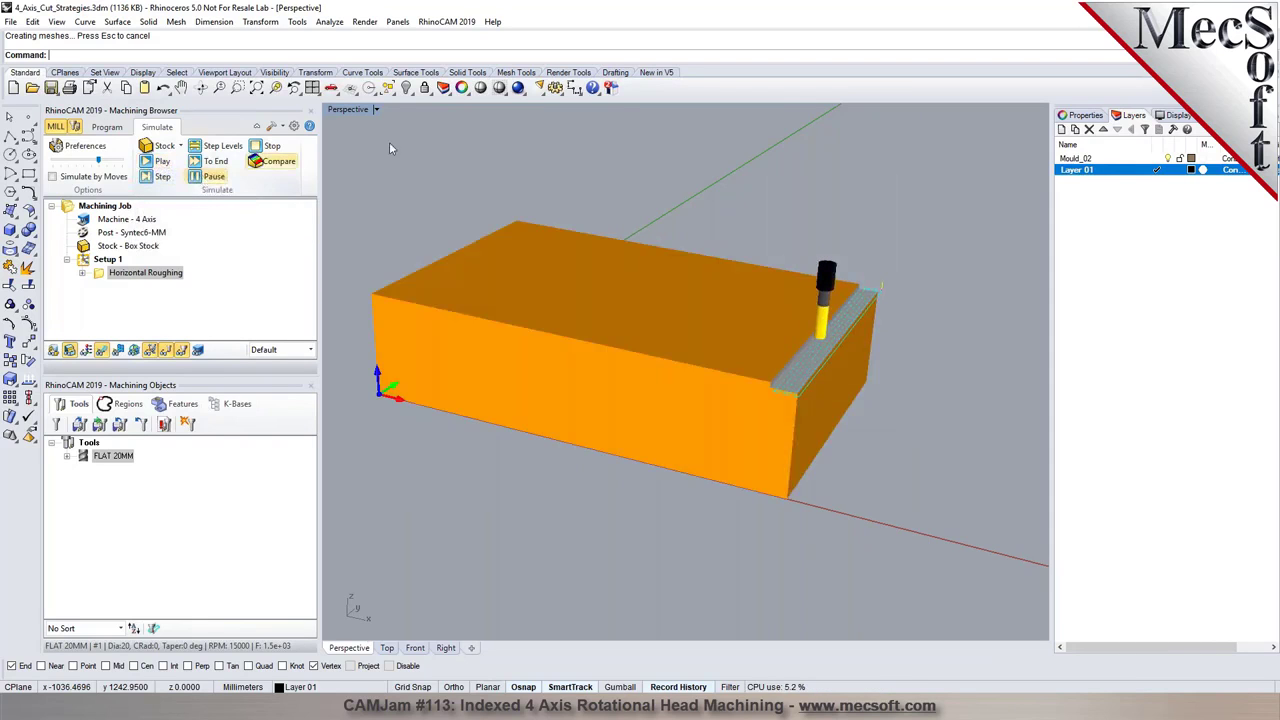
left_click(556, 88)
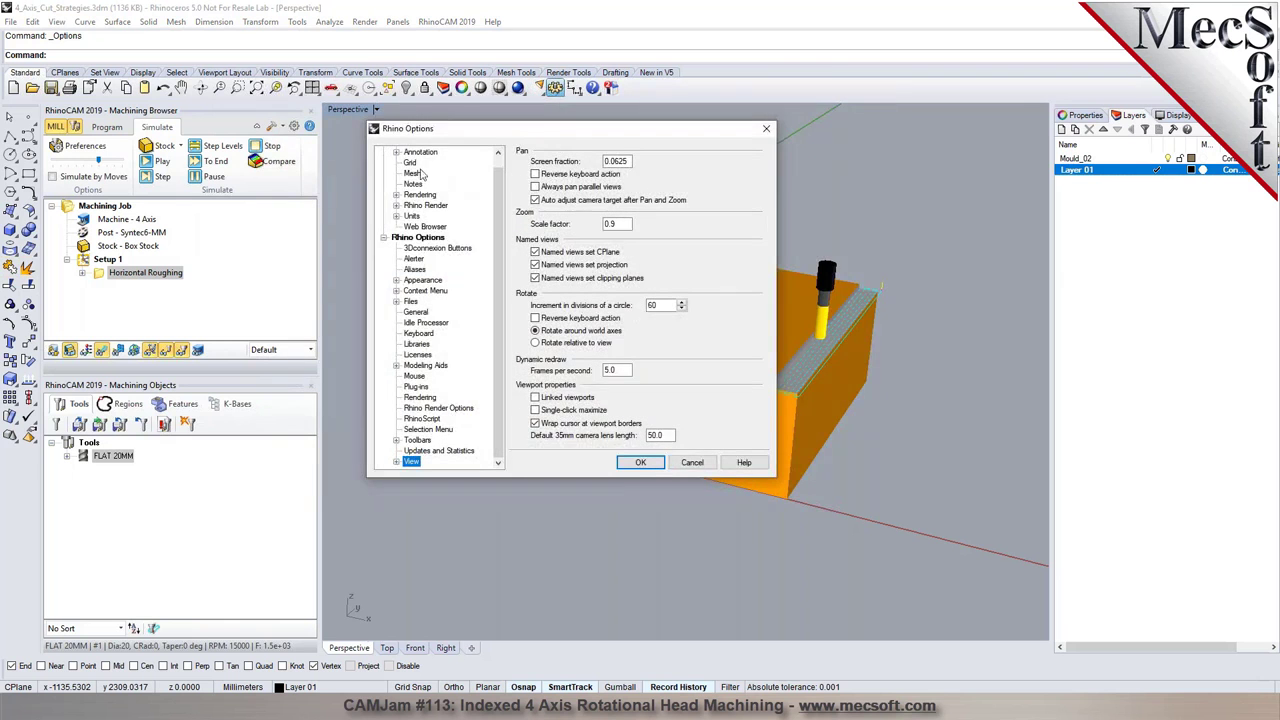
left_click(411, 216)
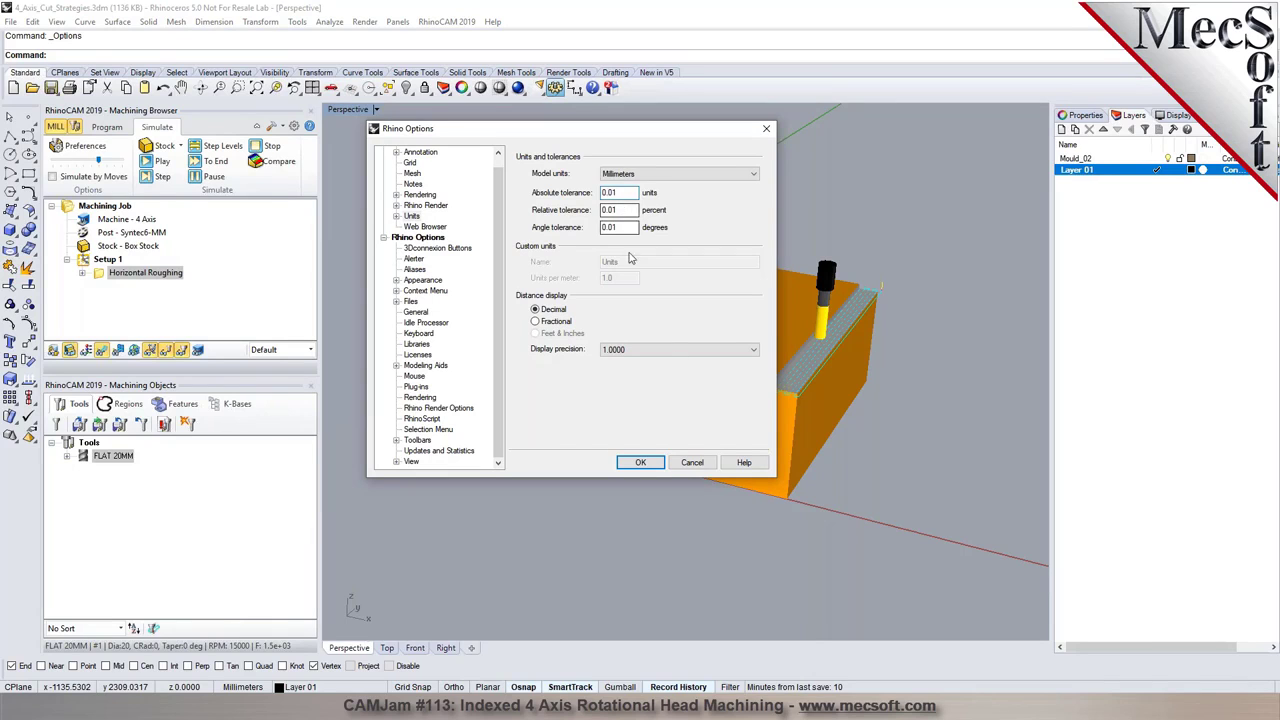
left_click(627, 467)
- Simulate Horizontal Roughing to the end, continuing past the holder/shank collision and suppressing further collision prompts for this run
left_click(145, 272)
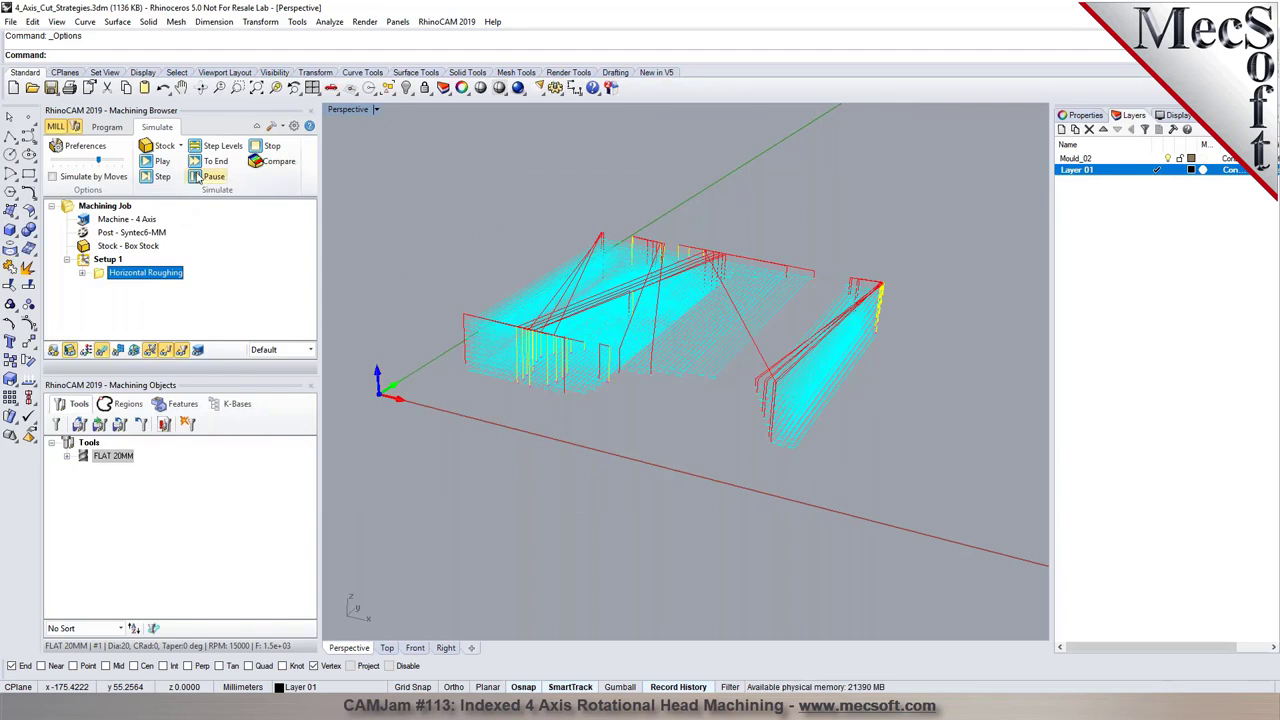
left_click(215, 161)
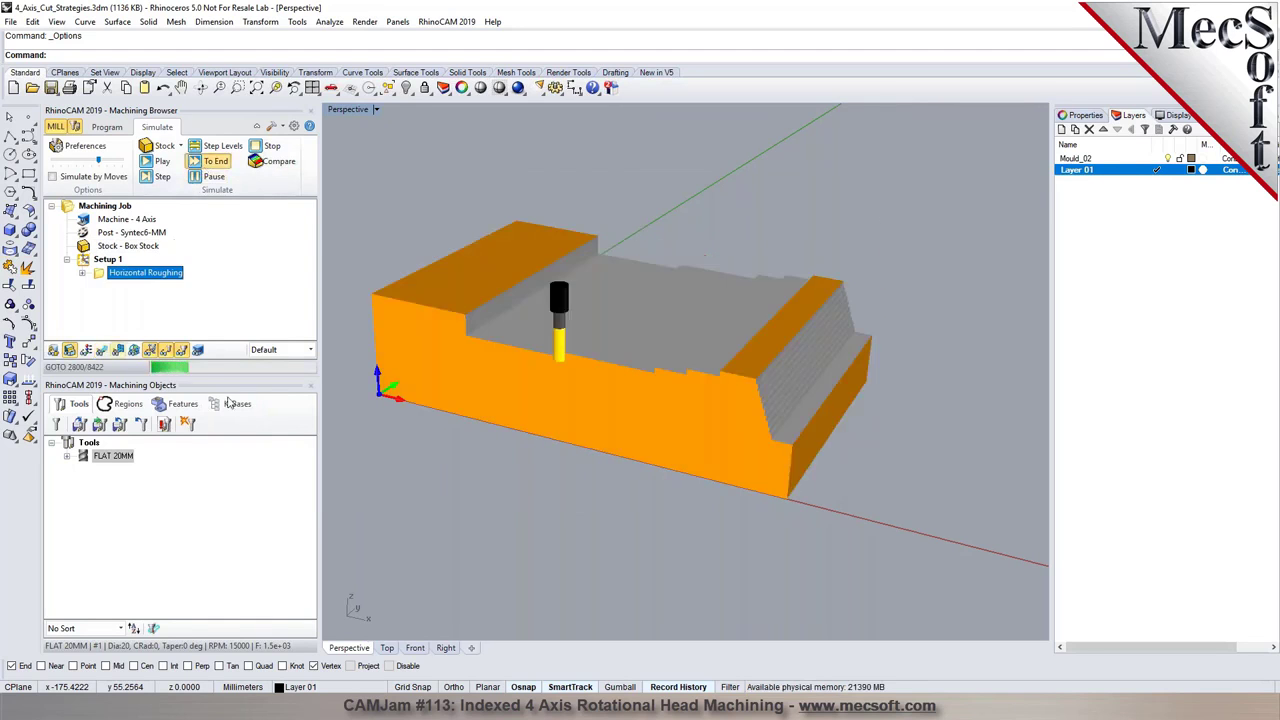
scroll(574, 438, "up", 3)
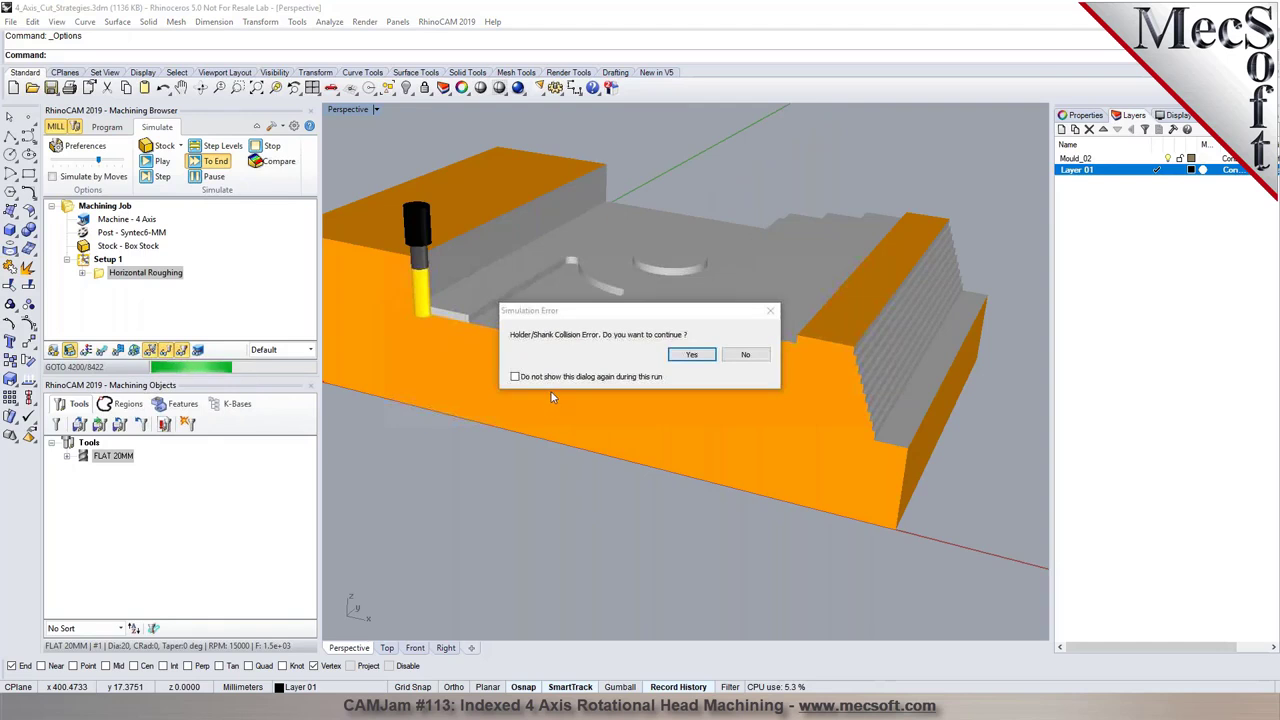
left_click(527, 379)
left_click(690, 355)
- Examine the red holder collision marks along the upper edge of the steep pocket wall
right_click_drag(652, 366, 343, 366)
scroll(463, 236, "up", 5)
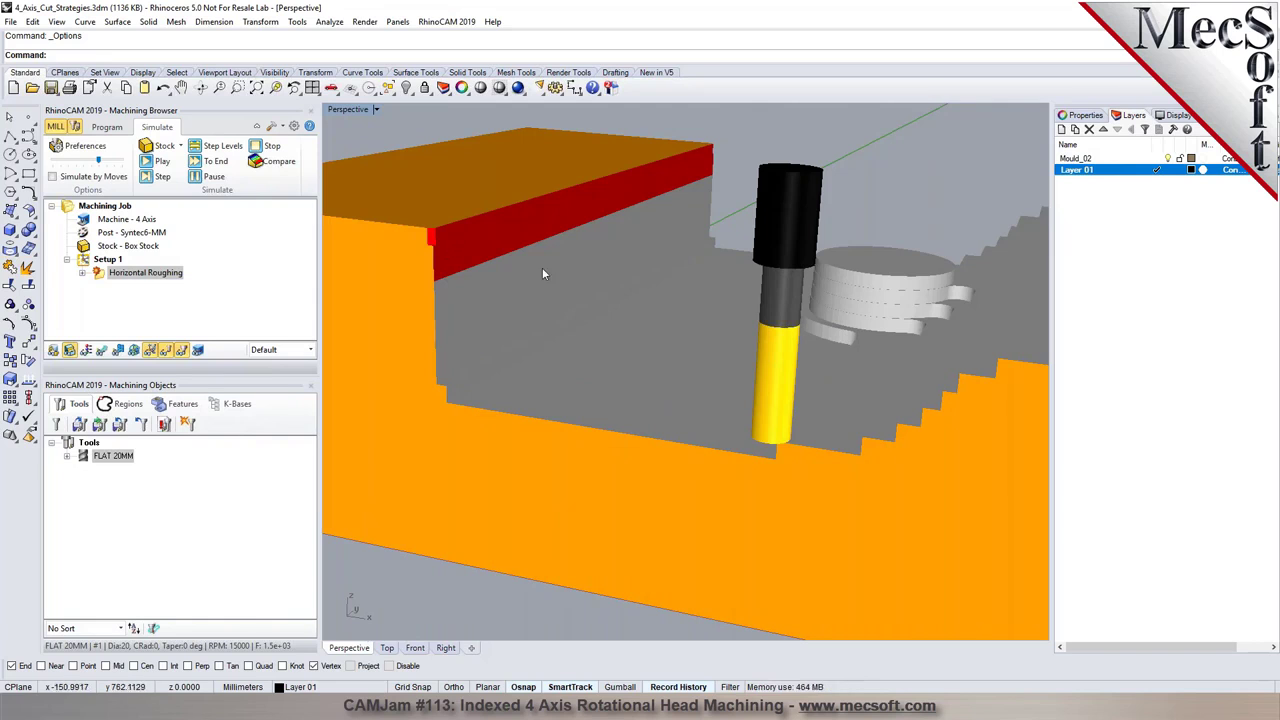
scroll(438, 258, "down", 5)
right_click_drag(438, 258, 657, 391)
scroll(598, 268, "up", 5)
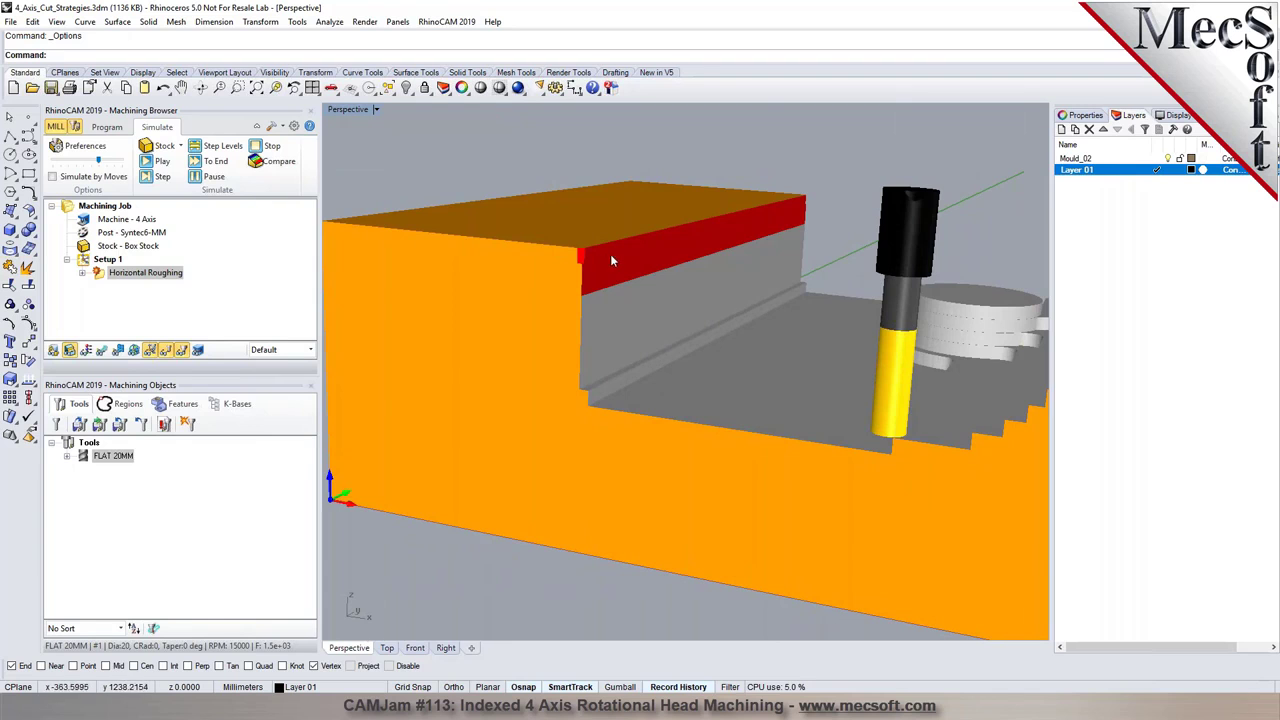
scroll(578, 256, "up", 5)
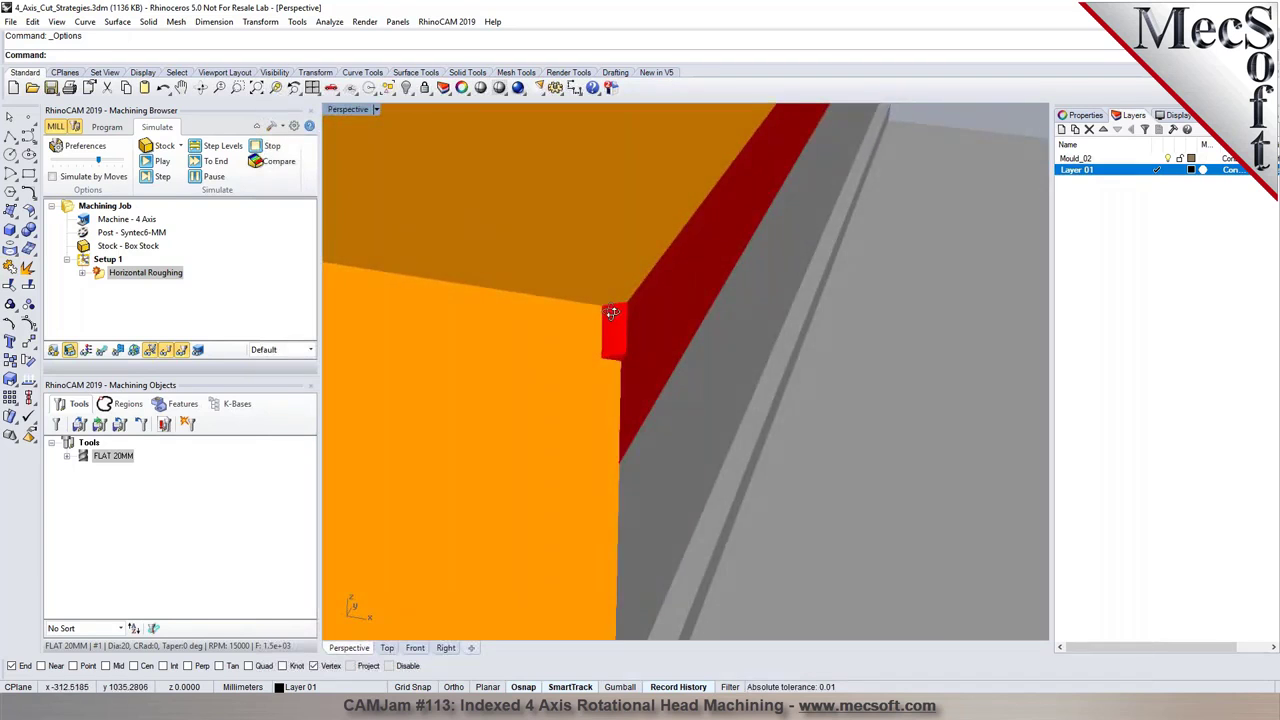
scroll(561, 265, "down", 3)
scroll(561, 265, "down", 5)
- Set the FLAT 20MM tool's overall length to 120 and save the edits to the tool
left_click(86, 458)
double_click(86, 459)
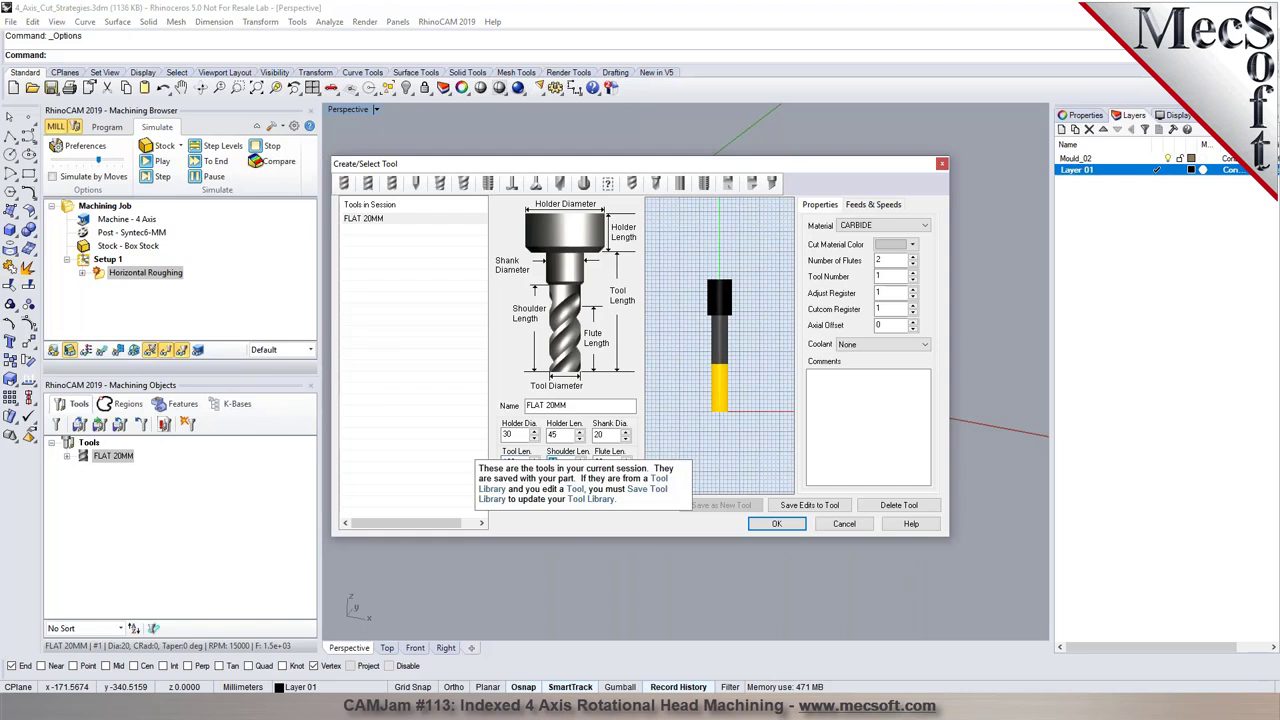
left_click(810, 505)
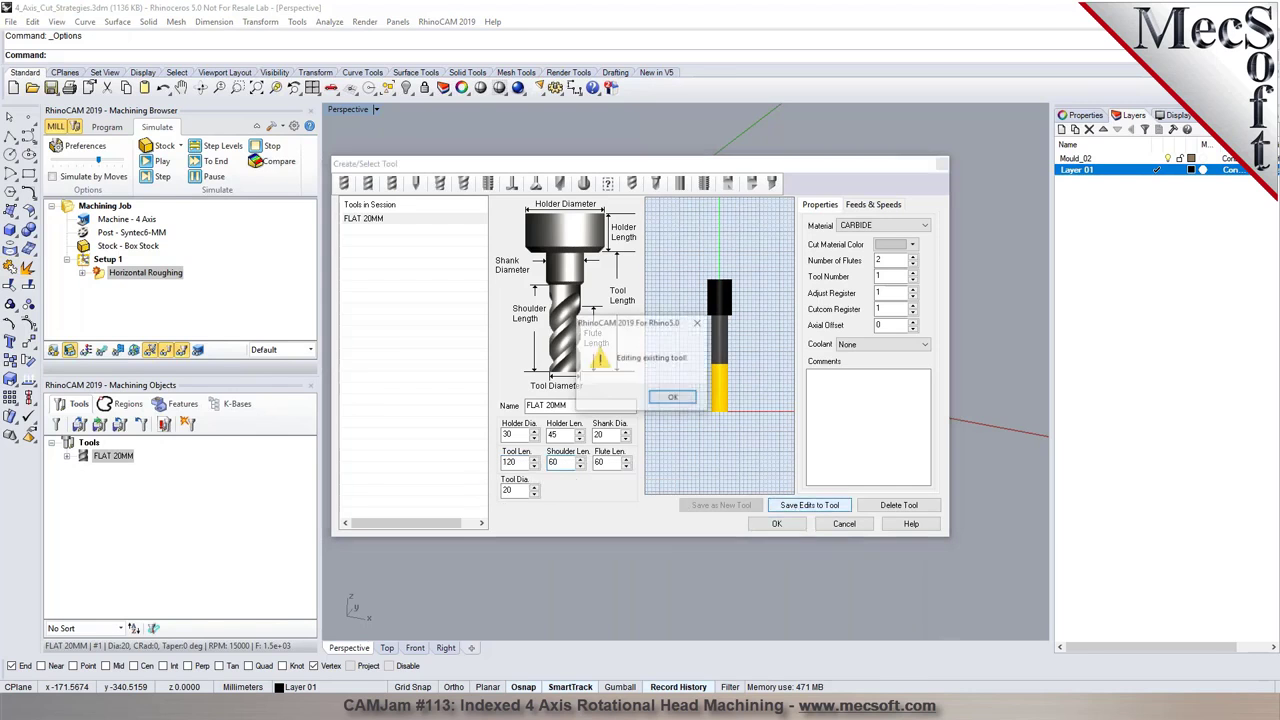
key("Return")
left_click(777, 524)
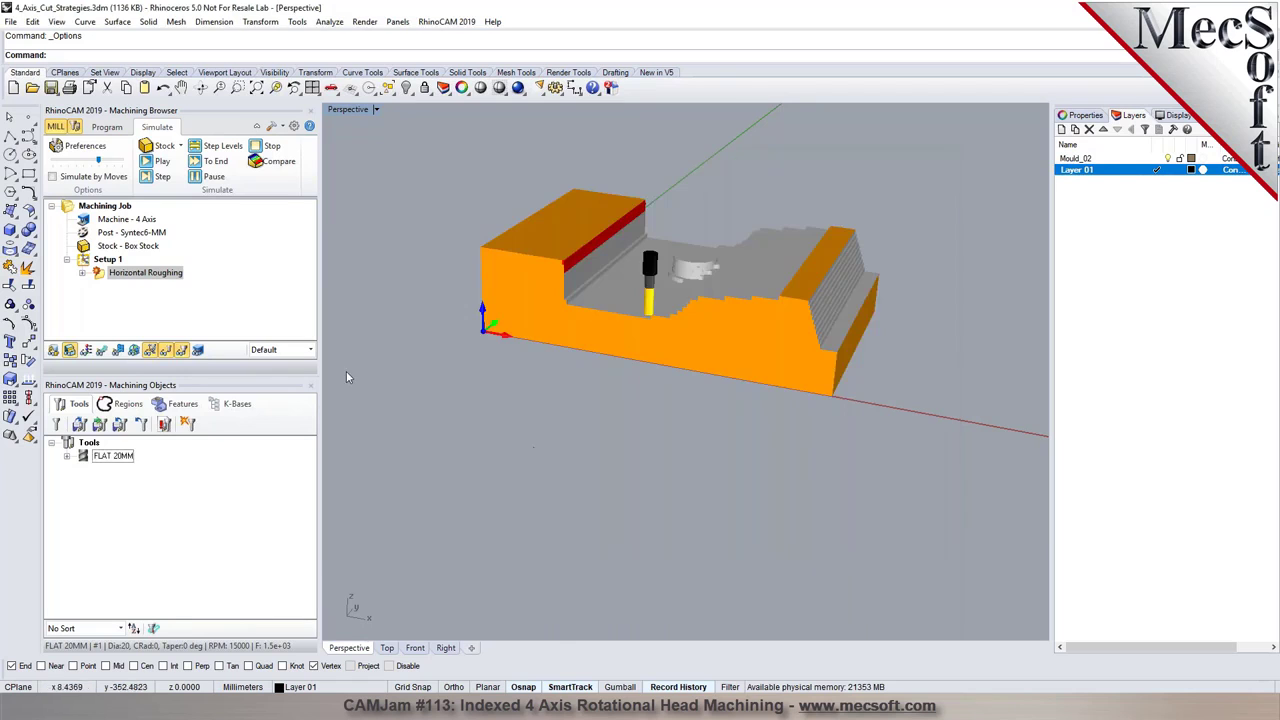
- Regenerate Horizontal Roughing with the 120 mm long tool and simulate it to the end, continuing past the collision error
right_click(150, 273)
left_click(198, 281)
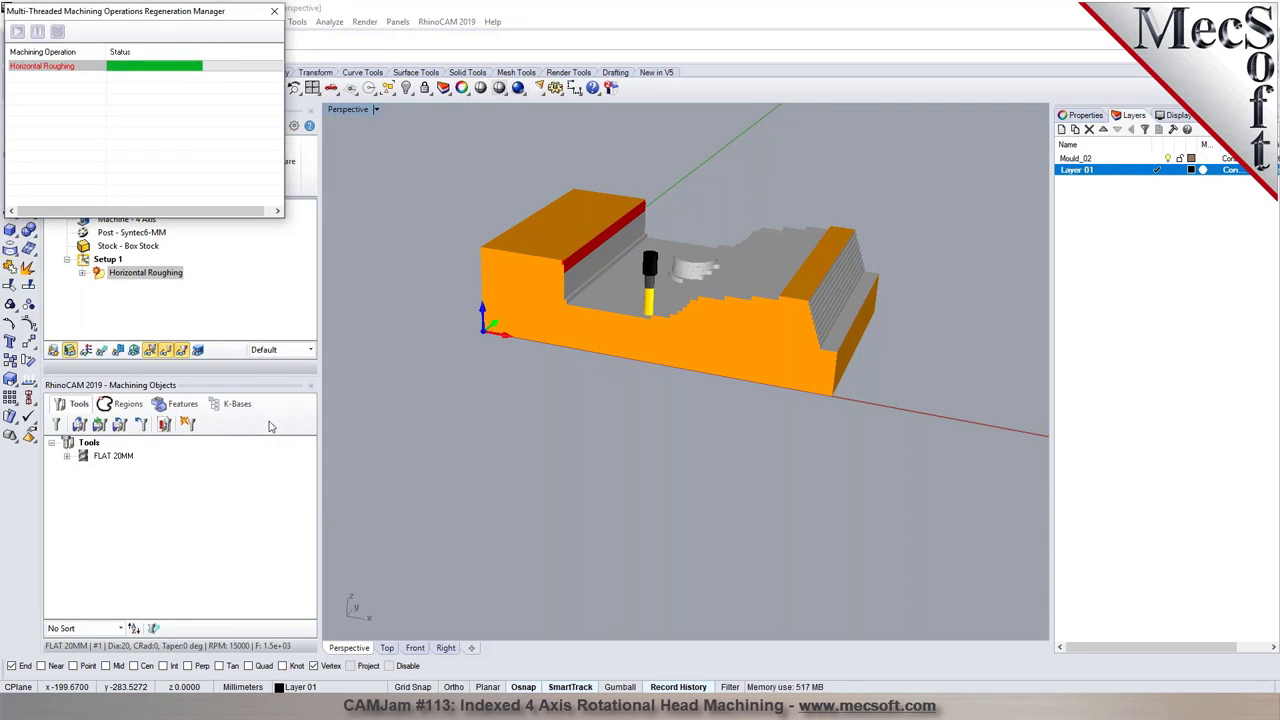
left_click(157, 162)
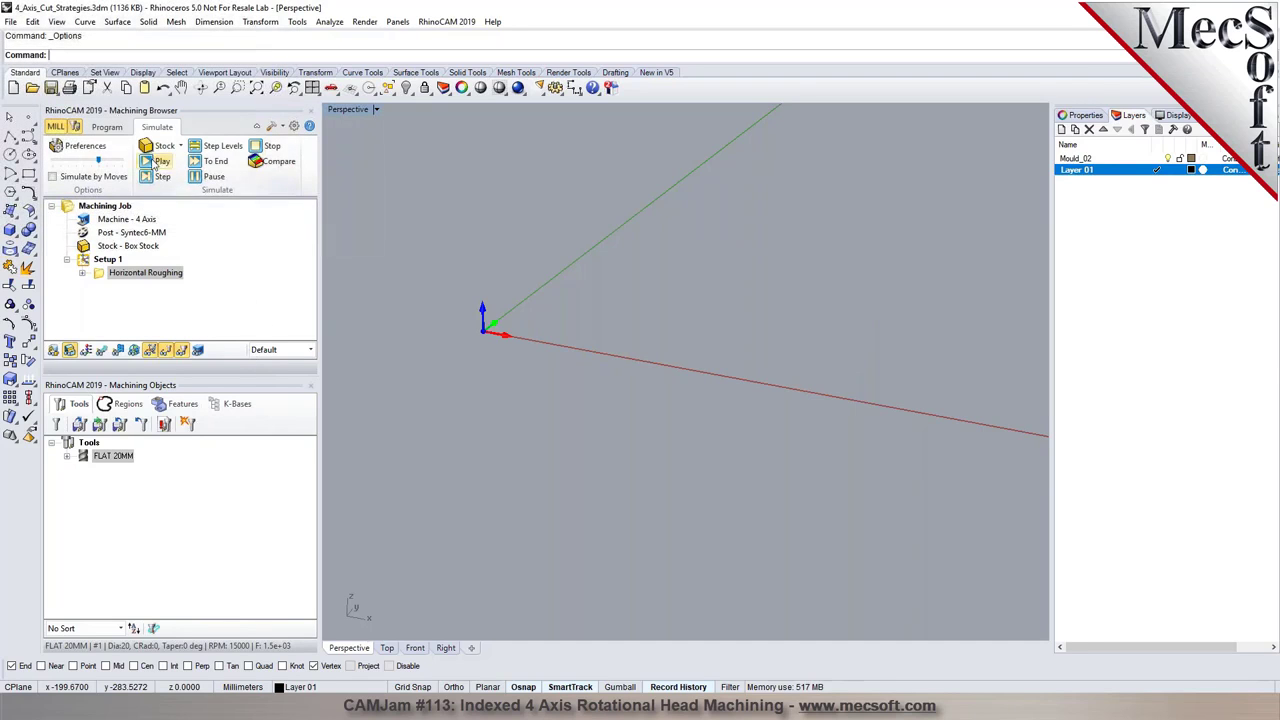
left_click(215, 161)
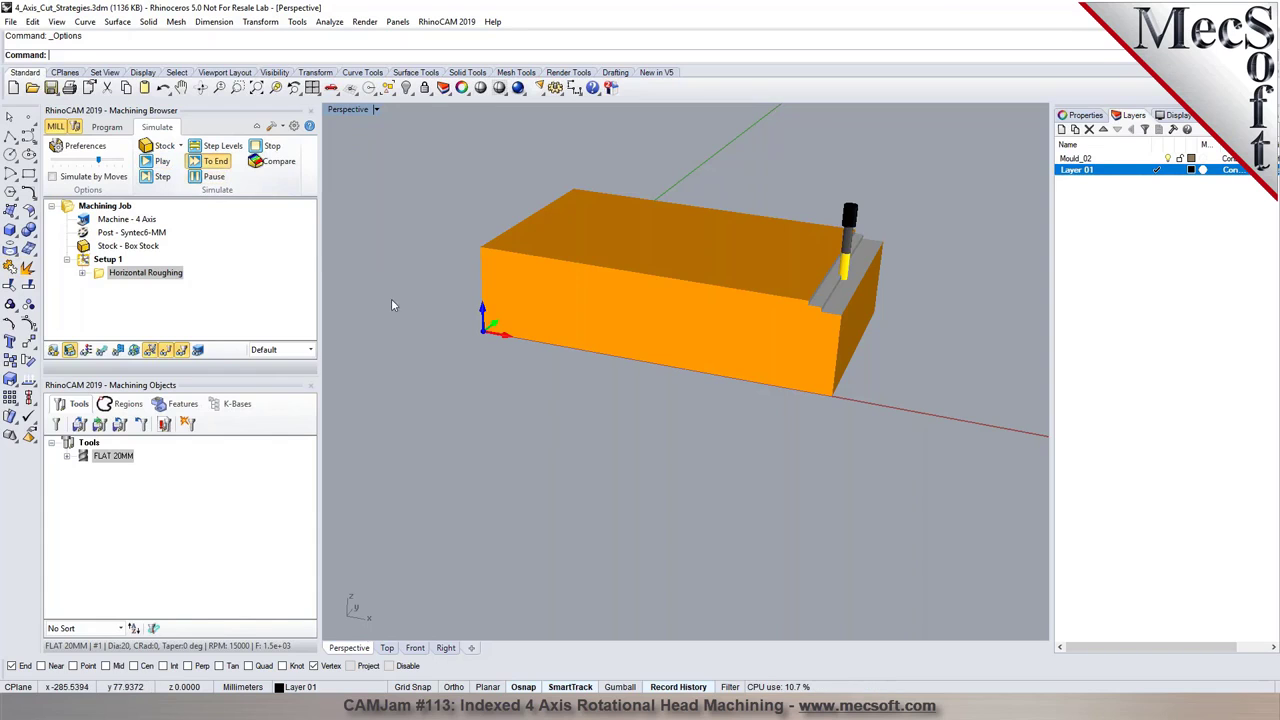
right_click_drag(434, 177, 666, 127)
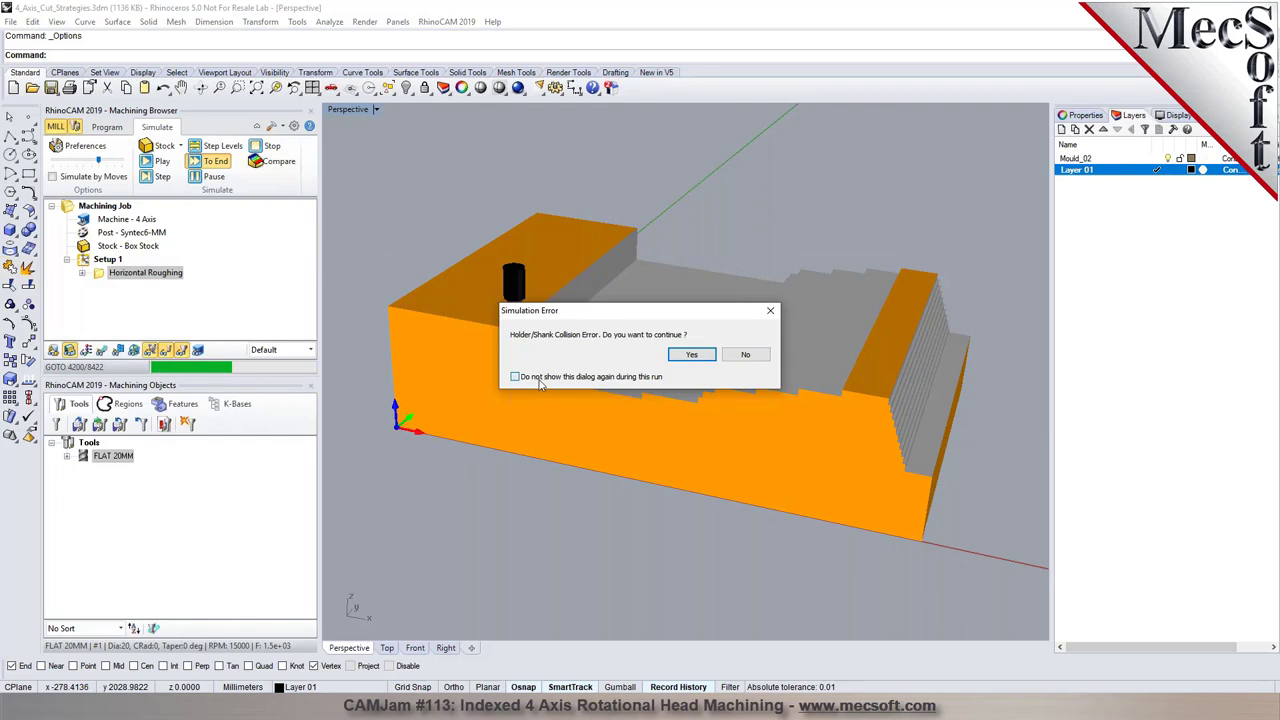
left_click(692, 355)
scroll(570, 340, "up", 3)
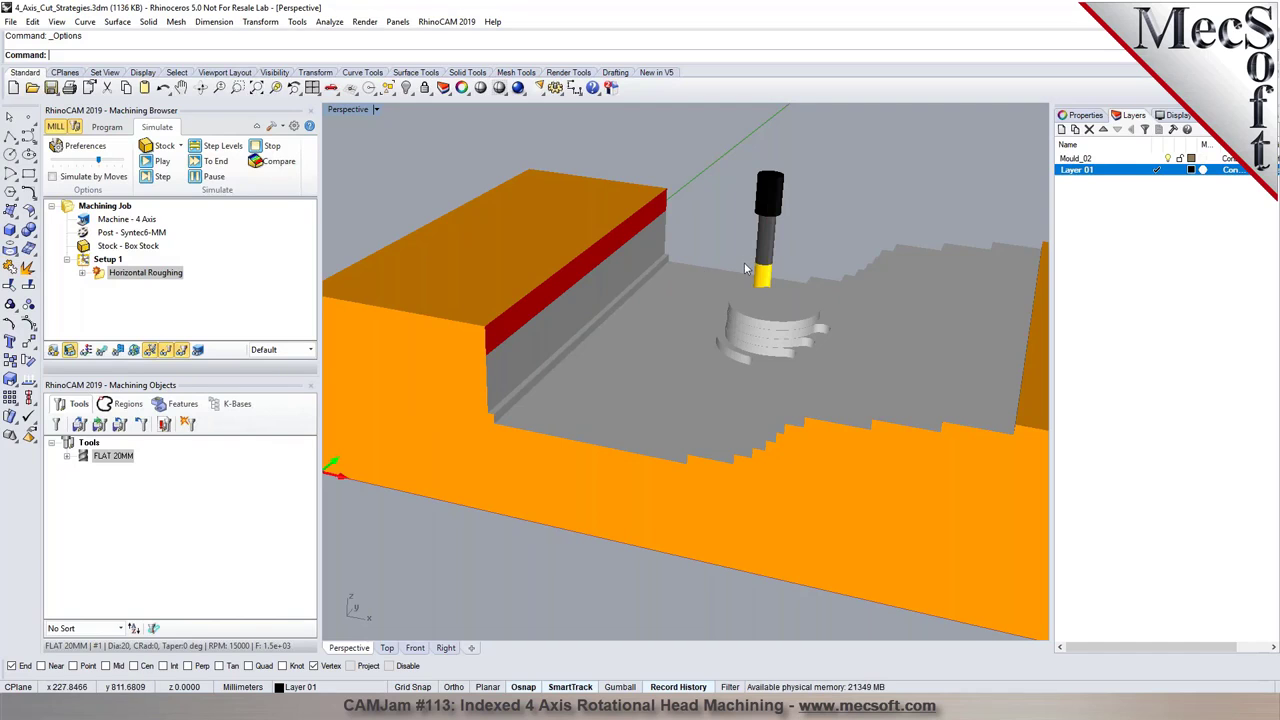
- Set the FLAT 20MM tool's shoulder length to 110 and flute length to 100, and save the edits
left_click(85, 459)
double_click(85, 459)
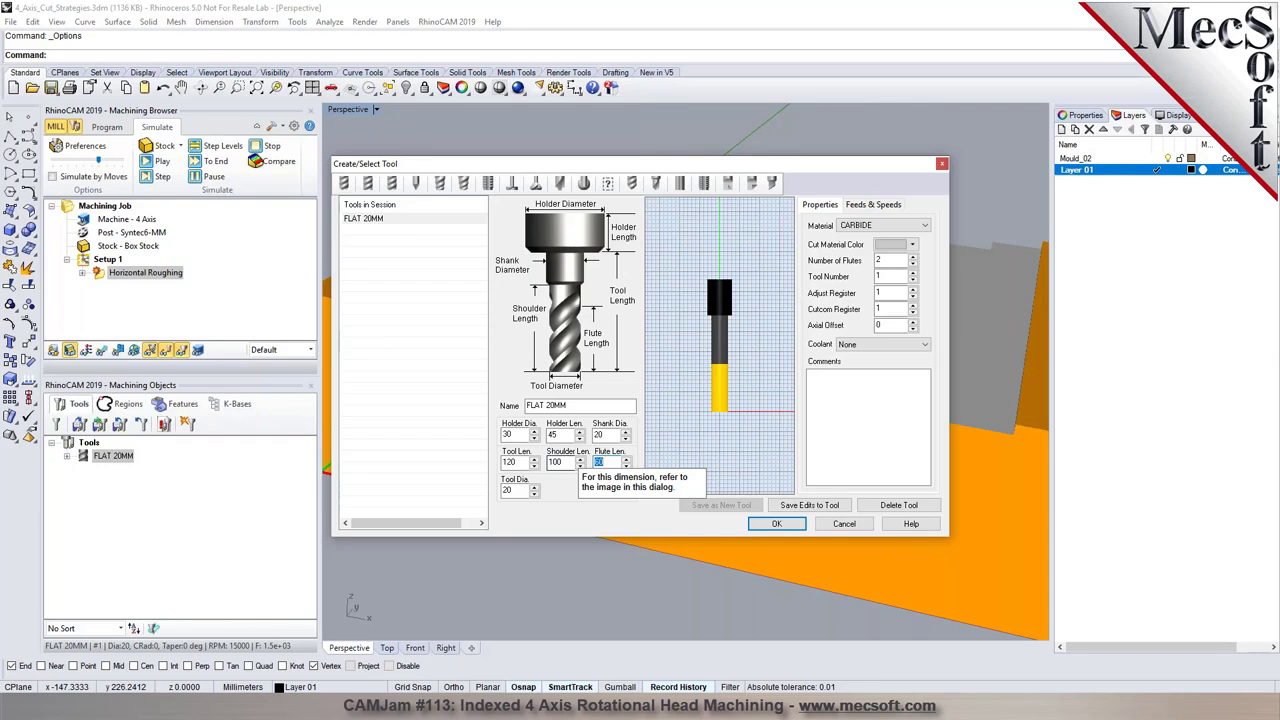
double_click(562, 463)
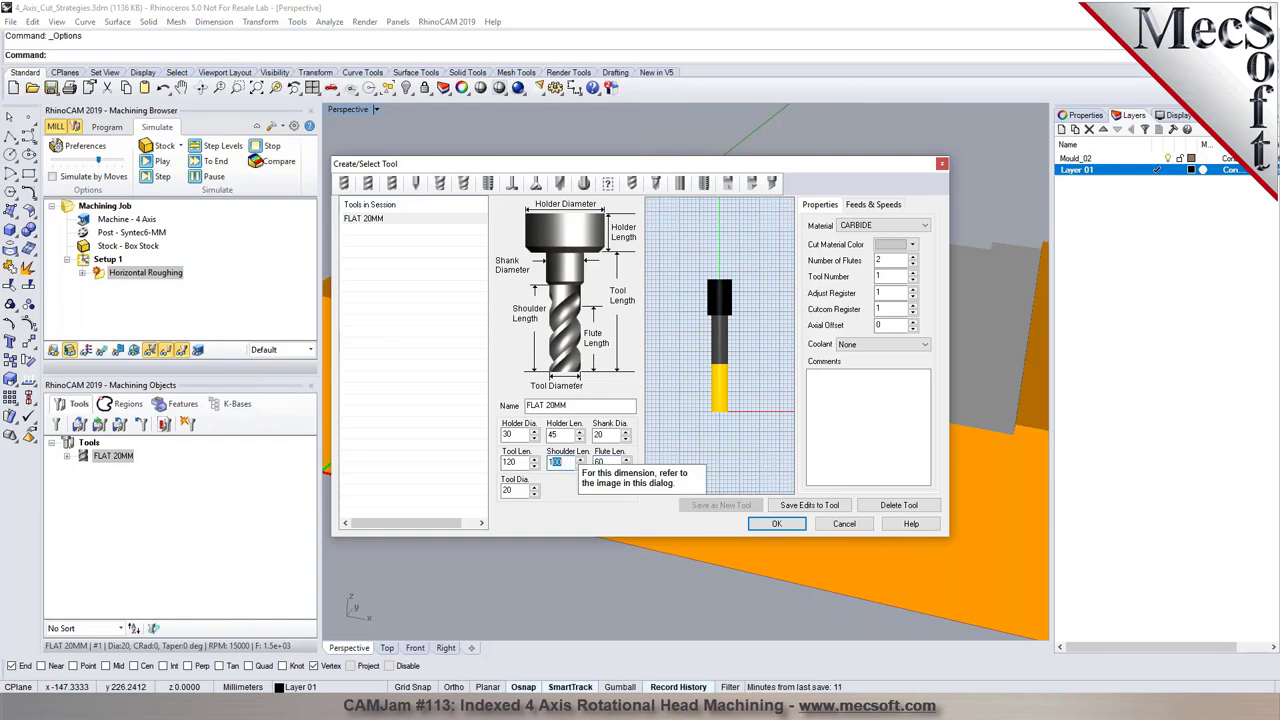
type("100")
key("Tab")
left_click(805, 505)
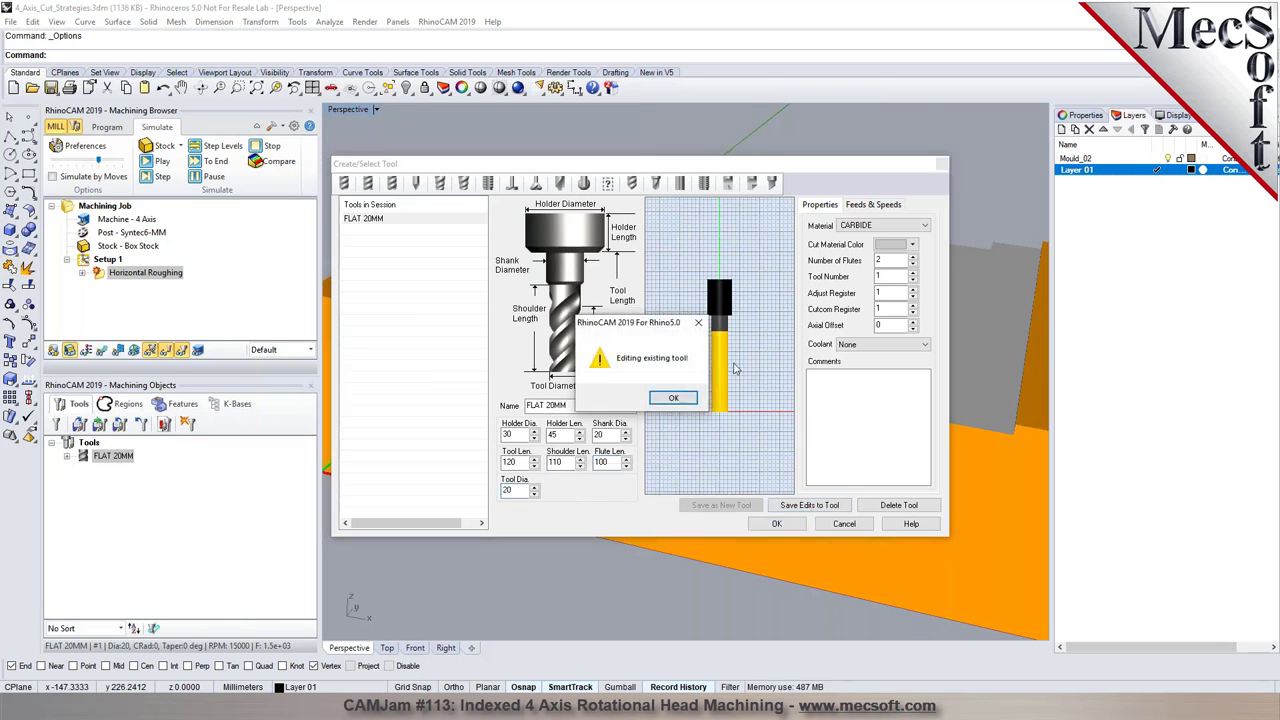
left_click(674, 398)
left_click(776, 523)
- Regenerate Horizontal Roughing with the longer flute and shoulder, and simulate the cut stock to the end
right_click(172, 292)
left_click(177, 295)
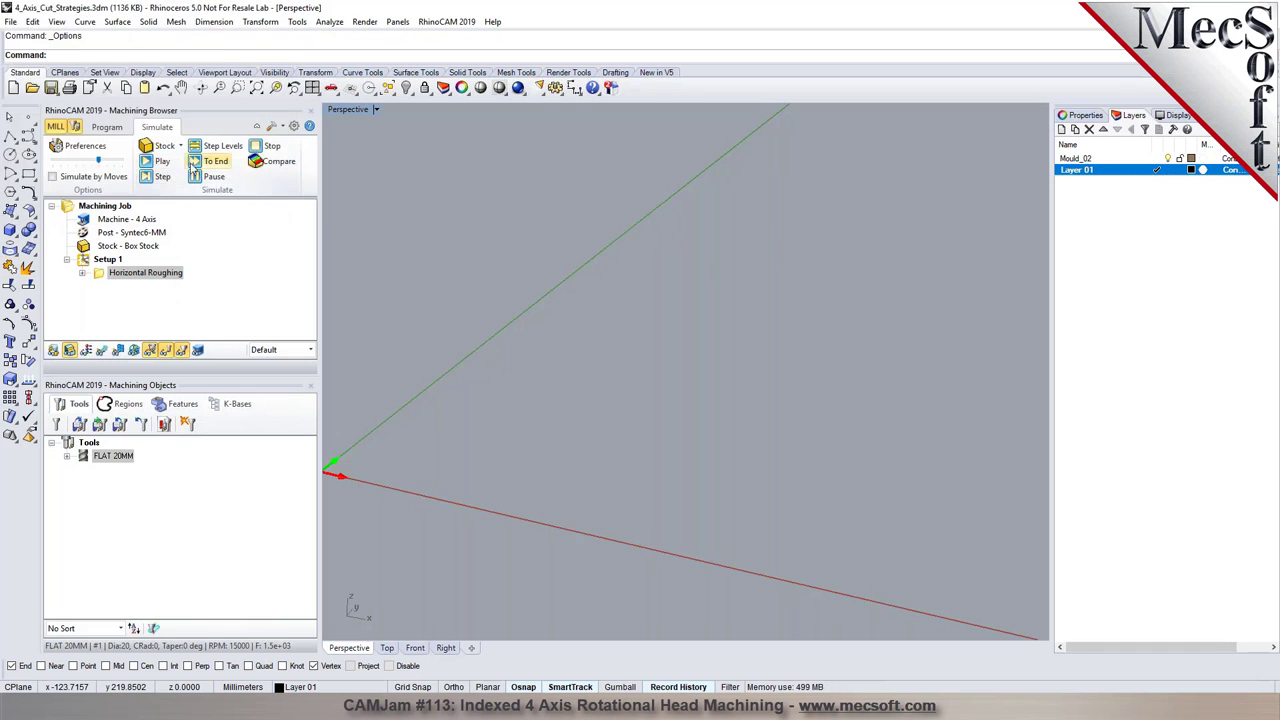
scroll(503, 396, "down", 3)
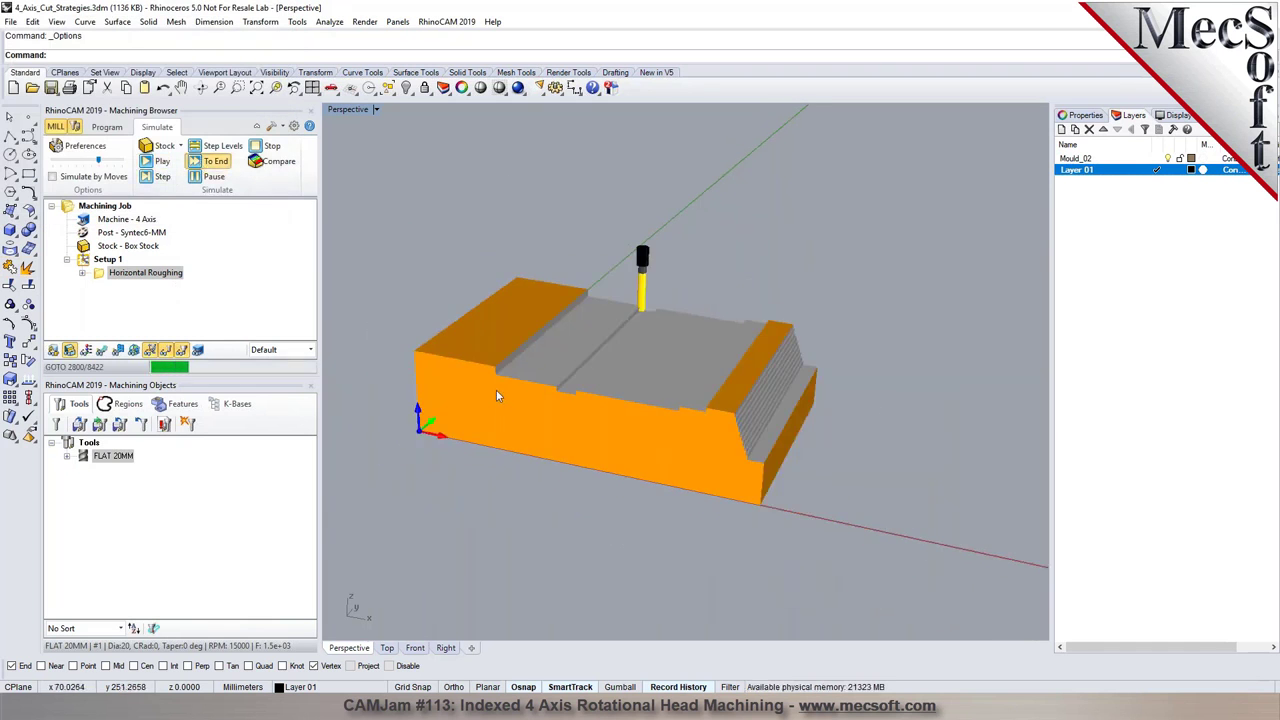
scroll(493, 395, "up", 2)
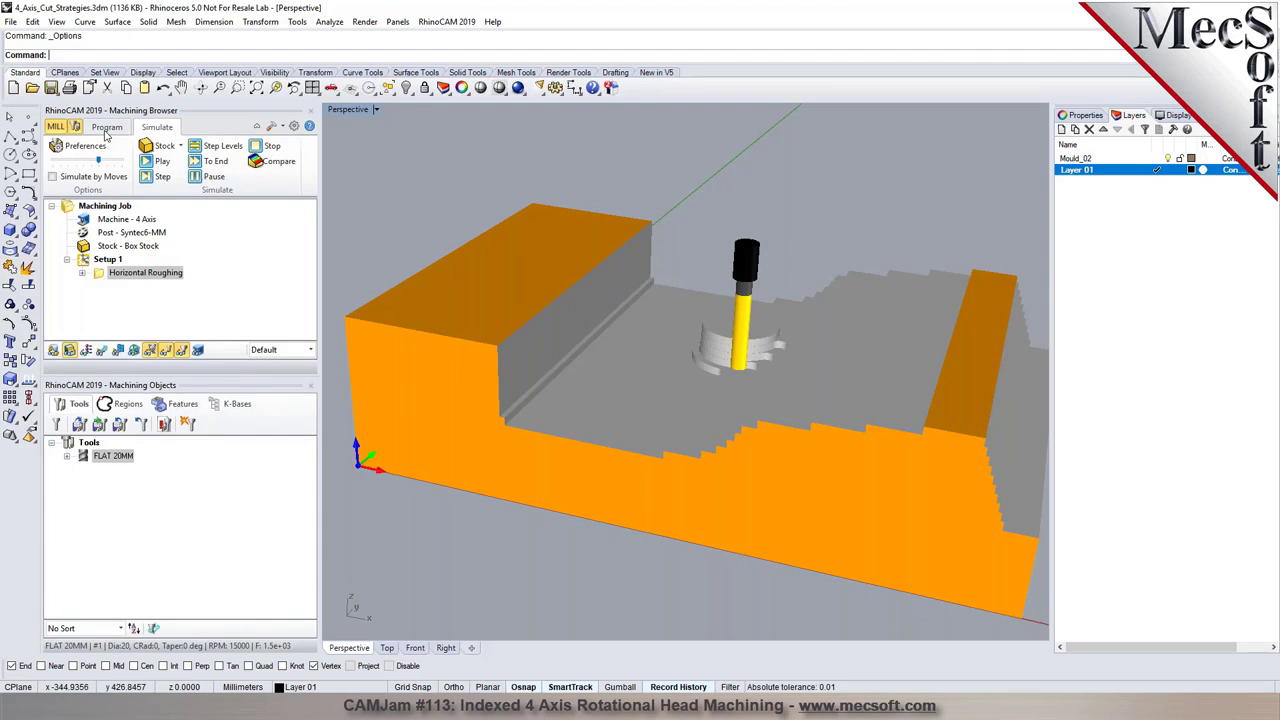
- Compare the simulated stock with the part model around the undercut wall, the round boss and the angled end face
left_click(107, 128)
right_click_drag(709, 352, 645, 349)
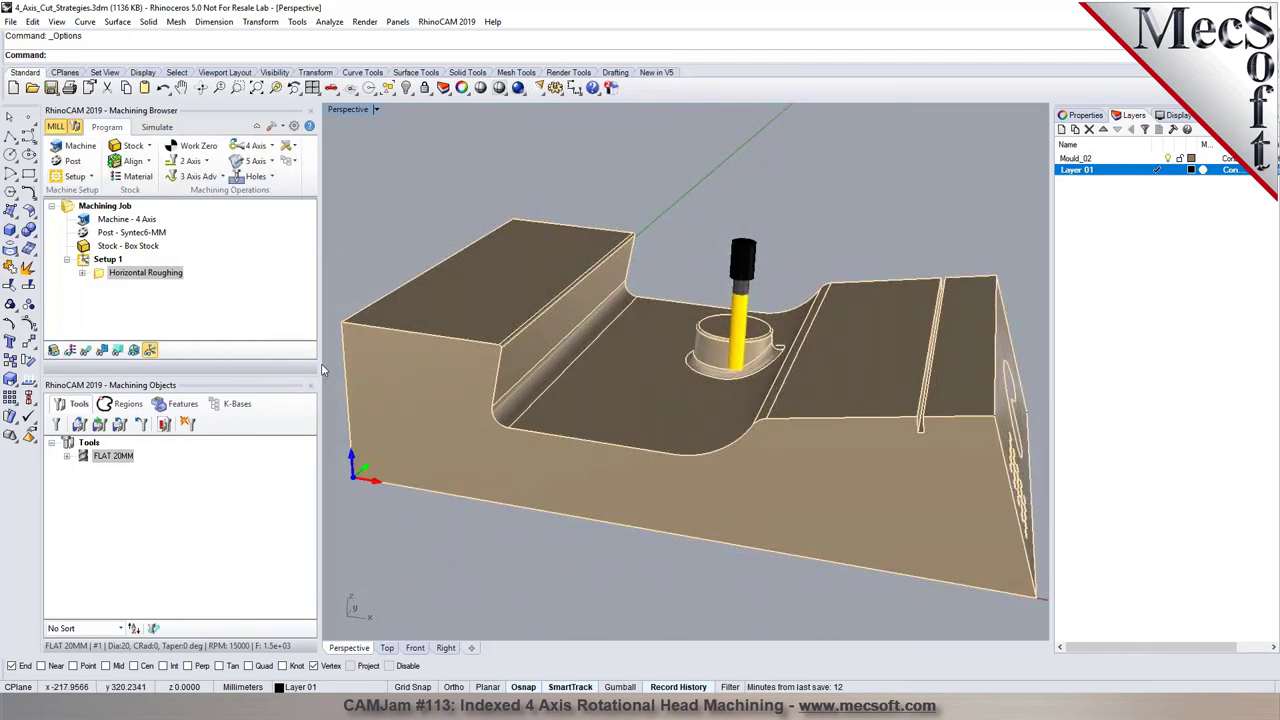
left_click(86, 351)
left_click(86, 351)
left_click(156, 126)
right_click_drag(800, 380, 562, 348)
scroll(632, 378, "down", 2)
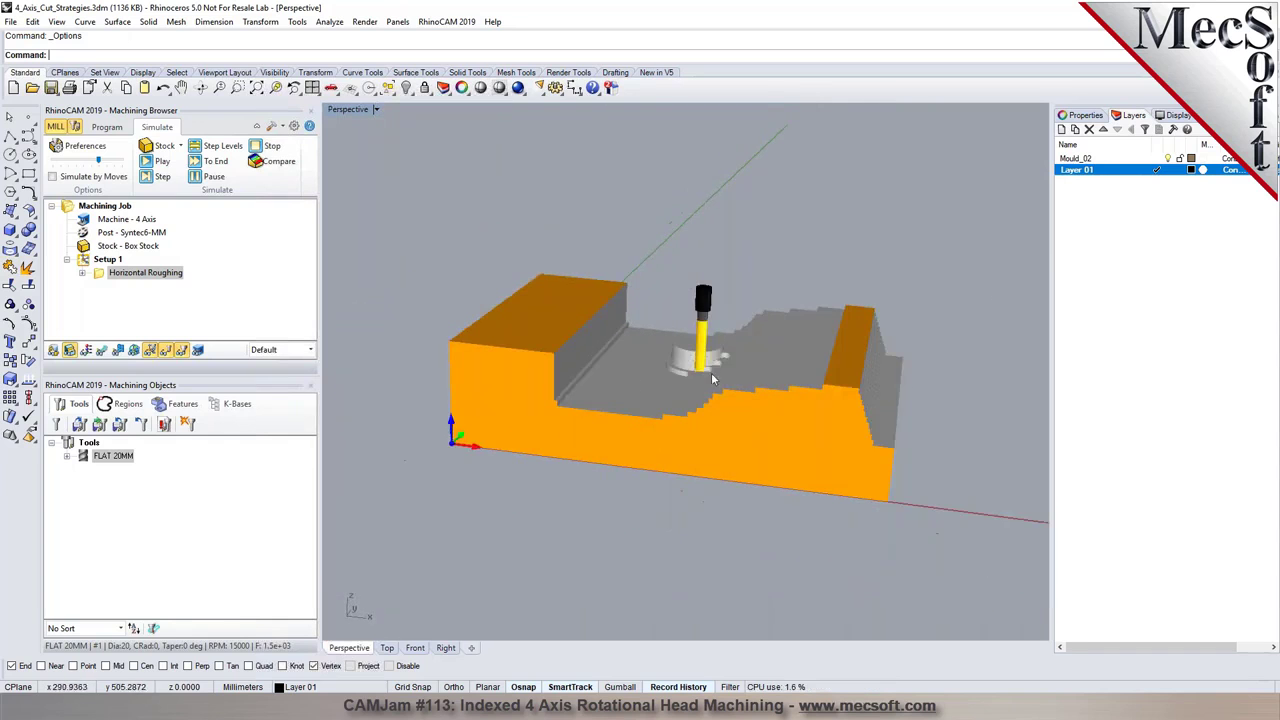
scroll(638, 352, "up", 2)
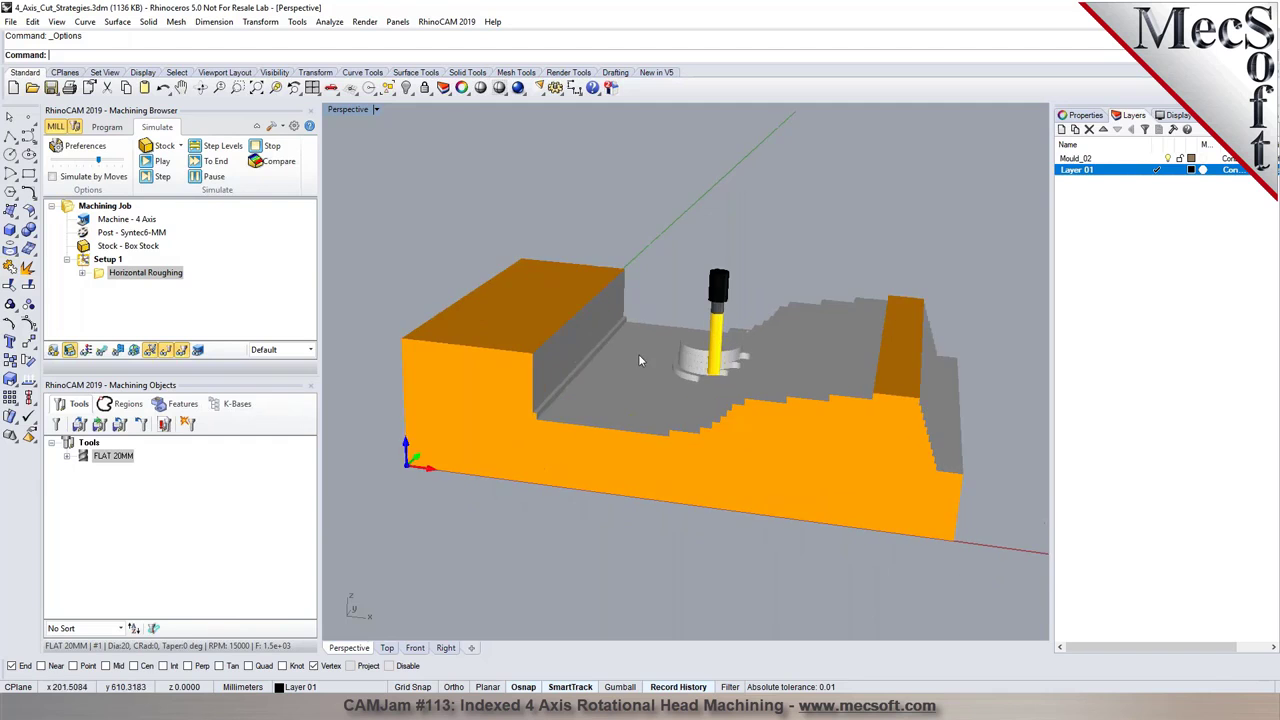
mouse_move(640, 350)
right_mouse_down()
mouse_move(740, 340)
mouse_move(650, 355)
right_mouse_up()
left_click(110, 128)
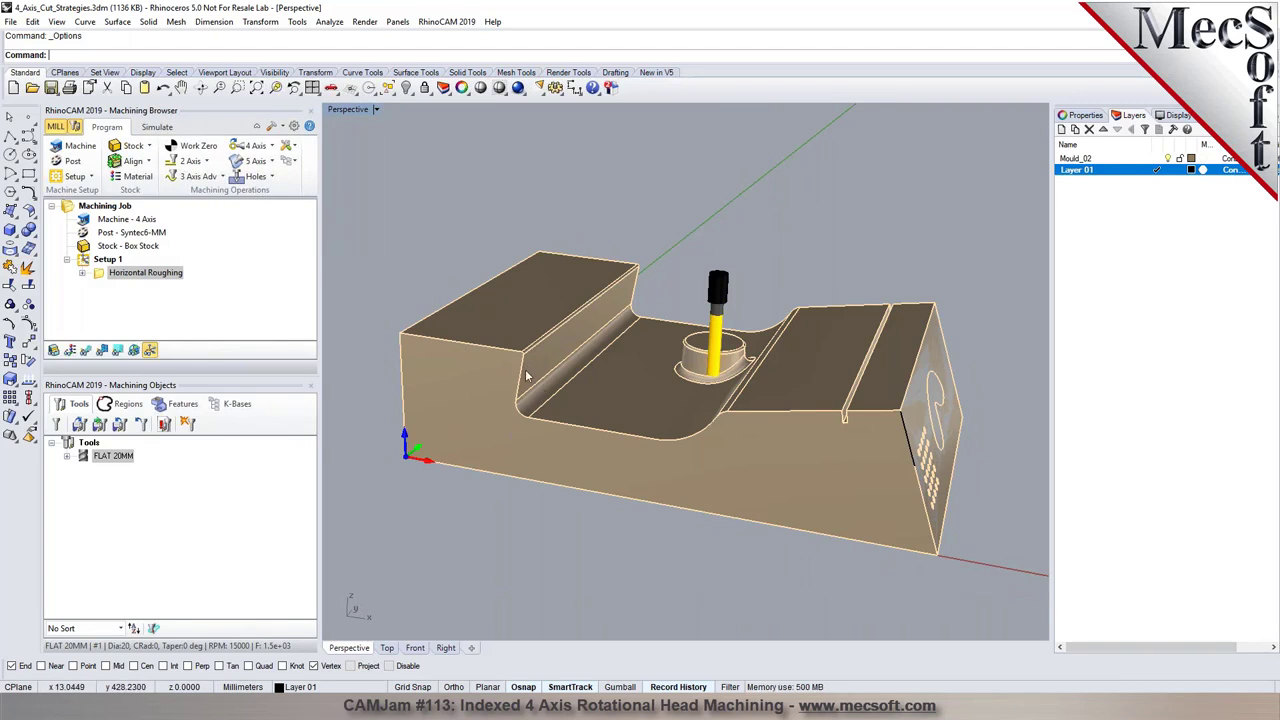
scroll(552, 382, "up", 5)
scroll(593, 340, "down", 5)
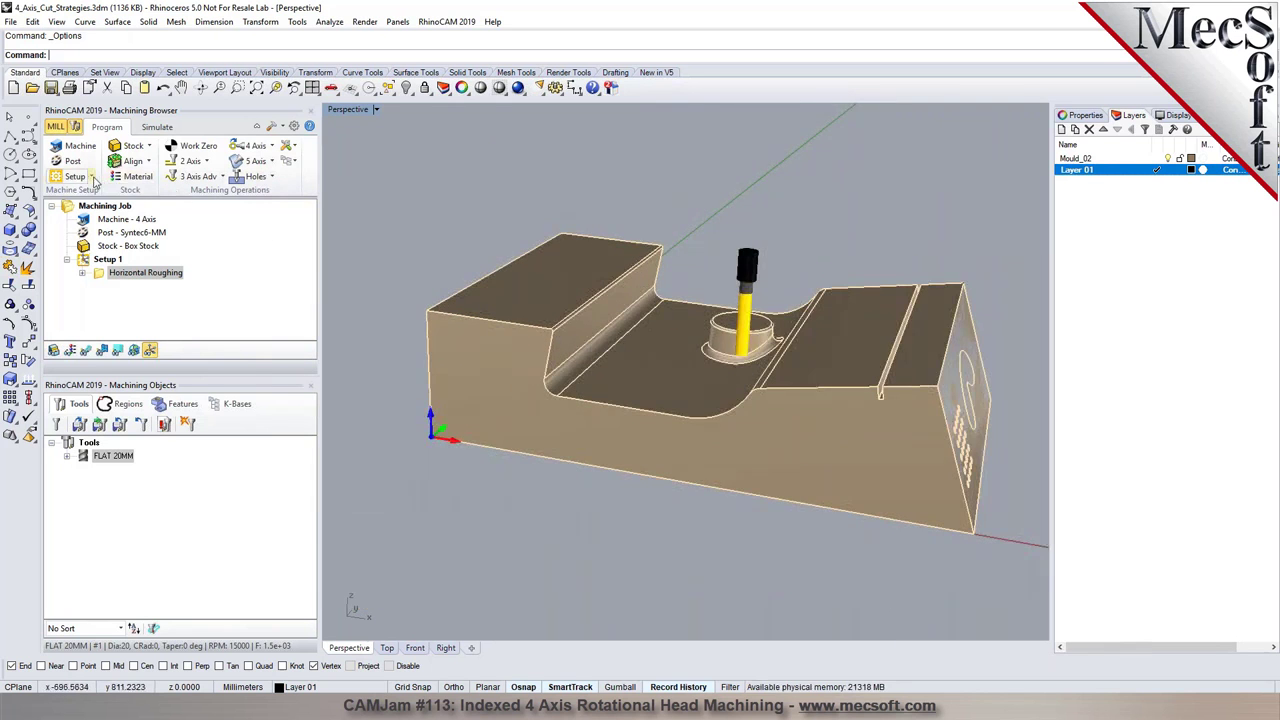
- Start a new machining setup and align its orientation to the undercut wall surface of the raised end block
left_click(91, 177)
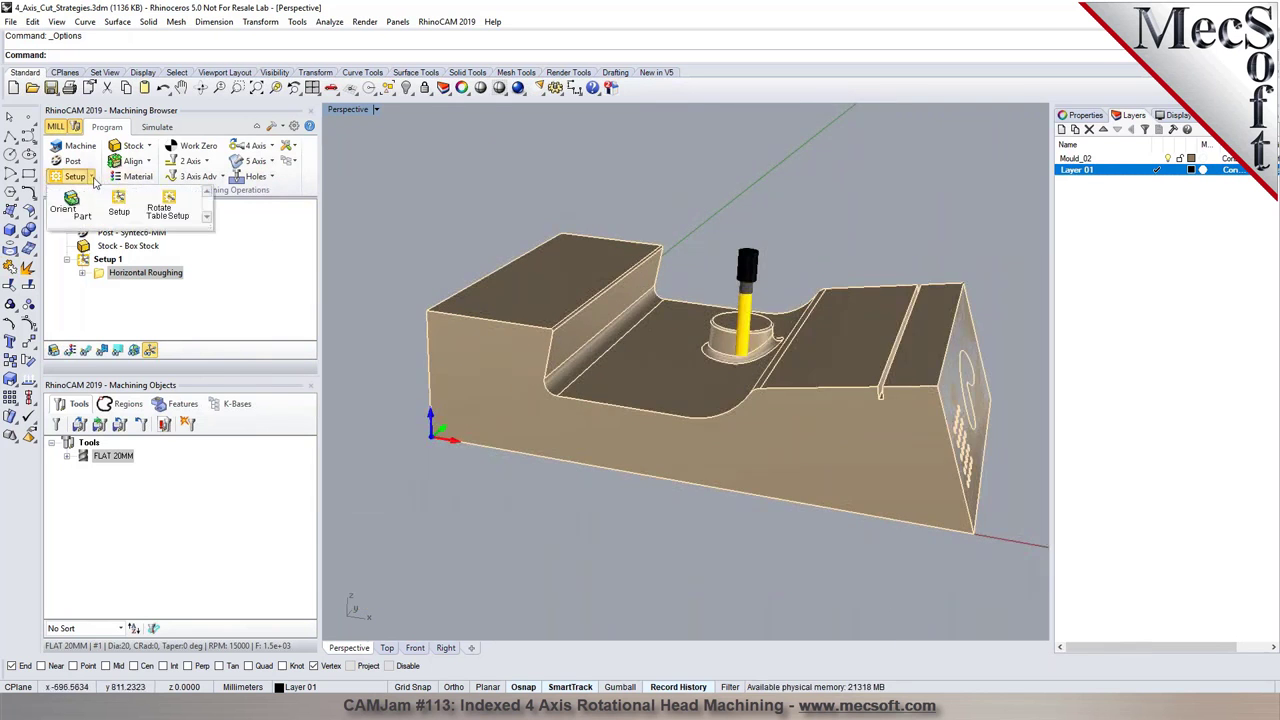
left_click(119, 210)
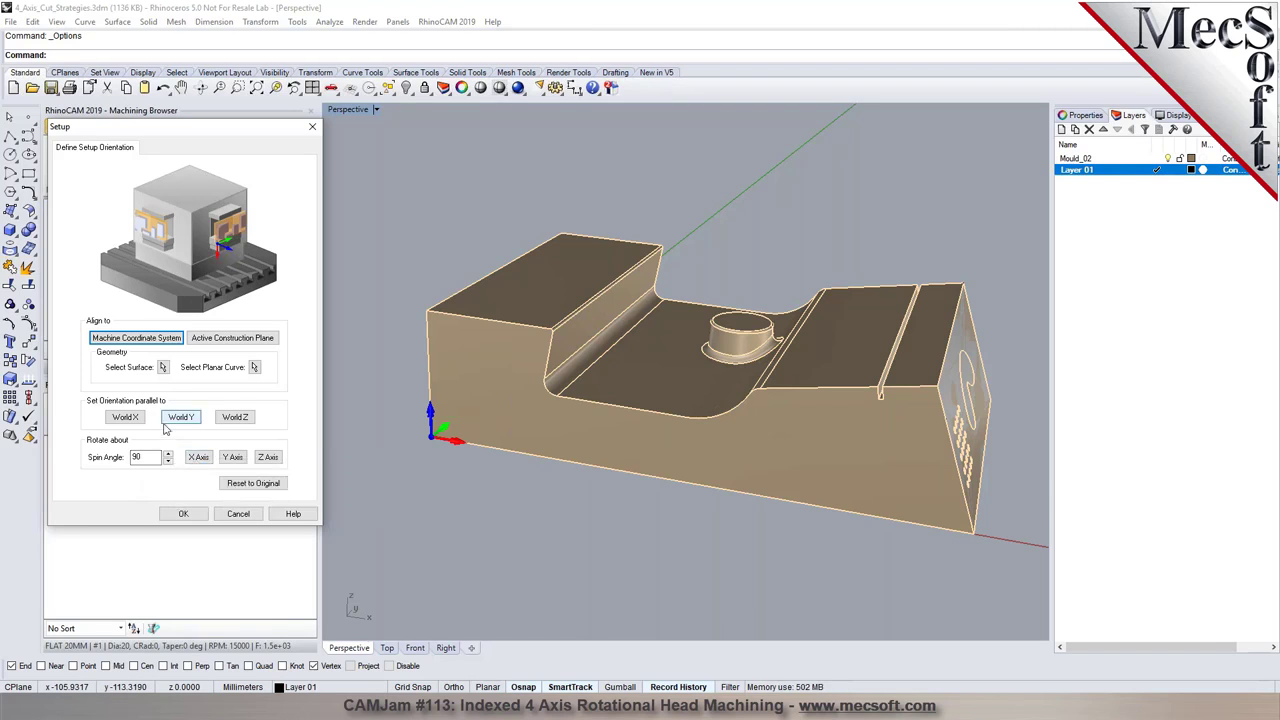
left_click(160, 367)
scroll(578, 340, "up", 3)
left_click(578, 340)
scroll(631, 352, "down", 3)
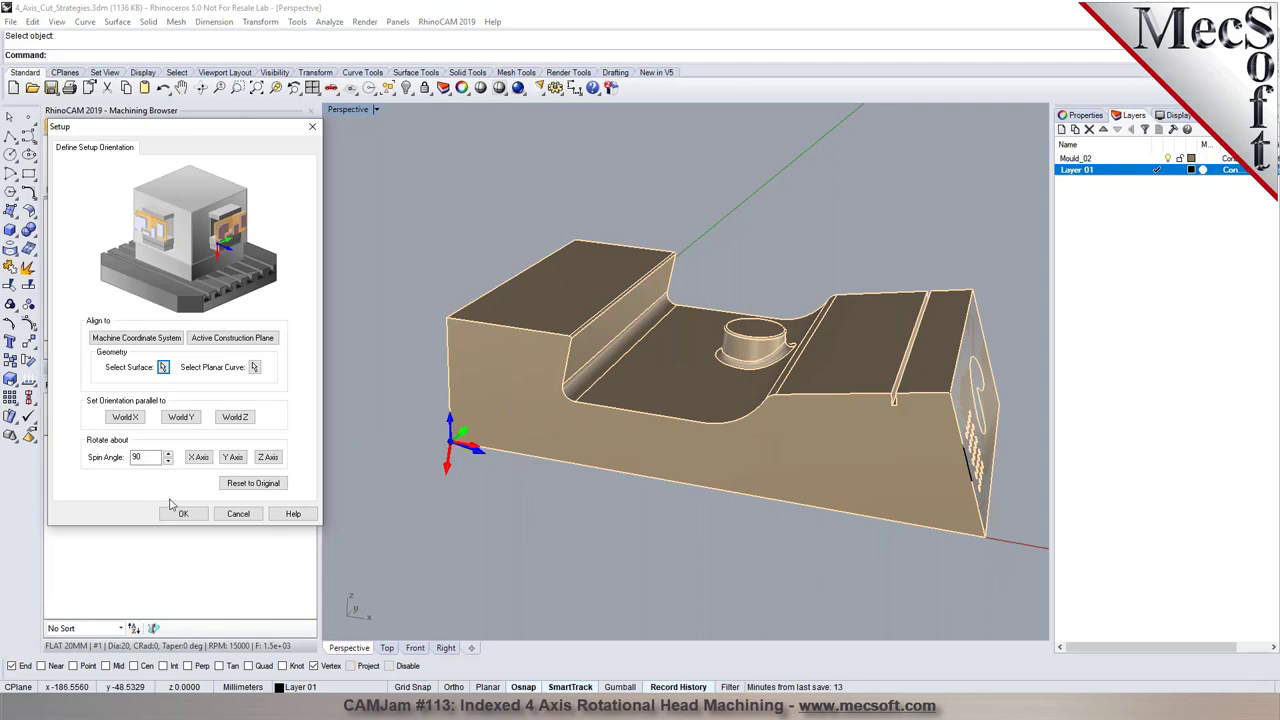
- Rotate the new setup's orientation by a spin angle of -90 about the Y axis and create the setup
left_click(137, 457)
type("-")
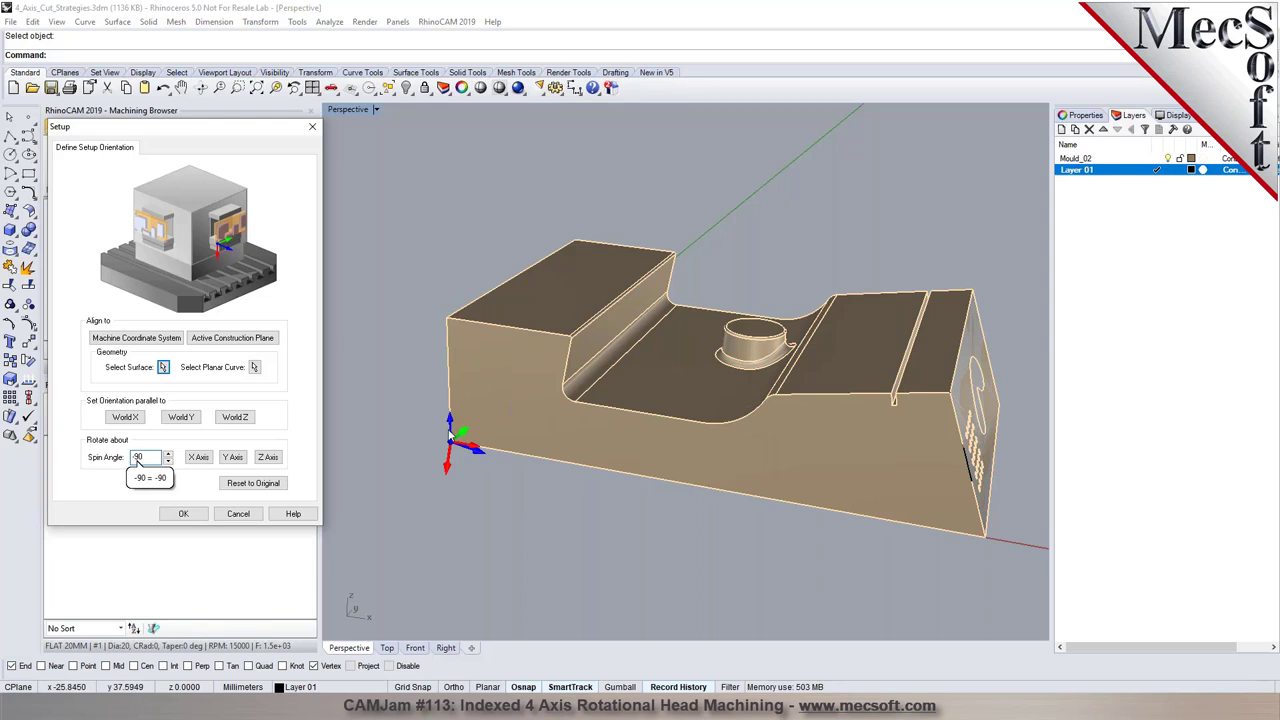
right_click_drag(483, 472, 432, 471)
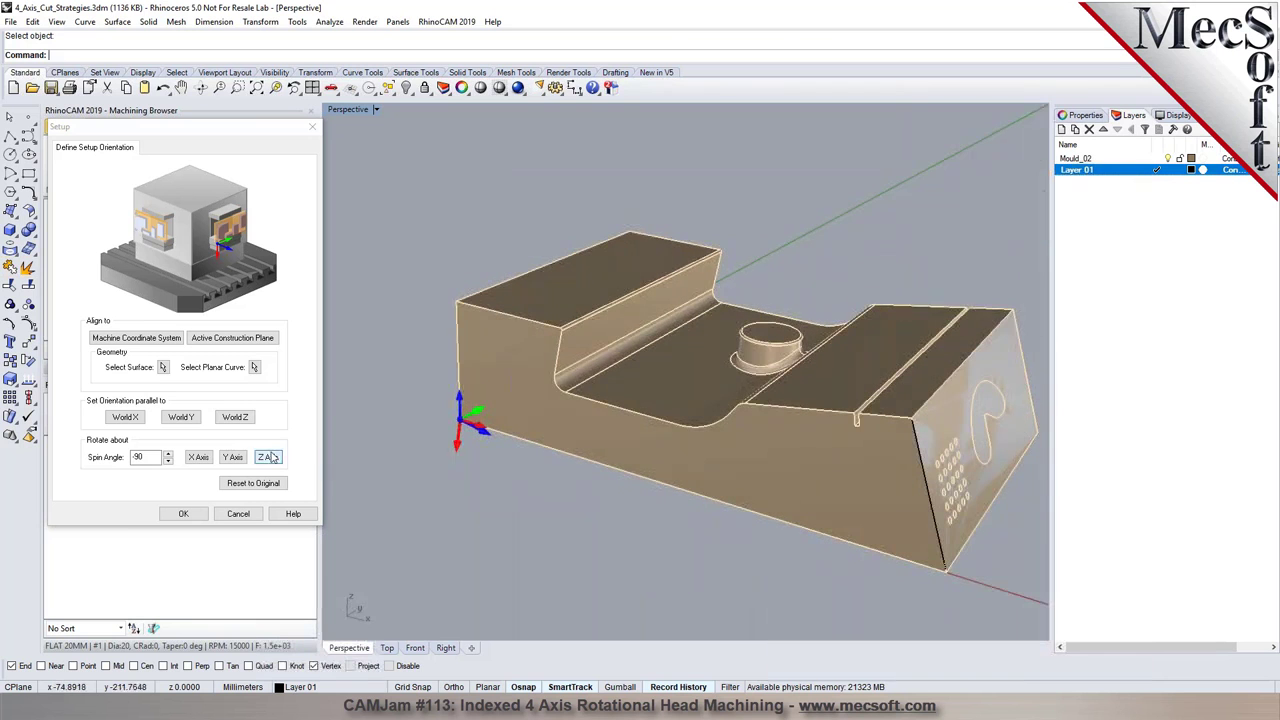
left_click(233, 458)
left_click(183, 513)
right_click_drag(430, 470, 452, 461)
right_click_drag(605, 530, 494, 439)
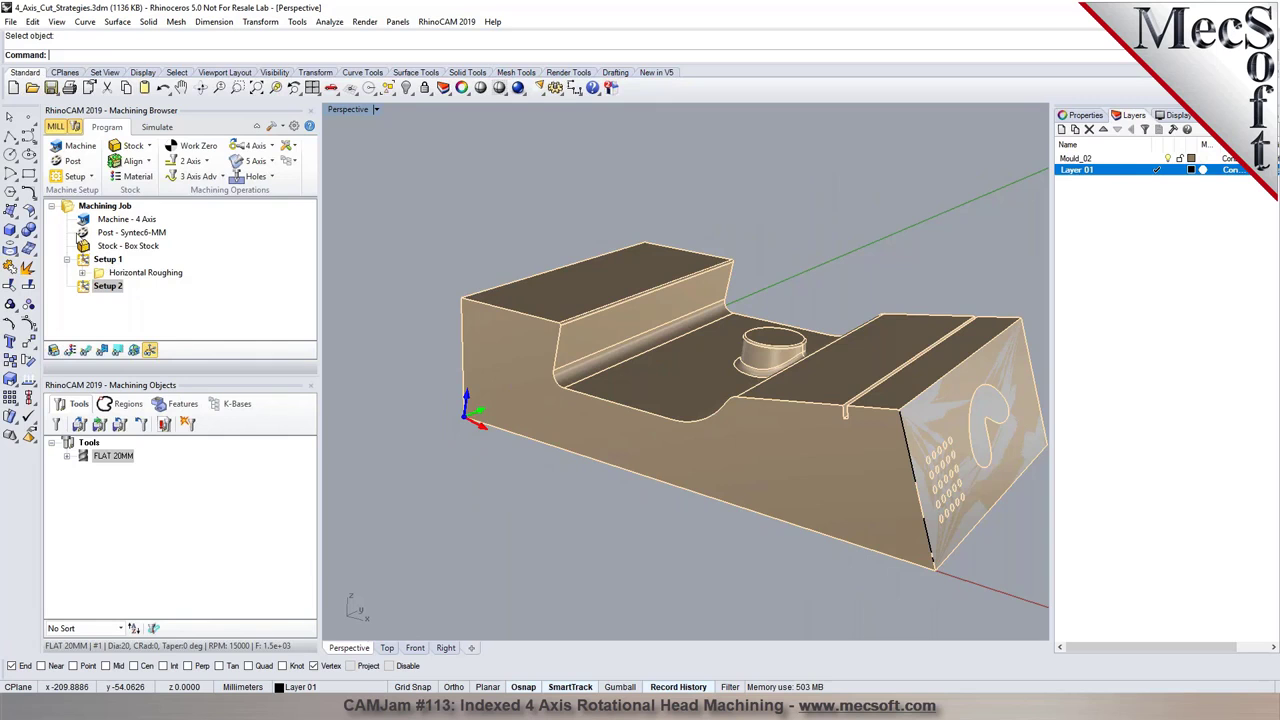
- Activate Setup 2 and examine its tilted axes relative to the undercut wall from several angles
left_click(88, 177)
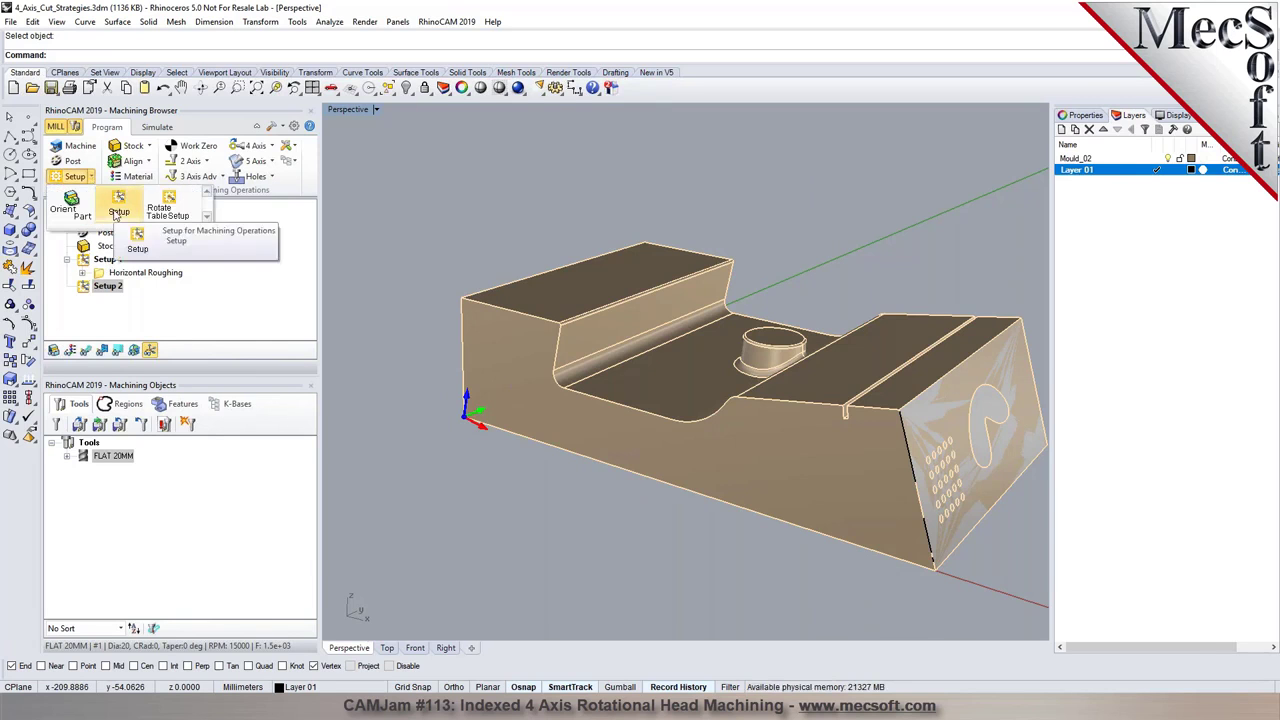
left_click(89, 289)
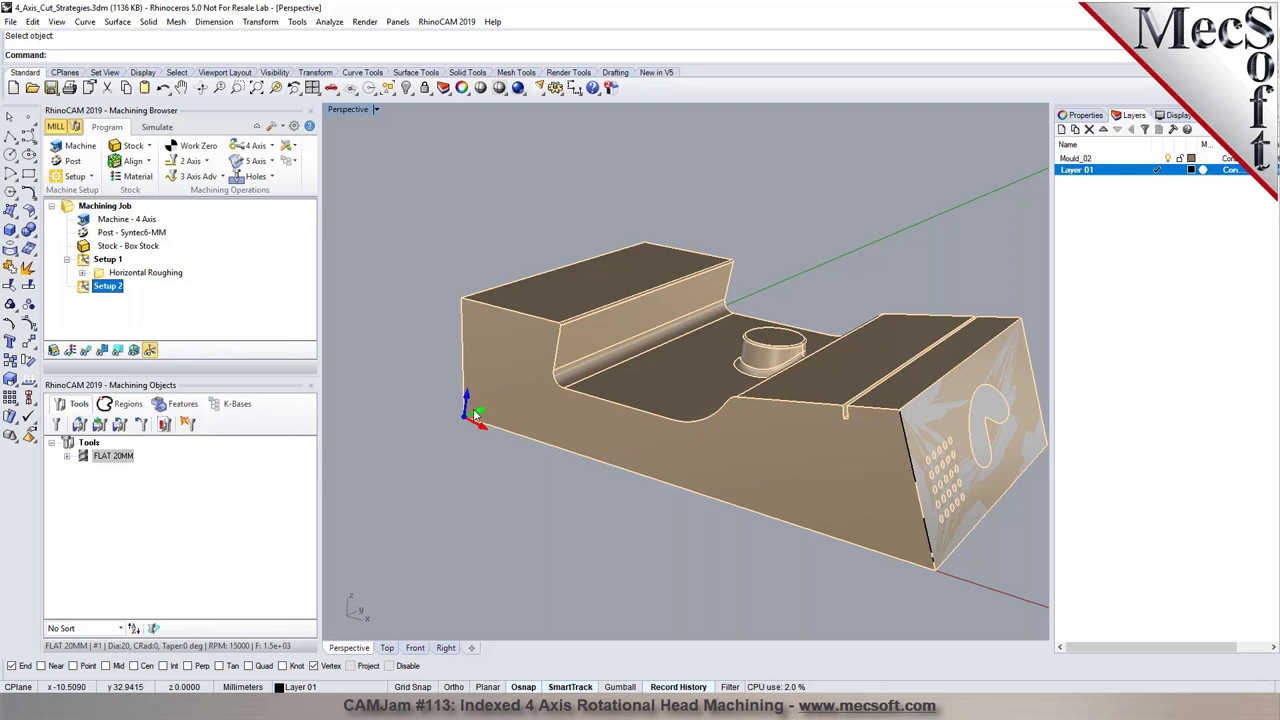
mouse_move(645, 476)
right_mouse_down()
mouse_move(618, 494)
mouse_move(645, 498)
right_mouse_up()
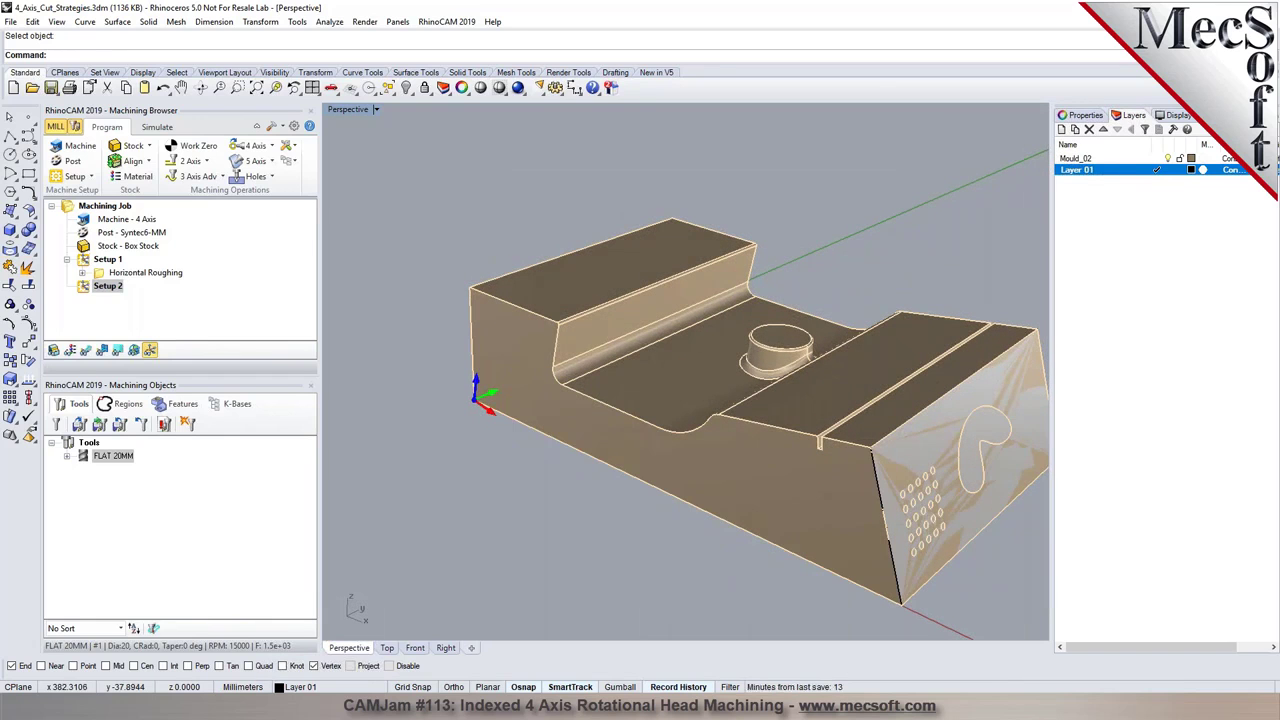
right_click_drag(600, 386, 612, 387)
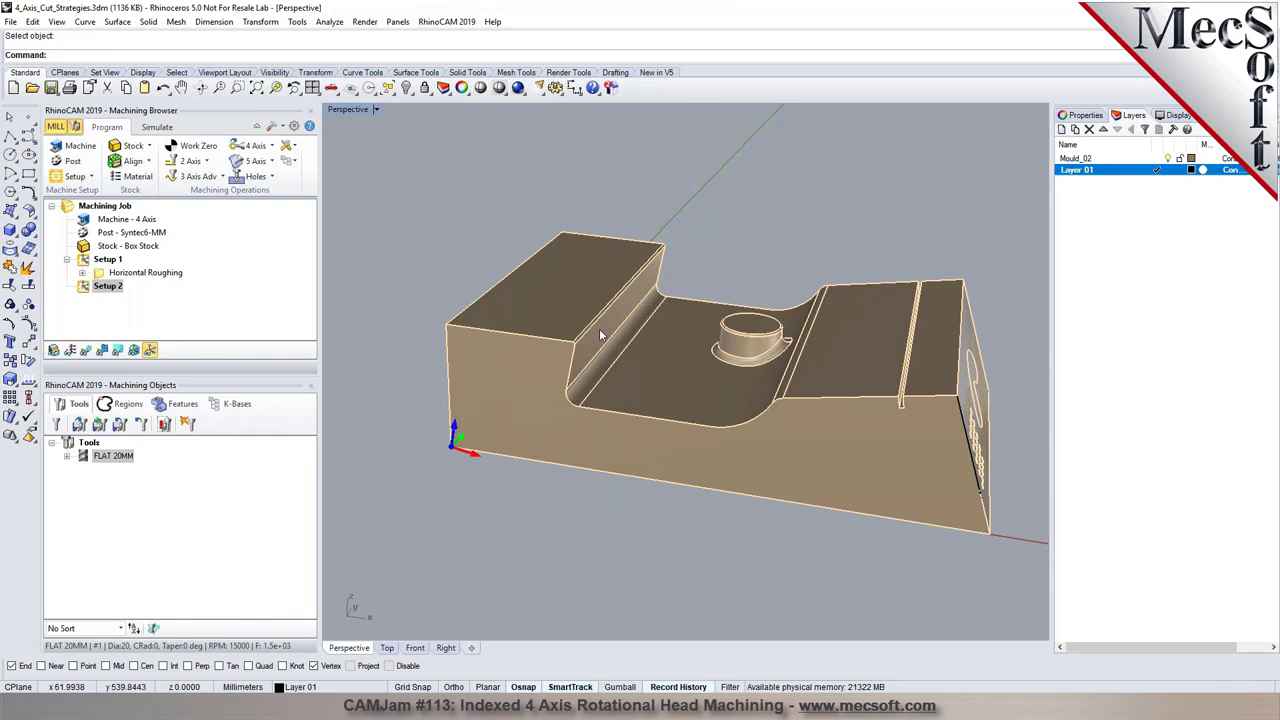
right_click_drag(682, 353, 770, 358)
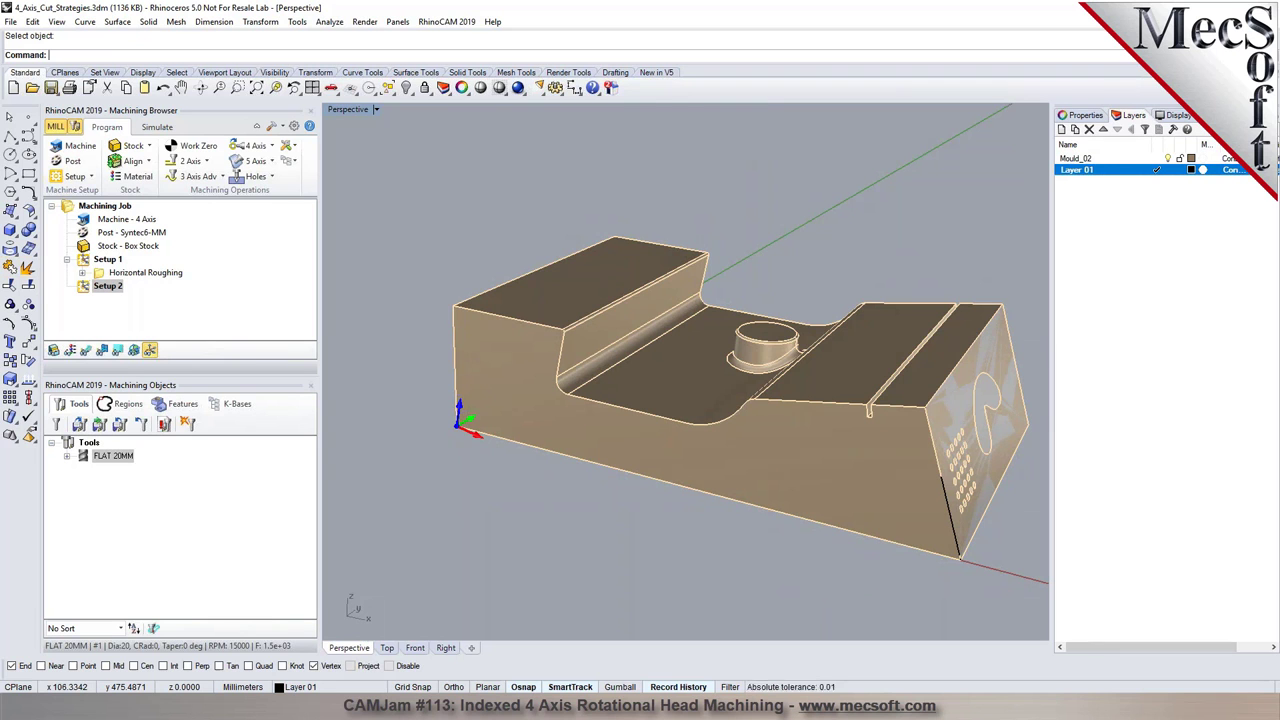
scroll(556, 336, "up", 2)
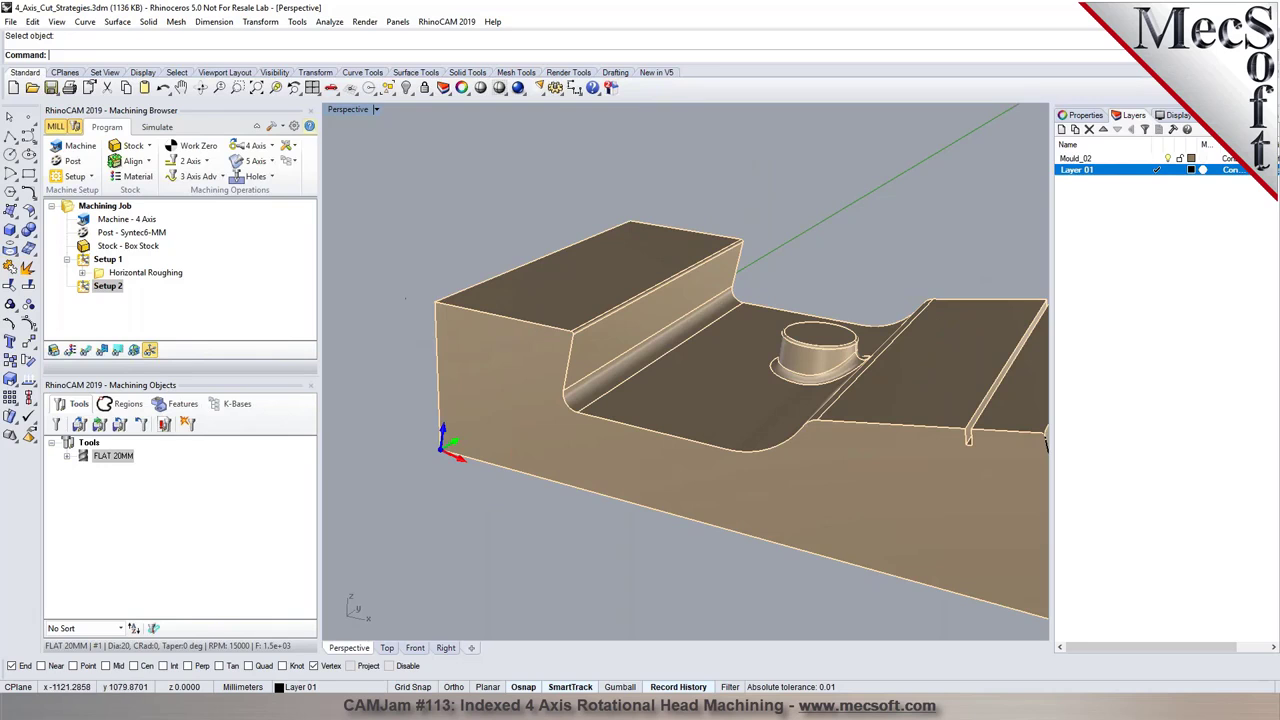
- Rotate the construction plane 10 degrees about the Y axis to match the tilted setup
left_click(350, 90)
right_click_drag(640, 300, 530, 260)
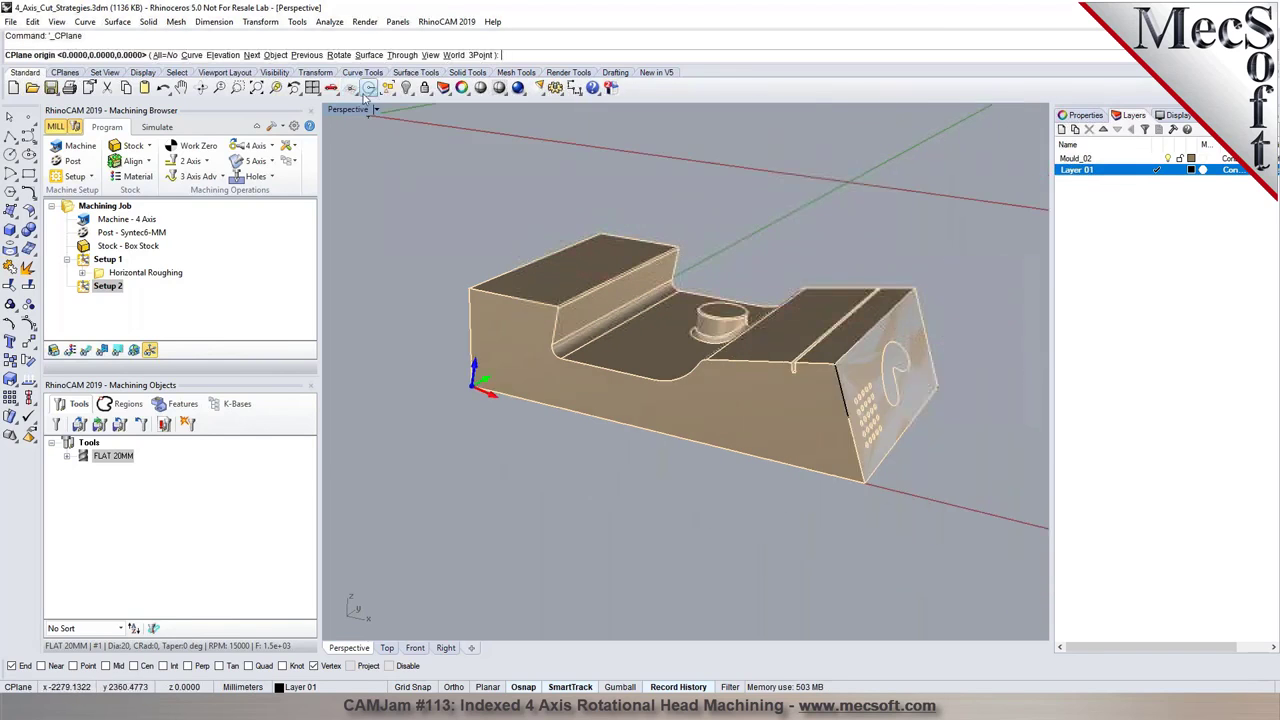
left_click(339, 55)
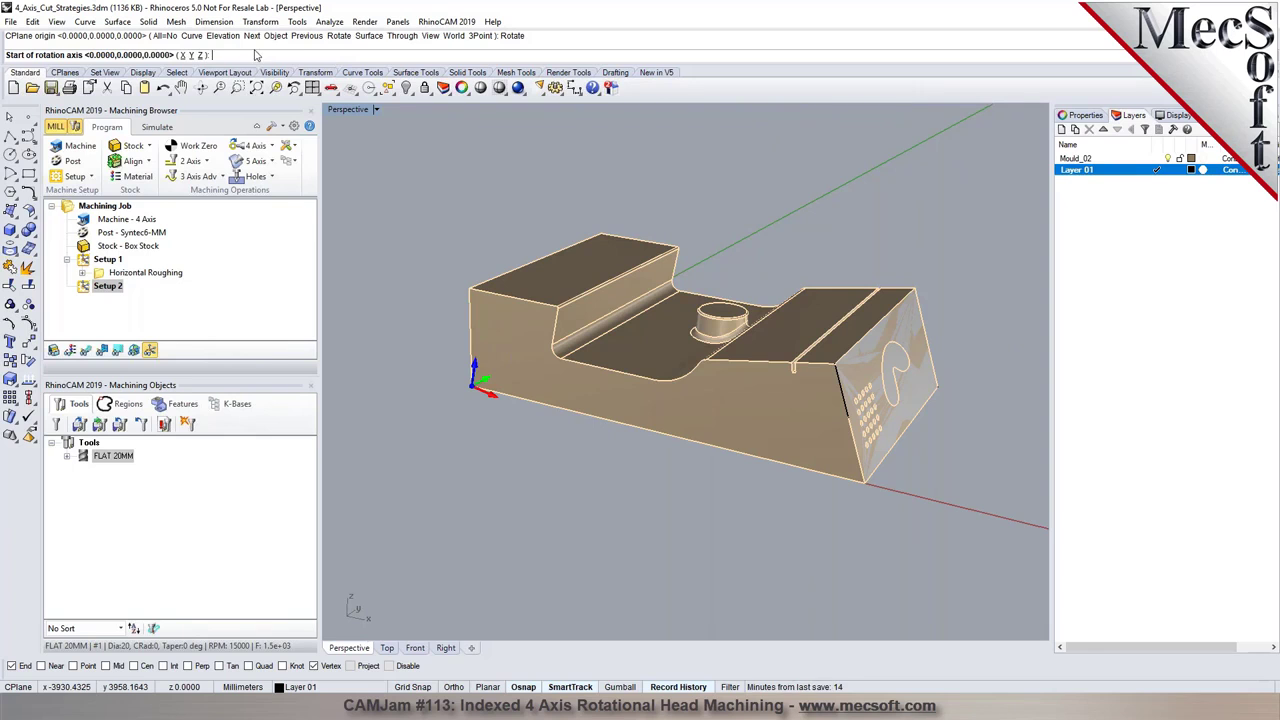
left_click(192, 56)
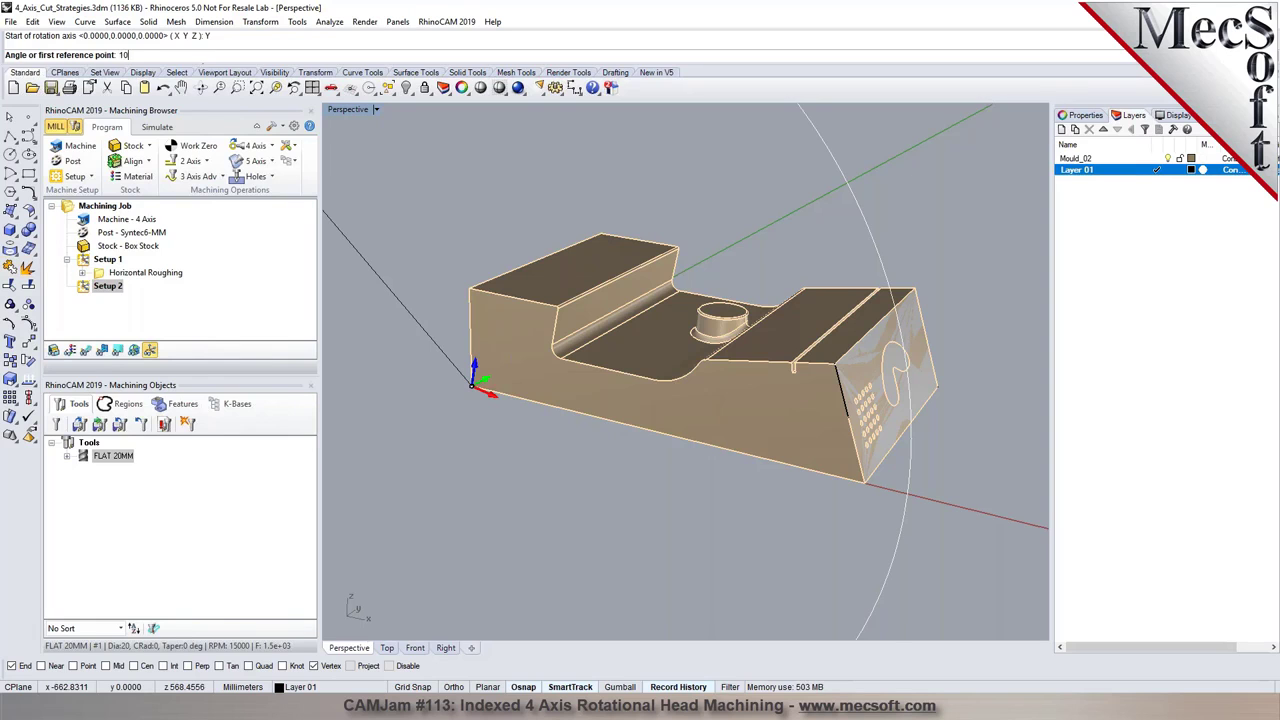
key("Return")
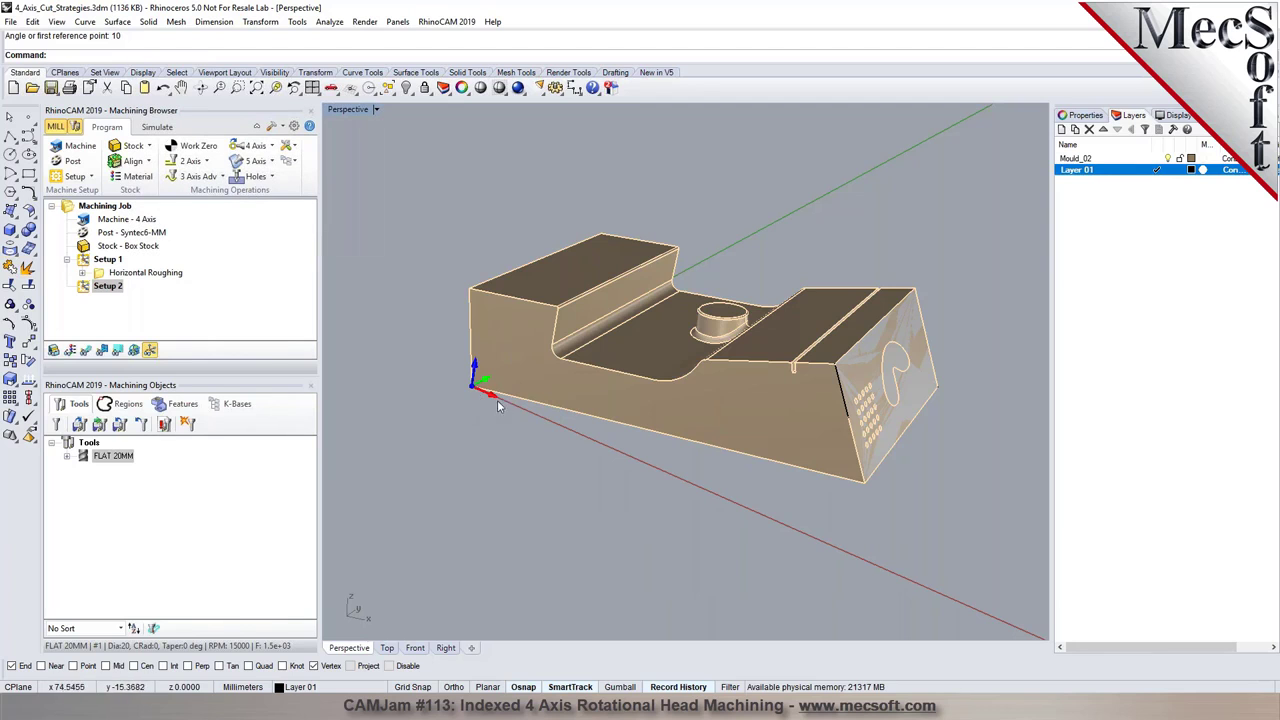
- Set the Perspective viewport to a plan view of the rotated construction plane, framing the undercut wall and fillet
left_click(376, 110)
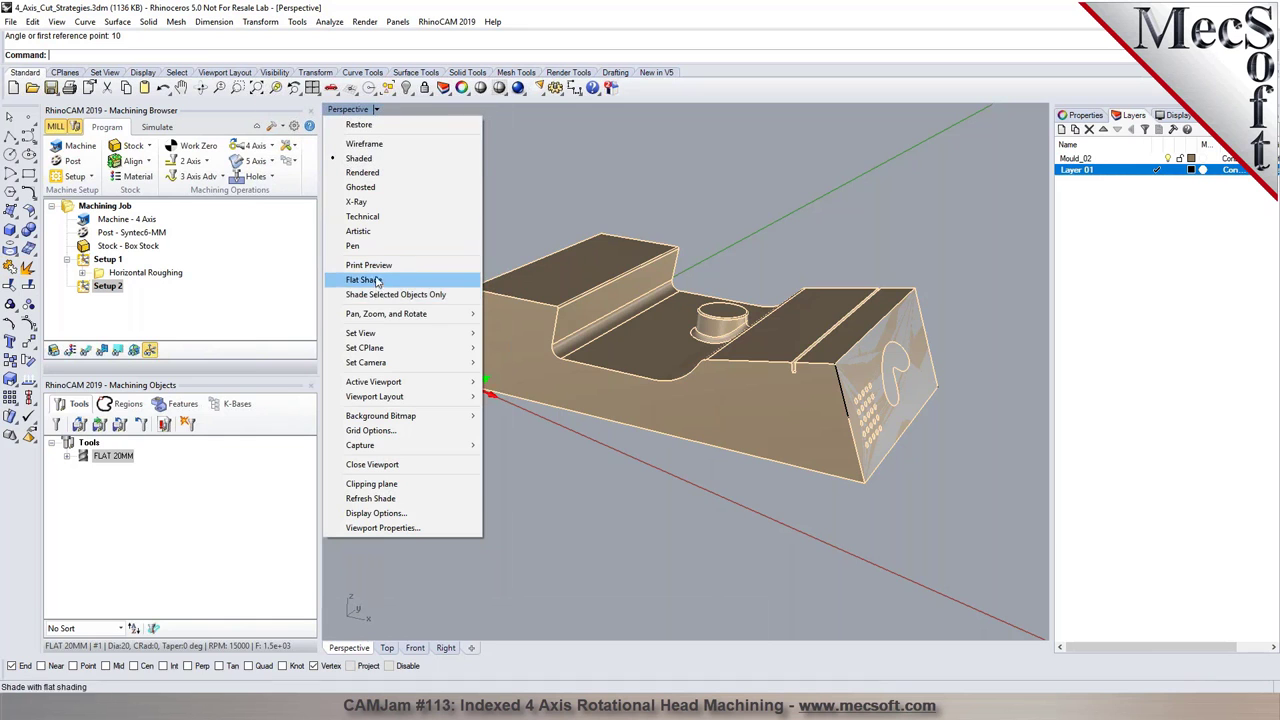
mouse_move(384, 332)
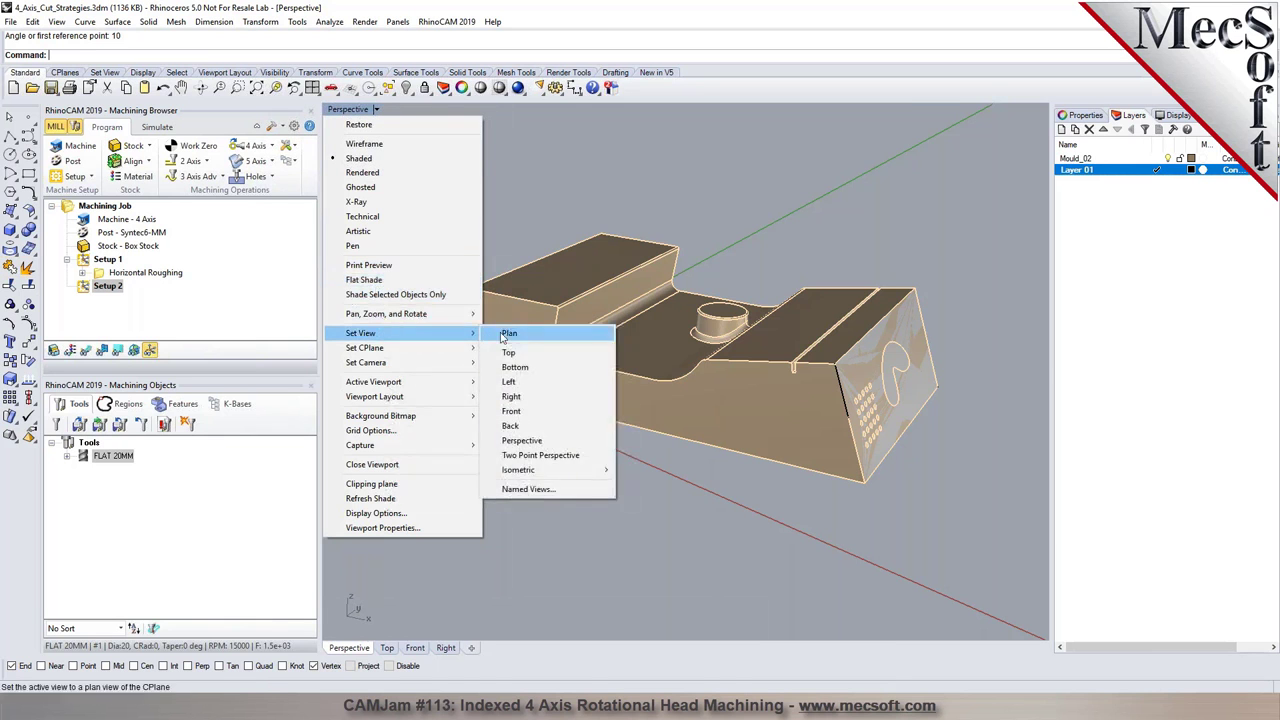
left_click(500, 333)
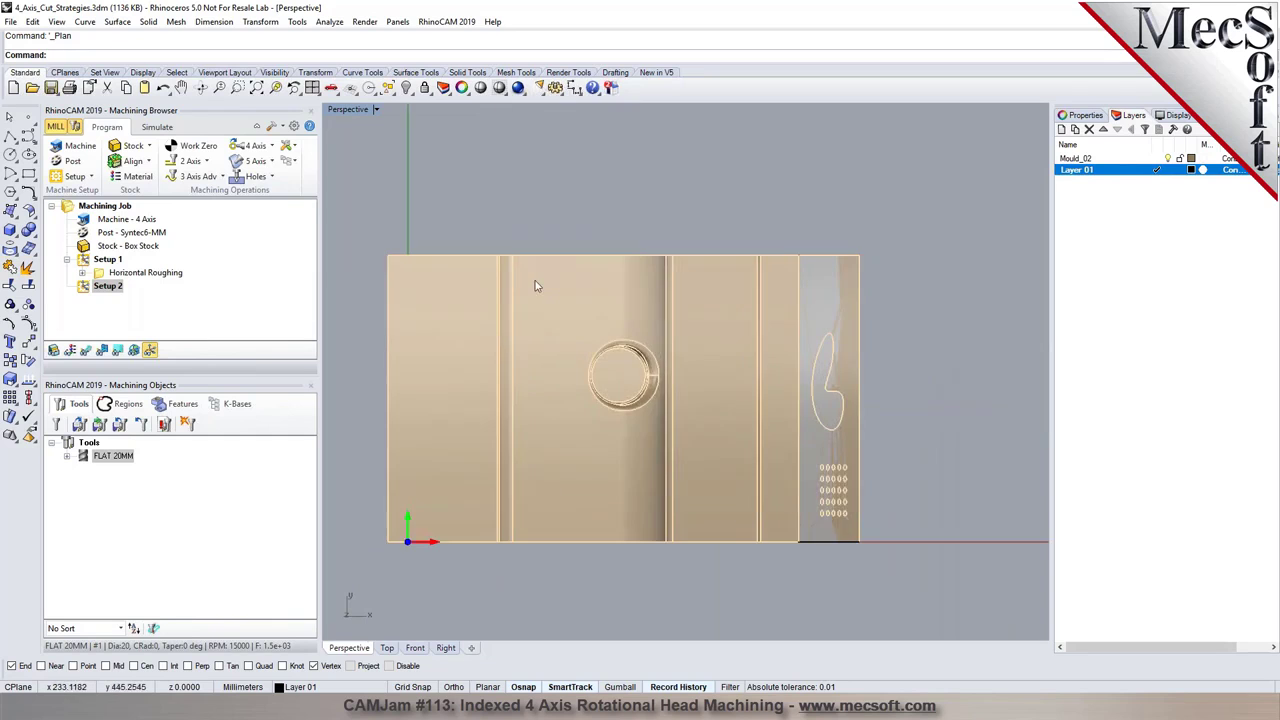
scroll(512, 280, "up", 5)
scroll(505, 440, "down", 3)
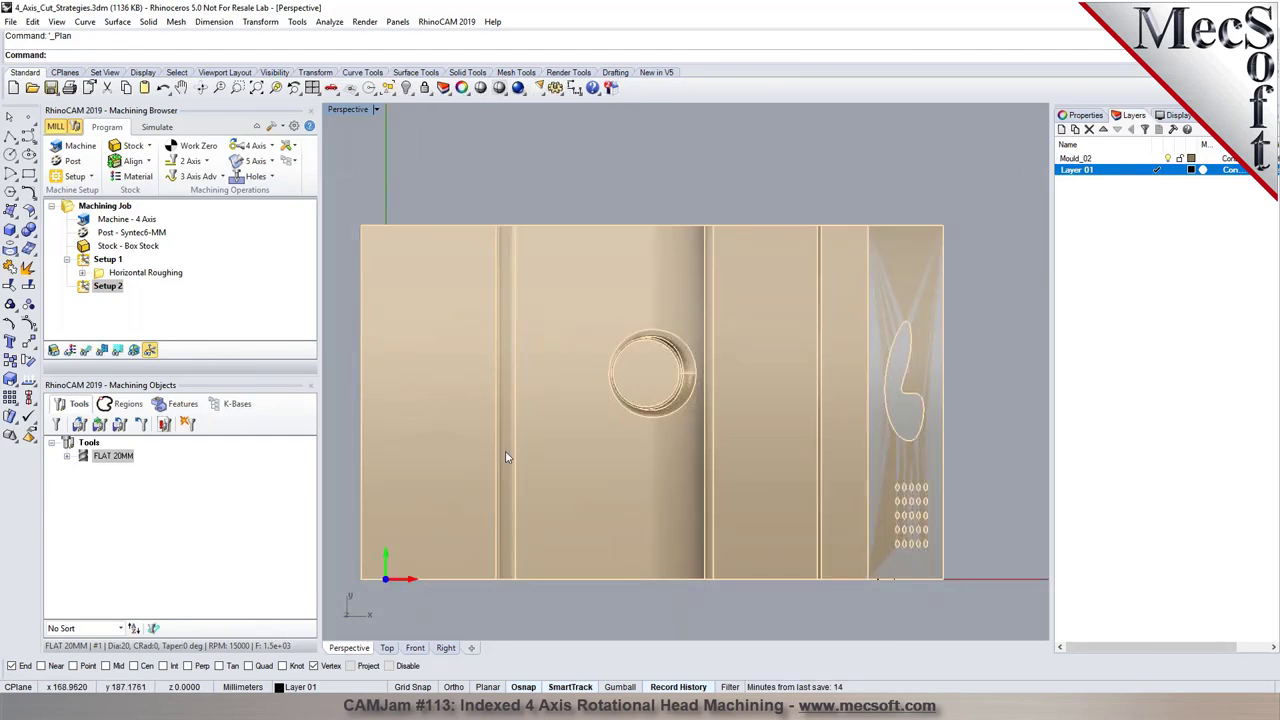
scroll(511, 462, "up", 2)
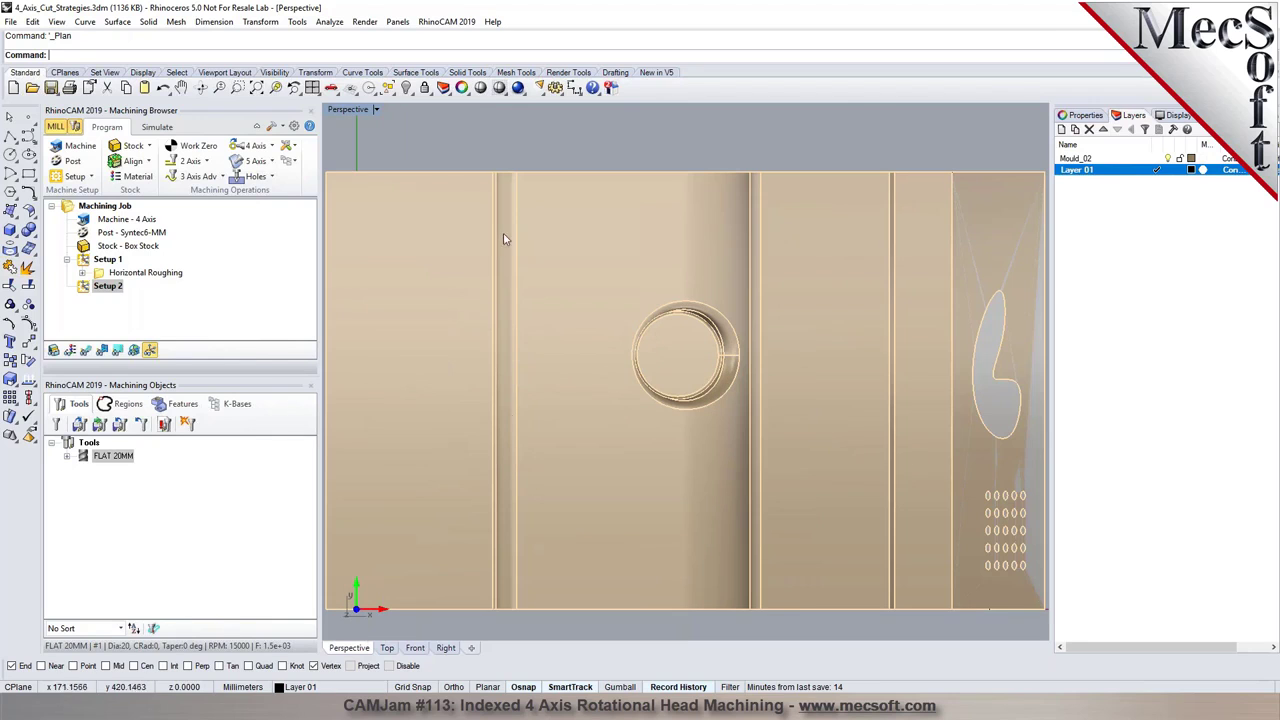
- Draw a narrow corner-to-corner rectangle enclosing the undercut wall and its fillet, spanning the full width of the block
left_click(10, 173)
scroll(466, 142, "up", 4)
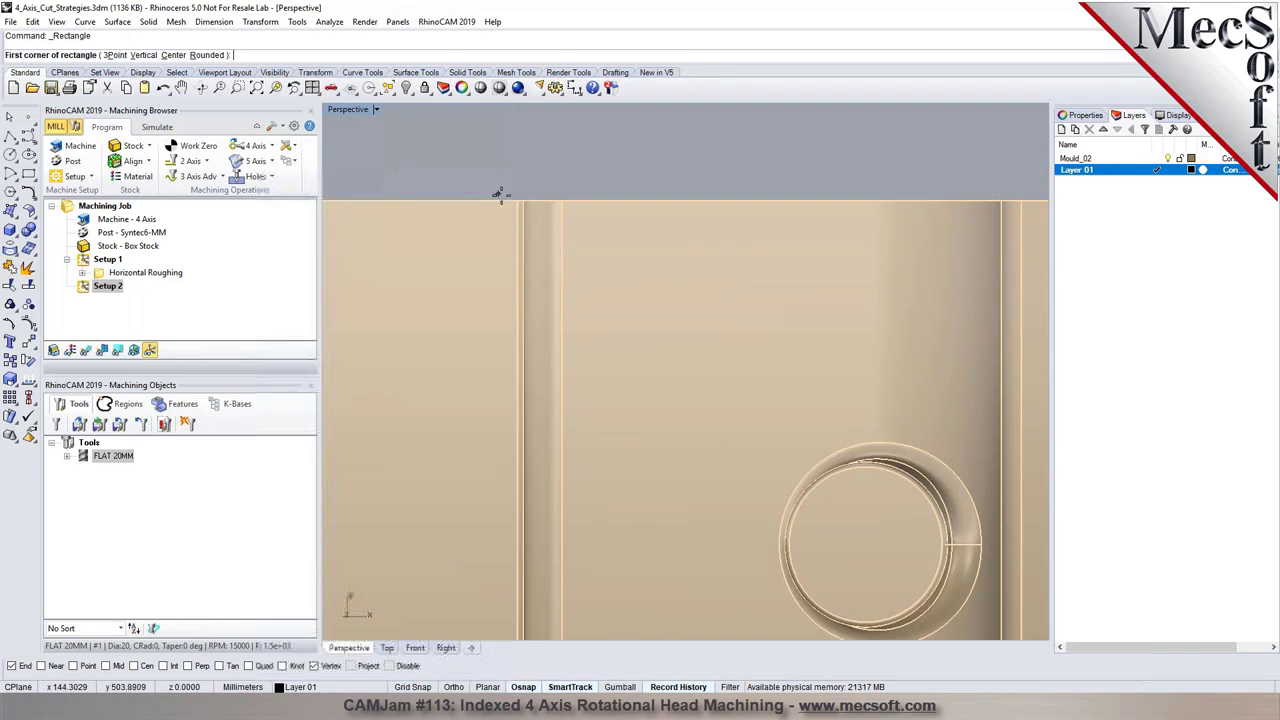
left_click(514, 199)
scroll(514, 199, "down", 4)
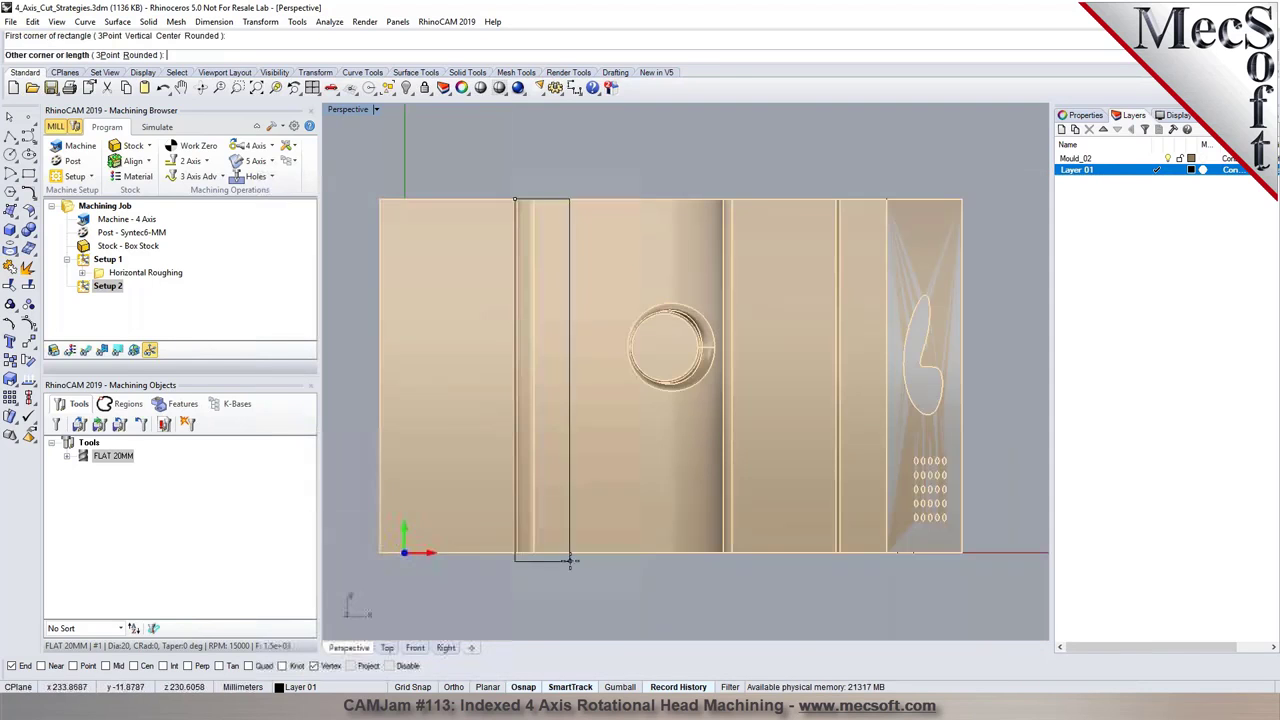
scroll(568, 558, "up", 4)
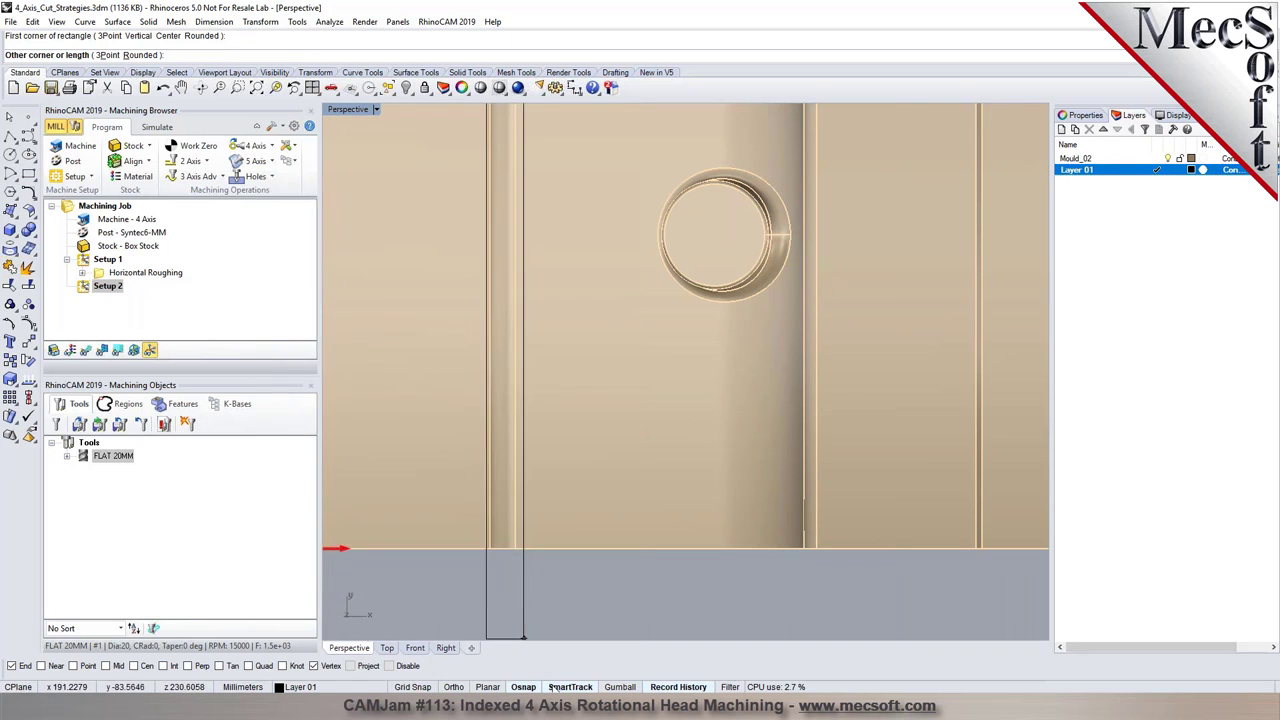
left_click(547, 548)
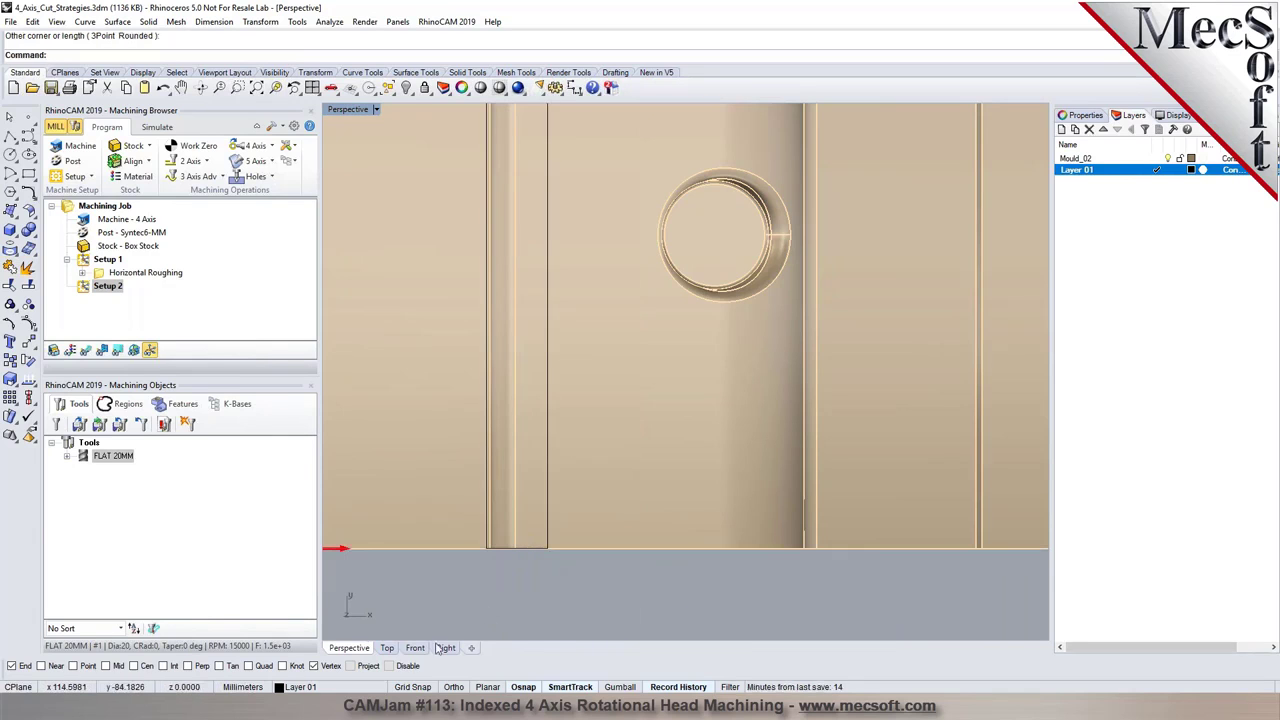
scroll(585, 540, "down", 5)
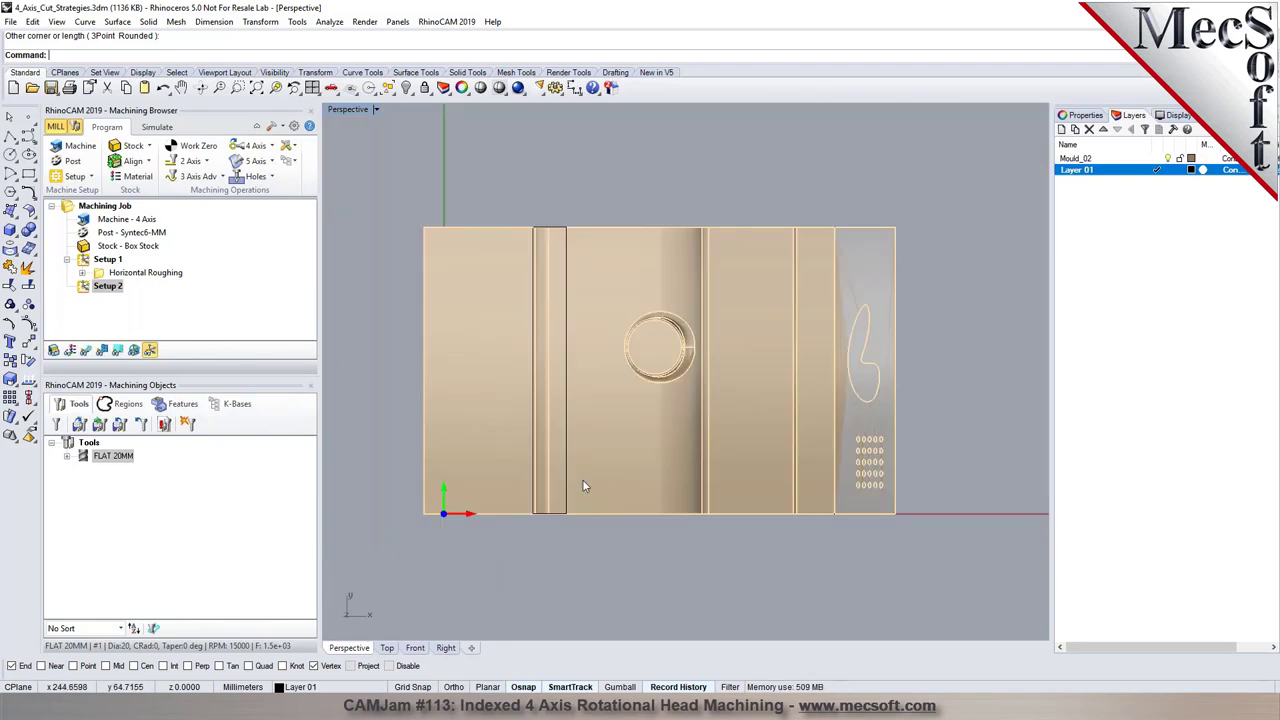
scroll(479, 497, "down", 3)
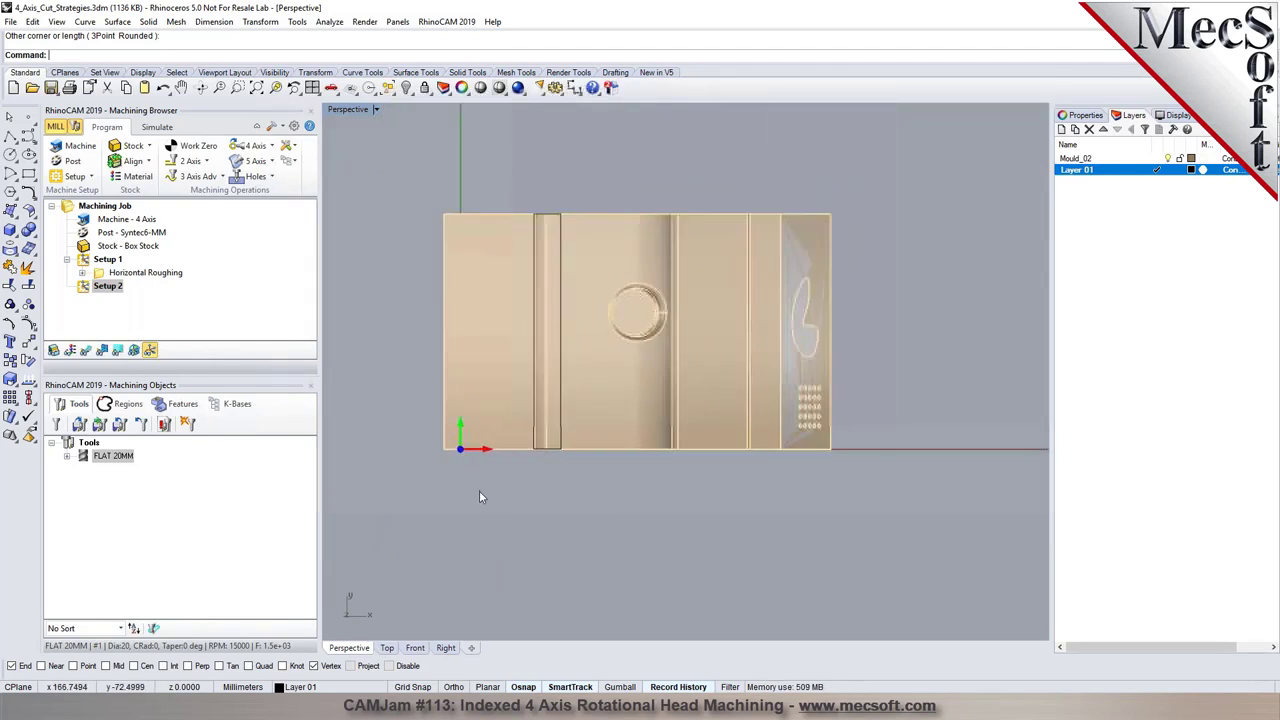
- Restore the standard four-viewport layout, maximize the Perspective view and check the rectangle's position over the undercut
left_click(312, 87)
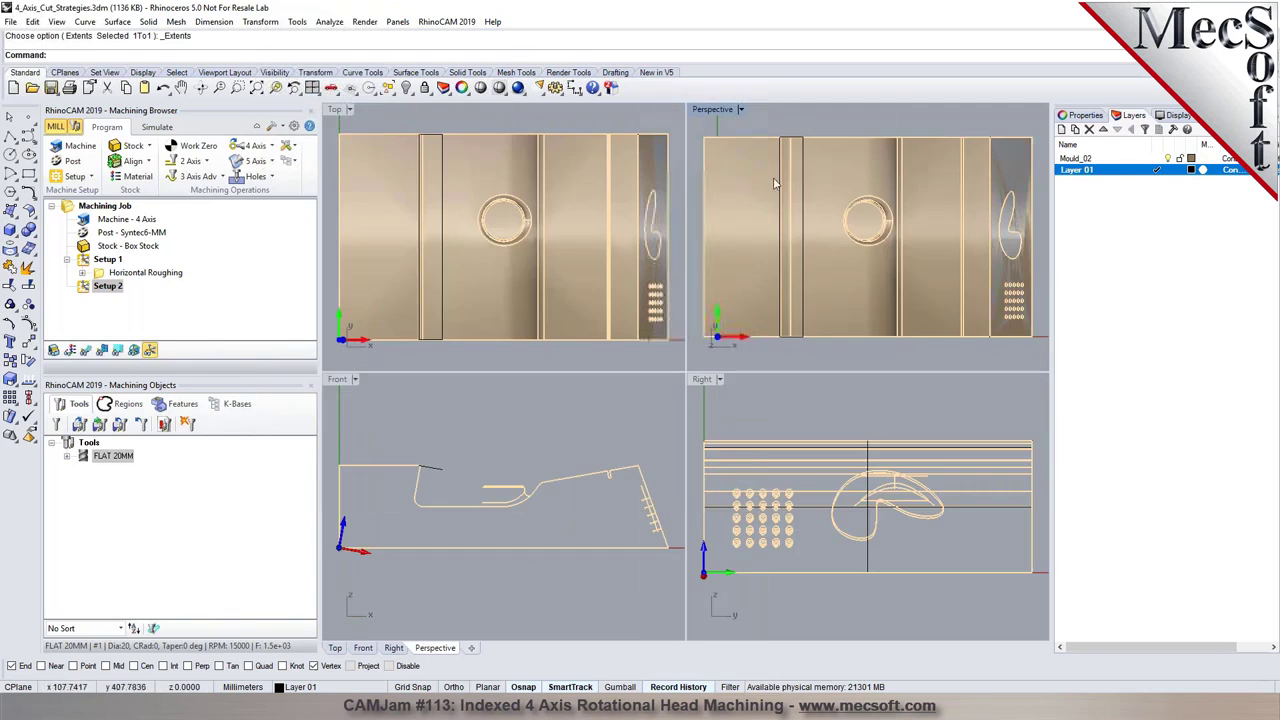
left_click(312, 87)
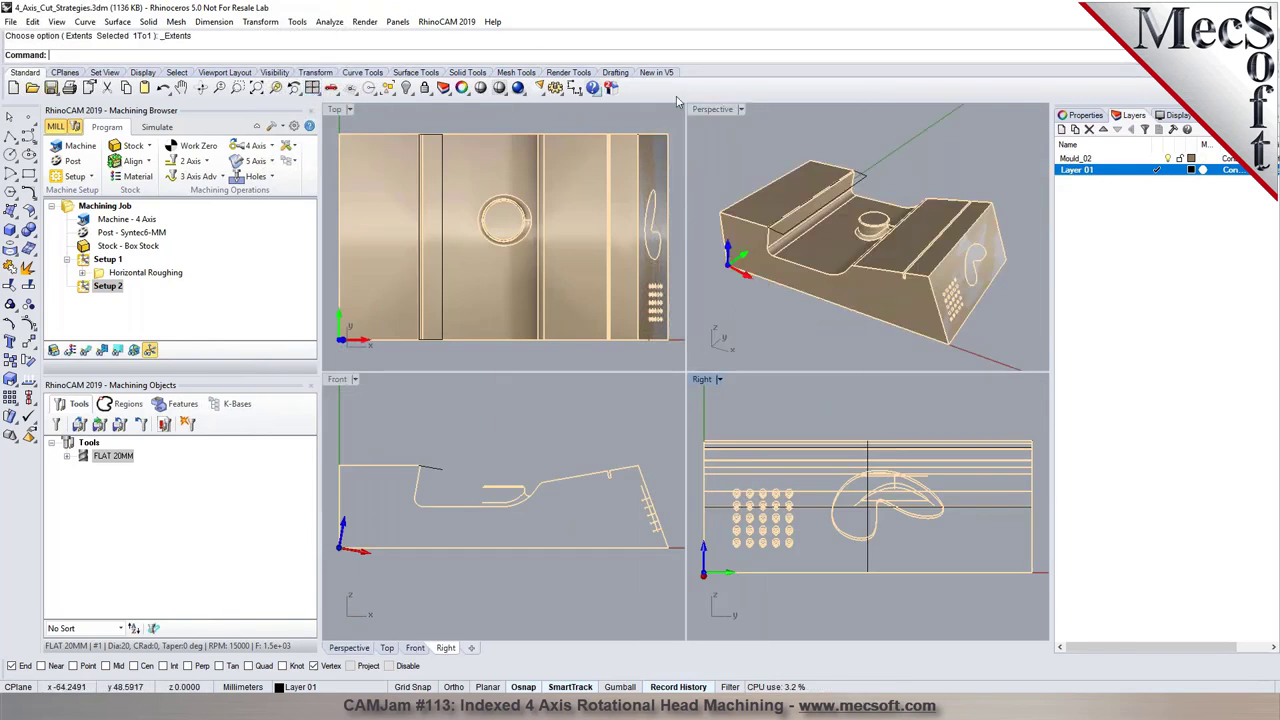
double_click(714, 109)
right_click_drag(714, 168, 529, 355)
left_click(529, 355)
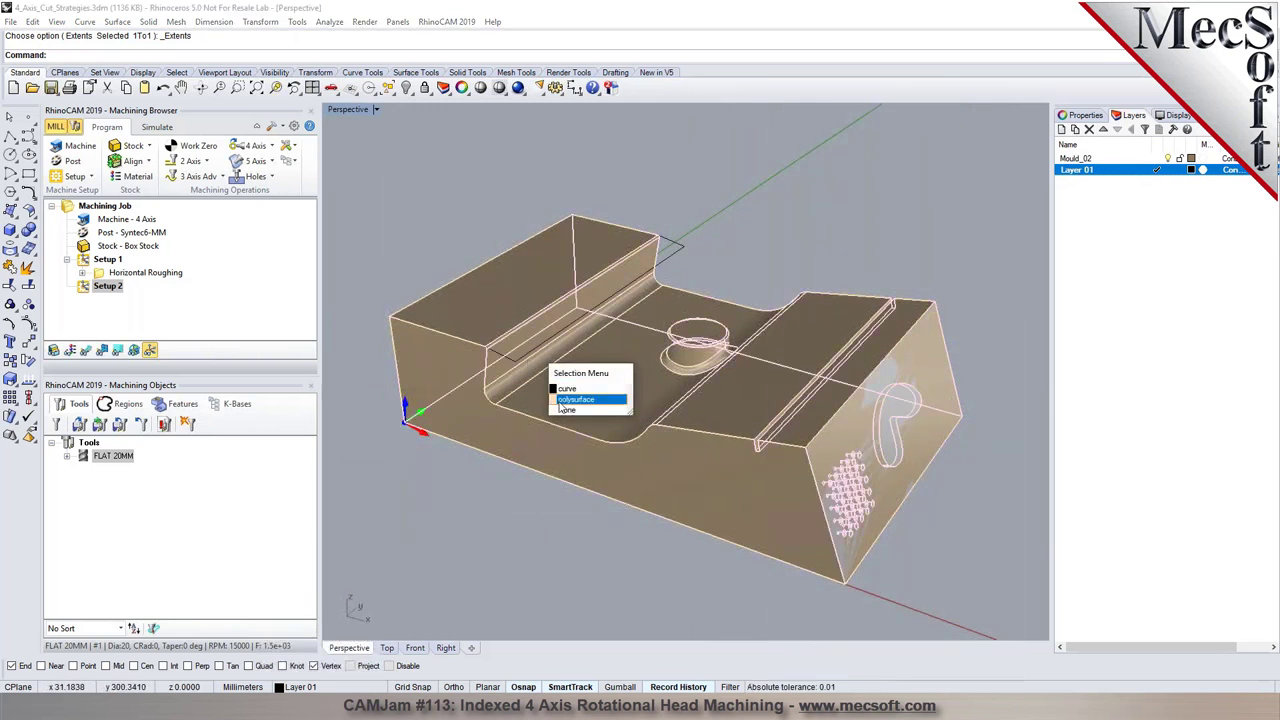
left_click(586, 393)
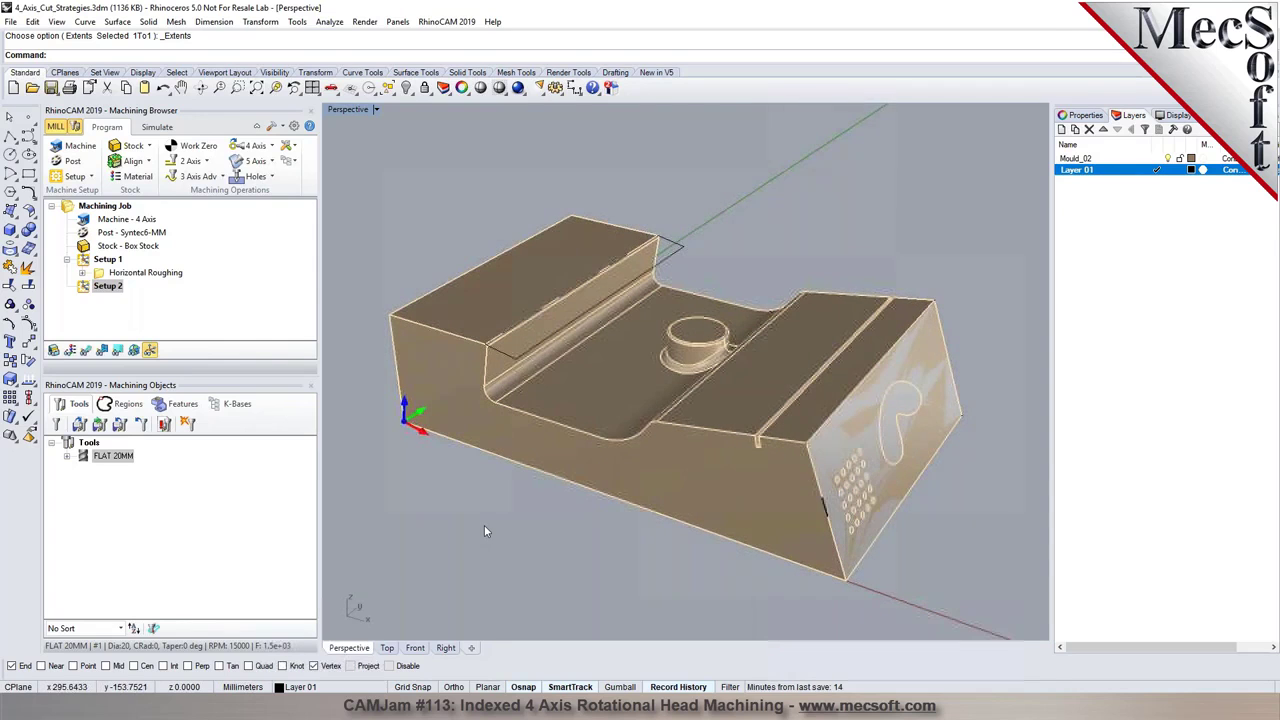
- View the simulated stock left by Horizontal Roughing in Setup 1, and return to programming
left_click(112, 276)
left_click(156, 127)
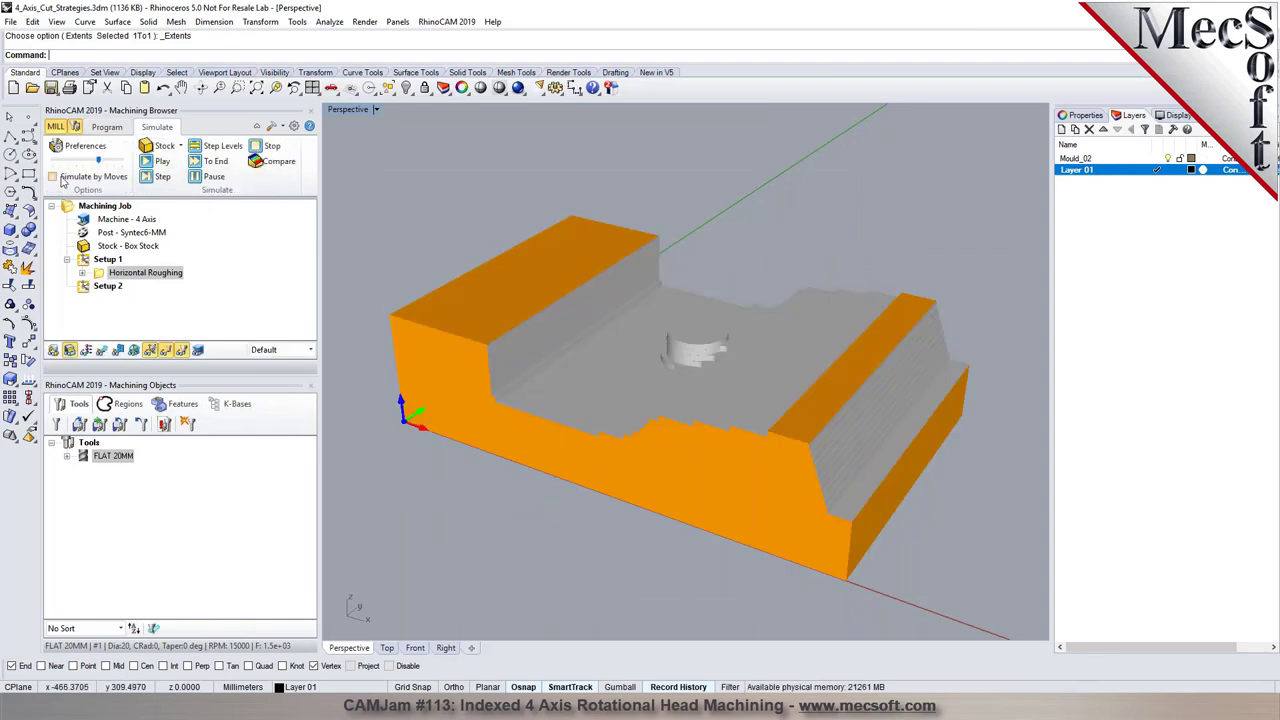
left_click(103, 128)
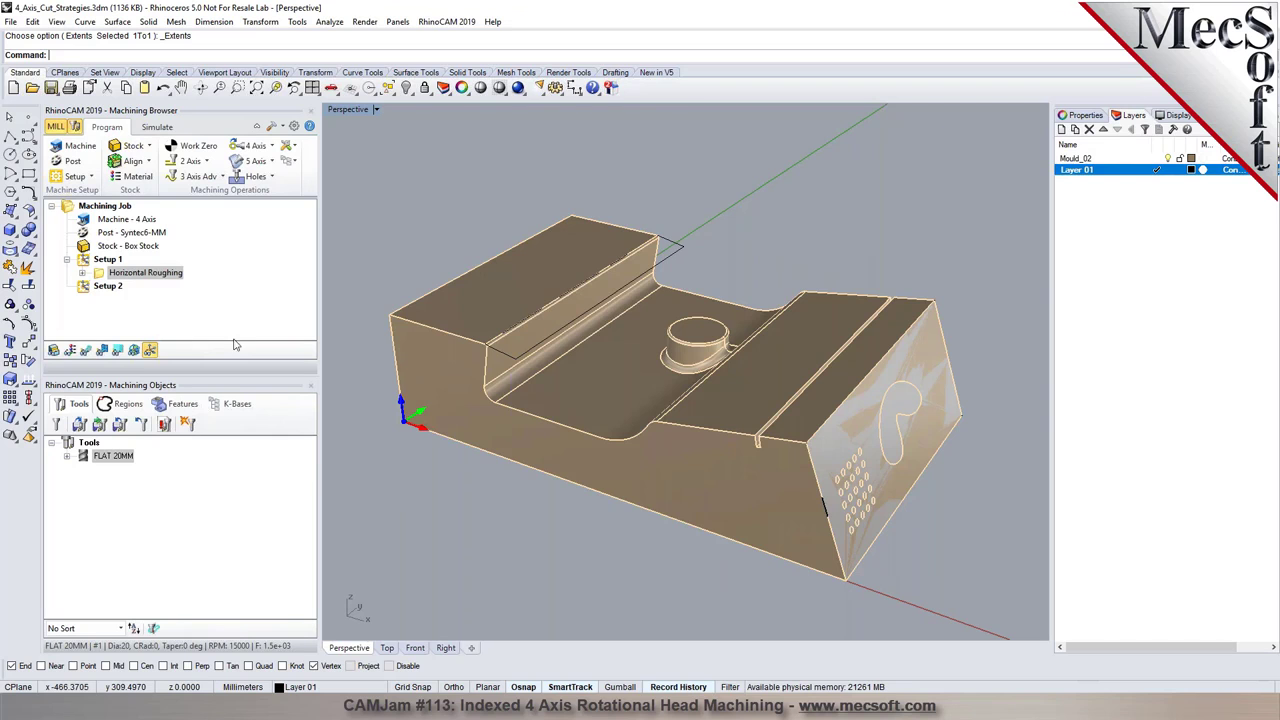
- Start a Horizontal Re-Roughing operation under Setup 2 and select the rectangle over the undercut as its machining region
left_click(106, 287)
left_click(192, 177)
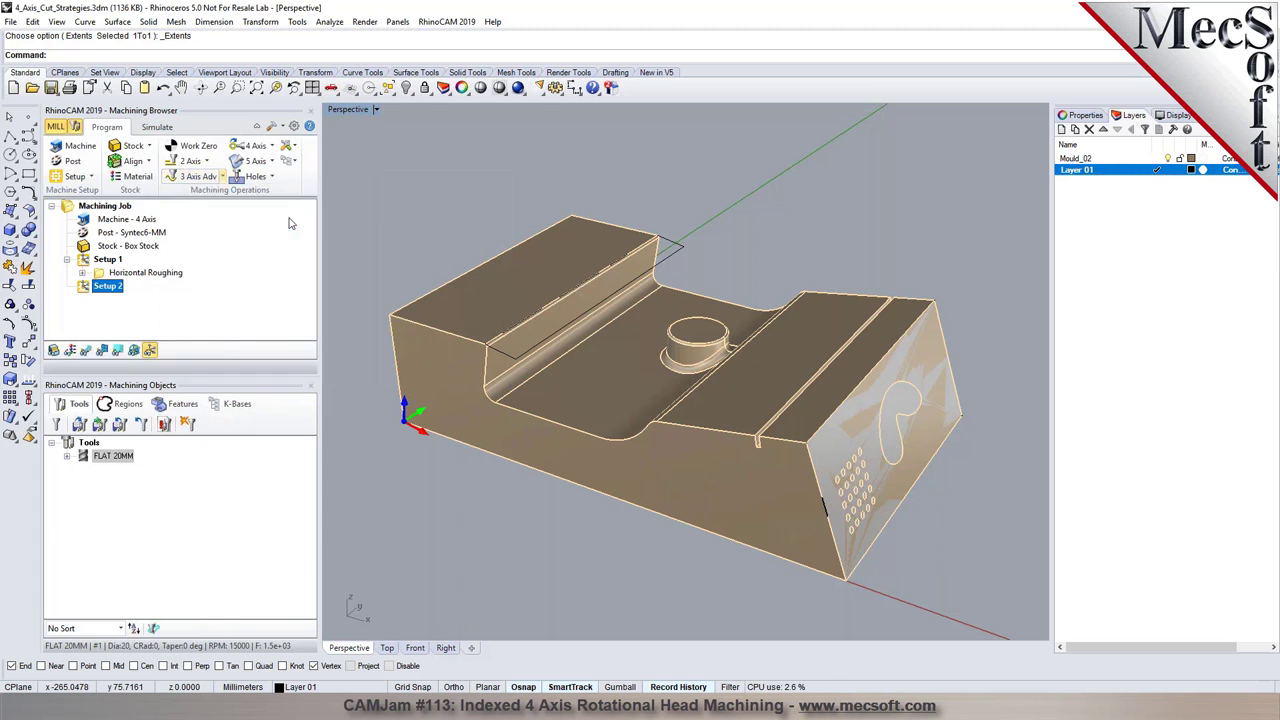
left_click(125, 420)
left_click(520, 366)
key("Return")
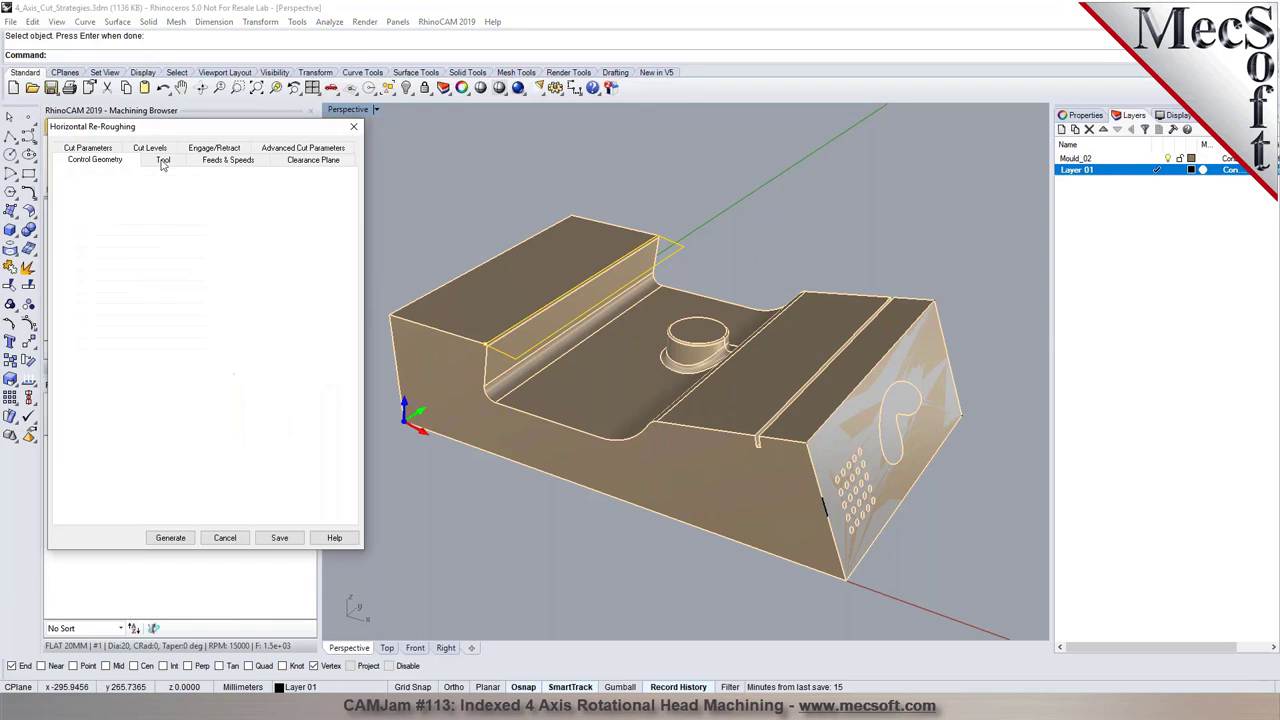
- Check the re-roughing's feeds and clearance plane, and set its inward and outward tolerances to 0.1 and its stock to 0.2
left_click(236, 162)
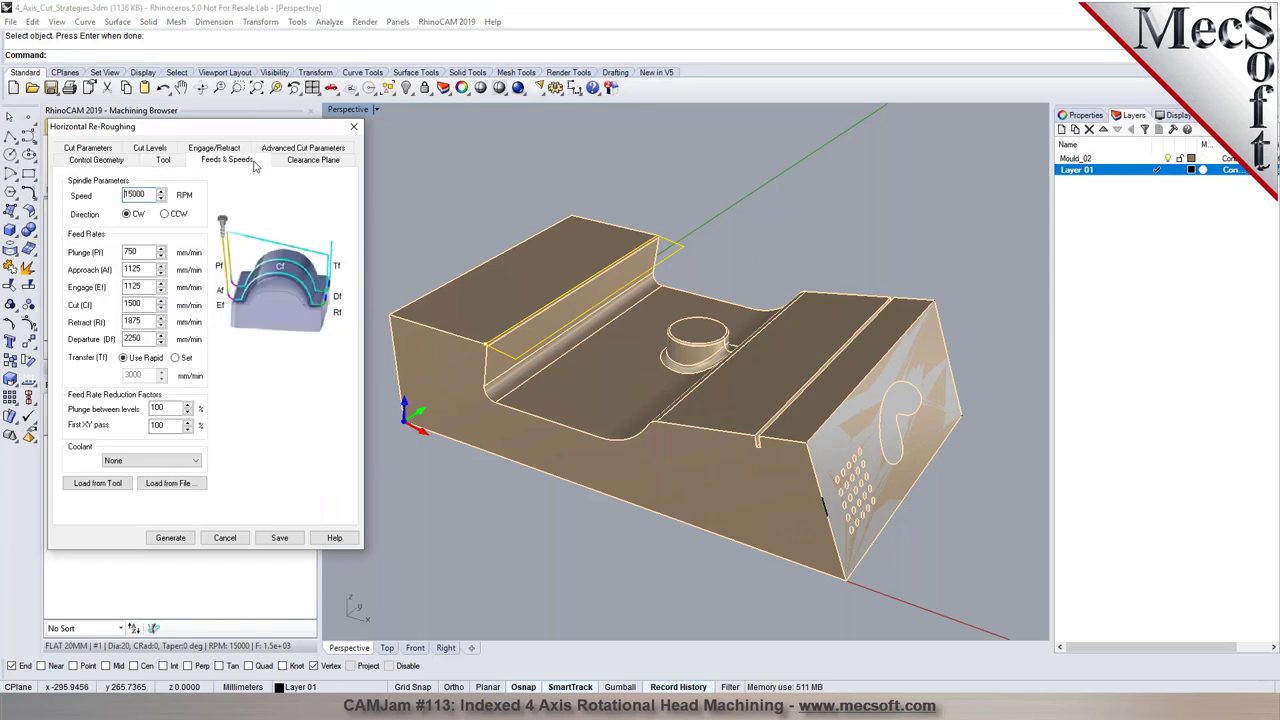
left_click(310, 161)
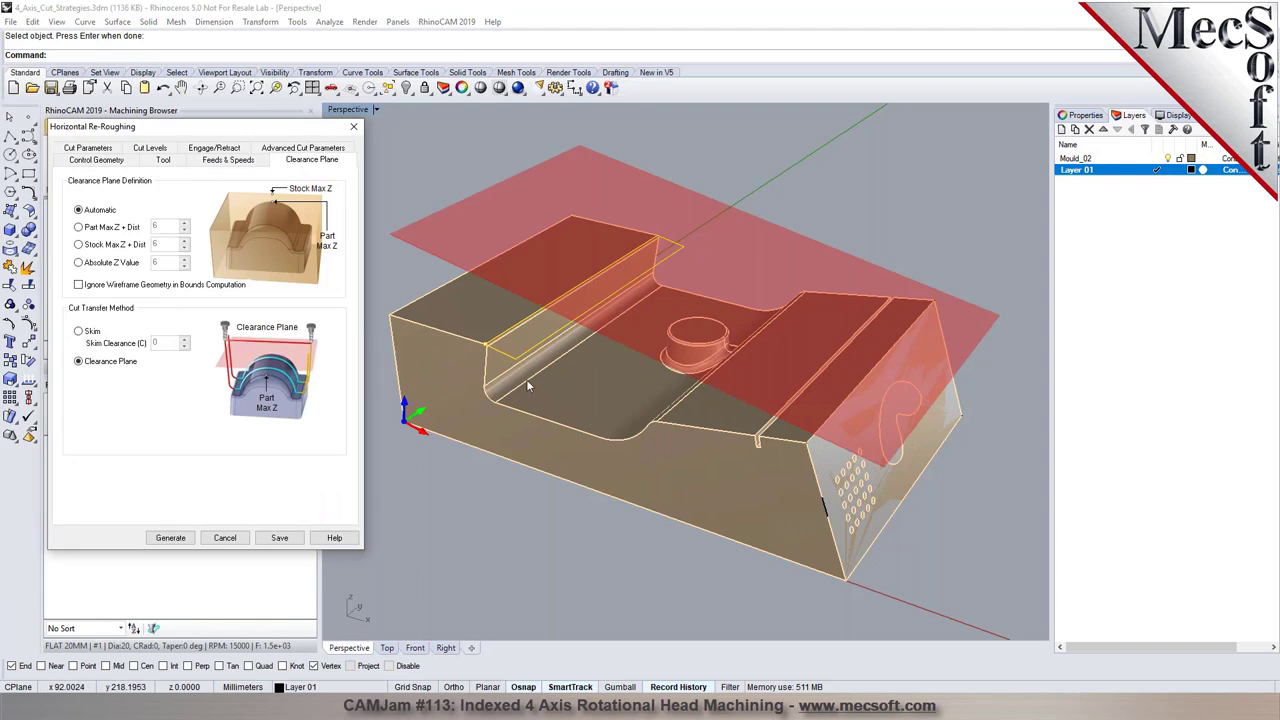
right_click_drag(436, 325, 672, 338)
left_click(74, 147)
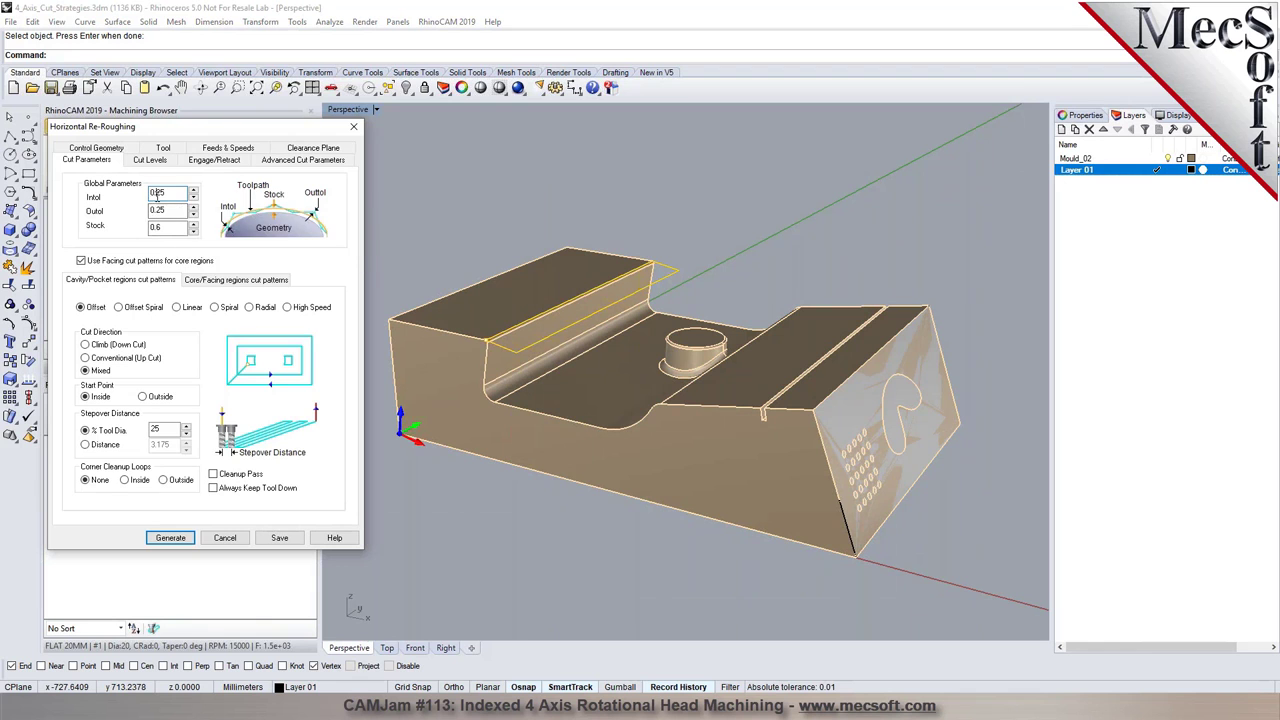
double_click(166, 196)
type("0")
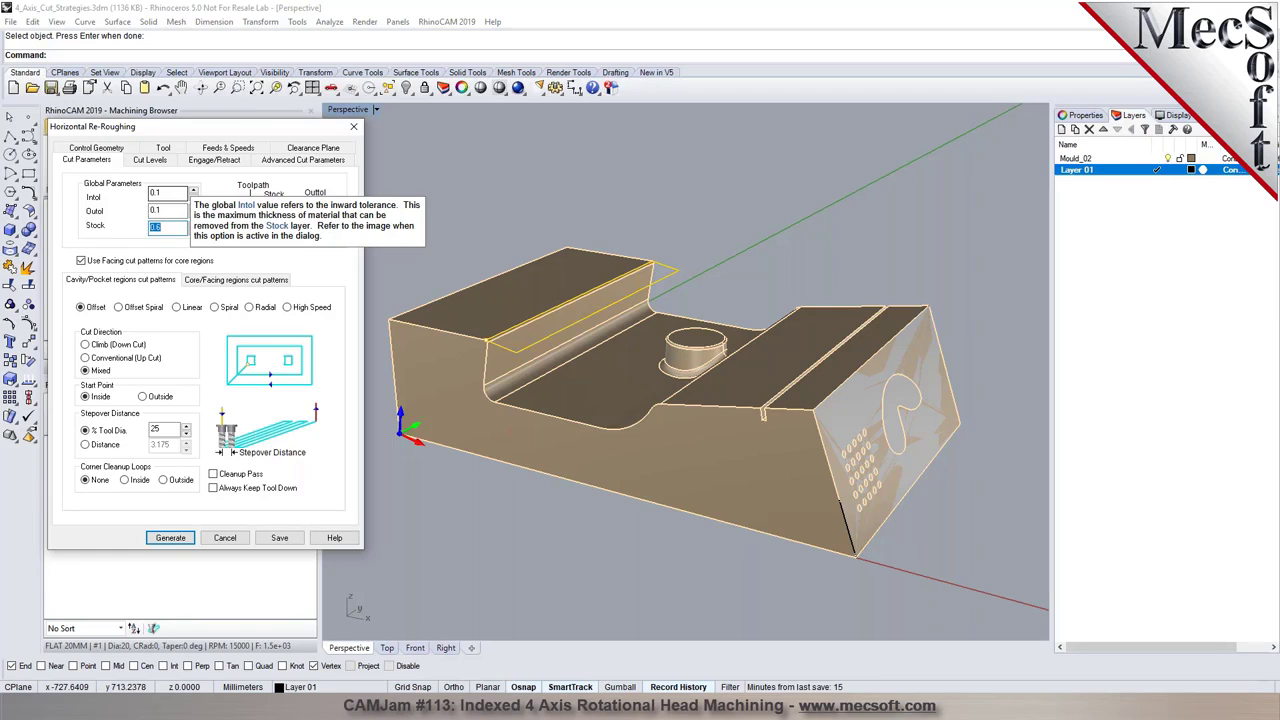
type(".")
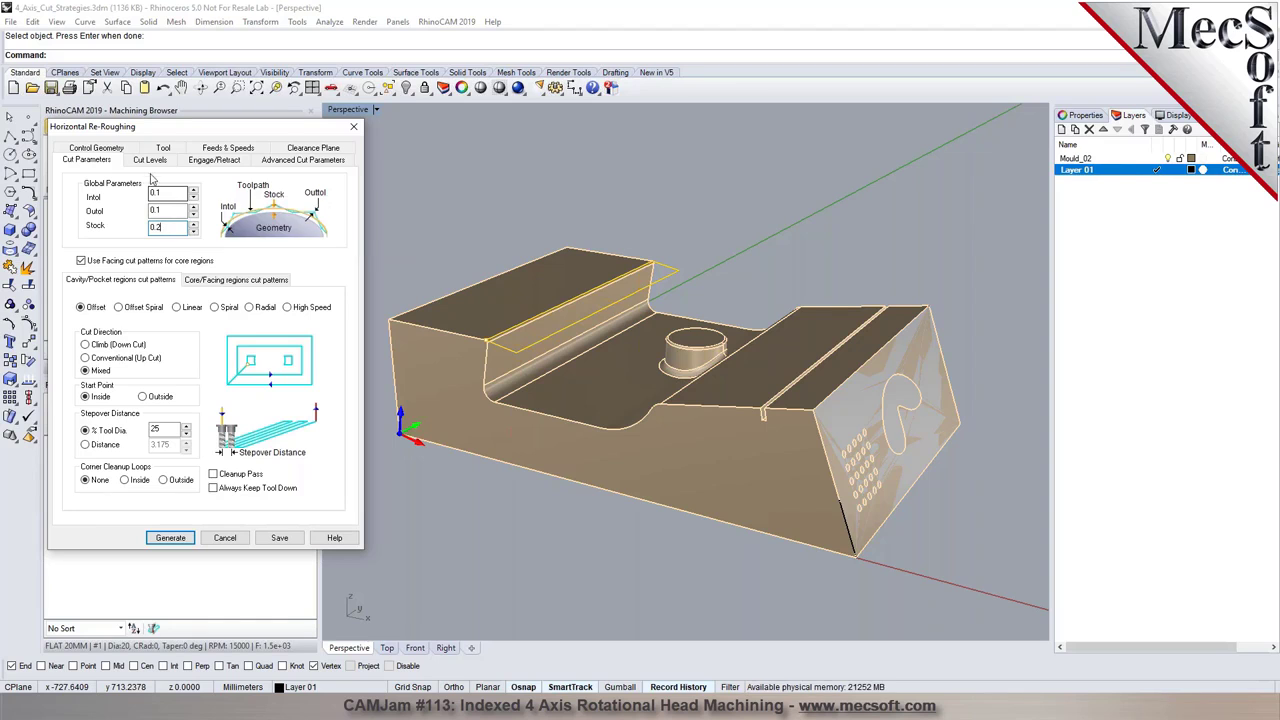
- Check the re-roughing's cut levels and engage/retract settings, and generate its toolpath along the undercut wall
left_click(148, 163)
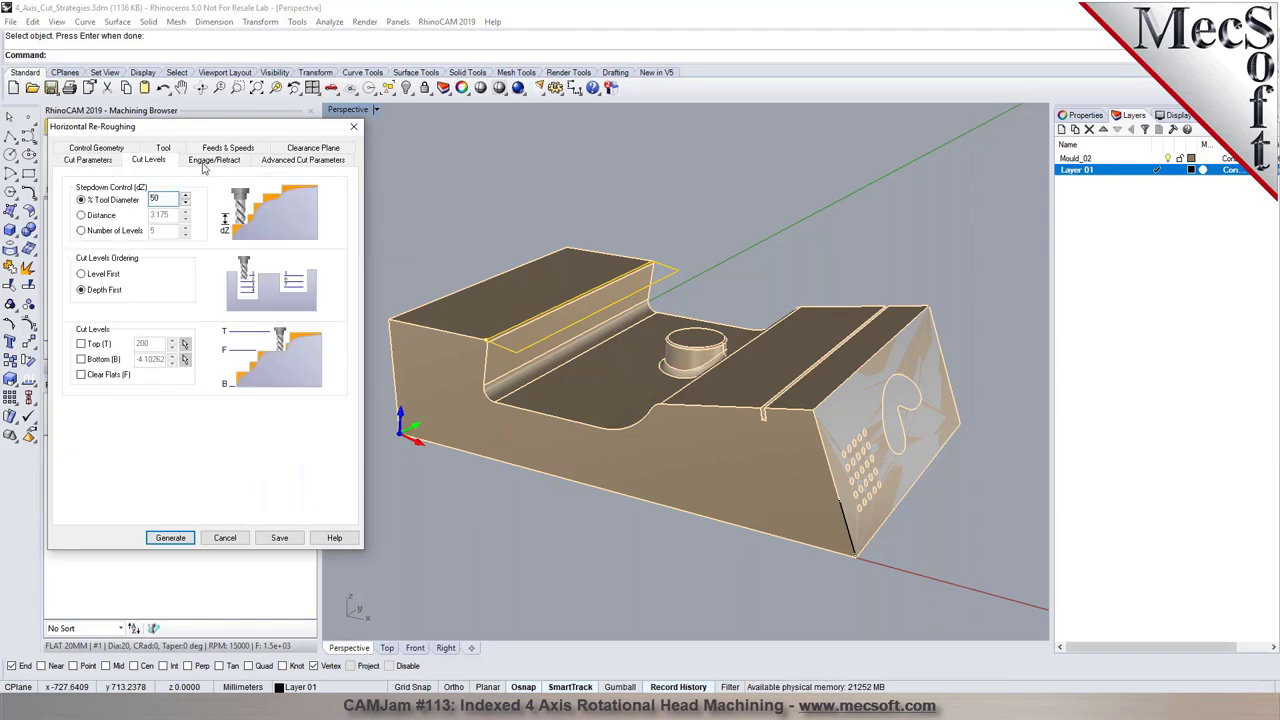
left_click(216, 160)
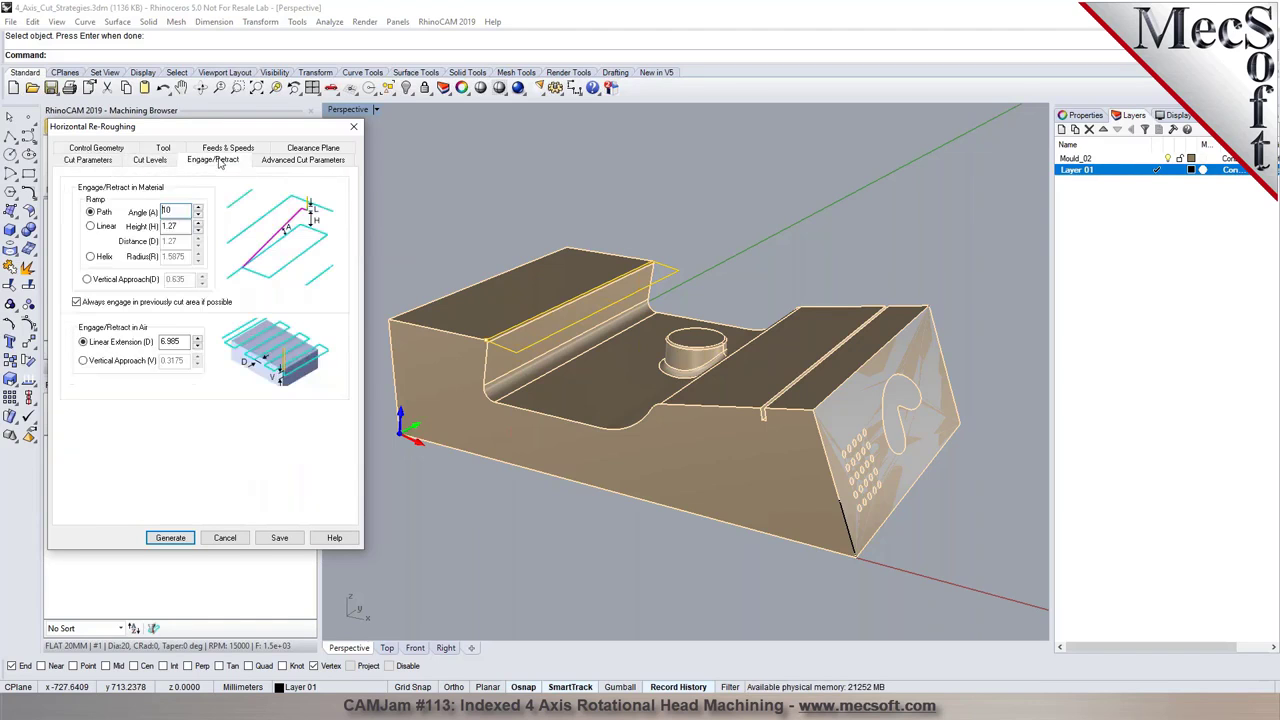
left_click(170, 538)
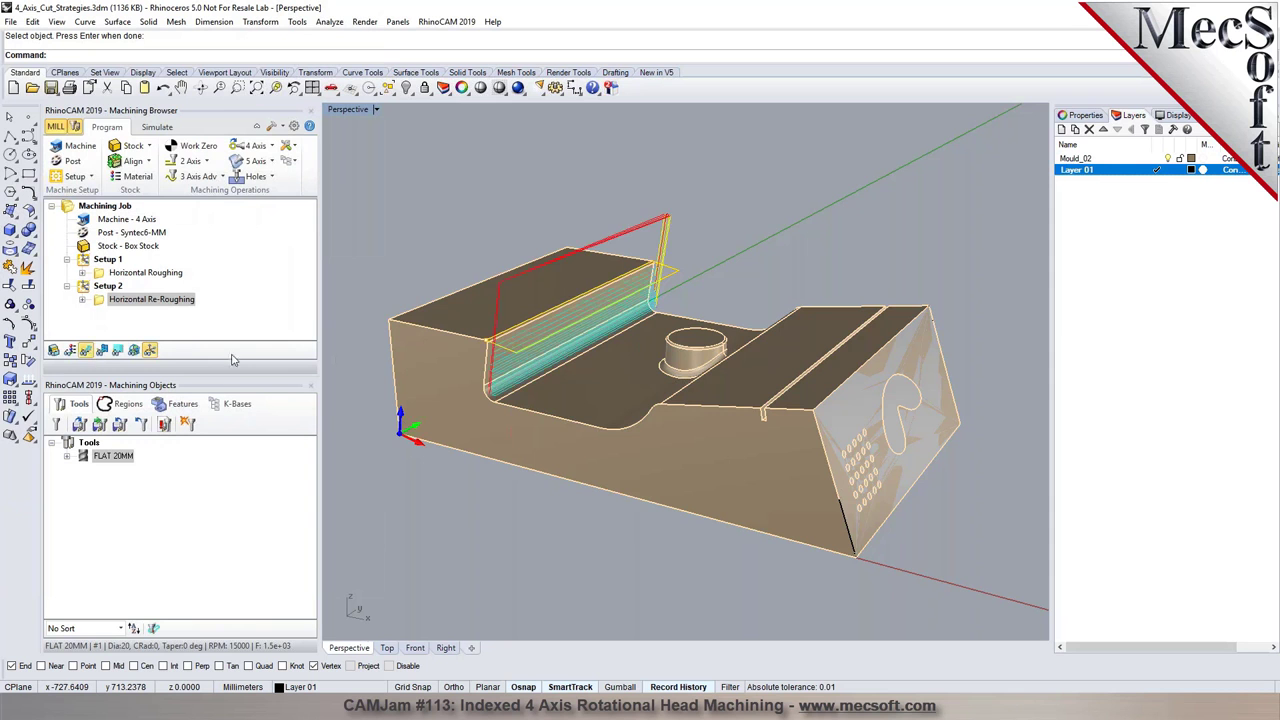
scroll(540, 375, "up", 10)
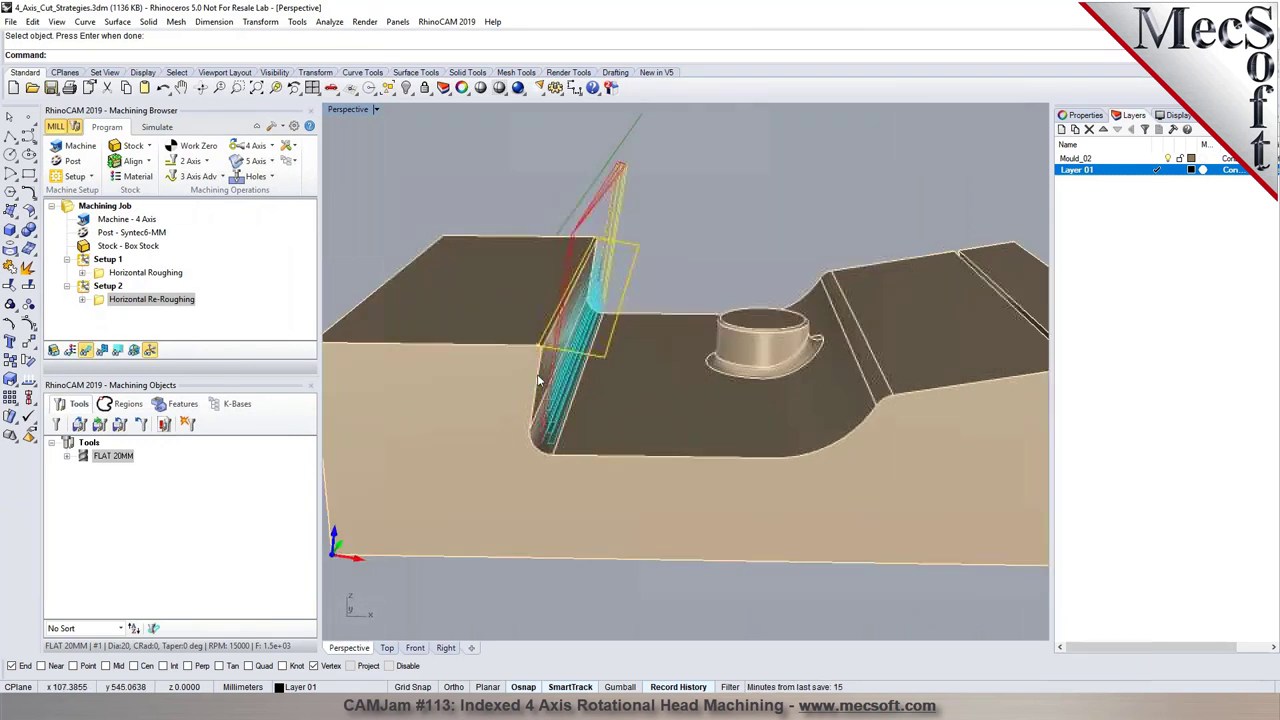
scroll(543, 390, "down", 3)
scroll(543, 390, "up", 3)
- Simulate the Horizontal Re-Roughing operation of Setup 2 on the roughed stock, watching the tilted tool cut the undercut
left_click(156, 127)
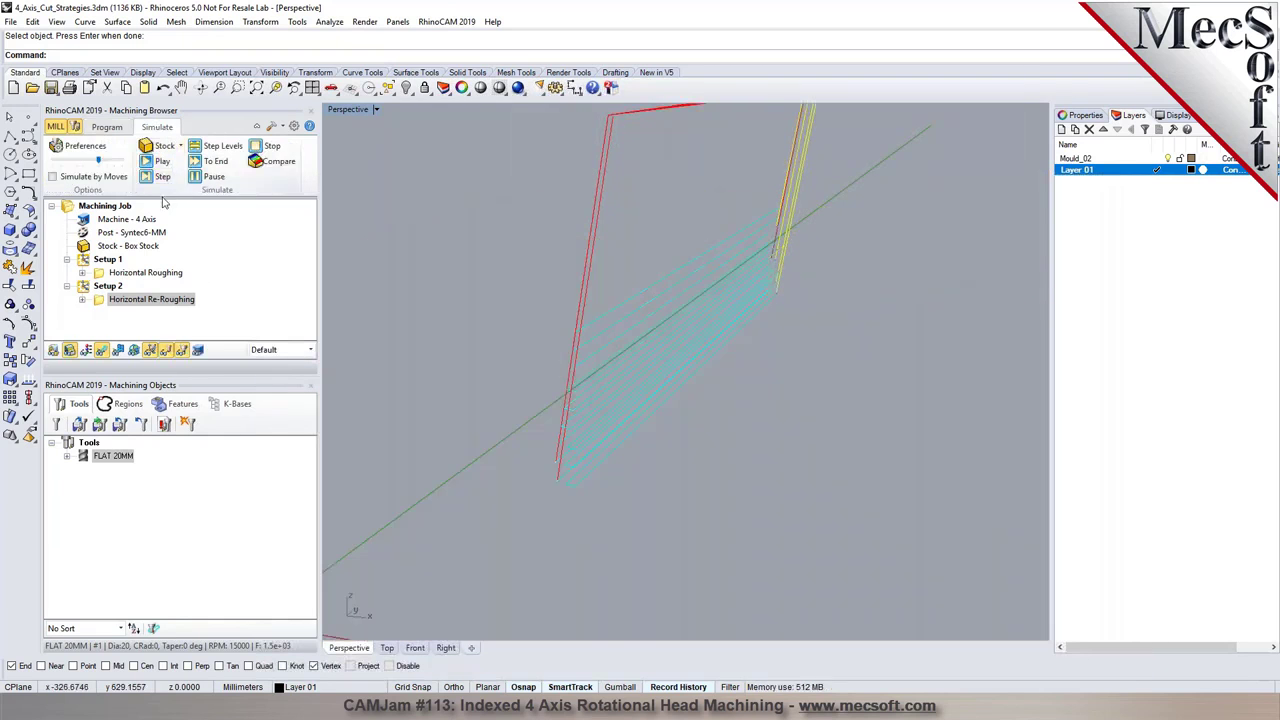
left_click(145, 275)
left_click(150, 299)
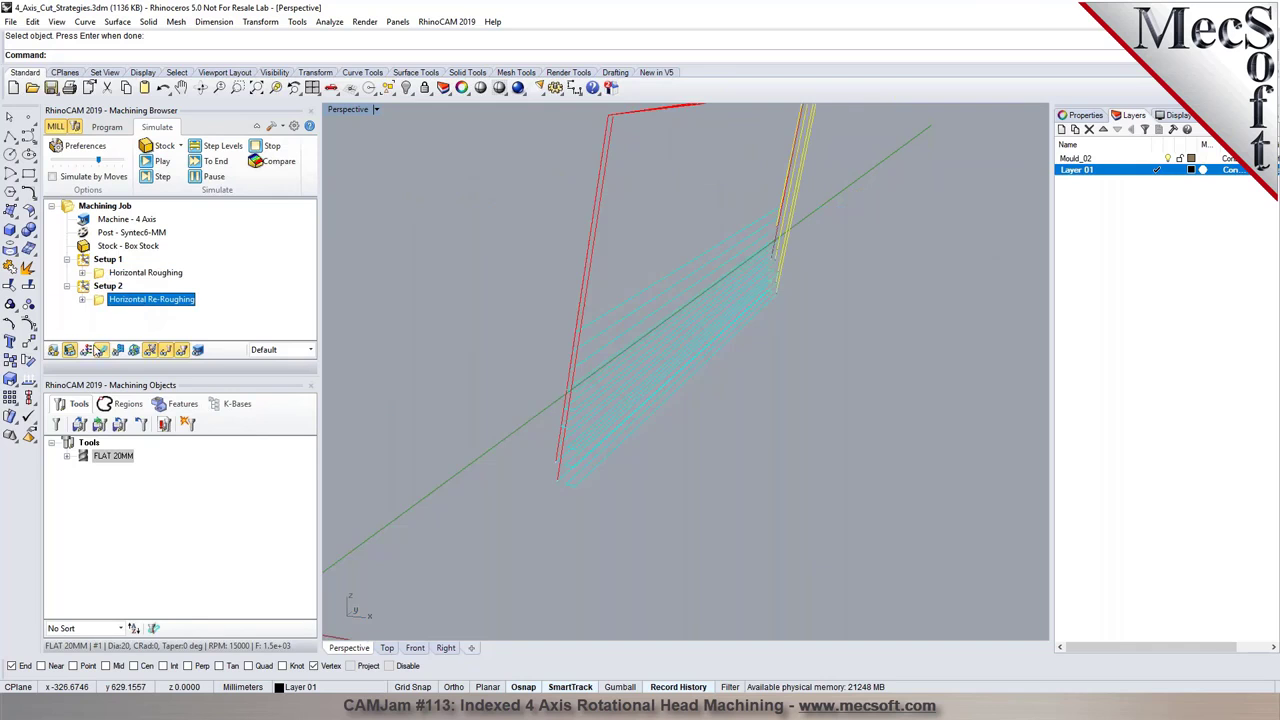
left_click(155, 161)
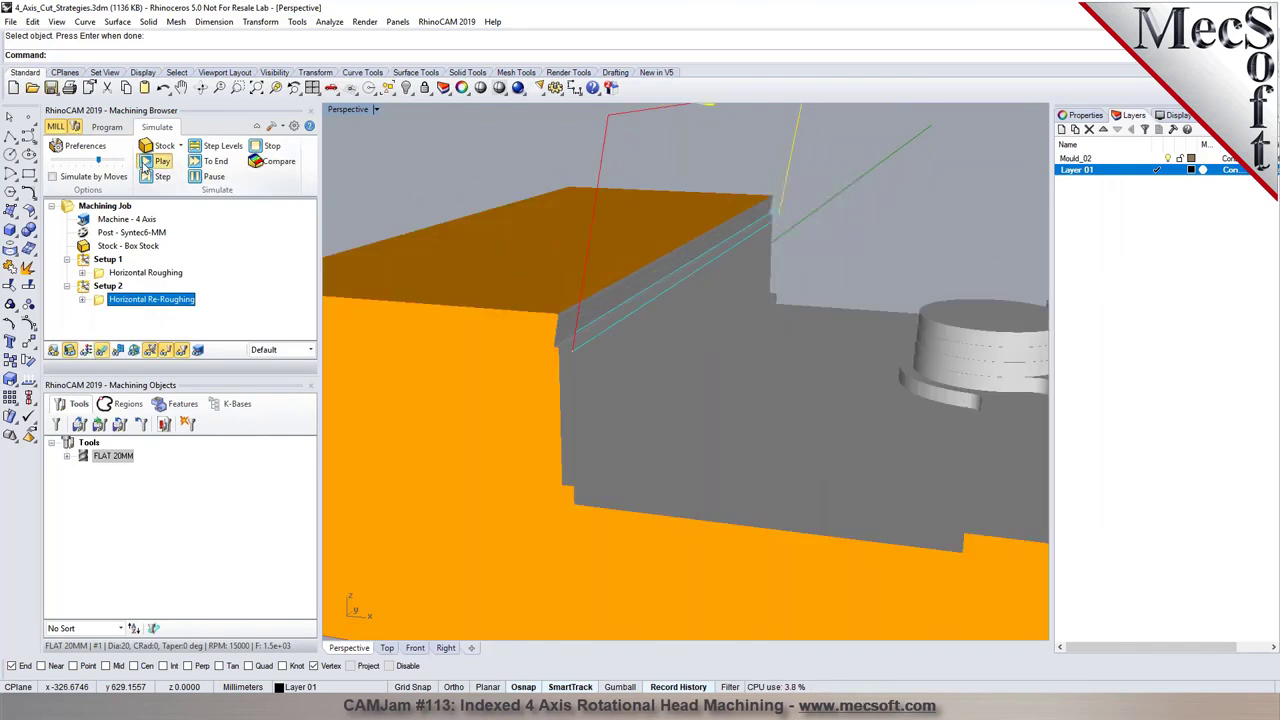
scroll(664, 318, "down", 5)
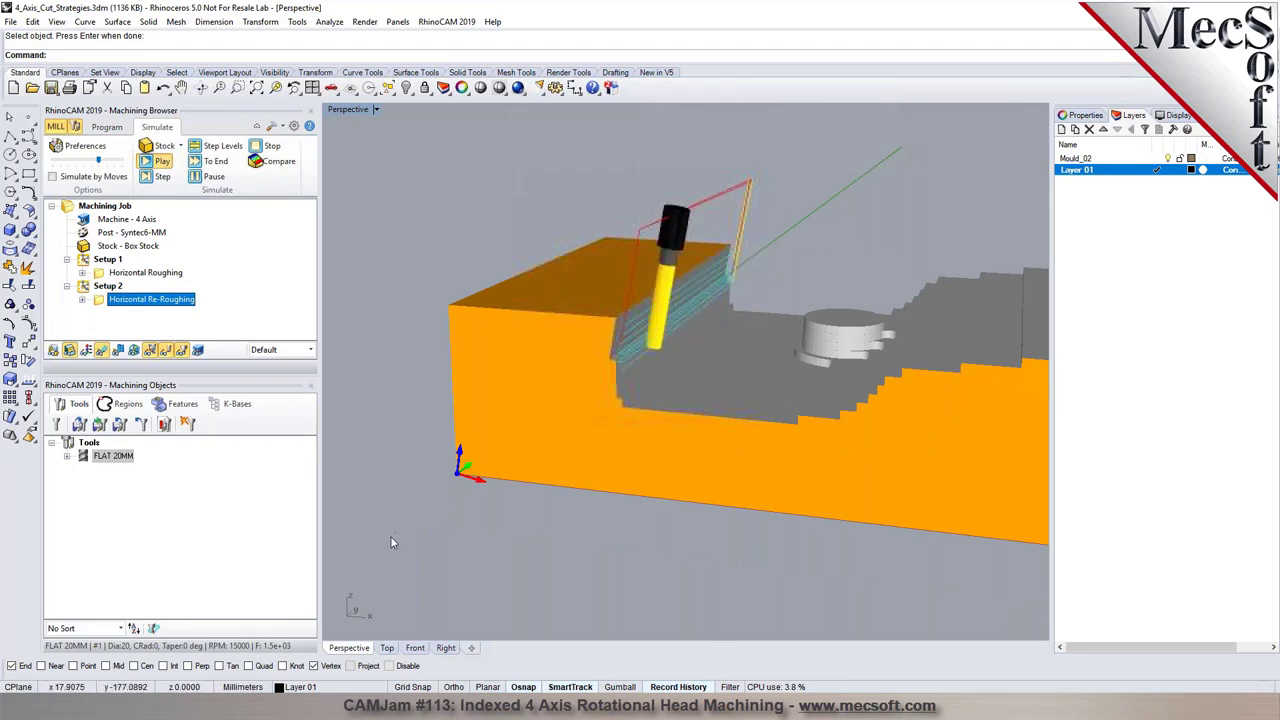
scroll(649, 435, "up", 5)
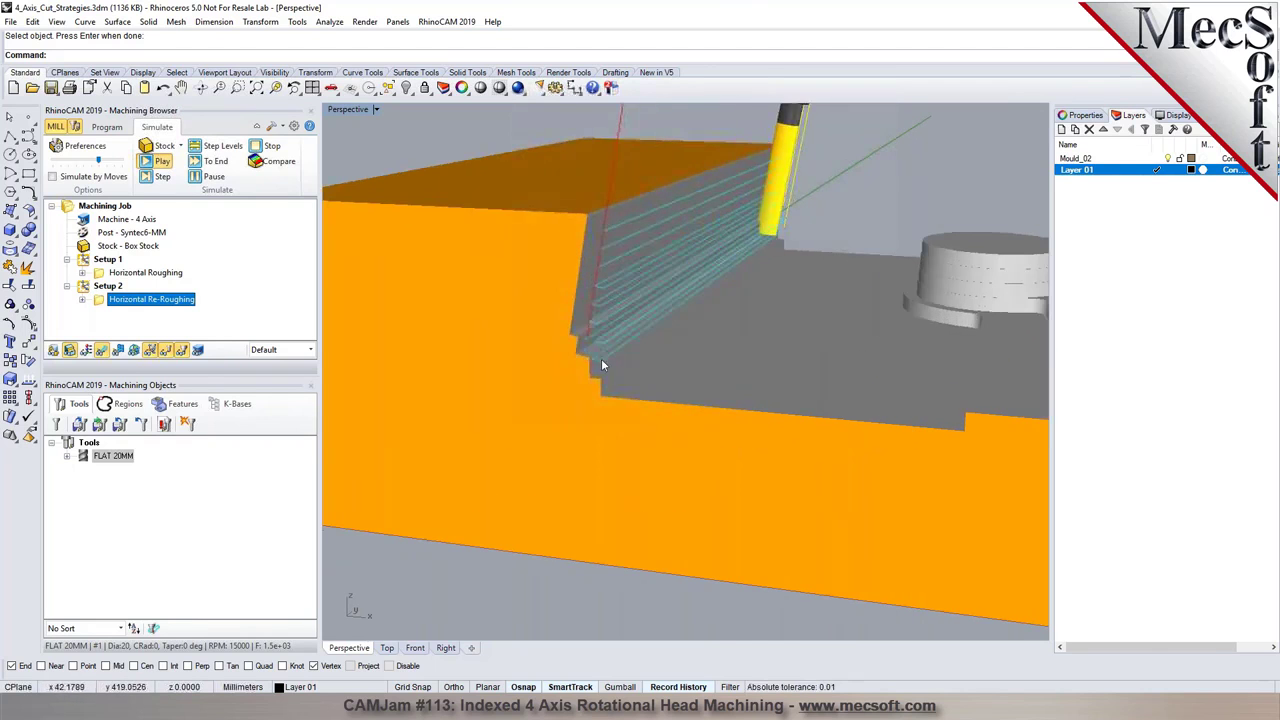
scroll(620, 345, "down", 2)
scroll(630, 352, "down", 2)
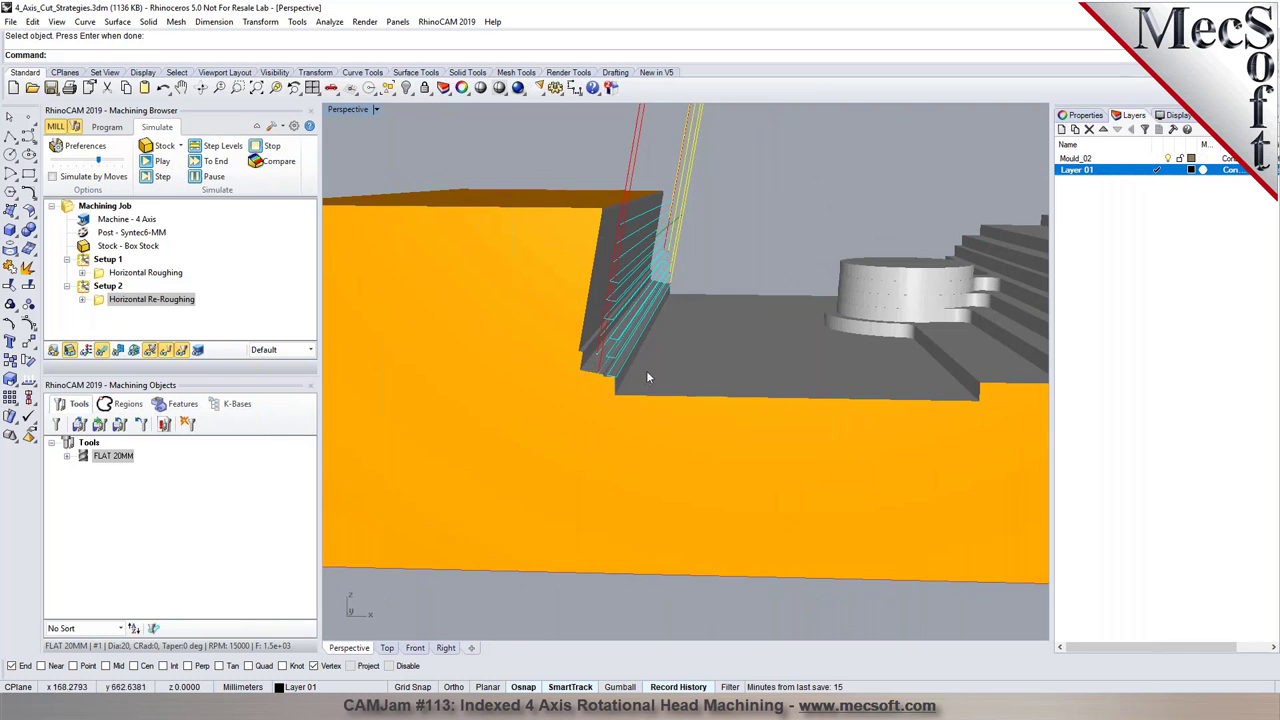
- Examine the simulated stock at the undercut against the Horizontal Roughing and Horizontal Re-Roughing toolpaths
right_click_drag(638, 376, 603, 382)
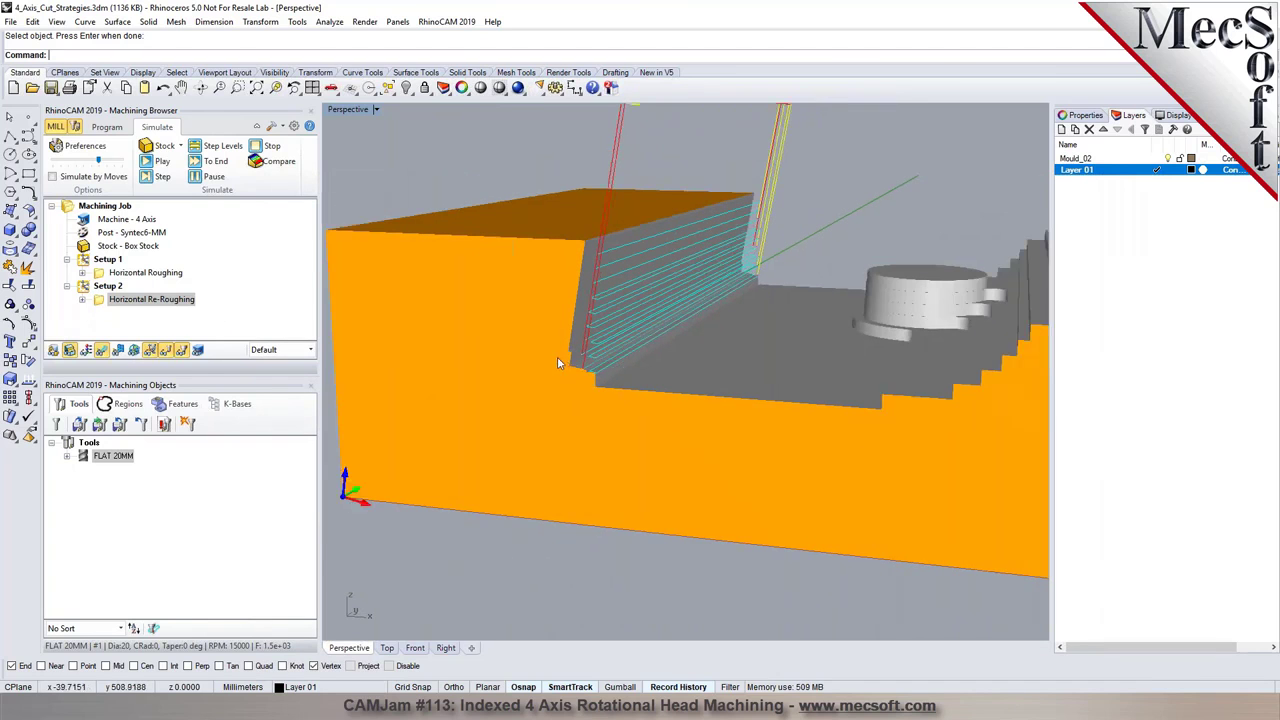
right_click_drag(541, 366, 588, 408)
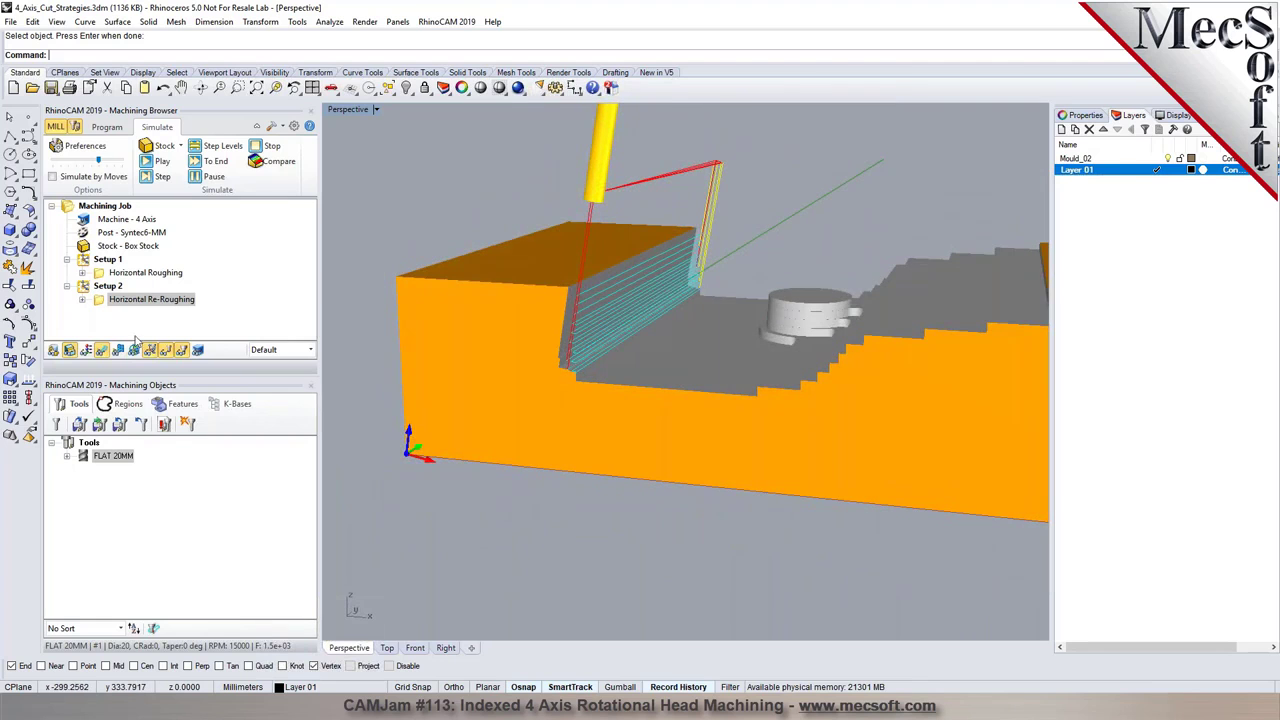
left_click(117, 273)
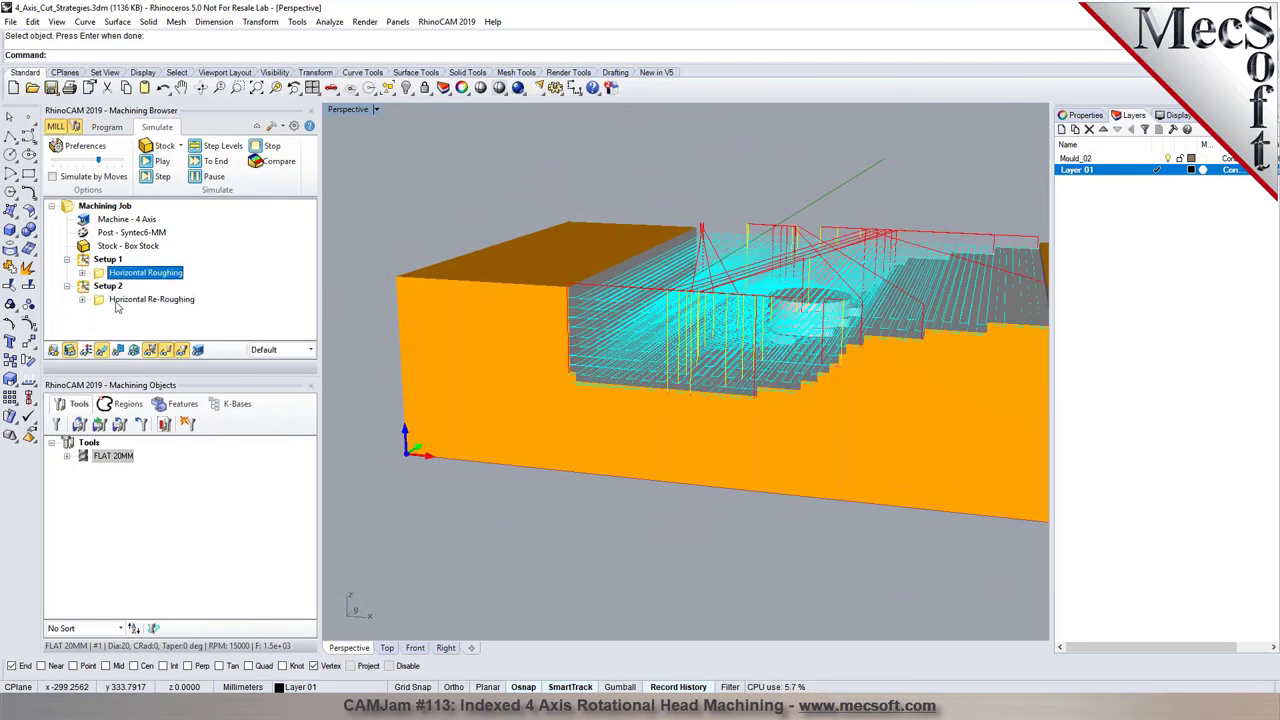
left_click(122, 299)
right_click_drag(591, 304, 618, 310)
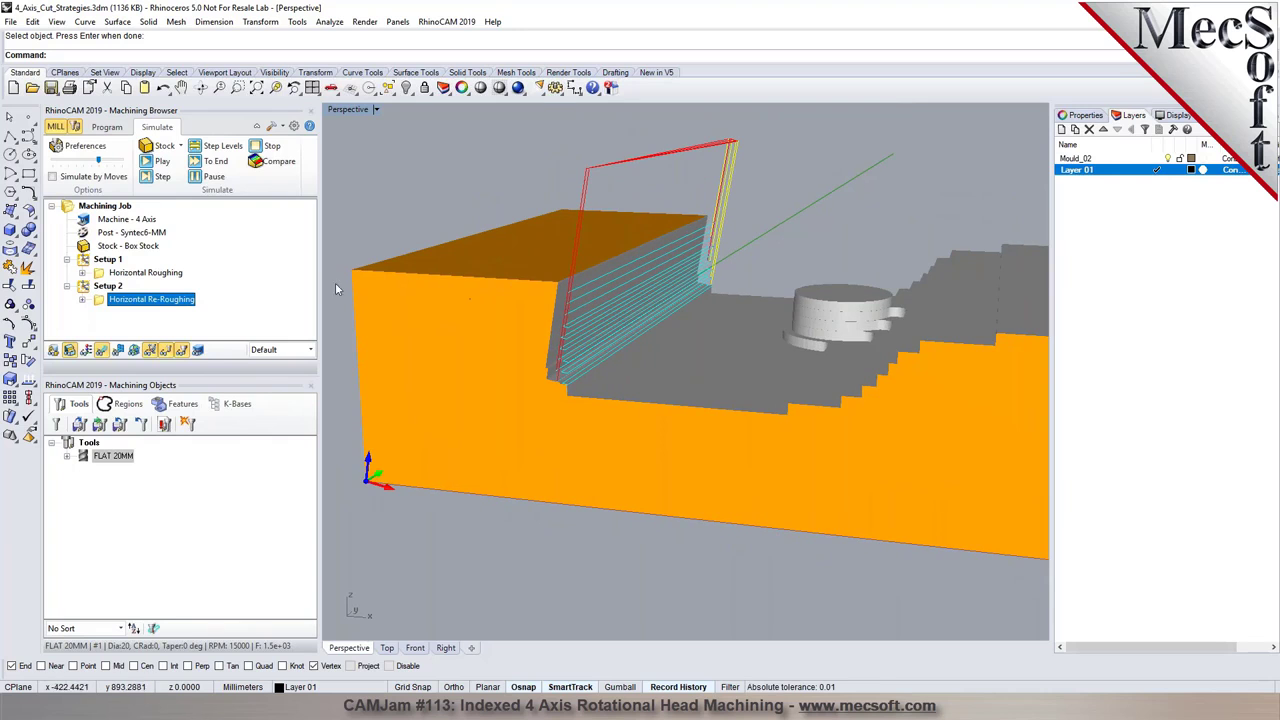
- Return to programming and start a Horizontal Finishing operation under Setup 2, keeping the rectangle over the undercut as its region
left_click(110, 129)
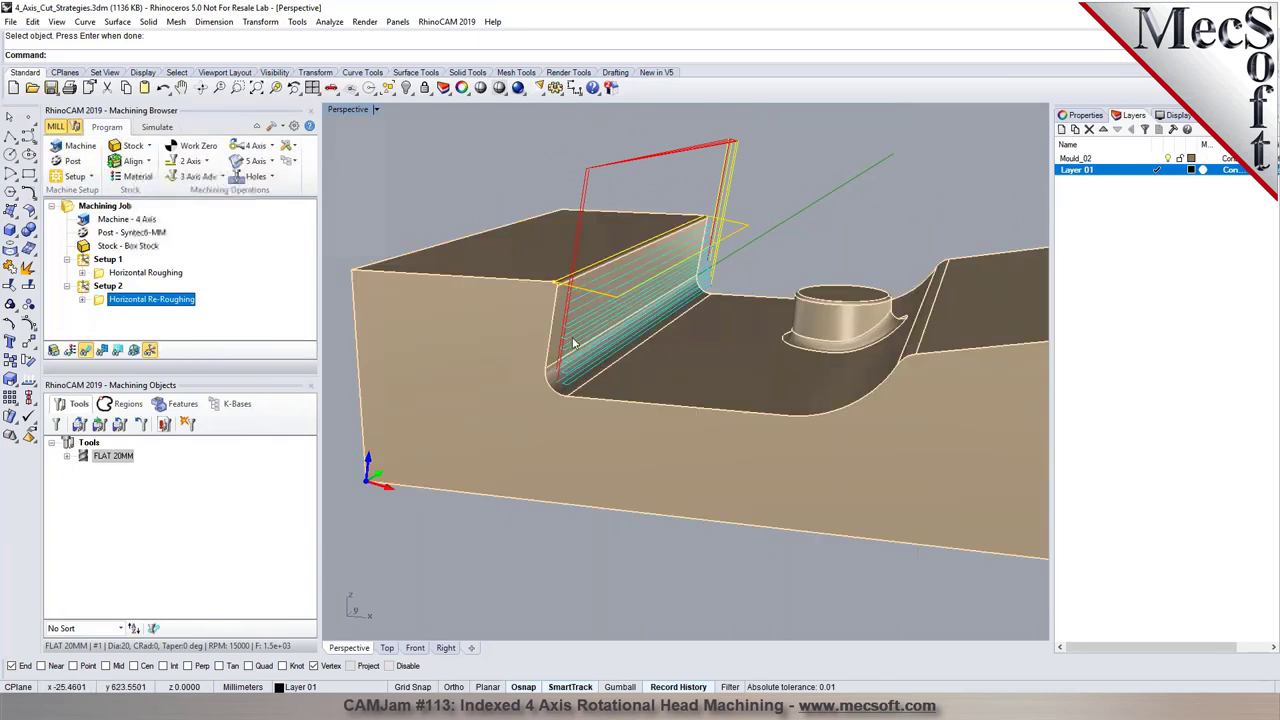
left_click(200, 176)
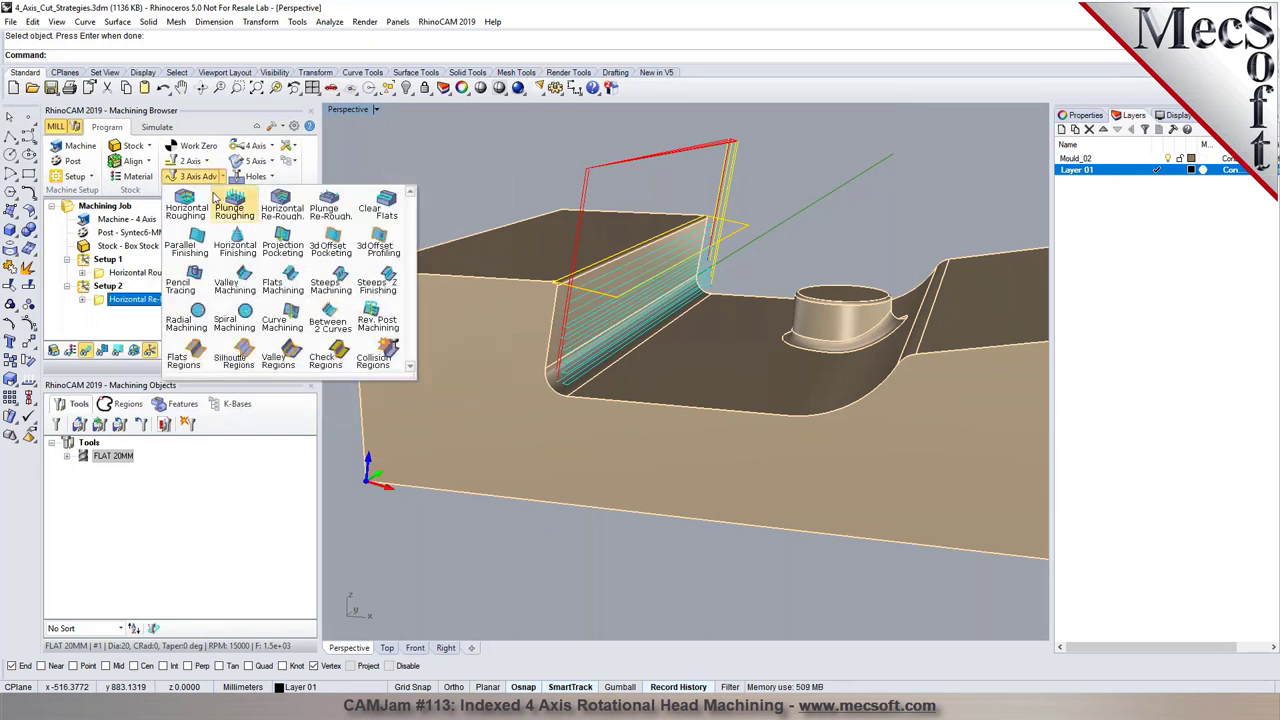
left_click(235, 245)
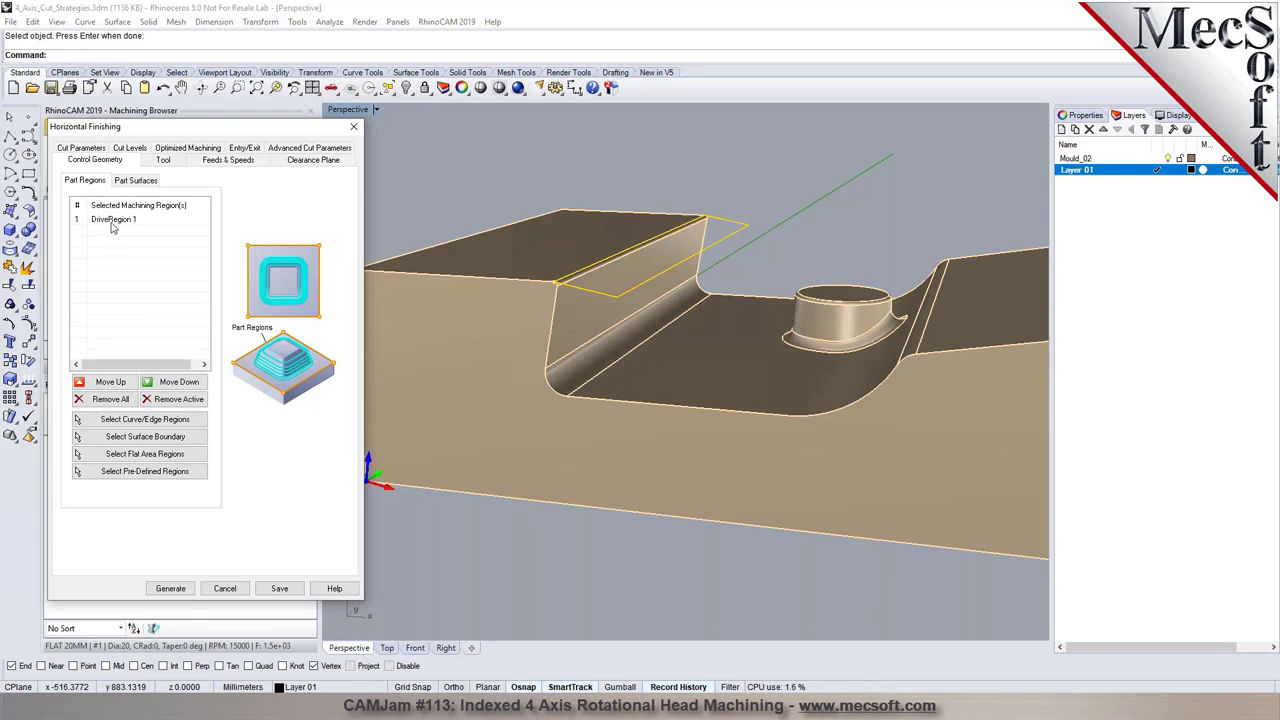
- Define a ball mill for the finishing operation, naming it BALL 20 and setting its tool diameter to 20 mm
left_click(161, 161)
left_click(243, 462)
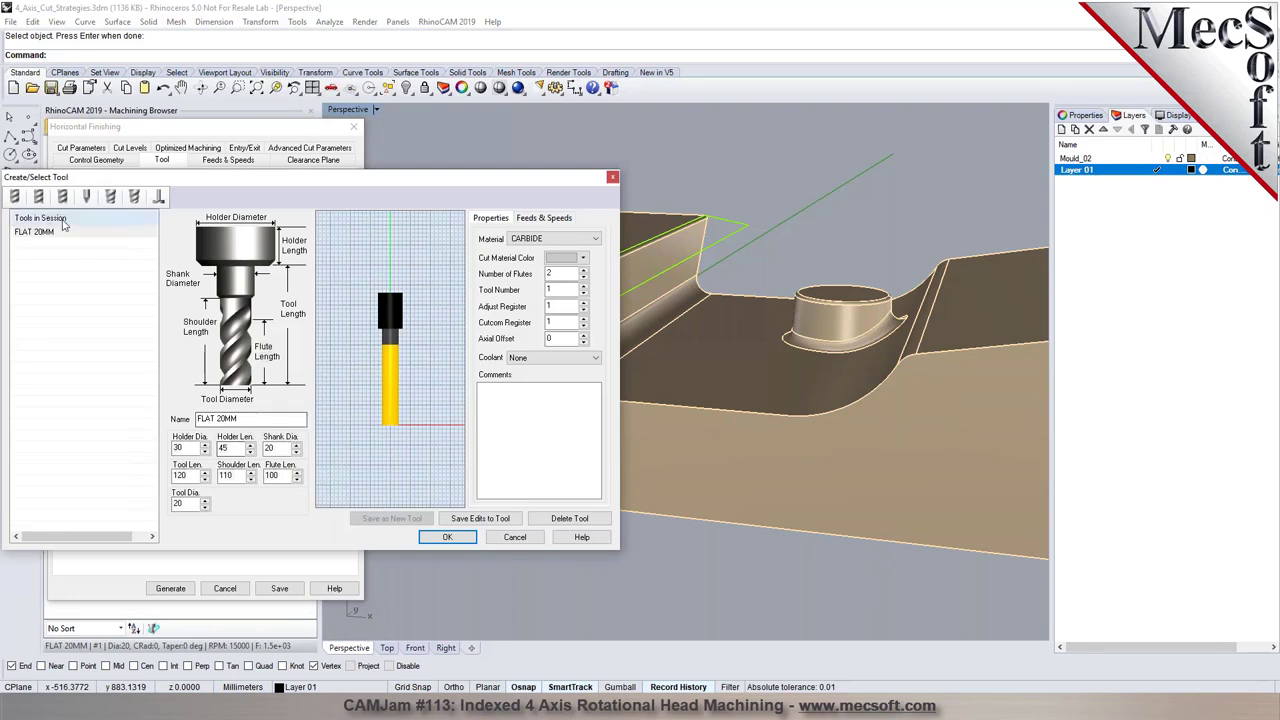
double_click(233, 419)
type("BALL")
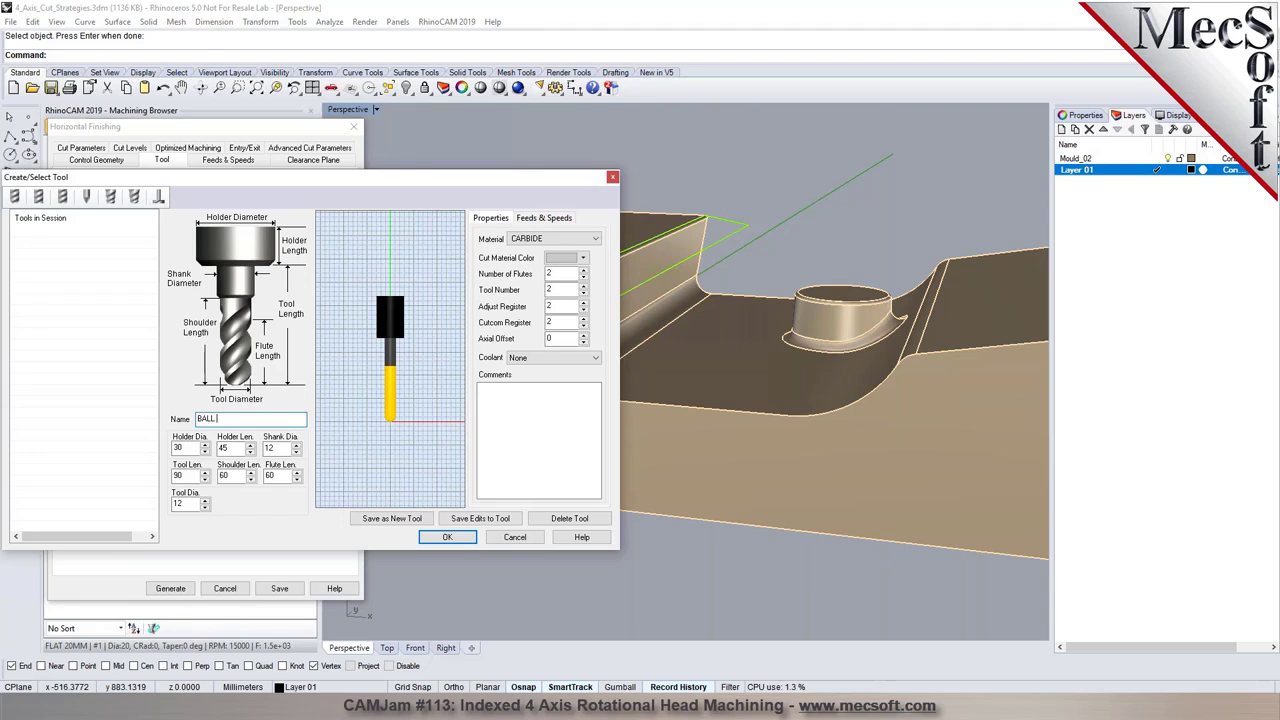
double_click(185, 503)
type("20")
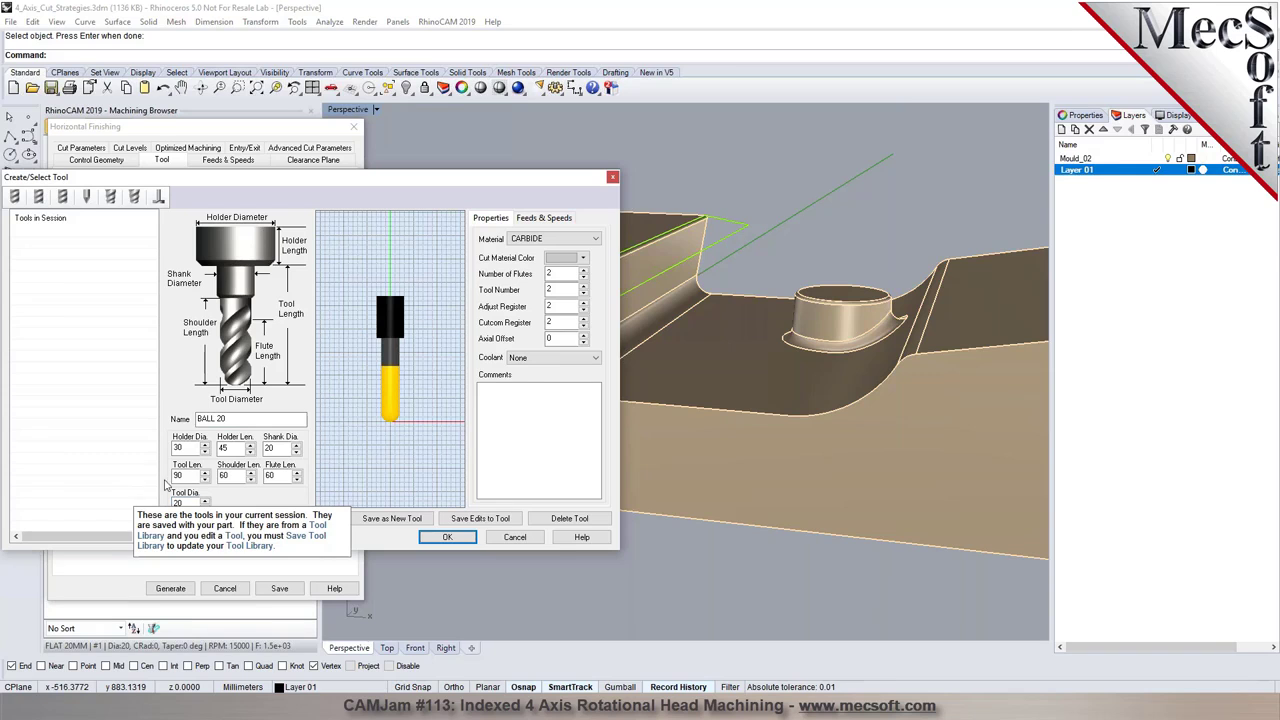
- Set the ball mill's tool length to 120, shoulder length to 110 and flute length to 100, and save it as the finishing tool
double_click(185, 476)
type("12")
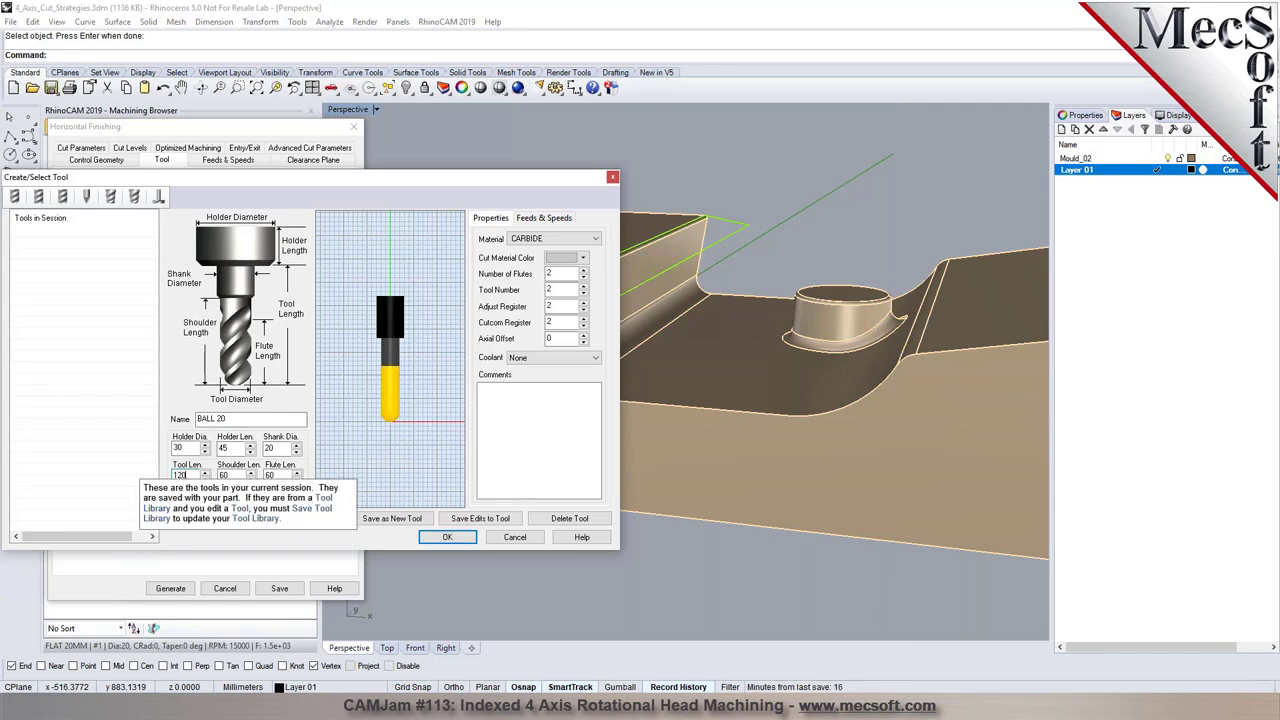
type("0")
key("Tab")
type("110")
key("Tab")
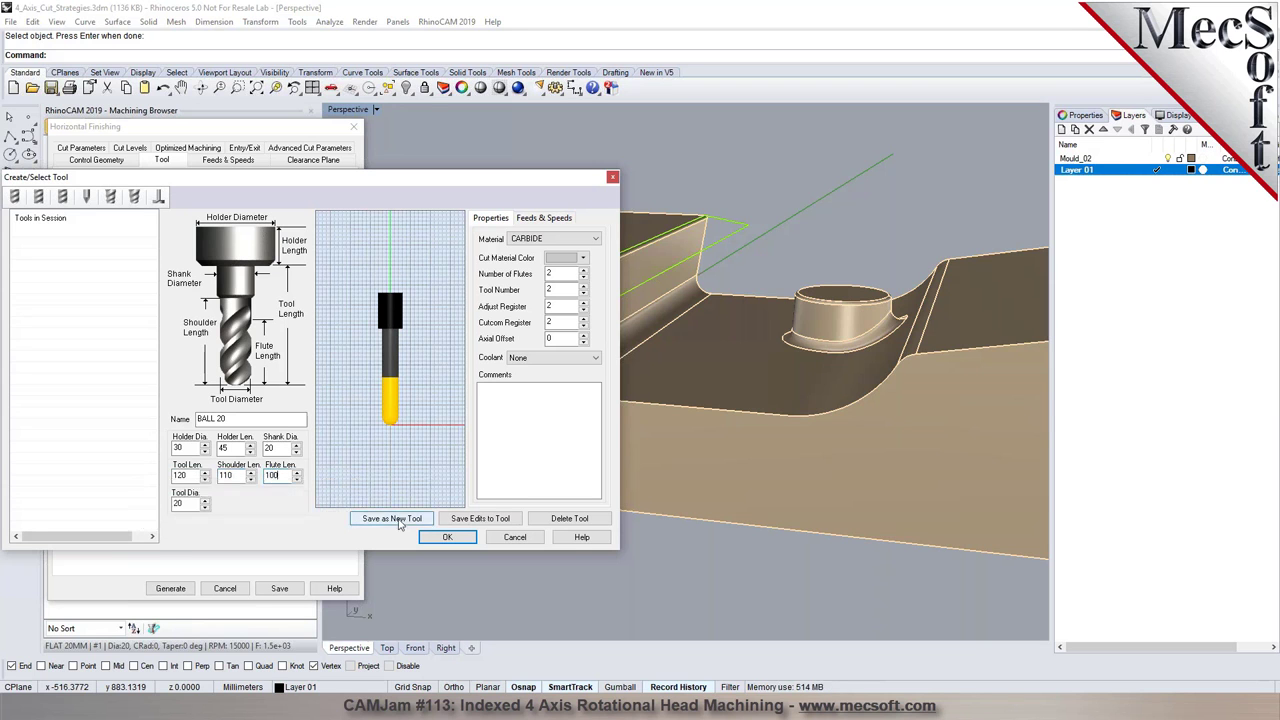
key("Tab")
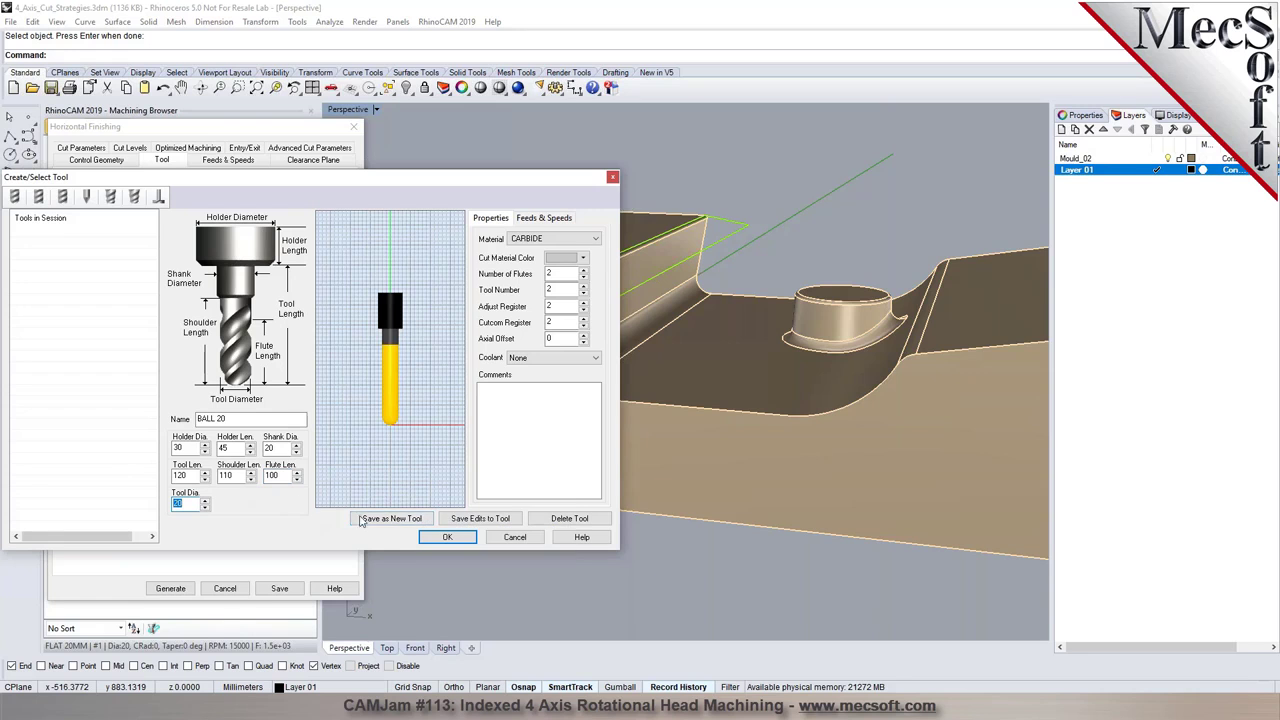
left_click(396, 519)
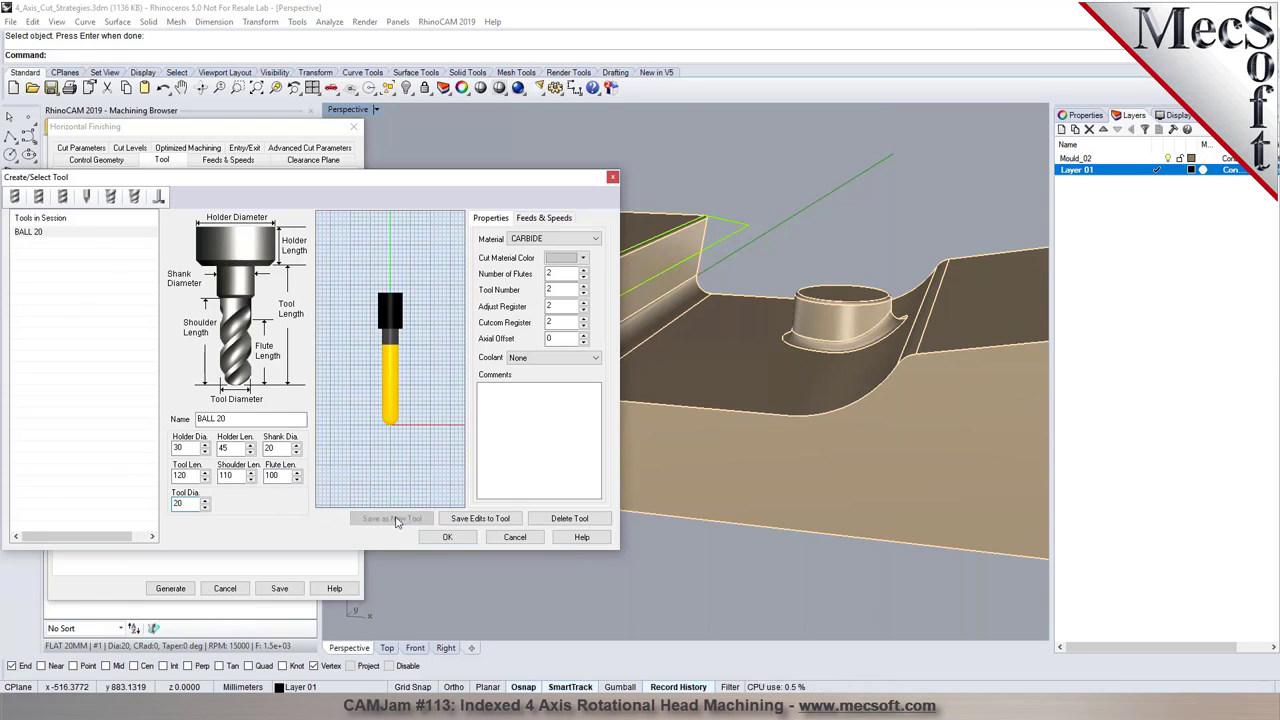
left_click(446, 538)
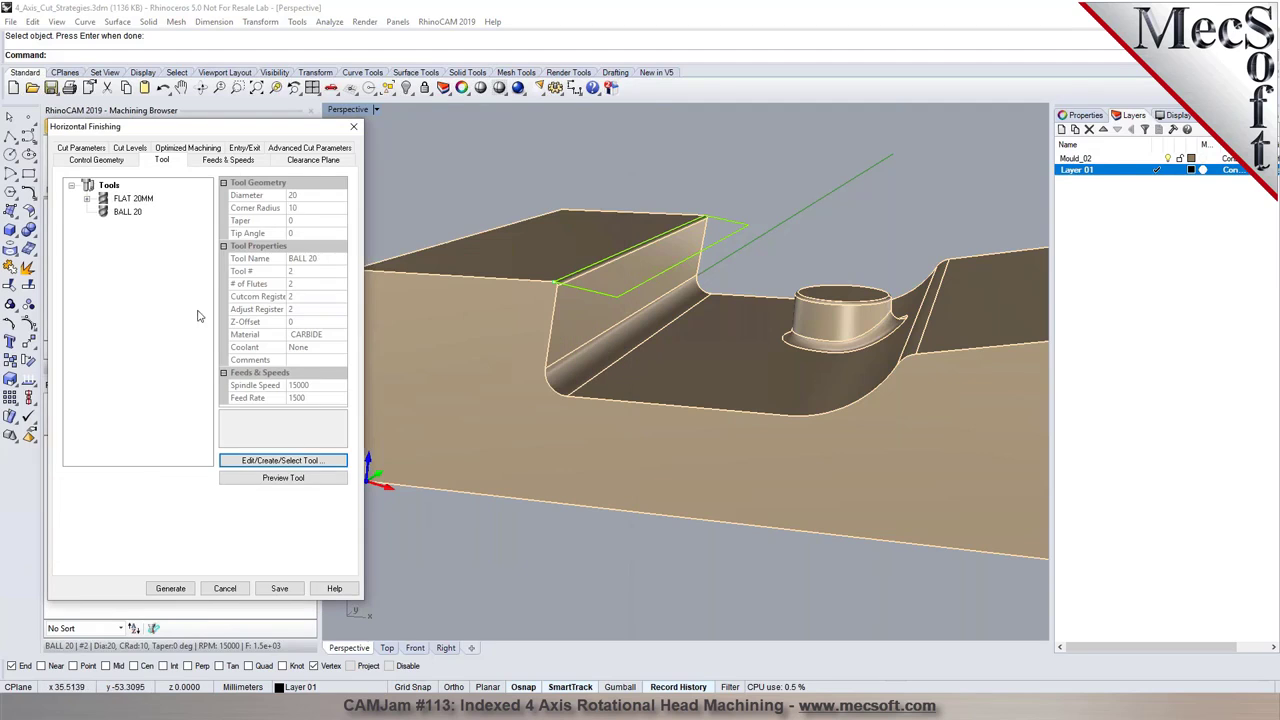
left_click(126, 212)
- Check the finishing operation's feeds, clearance plane and cut parameters, and set its stepdown by distance to 3 mm
left_click(215, 164)
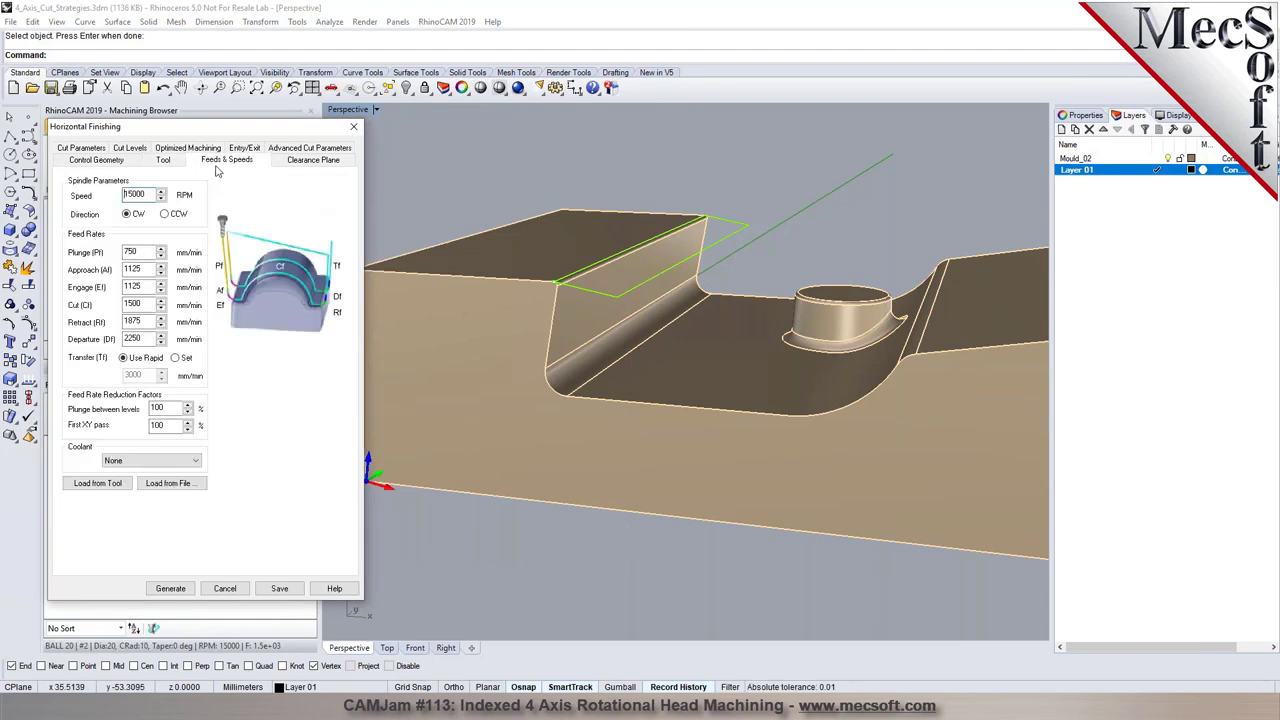
left_click(313, 161)
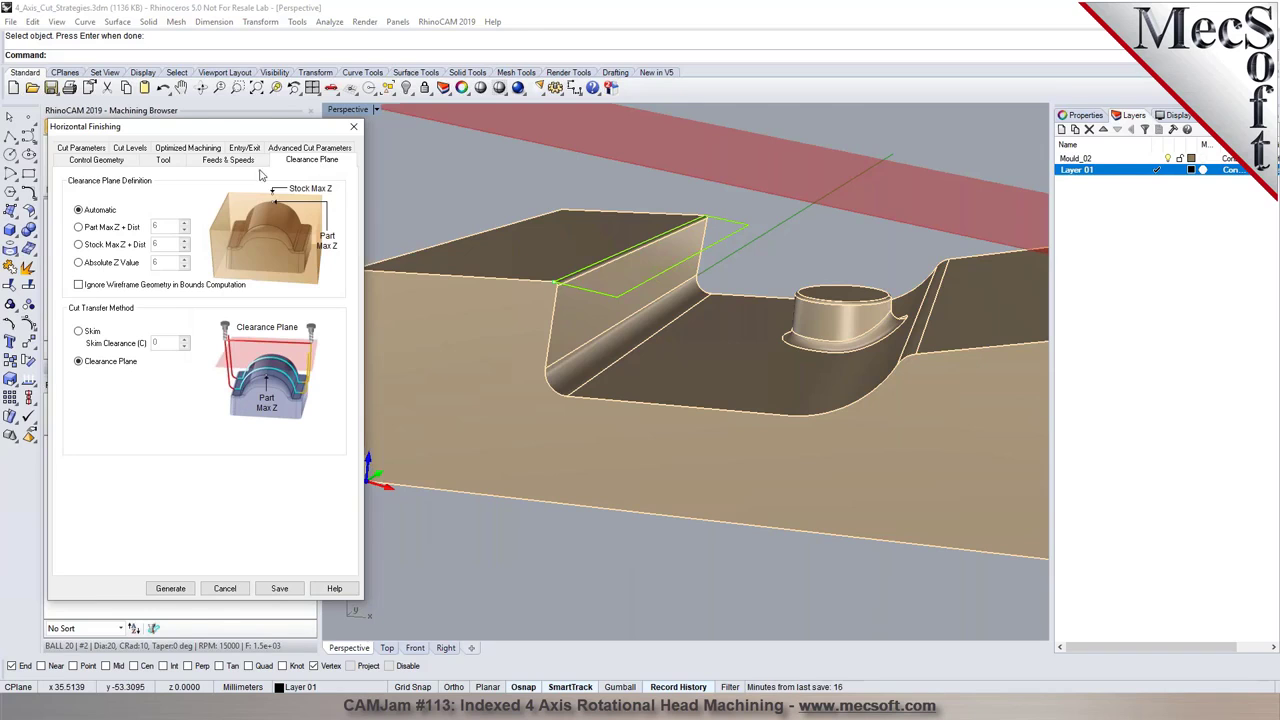
left_click(100, 149)
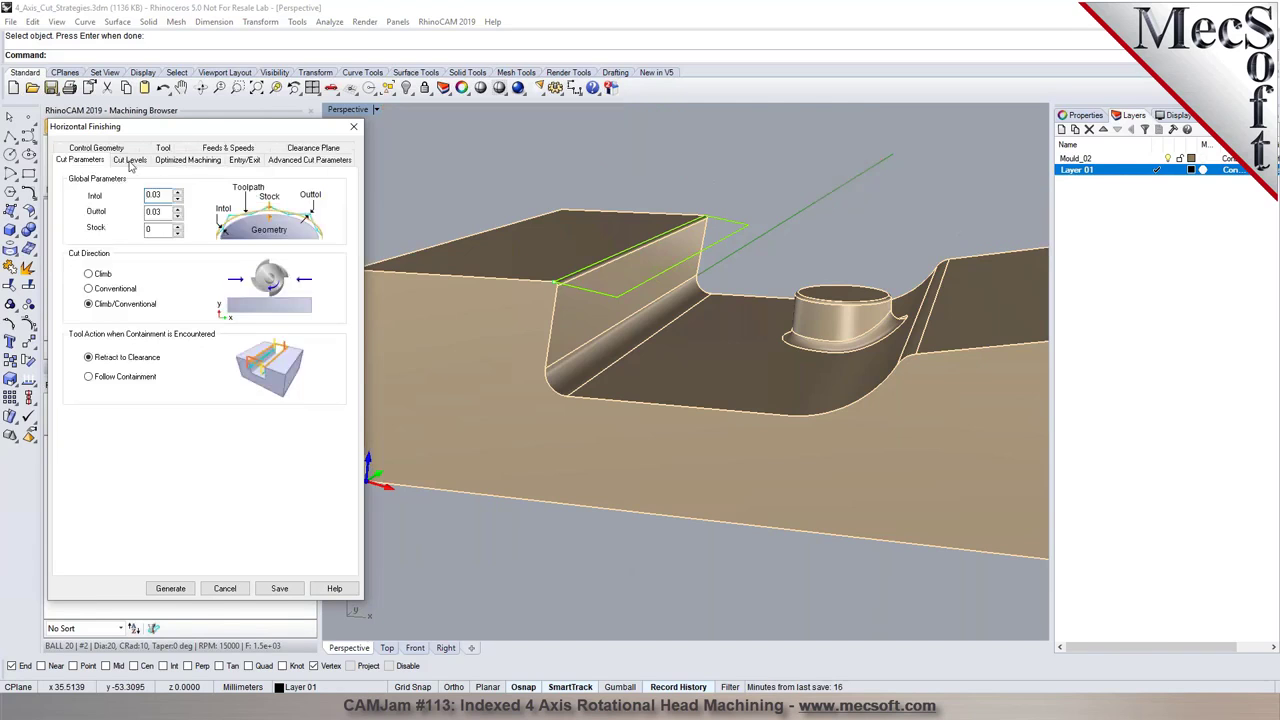
left_click(131, 161)
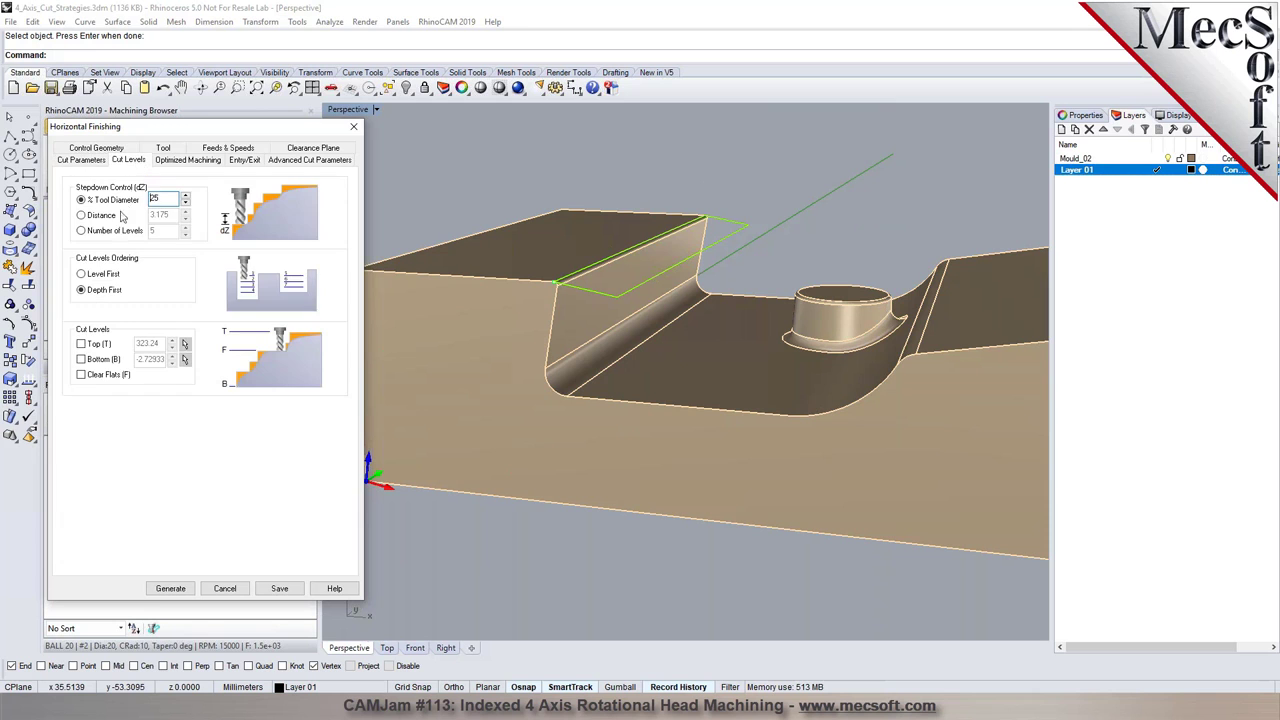
left_click(103, 217)
left_click(99, 202)
left_click(90, 219)
type("3")
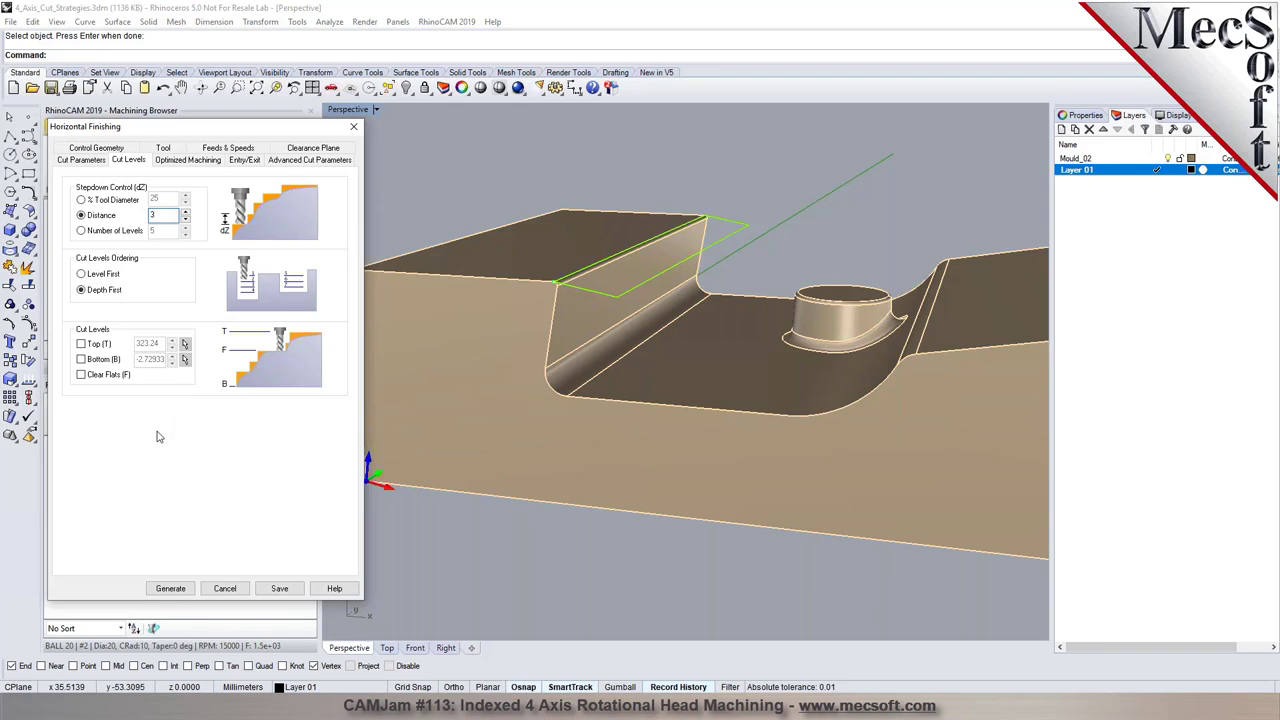
- Generate the Horizontal Finishing toolpath and simulate it, checking the tilted ball mill from the front before returning to programming
left_click(171, 589)
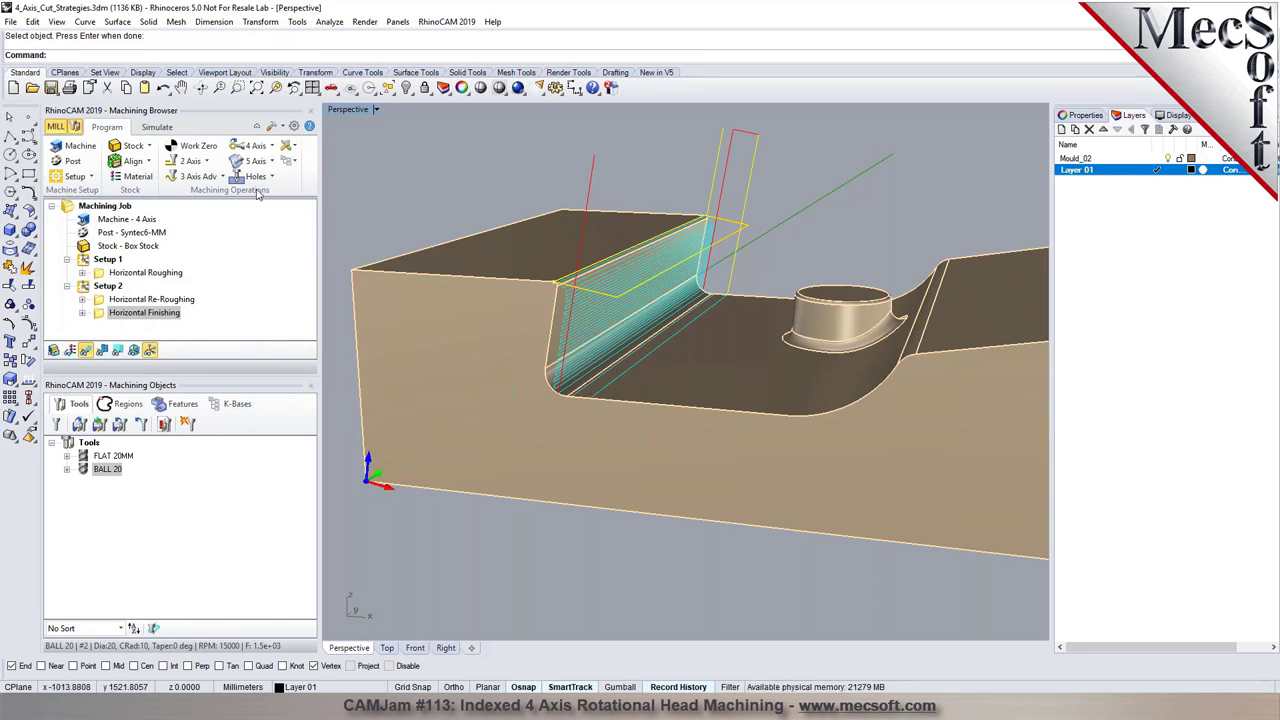
left_click(160, 127)
left_click(154, 162)
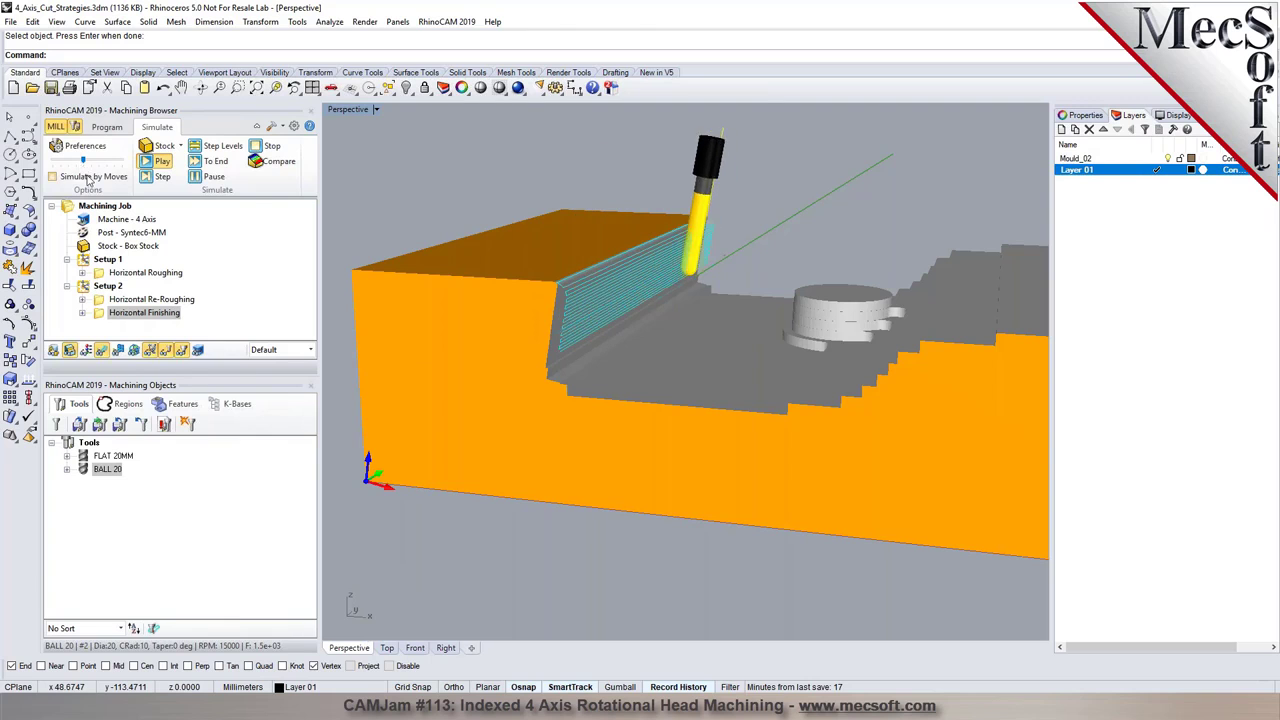
left_click(415, 648)
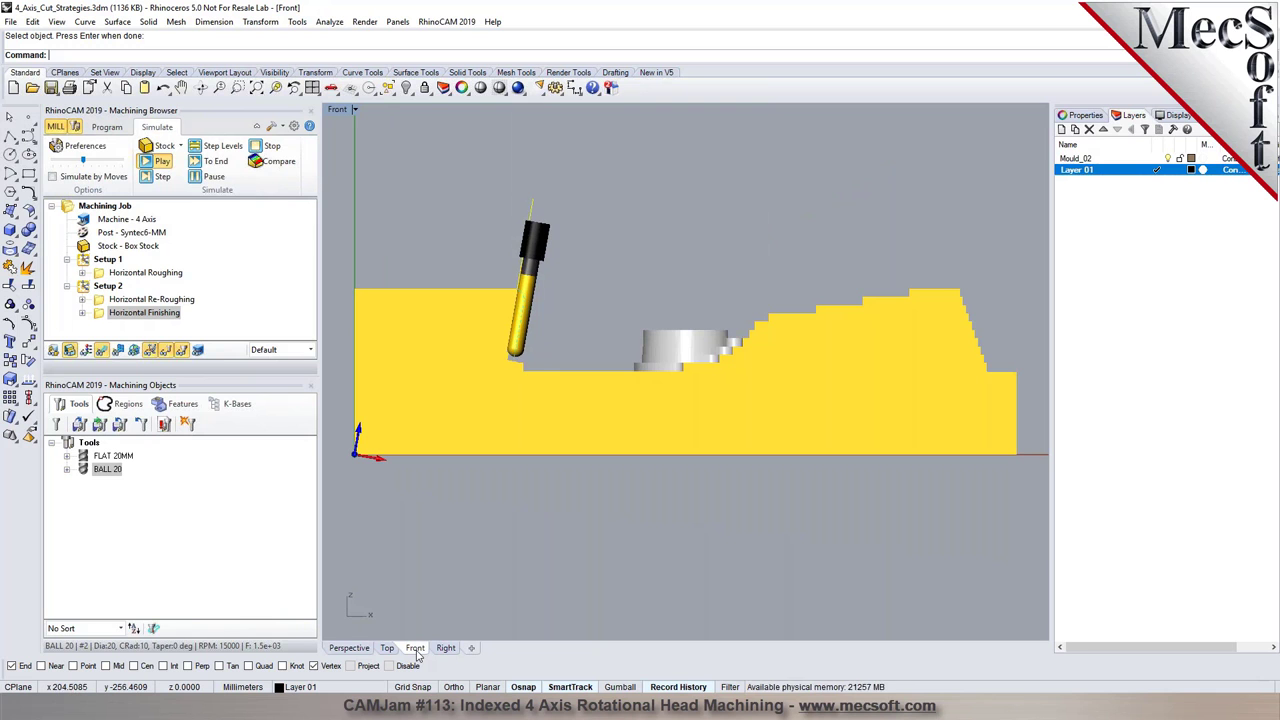
left_click(358, 649)
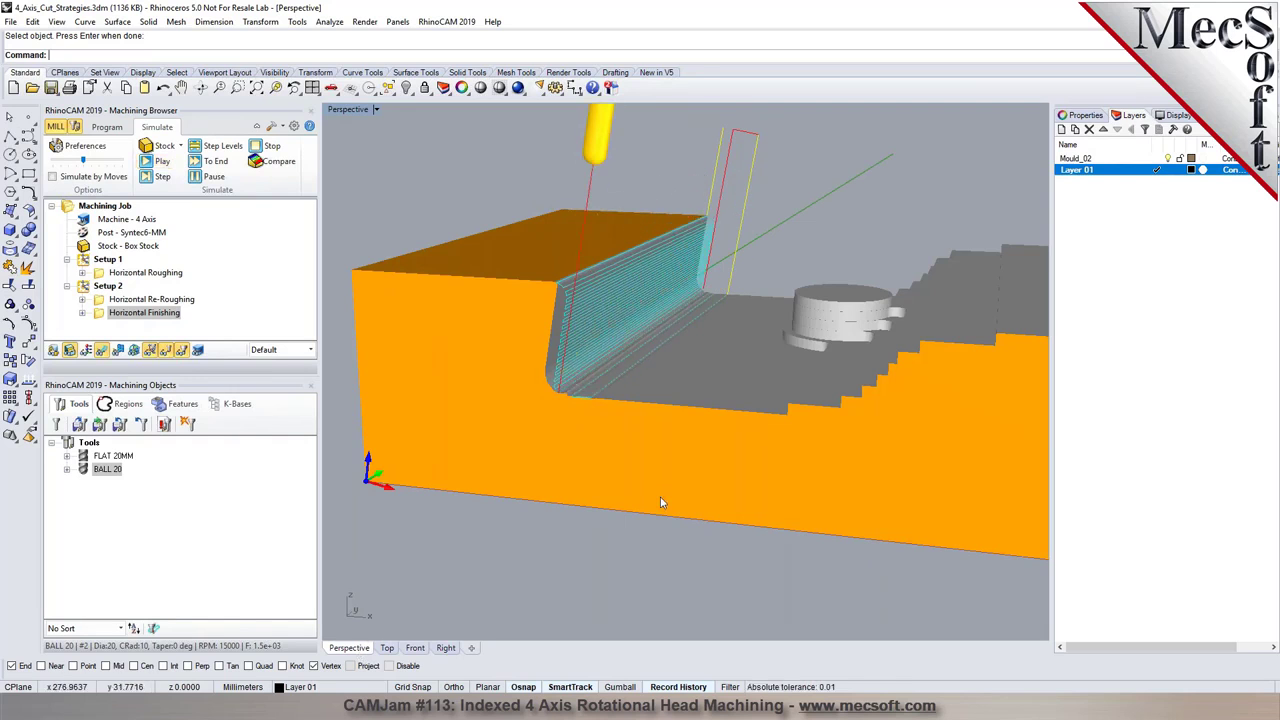
left_click(107, 127)
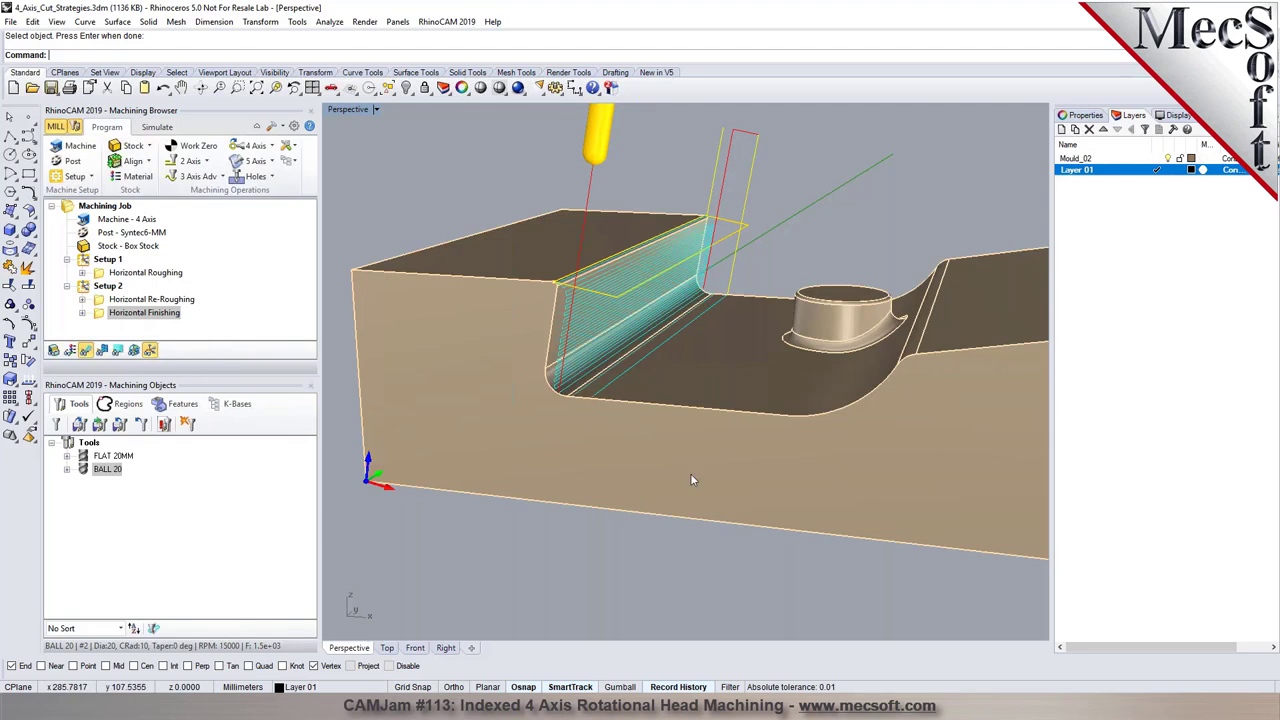
scroll(605, 387, "up", 1)
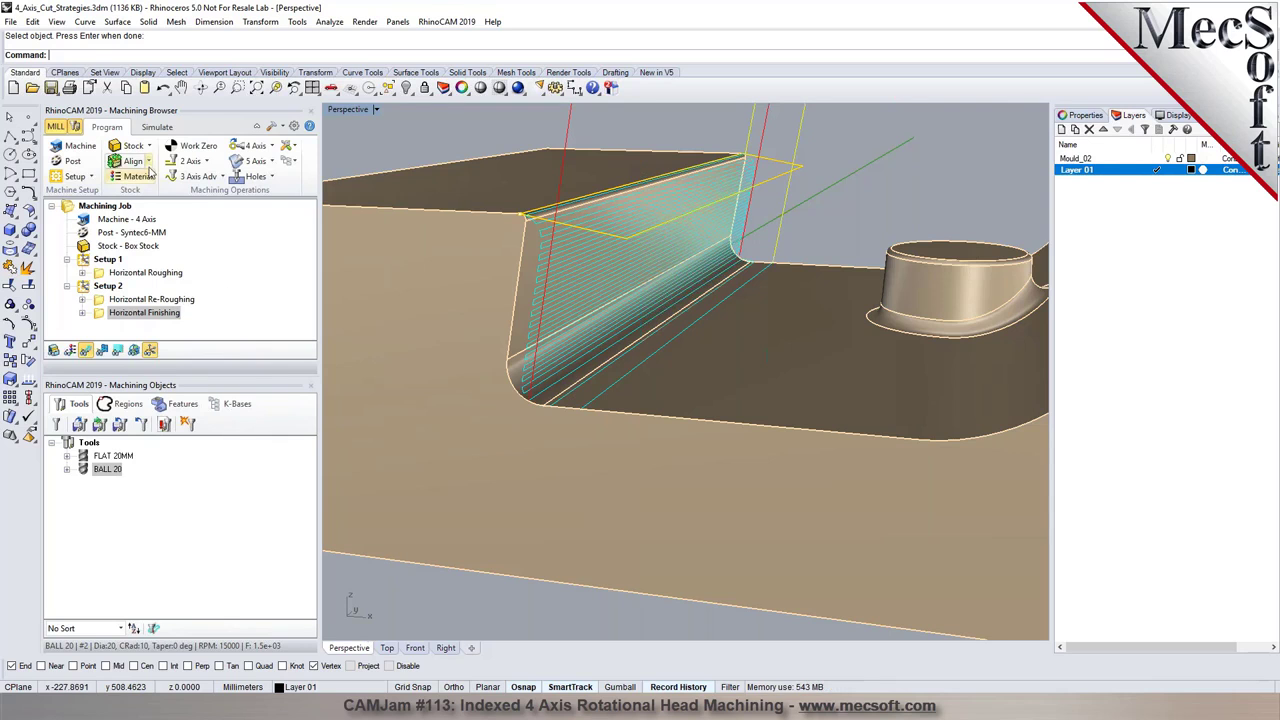
left_click(205, 178)
left_click(193, 247)
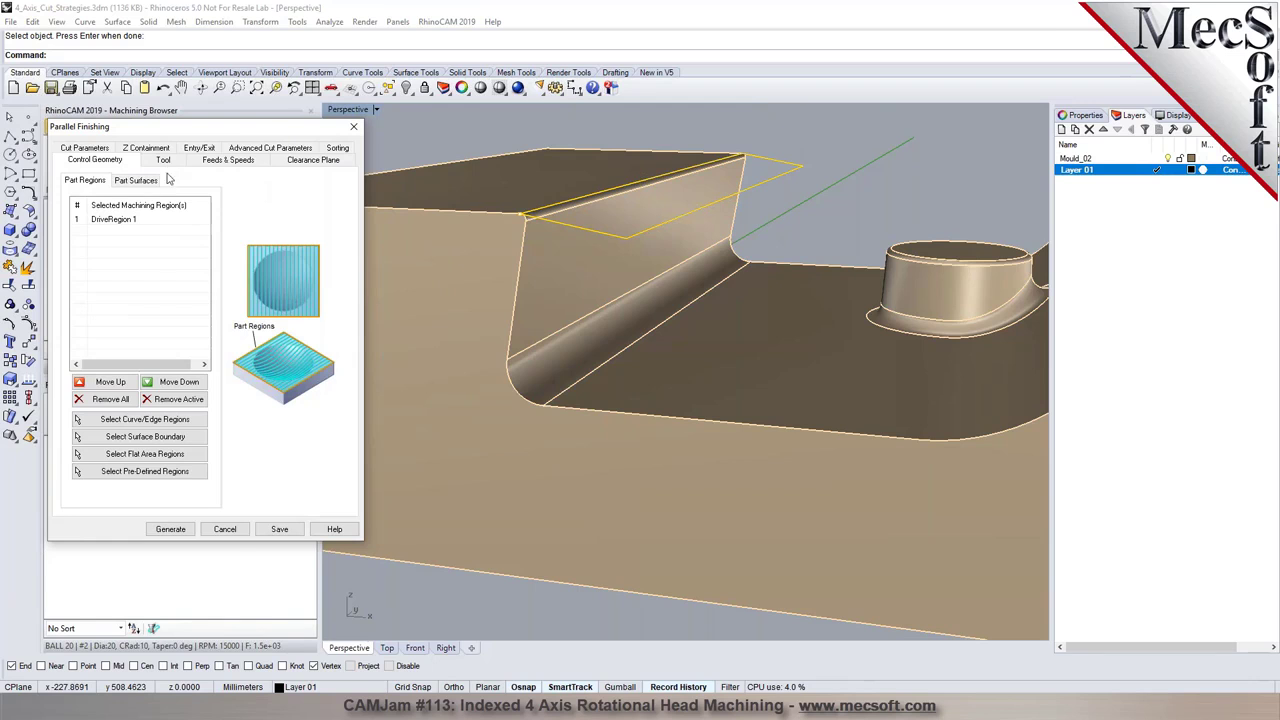
left_click(225, 530)
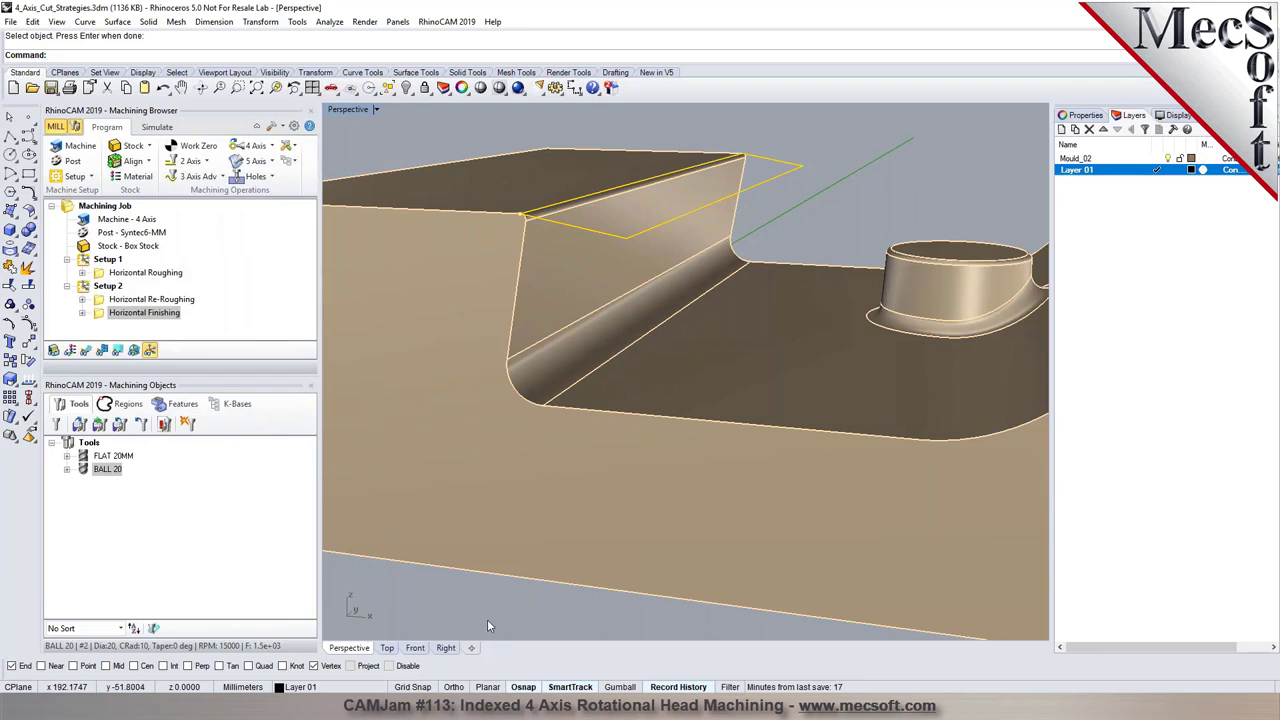
- Duplicate the upper and lower edges of the fillet at the foot of the undercut wall as curves with DupEdge
type("DupEdge")
key("Return")
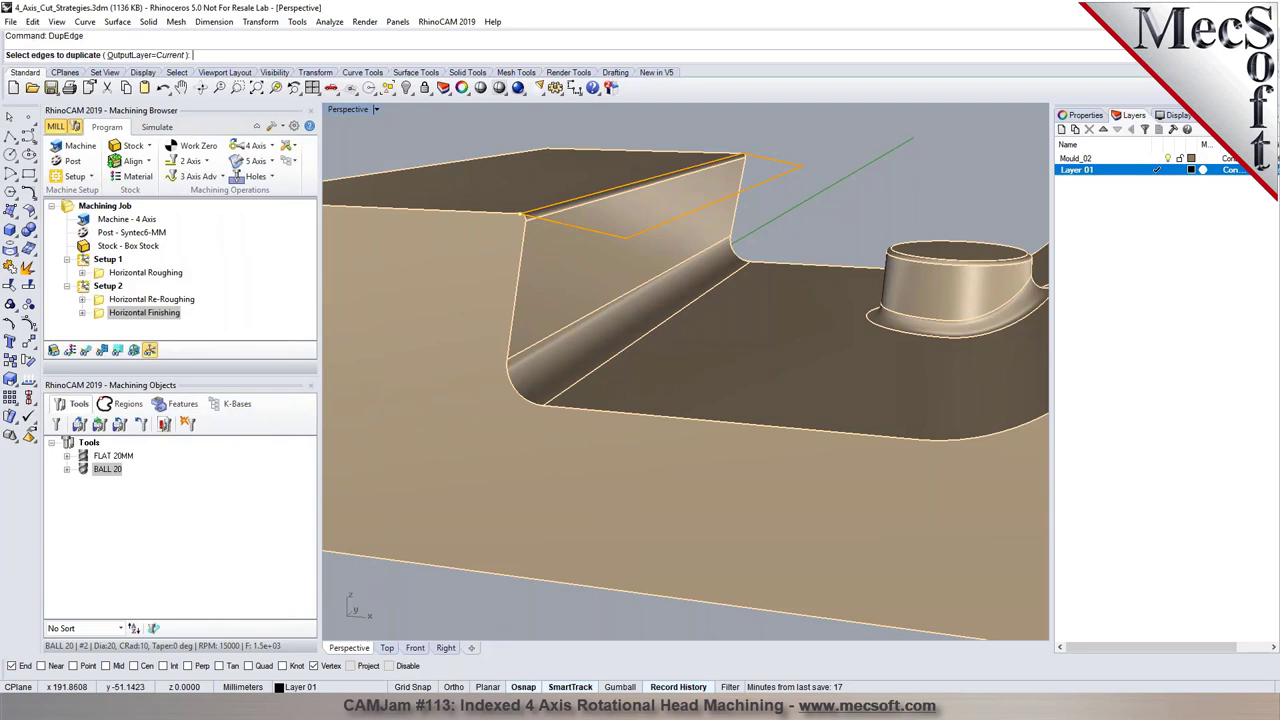
left_click(528, 353)
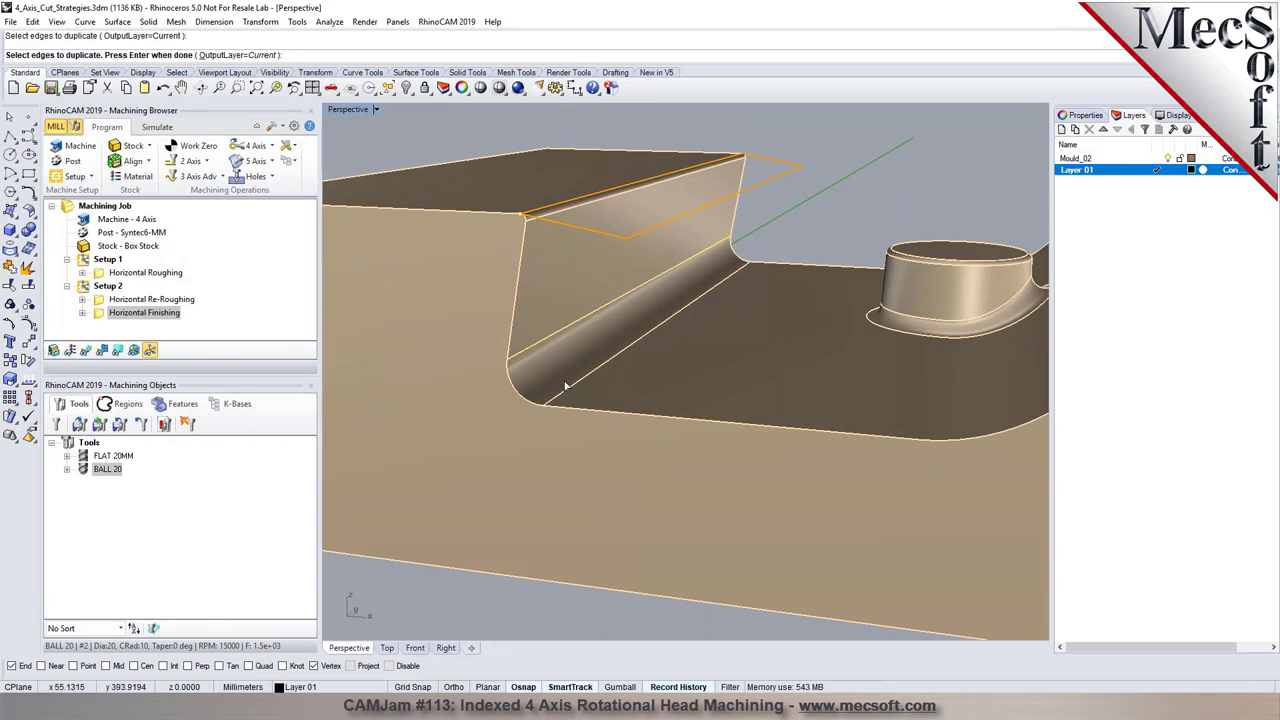
left_click(575, 394)
key("Return")
- Turn on the gumball and shift the duplicated lower fillet edge curve along X, away from the undercut wall
left_click(720, 286)
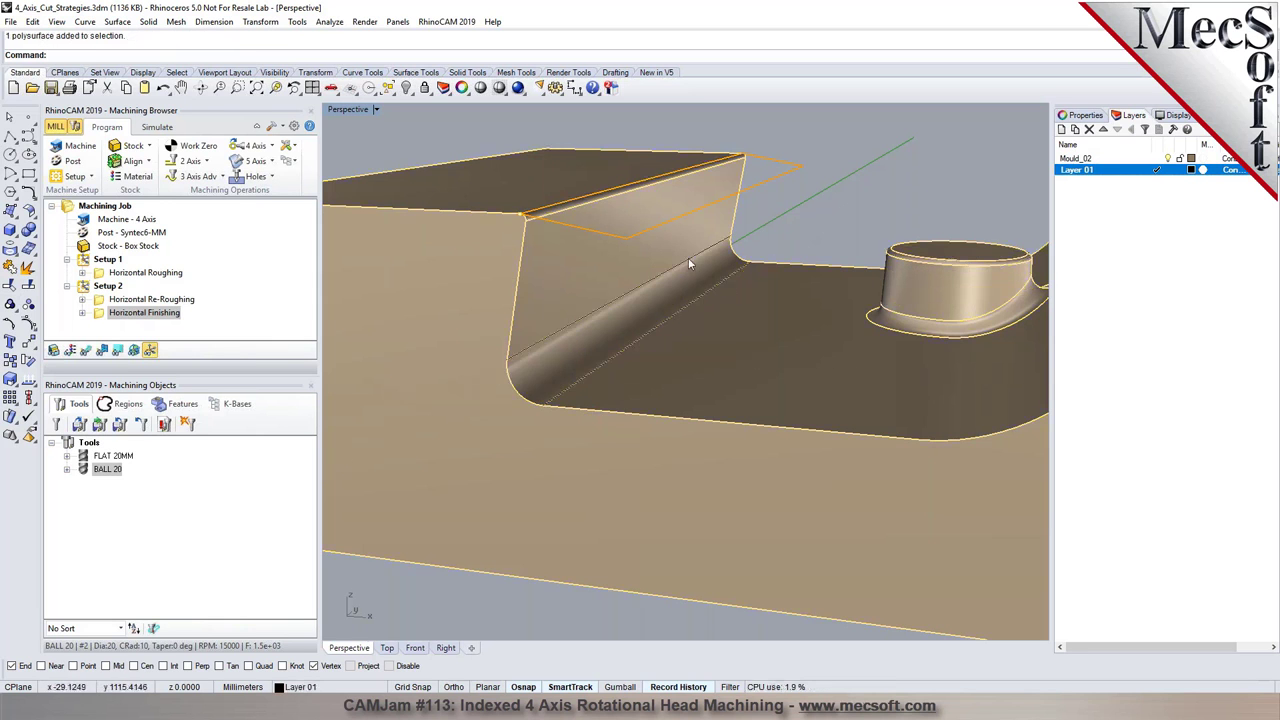
left_click(718, 250)
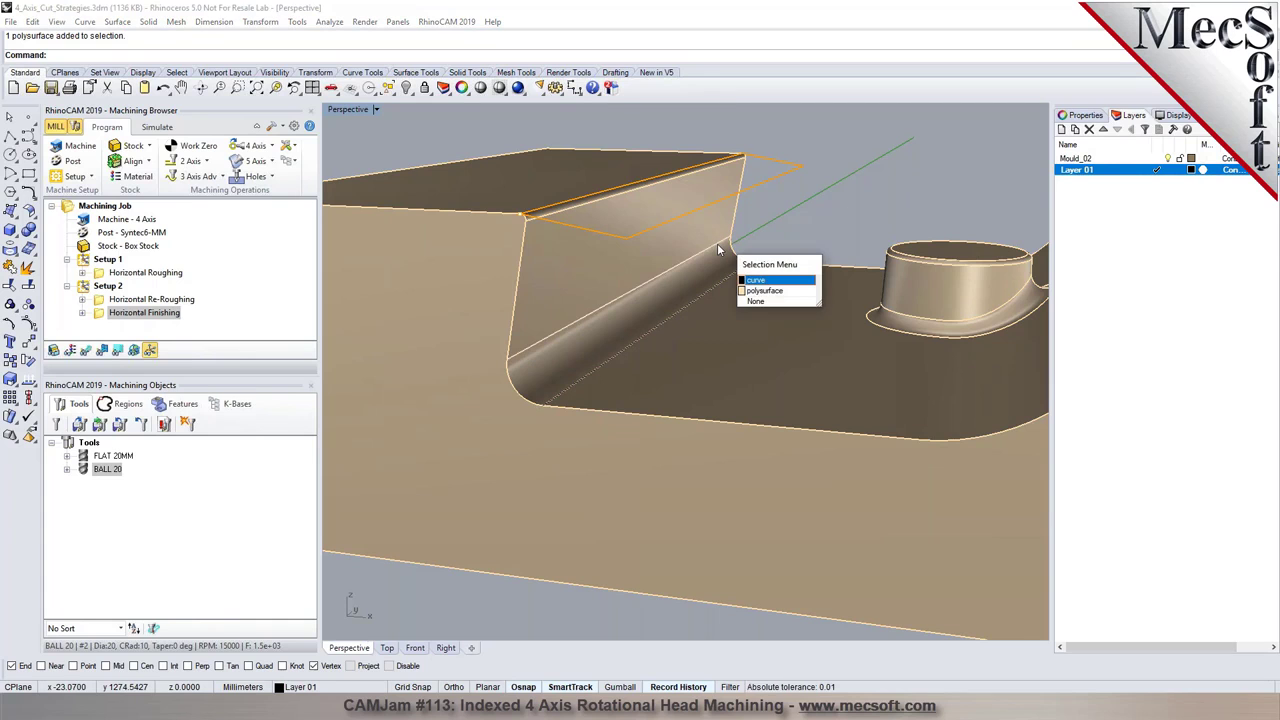
left_click(752, 281)
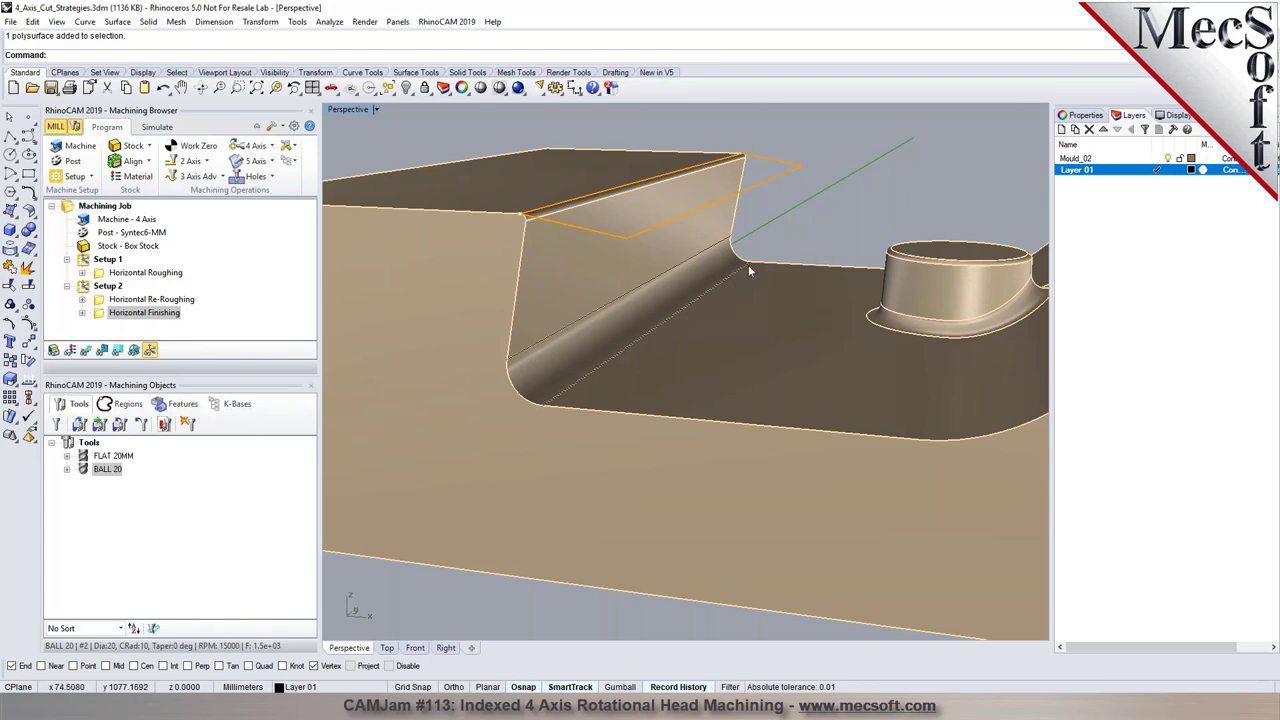
left_click(748, 270)
left_click(773, 307)
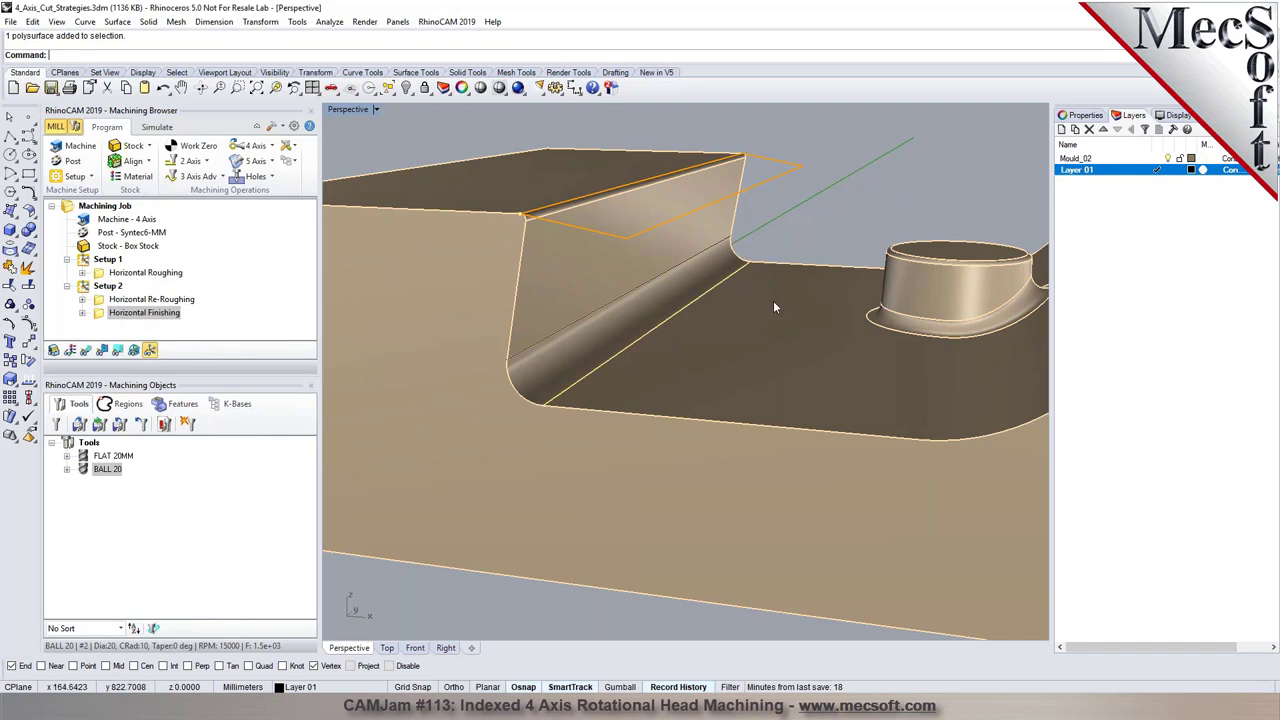
left_click(620, 687)
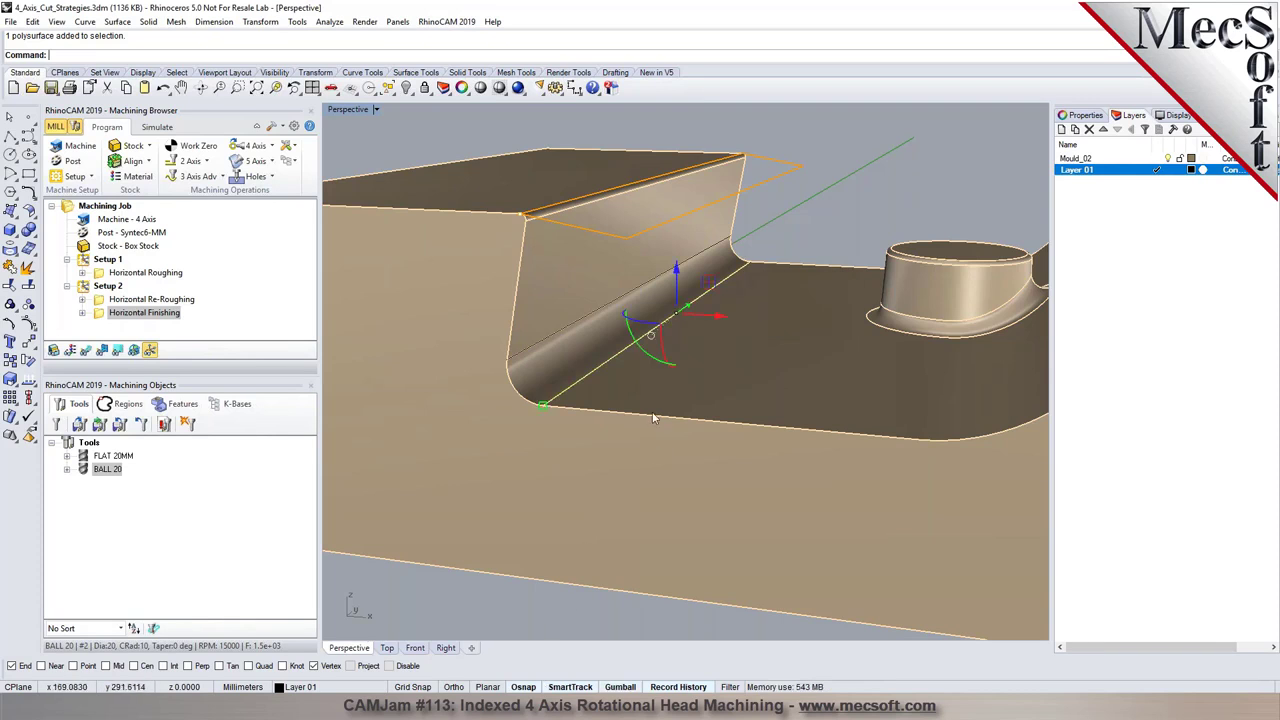
left_click(718, 316)
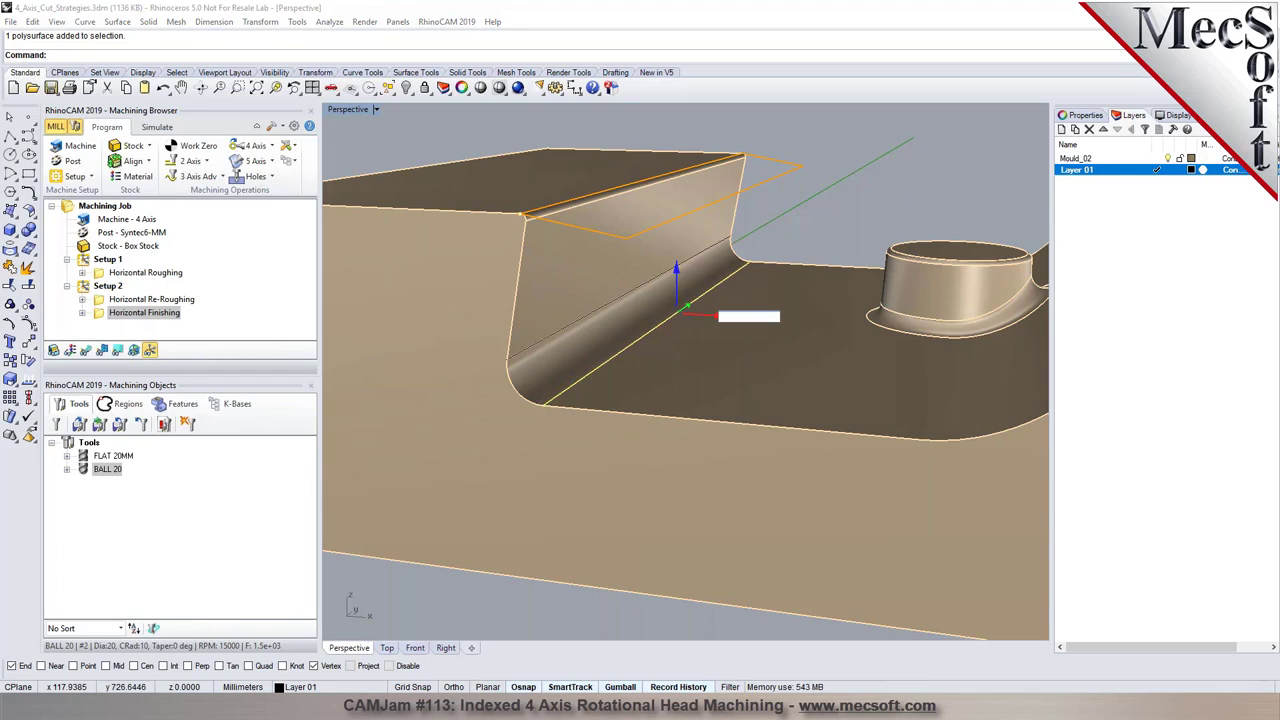
key("Escape")
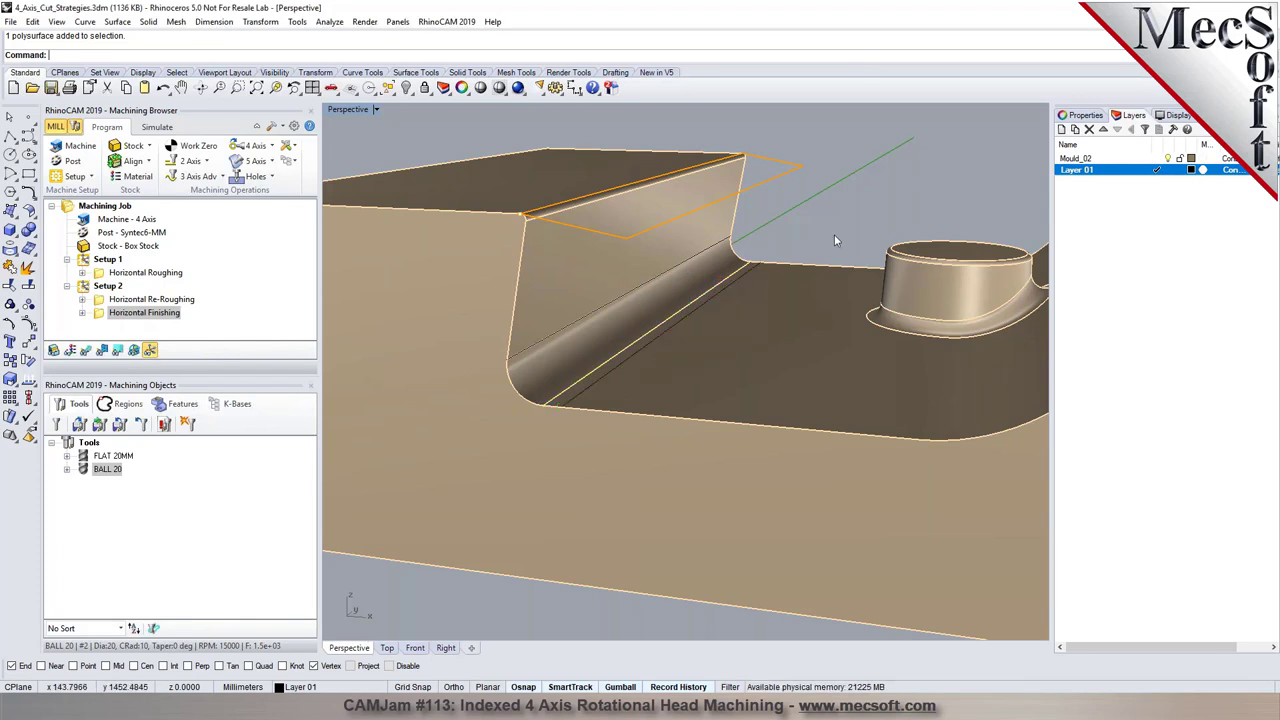
- Select both duplicated edge curves and check their directions with the Dir command
left_click(701, 255)
left_click(737, 290)
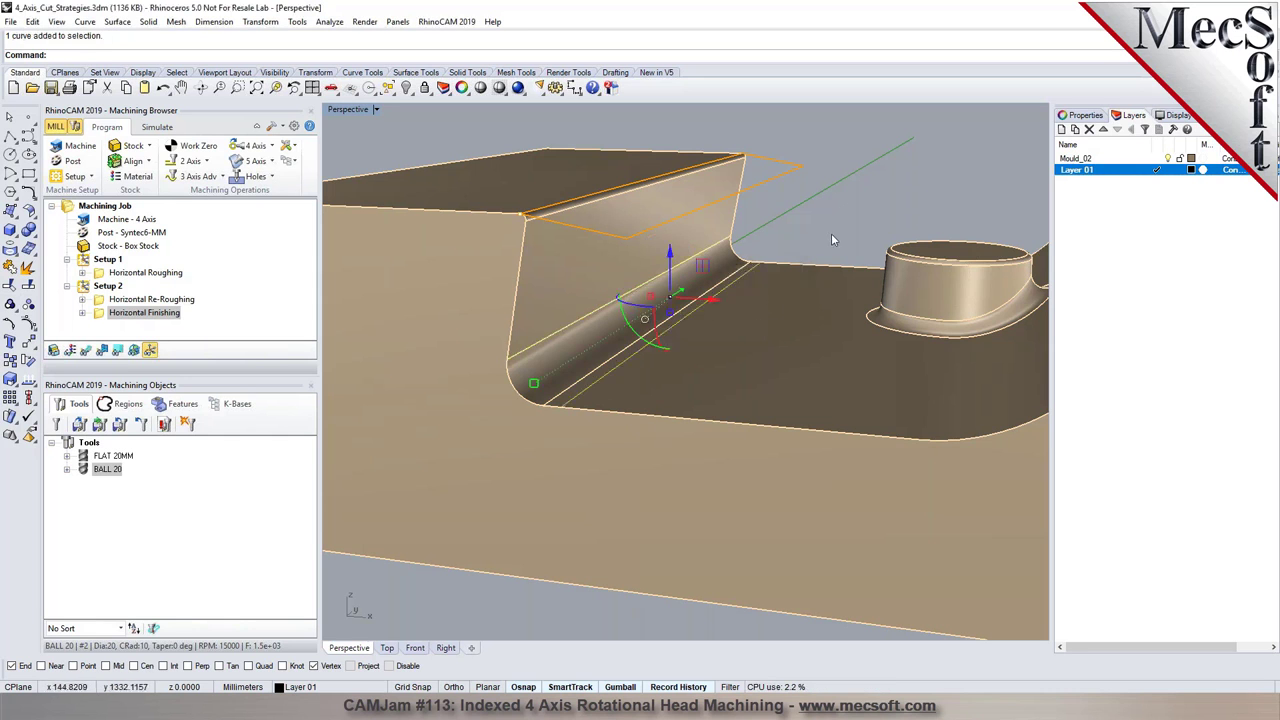
type("Dir")
key("Return")
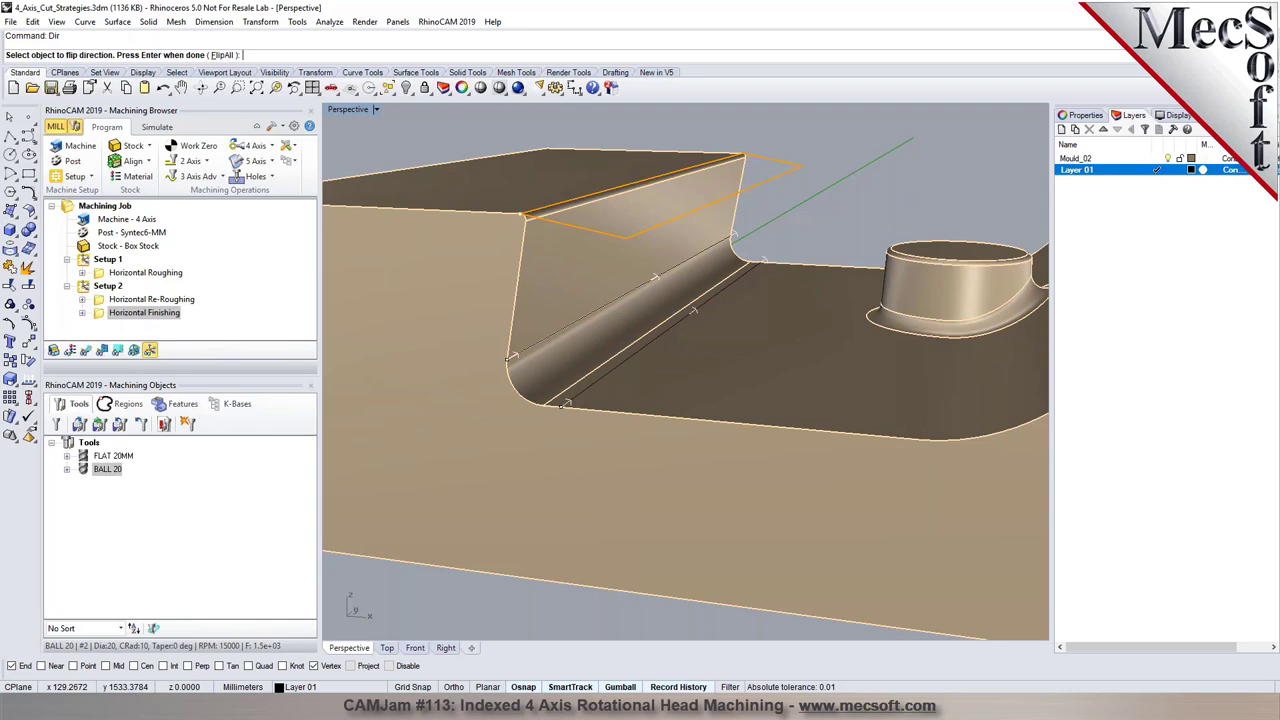
key("Return")
- Start a Between 2 Curves Finishing operation and select the two curves along the undercut's fillet as its machining regions
left_click(196, 176)
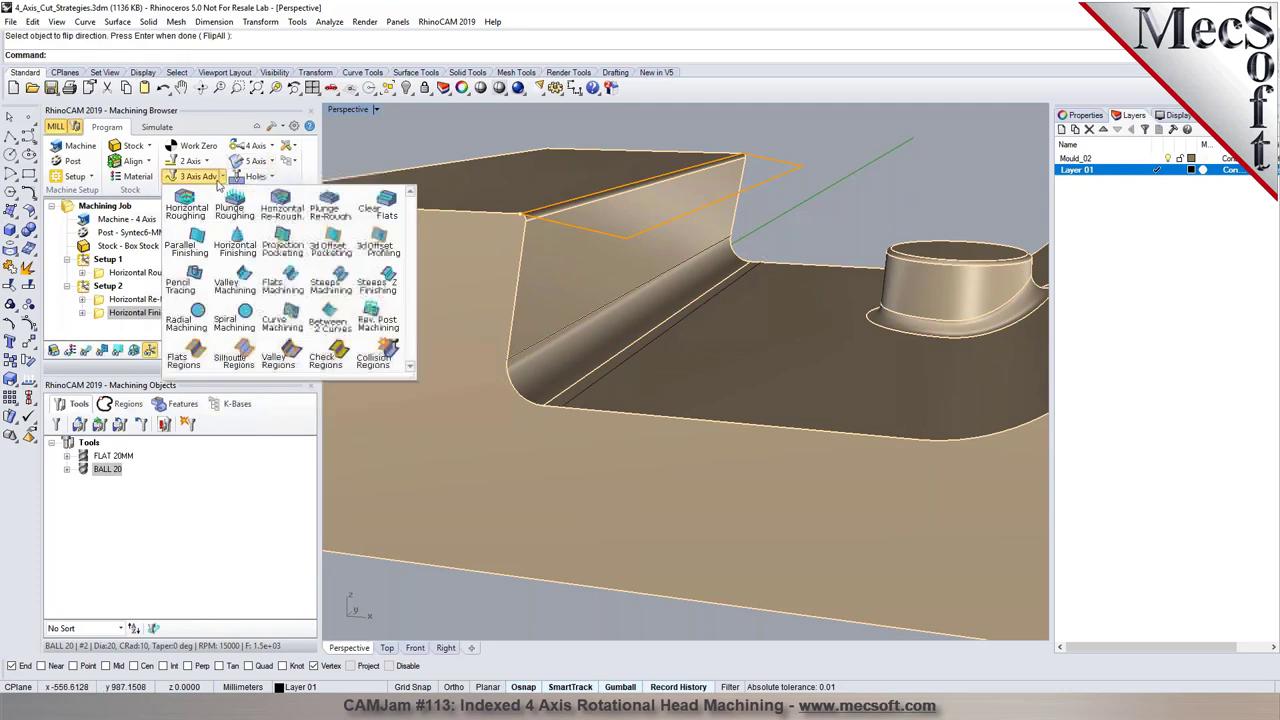
left_click(322, 320)
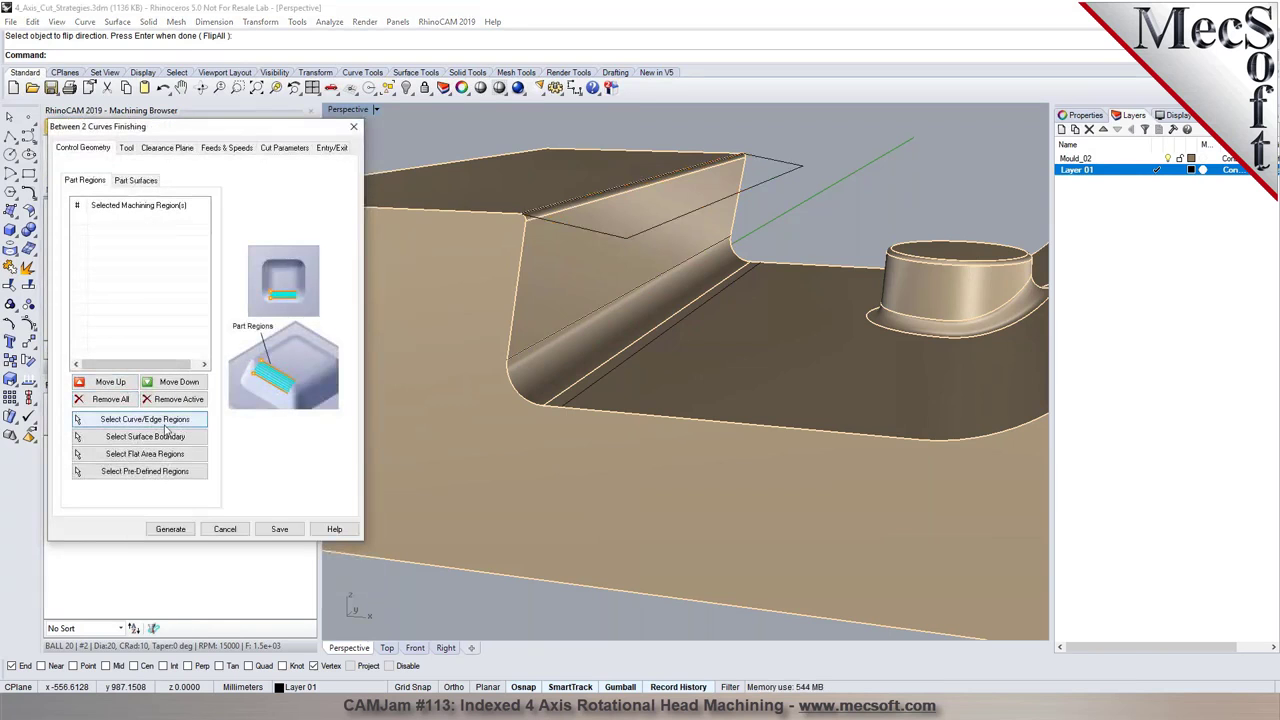
left_click(145, 421)
left_click(547, 339)
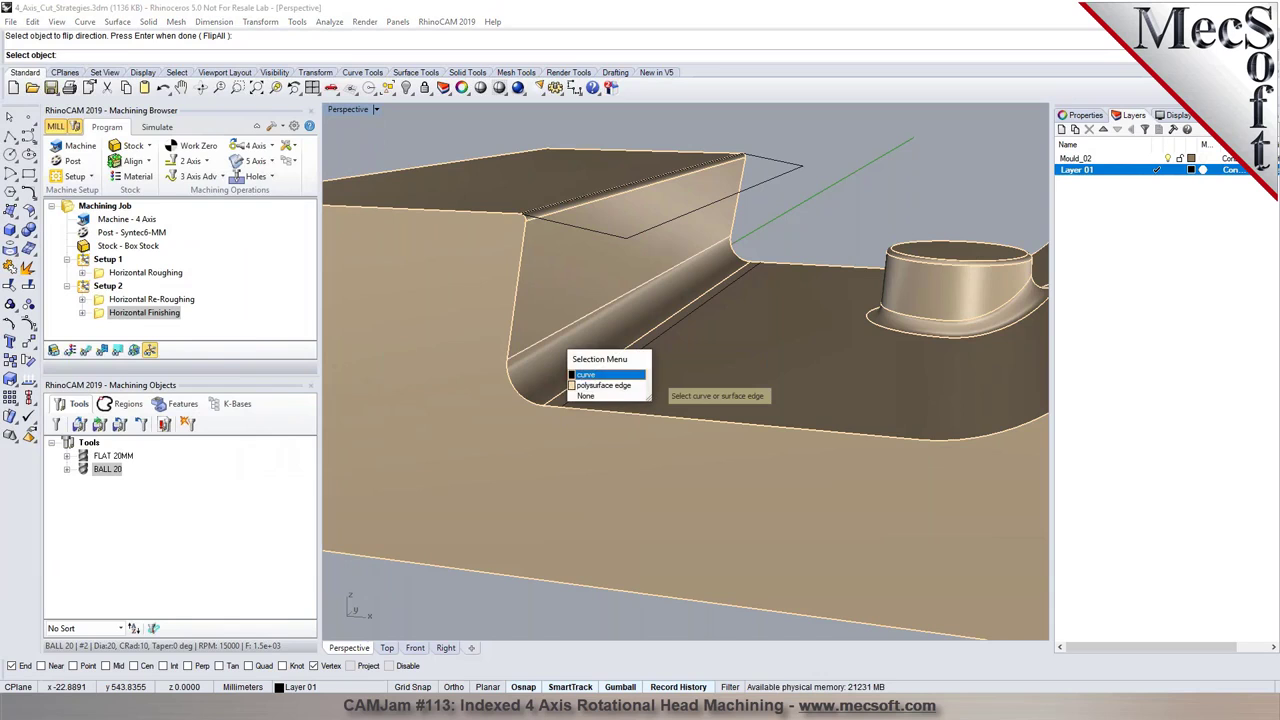
left_click(586, 376)
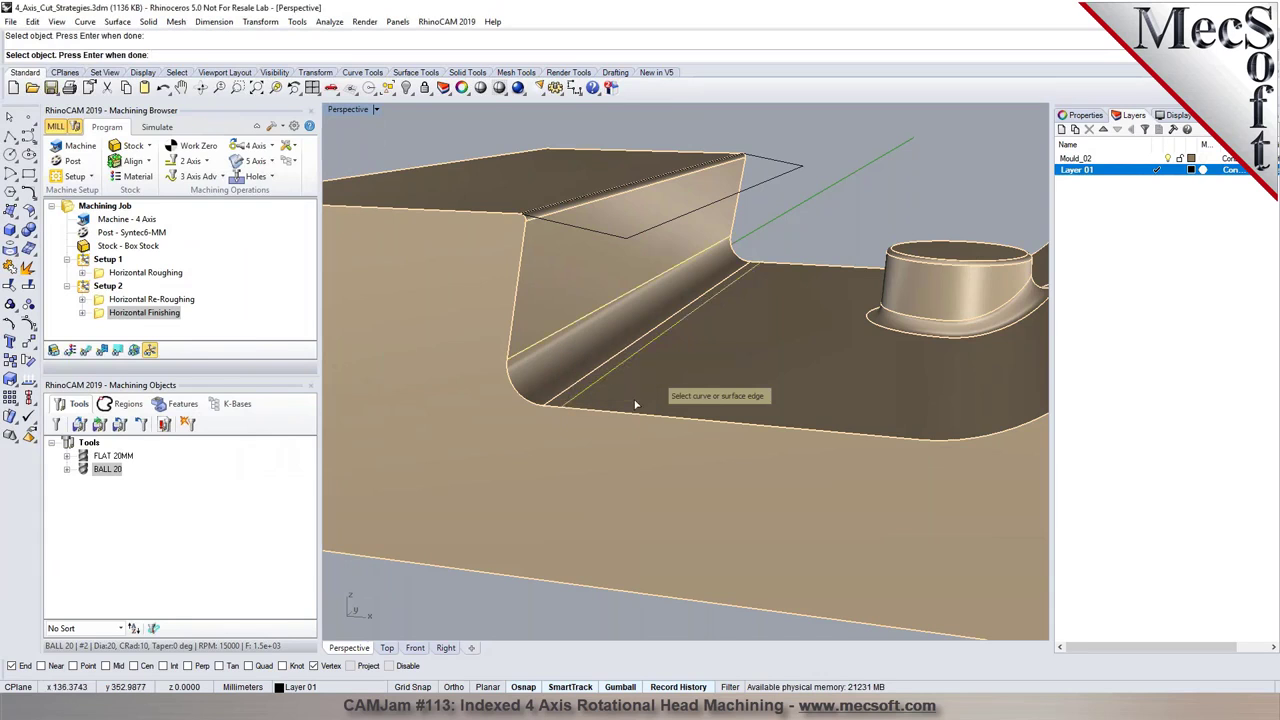
key("Return")
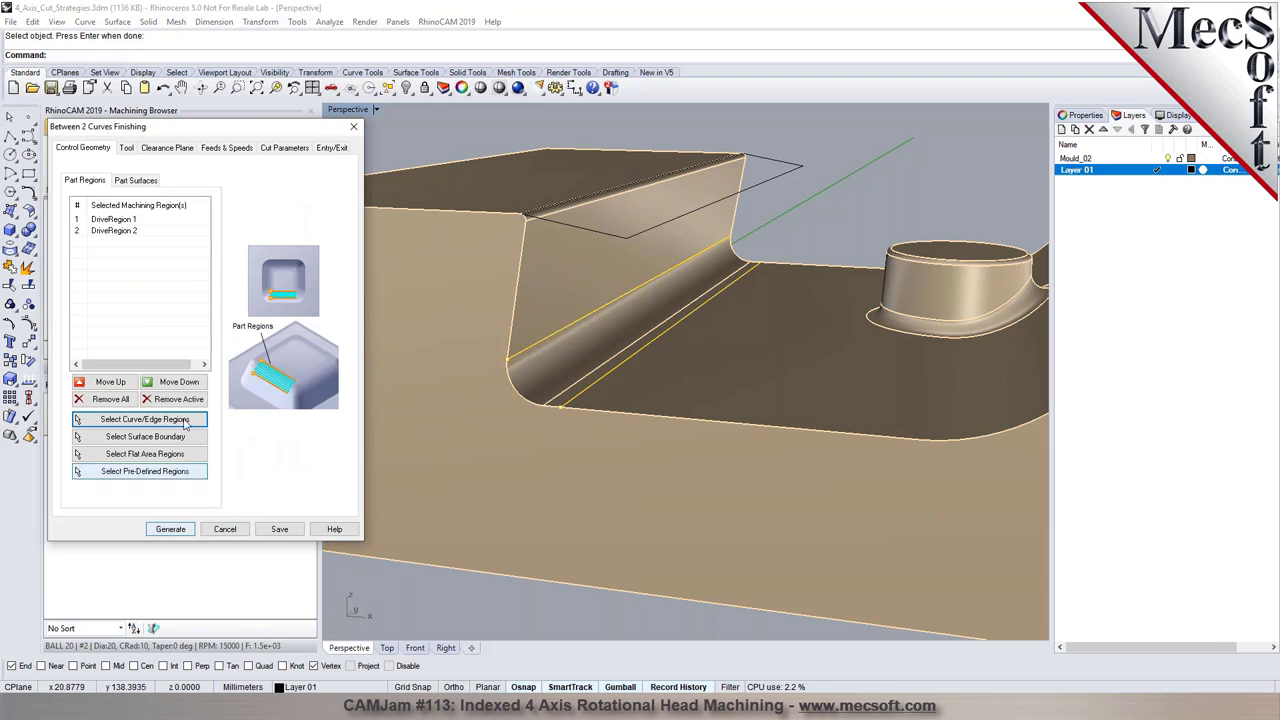
- Set the stepover to 15% of the tool diameter, then generate and display the Between 2 Curves Finishing toolpath
left_click(270, 150)
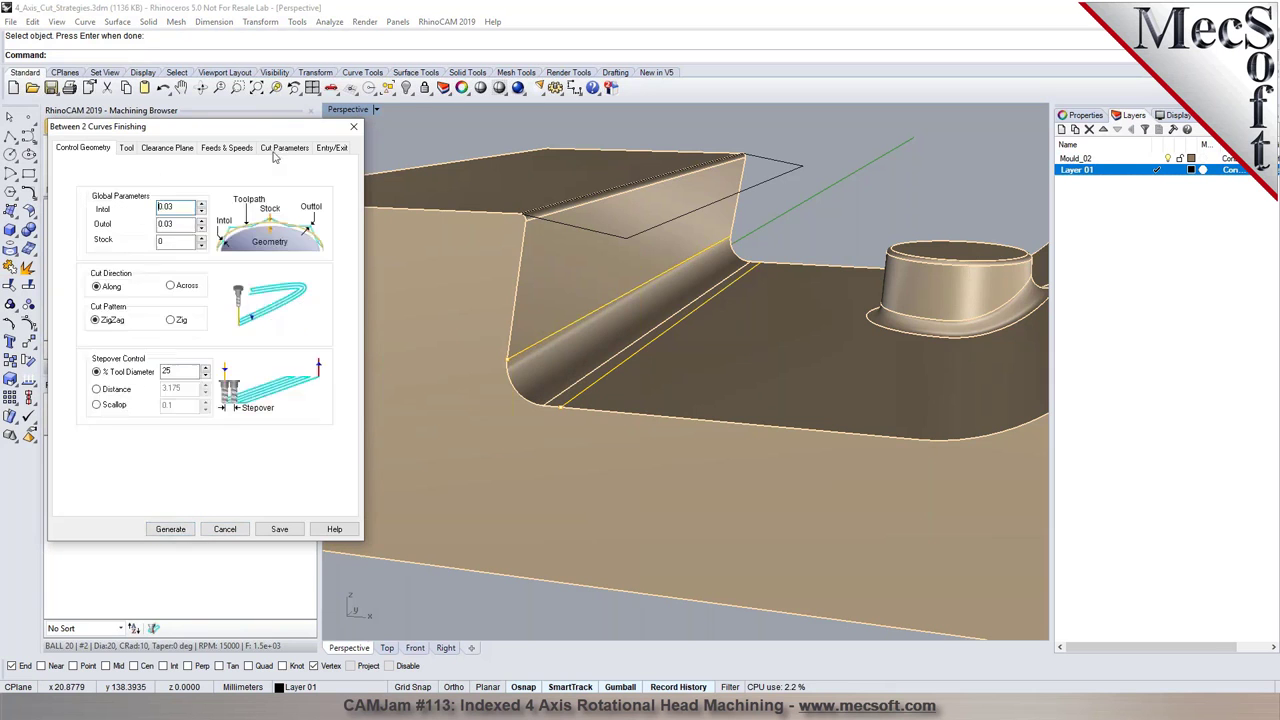
double_click(167, 372)
type("15")
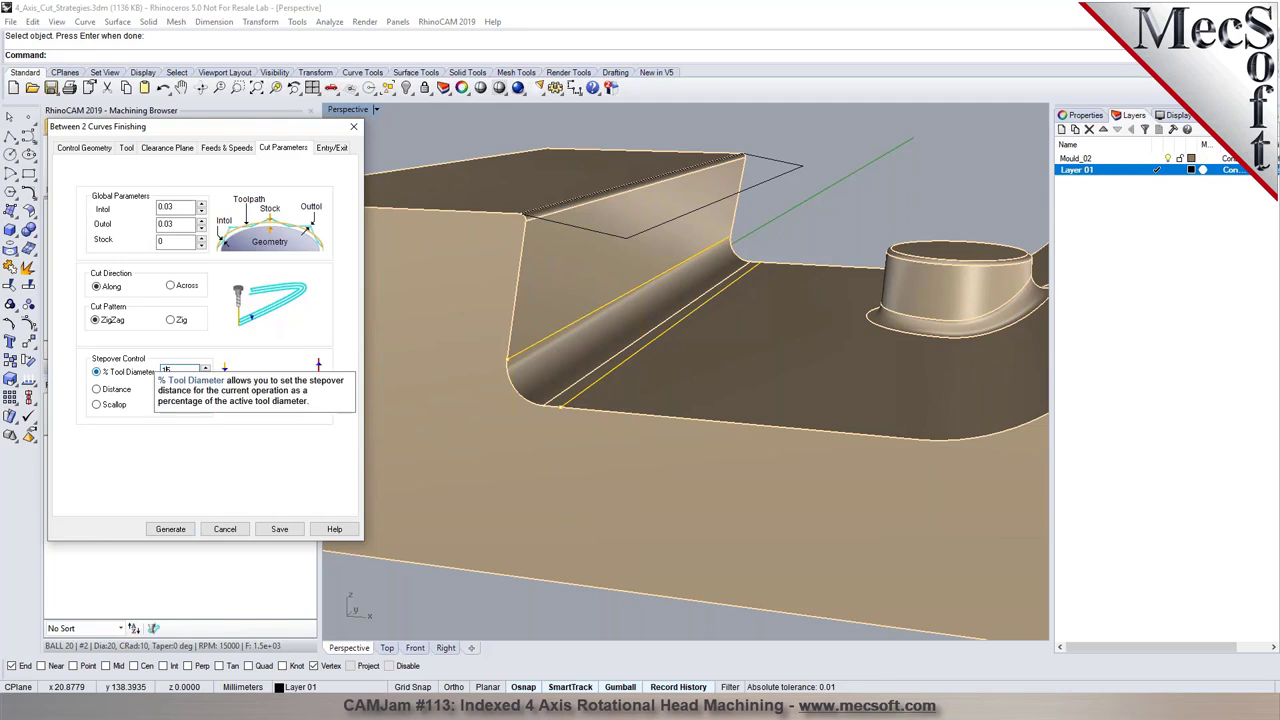
left_click(170, 529)
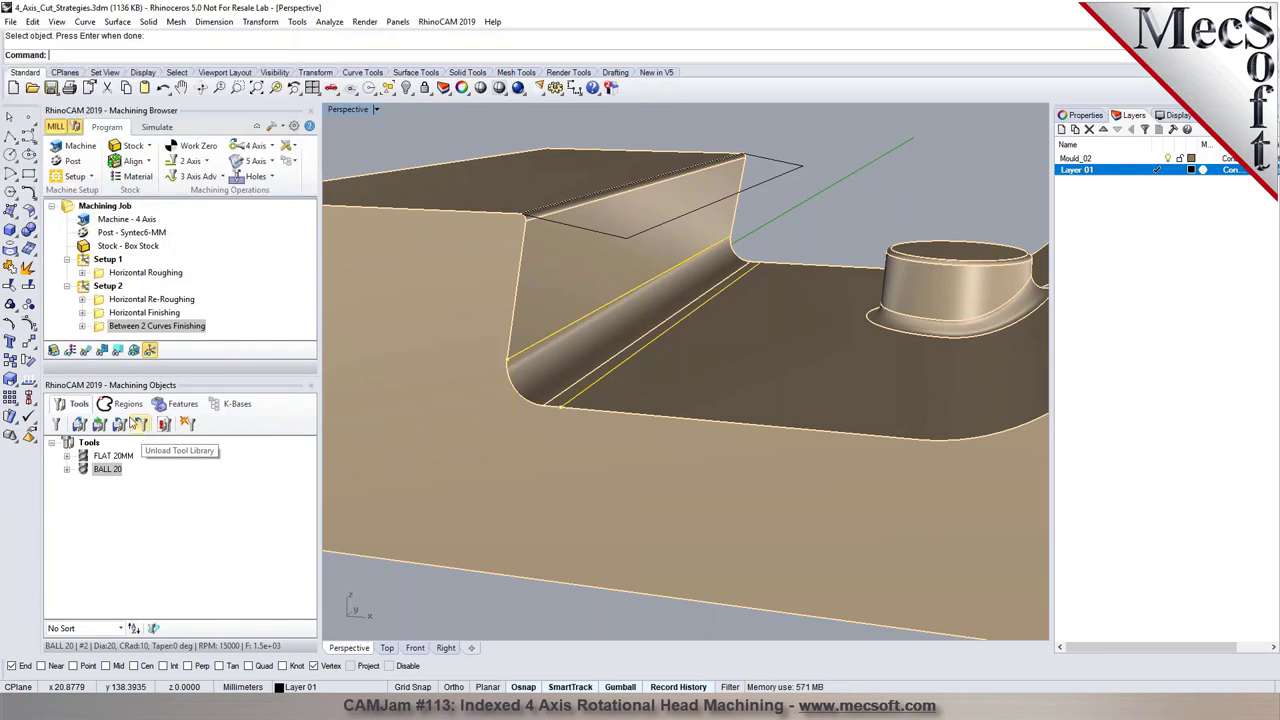
left_click(86, 351)
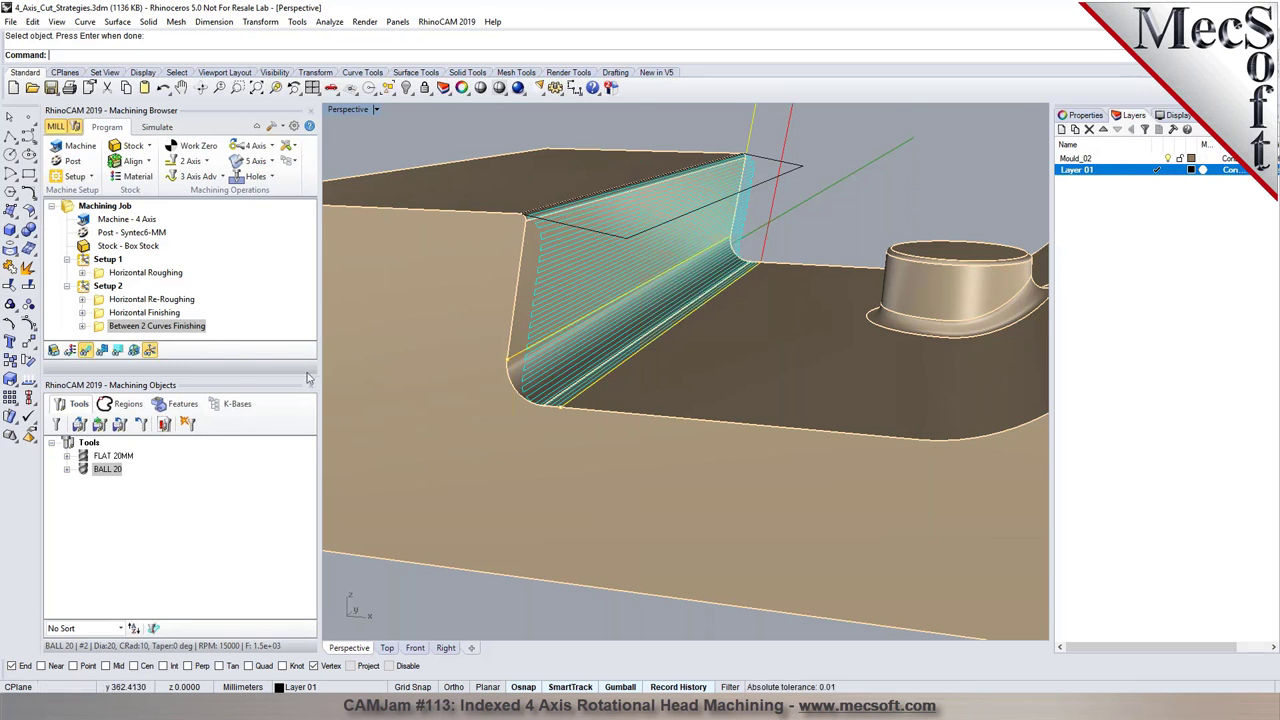
- Move Between 2 Curves Finishing ahead of Horizontal Finishing in Setup 2 and simulate its material removal, then return to programming
left_click_drag(102, 326, 110, 313)
left_click(156, 128)
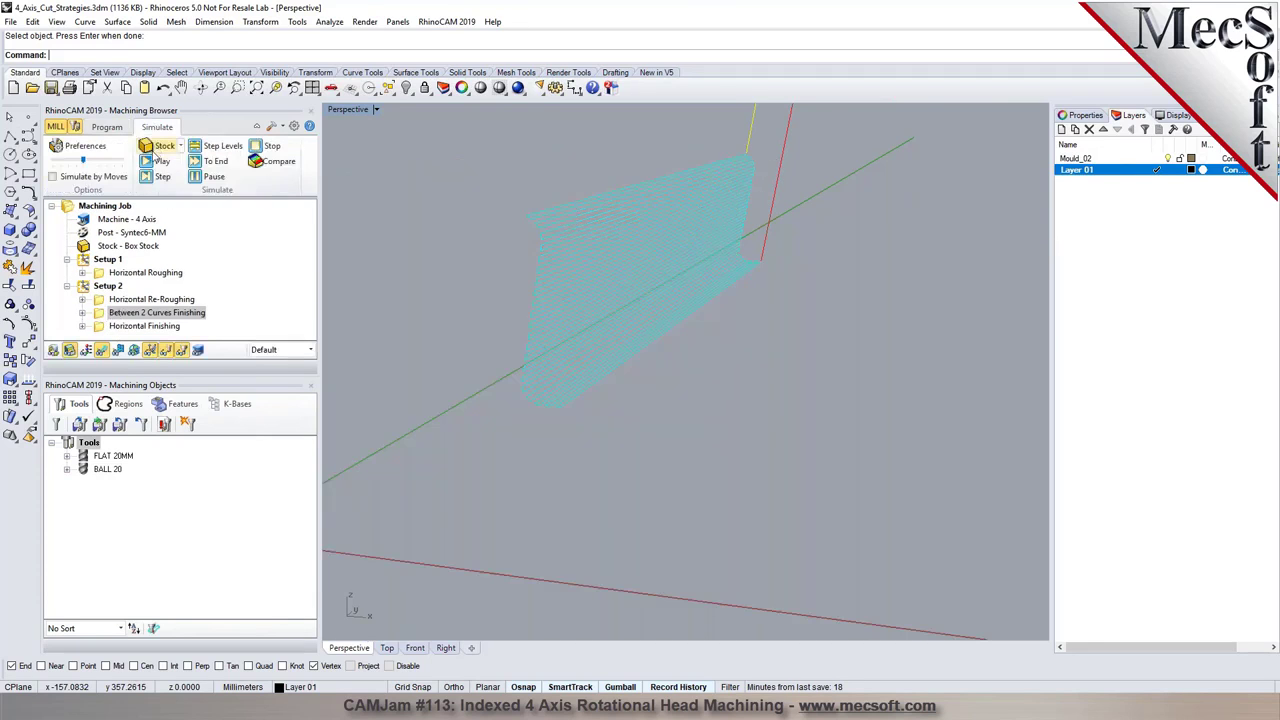
left_click(160, 161)
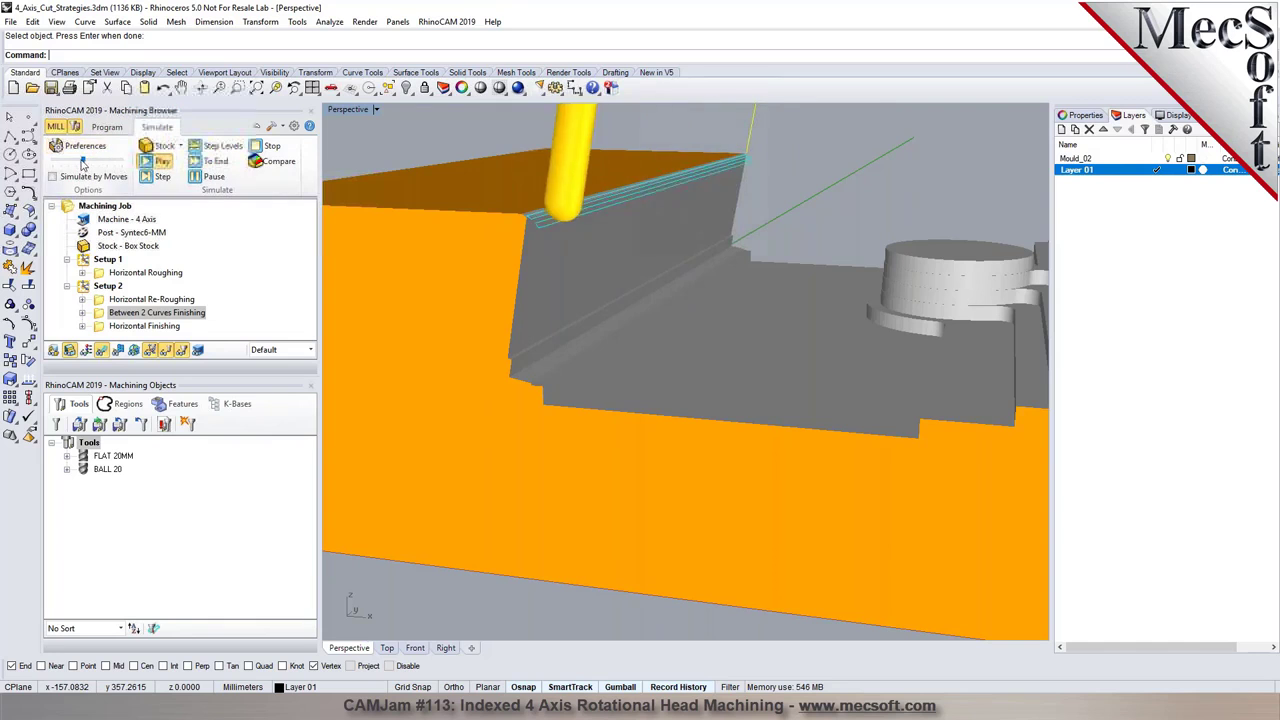
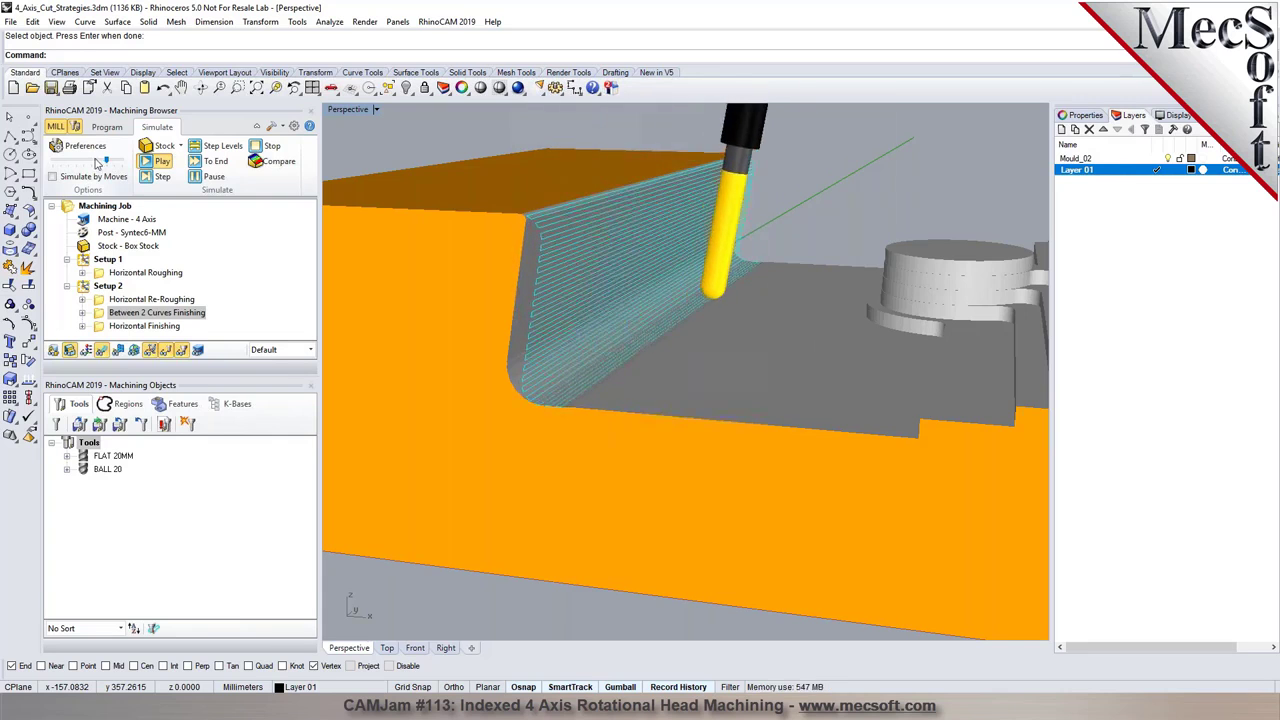
mouse_move(470, 310)
right_mouse_down()
mouse_move(643, 294)
mouse_move(683, 311)
right_mouse_up()
left_click(108, 128)
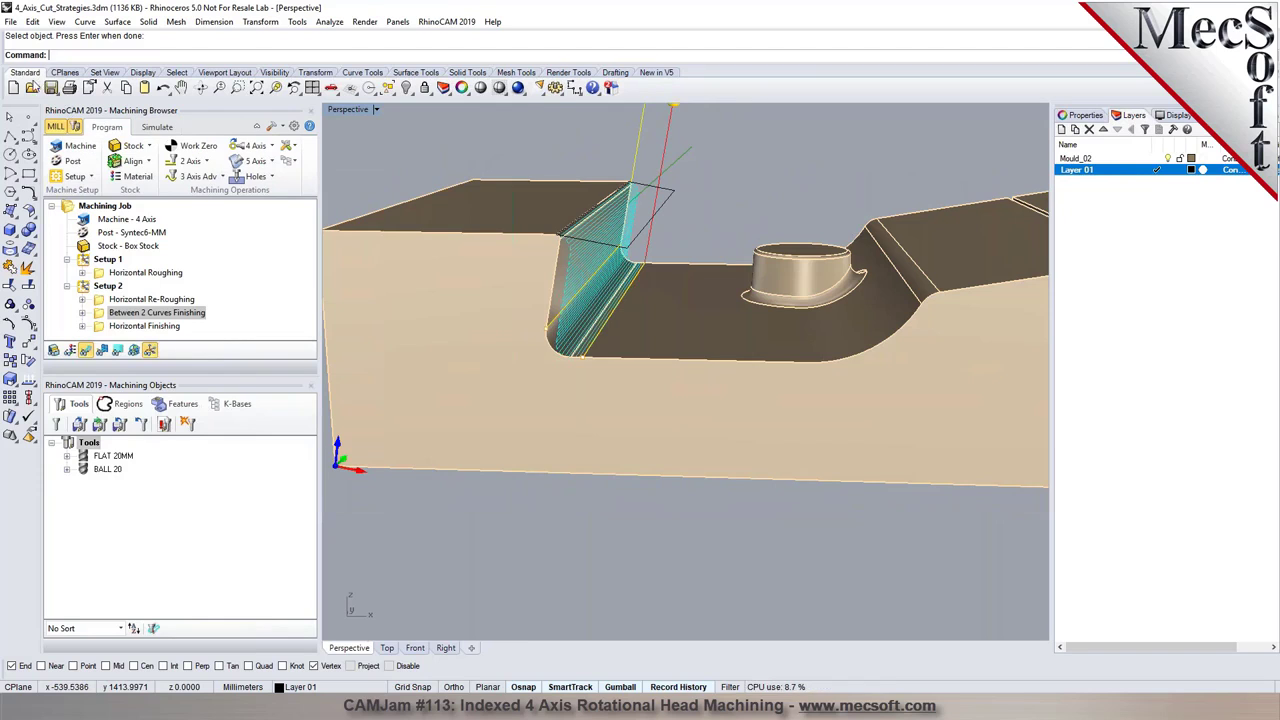
- Save the model as a new file named 4_Axis_Cut_Strategies-REV1.3dm in the current folder
left_click(51, 88)
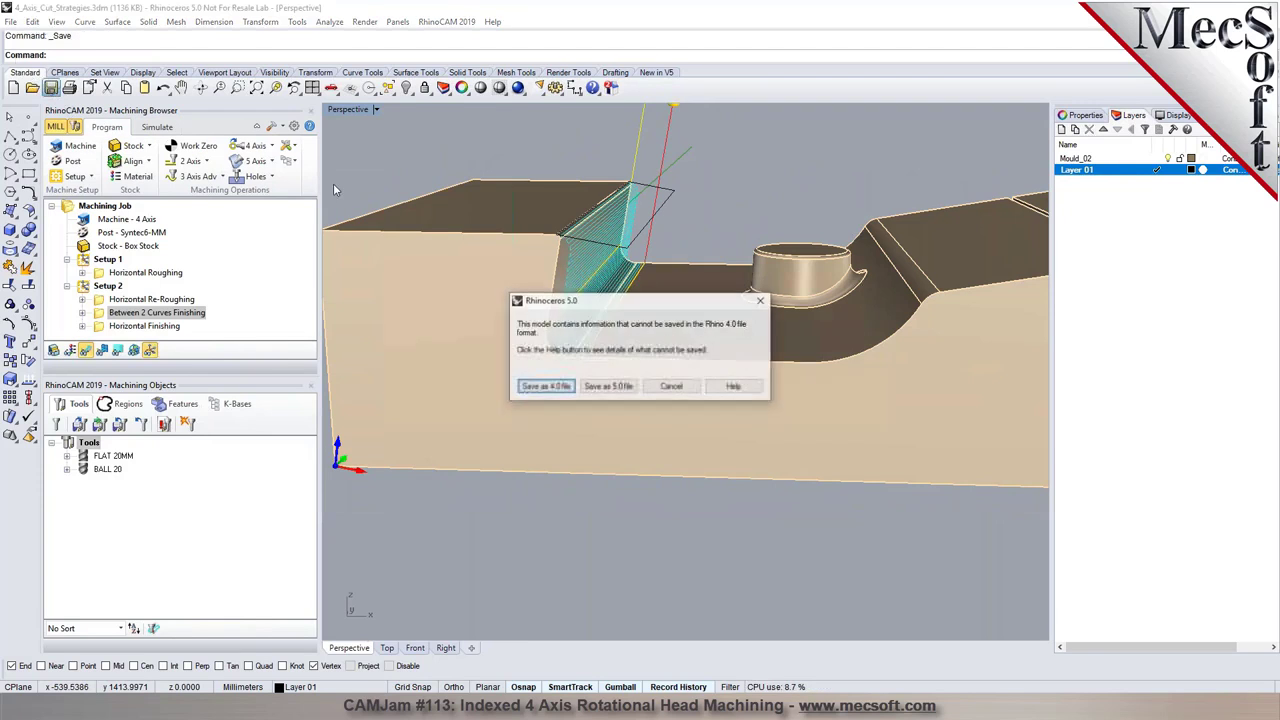
left_click(671, 387)
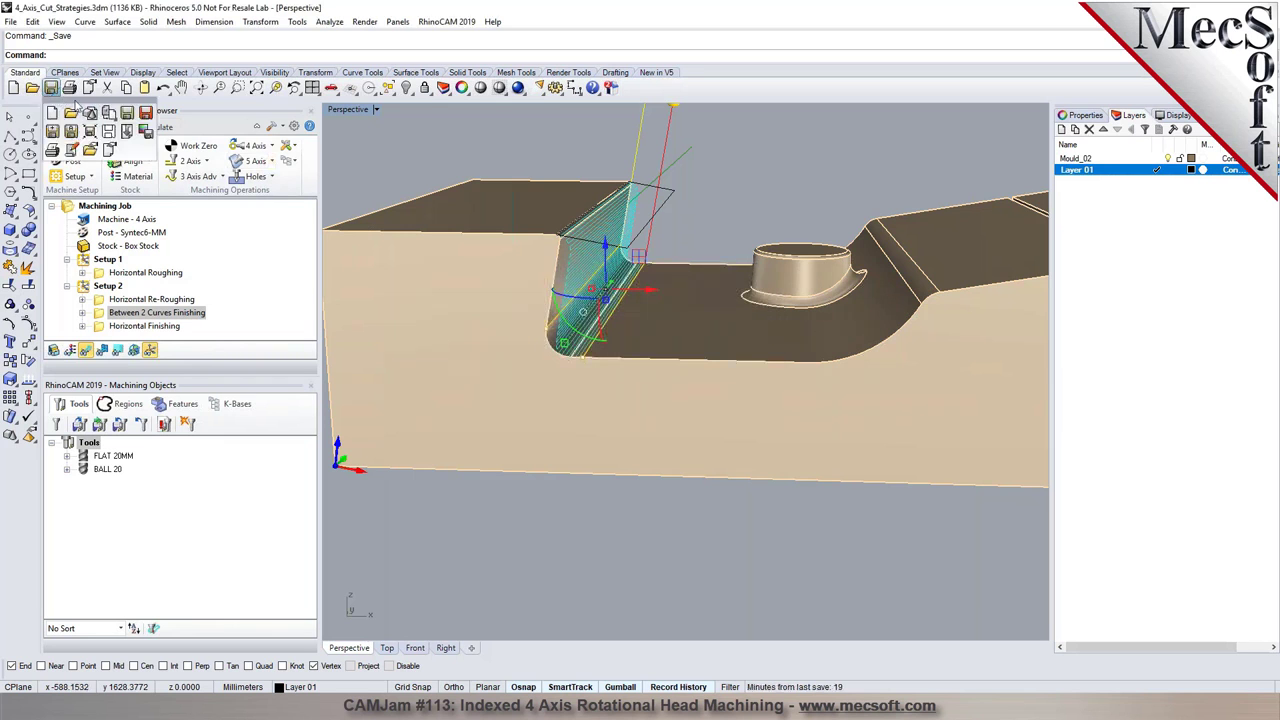
right_click(51, 90)
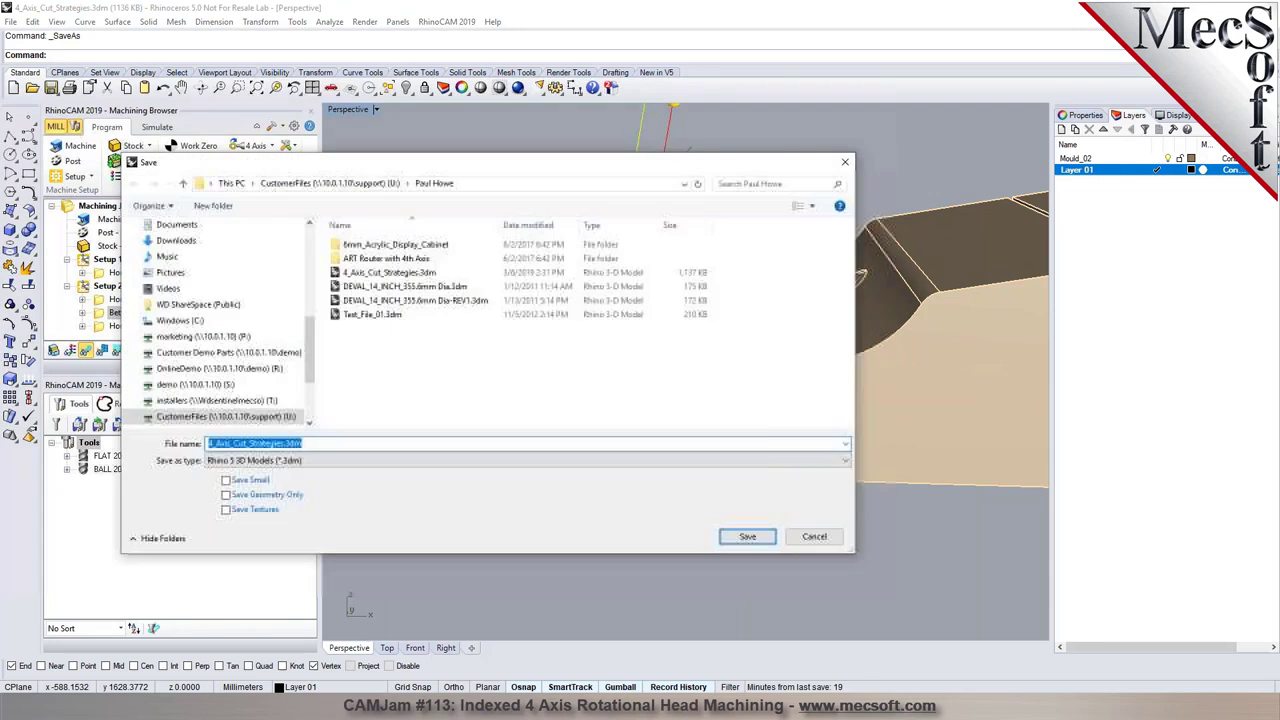
left_click(284, 443)
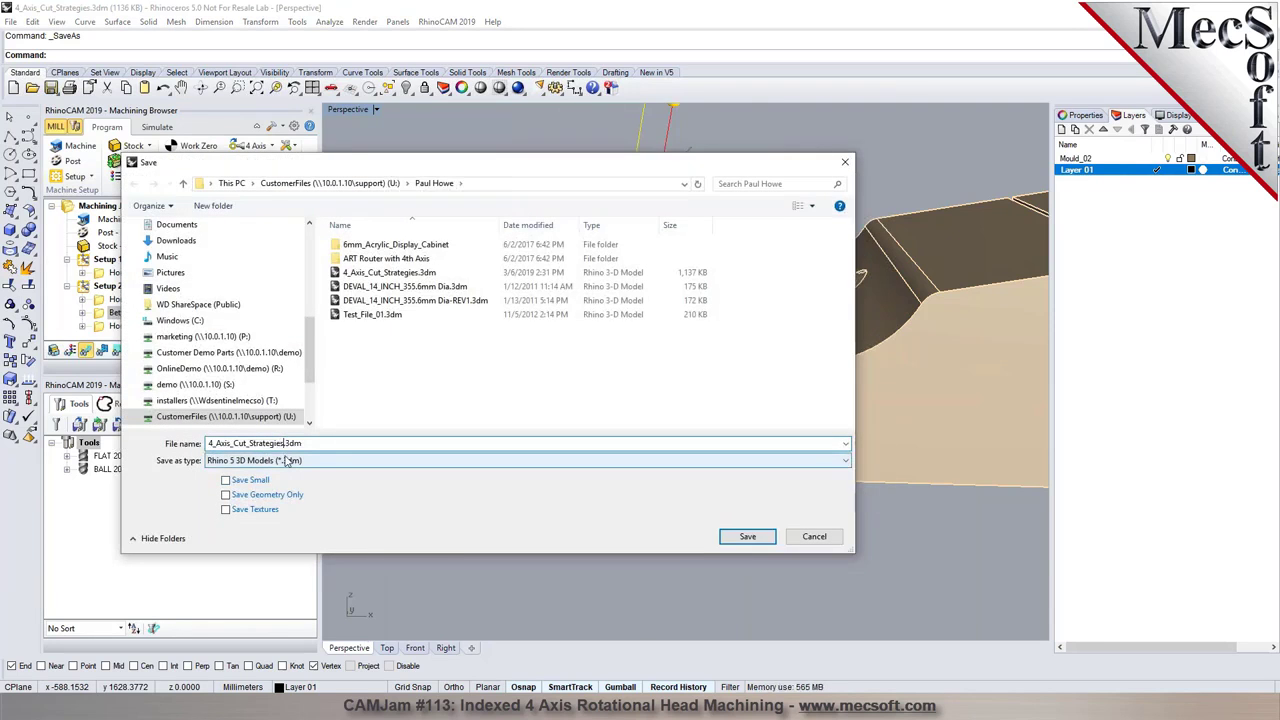
key("Return")
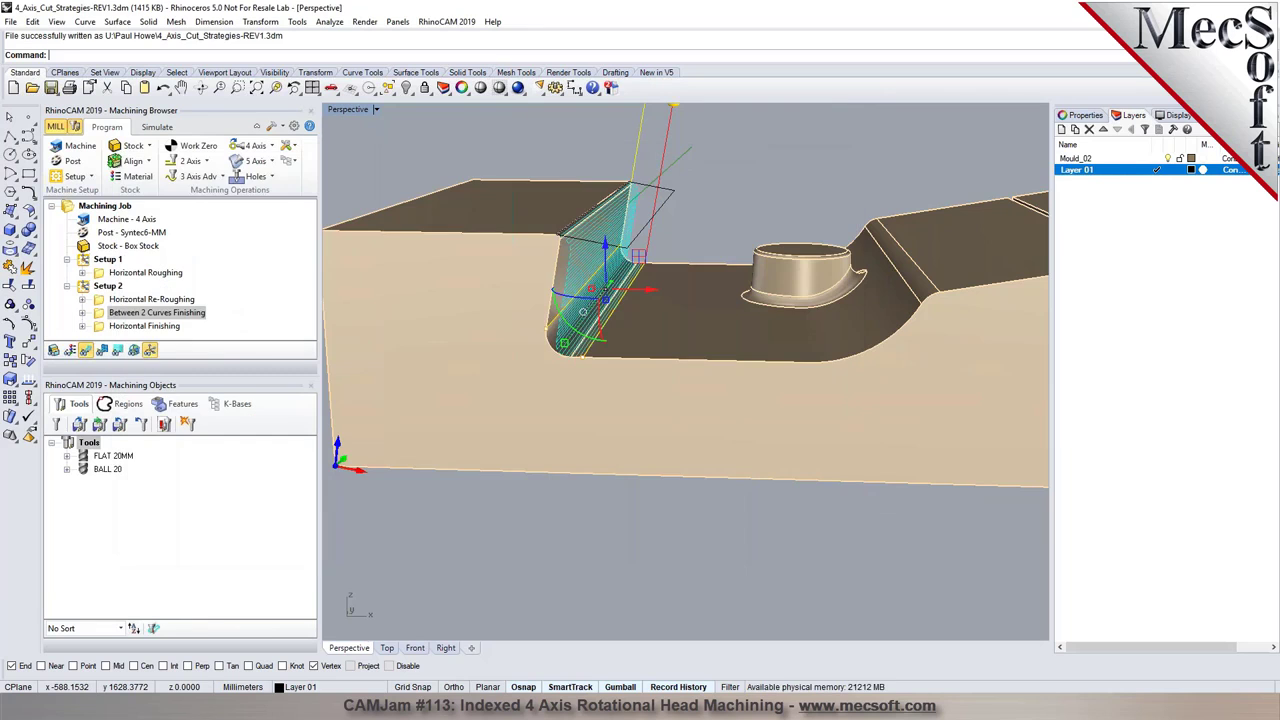
- Delete the Horizontal Finishing operation from Setup 2
scroll(444, 380, "down", 3)
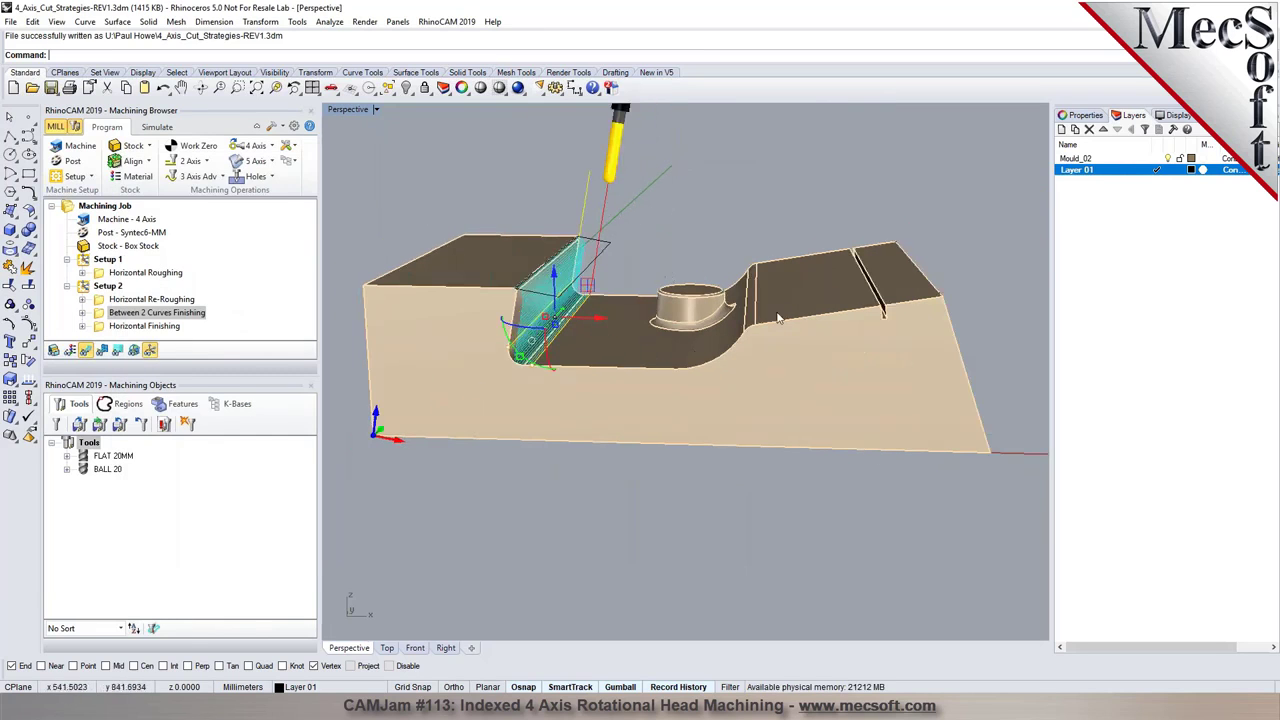
right_click_drag(667, 343, 778, 327)
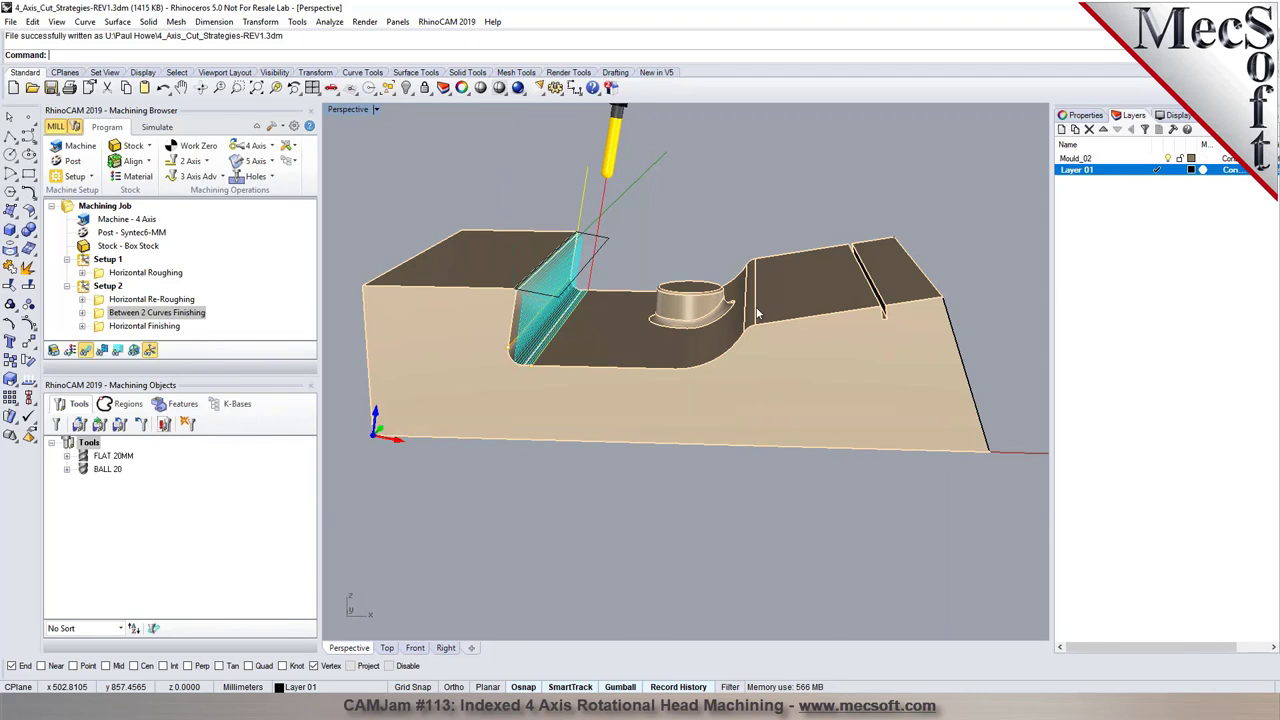
right_click_drag(727, 295, 731, 345)
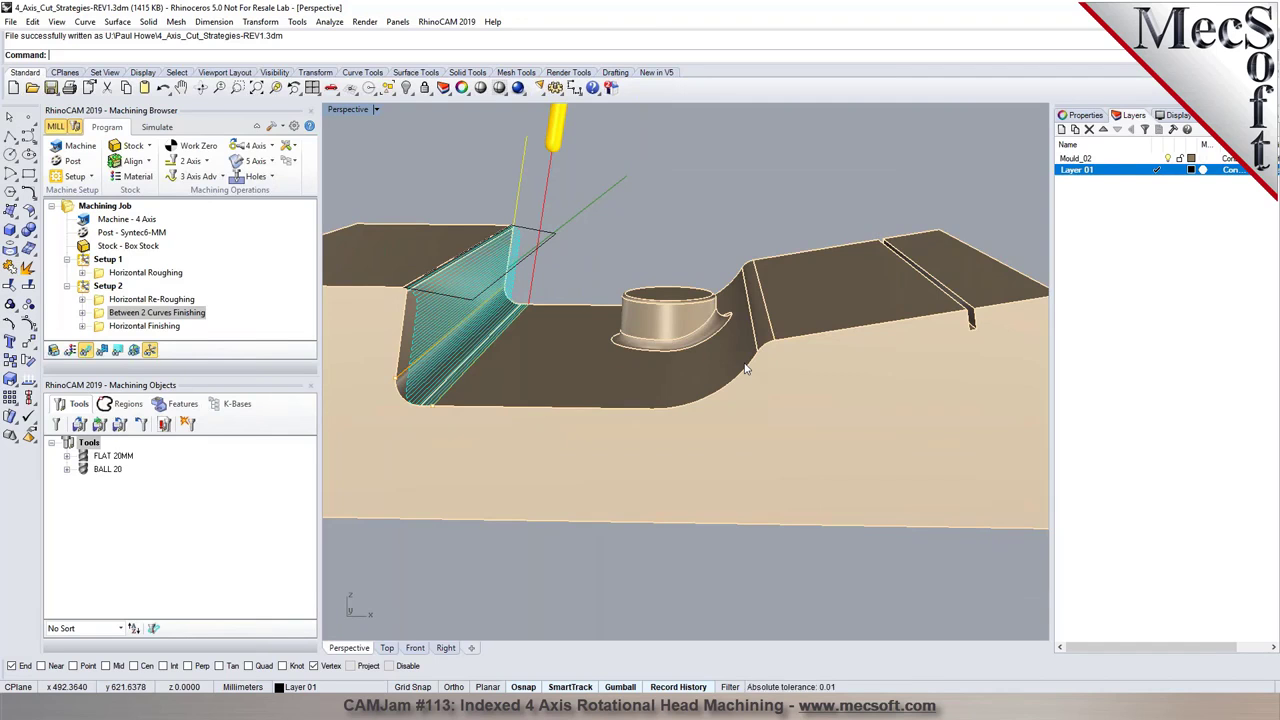
right_click_drag(740, 368, 757, 364)
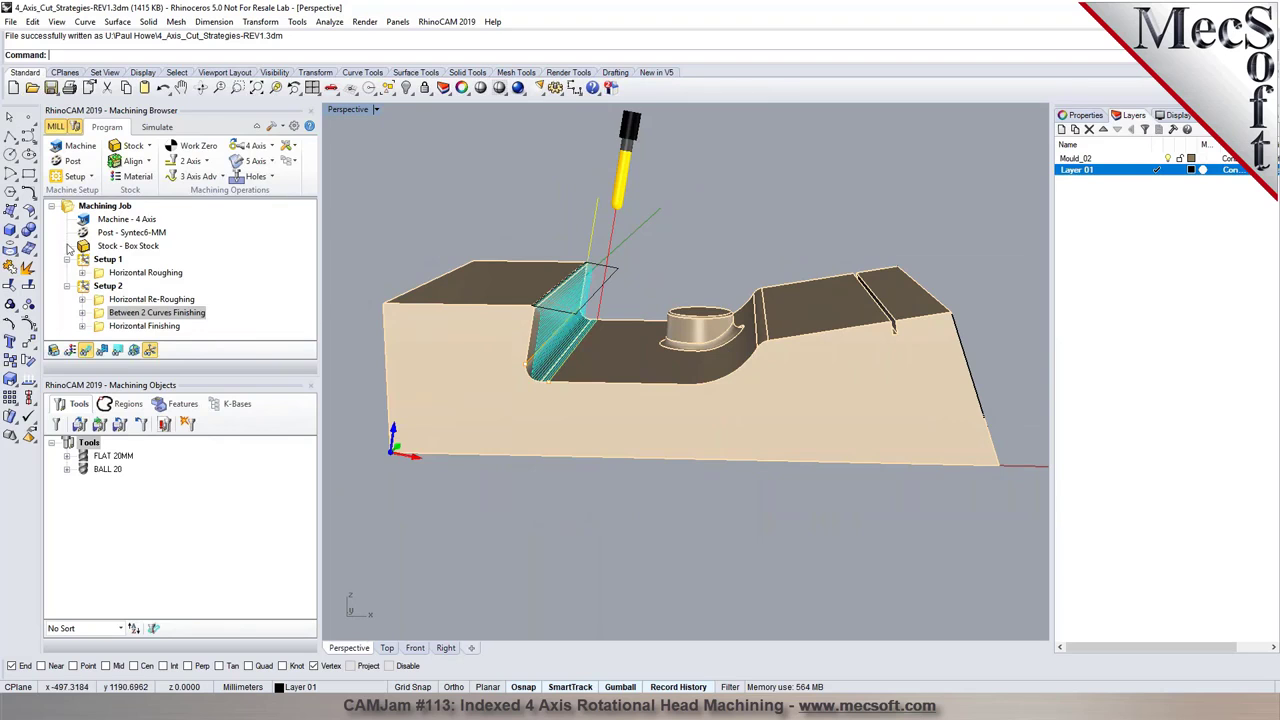
left_click(140, 328)
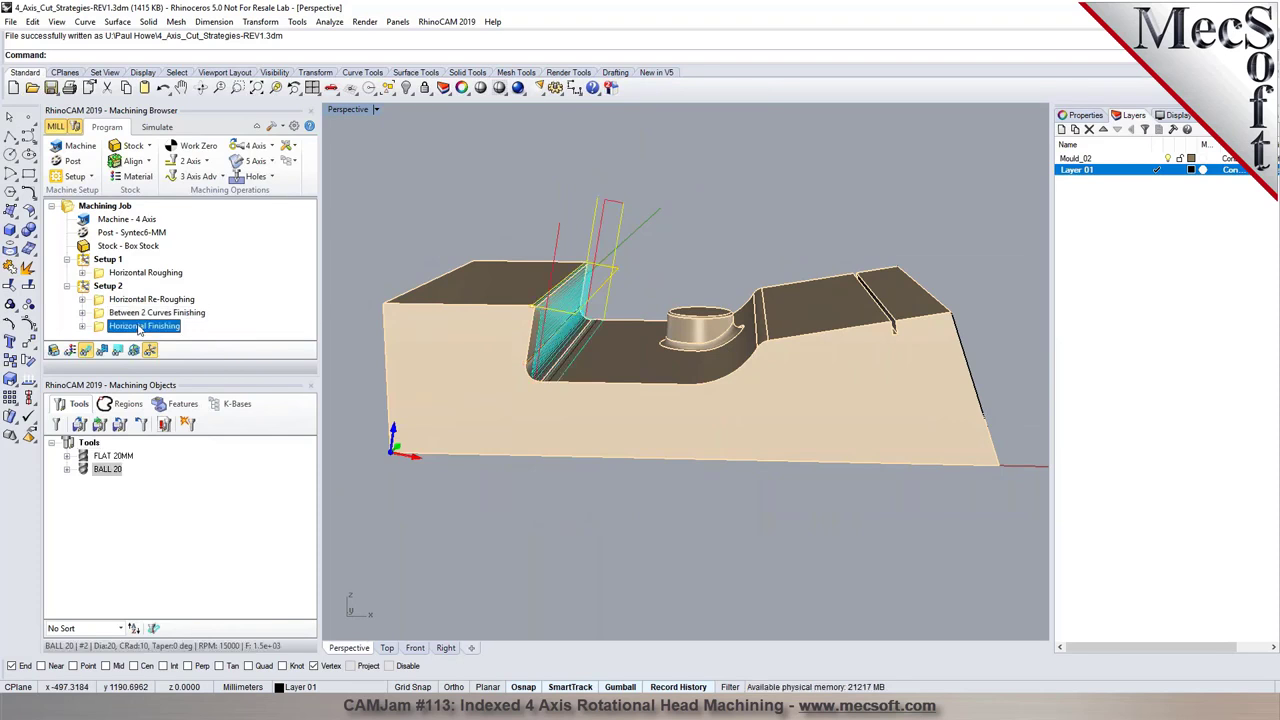
right_click(140, 328)
left_click(184, 507)
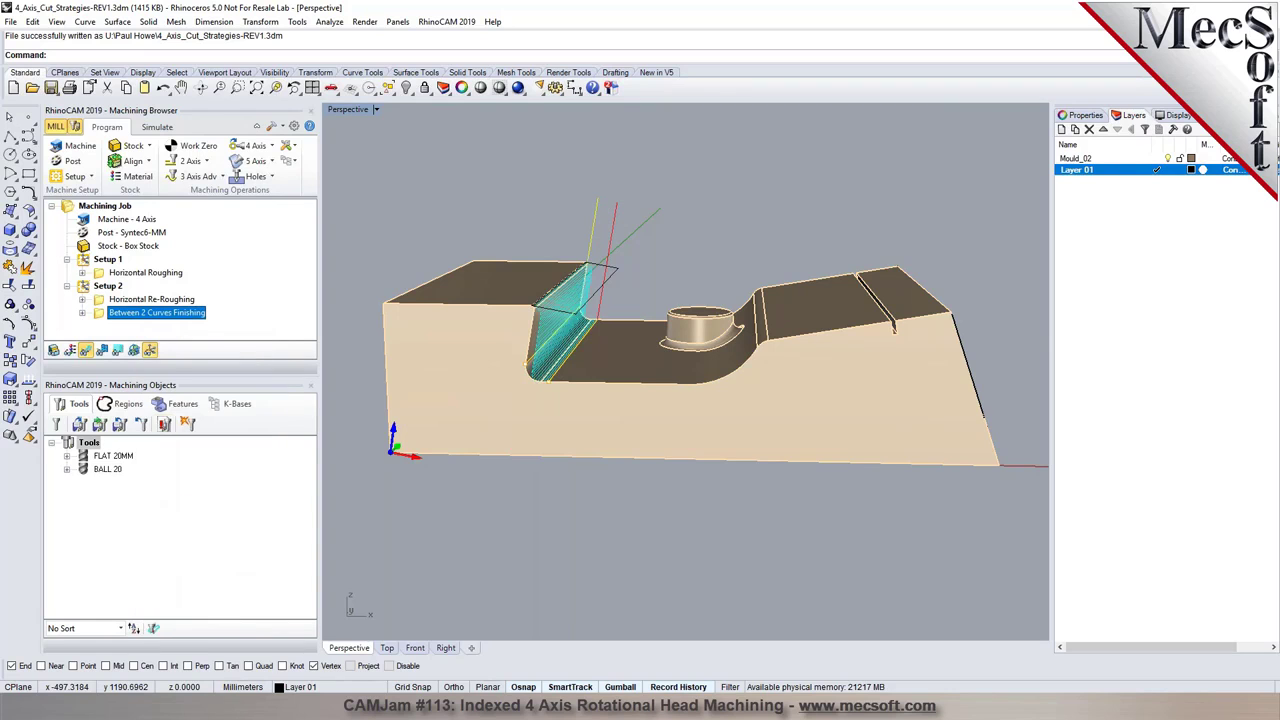
- Create a new setup at the end of the machining job and align it to the block's raised sloped face
left_click(90, 177)
left_click(110, 207)
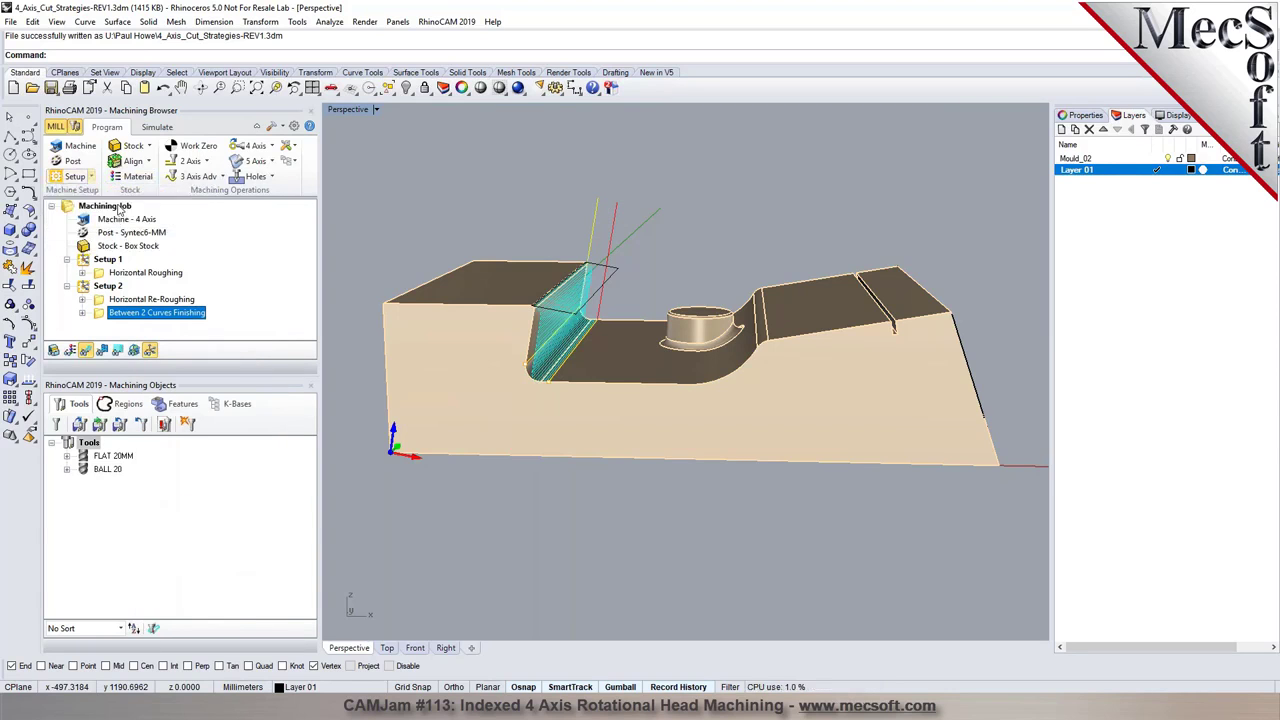
left_click(137, 340)
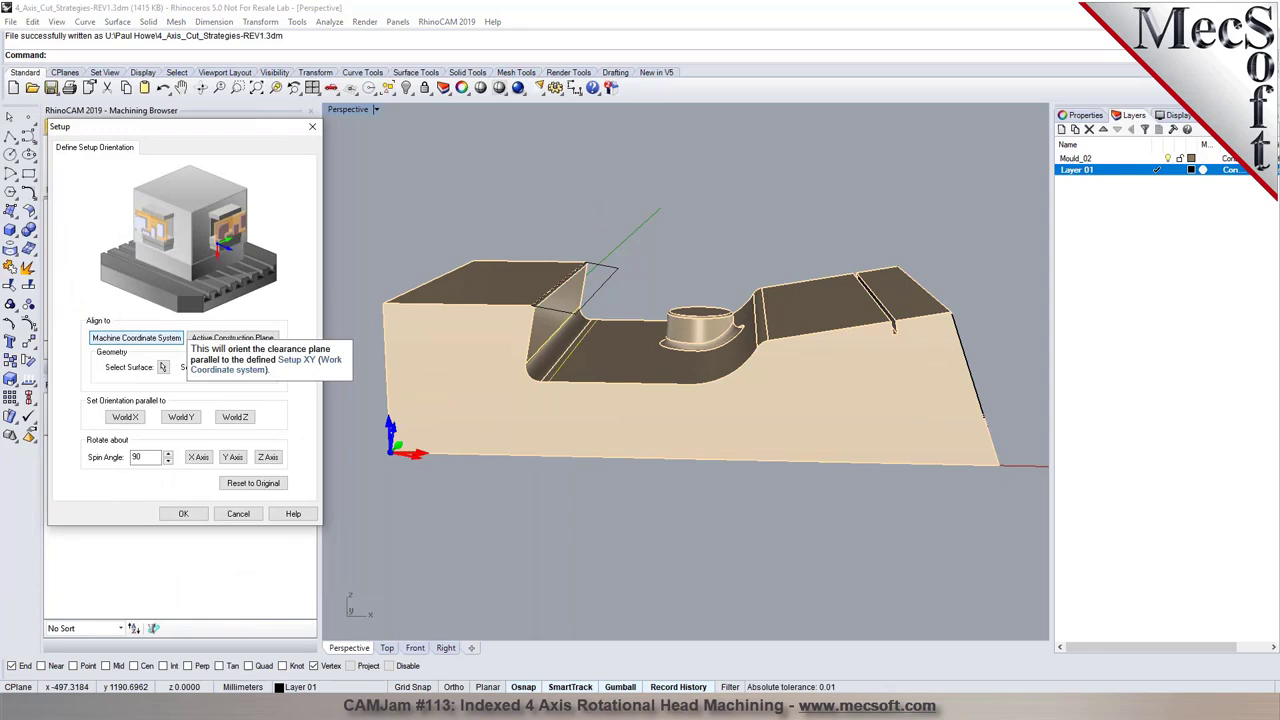
left_click(163, 368)
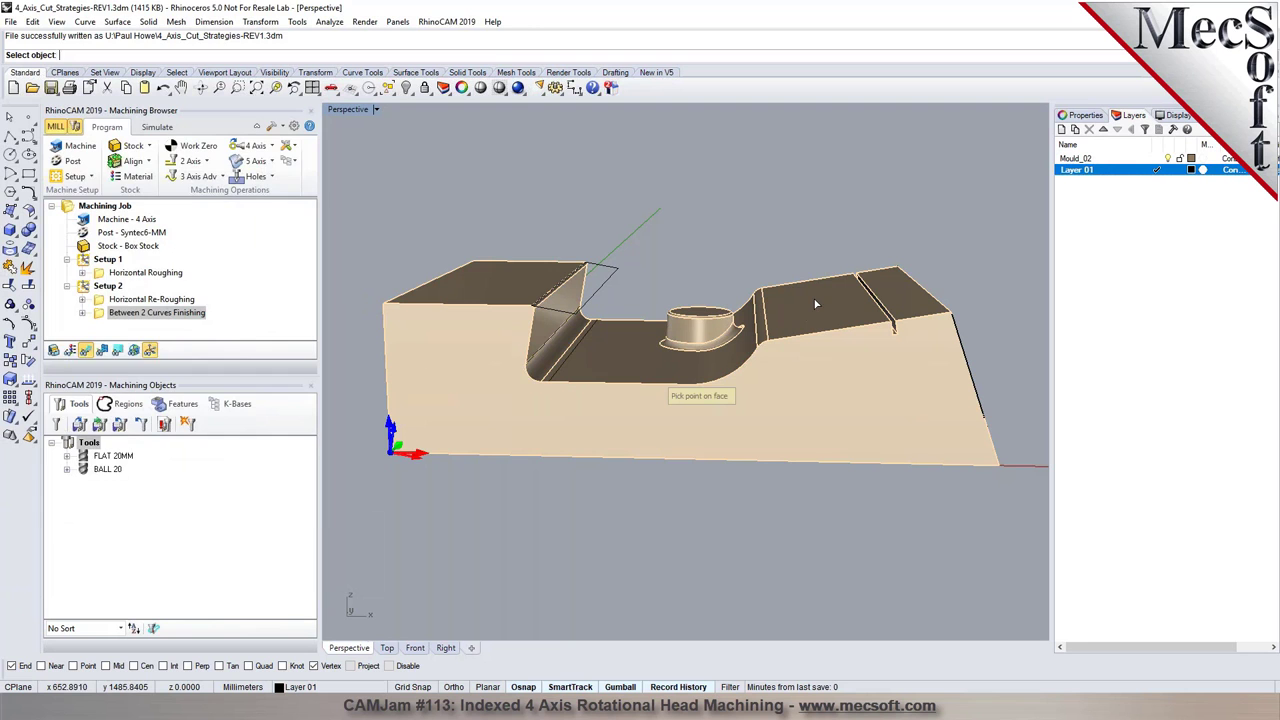
left_click(815, 304)
left_click(183, 514)
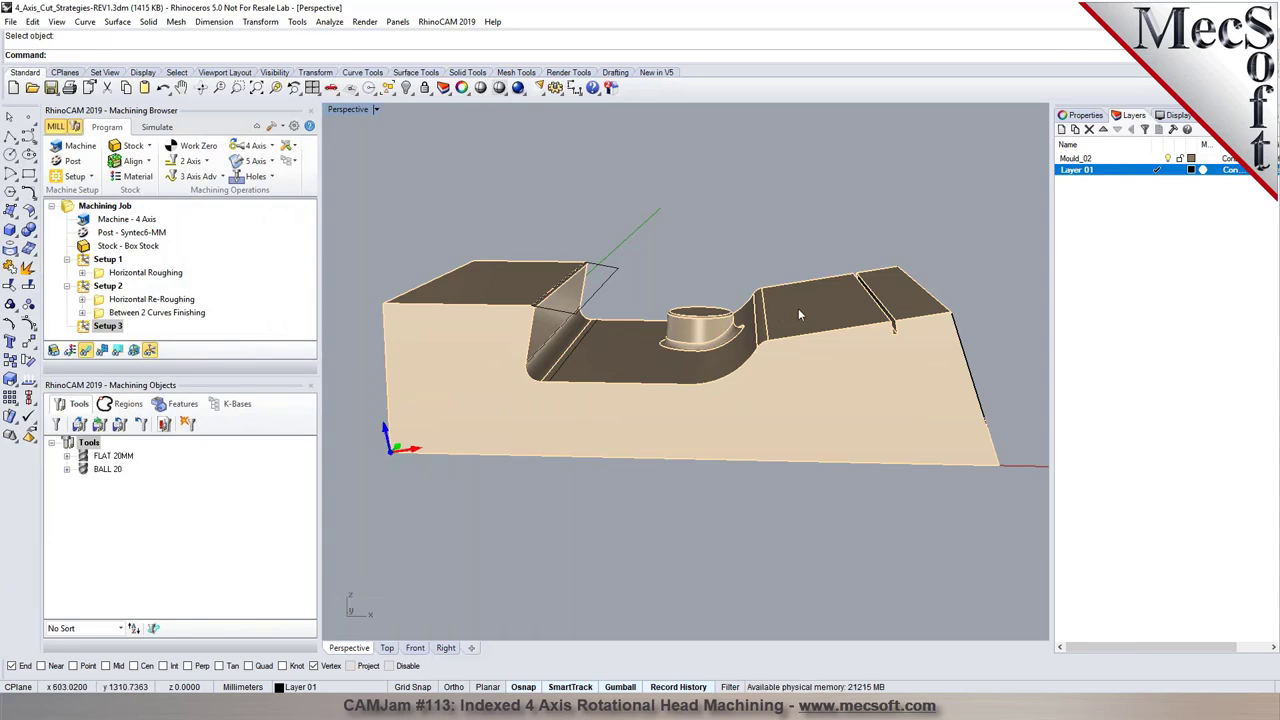
scroll(826, 296, "up", 2)
right_click_drag(826, 296, 797, 322)
scroll(797, 322, "down", 3)
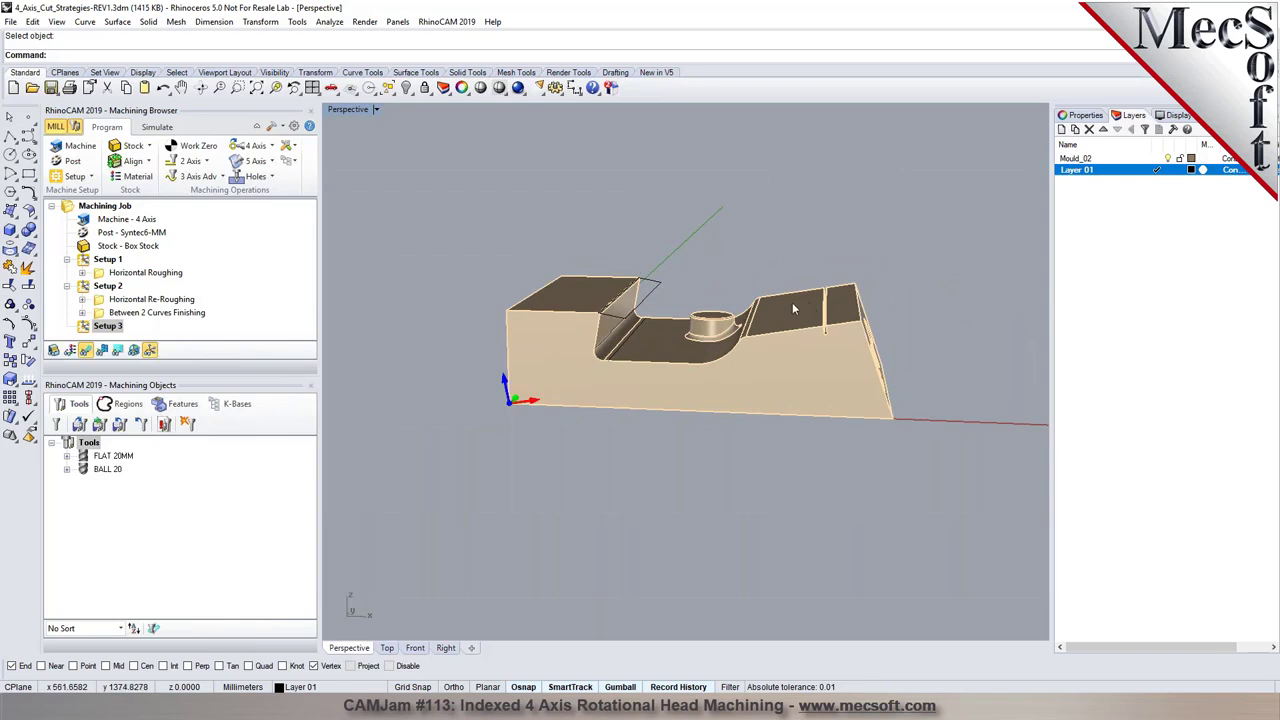
scroll(793, 309, "up", 3)
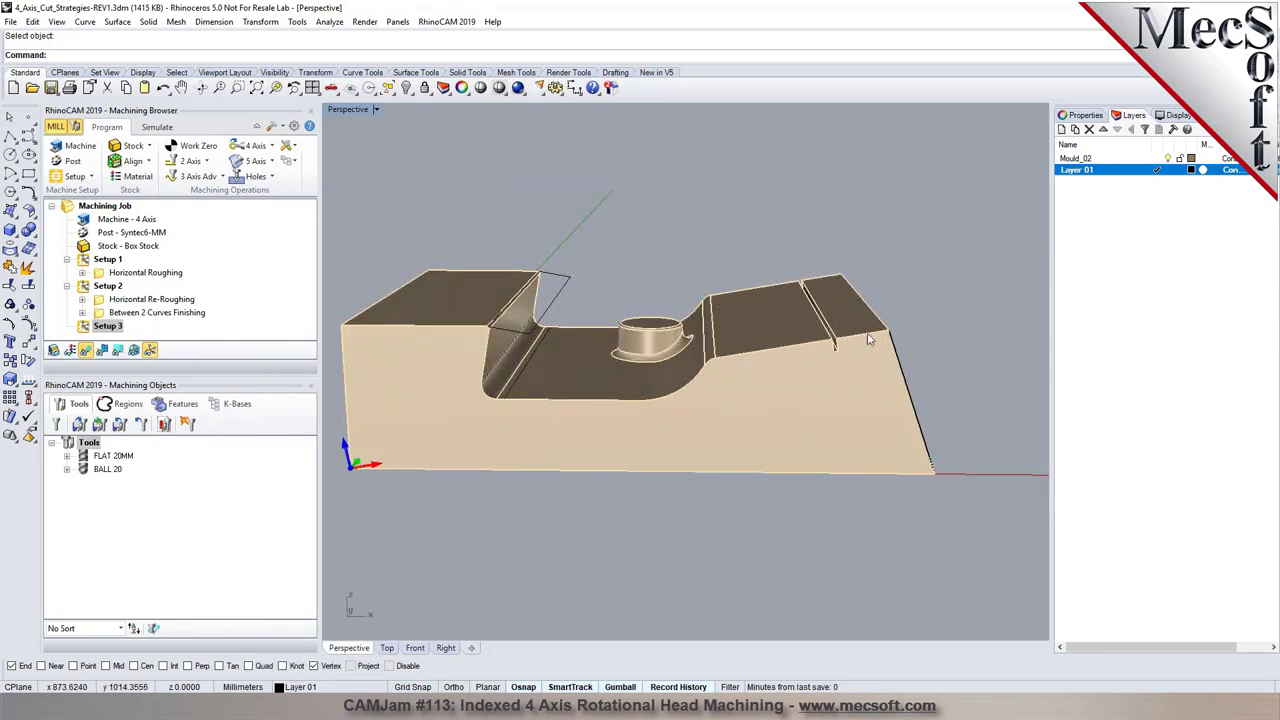
scroll(733, 328, "up", 1)
scroll(812, 308, "up", 4)
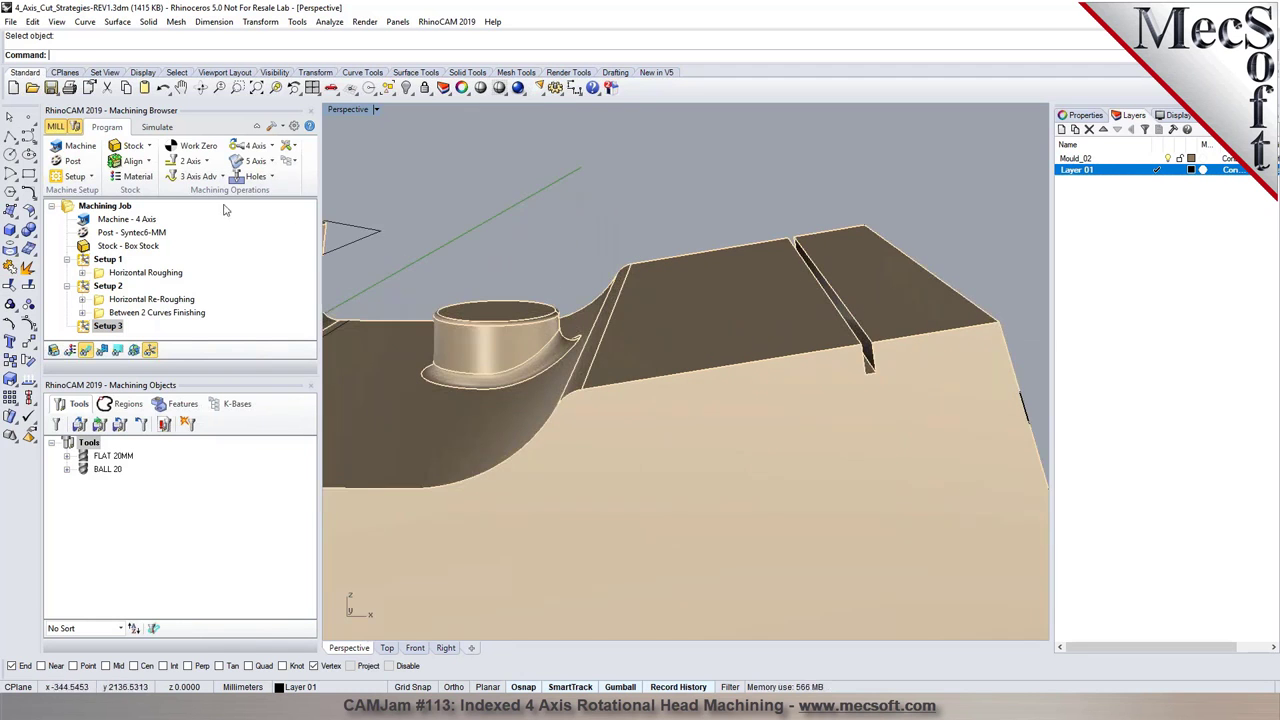
left_click(29, 174)
left_click(630, 265)
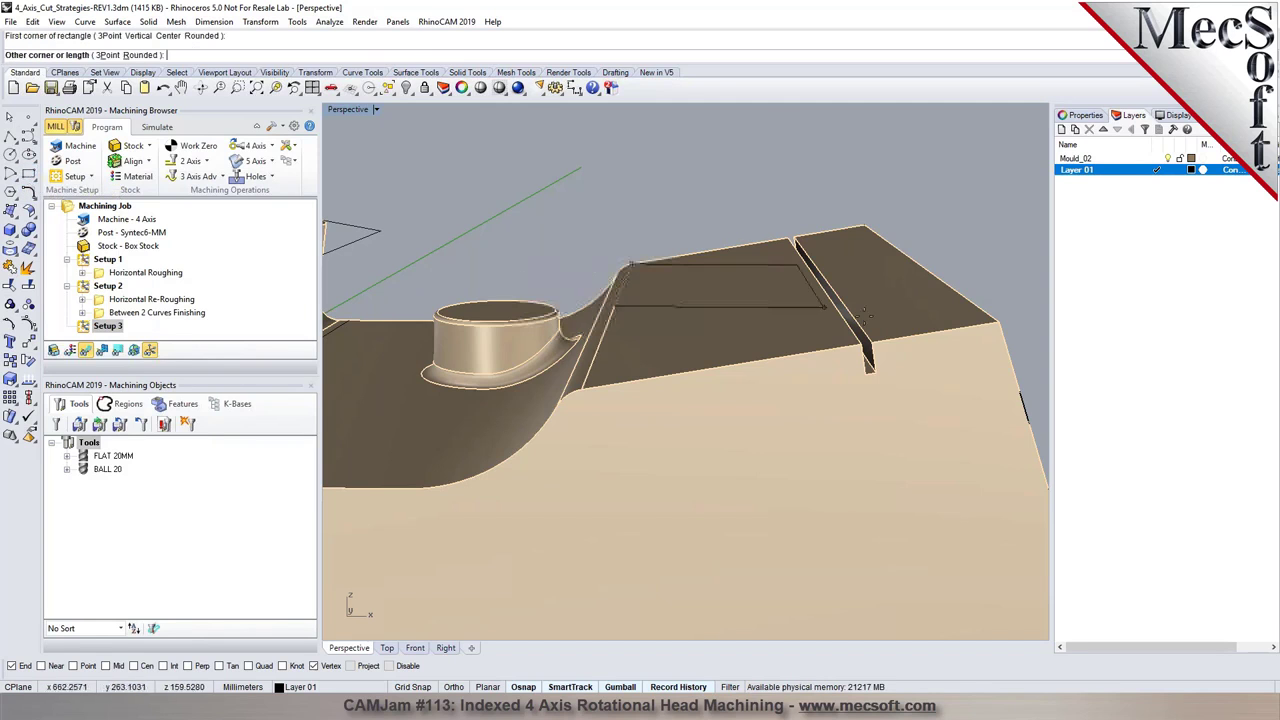
key("Escape")
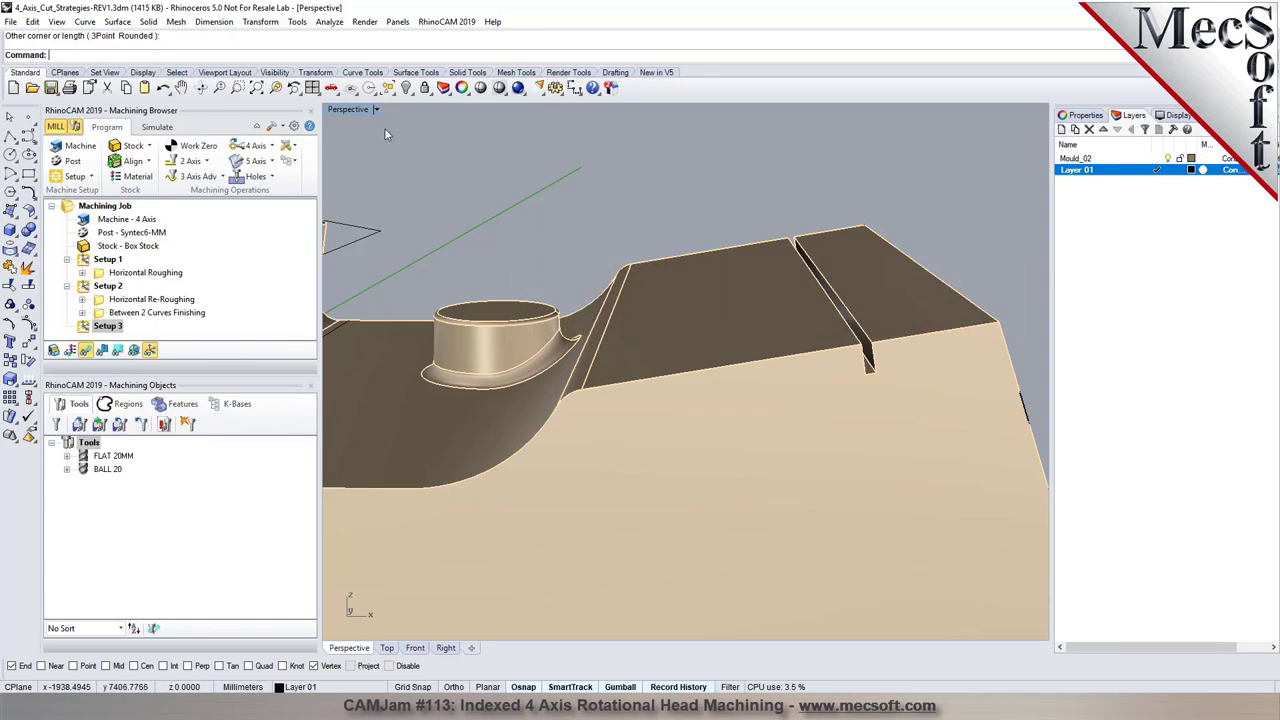
- Draw a closed polyline through the four outer corners of the raised sloped face, spanning the narrow slot
left_click(10, 136)
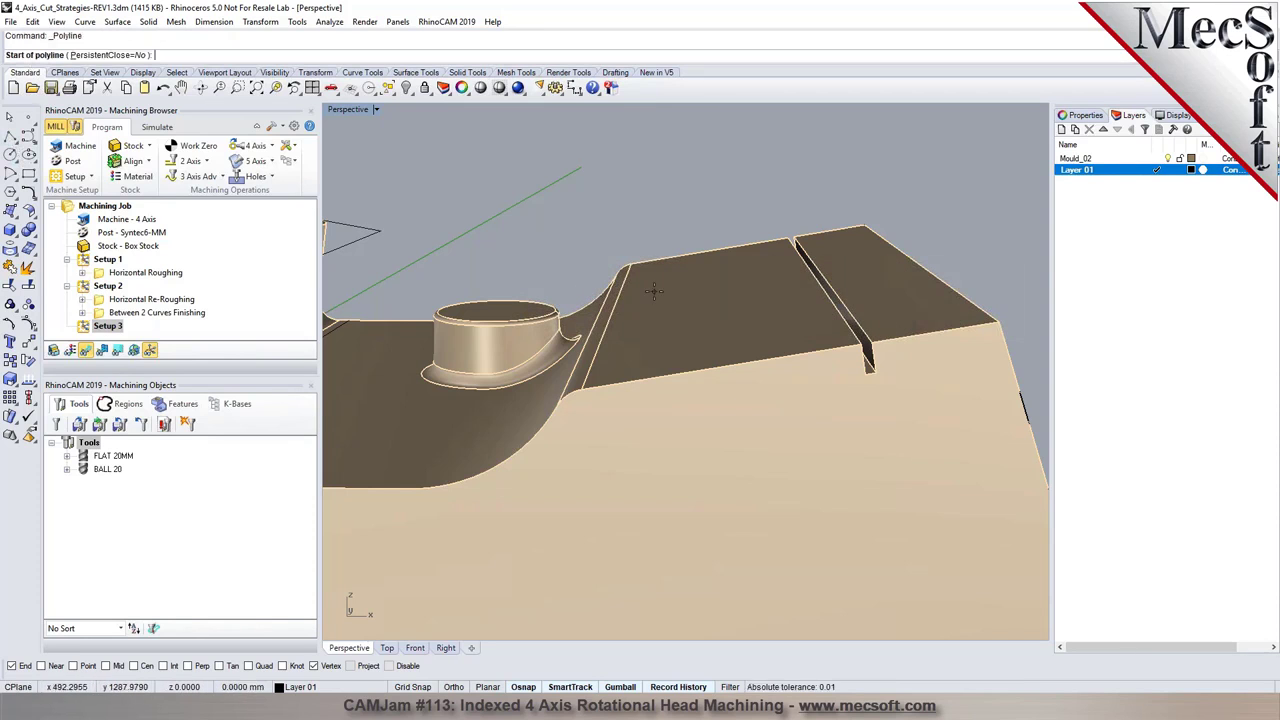
left_click(631, 265)
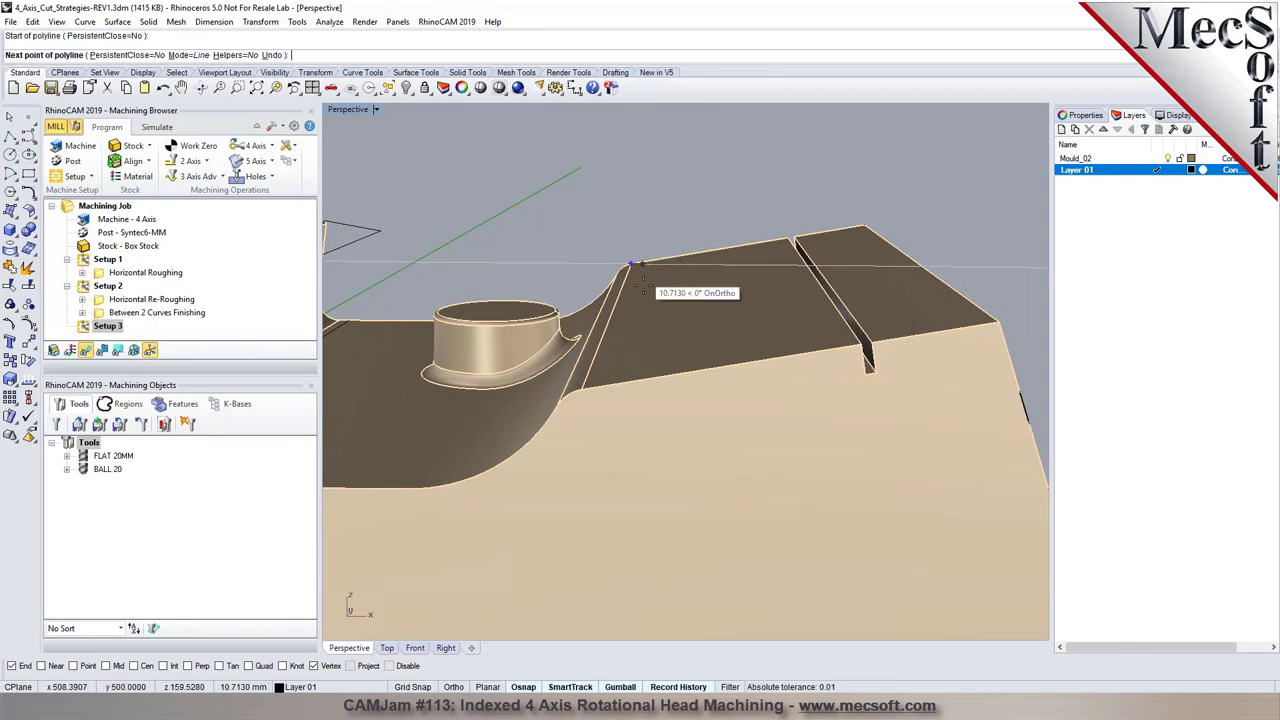
left_click(580, 390)
left_click(998, 323)
left_click(866, 215)
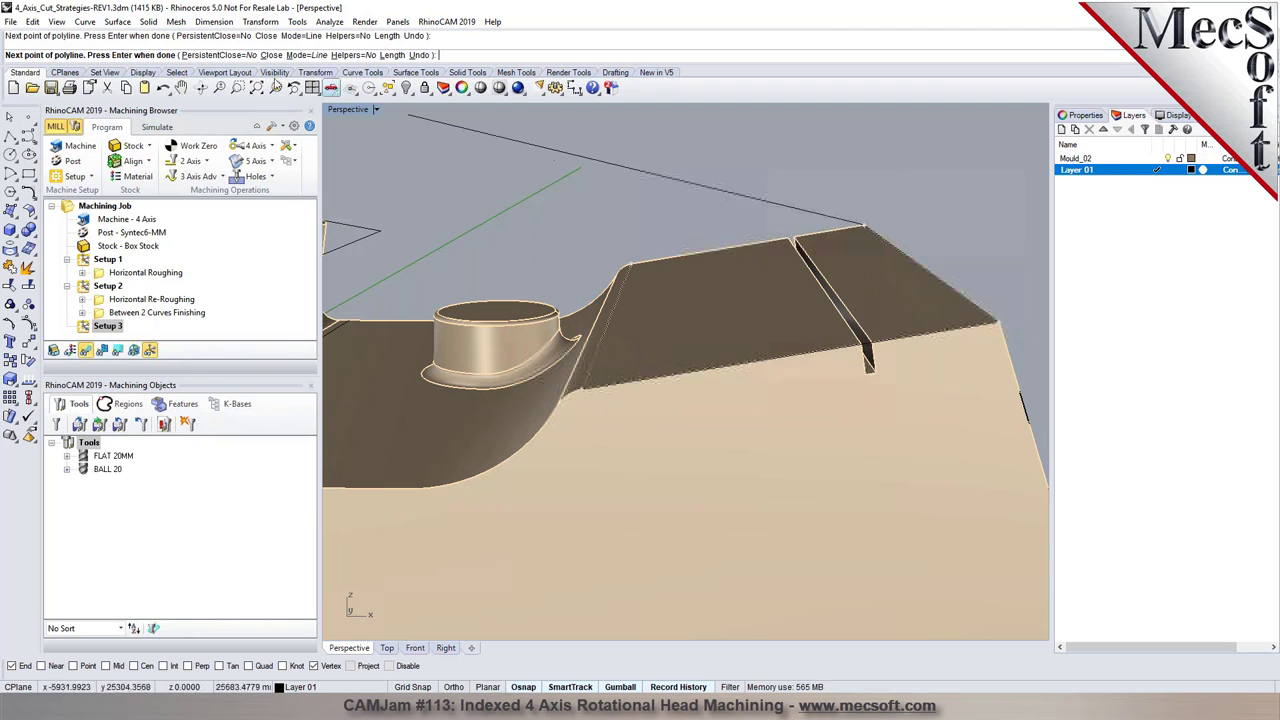
left_click(270, 55)
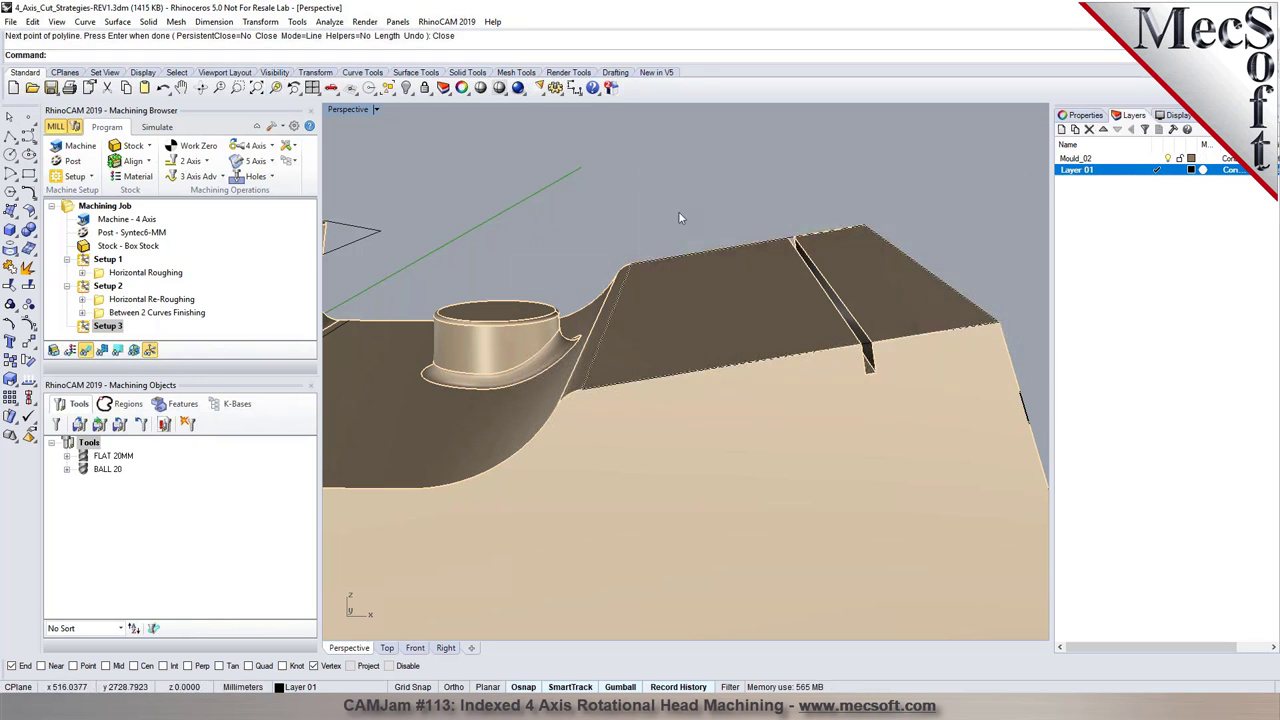
- Start a 2 1/2 Axis Facing operation and select the closed polyline around the sloped face as its machining region
left_click(206, 165)
left_click(228, 188)
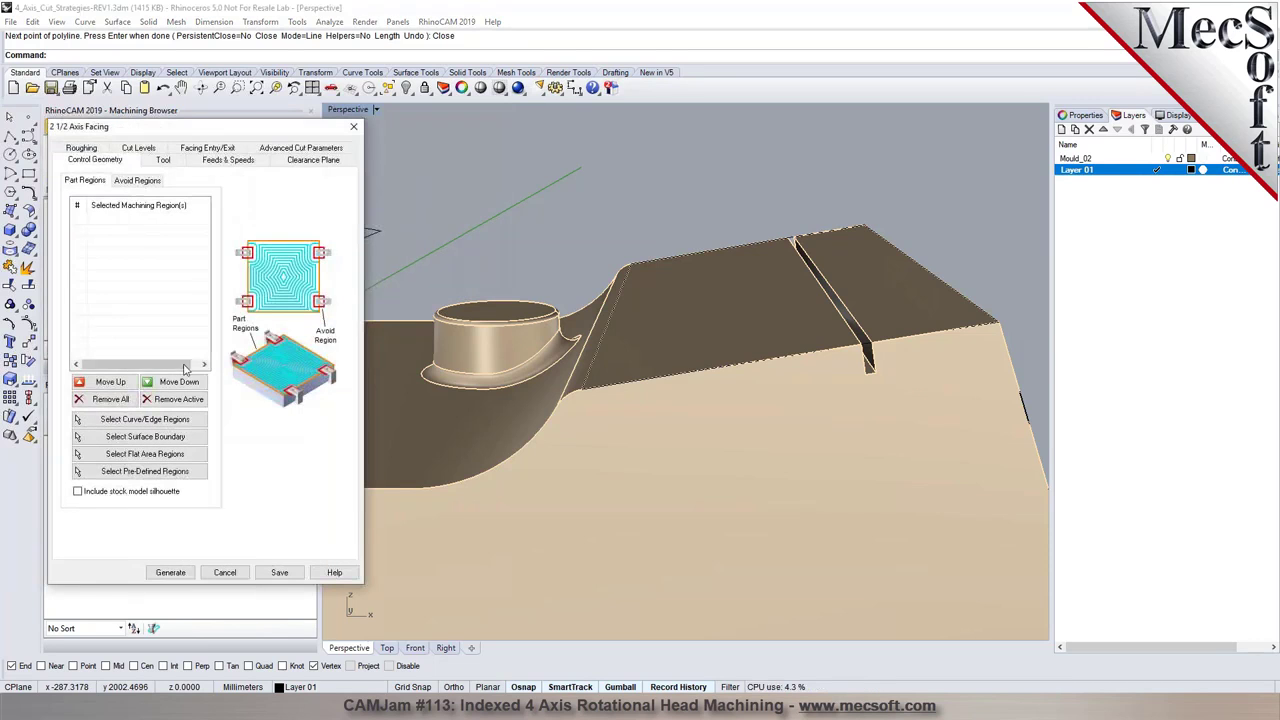
left_click(131, 419)
left_click(660, 252)
left_click(705, 291)
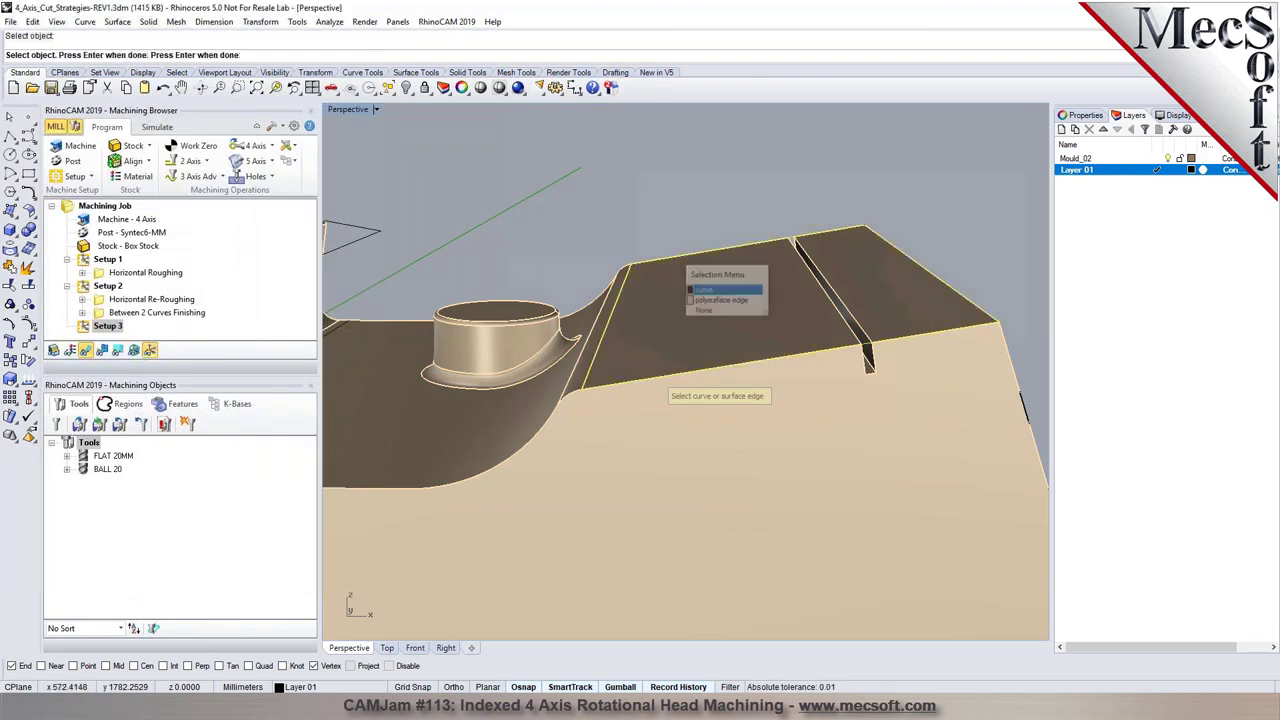
- Generate a 2 1/2 Axis Facing toolpath on the sloped face with FLAT 20MM, linear cuts at 90 degrees and 10% stepover
key("Return")
left_click(165, 162)
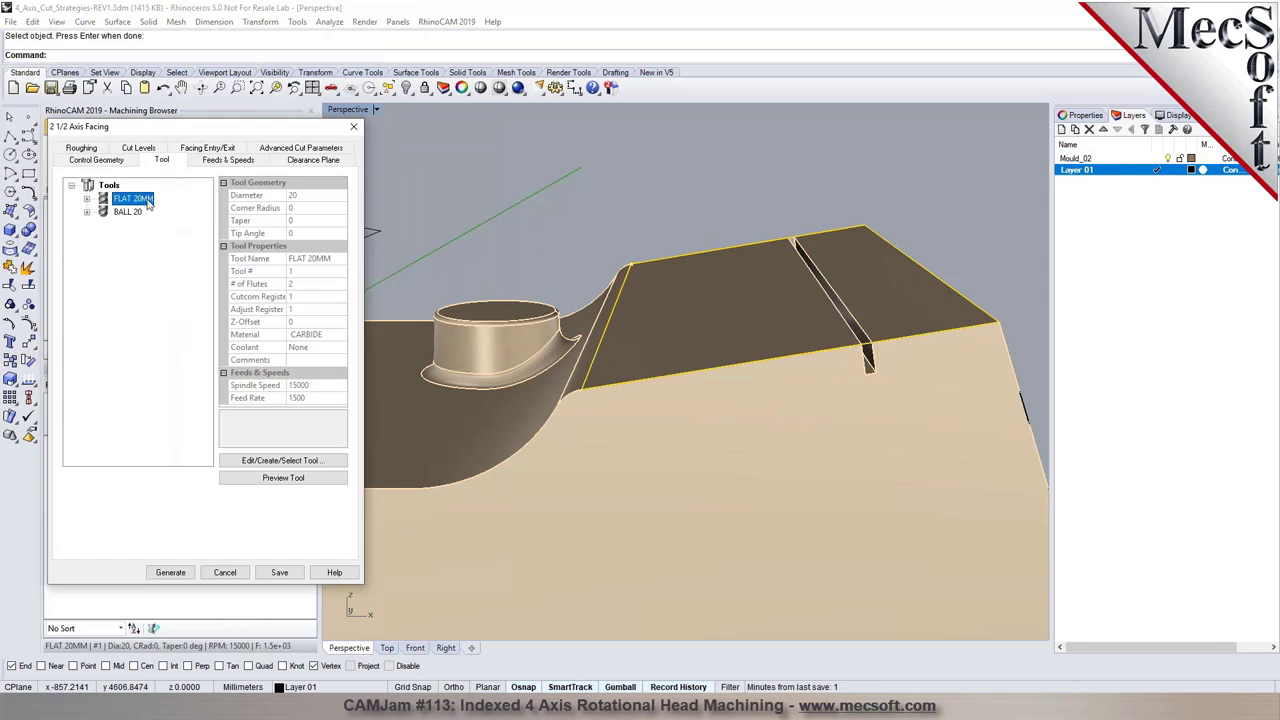
left_click(82, 150)
right_click_drag(960, 360, 394, 505)
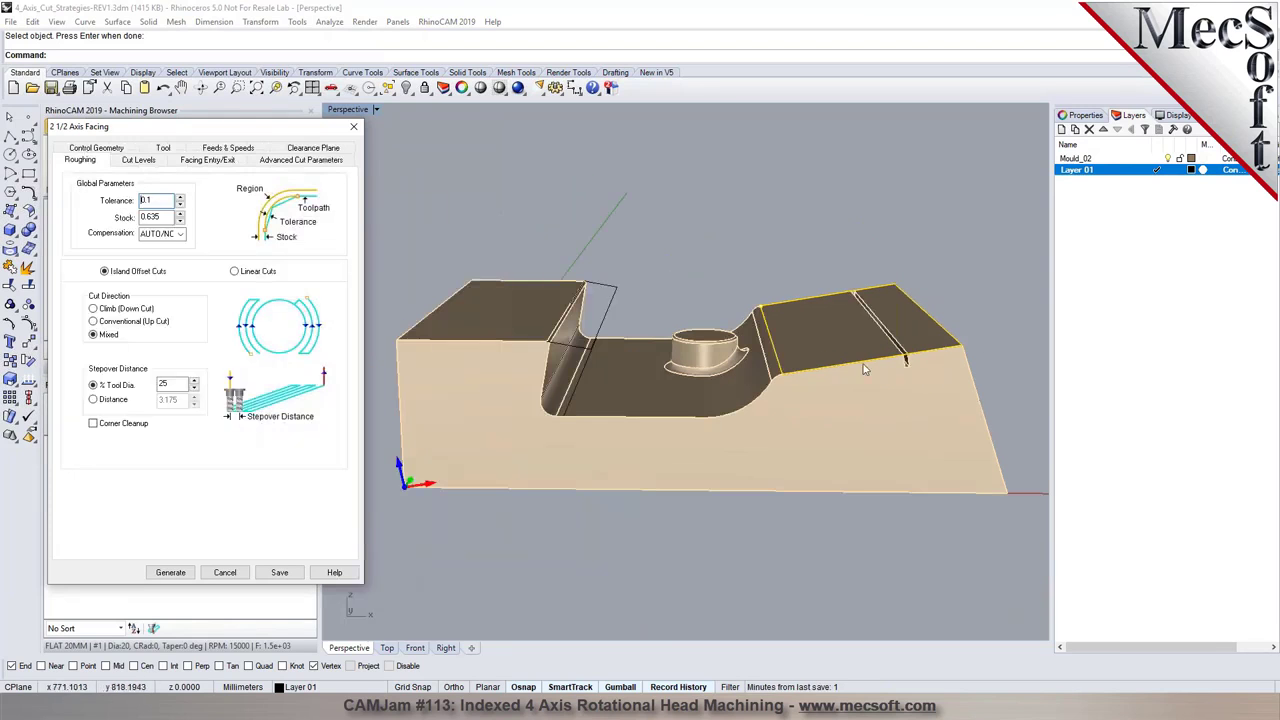
left_click(236, 272)
double_click(172, 356)
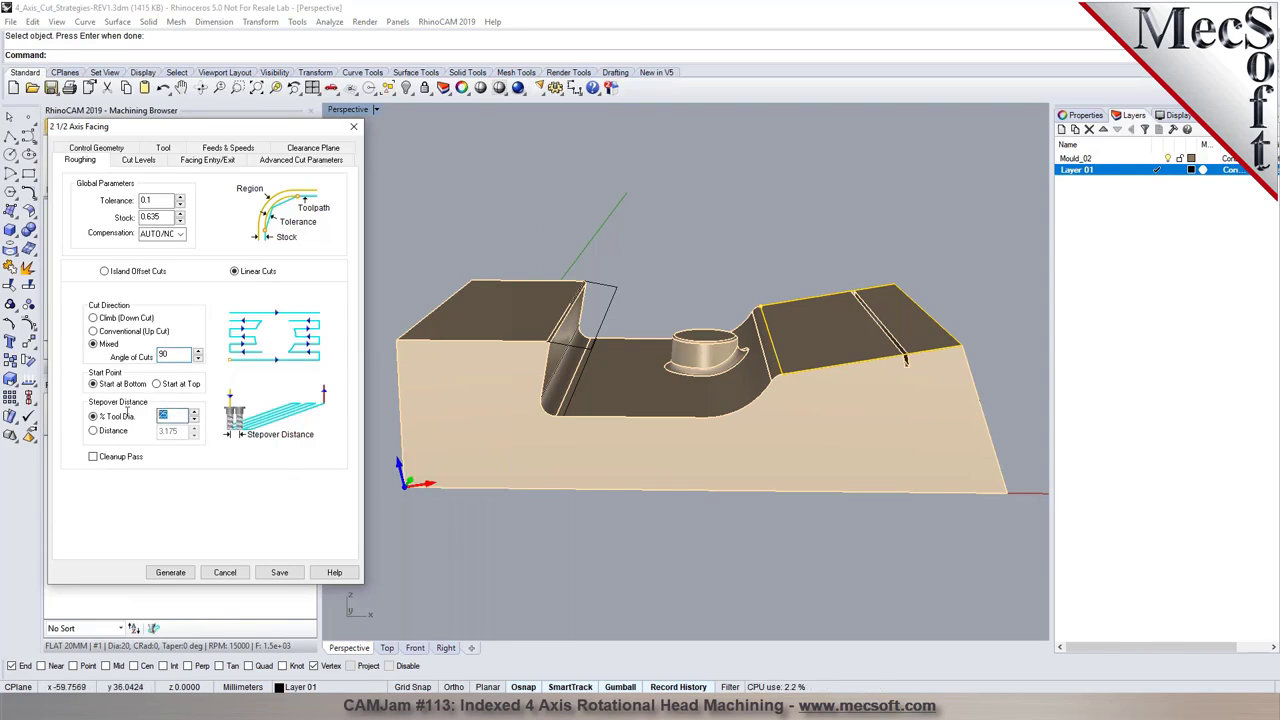
type("10")
left_click(170, 573)
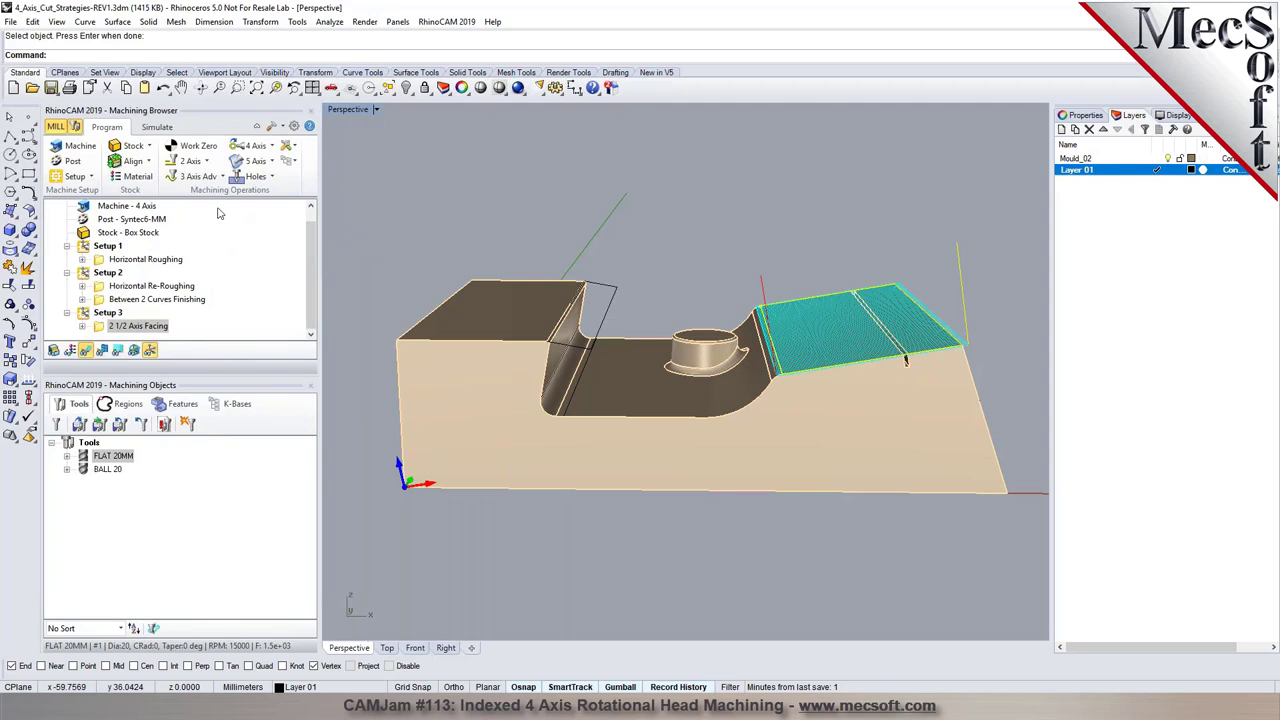
- Change the facing operation's stepover to 45% of the tool diameter and regenerate the toolpath
double_click(102, 328)
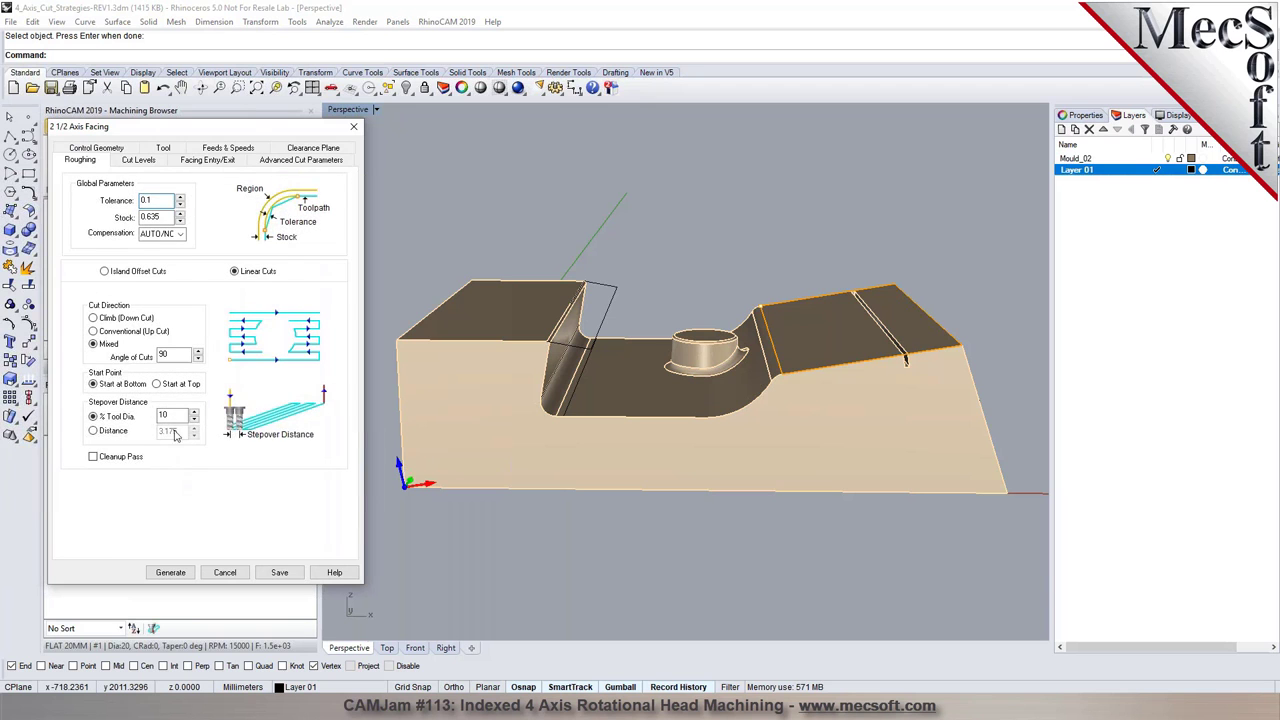
type("45")
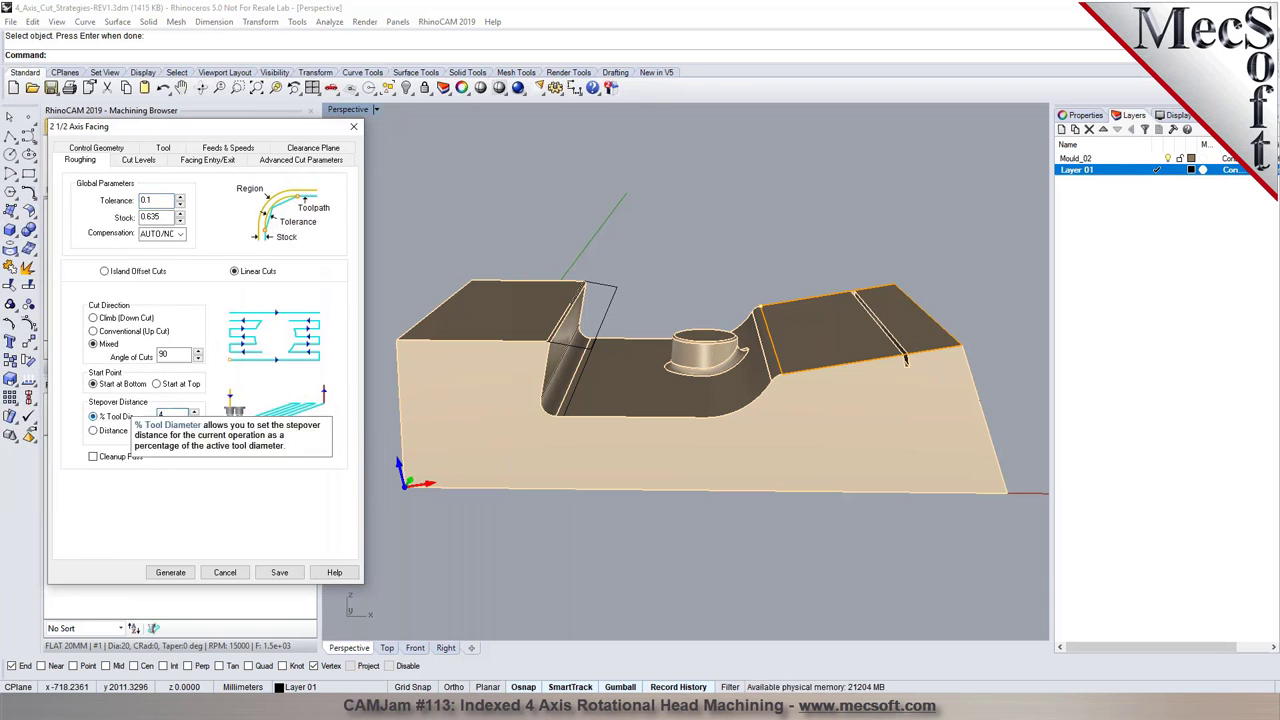
left_click(170, 572)
- Simulate the facing toolpath and examine the tilted cutter's motion in the front and perspective views
left_click(157, 127)
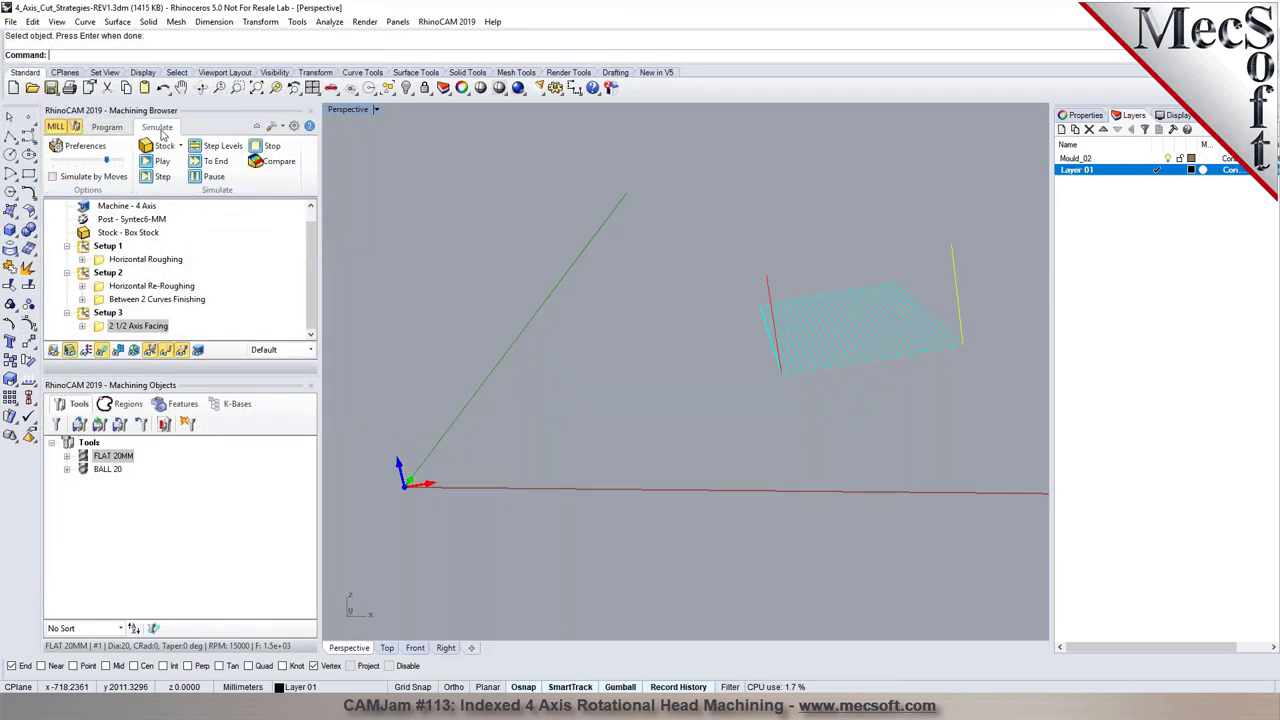
left_click(160, 162)
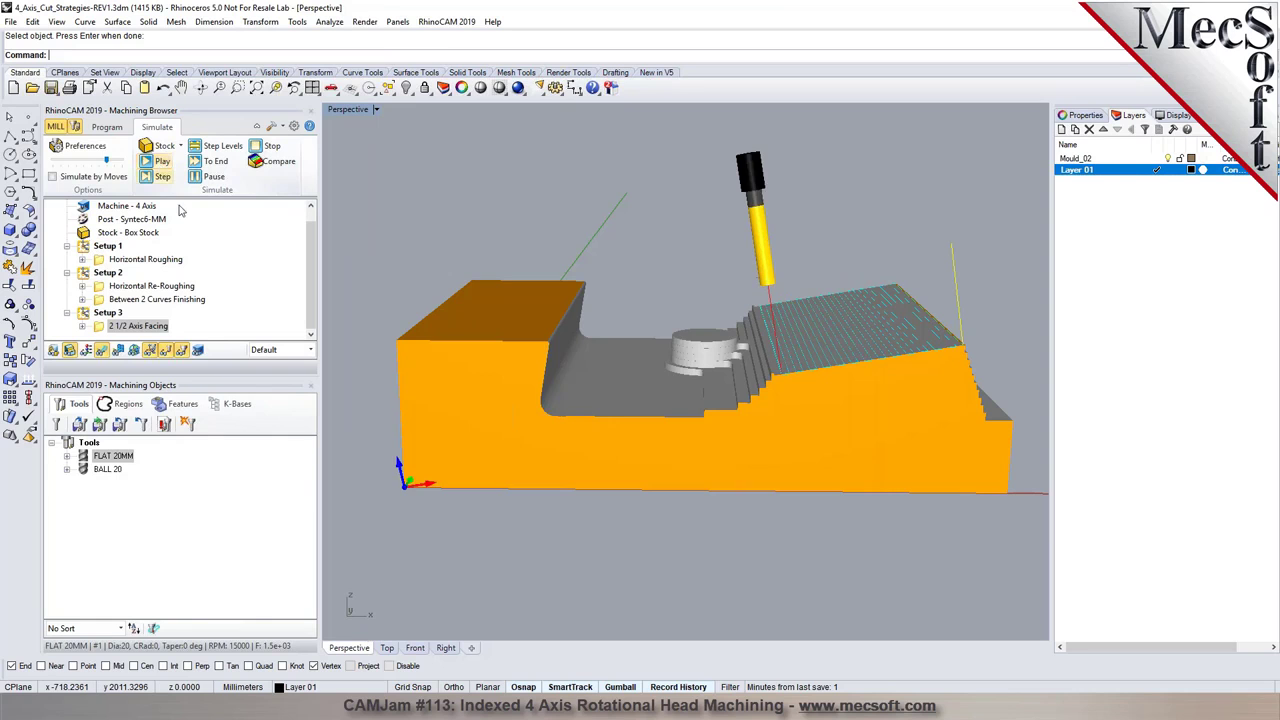
left_click(415, 648)
scroll(590, 575, "down", 3)
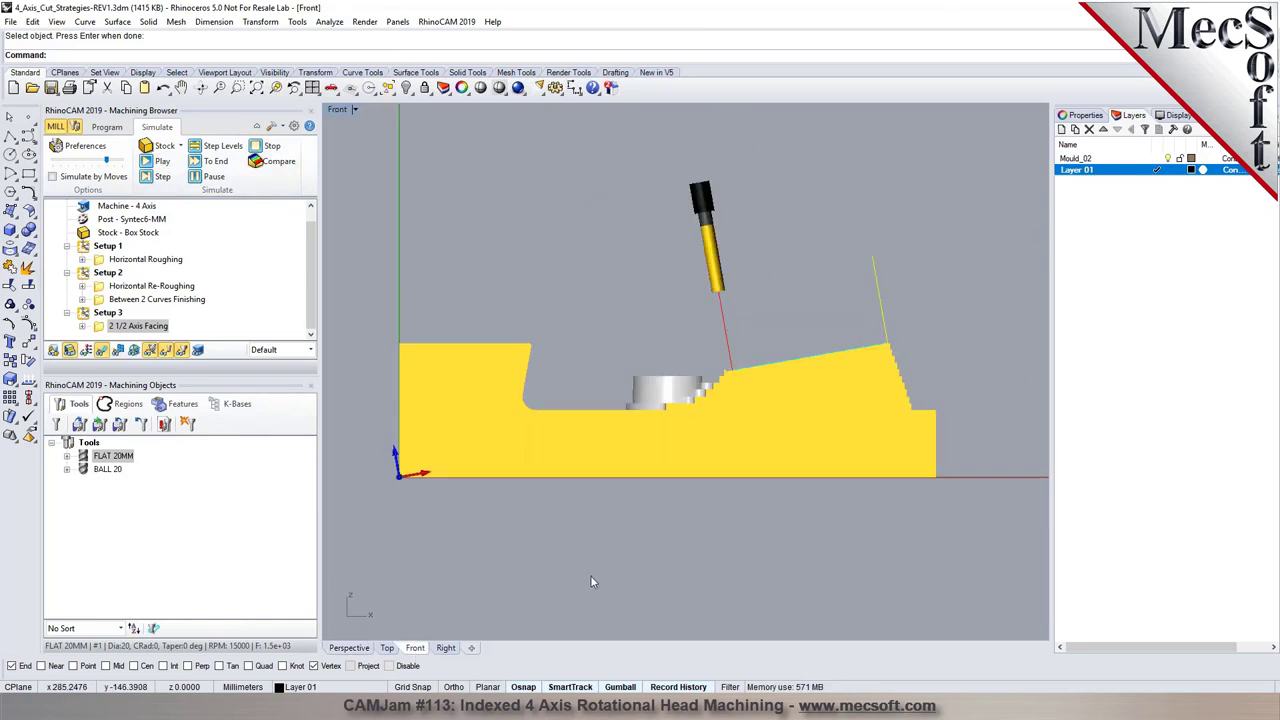
left_click(147, 165)
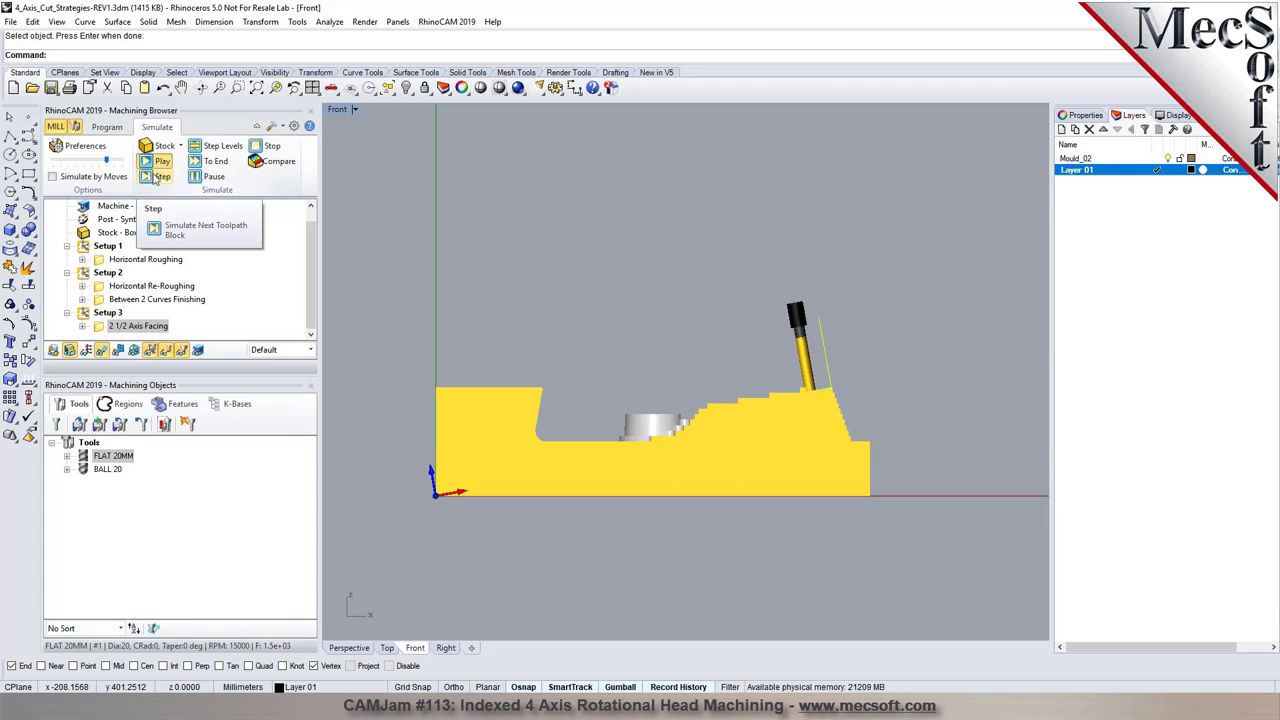
left_click(352, 648)
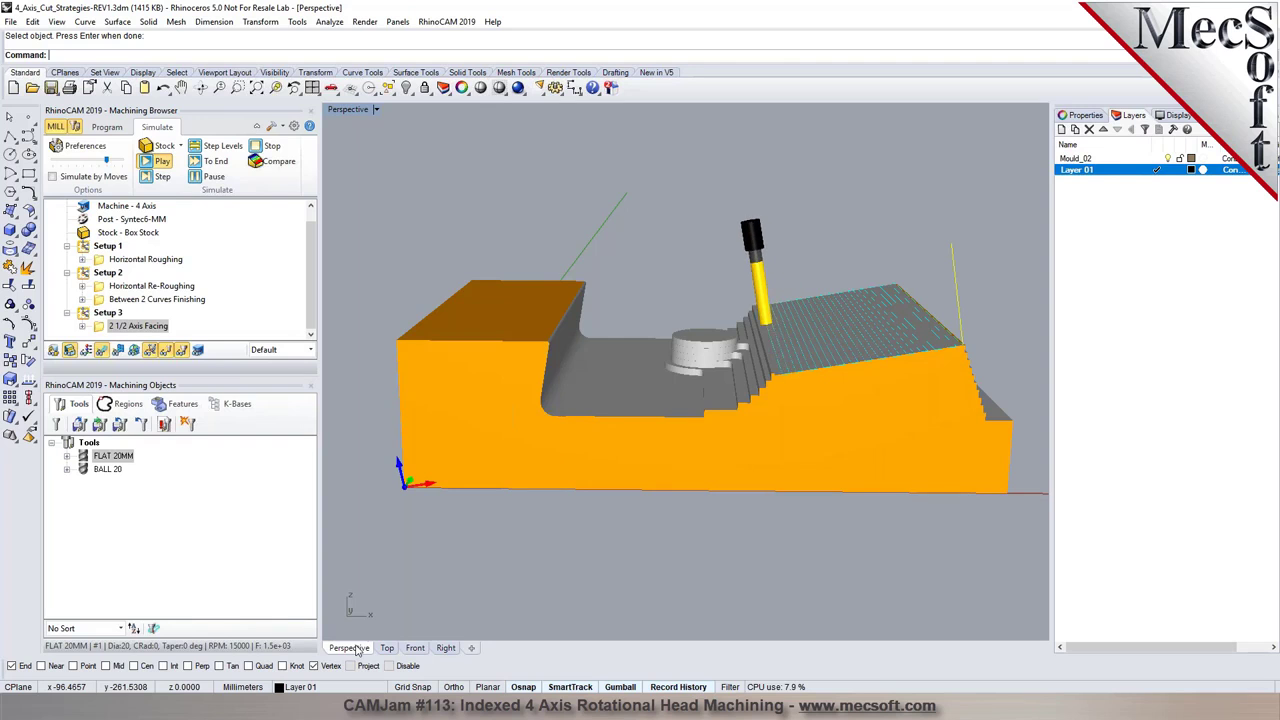
- Start an advanced 3-axis Between 2 Curves Finishing operation in Setup 3 and clear its preselected machining regions
left_click(105, 128)
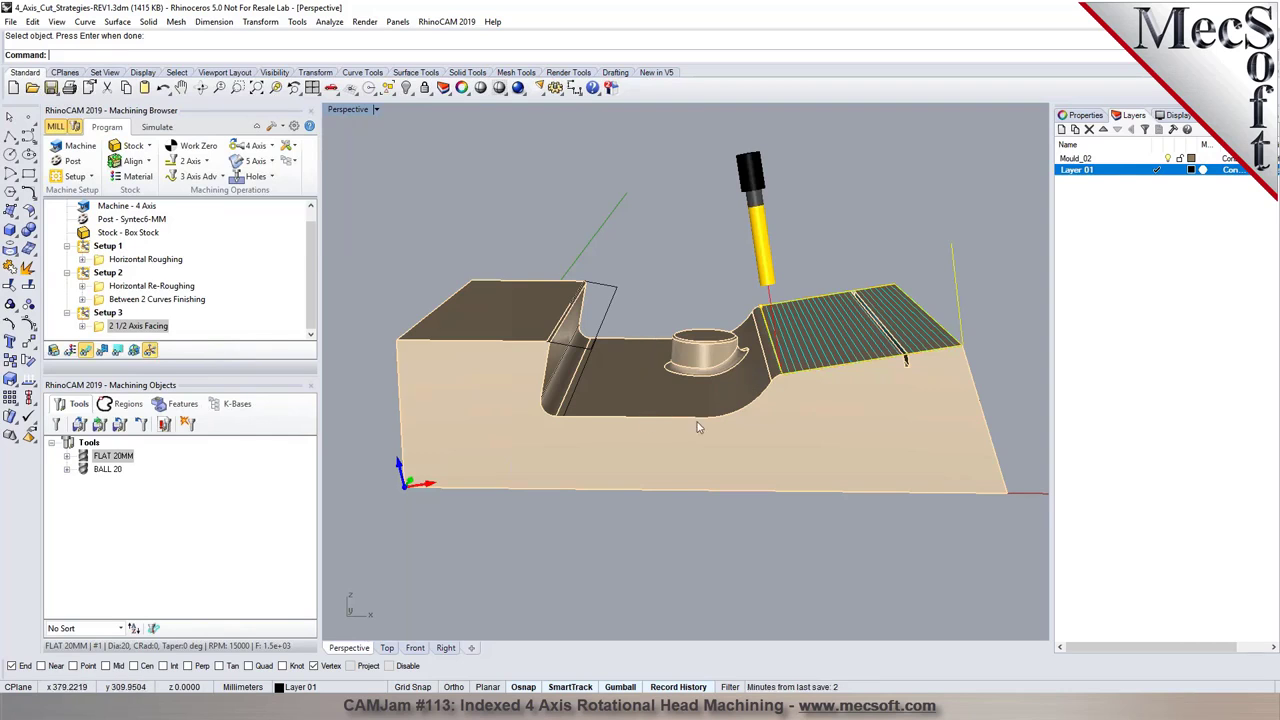
scroll(698, 427, "up", 3)
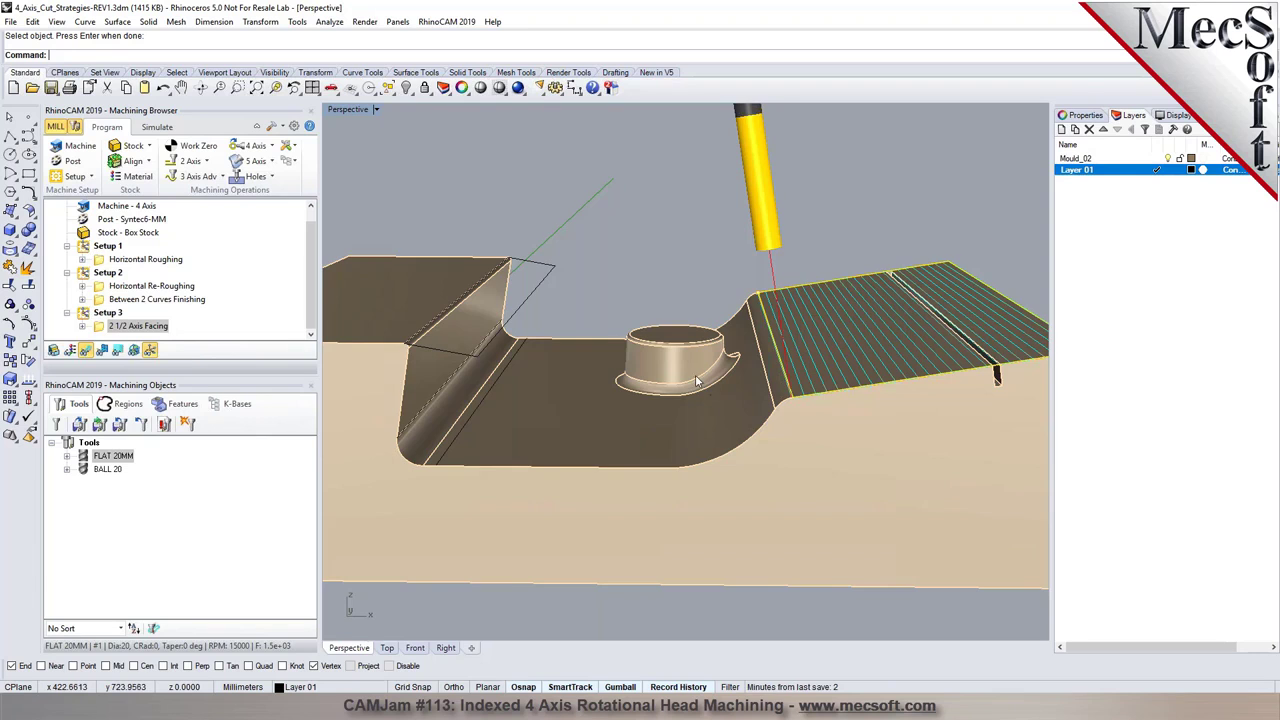
scroll(711, 386, "down", 3)
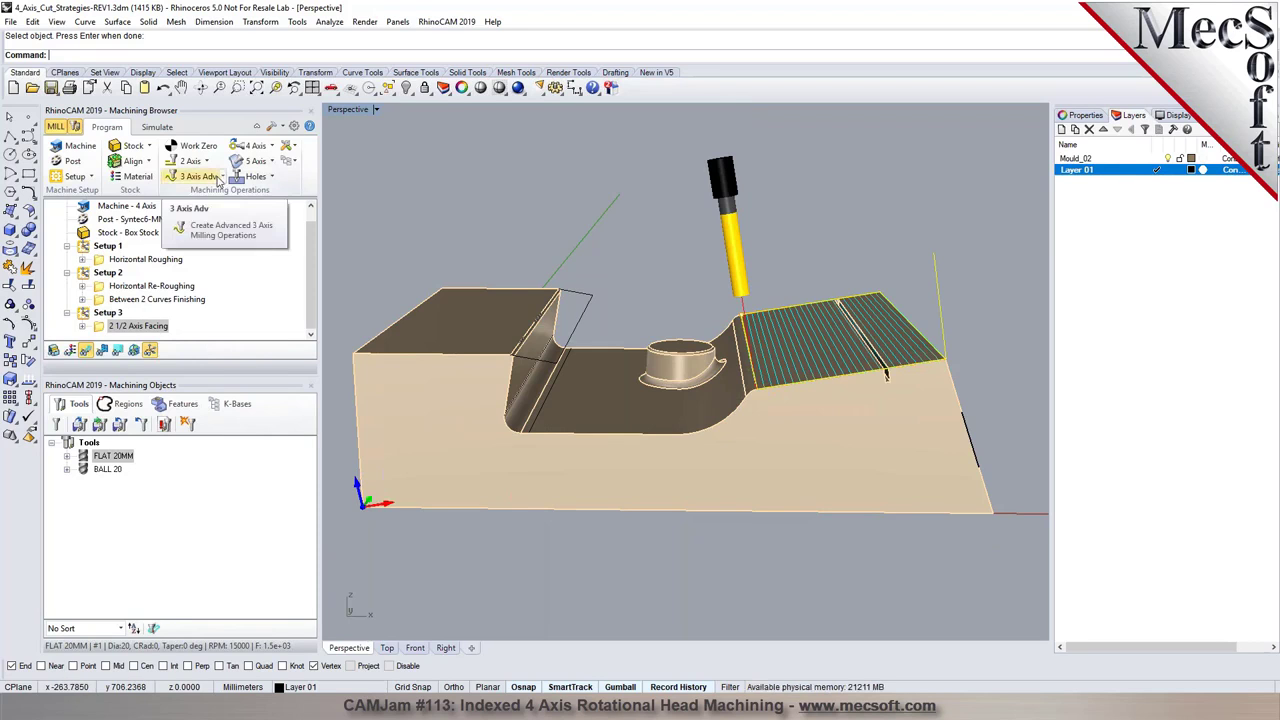
left_click(218, 180)
left_click(330, 318)
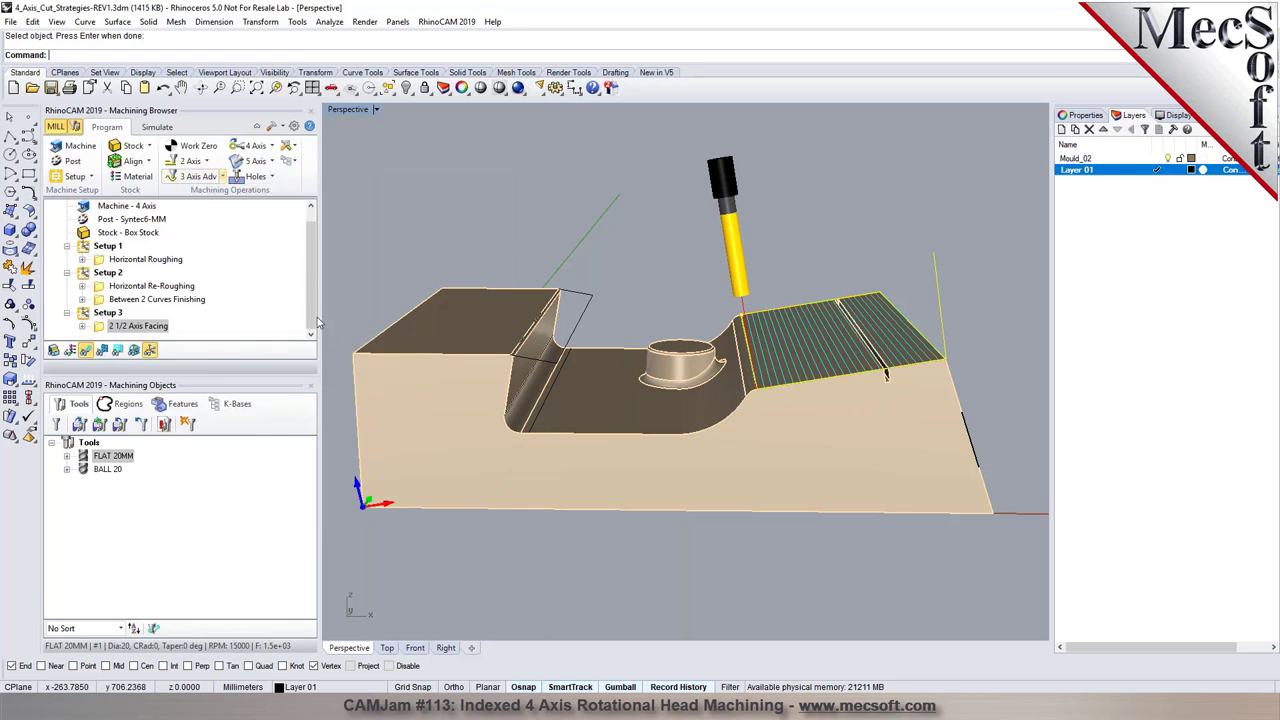
left_click(108, 399)
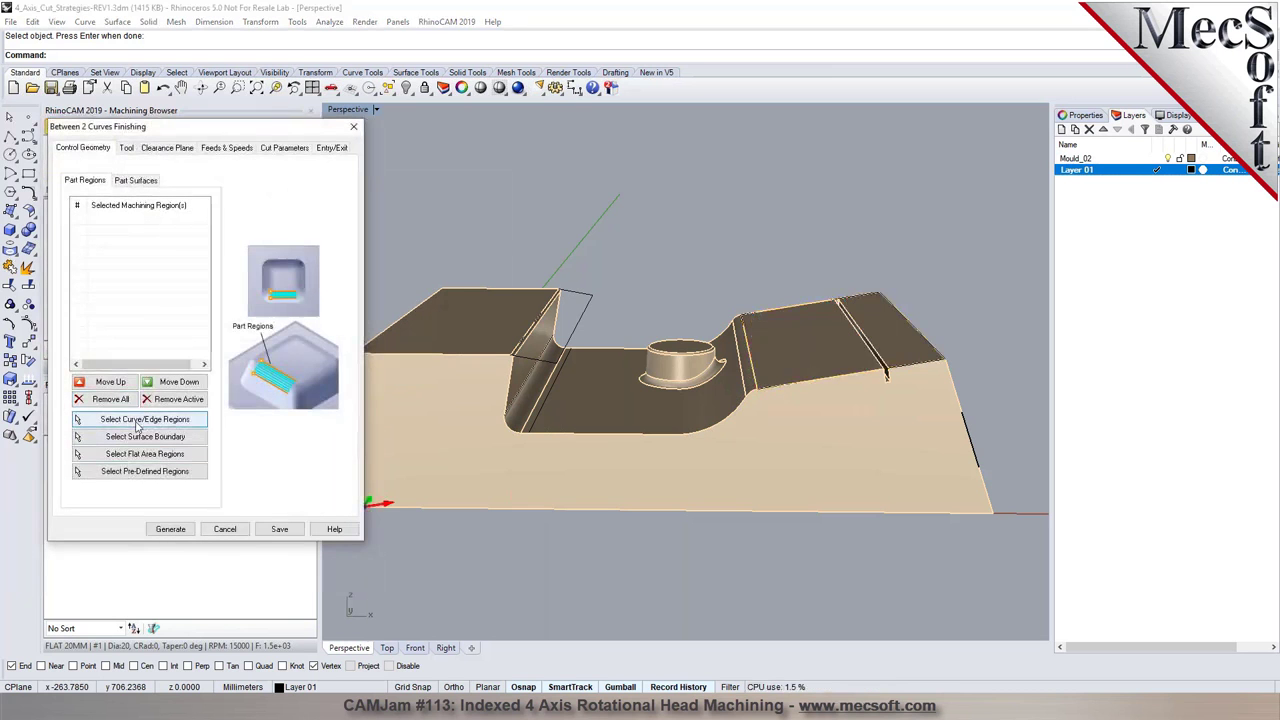
- Try using the sloped face's lower edge and the line beside the pocket's steep wall as drive regions, and clear both
left_click(160, 422)
left_click(752, 369)
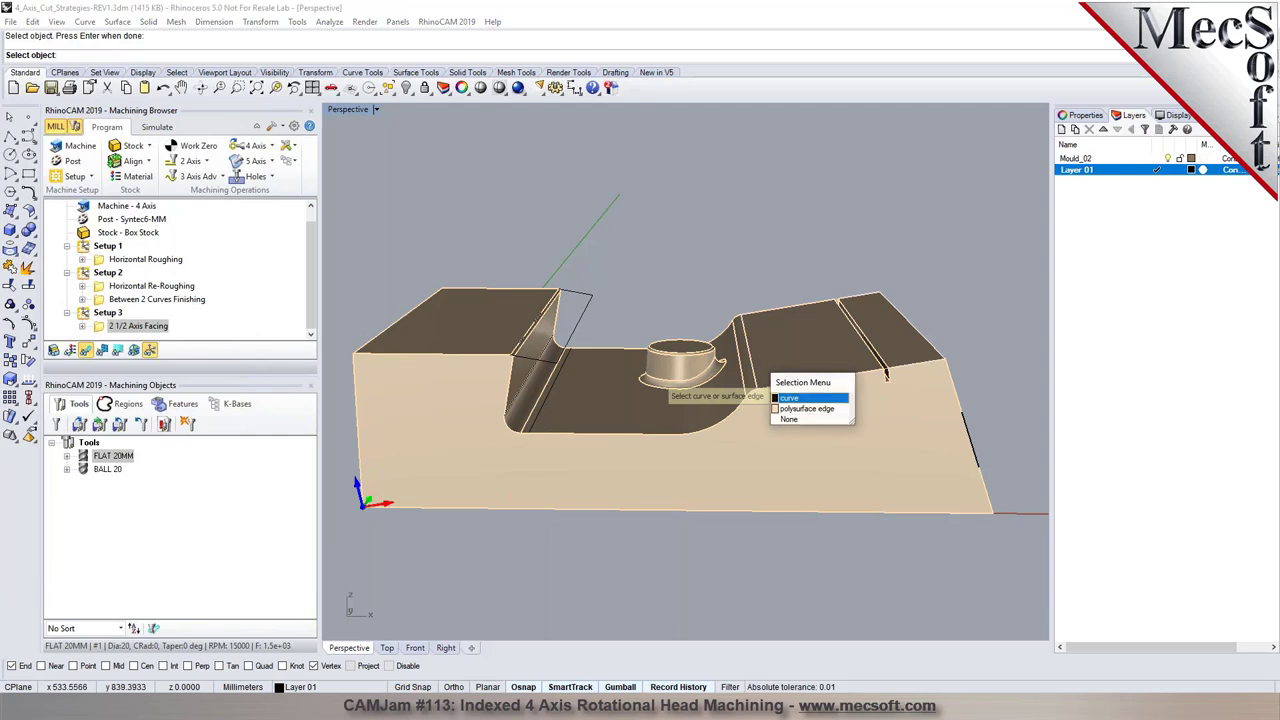
left_click(787, 411)
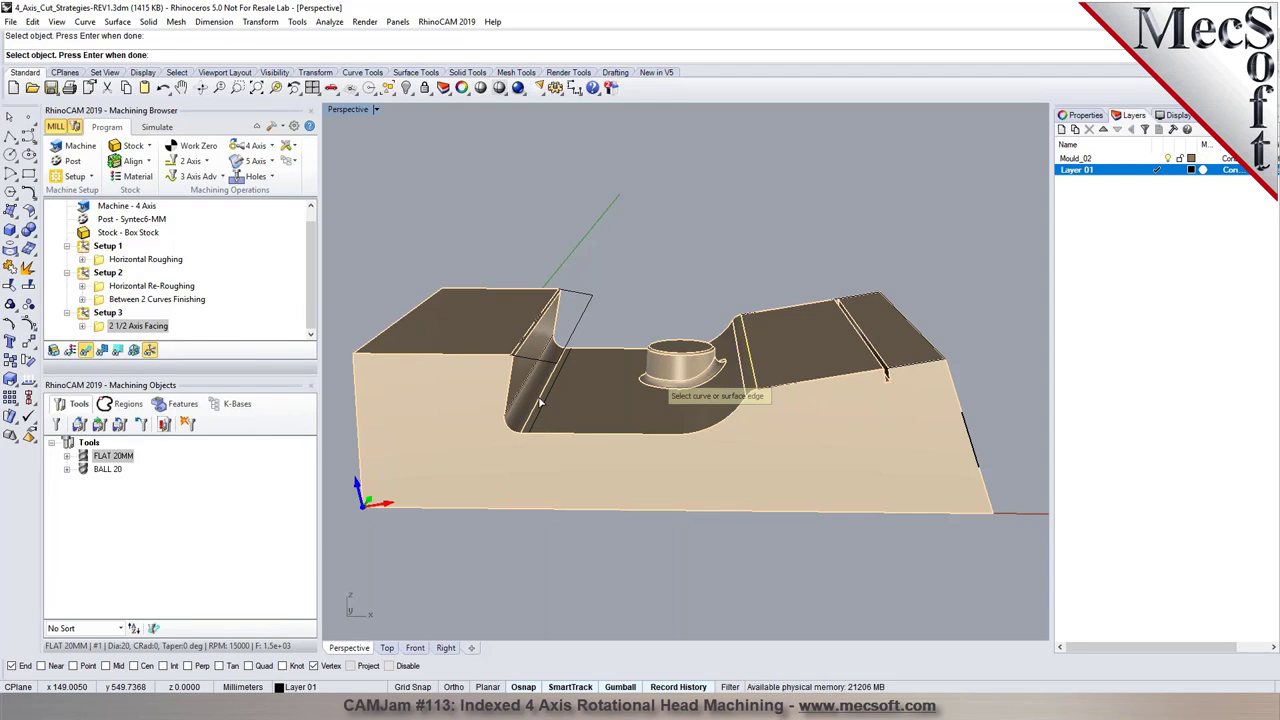
key("Return")
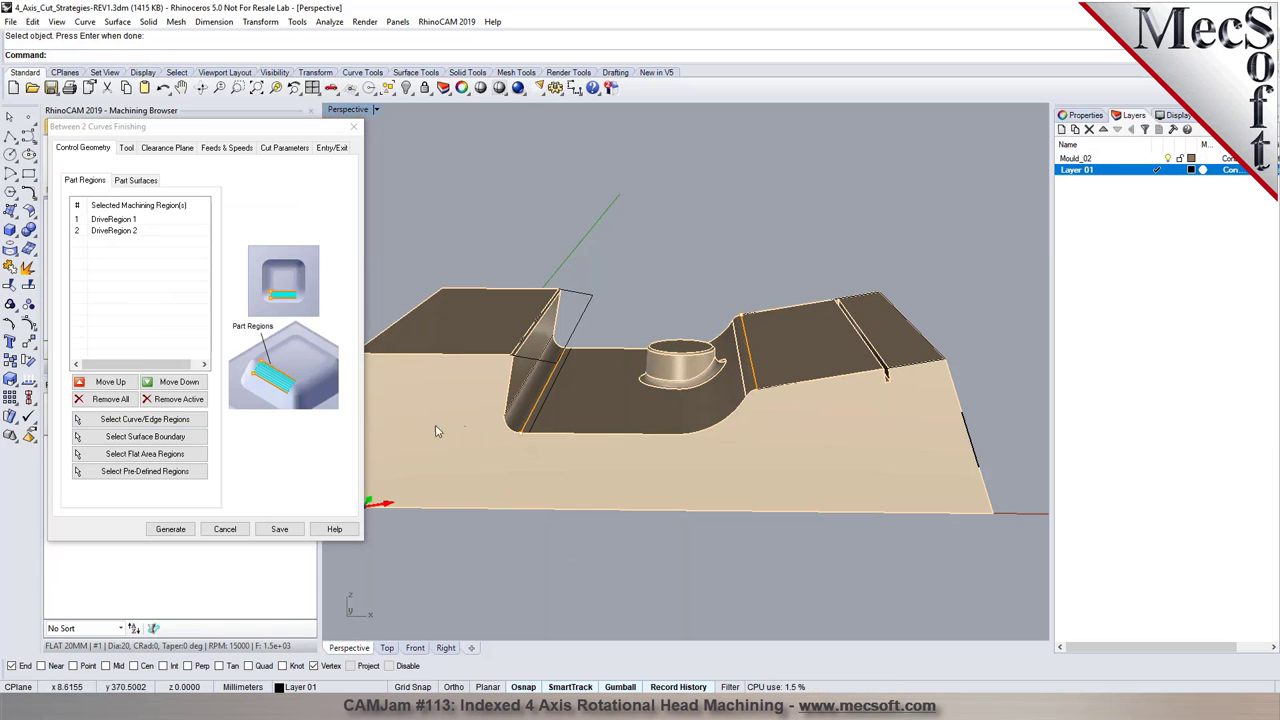
left_click(116, 402)
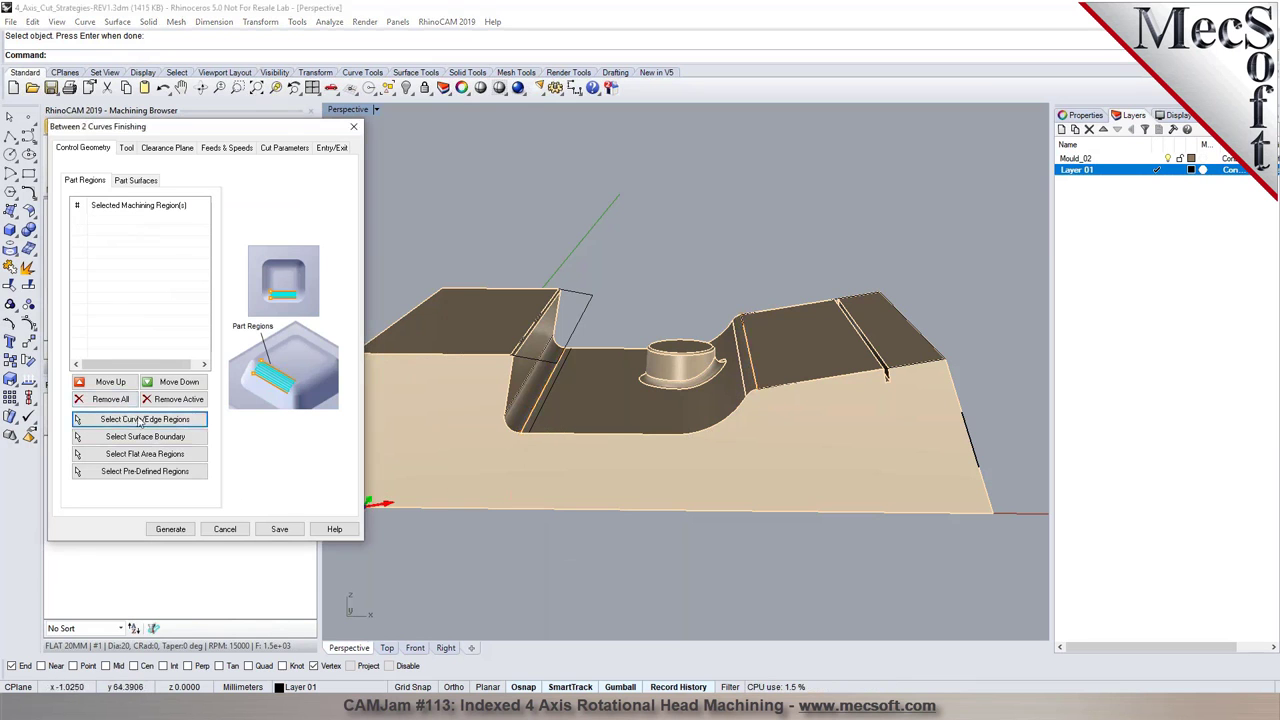
- Move the curve on the pocket floor beside the steep wall 10 mm along the X axis
left_click(560, 413)
left_click(584, 439)
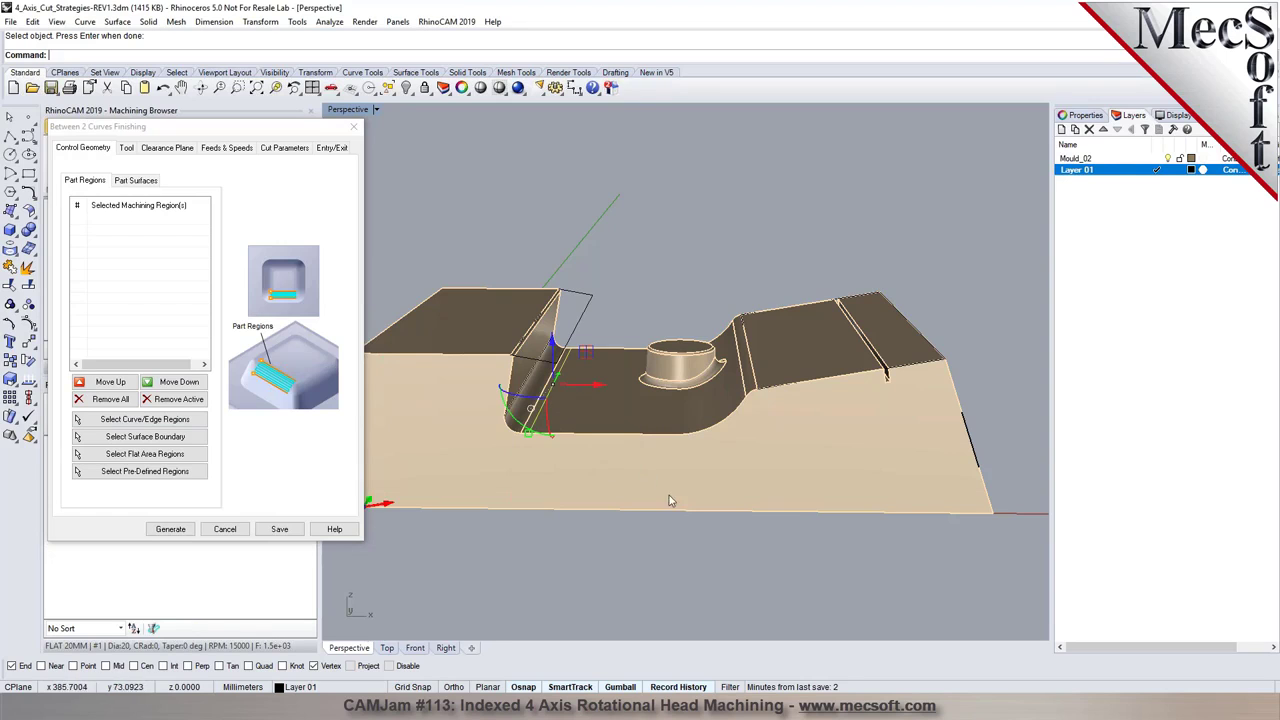
key("Return")
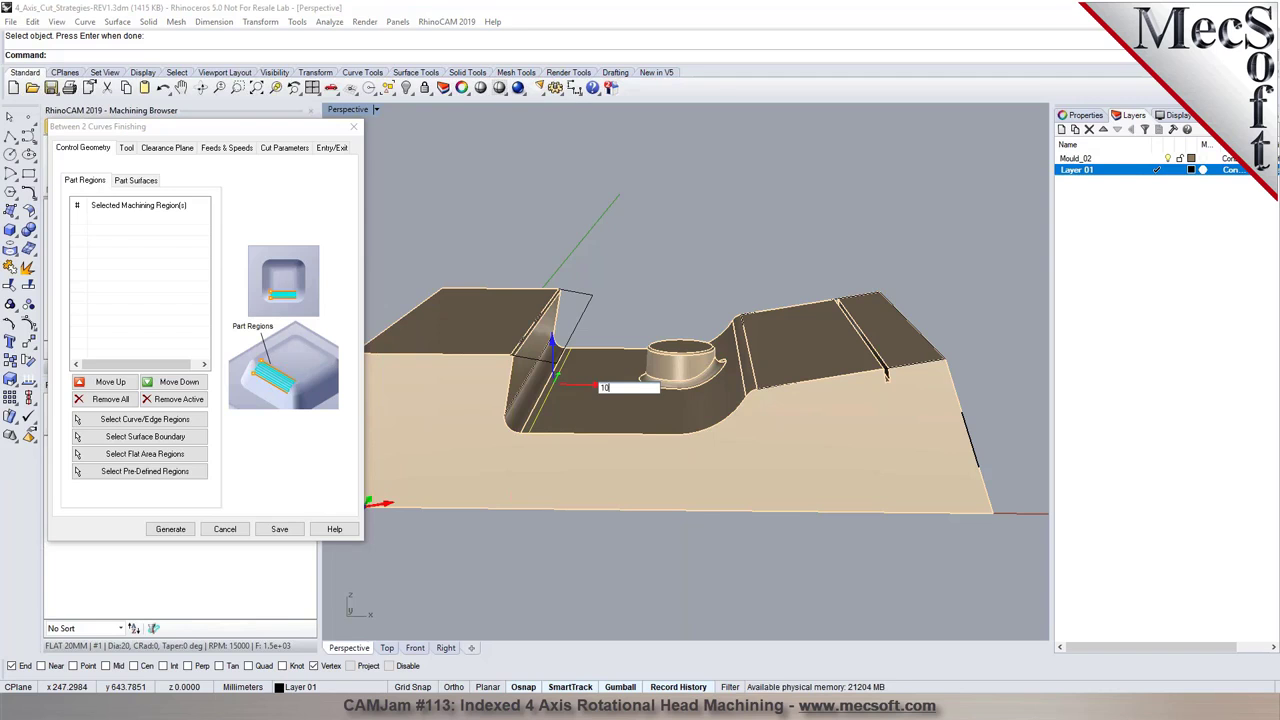
left_click(556, 385)
left_click(615, 565)
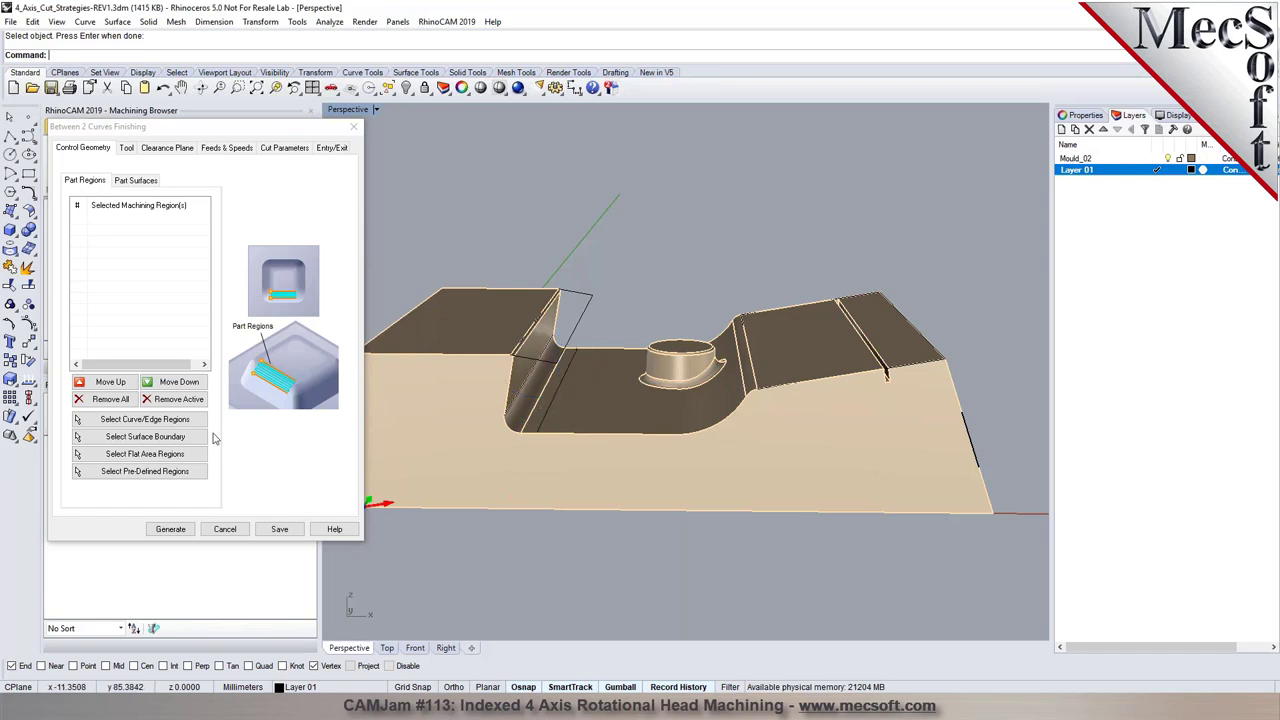
- Draw a straight polyline along the lower edge of the sloped face, from its near corner to its far corner
scroll(658, 322, "up", 3)
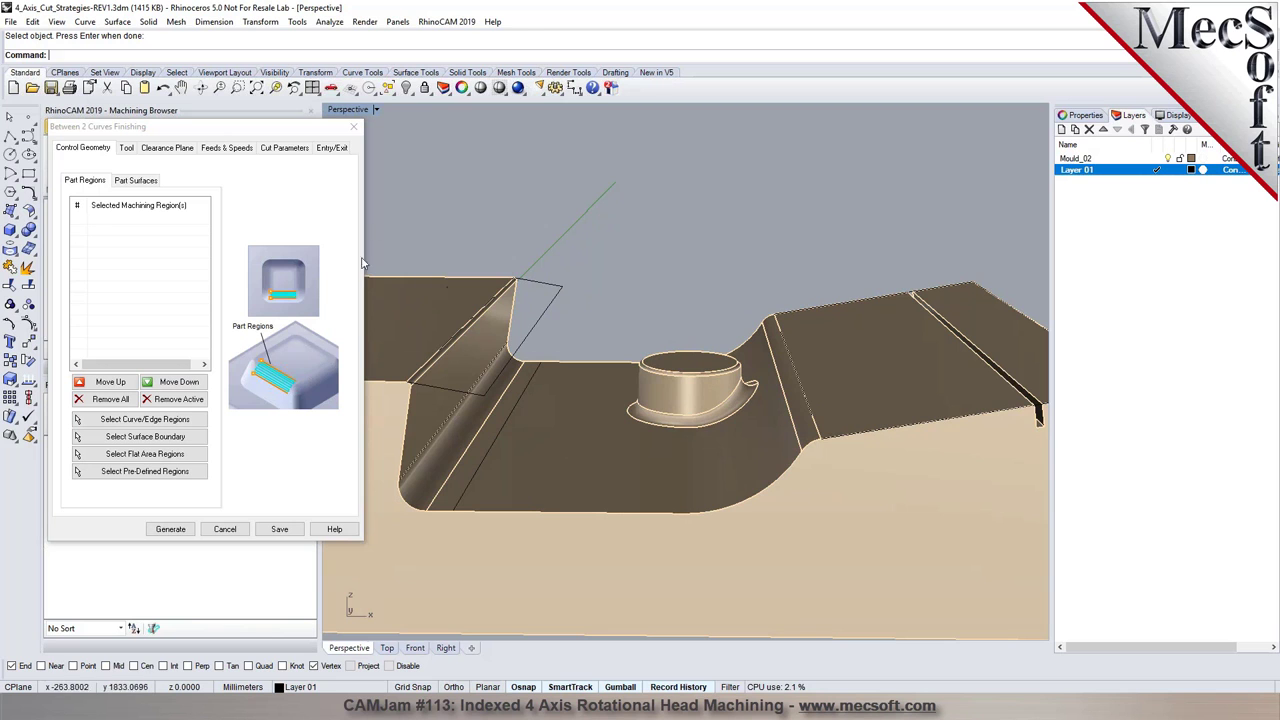
left_click(10, 137)
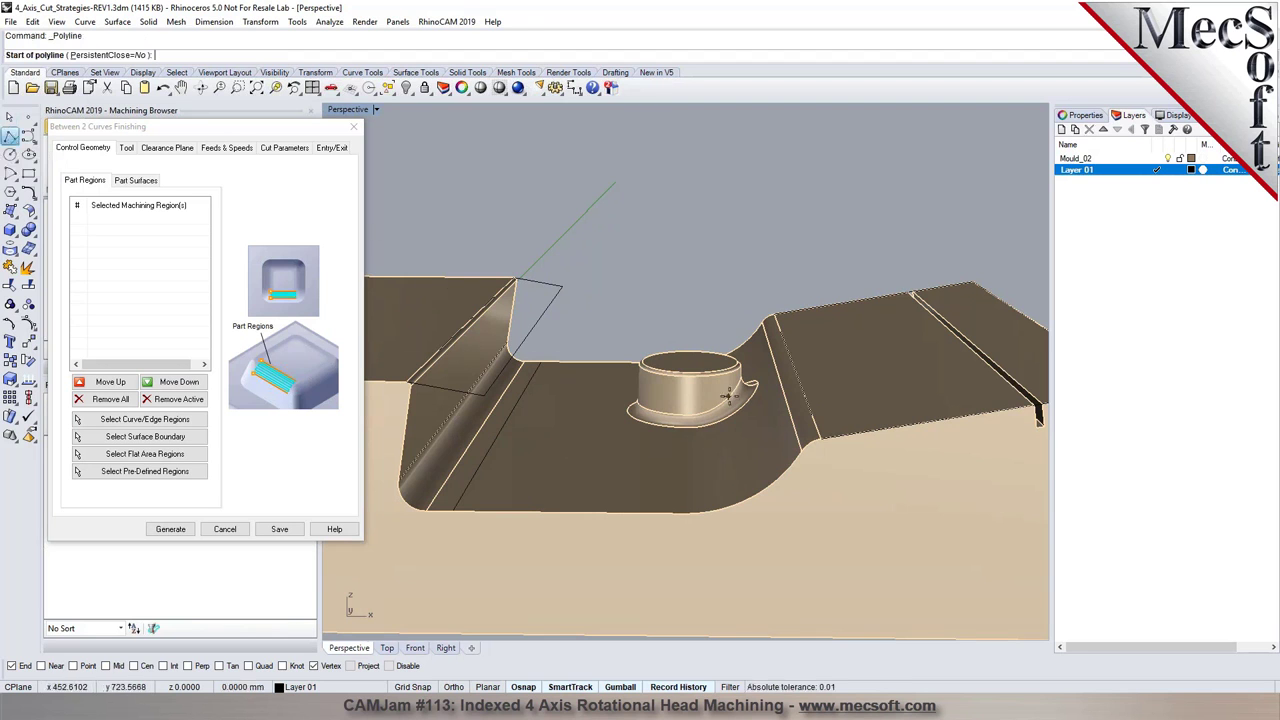
left_click(821, 438)
left_click(779, 314)
key("Return")
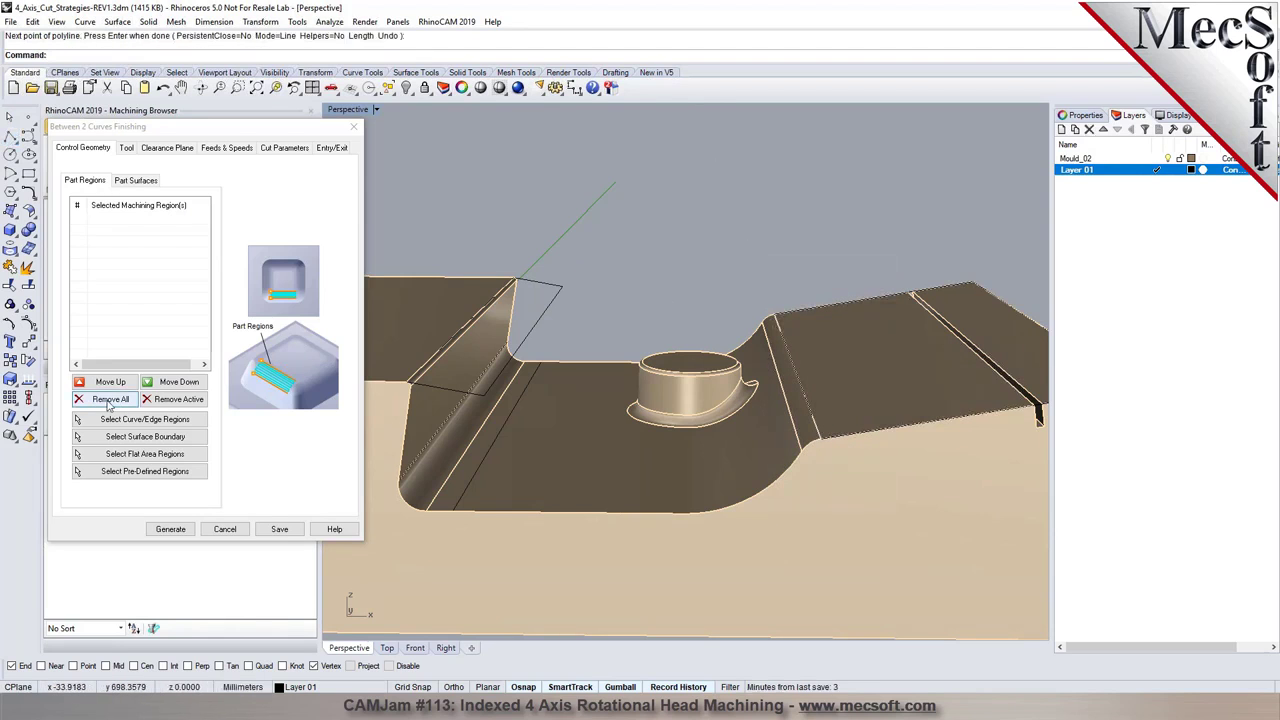
- Select the new line on the sloped face's edge and the moved pocket floor curve as the two drive regions
left_click(130, 419)
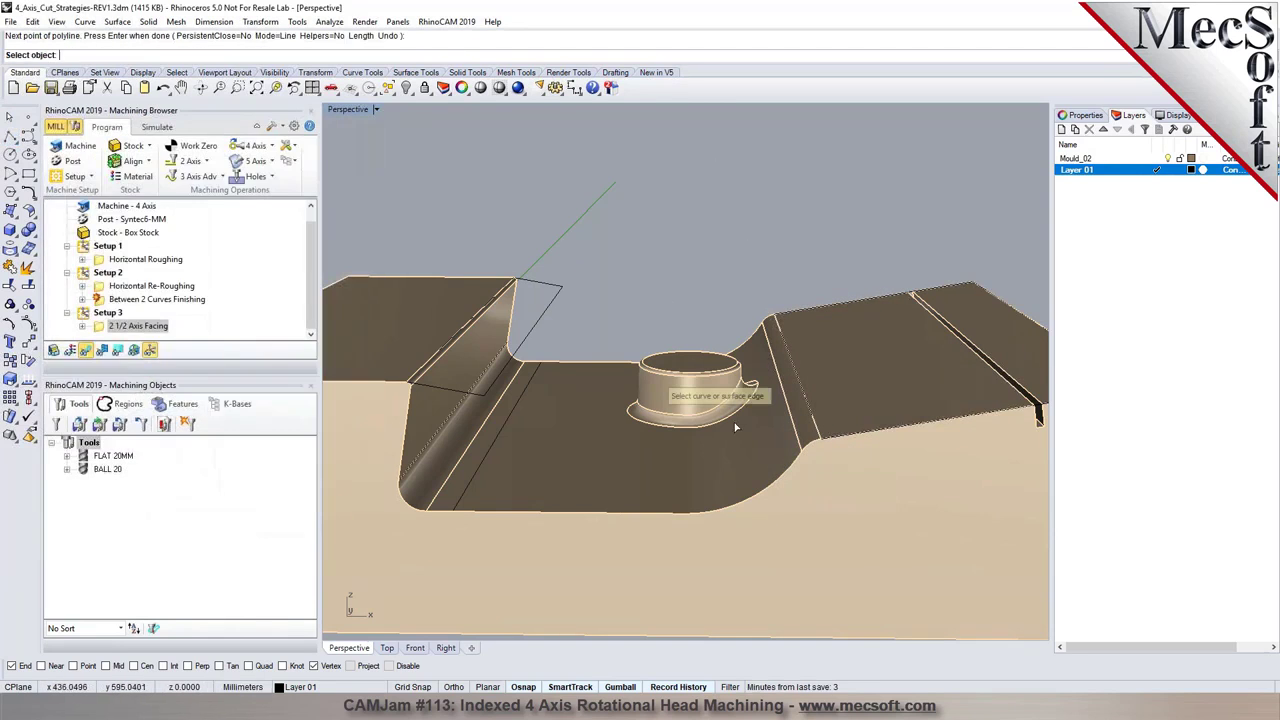
left_click(817, 432)
left_click(850, 461)
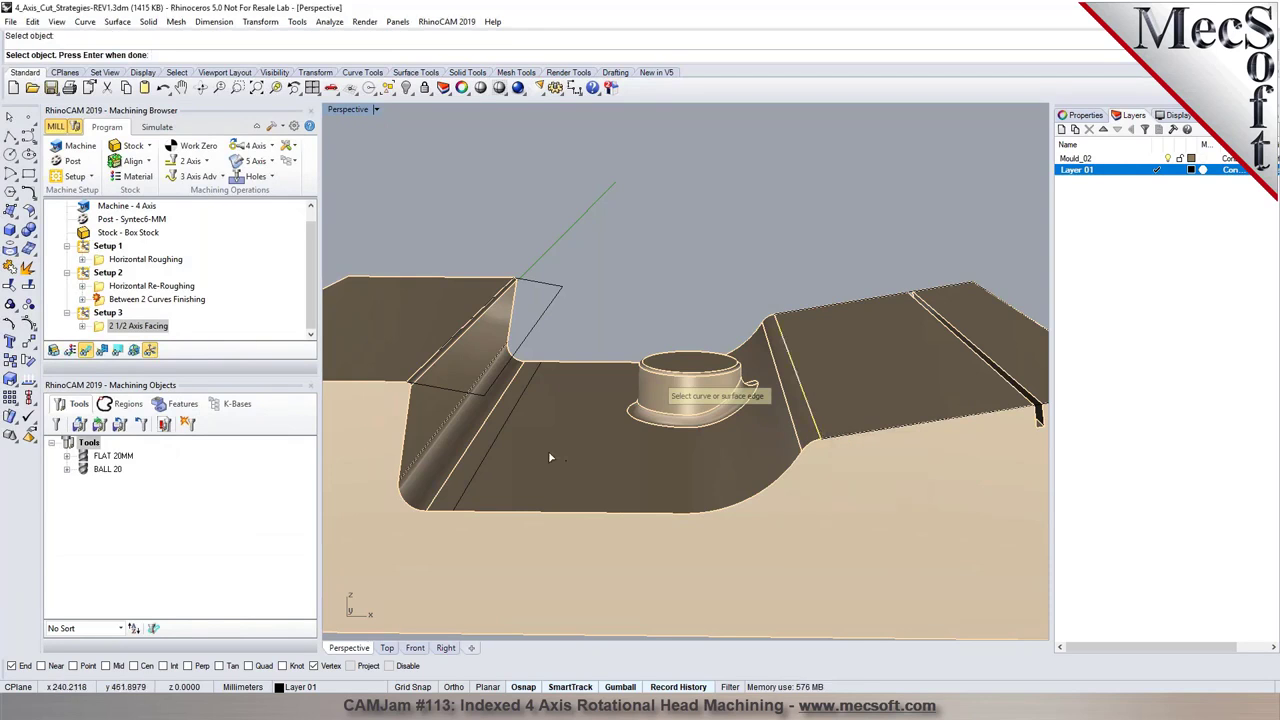
left_click(490, 453)
key("Return")
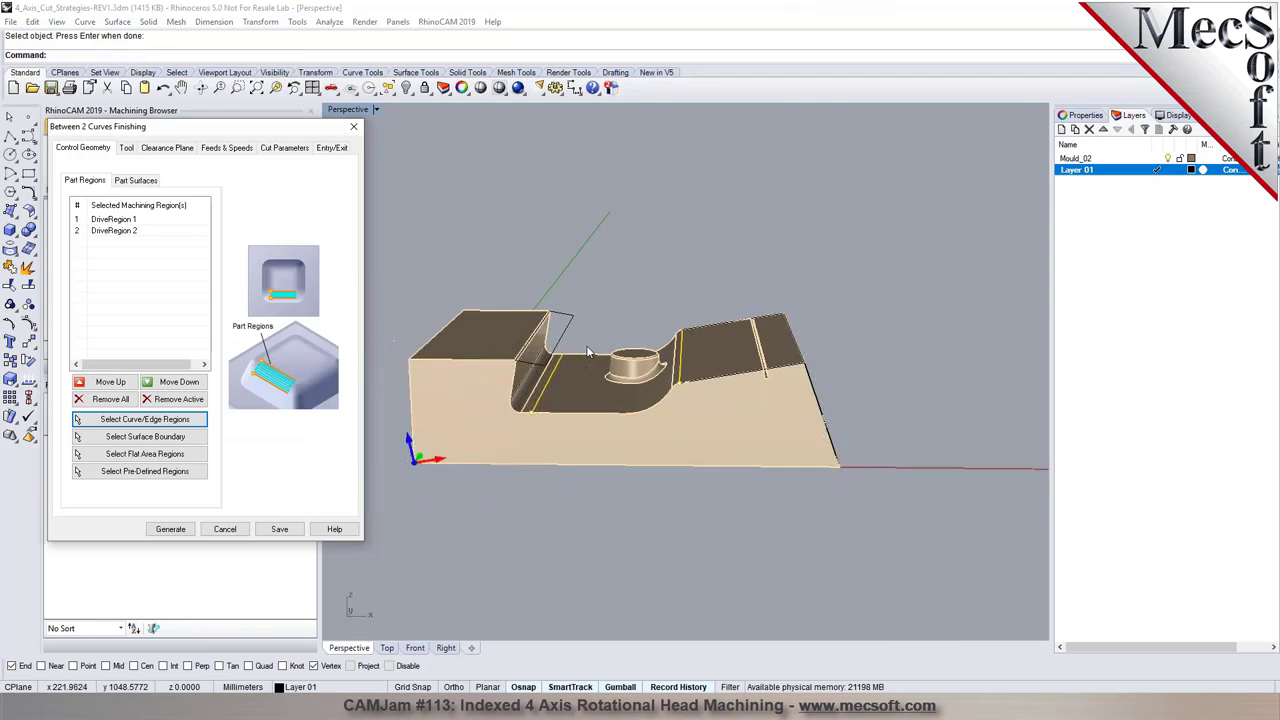
- Generate the Between 2 Curves Finishing toolpath with FLAT 20MM, cutting along the curves in a ZigZag pattern
left_click(128, 150)
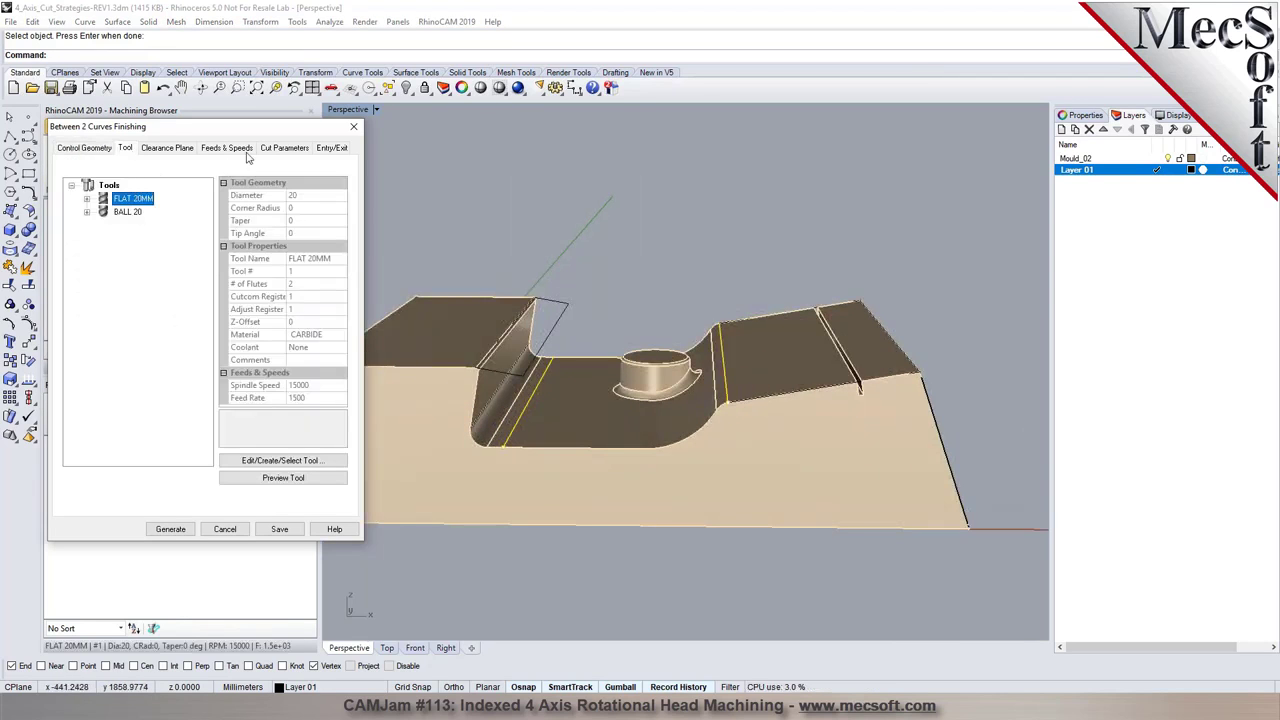
left_click(284, 150)
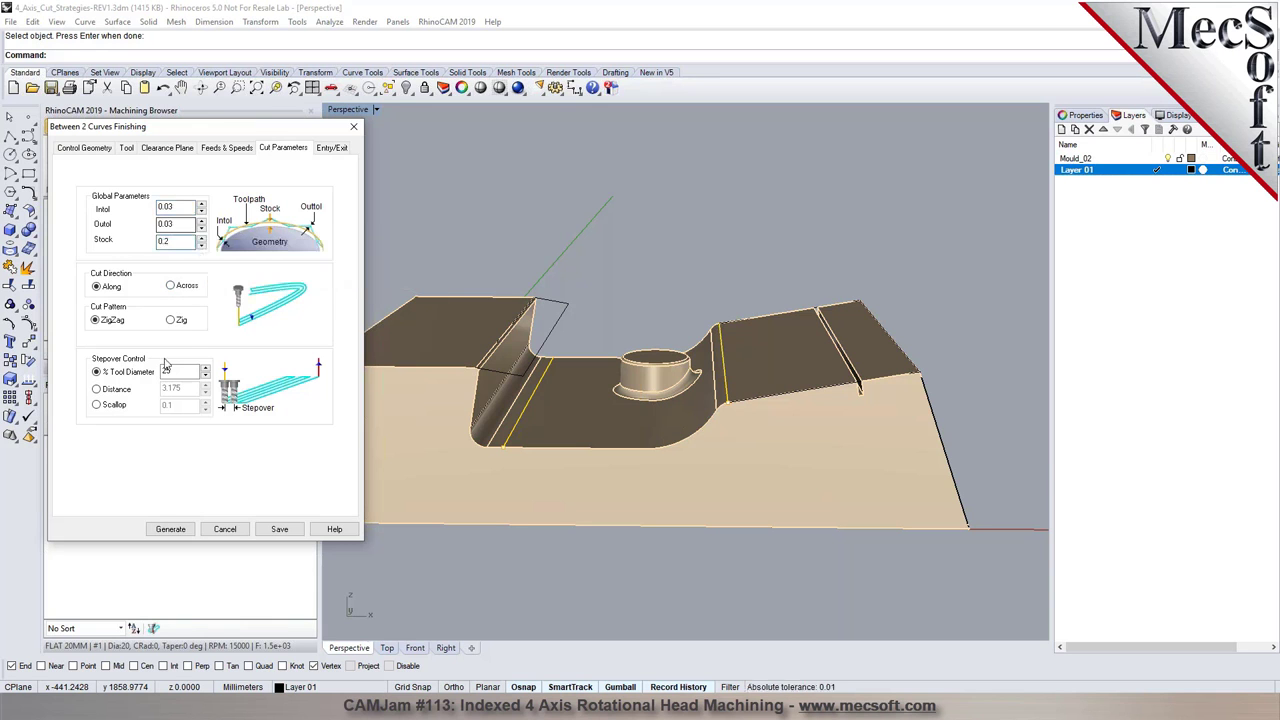
left_click(170, 530)
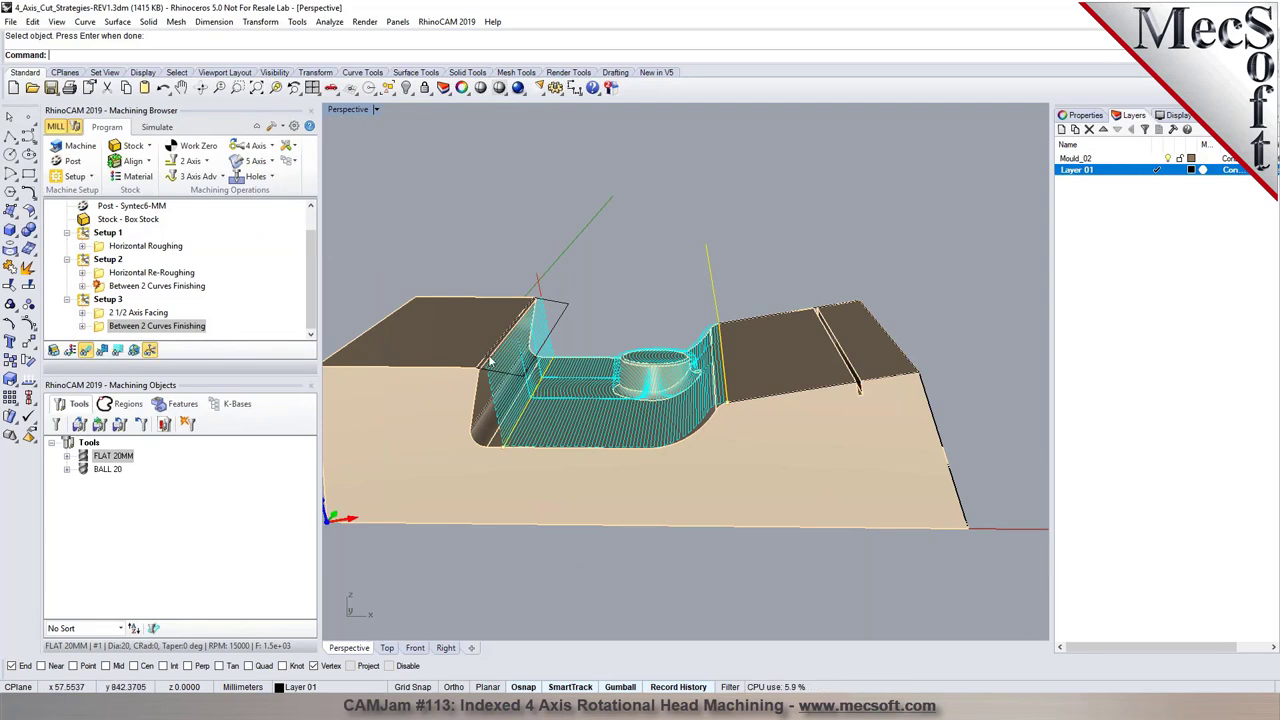
- Draw a straight polyline across the pocket's near side, joining the near ends of the two drive curves
scroll(497, 370, "up", 2)
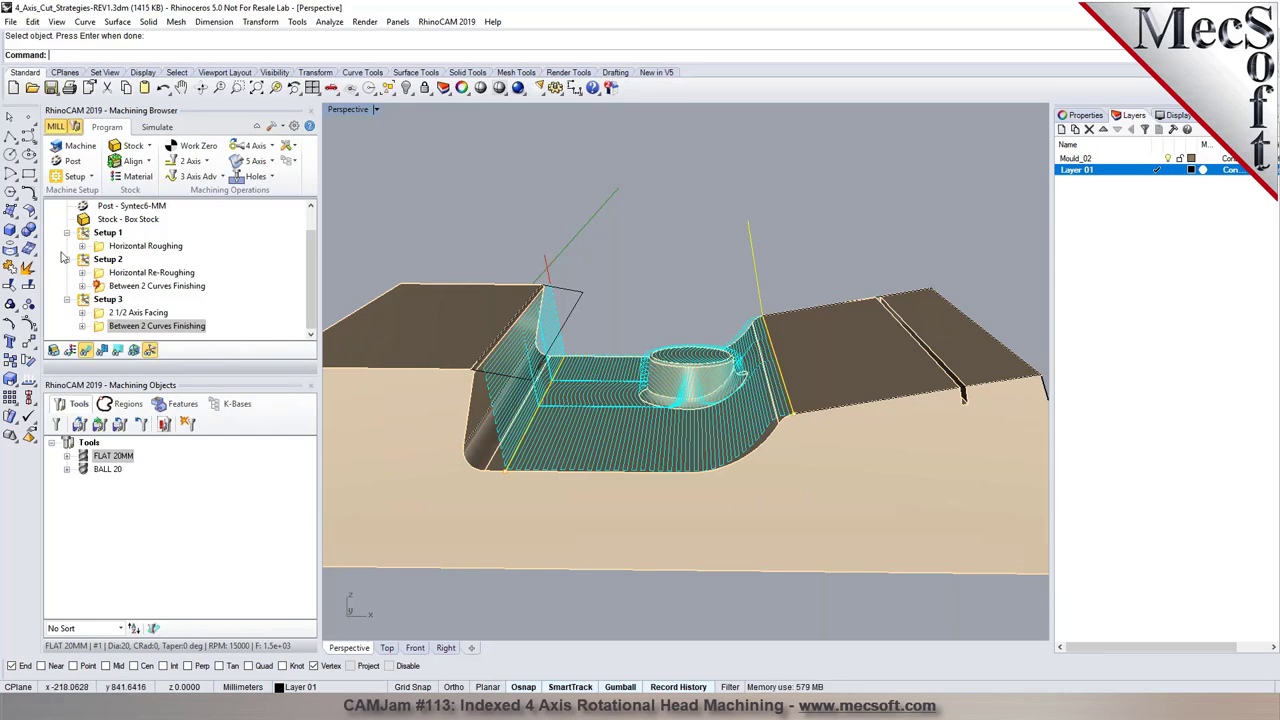
left_click(9, 138)
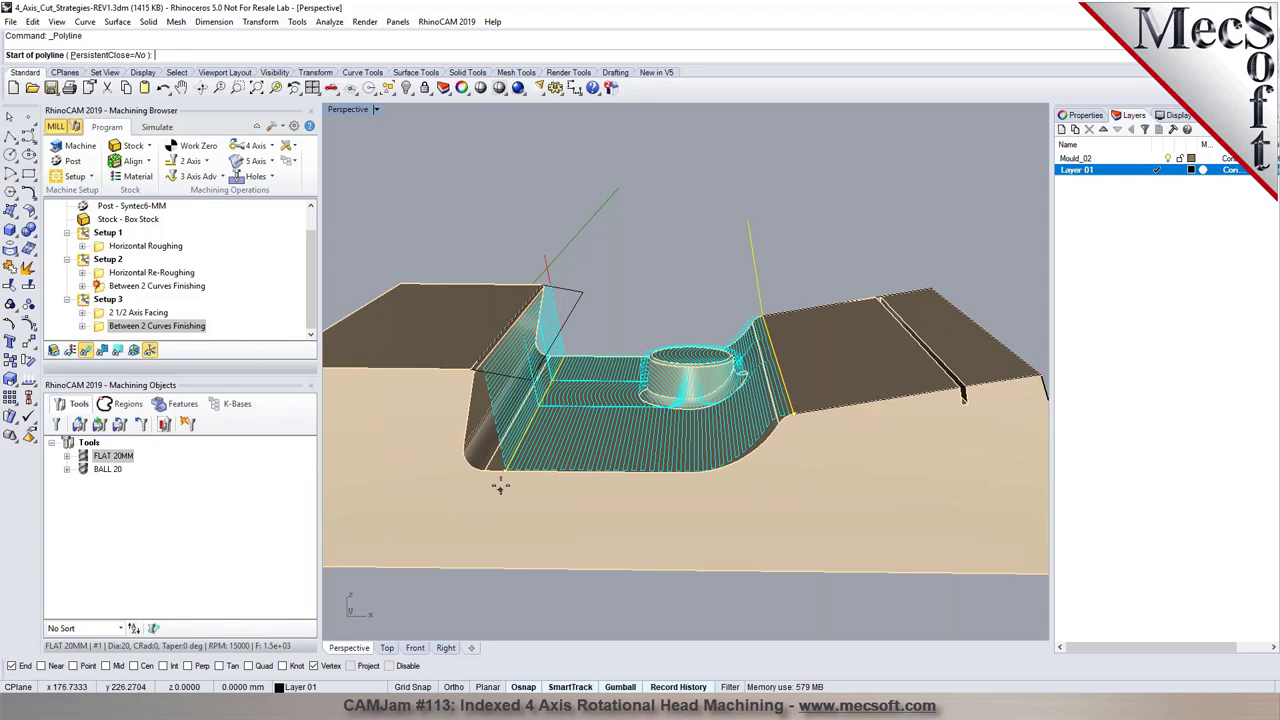
left_click(783, 419)
key("Return")
key("Return")
right_click_drag(623, 219, 610, 240)
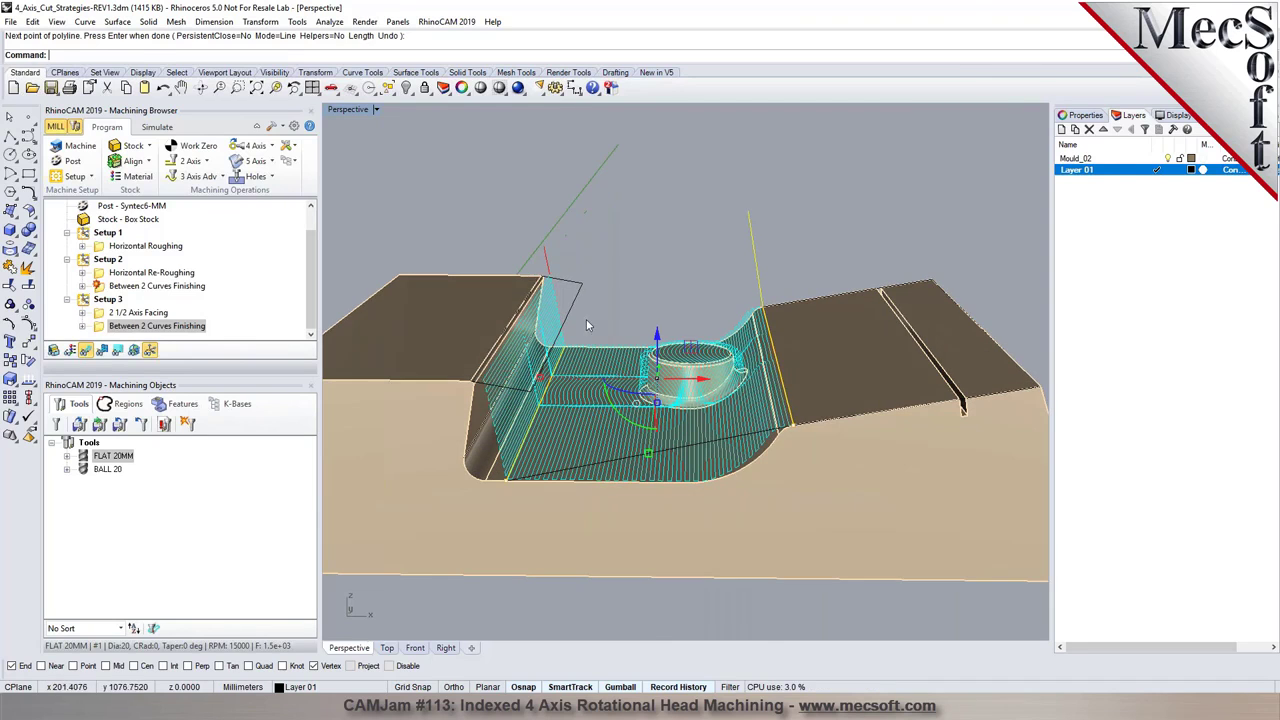
- Draw a straight polyline across the pocket's far side, joining the far ends of the two drive curves
left_click(572, 336)
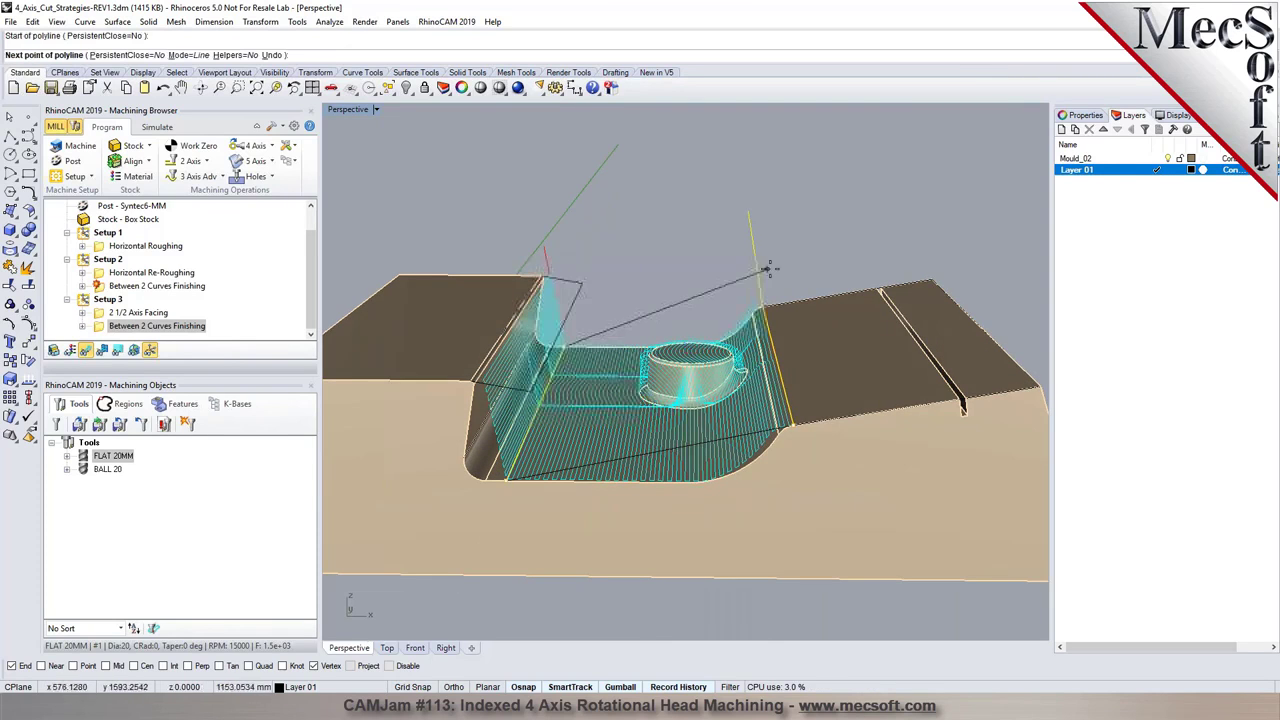
left_click(762, 298)
key("Return")
- Cut the Between 2 Curves Finishing operation out of Setup 3 and start a Parallel Finishing operation in its place
right_click(96, 330)
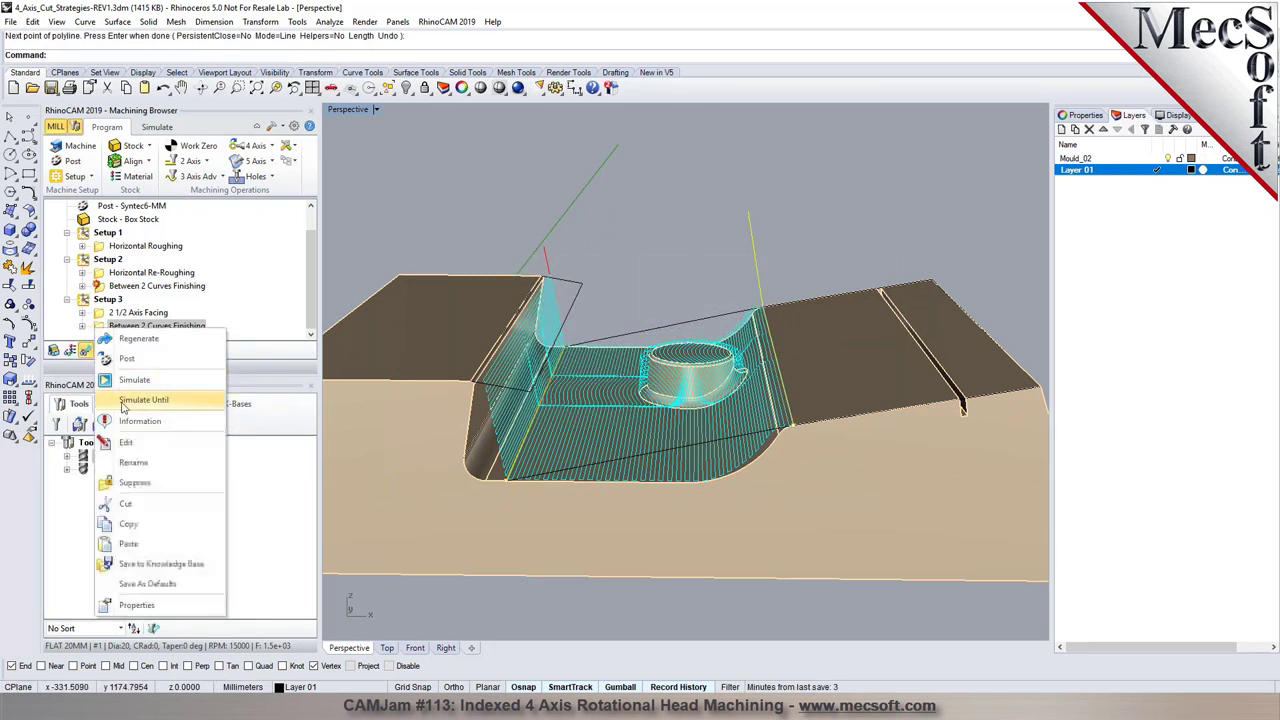
left_click(134, 504)
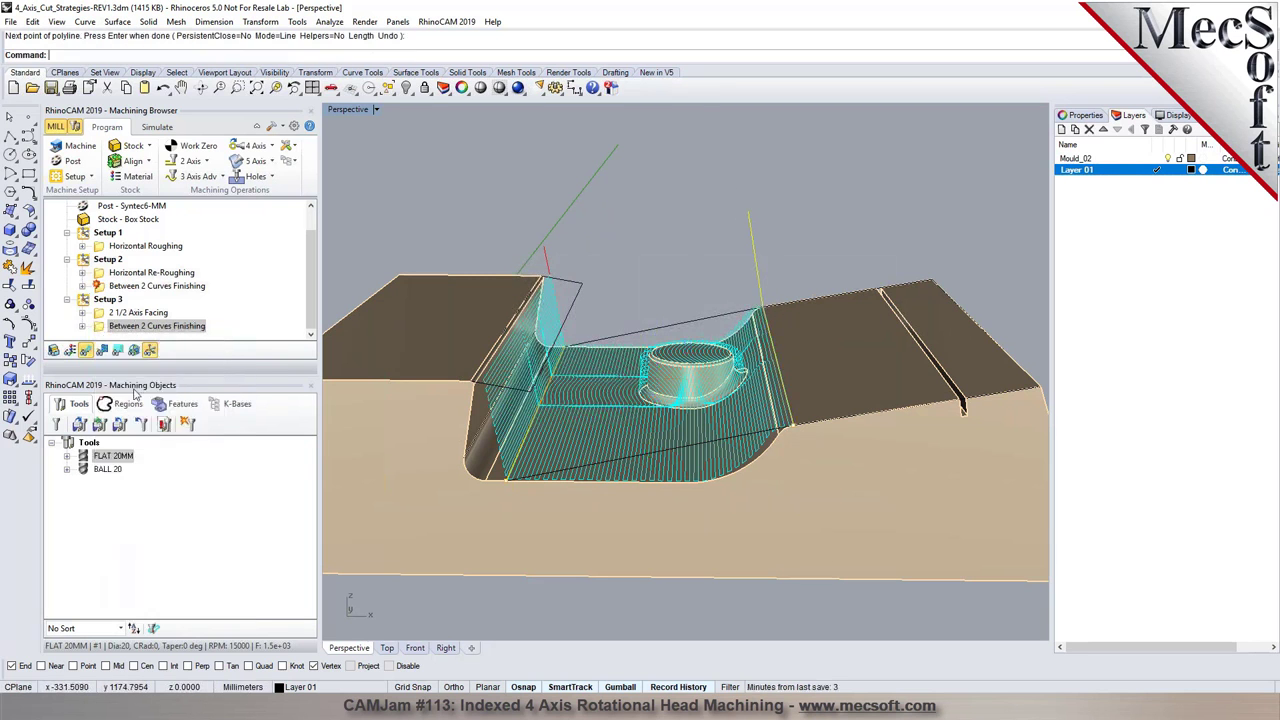
left_click(198, 176)
left_click(183, 256)
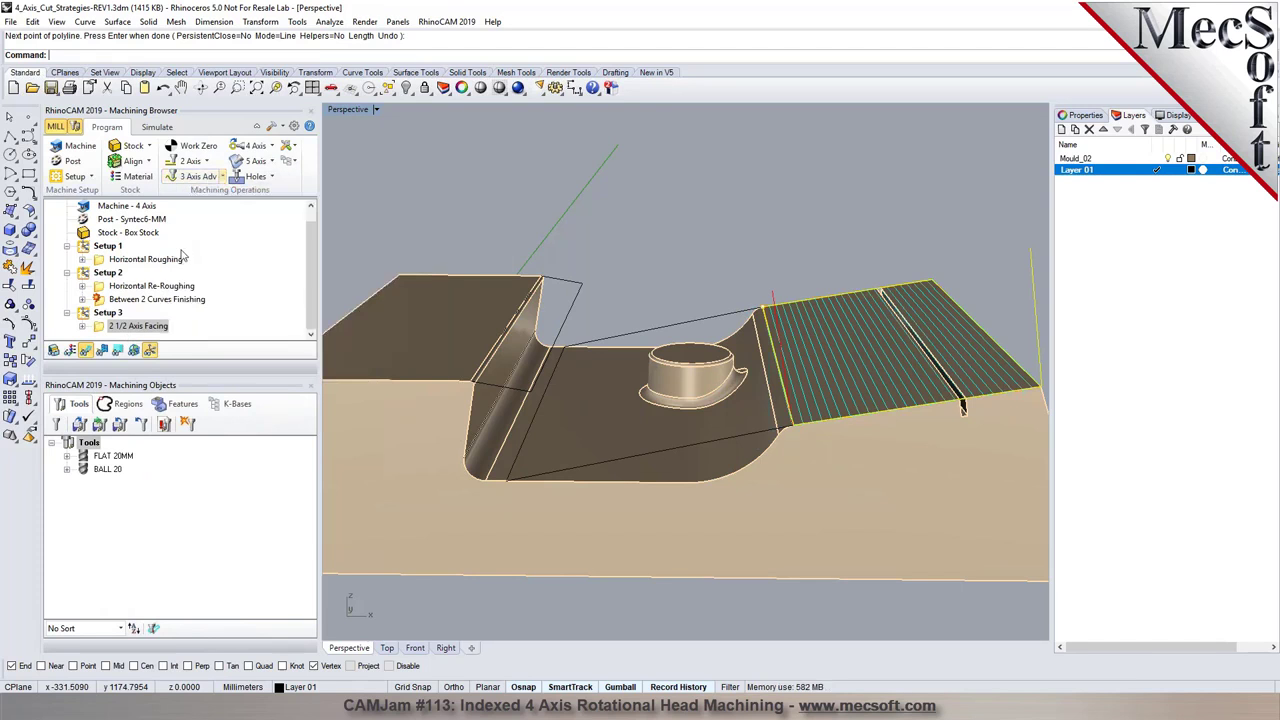
- Select the four curves enclosing the pocket as drive regions and generate the Parallel Finishing toolpath with FLAT 20MM
left_click(105, 398)
left_click(130, 422)
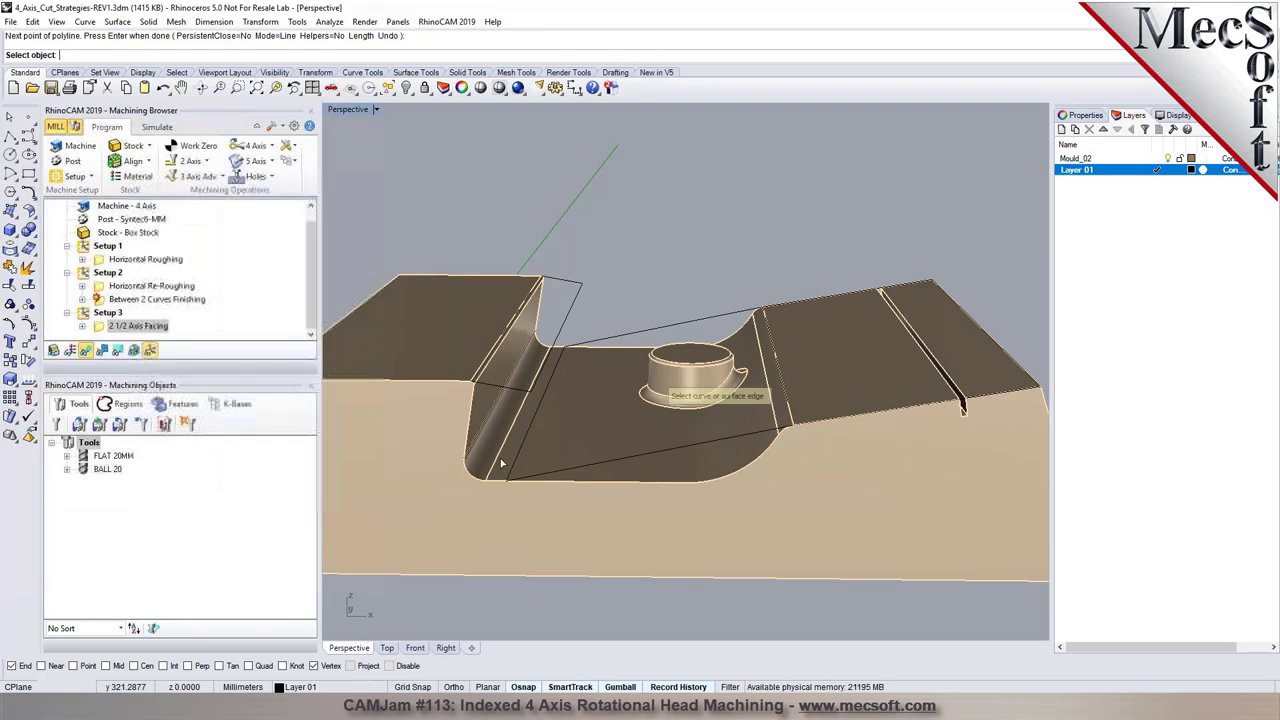
left_click(516, 467)
left_click(535, 476)
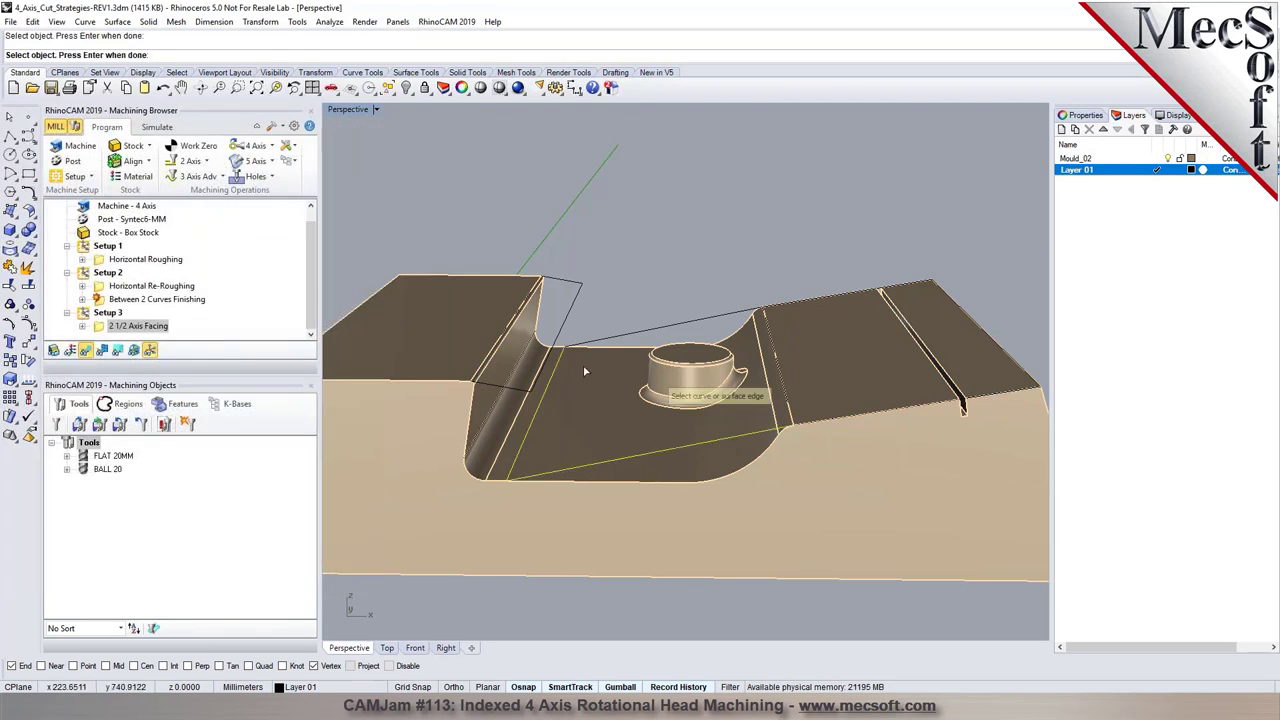
left_click(772, 350)
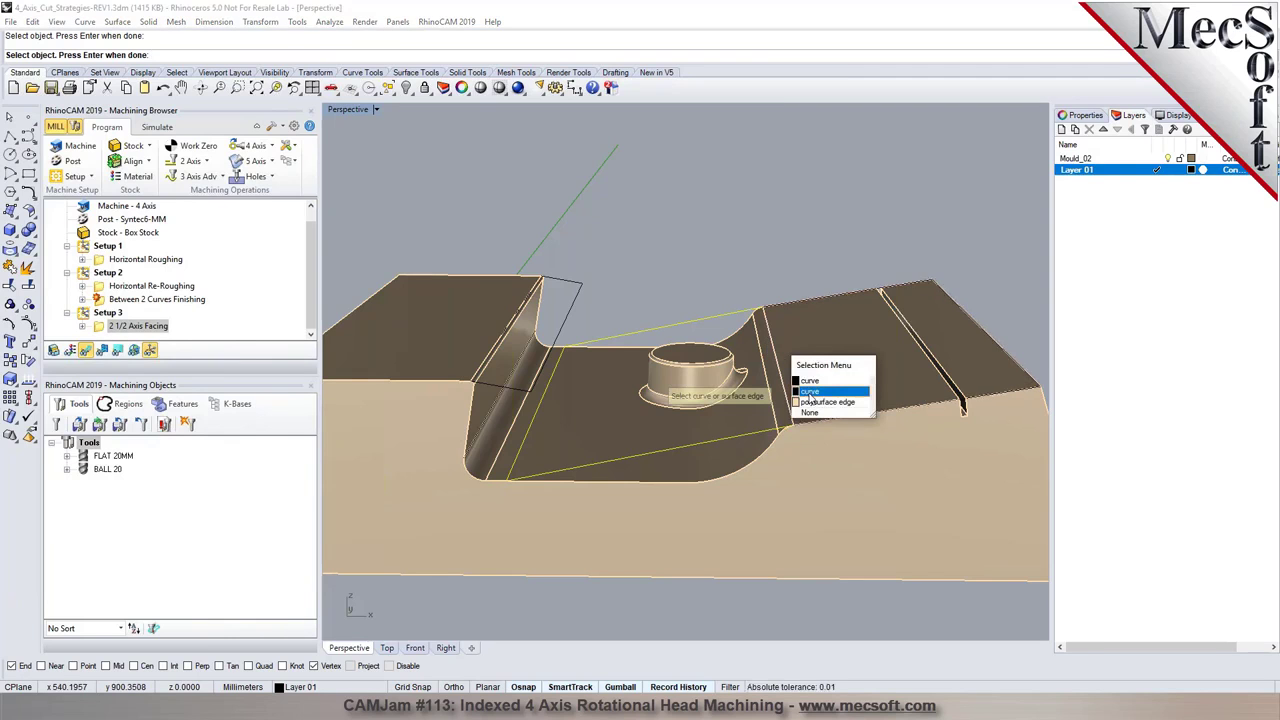
left_click(810, 392)
key("Return")
left_click(170, 529)
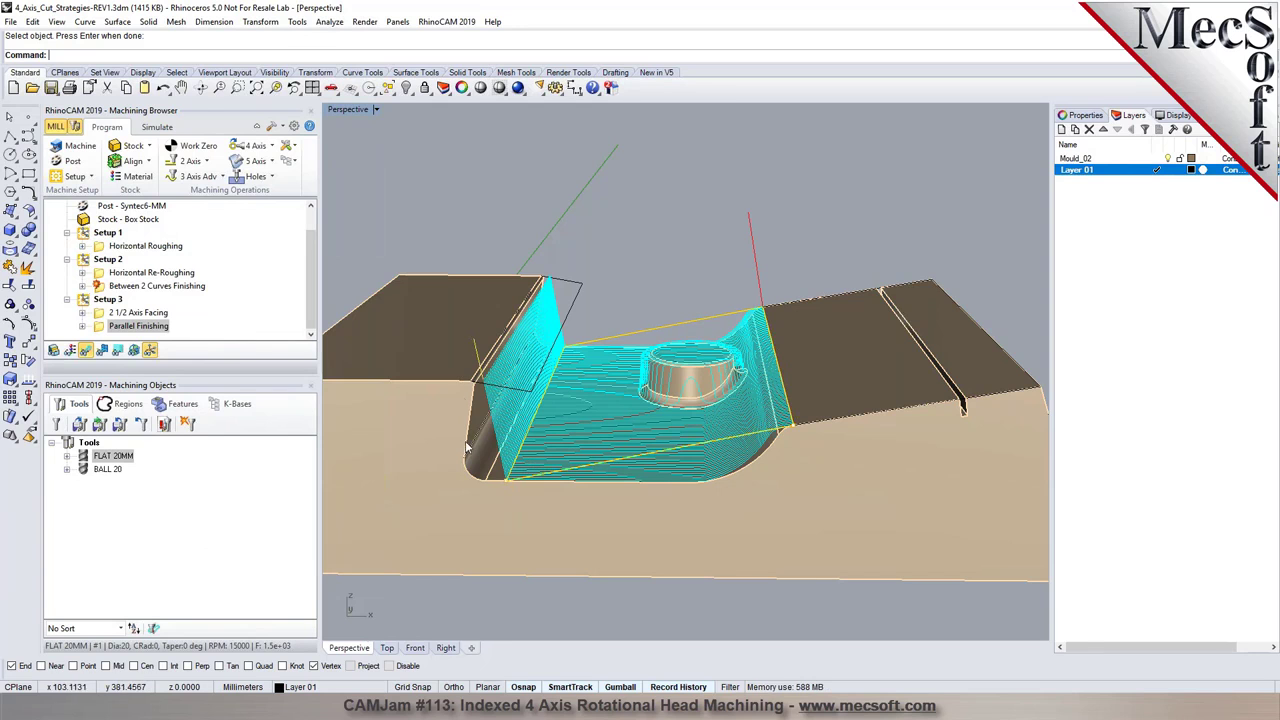
- Simulate the Parallel Finishing toolpath on the stock, hide the toolpath lines and pause partway through
scroll(474, 407, "up", 4)
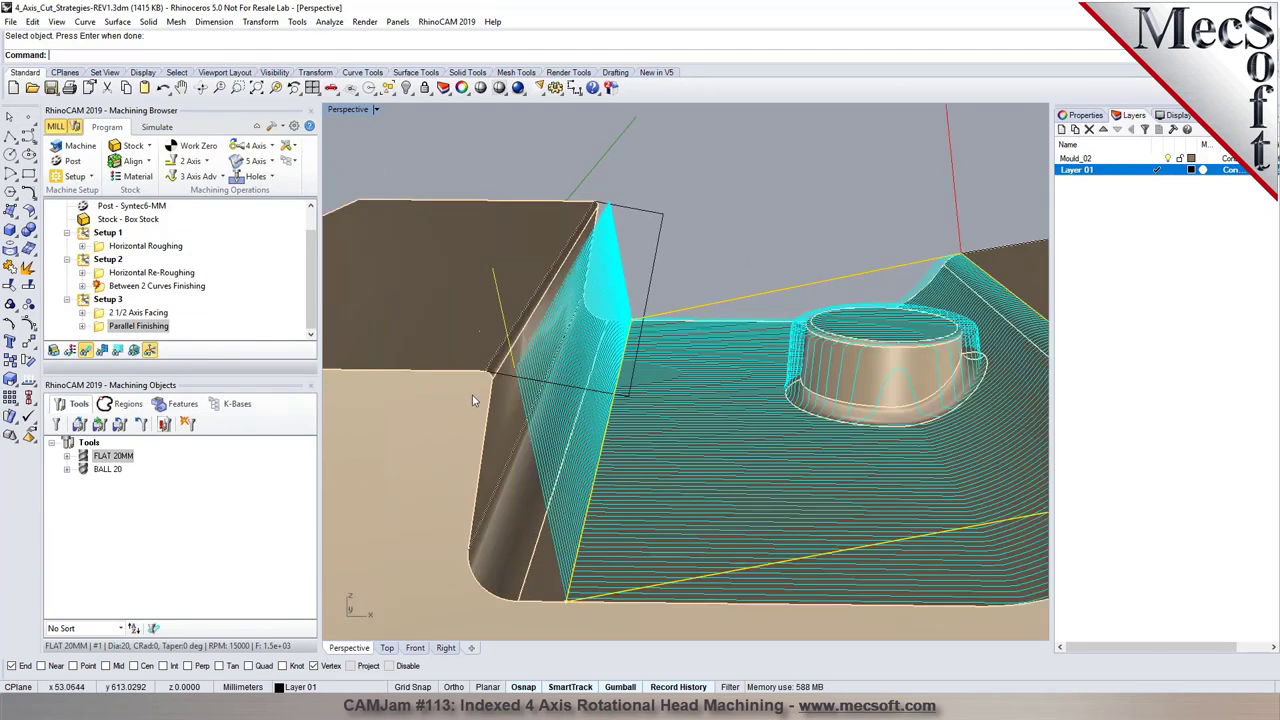
scroll(492, 380, "down", 3)
right_click_drag(492, 380, 570, 392)
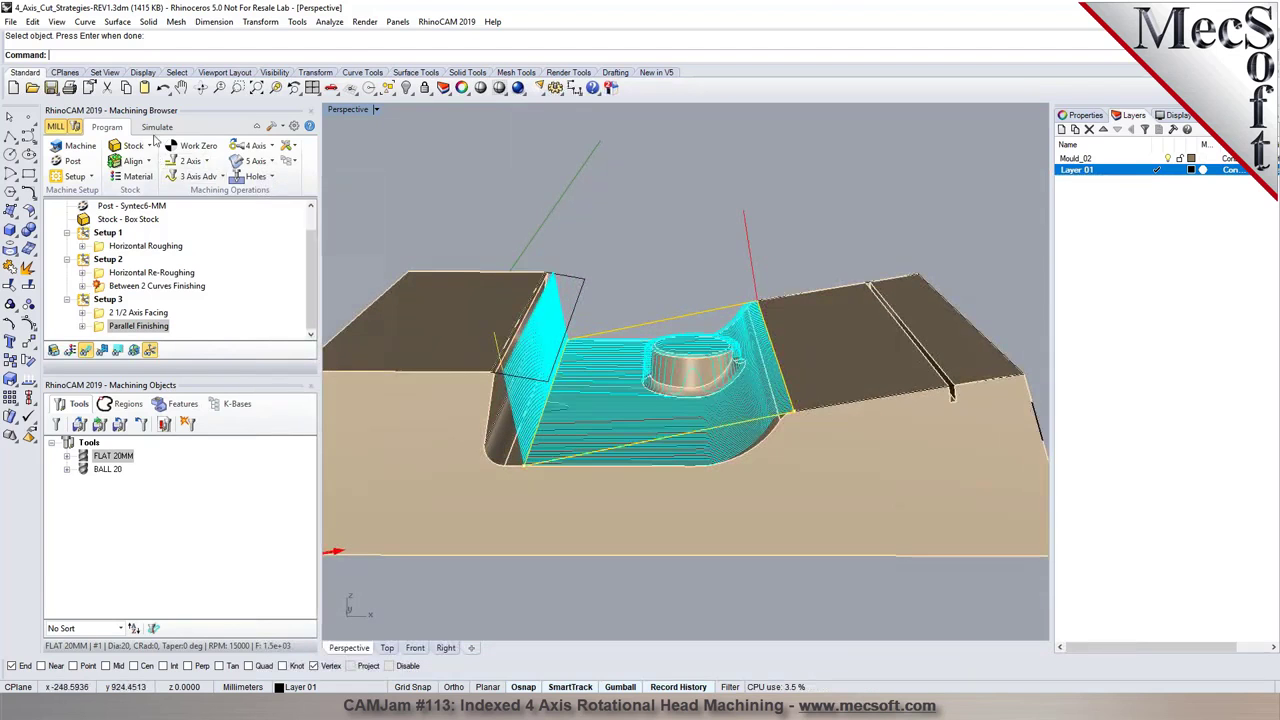
left_click(156, 127)
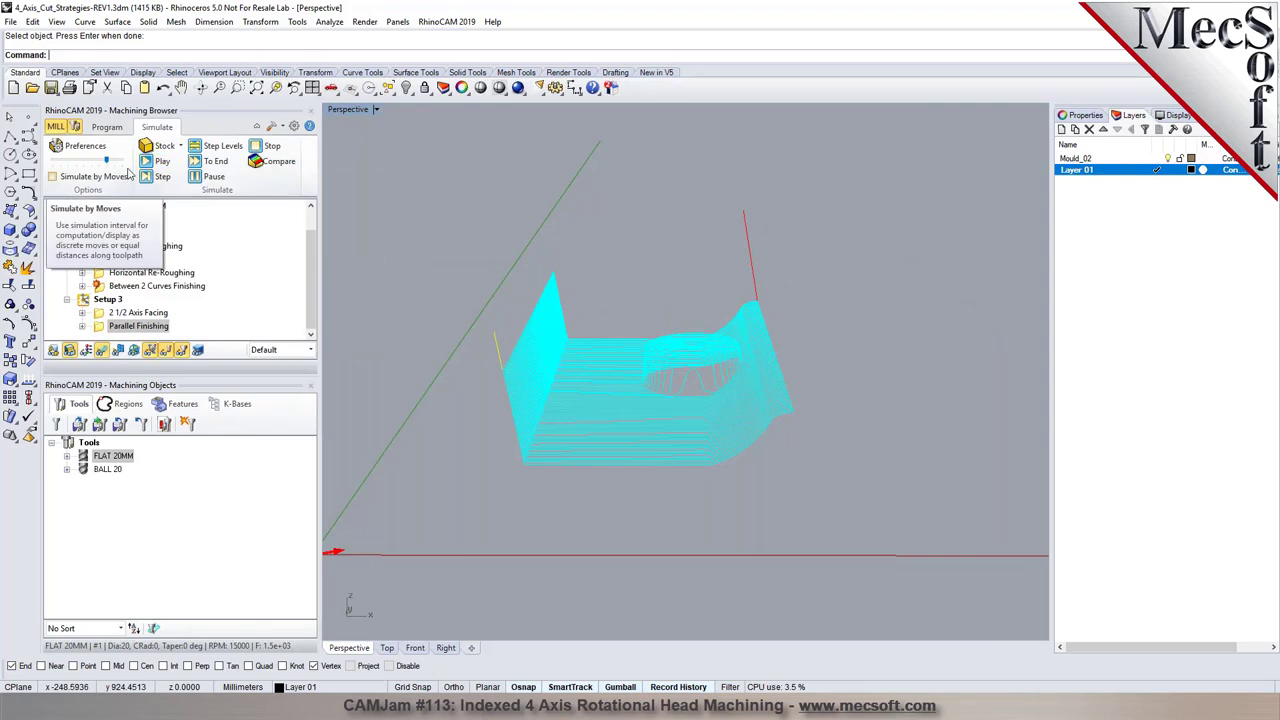
left_click(107, 127)
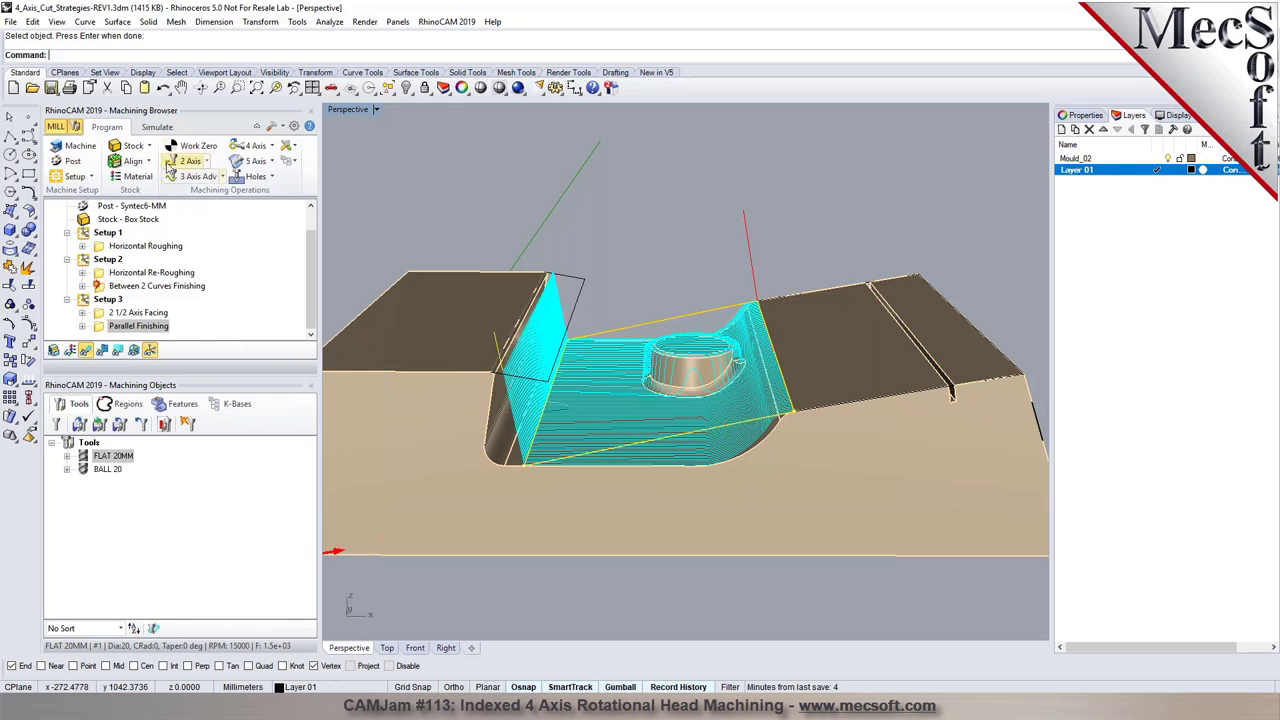
left_click(157, 129)
left_click(162, 163)
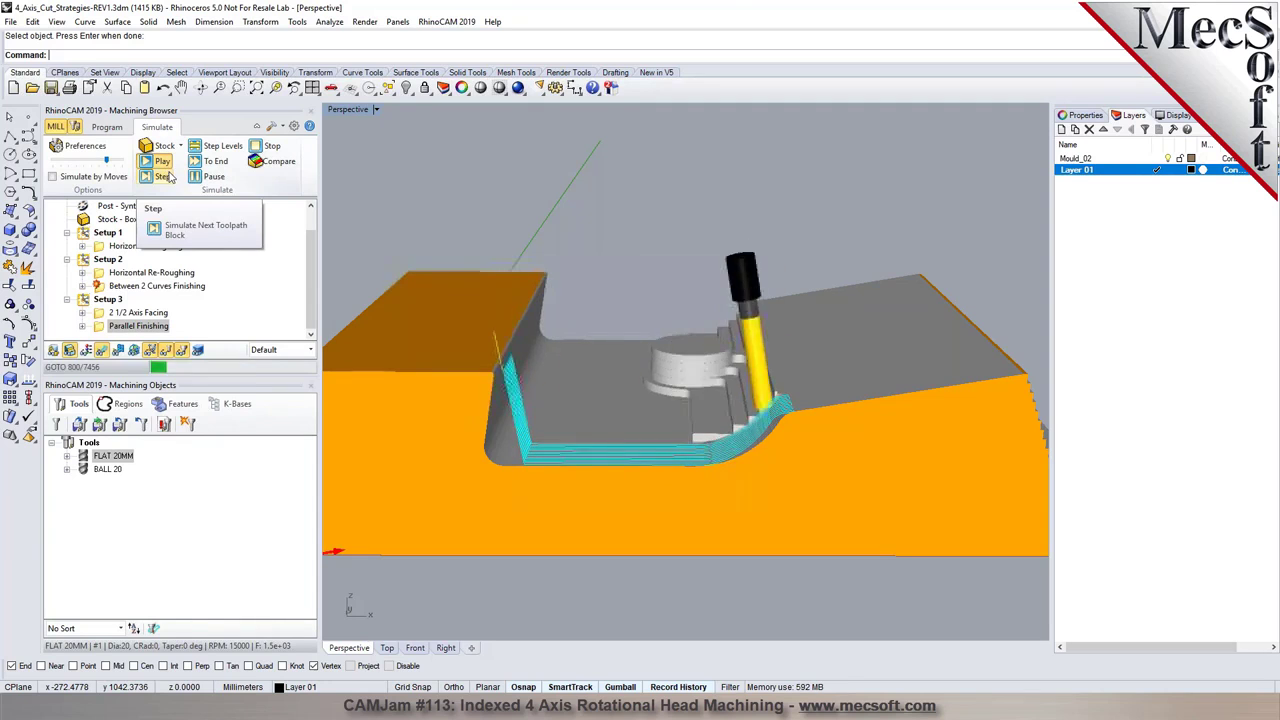
left_click(160, 350)
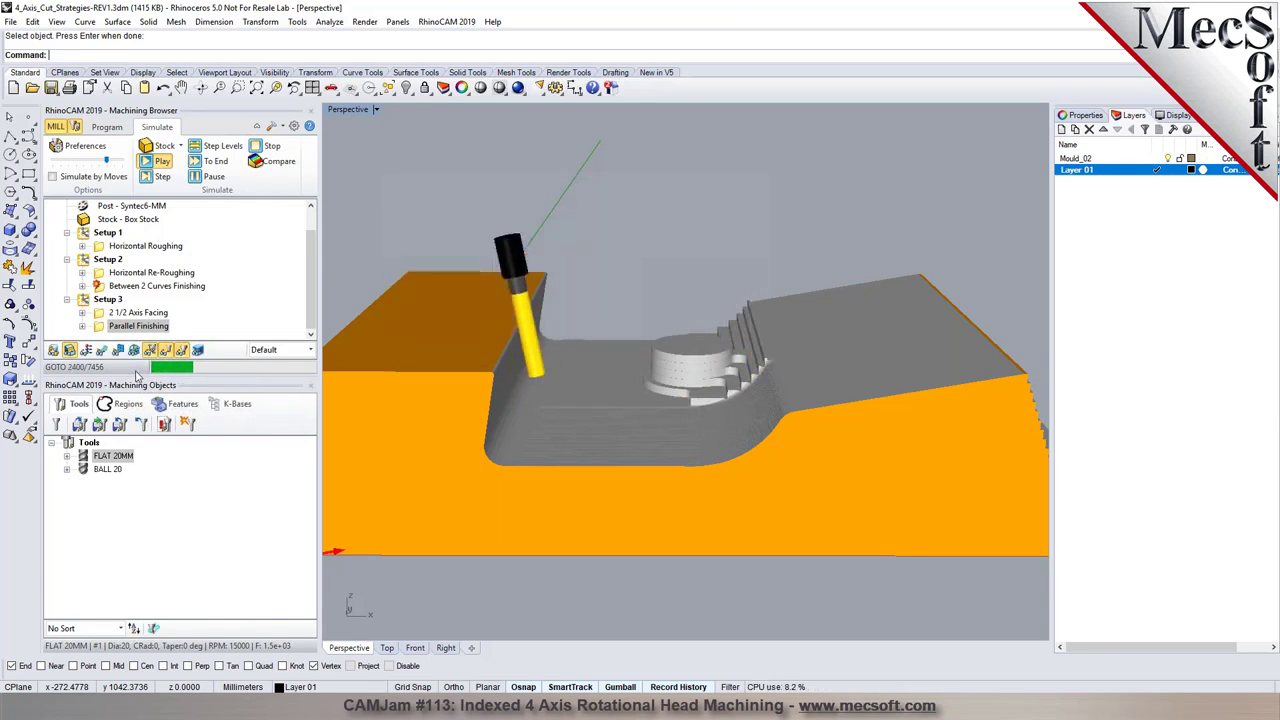
left_click(200, 180)
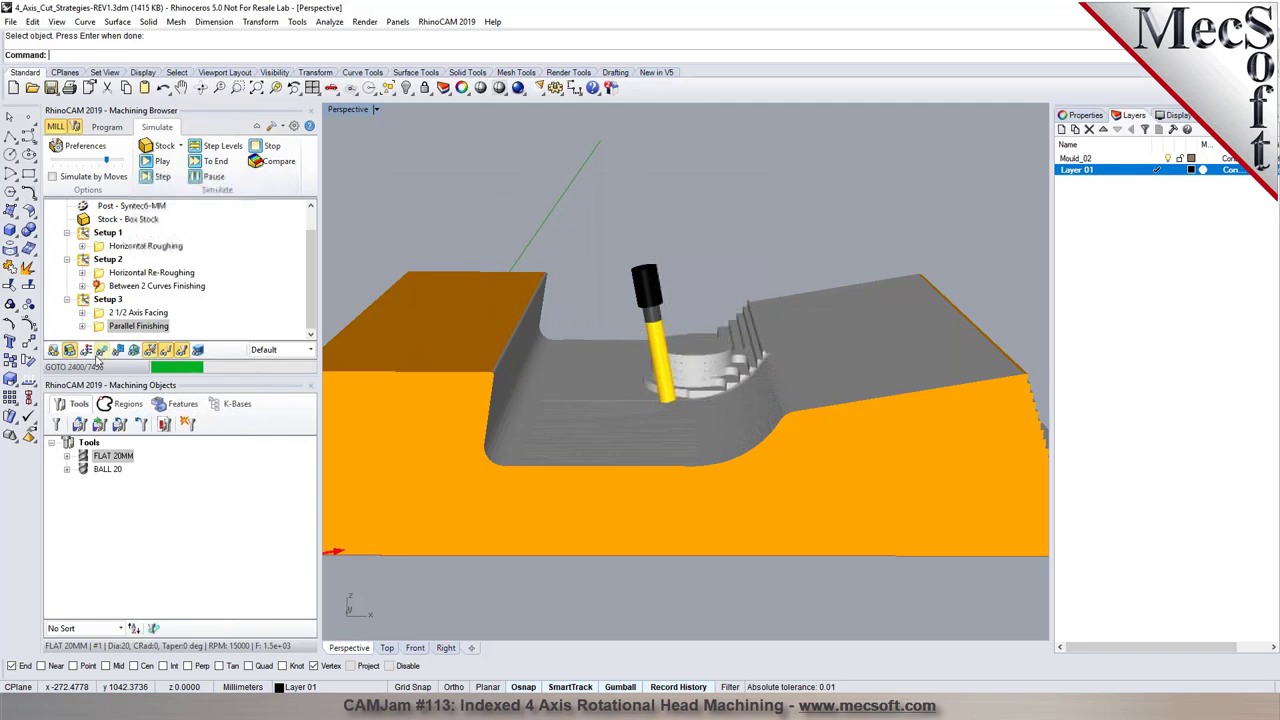
- Set the Parallel Finishing stock allowance to 0.2 and regenerate the toolpath
left_click(101, 329)
double_click(101, 330)
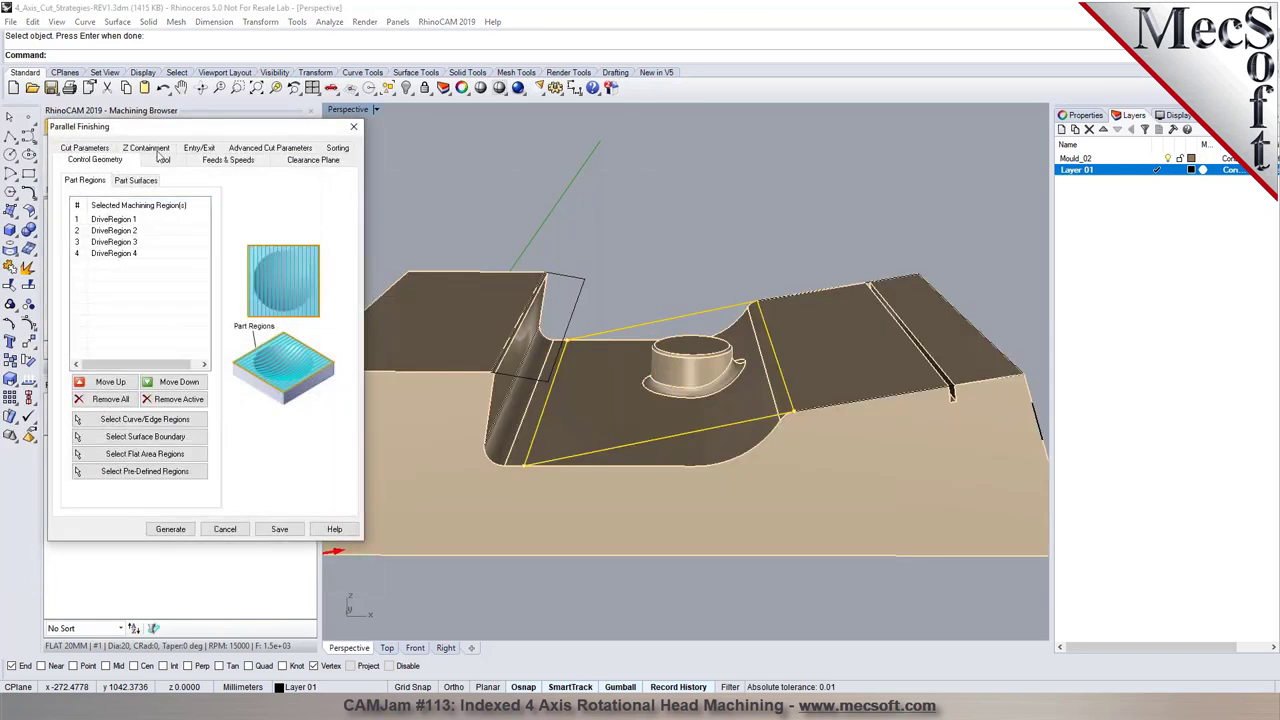
left_click(85, 148)
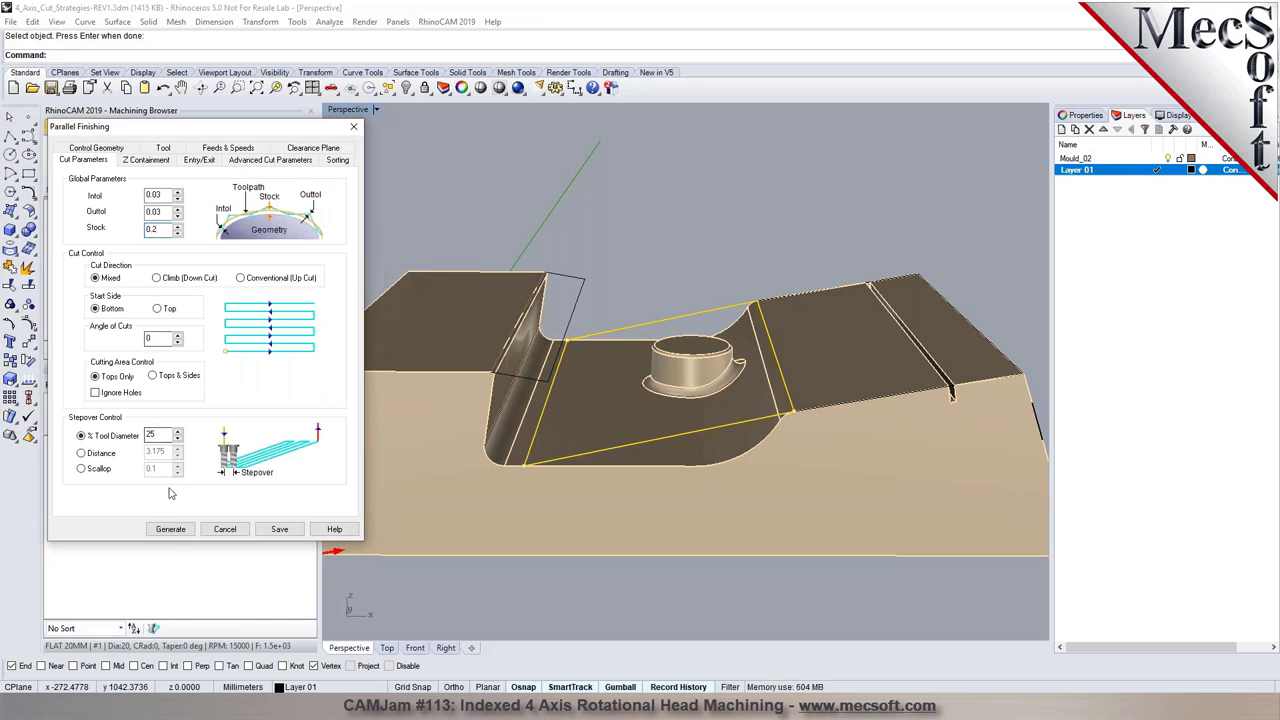
left_click(170, 530)
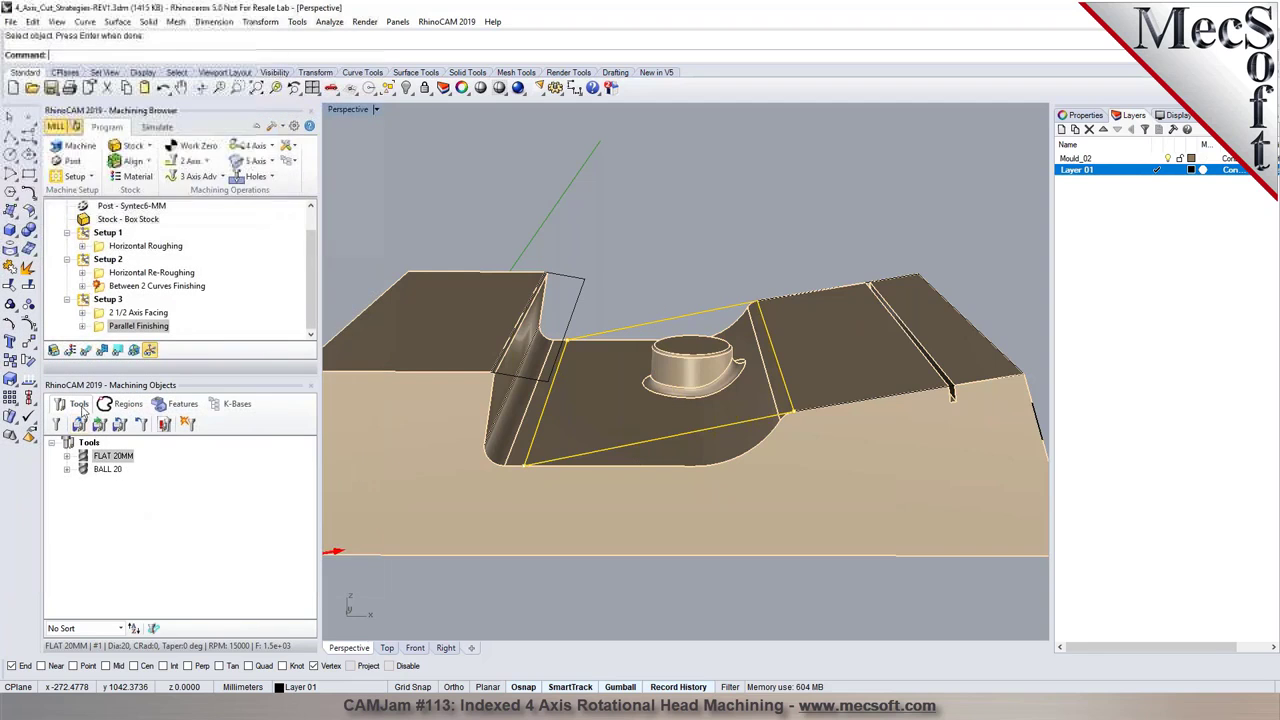
- Simulate the regenerated Parallel Finishing toolpath, checking the tool in front and perspective views, and hide the toolpath lines
left_click(160, 128)
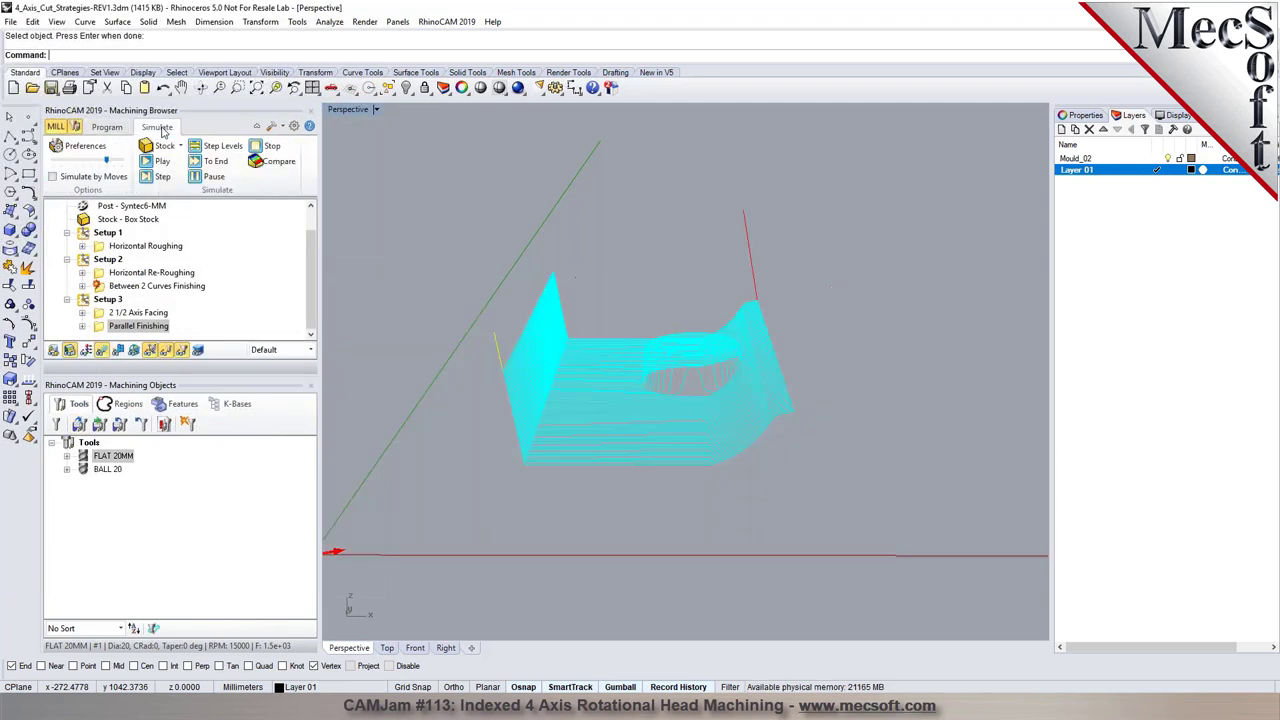
left_click(158, 162)
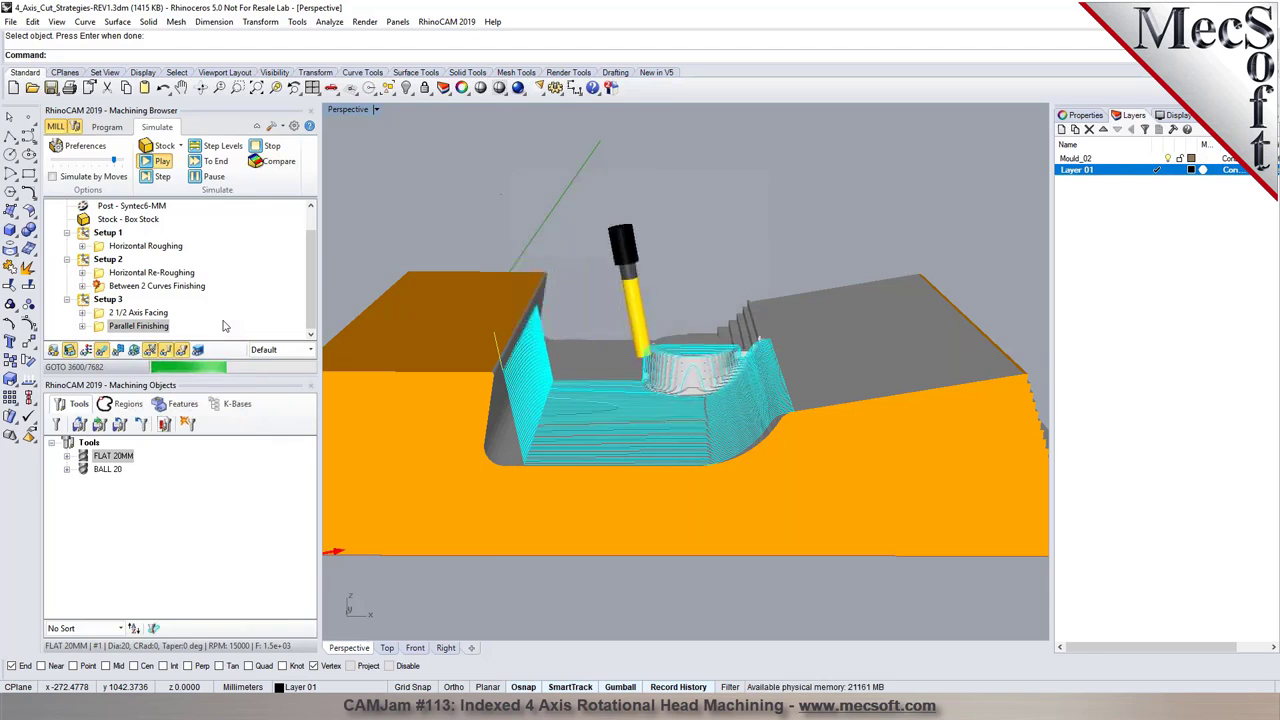
left_click(412, 649)
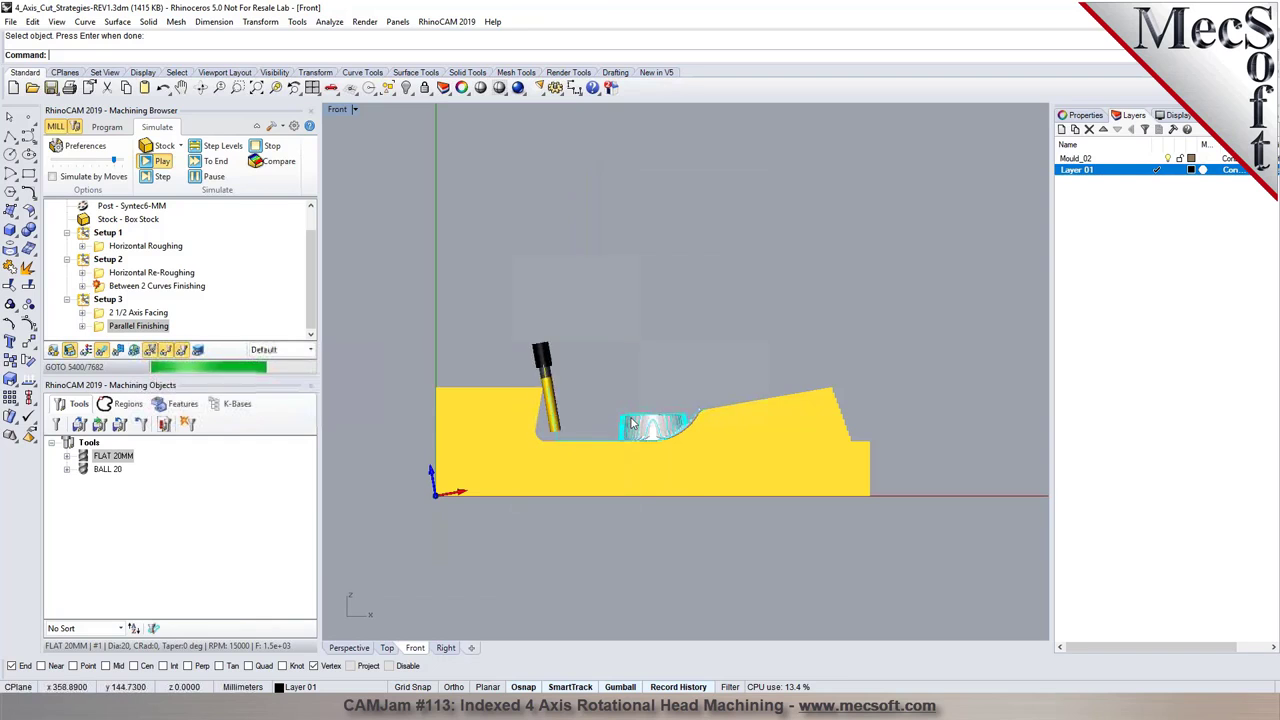
left_click(349, 648)
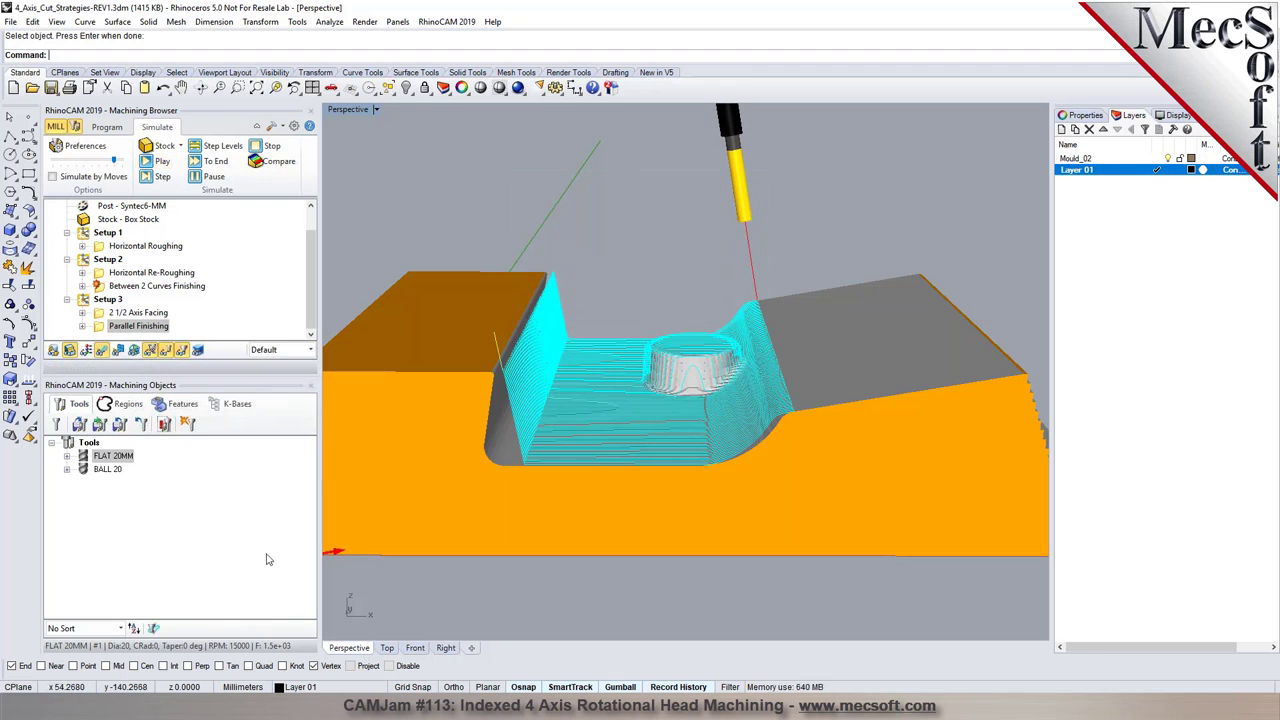
left_click(101, 351)
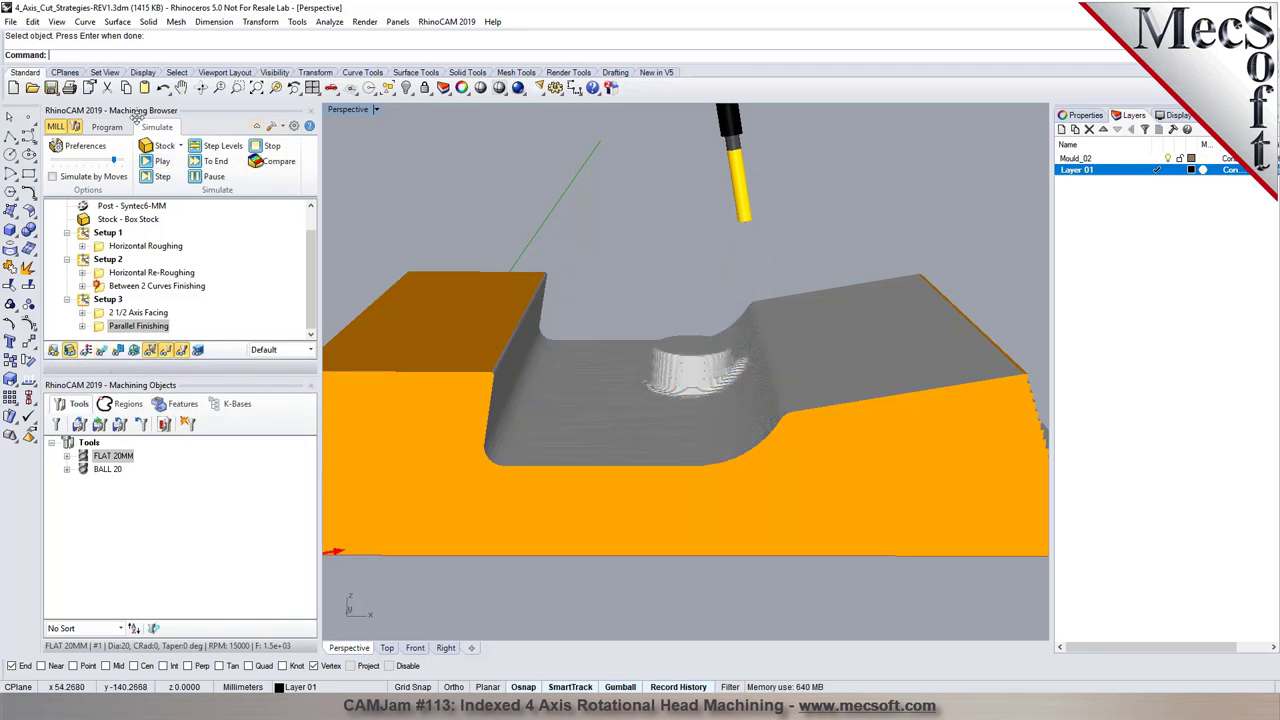
- Save the file with the updated machining program
left_click(112, 127)
left_click(51, 88)
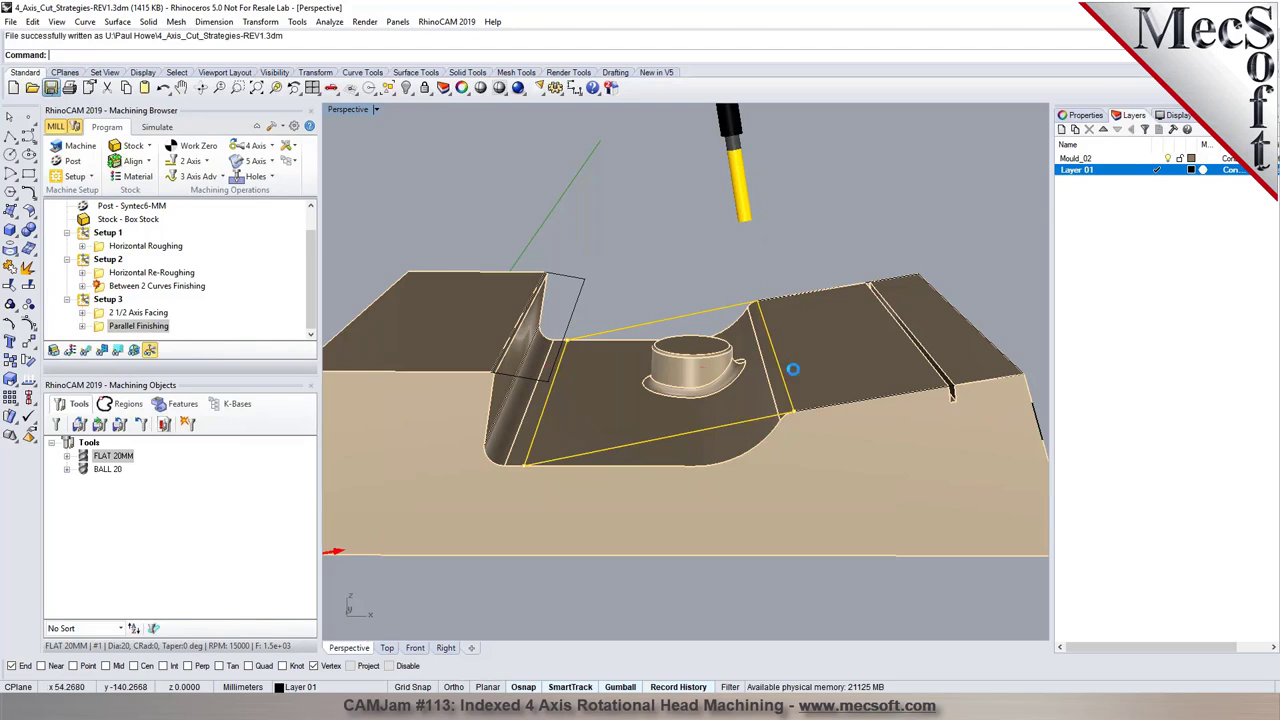
- Examine the simulated cut stock, particularly the pocket around the round boss
left_click(157, 127)
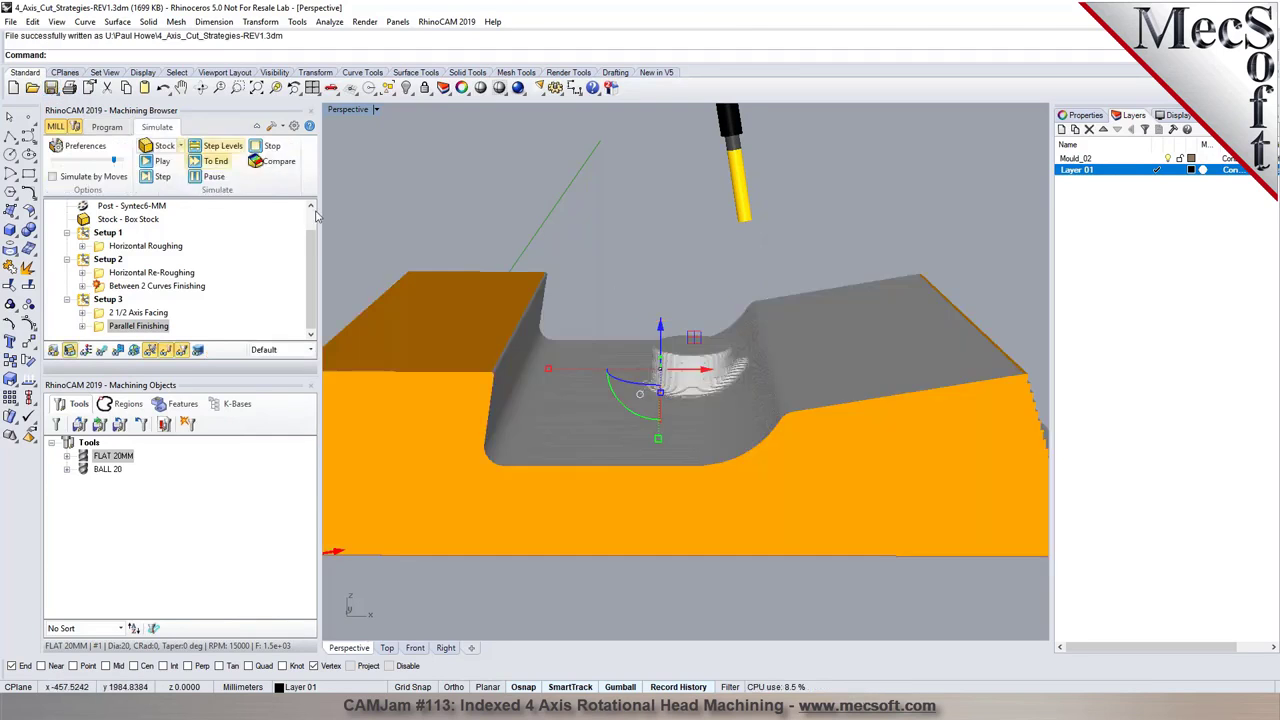
right_click_drag(703, 393, 889, 418)
scroll(786, 433, "down", 3)
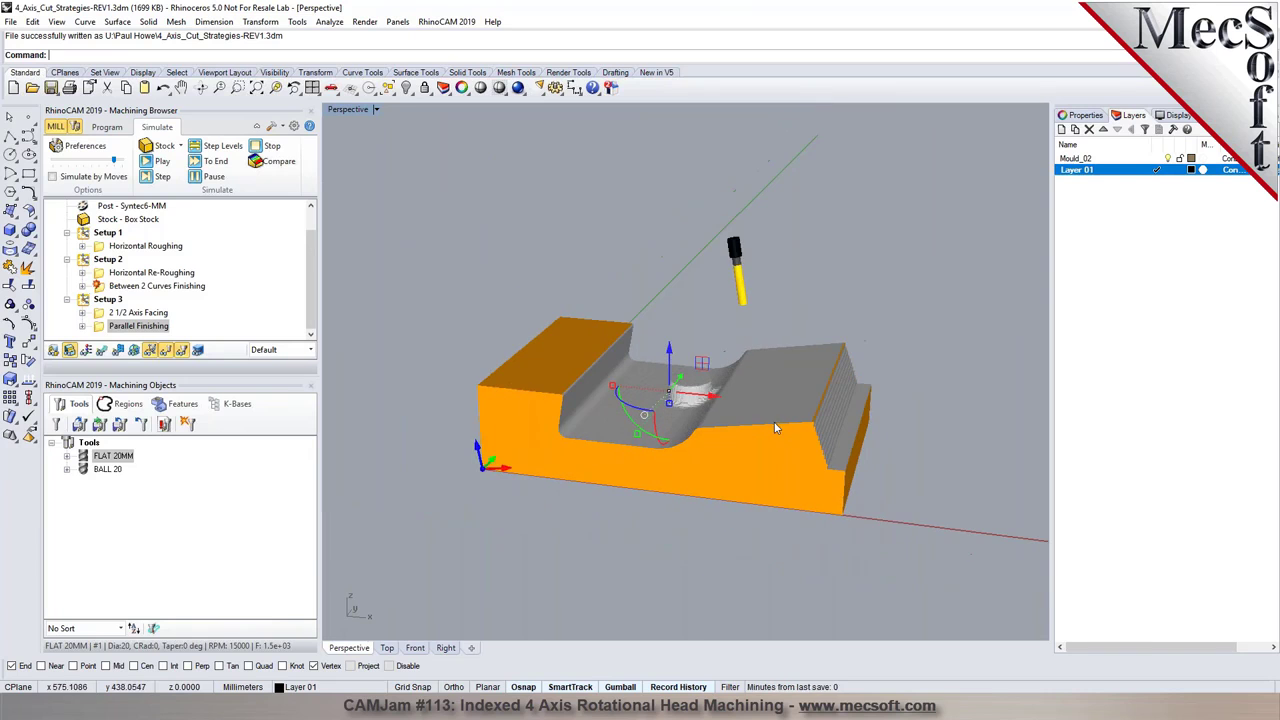
scroll(686, 405, "up", 2)
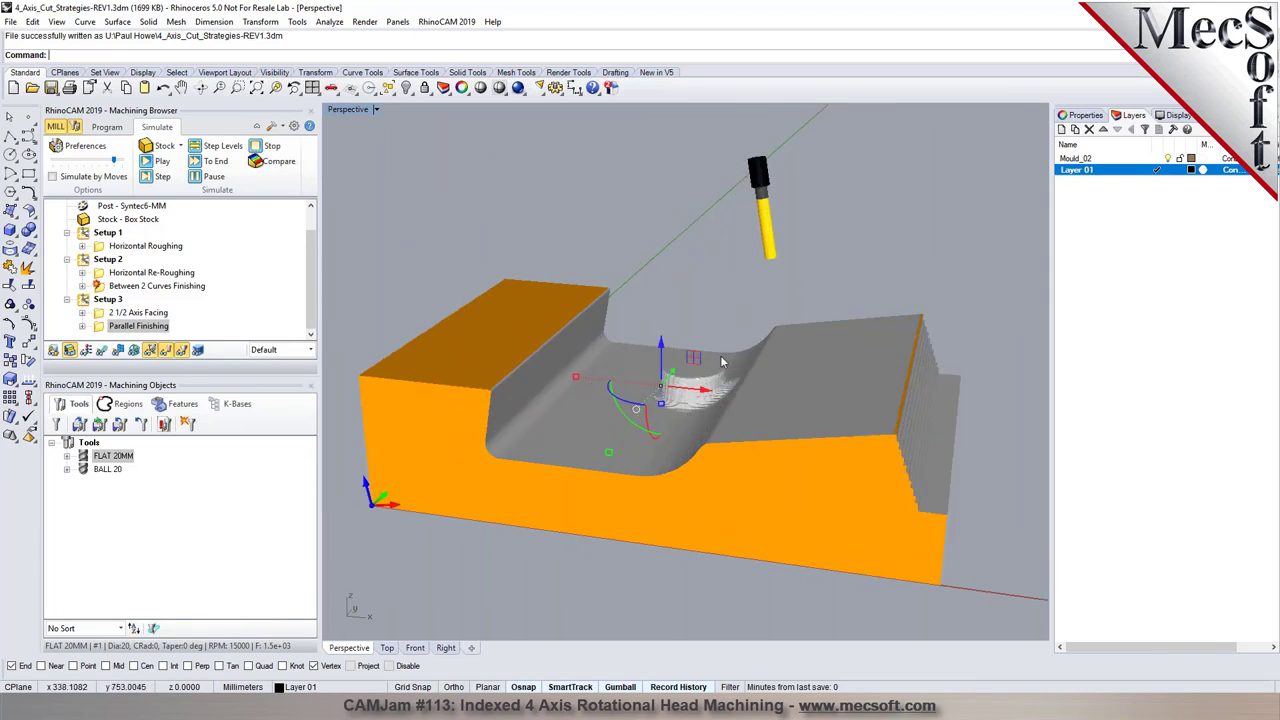
scroll(670, 388, "up", 1)
- Add a fourth setup after Setup 3, aligned to the Machine Coordinate System
left_click(107, 127)
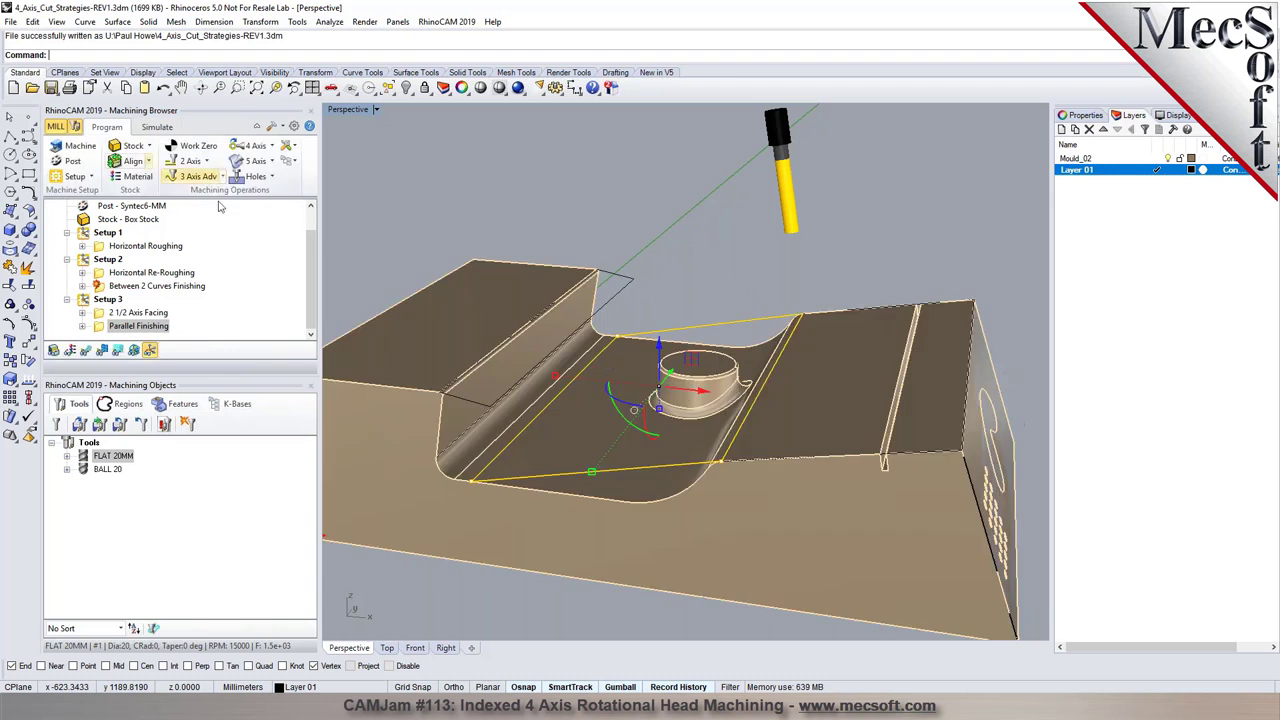
scroll(697, 474, "up", 5)
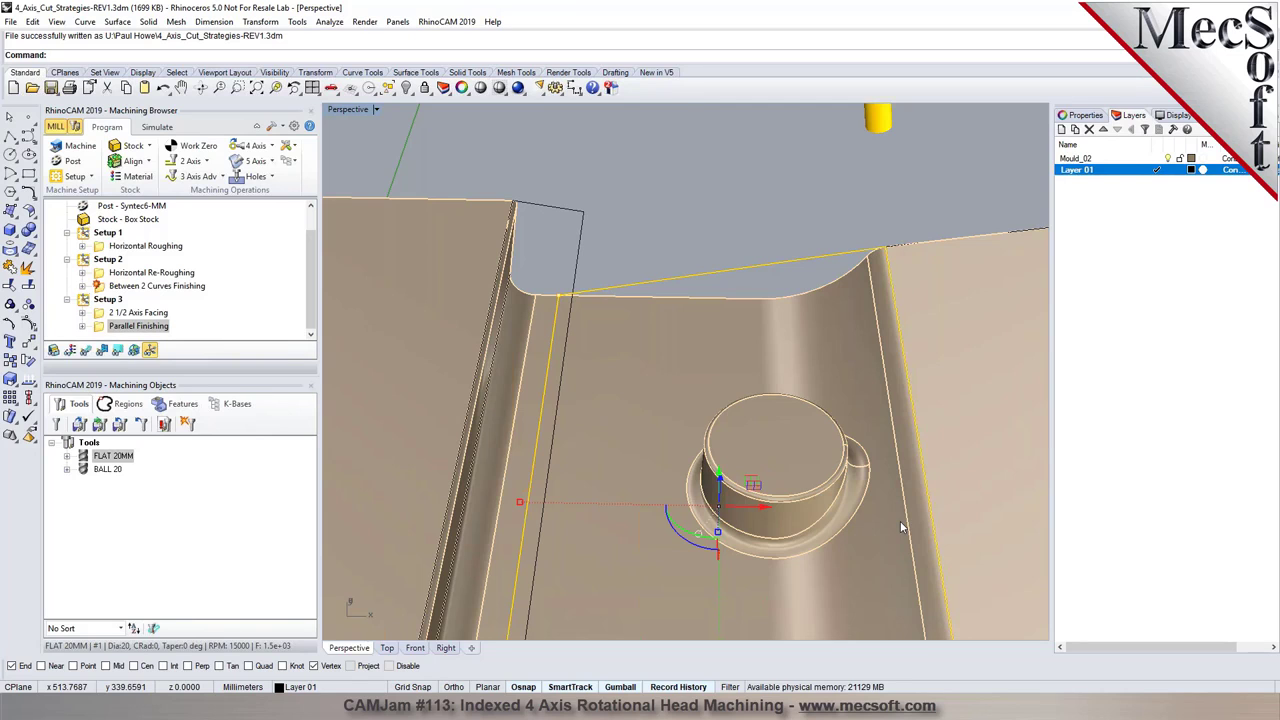
scroll(594, 445, "down", 2)
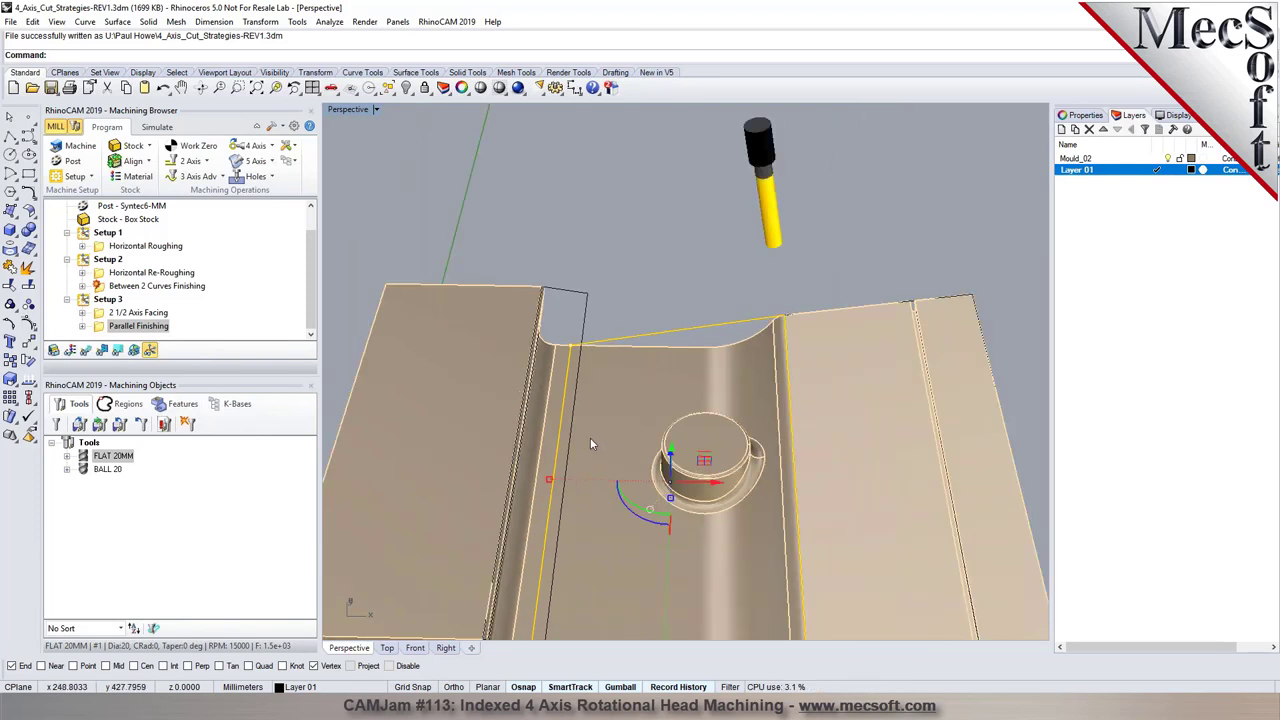
right_click_drag(733, 459, 690, 430)
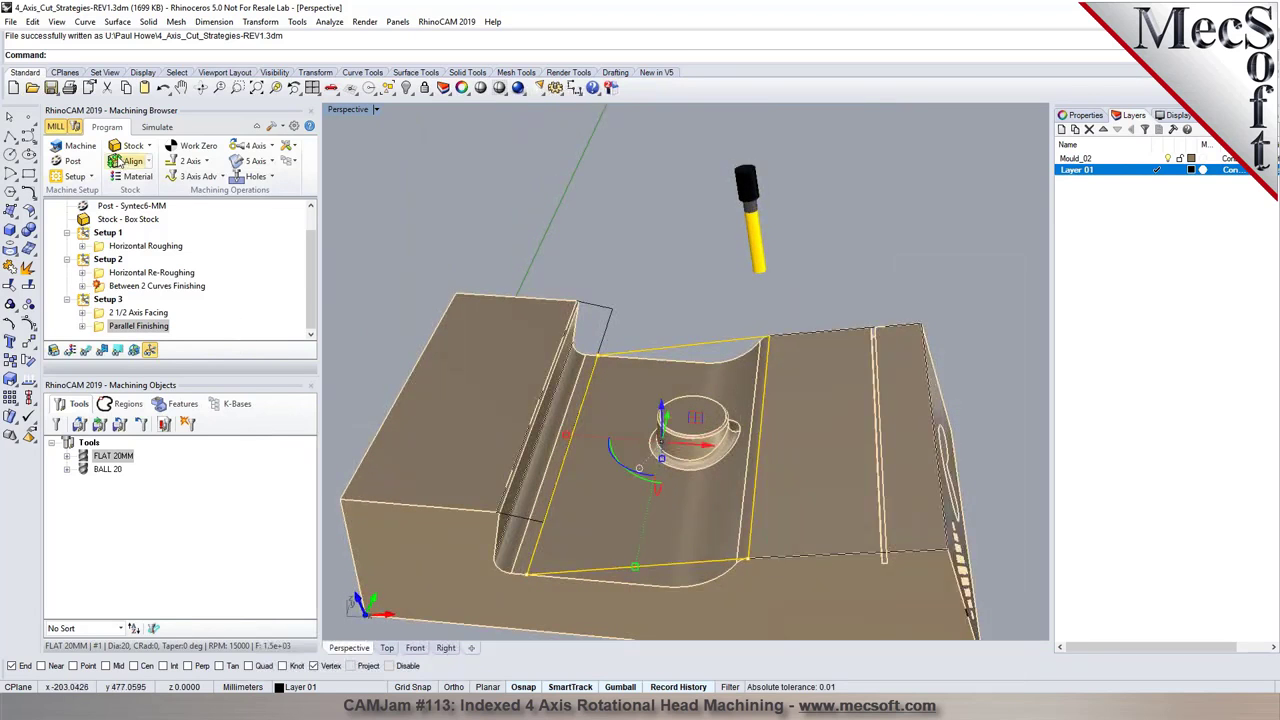
left_click(90, 176)
left_click(120, 198)
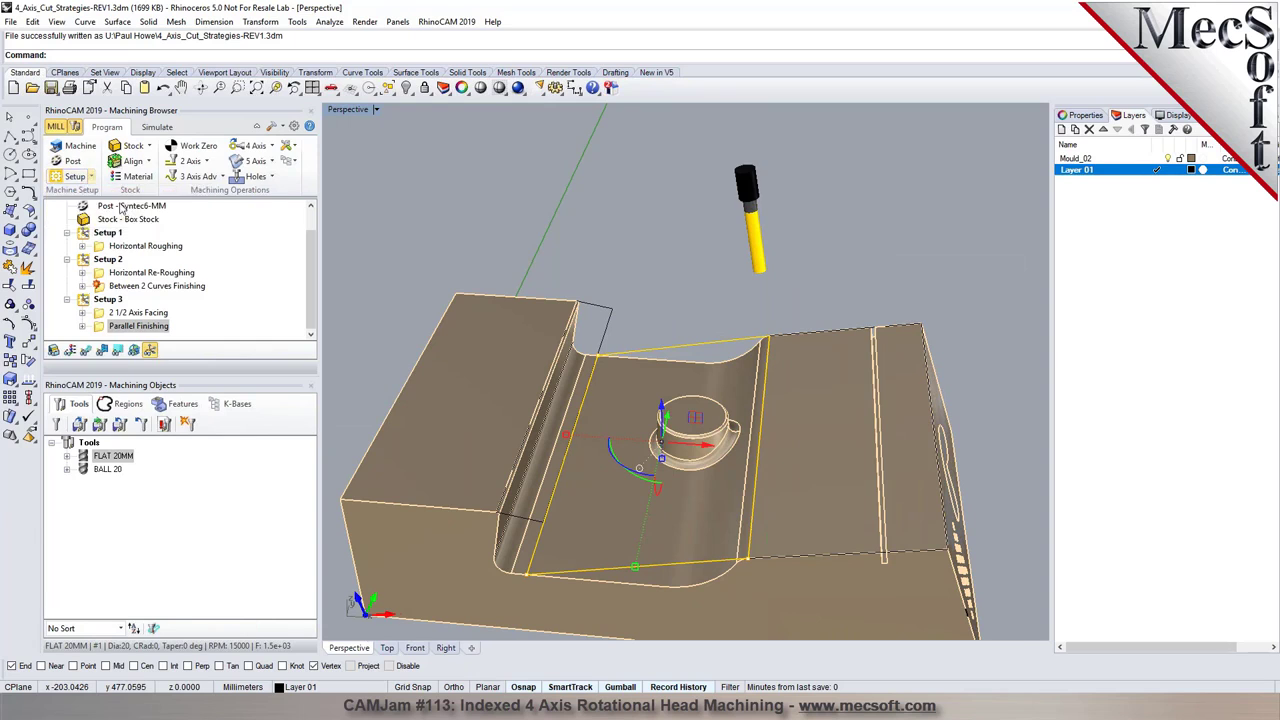
left_click(122, 340)
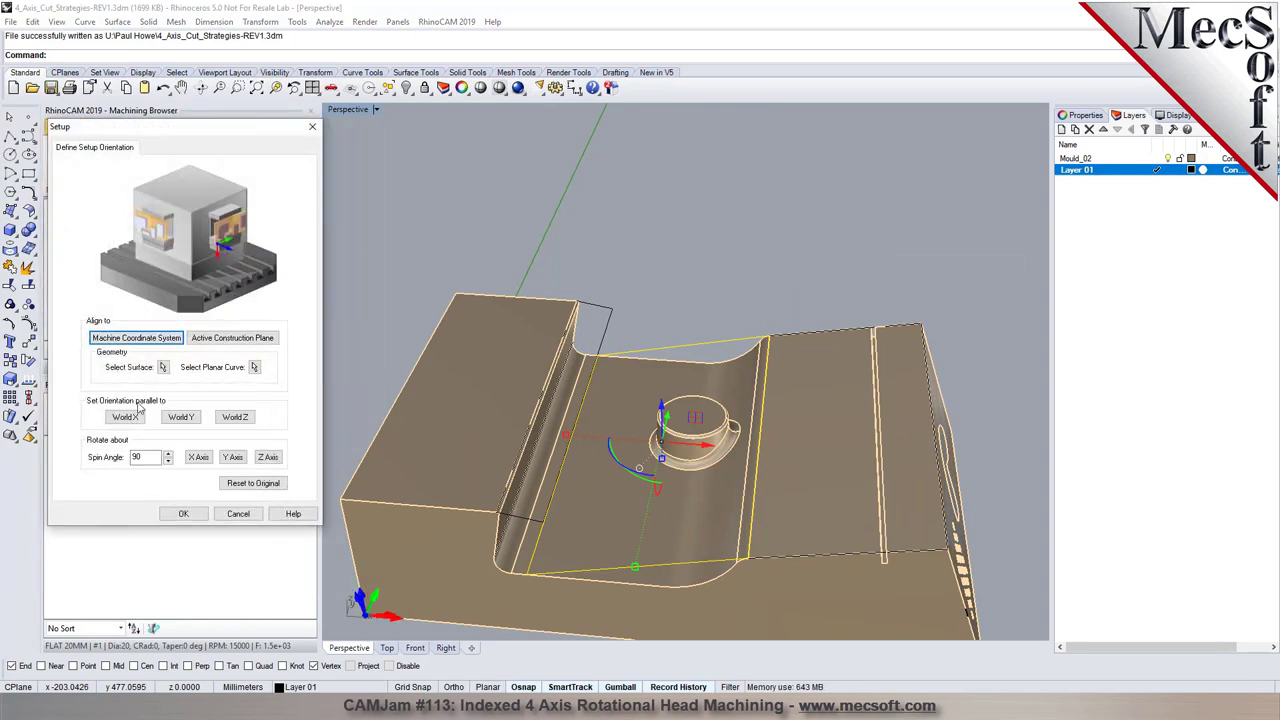
left_click(183, 514)
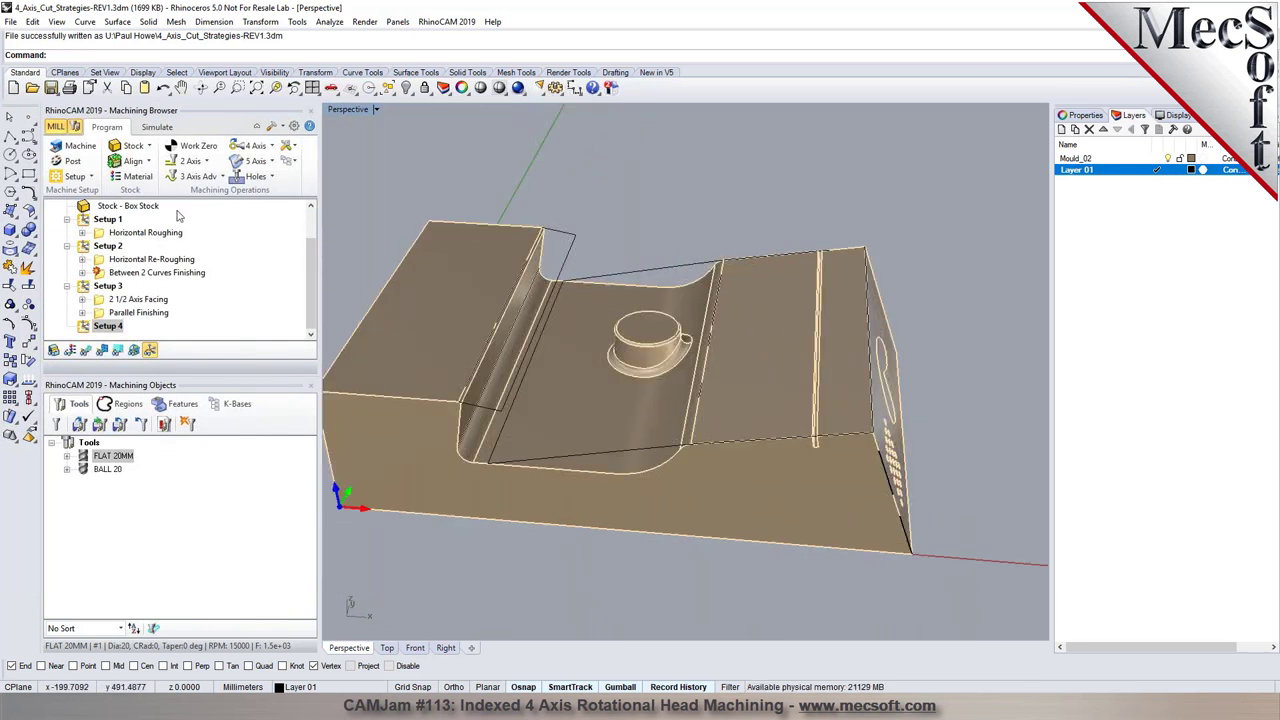
- Start a Horizontal Finishing operation in Setup 4 with the curve around the round boss's base as its machining region
left_click(197, 176)
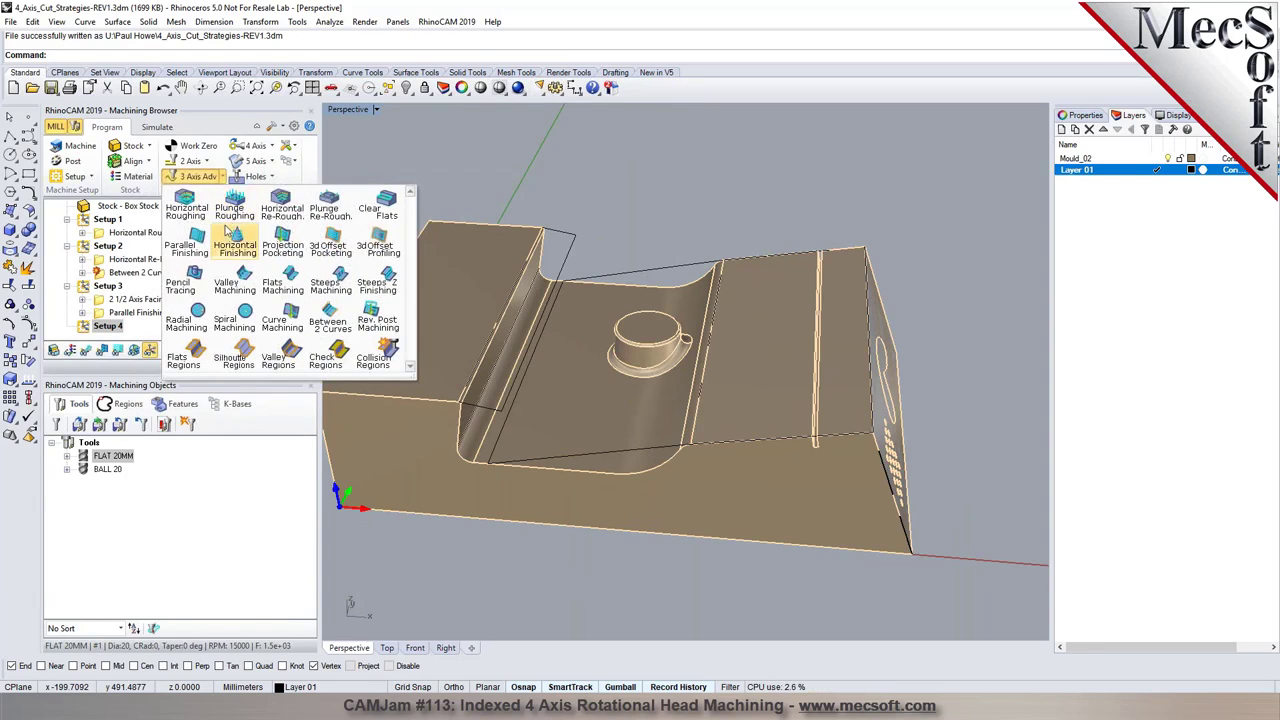
left_click(256, 256)
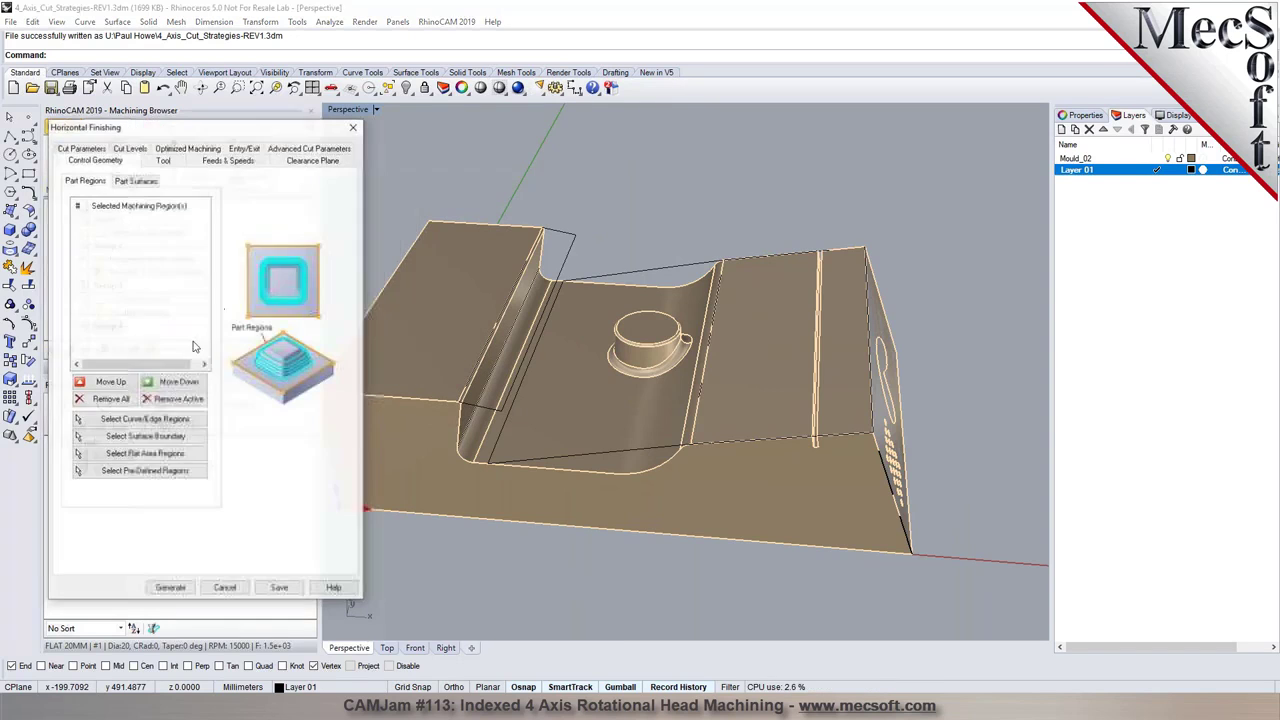
left_click(140, 420)
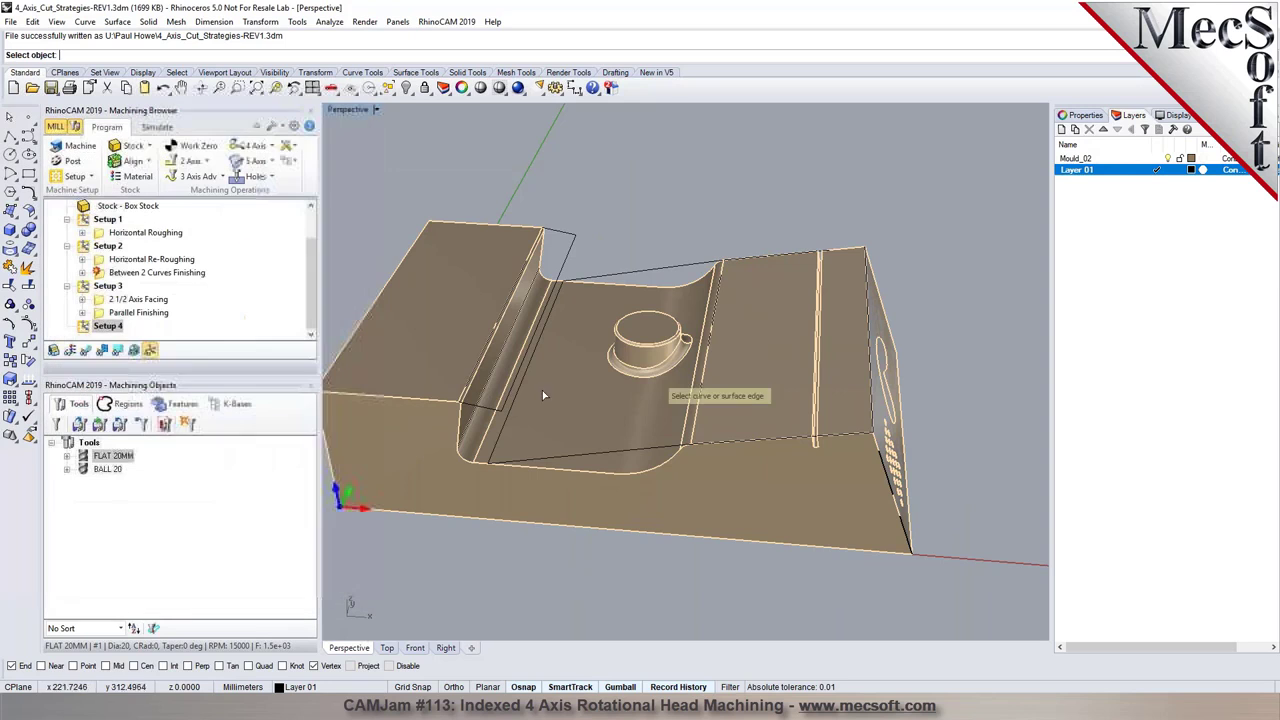
left_click(619, 378)
scroll(662, 360, "up", 3)
key("Return")
- Assign the BALL 20 tool, set the stepdown to 10% of tool diameter, and generate the Horizontal Finishing toolpath
left_click(162, 160)
left_click(127, 212)
left_click(130, 148)
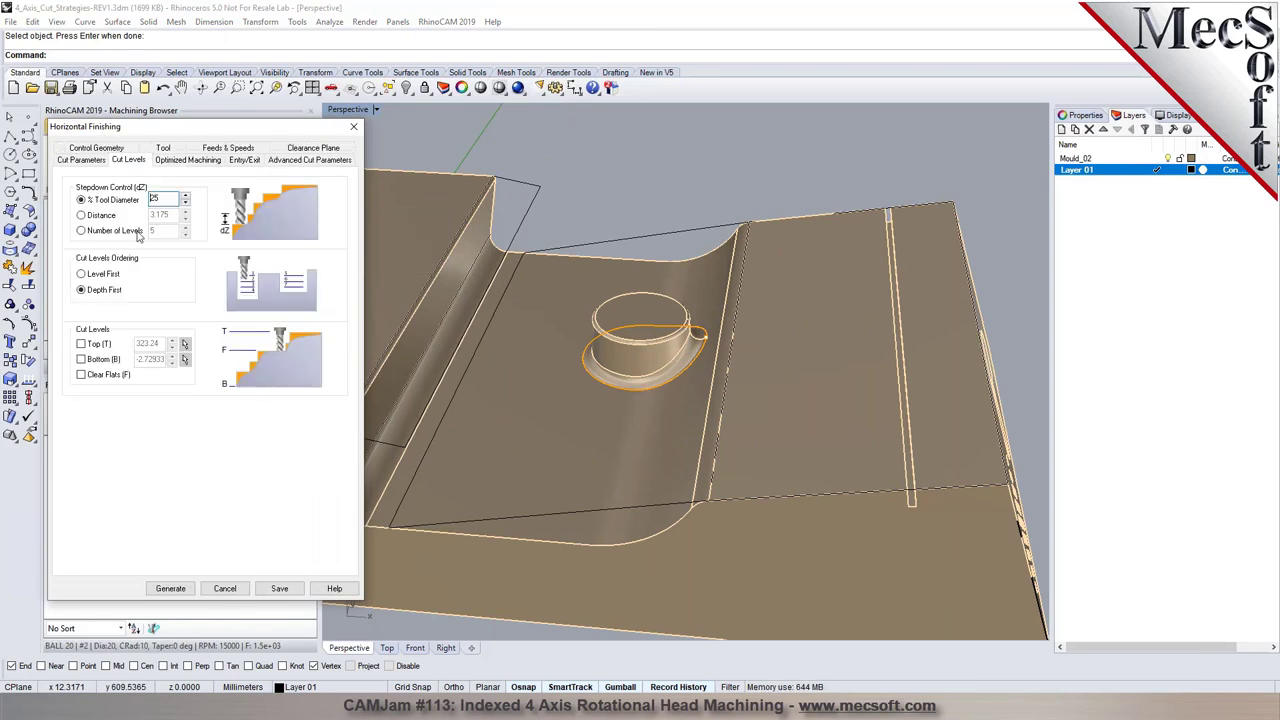
type("10")
left_click(170, 589)
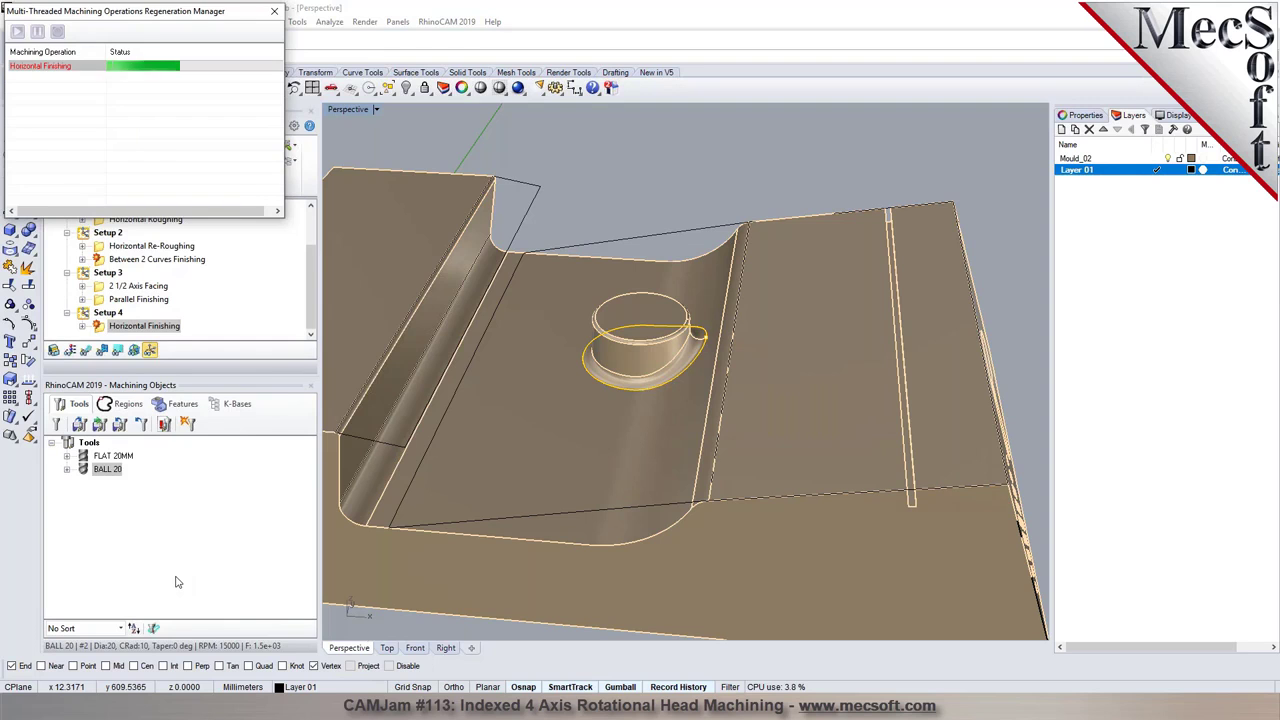
- Simulate the Horizontal Finishing toolpath around the boss through to its end and return to programming
right_click_drag(663, 352, 530, 365)
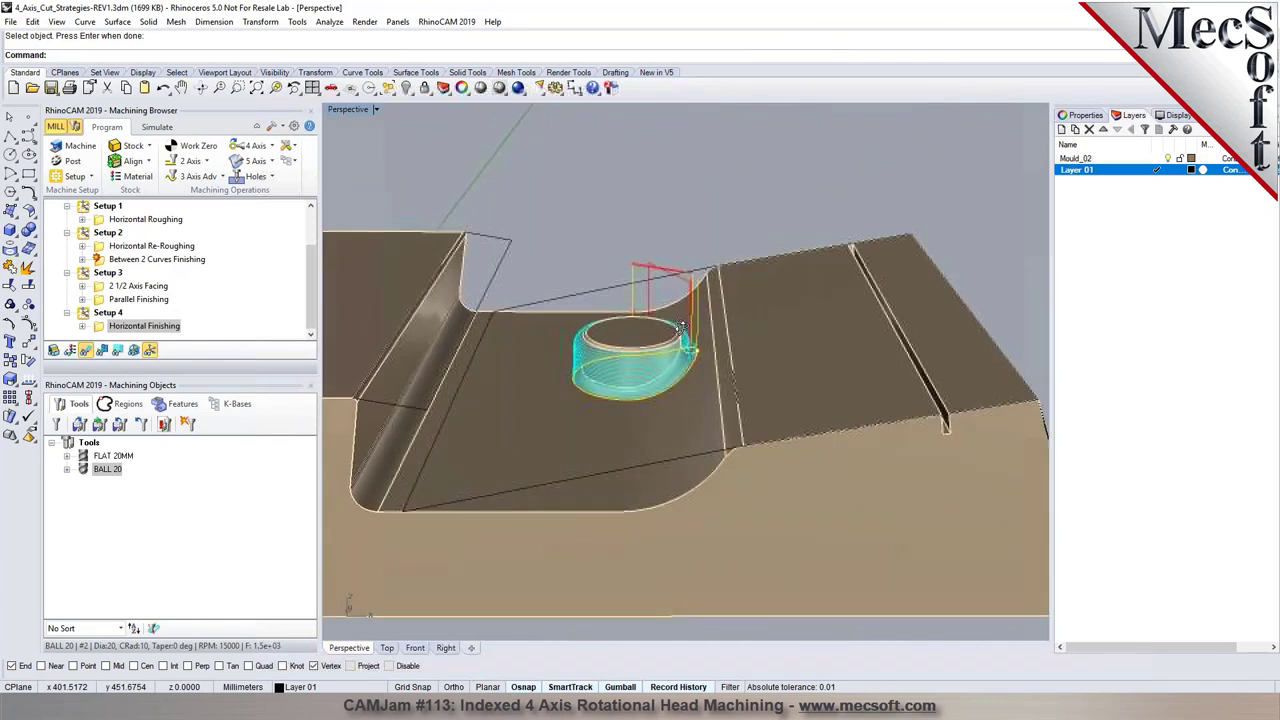
left_click(156, 127)
left_click(160, 161)
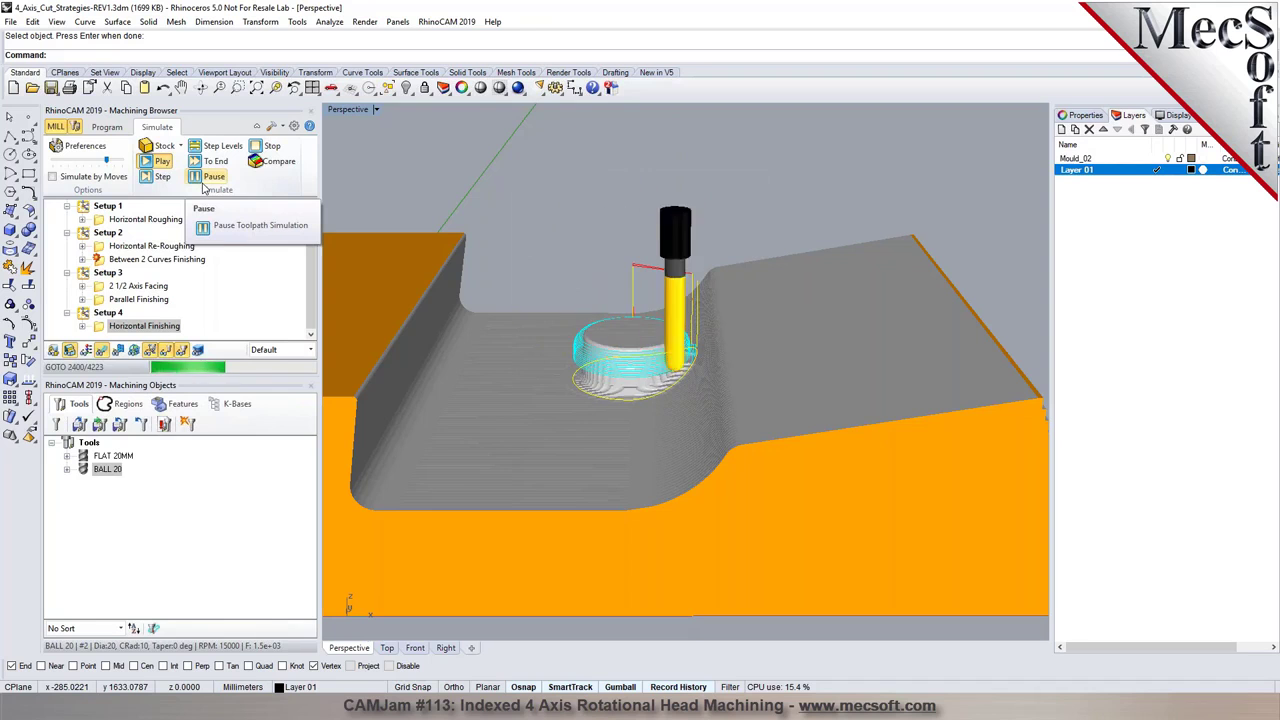
left_click(211, 161)
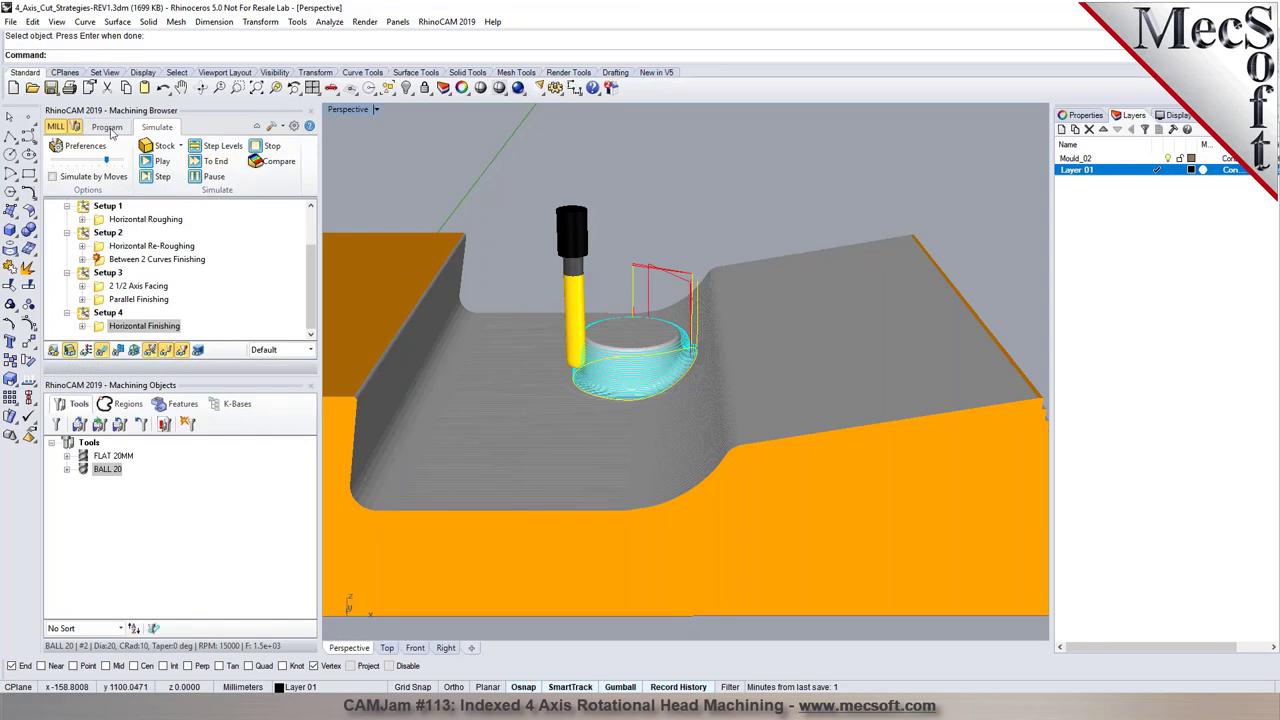
left_click(108, 128)
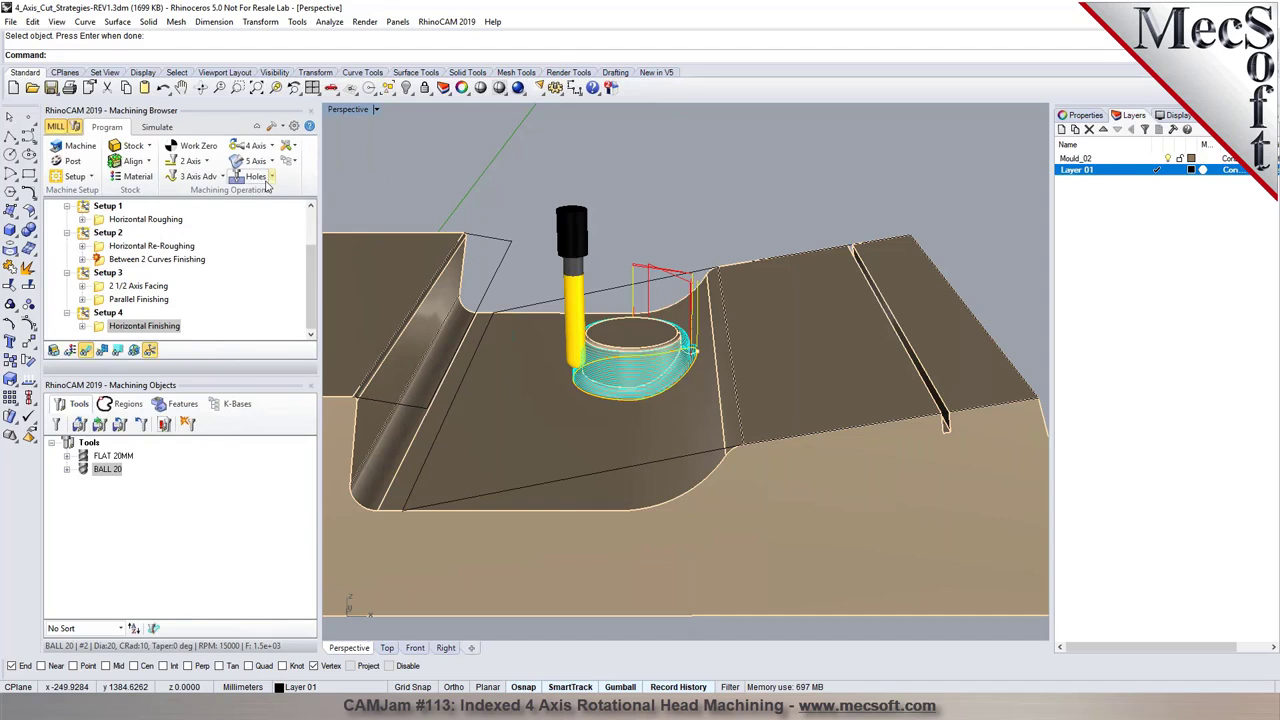
- Generate a Curve Machining operation in Setup 4 with the BALL 20 tool along the boss's base curve
left_click(200, 176)
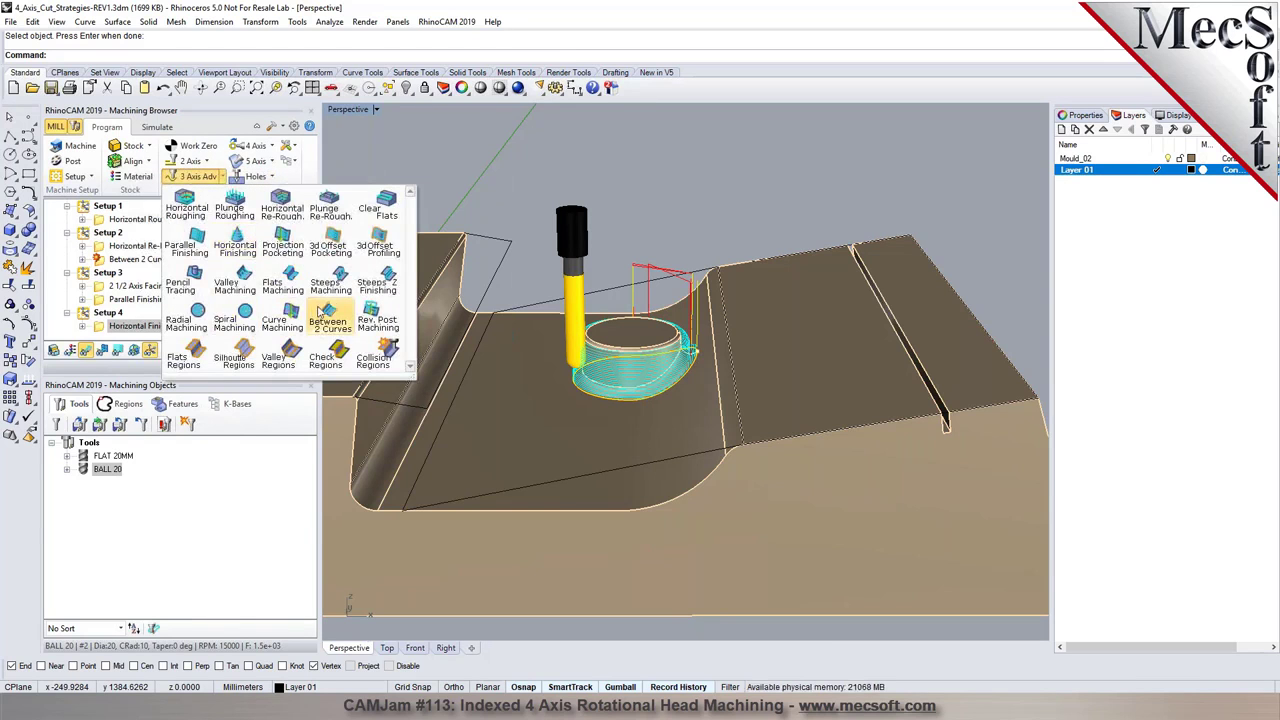
left_click(282, 320)
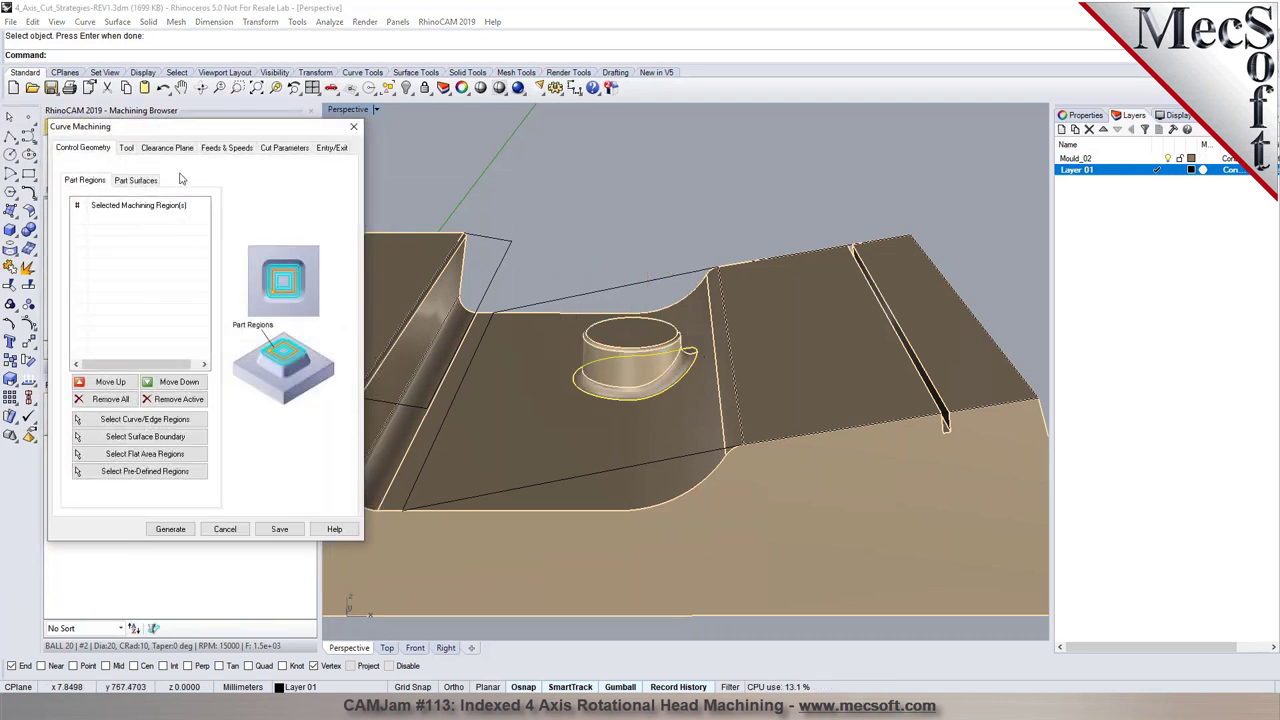
left_click(128, 148)
left_click(170, 528)
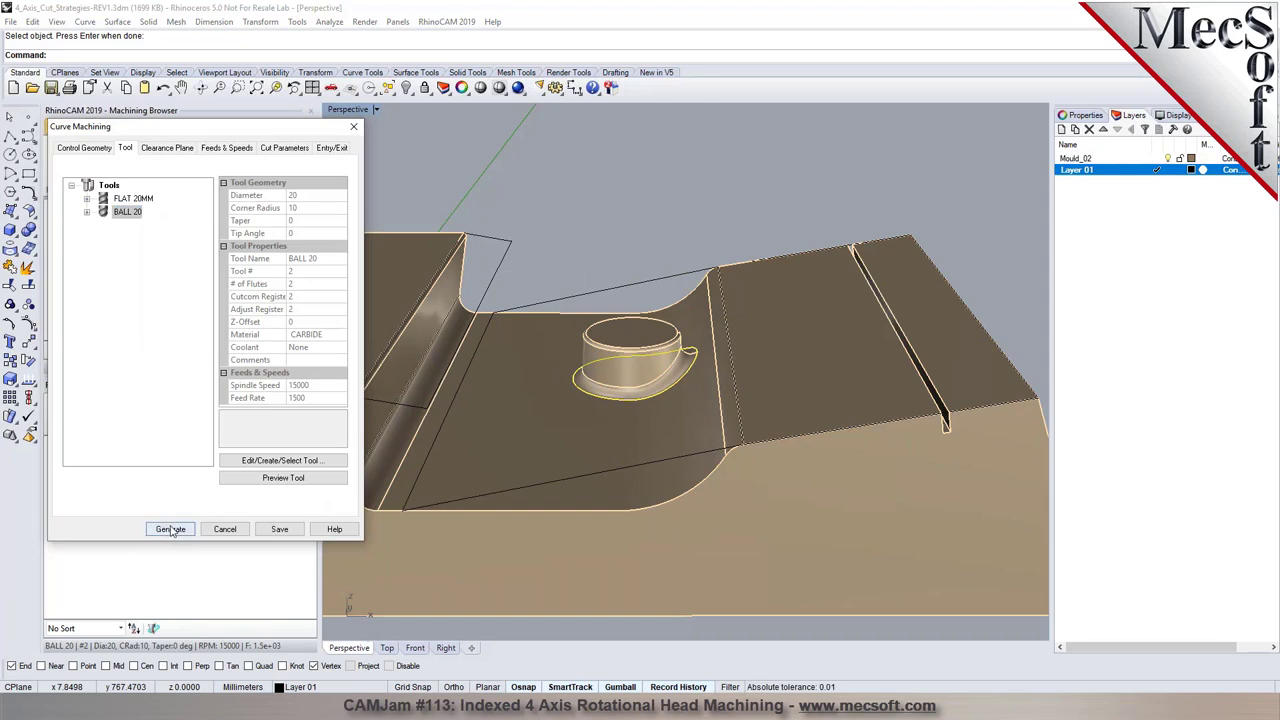
left_click(735, 398)
left_click(84, 148)
left_click(113, 421)
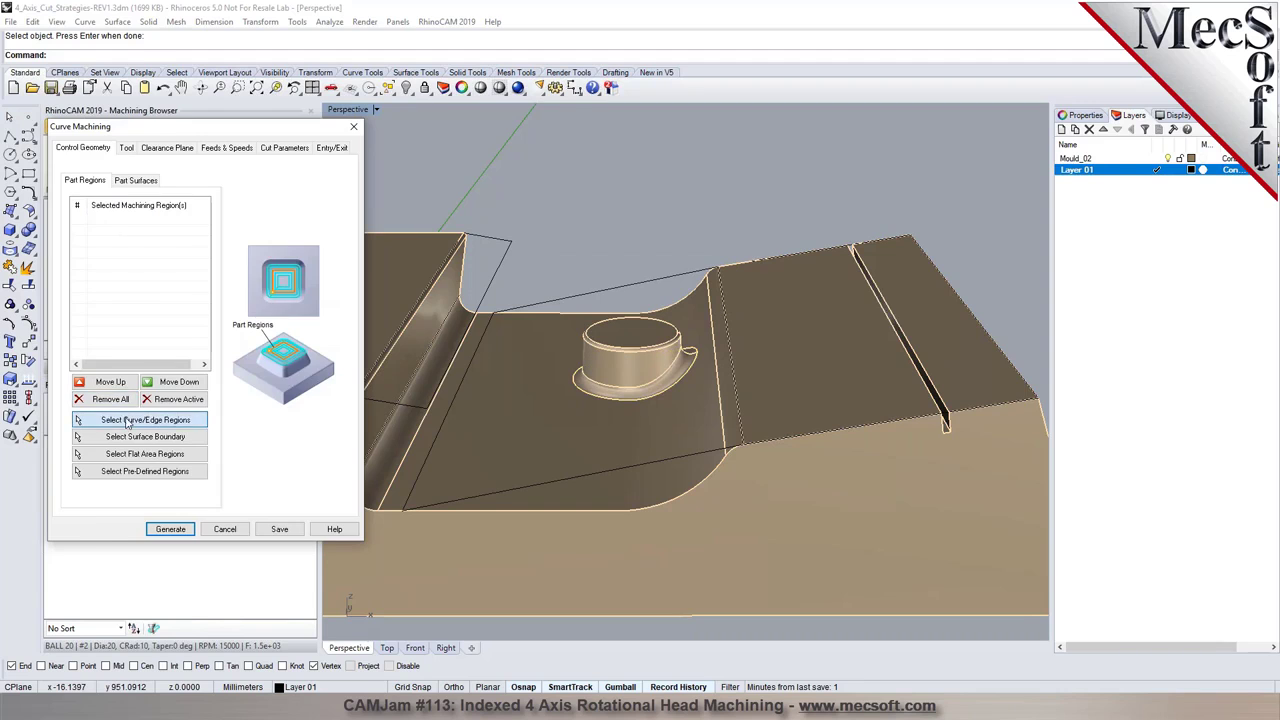
left_click(641, 392)
key("Return")
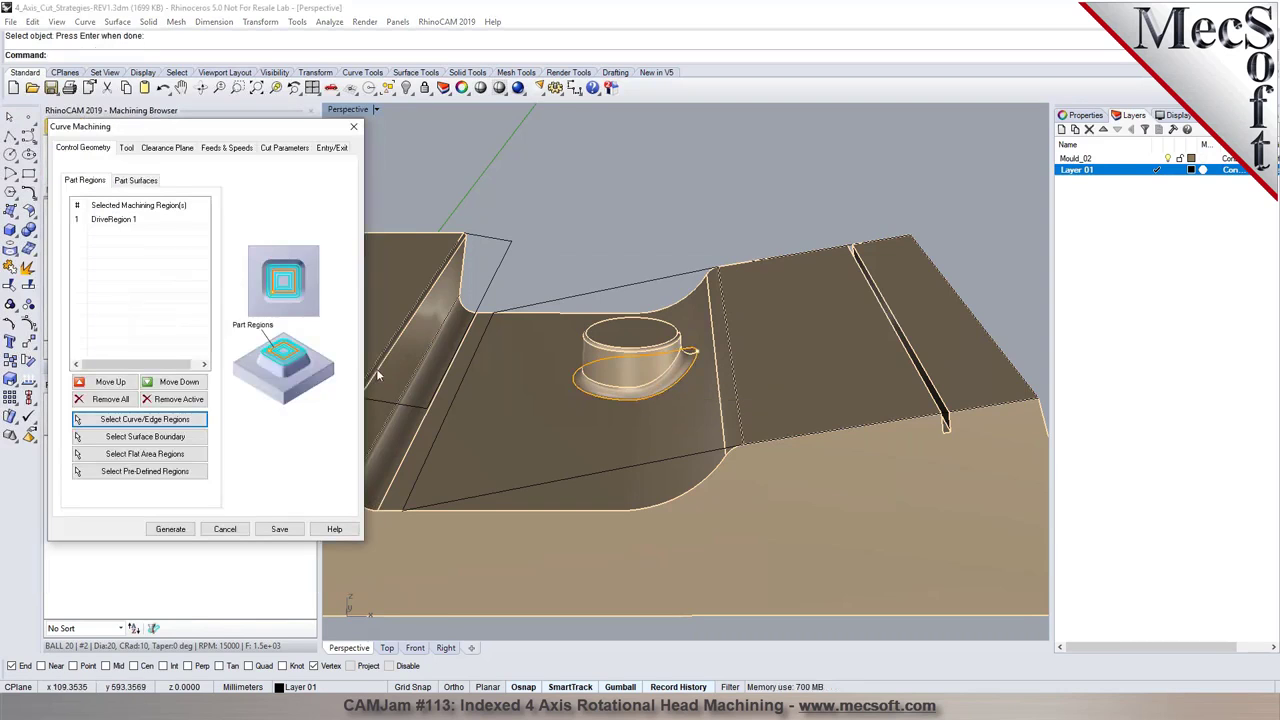
left_click(171, 530)
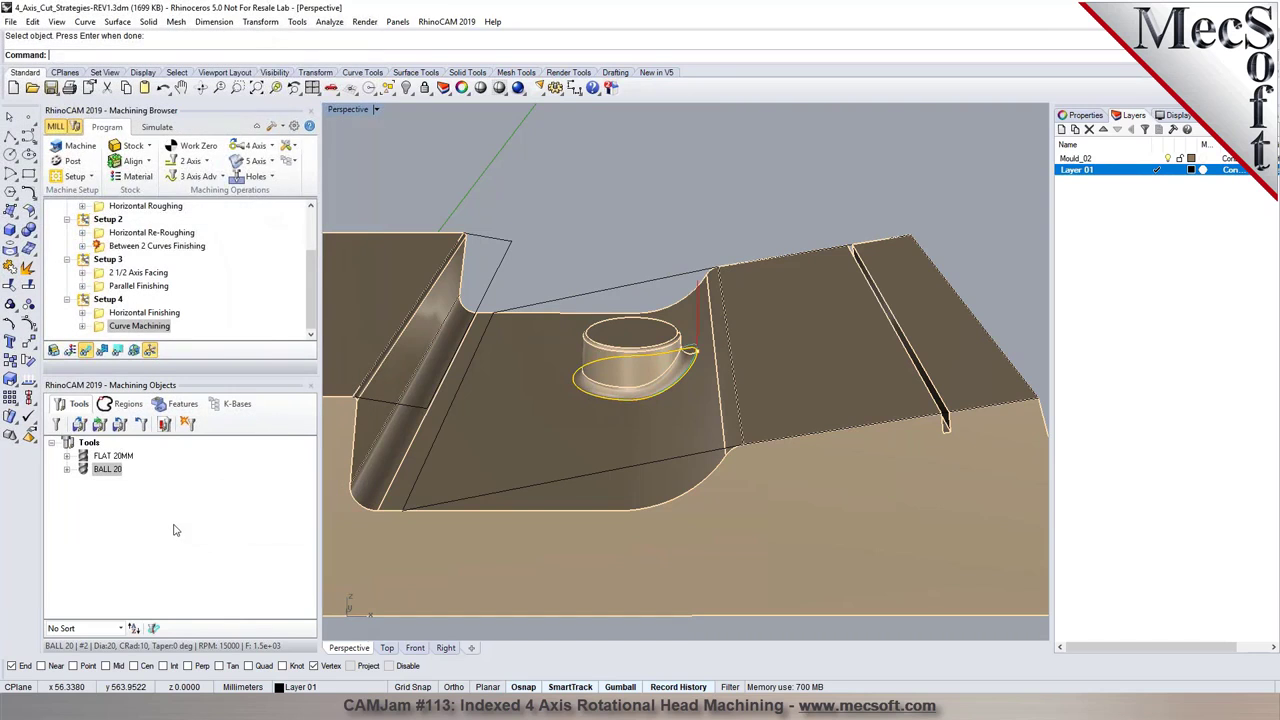
- Simulate the Curve Machining toolpath and inspect the cut stock around the boss's base
left_click(155, 128)
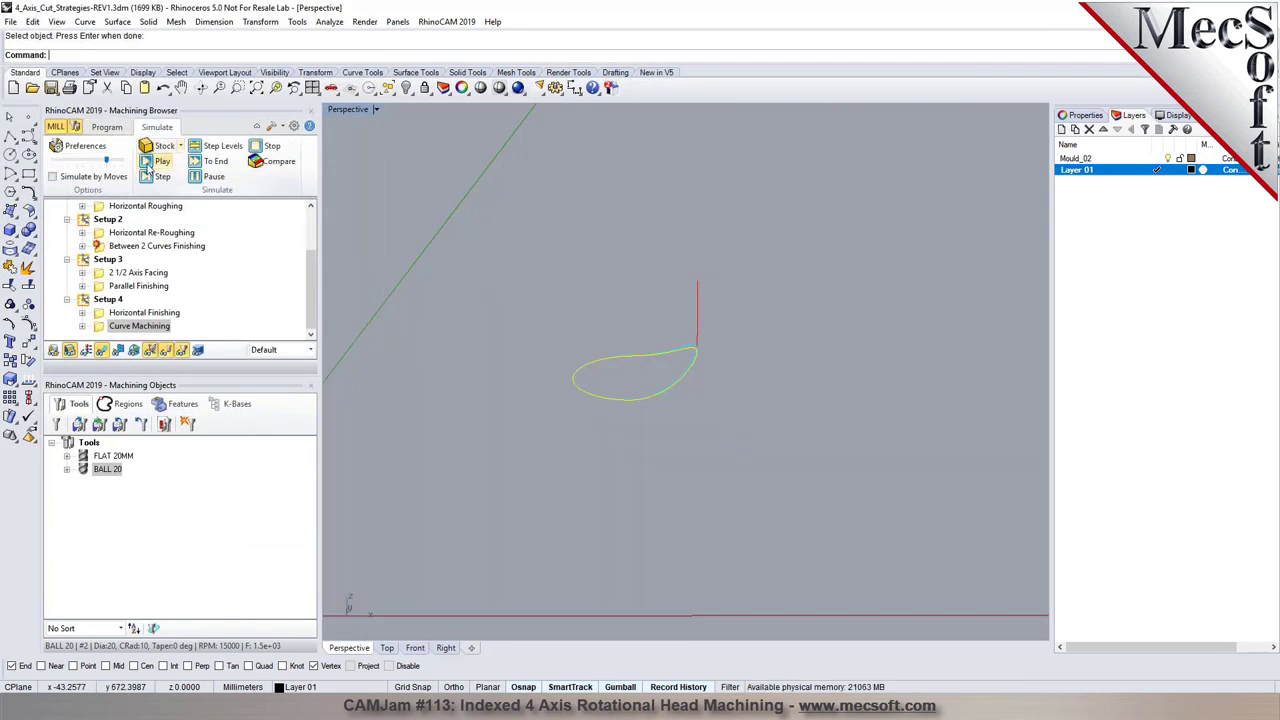
left_click(155, 162)
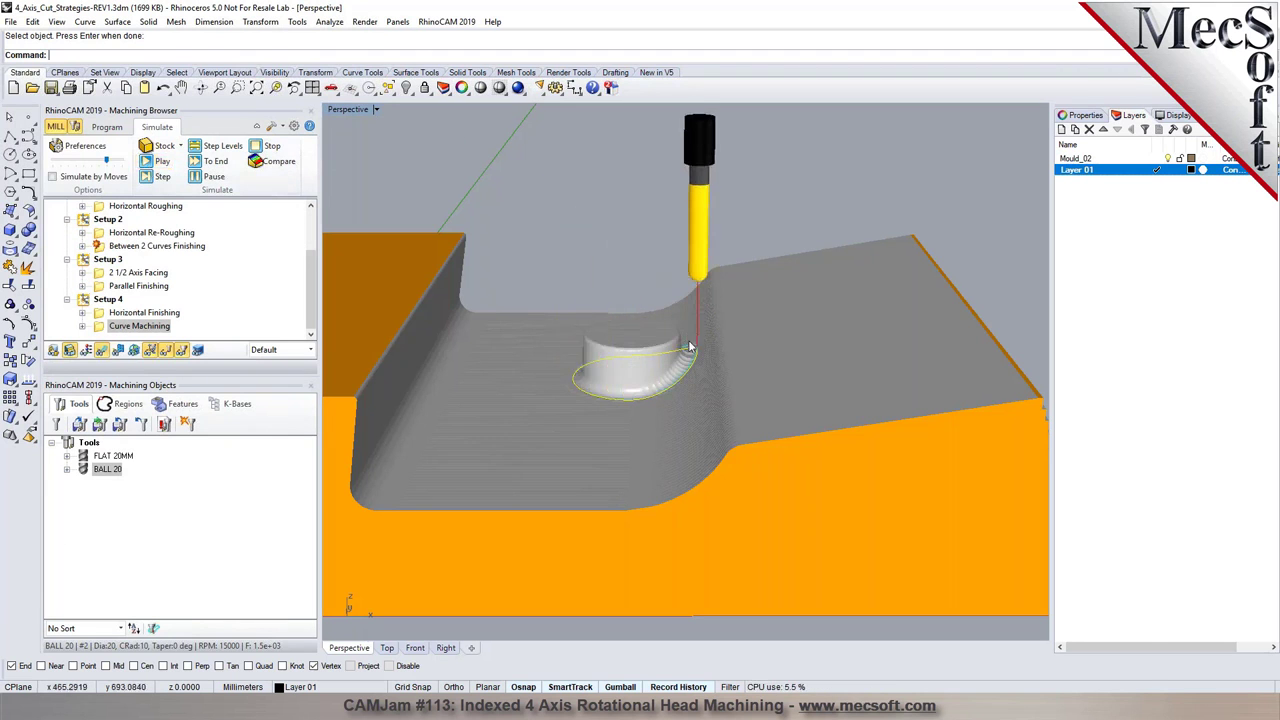
scroll(689, 347, "down", 3)
scroll(676, 354, "up", 3)
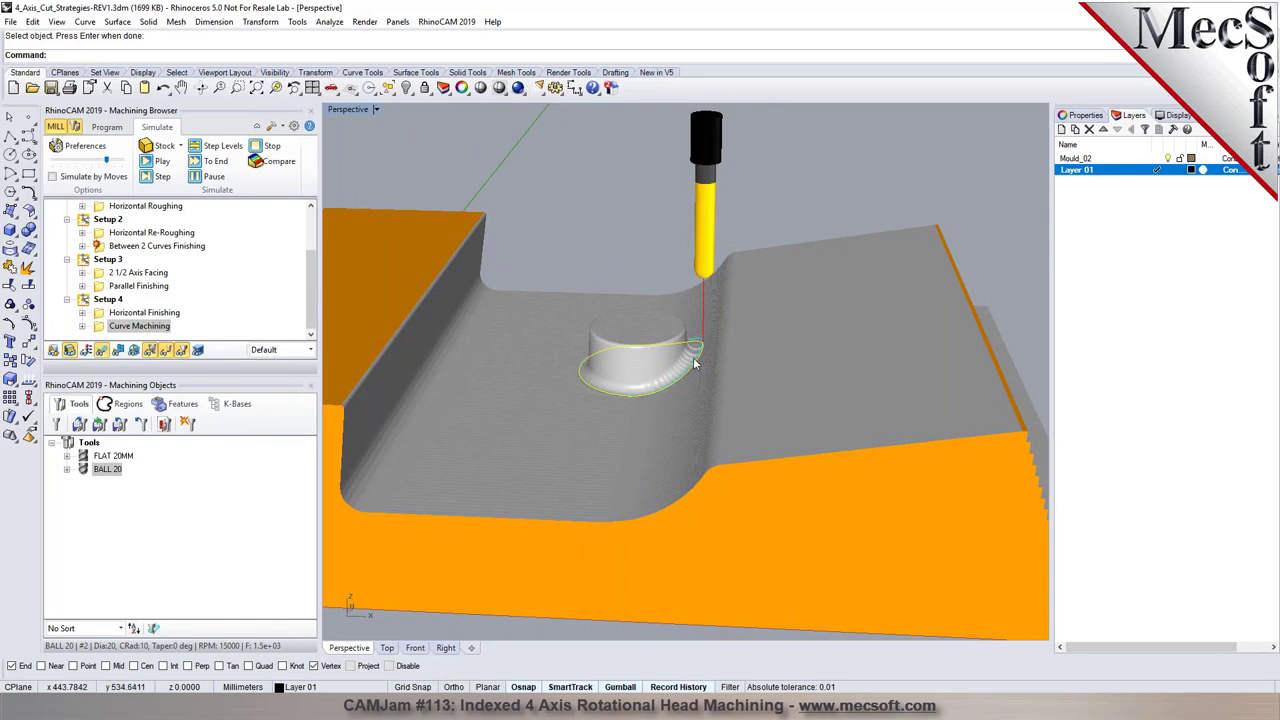
right_click_drag(627, 316, 506, 302)
scroll(506, 309, "down", 3)
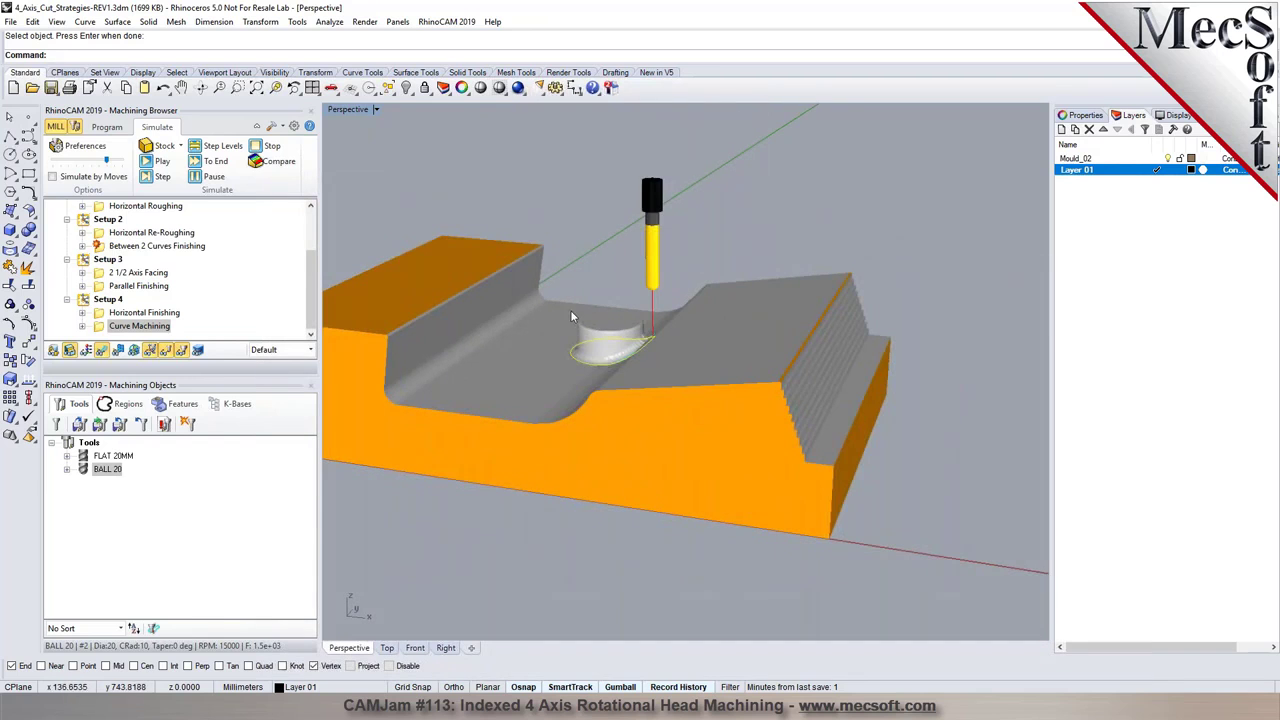
- Add a fifth setup aligned to the sloped surface at the narrow slot
left_click(100, 127)
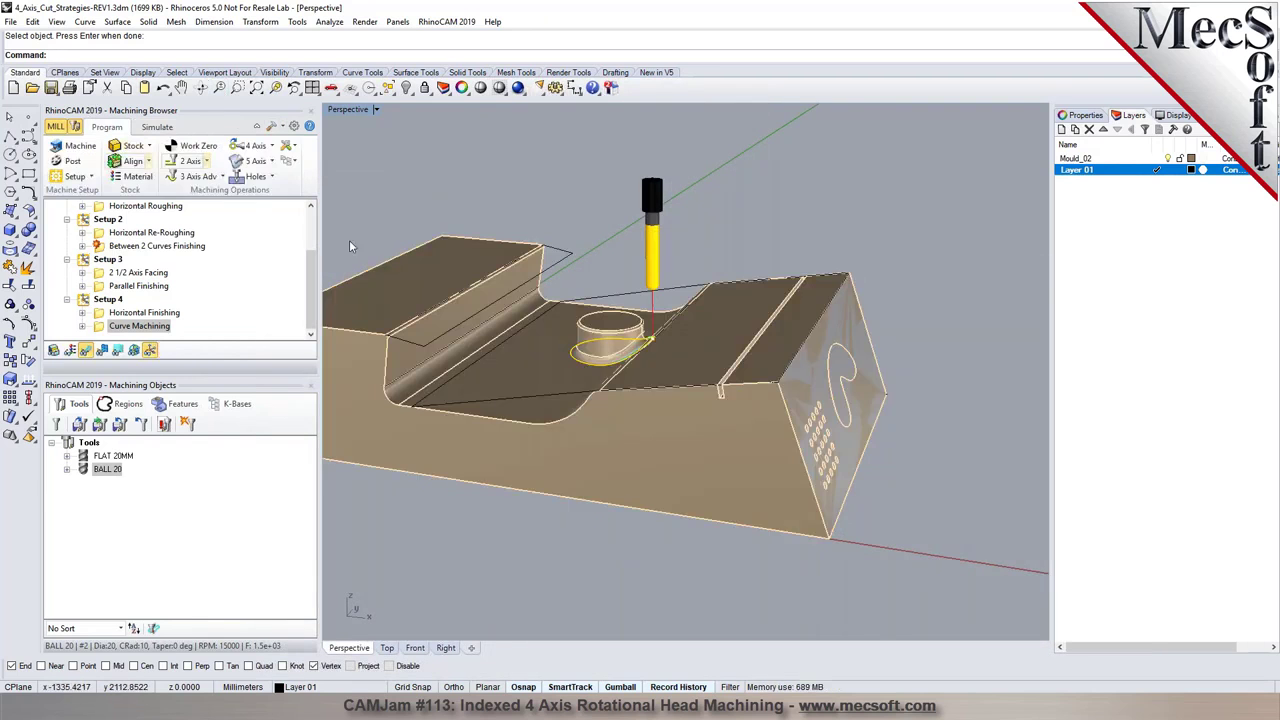
right_click_drag(852, 430, 790, 377)
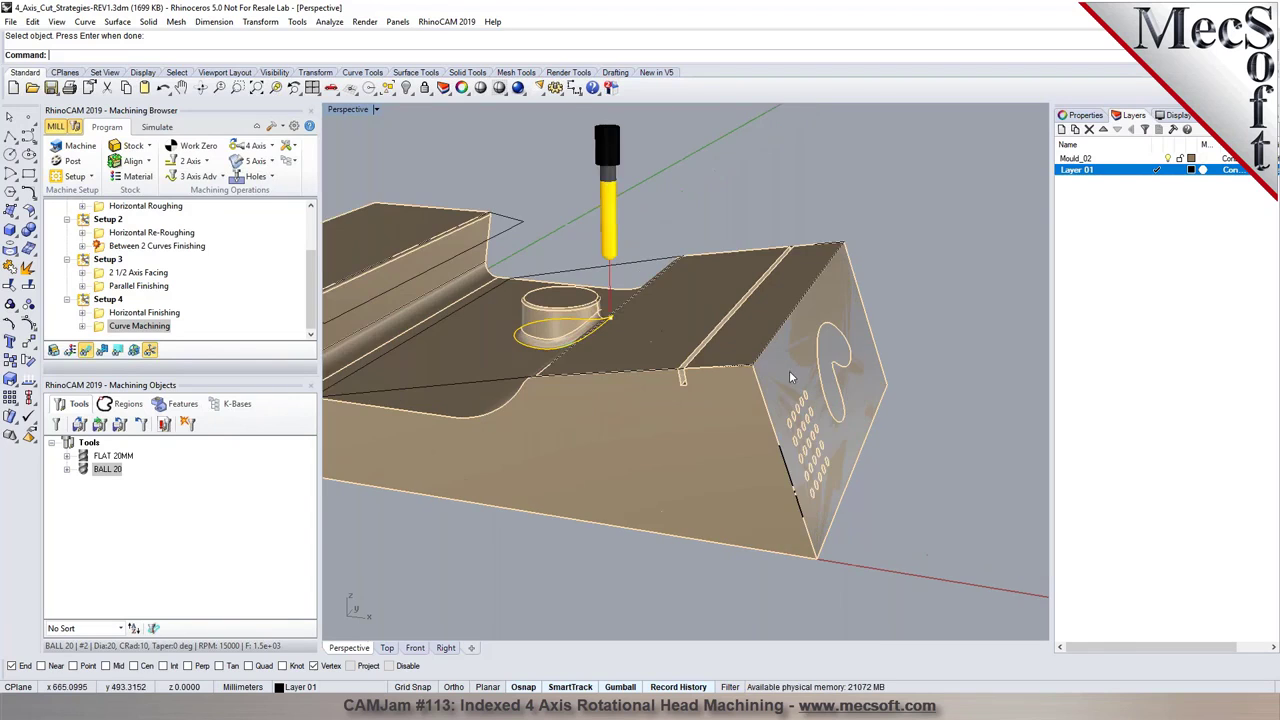
scroll(666, 374, "up", 10)
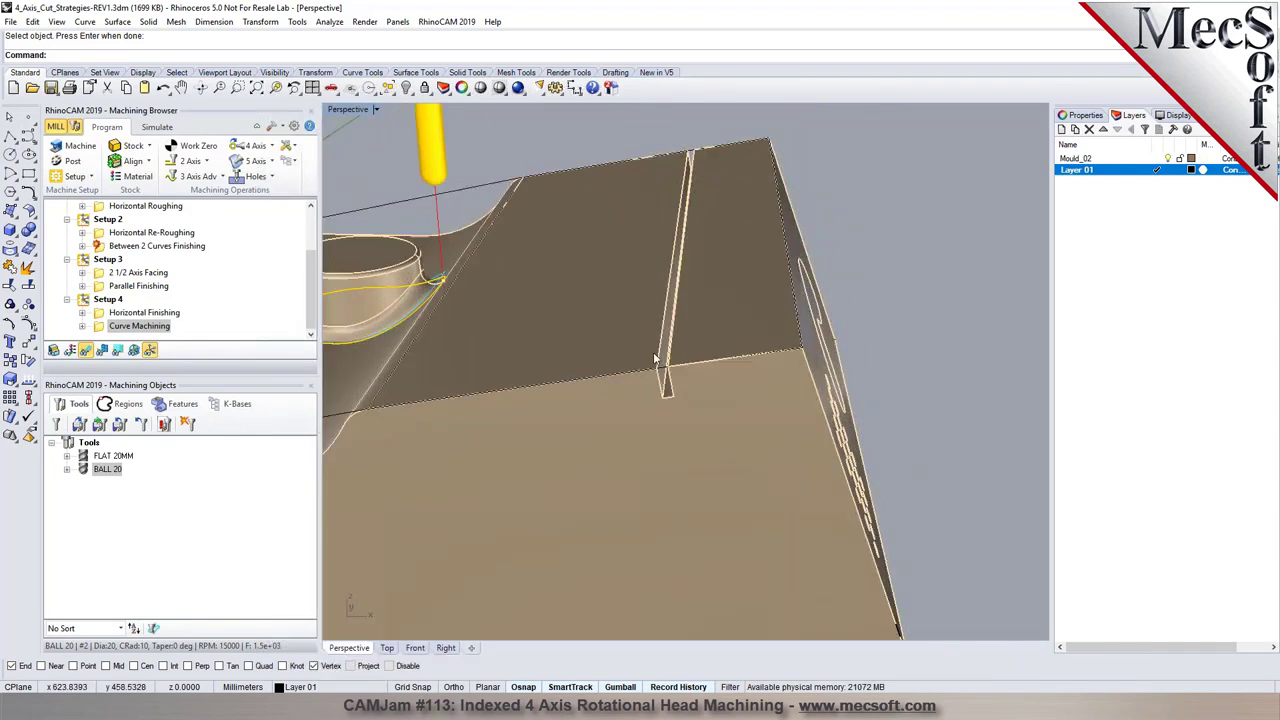
left_click(89, 176)
left_click(127, 212)
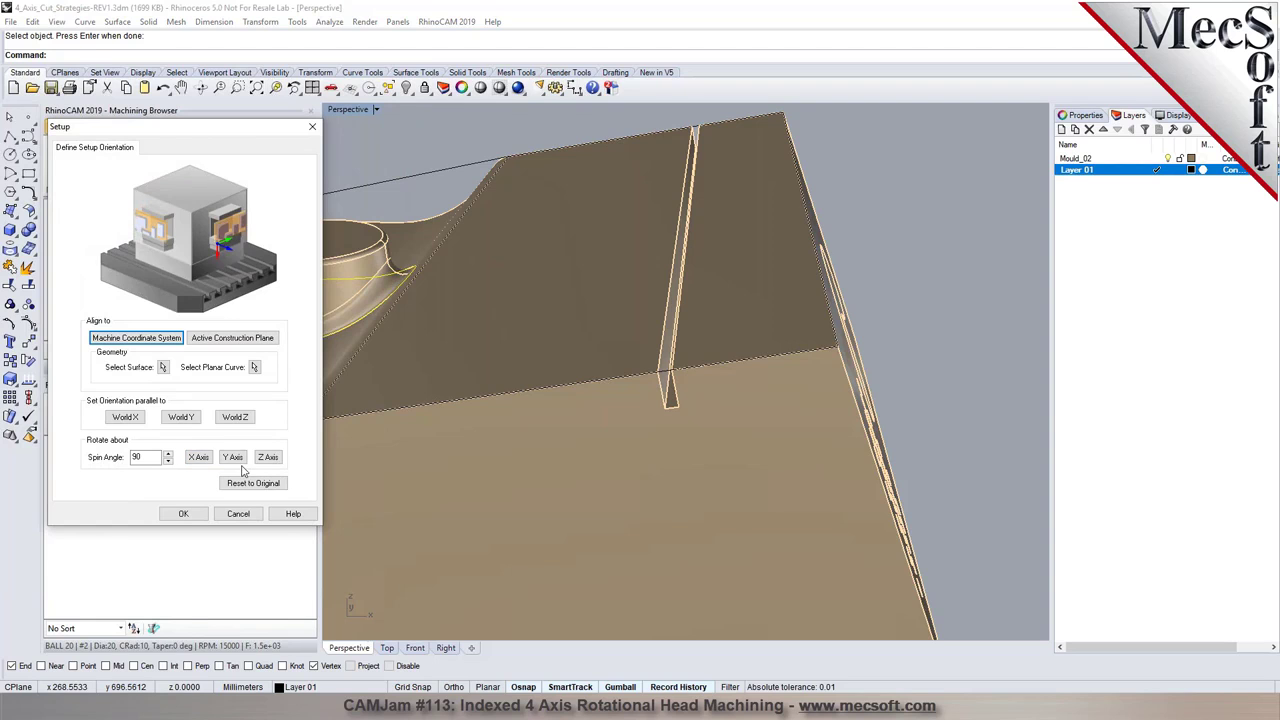
left_click(163, 367)
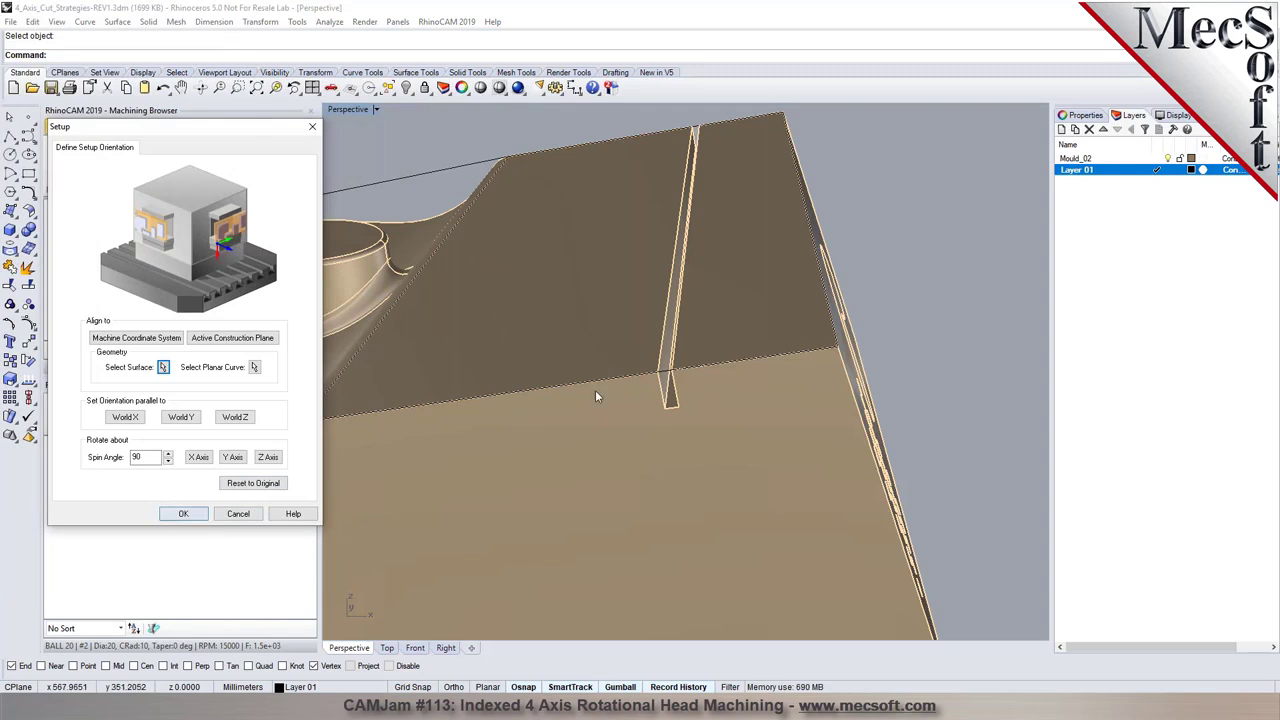
right_click_drag(594, 397, 633, 371)
left_click(183, 513)
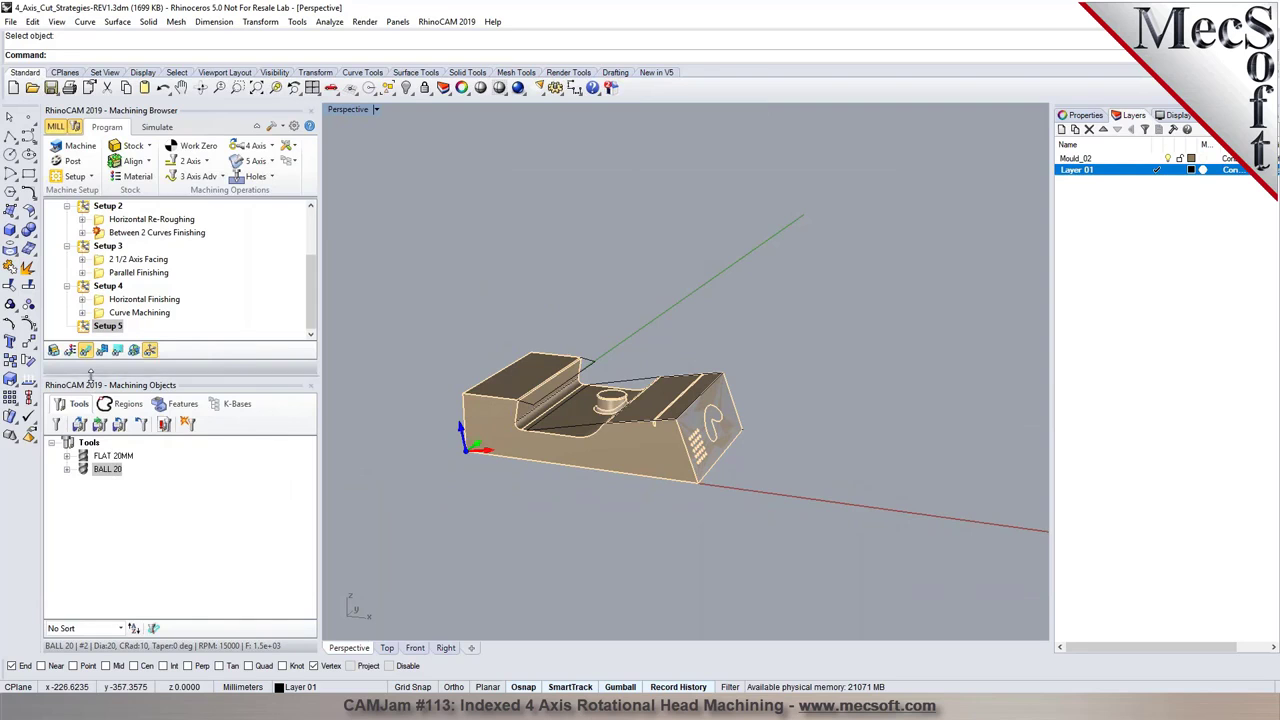
- Measure the width of the narrow slot between the two floor corners at its open end
scroll(638, 480, "up", 10)
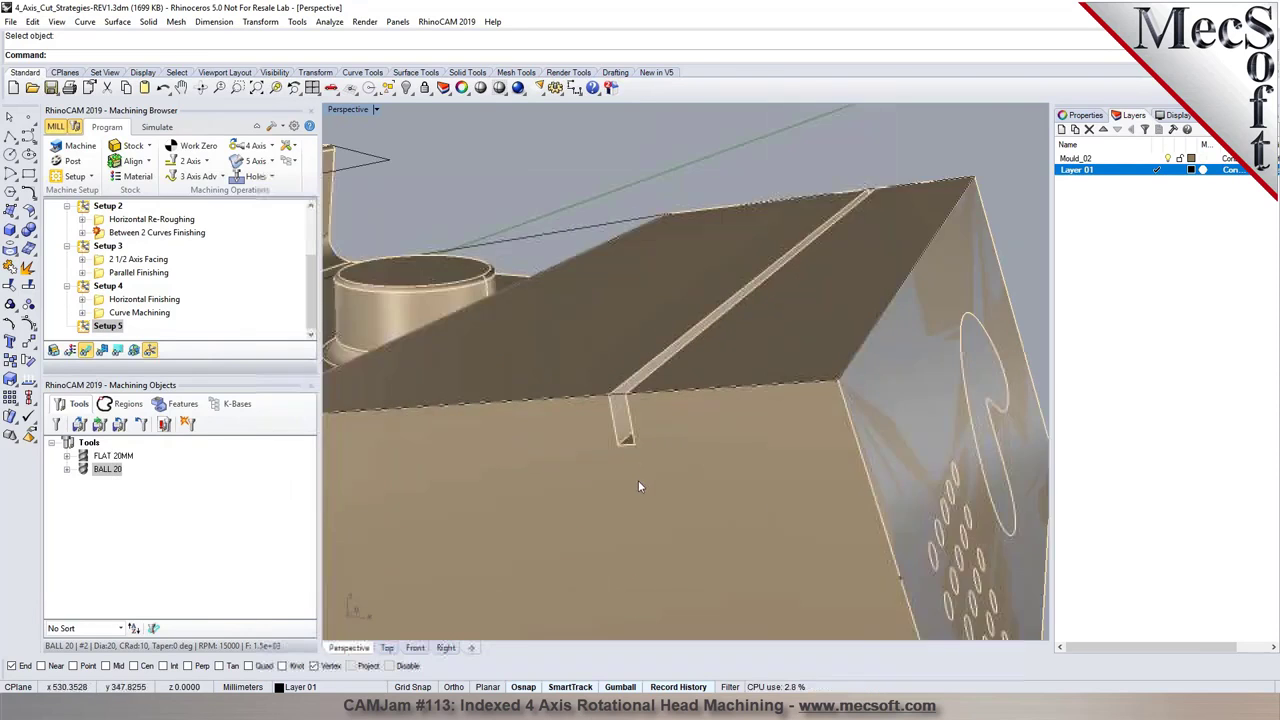
right_click_drag(638, 480, 637, 508)
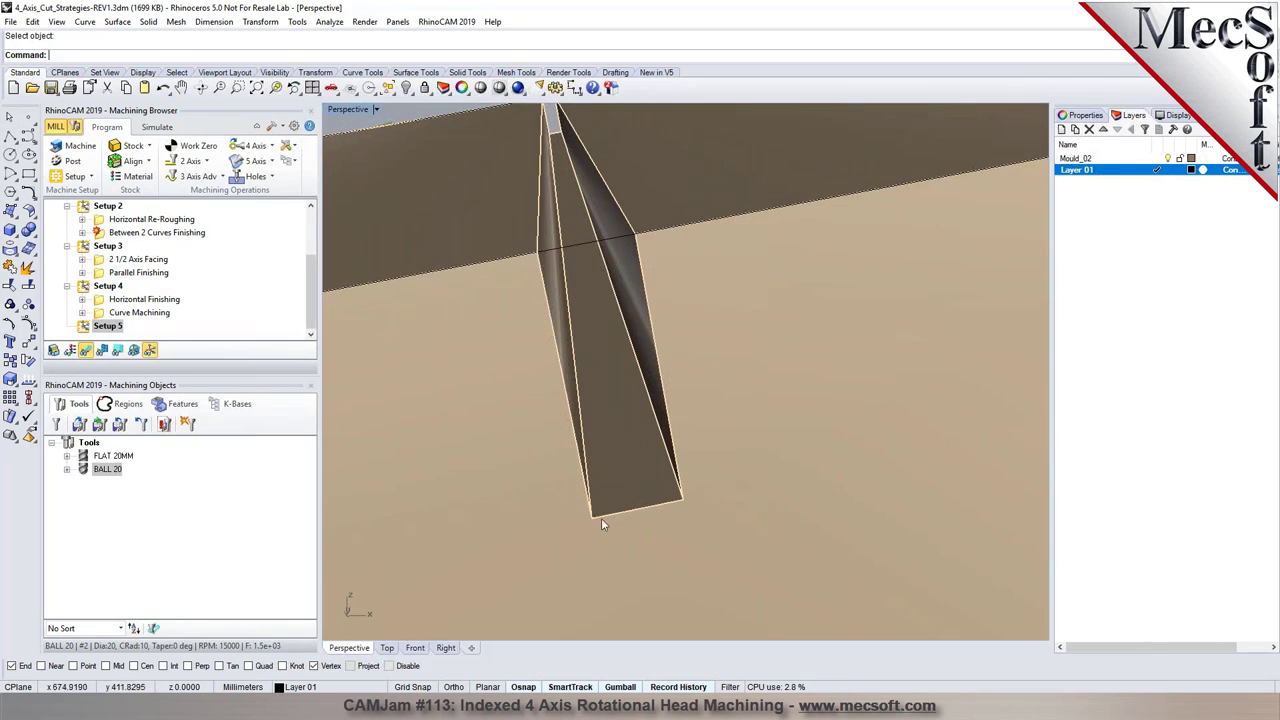
left_click(329, 21)
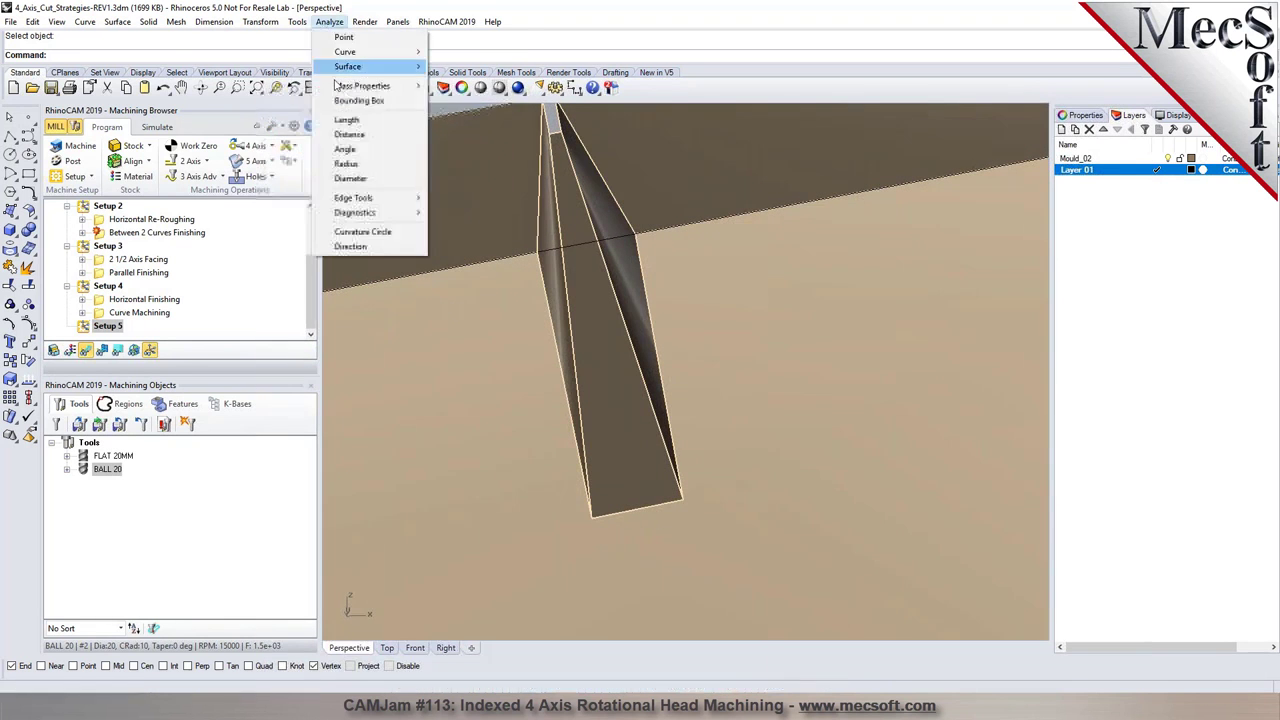
left_click(350, 134)
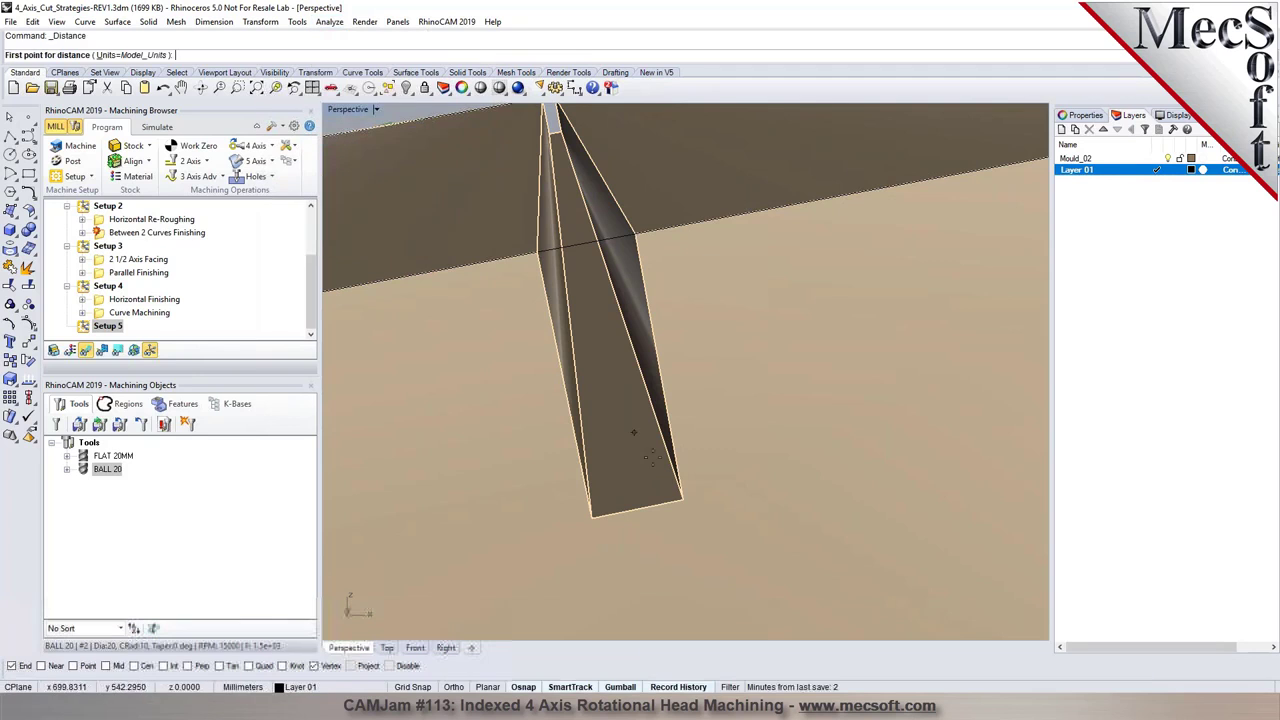
left_click(597, 513)
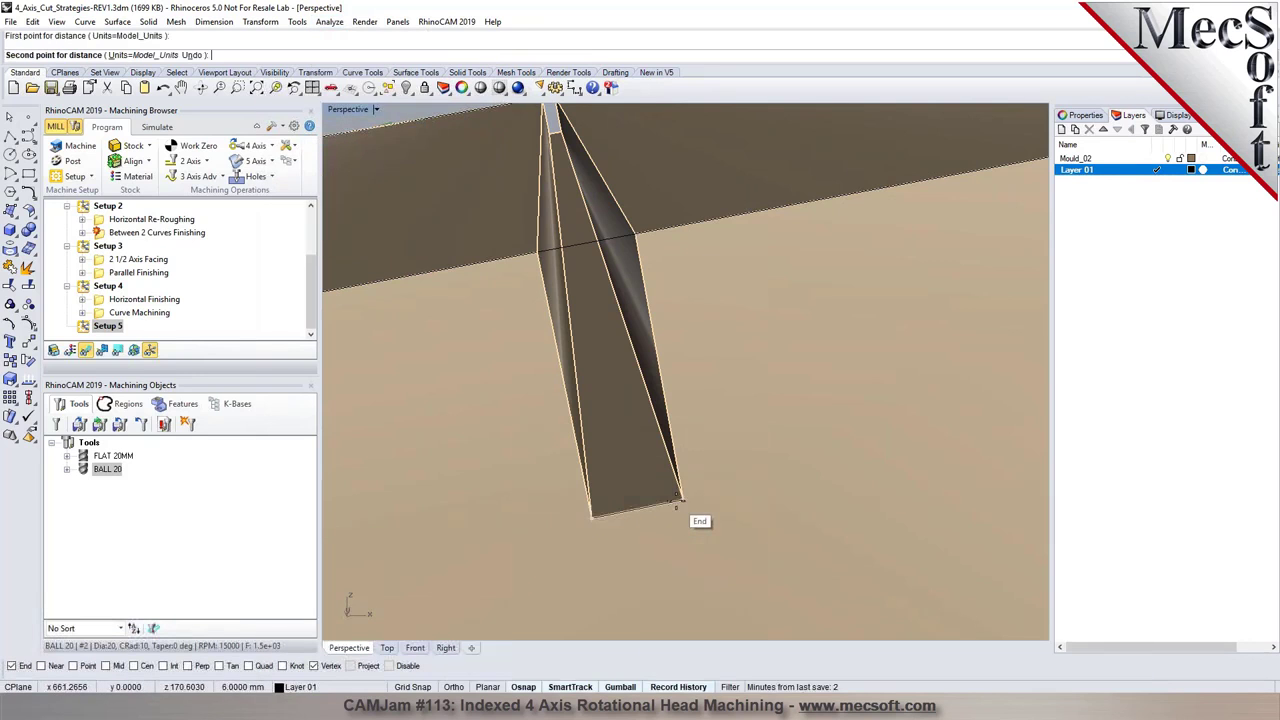
left_click(676, 500)
right_click_drag(676, 500, 636, 408)
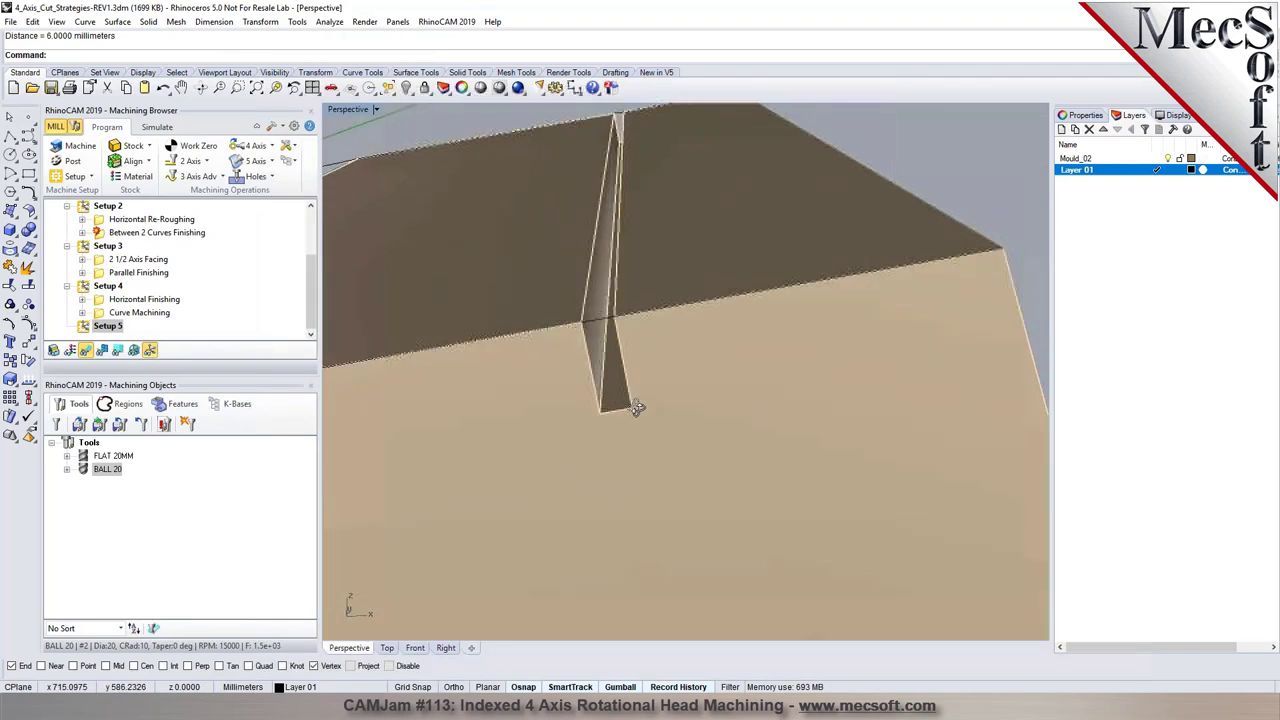
- Start a 2 1/2 Axis Profiling operation in Setup 5 with one long upper edge of the slot as its region
left_click(203, 168)
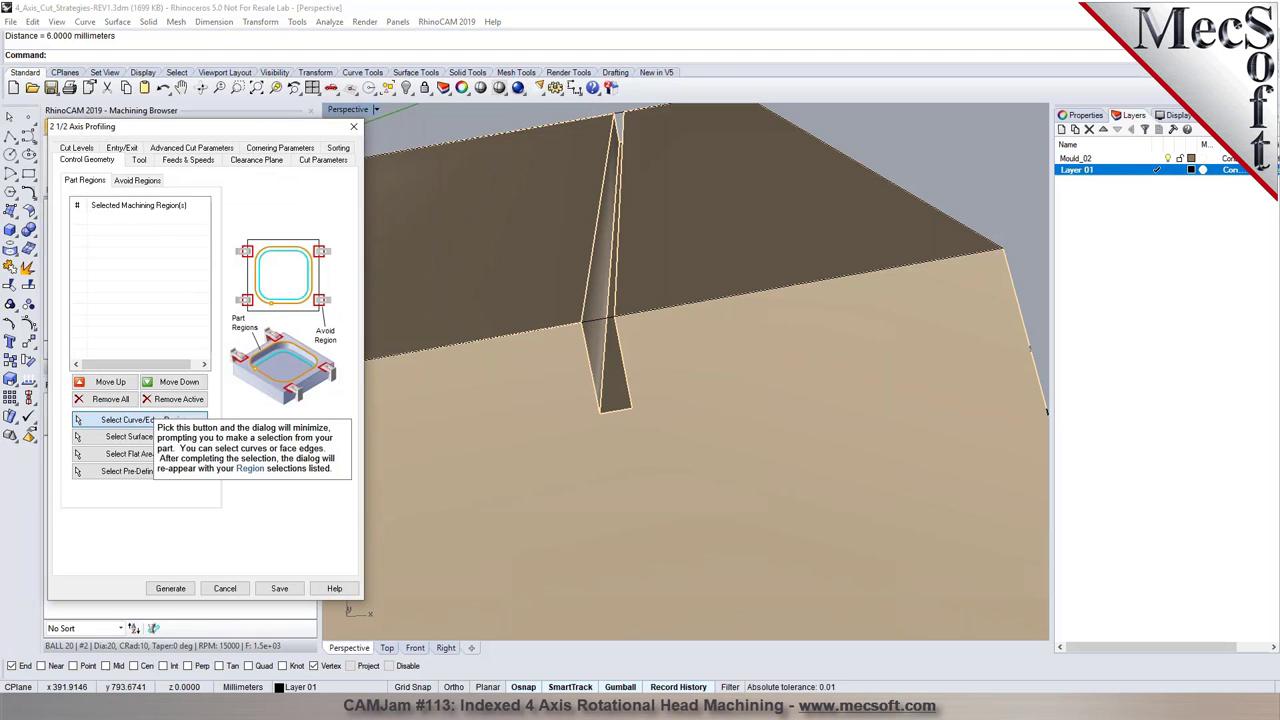
left_click(133, 421)
left_click(590, 272)
key("Return")
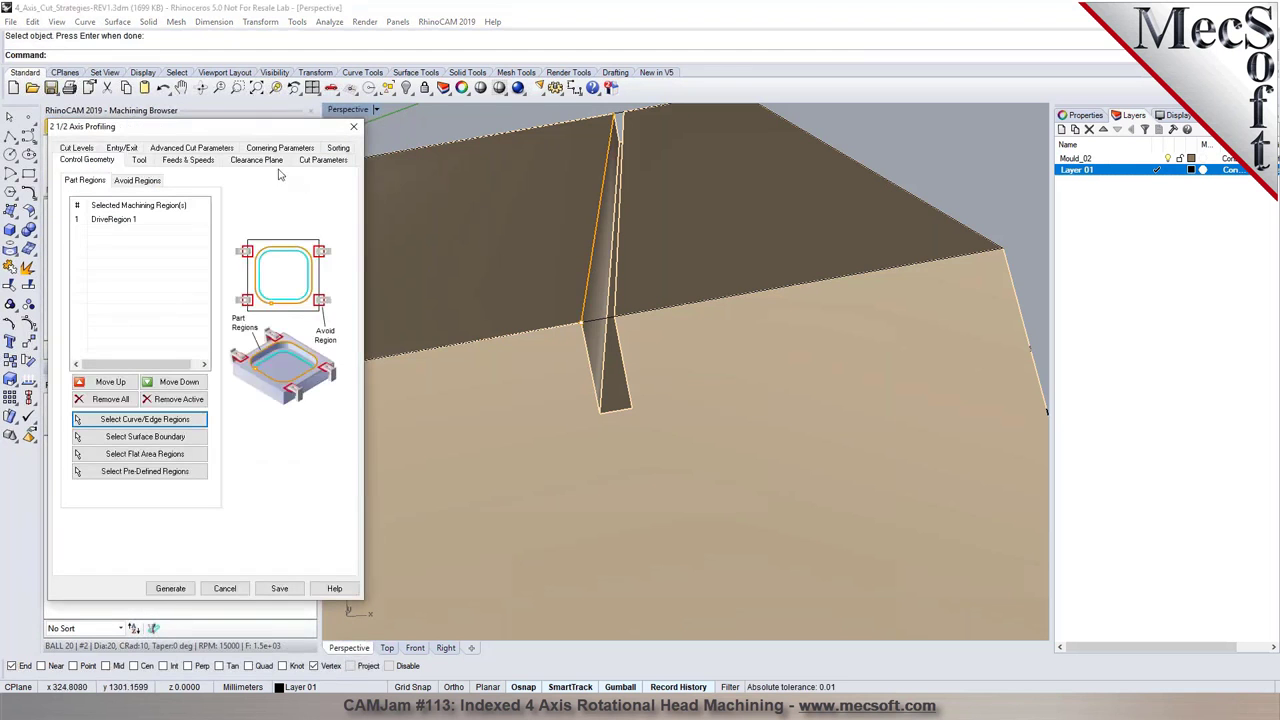
- Create a new FLAT 6MM tool with tool and shank diameter 6, tool length 60, shoulder 50, flute 40, and a non-repeated tool number
left_click(140, 162)
left_click(135, 199)
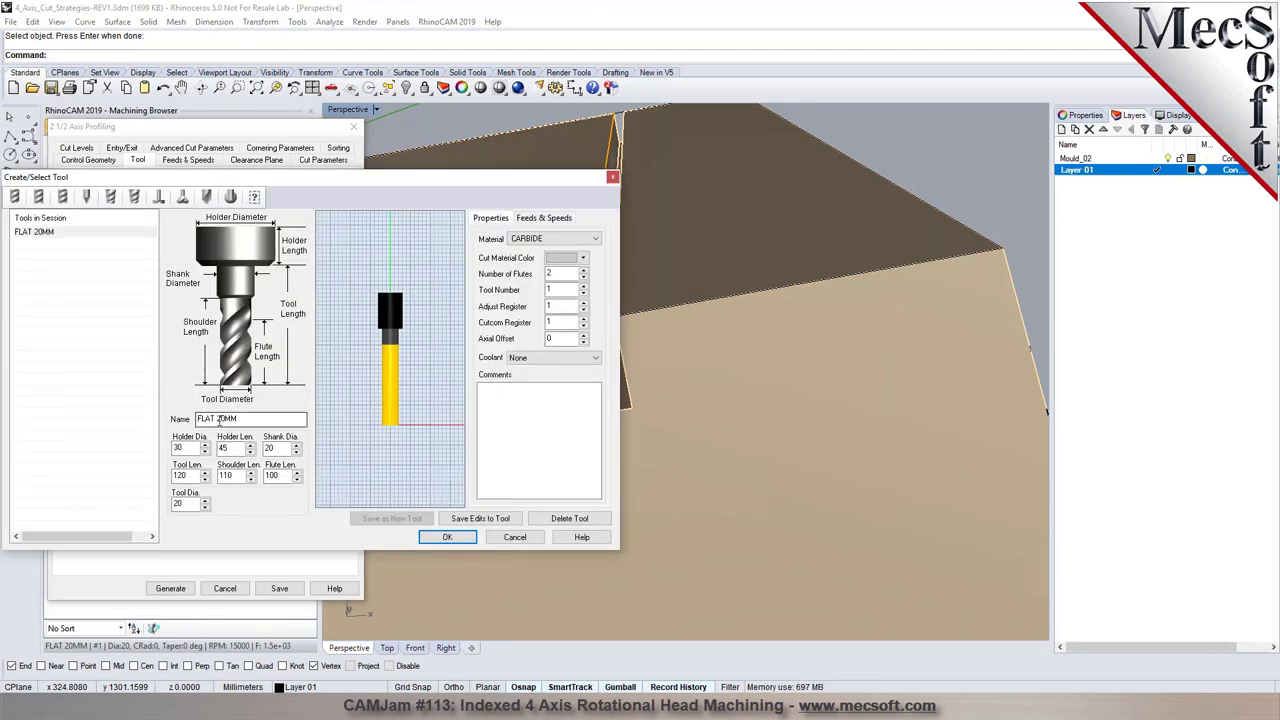
type("6")
key("Tab")
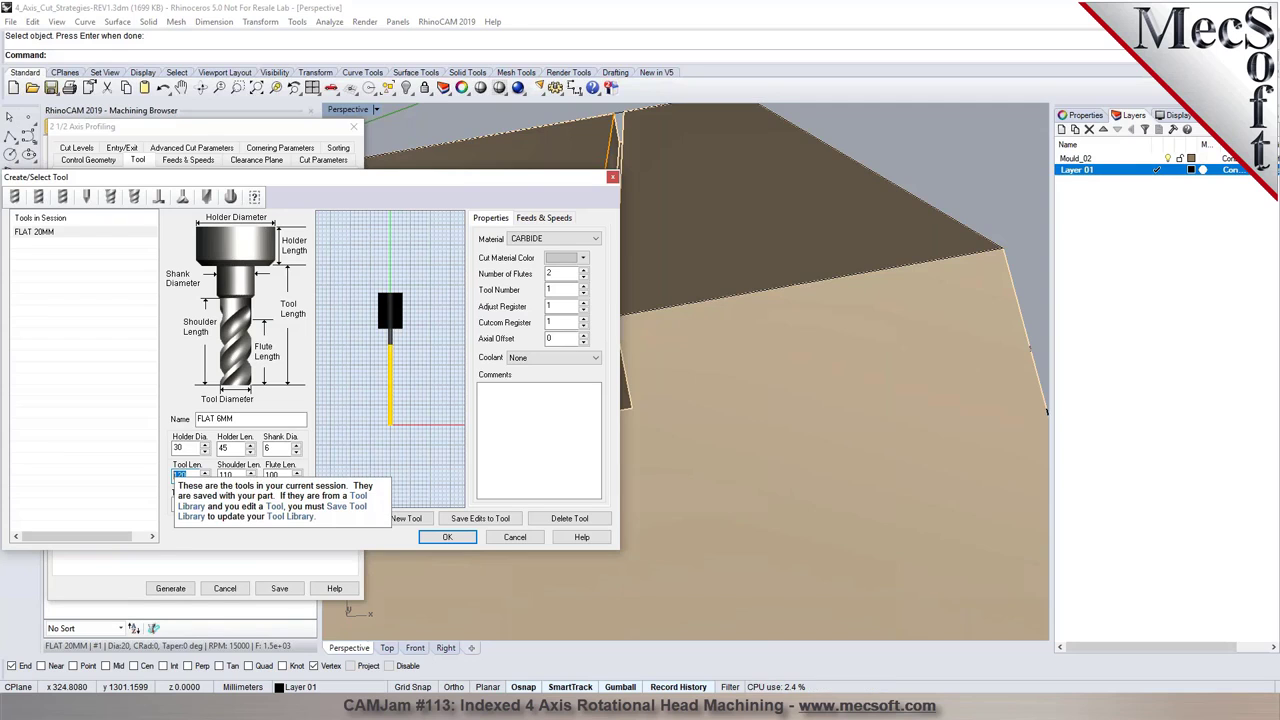
key("Tab")
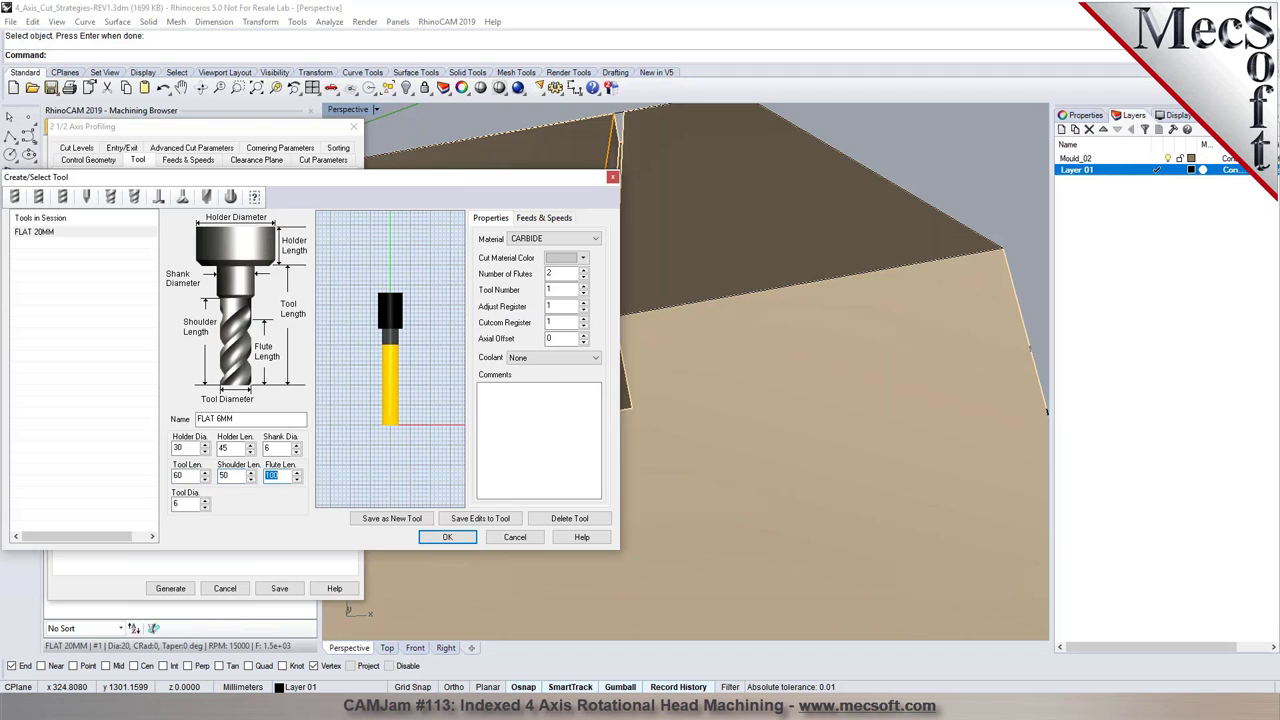
key("Tab")
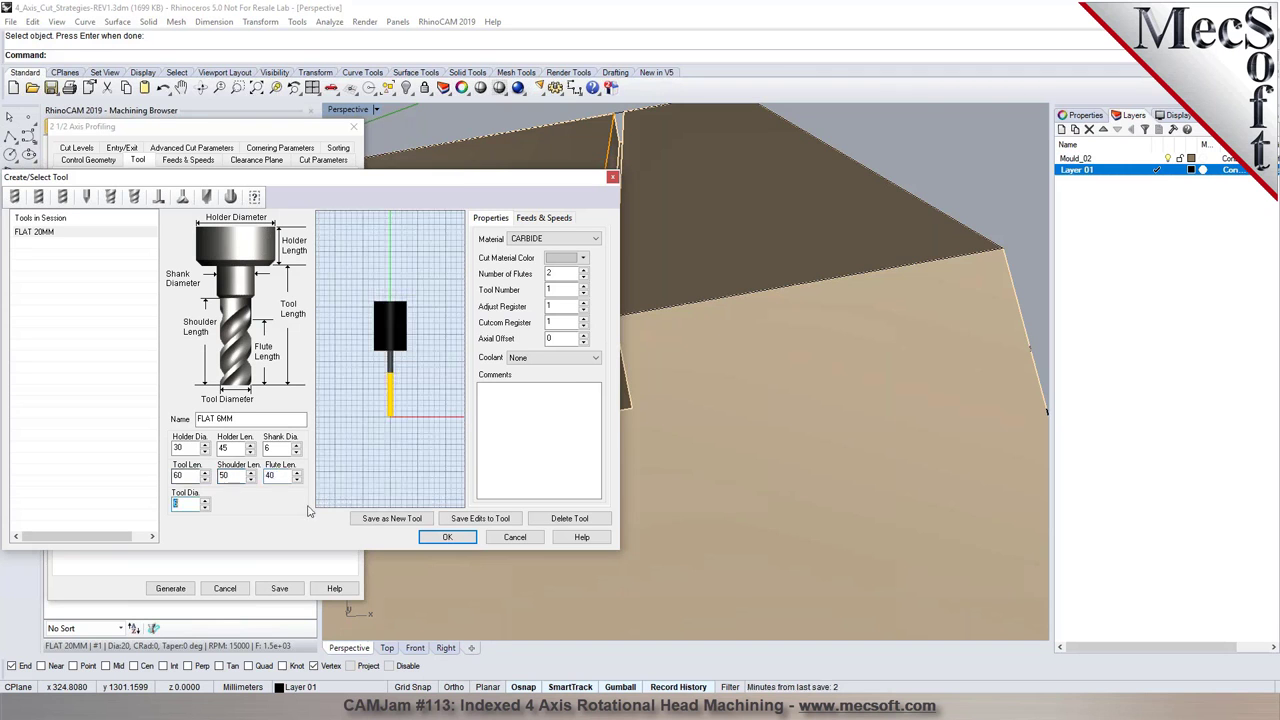
left_click(368, 525)
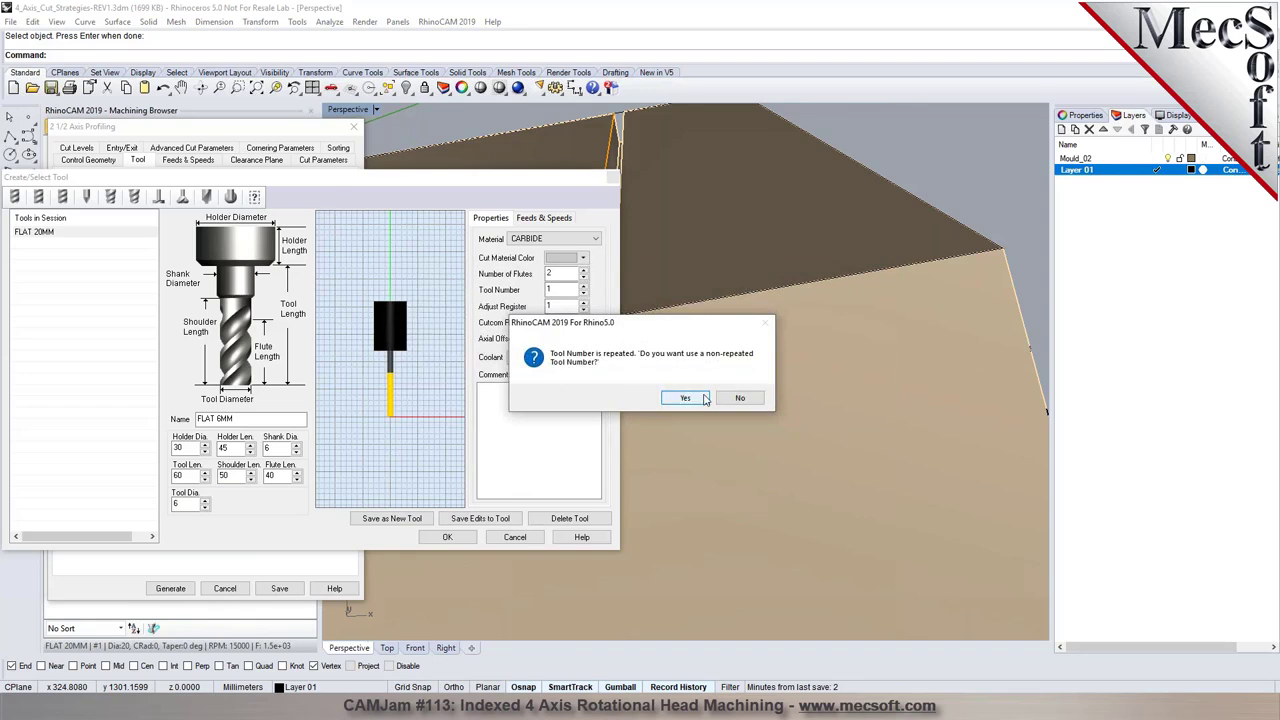
left_click(740, 396)
left_click(447, 537)
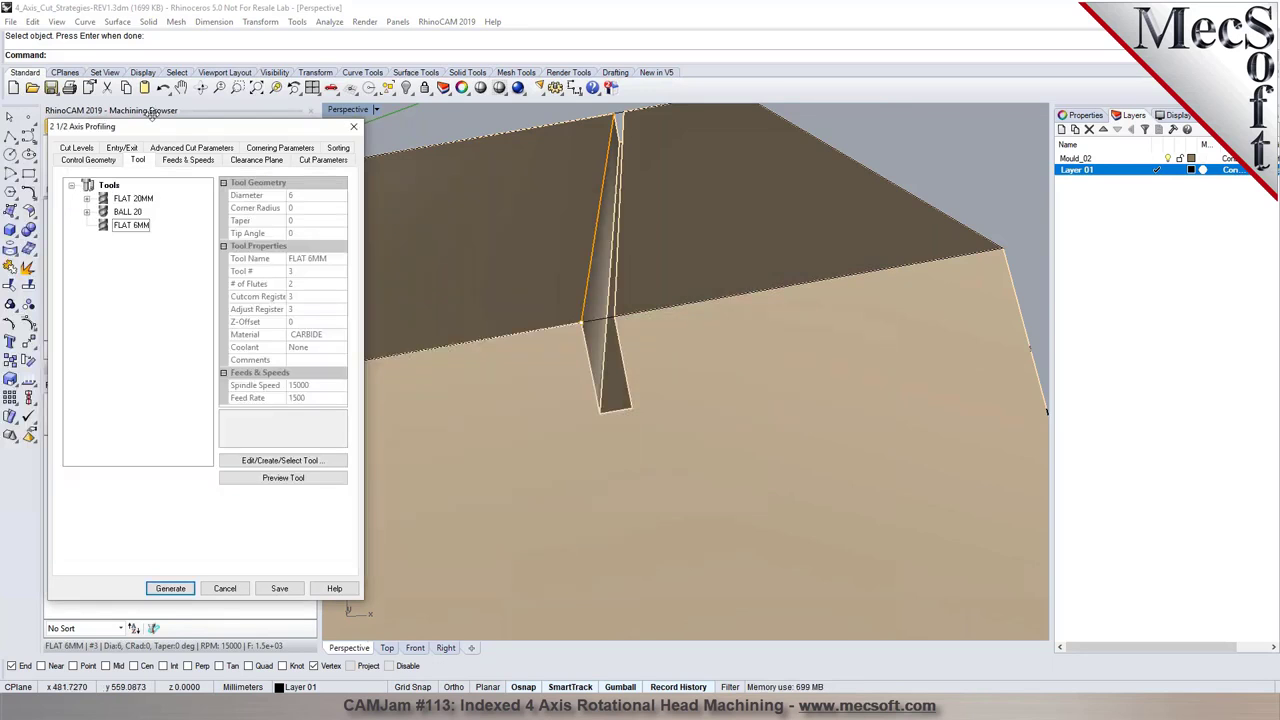
- Have the profiling operation's cut start side determined using the 3D model
left_click(187, 160)
left_click(256, 160)
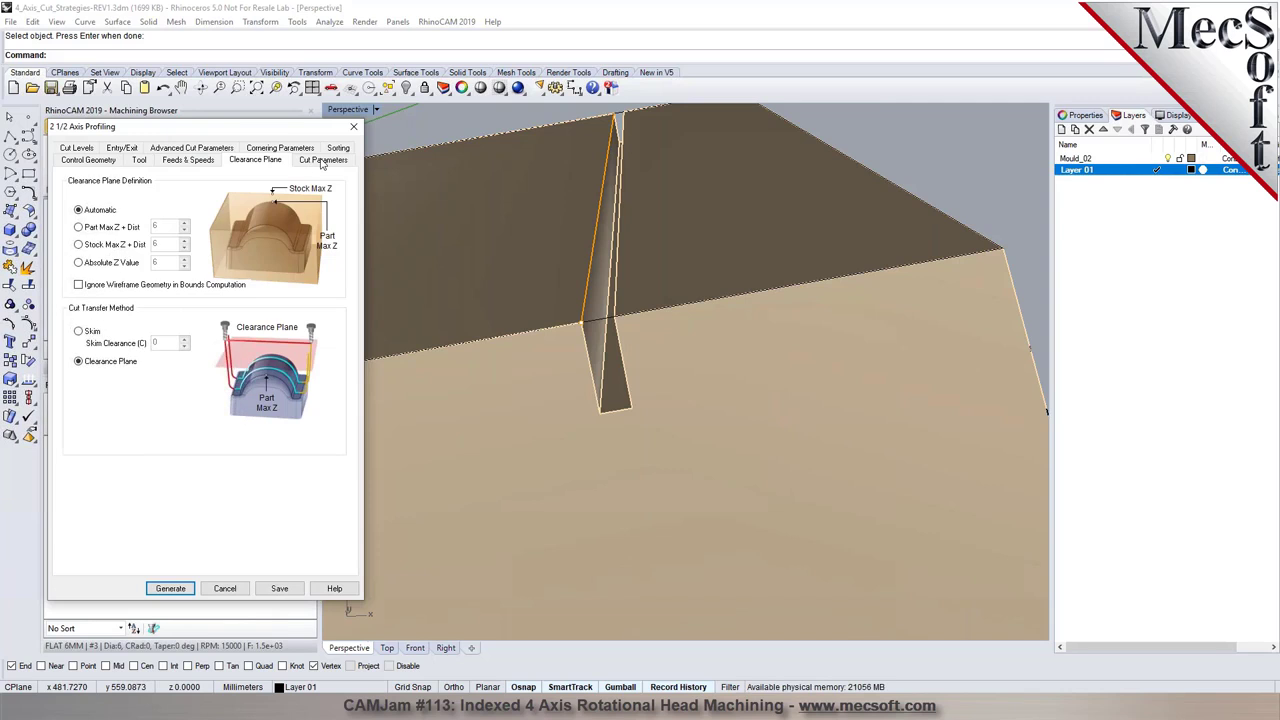
left_click(321, 160)
left_click(98, 408)
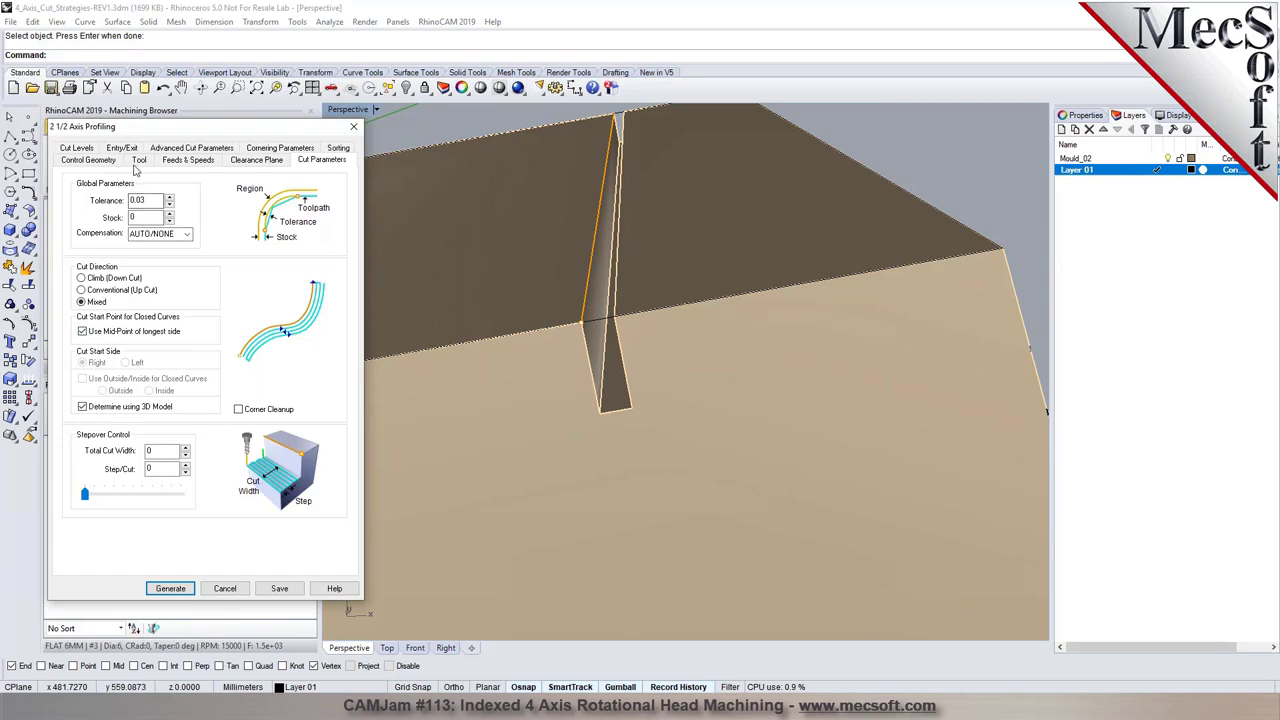
- Set the total cut depth to 17.5 by picking down to the slot's floor corner, with a rough depth per cut of 3
left_click(88, 148)
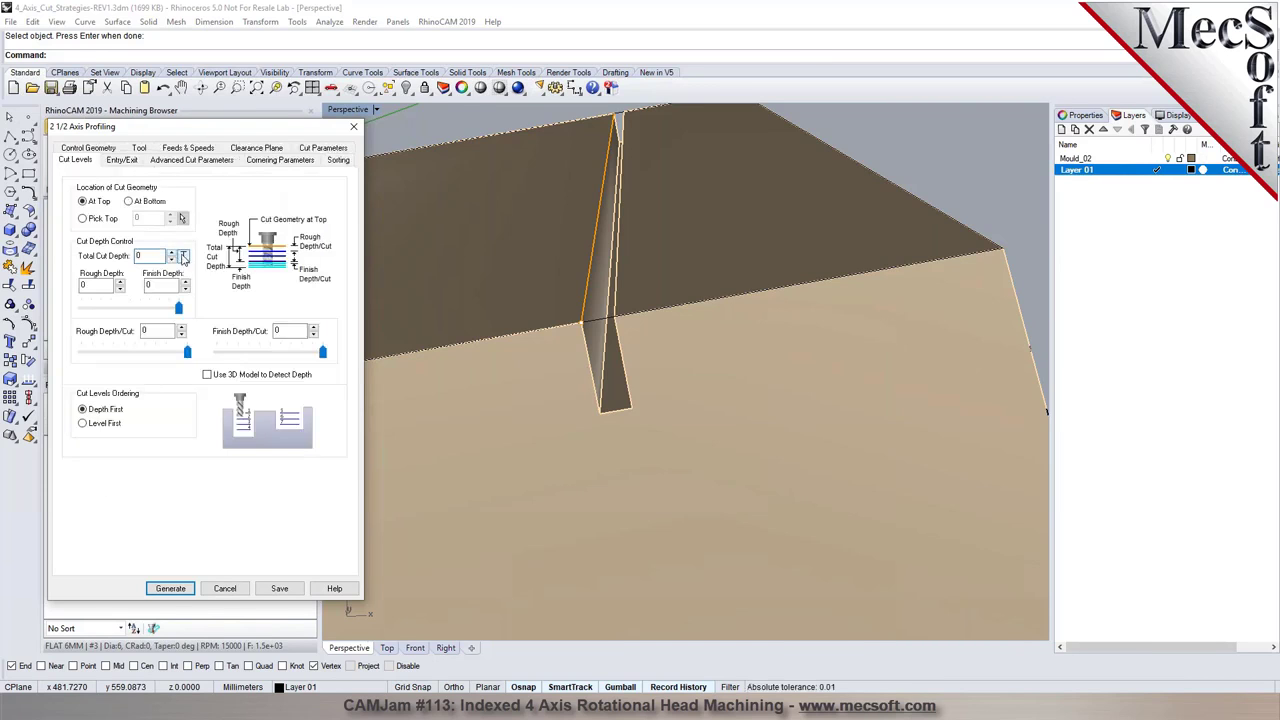
left_click(184, 257)
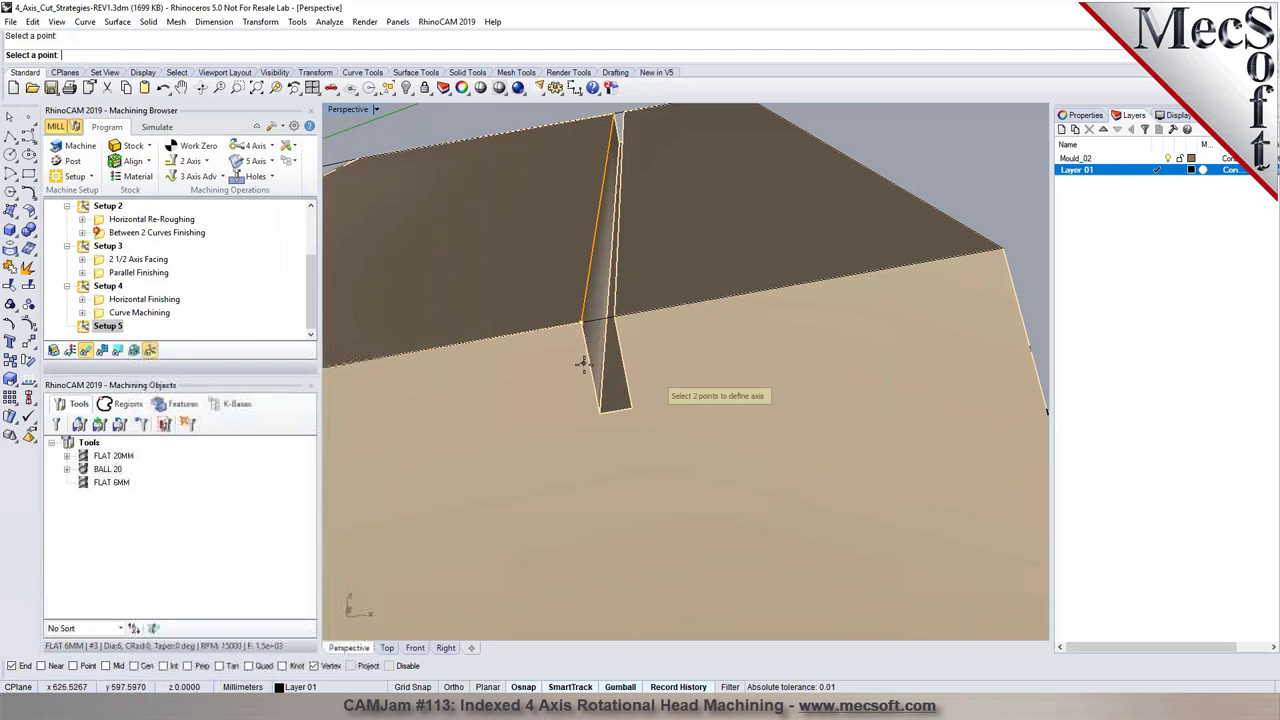
left_click(597, 411)
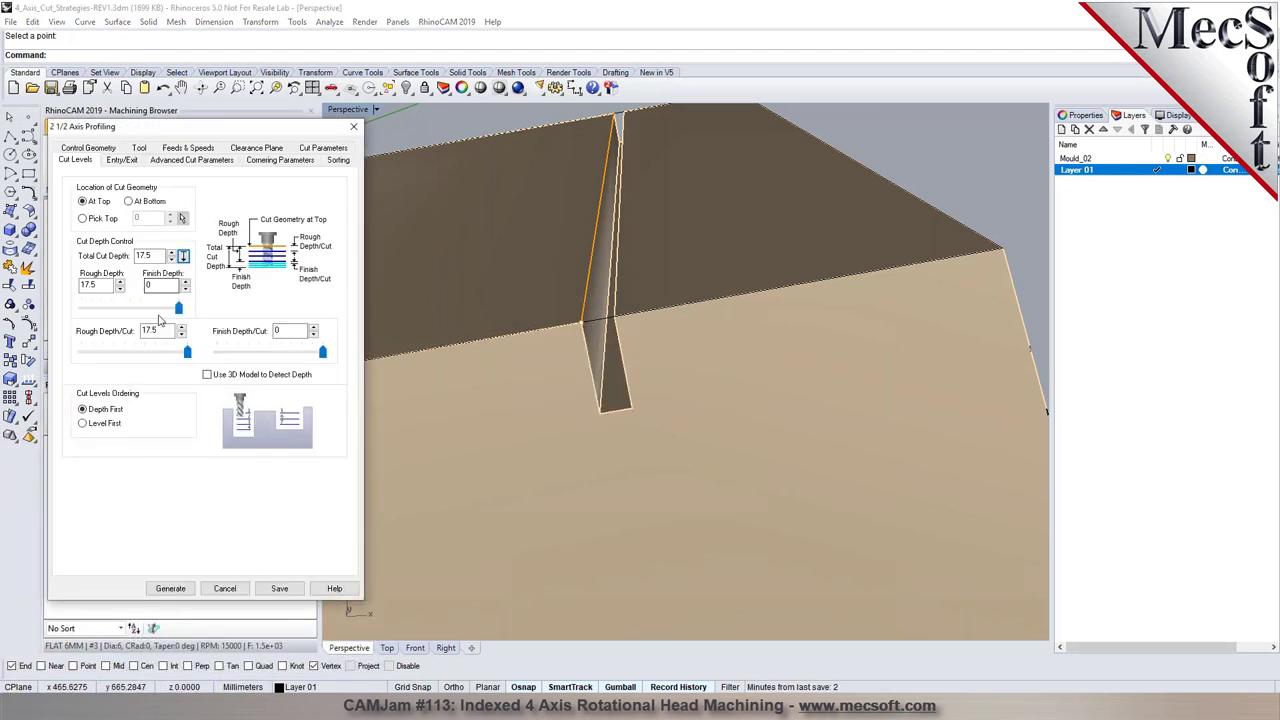
type("3")
key("Tab")
- Set approach length 3, linear engage with length 3 and angle 0, and linear retract, and generate the slot profiling toolpath
left_click(122, 161)
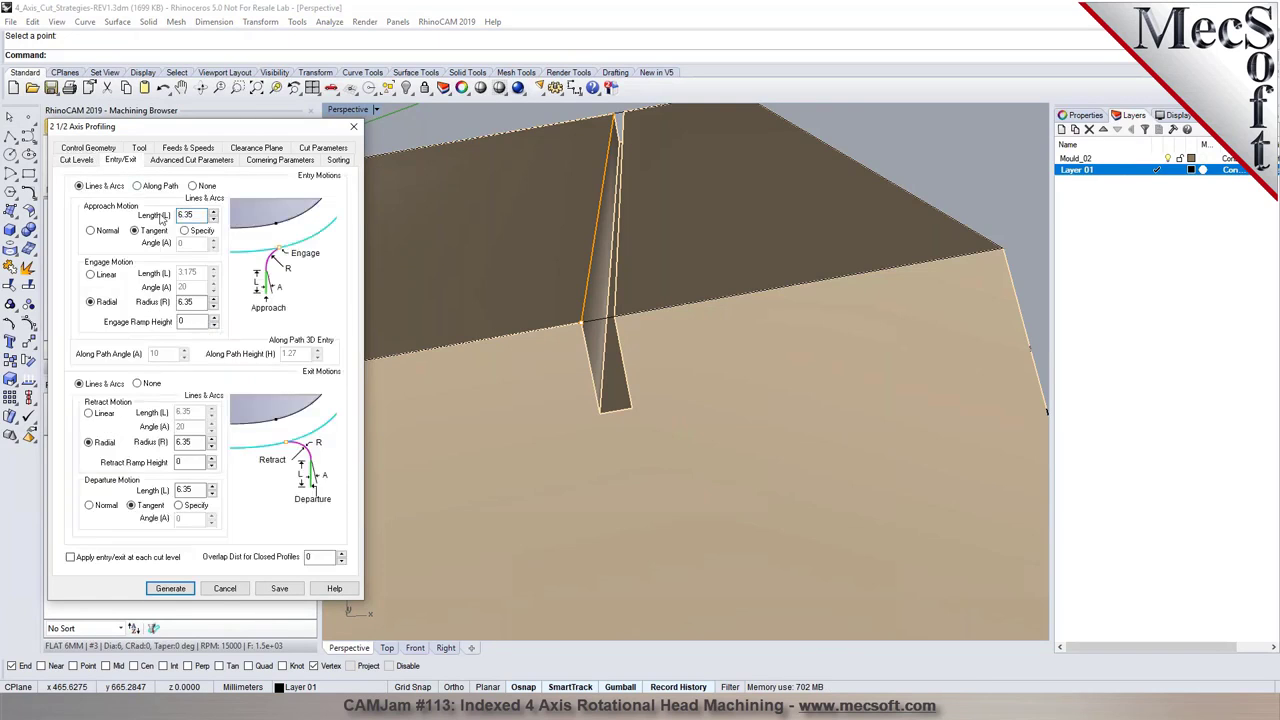
left_click(104, 276)
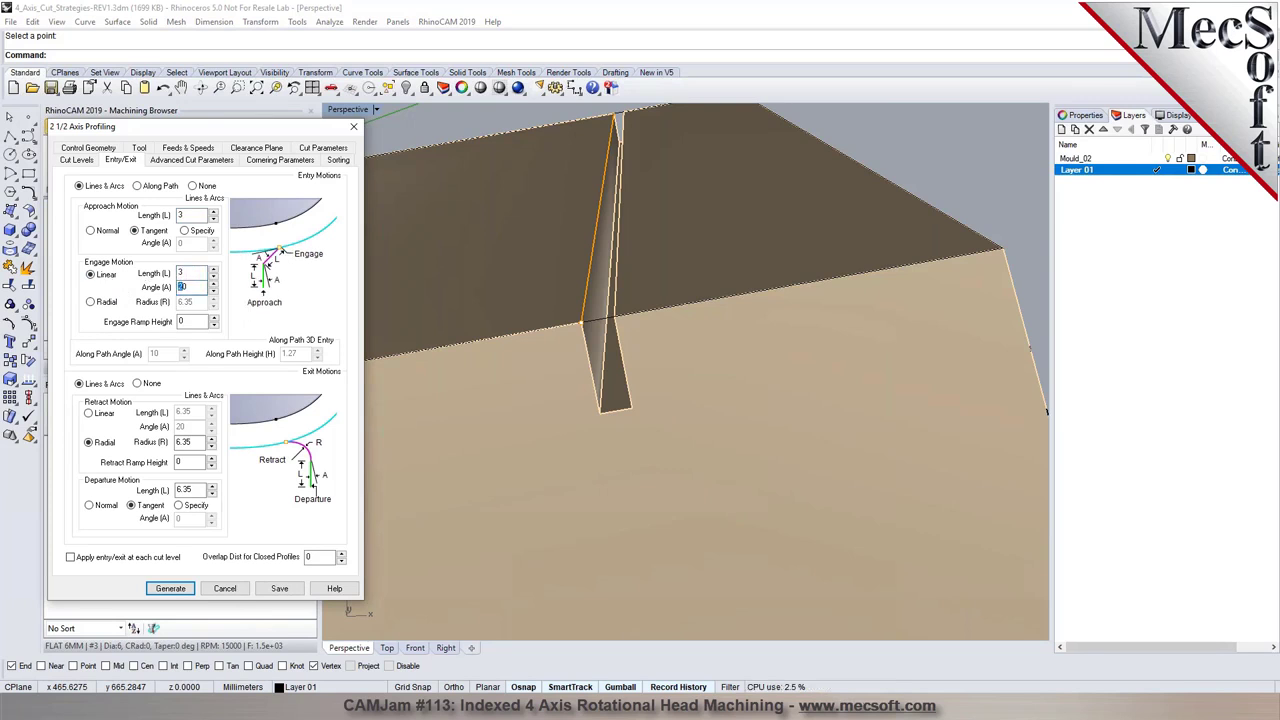
left_click(104, 413)
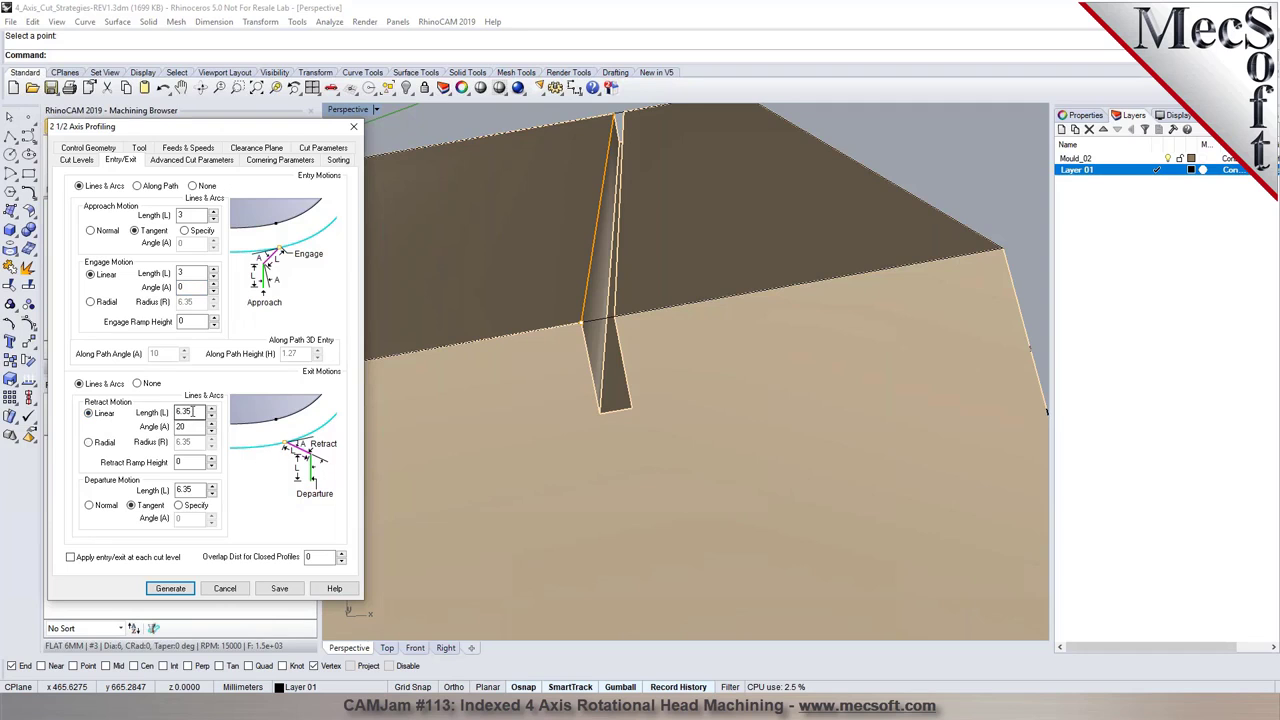
key("Tab")
left_click(170, 588)
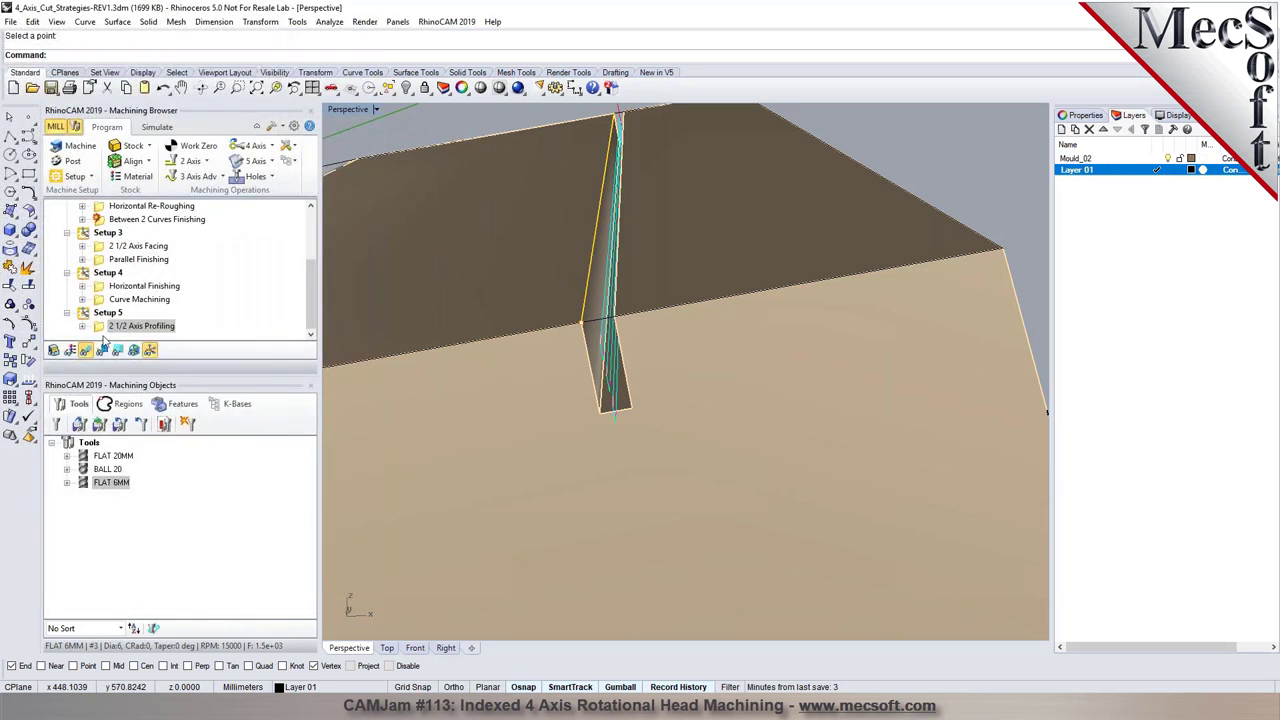
- Simulate the Setup 5 profiling toolpath and inspect the cut stock at the slot
right_click_drag(655, 331, 659, 374)
left_click(155, 127)
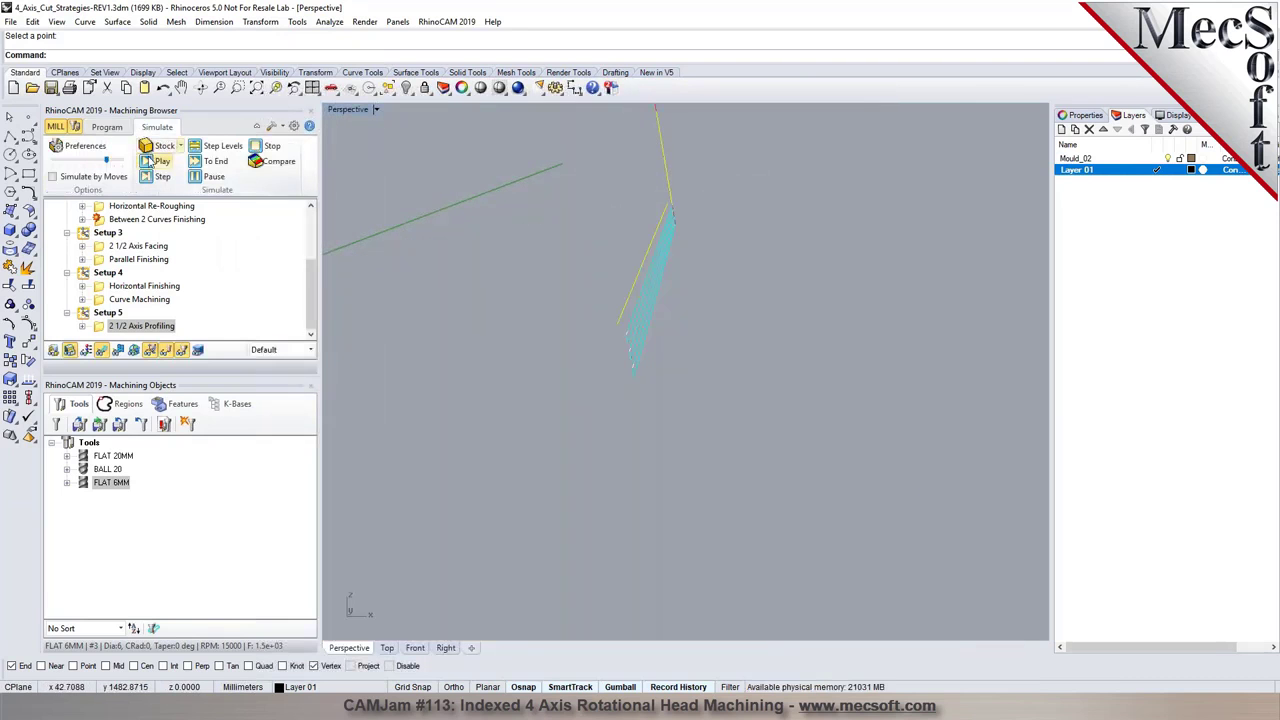
left_click(158, 162)
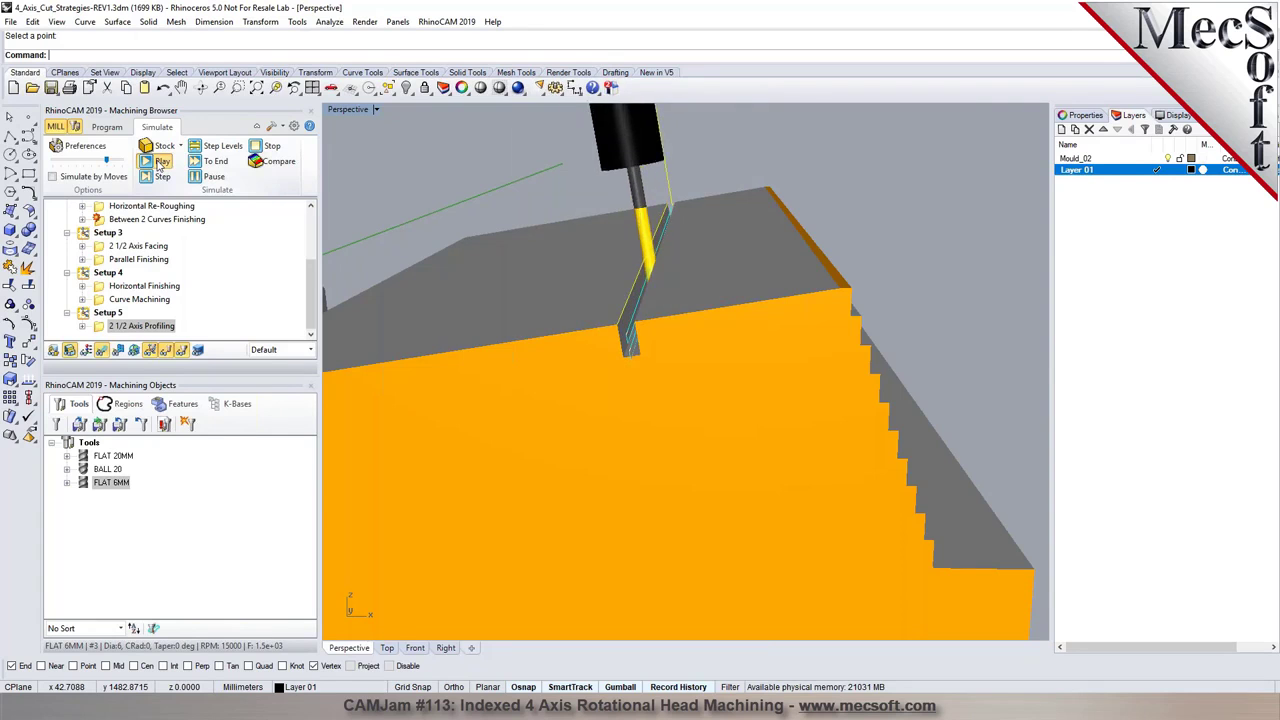
mouse_move(655, 335)
right_mouse_down()
mouse_move(662, 316)
mouse_move(635, 350)
right_mouse_up()
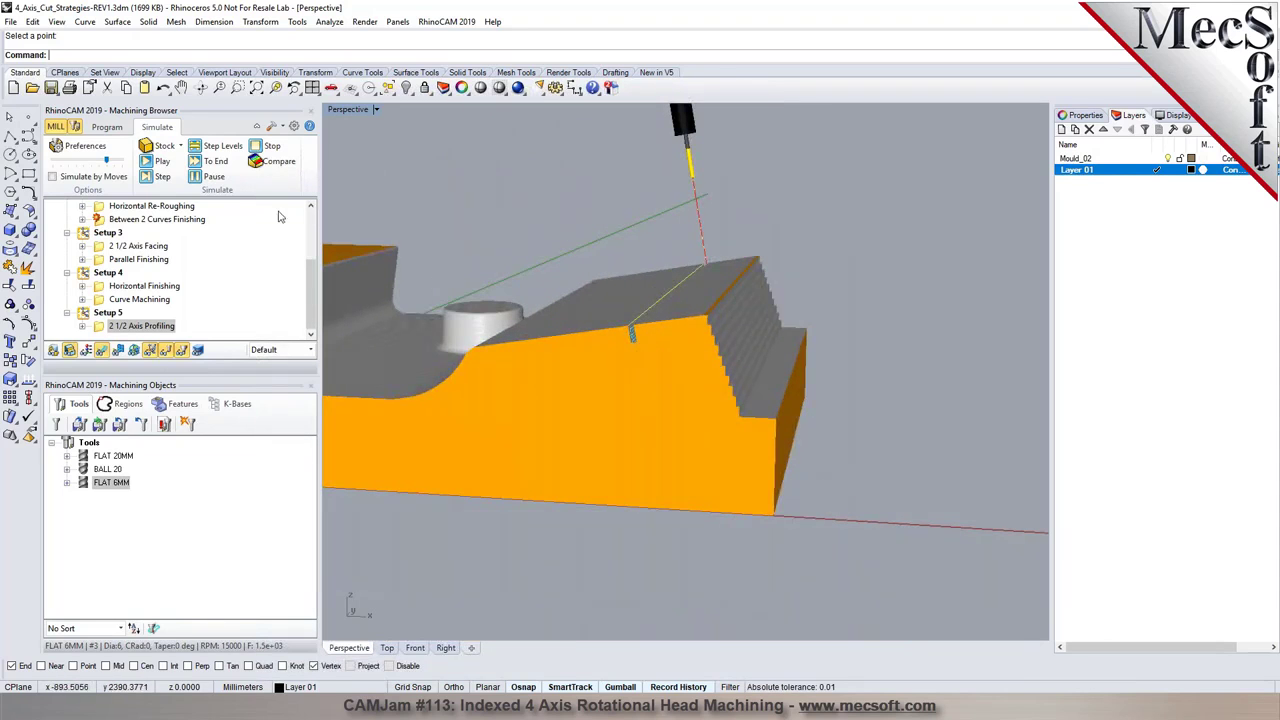
- Add a sixth setup aligned to the sloped end surface that carries the small holes and the curved pocket
left_click(107, 128)
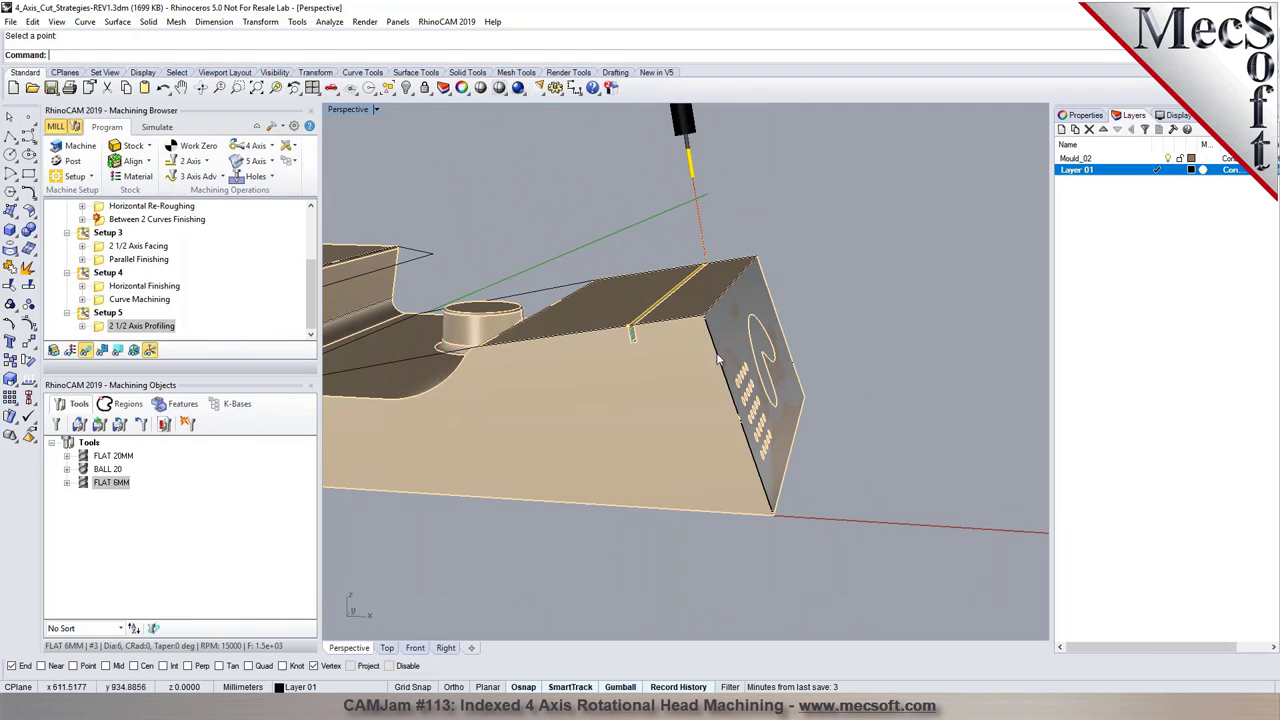
scroll(786, 412, "up", 2)
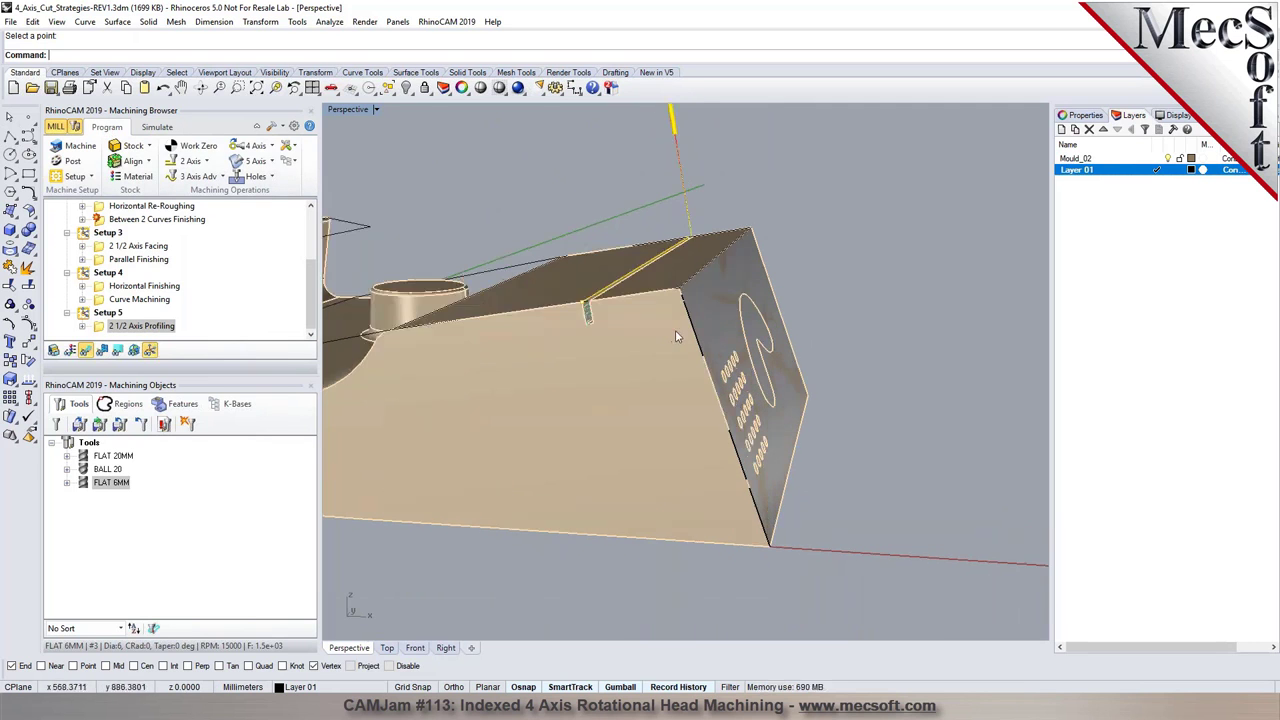
right_click_drag(676, 337, 690, 305)
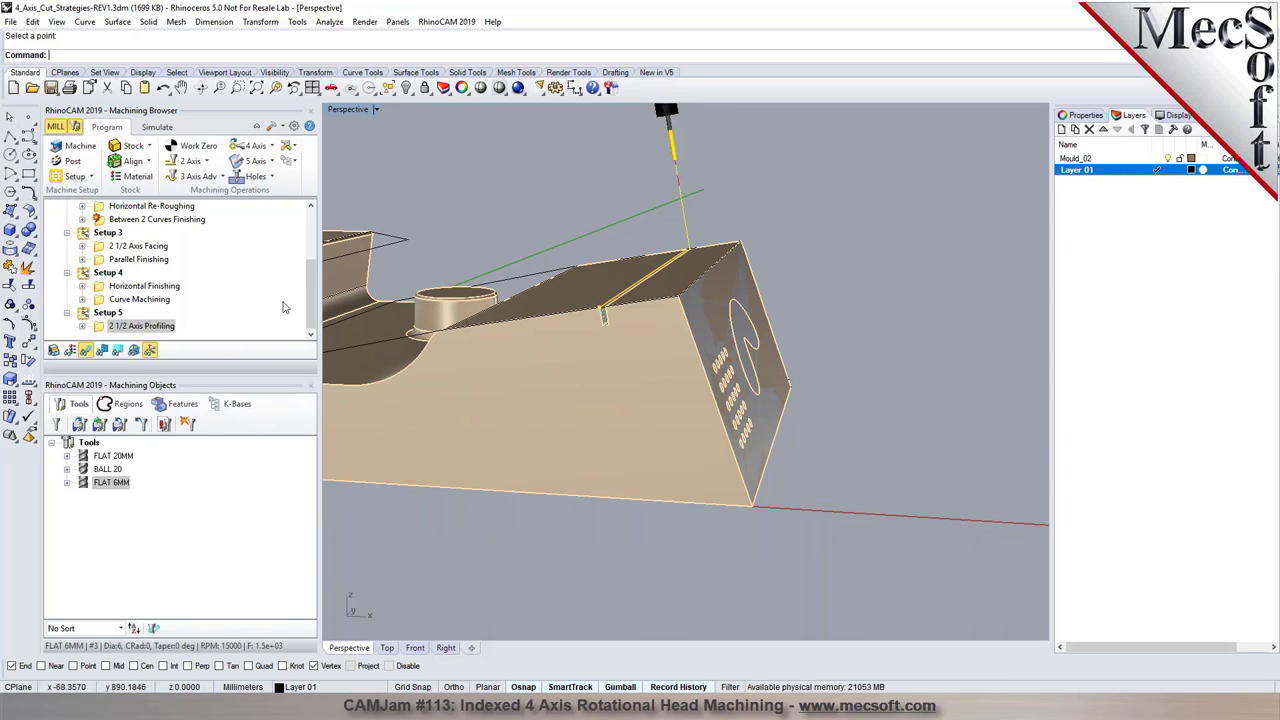
scroll(664, 307, "down", 5)
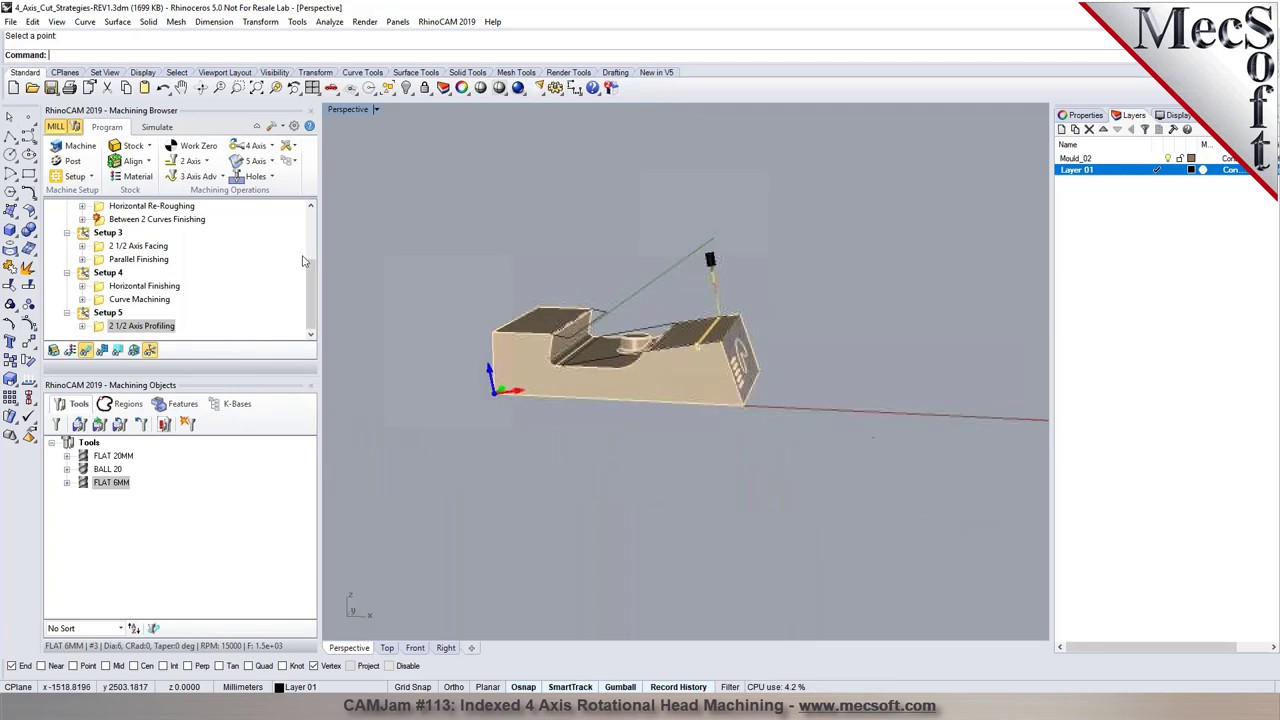
left_click(92, 177)
left_click(120, 205)
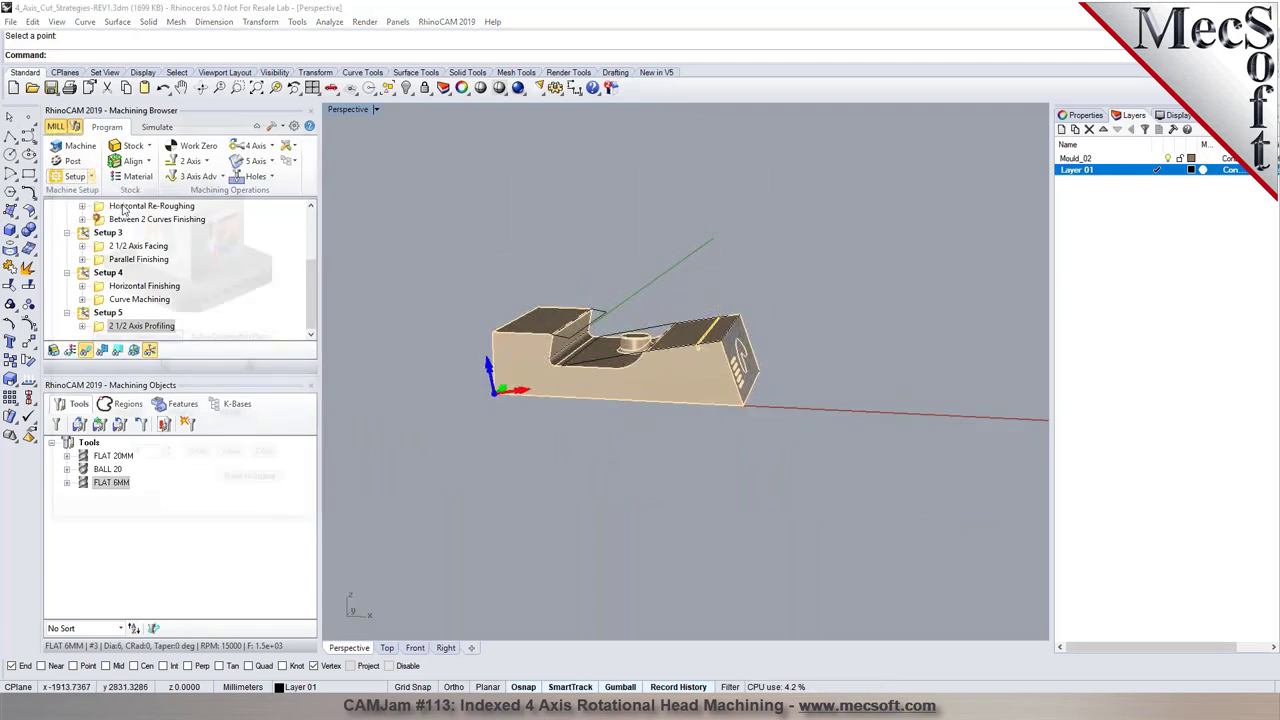
left_click(168, 372)
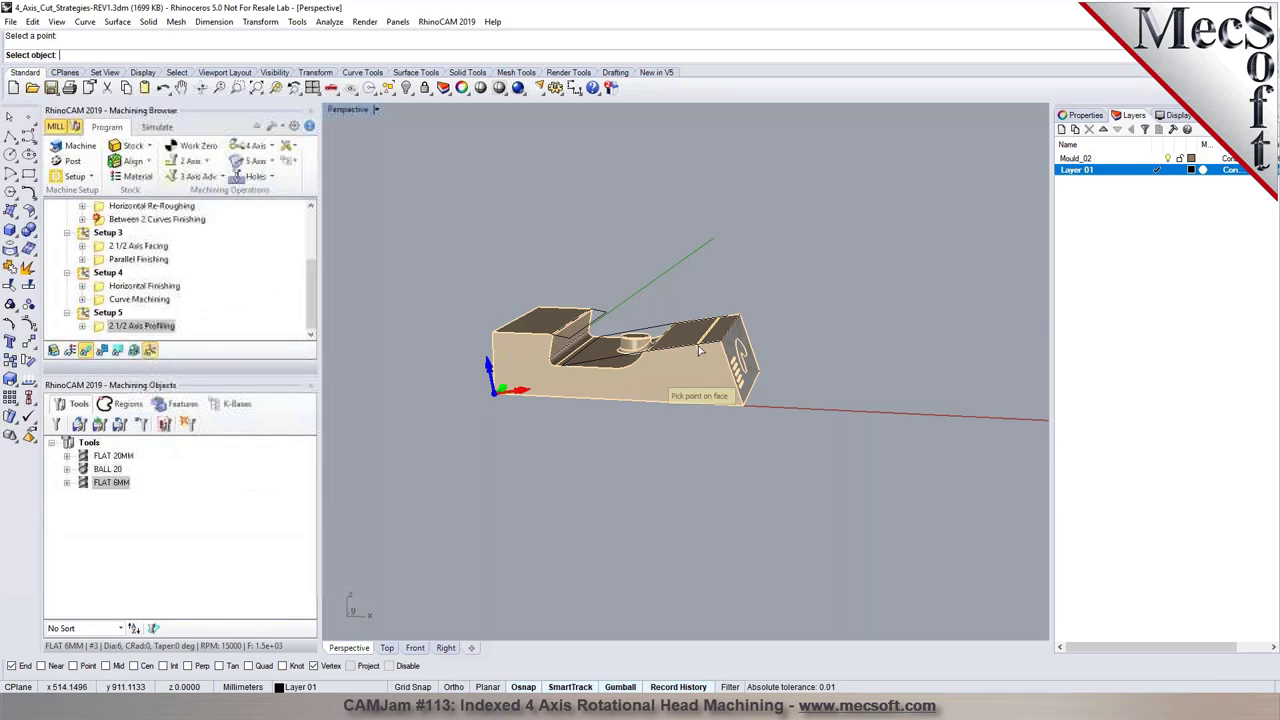
scroll(700, 348, "up", 4)
left_click(748, 376)
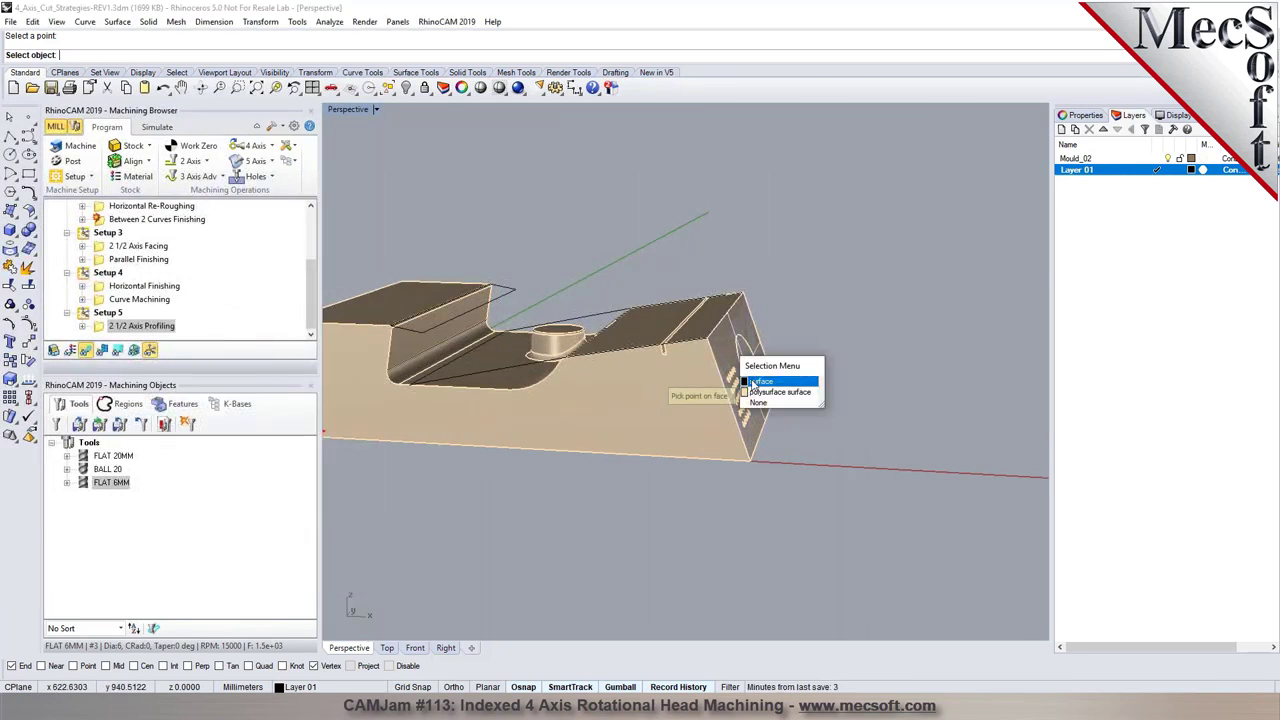
left_click(755, 382)
left_click(183, 513)
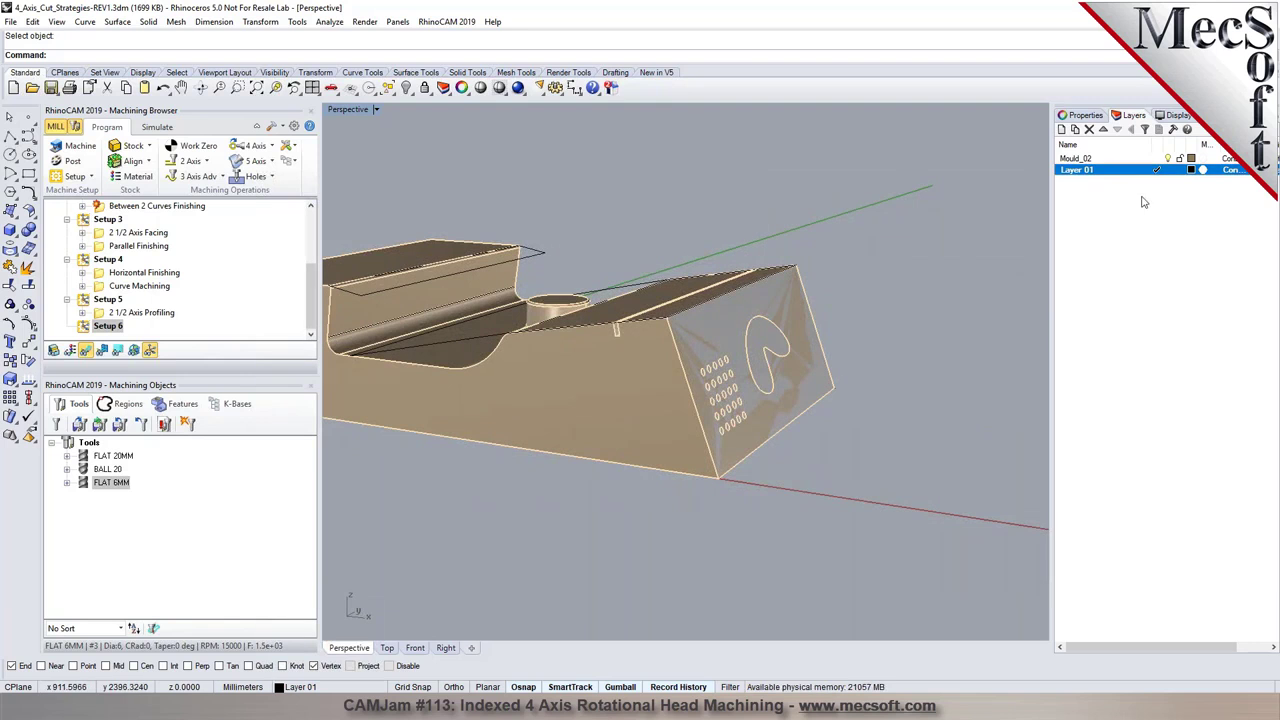
- Make Mould_02 the current layer with Layer 01 hidden, and copy the 2 1/2 Axis Facing operation from Setup 3 into Setup 6
left_click(1157, 158)
left_click(1167, 170)
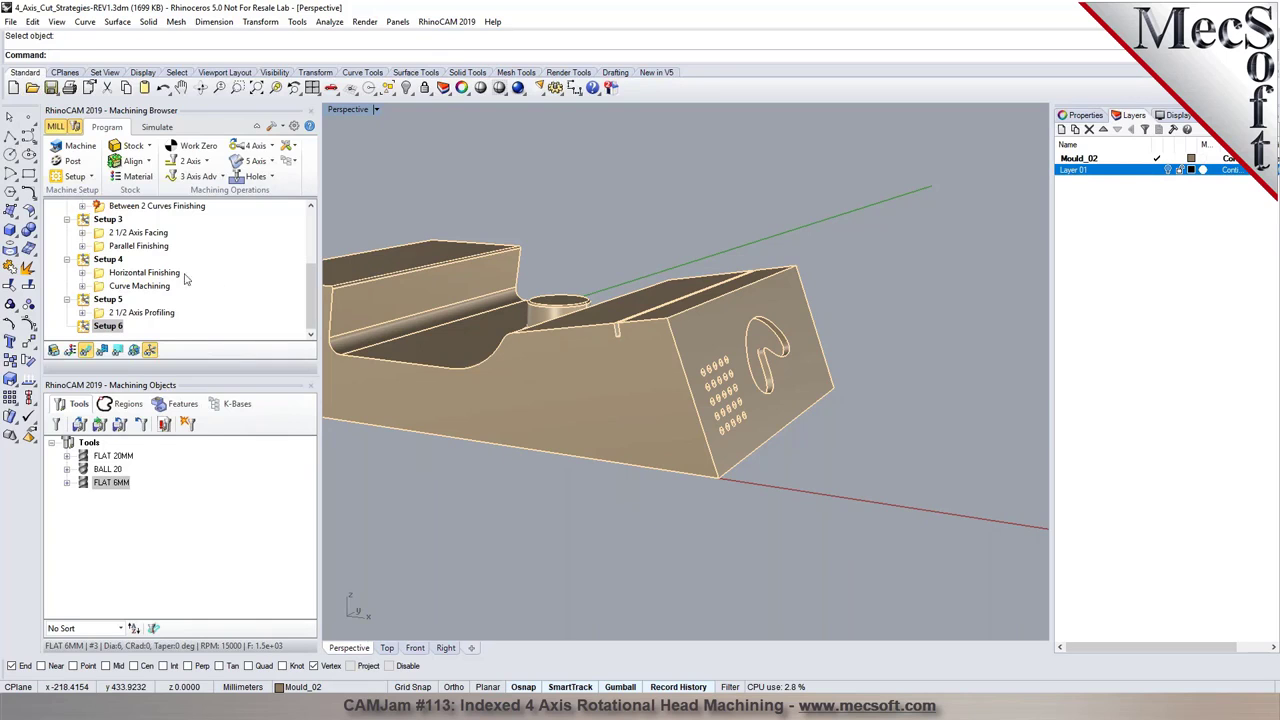
left_click(140, 234)
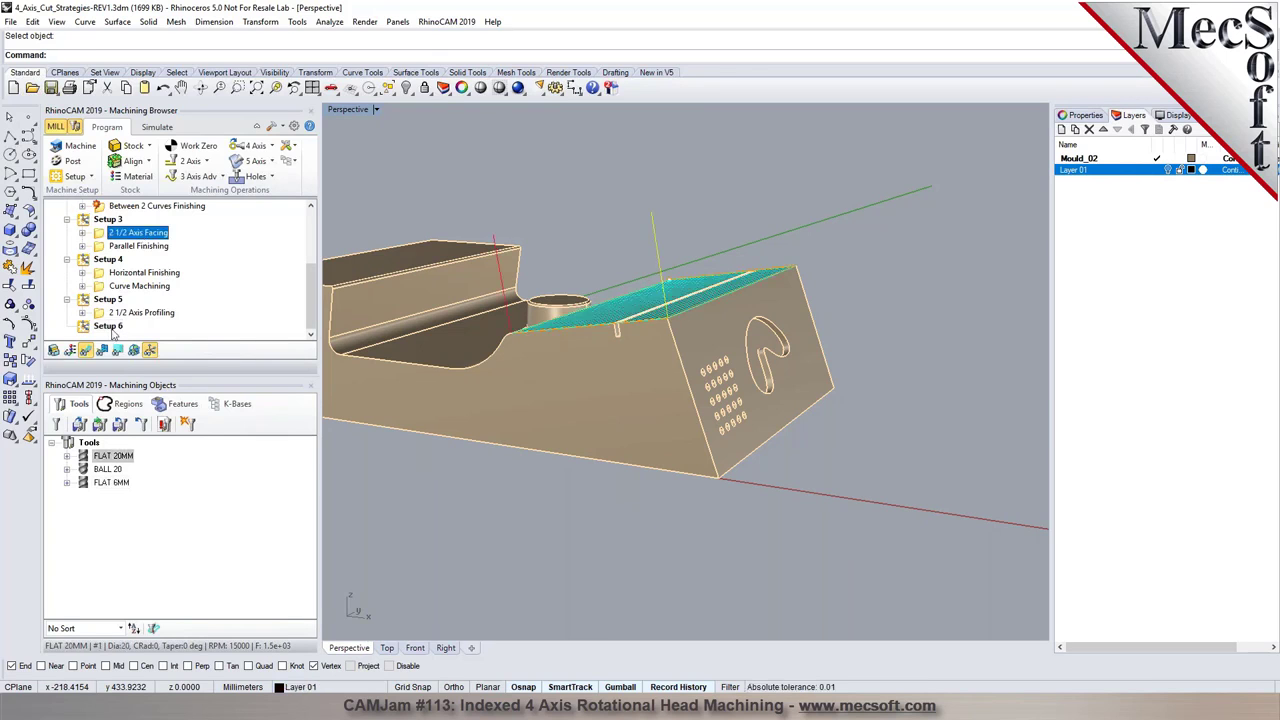
left_click_drag(113, 336, 110, 330)
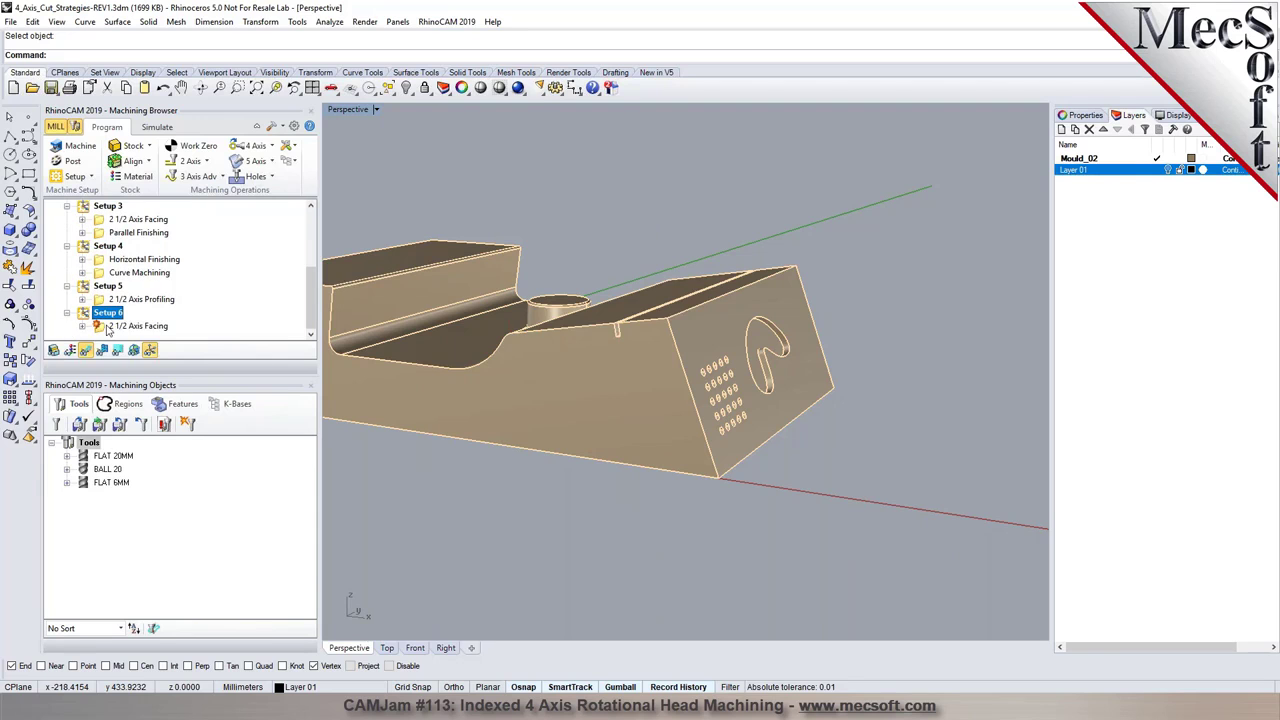
- Assign the four outer edges of the sloped end face as regions of Setup 6's 2 1/2 Axis Facing operation and generate its toolpath
double_click(108, 328)
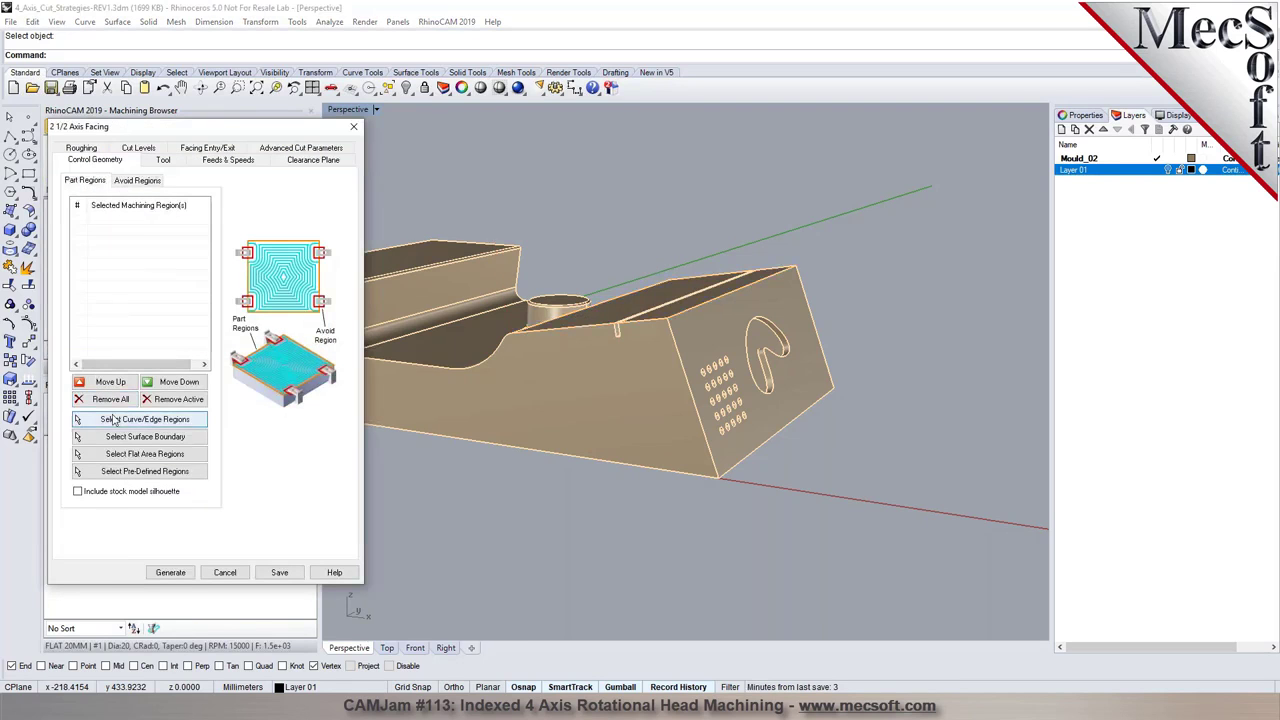
left_click(113, 420)
left_click(679, 362)
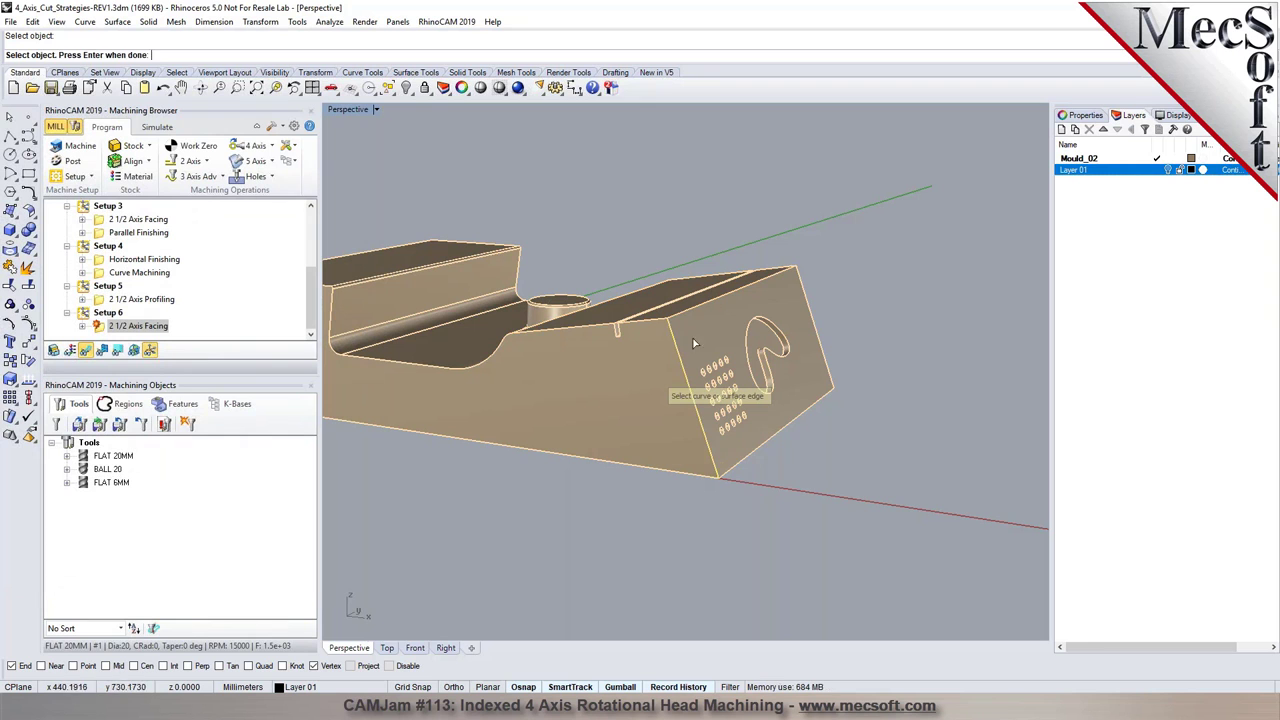
left_click(712, 313)
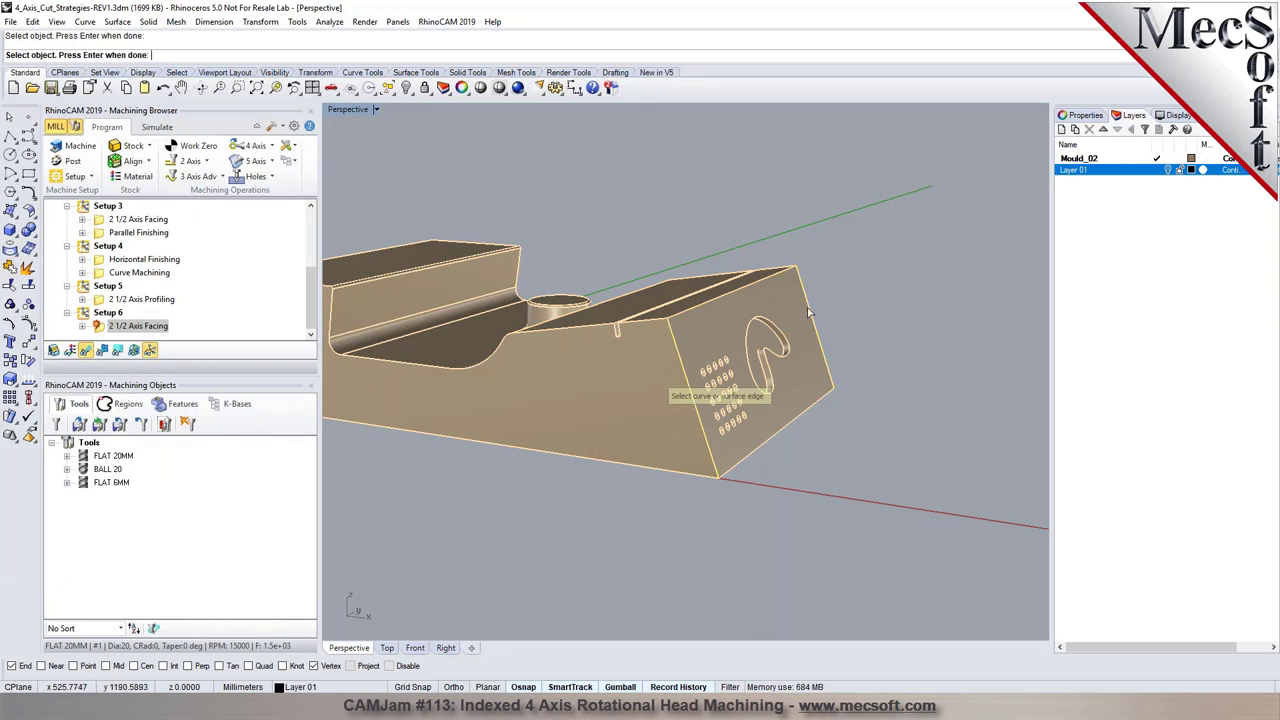
scroll(843, 405, "down", 3)
key("Return")
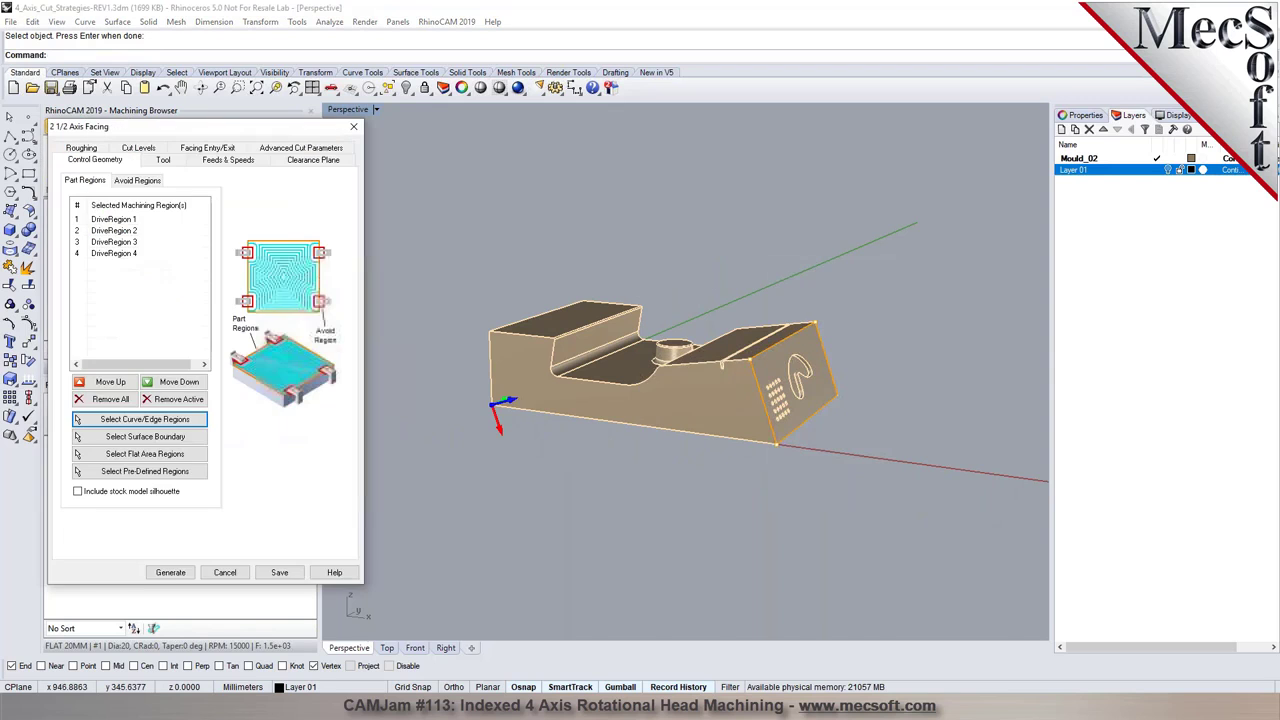
left_click(170, 572)
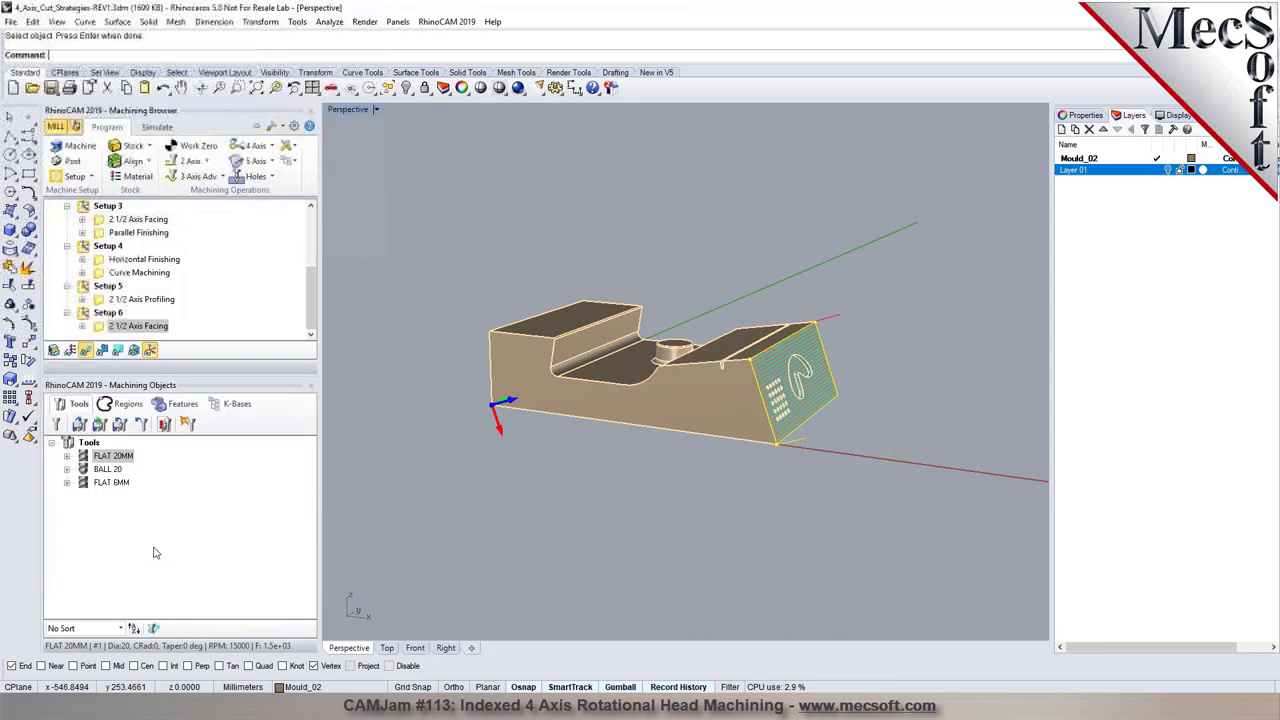
- Simulate Setup 6's 2 1/2 Axis Facing toolpath at a faster playback speed and inspect the cut stock at the sloped end face
left_click(157, 127)
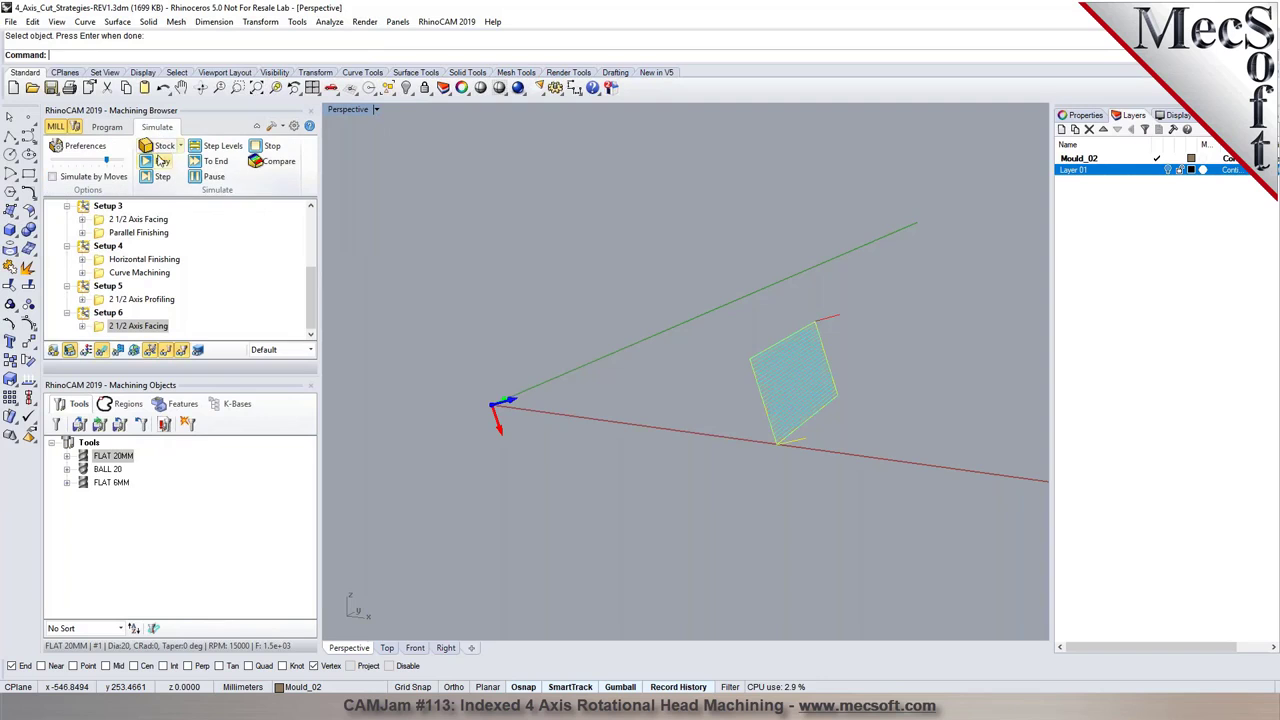
left_click(160, 162)
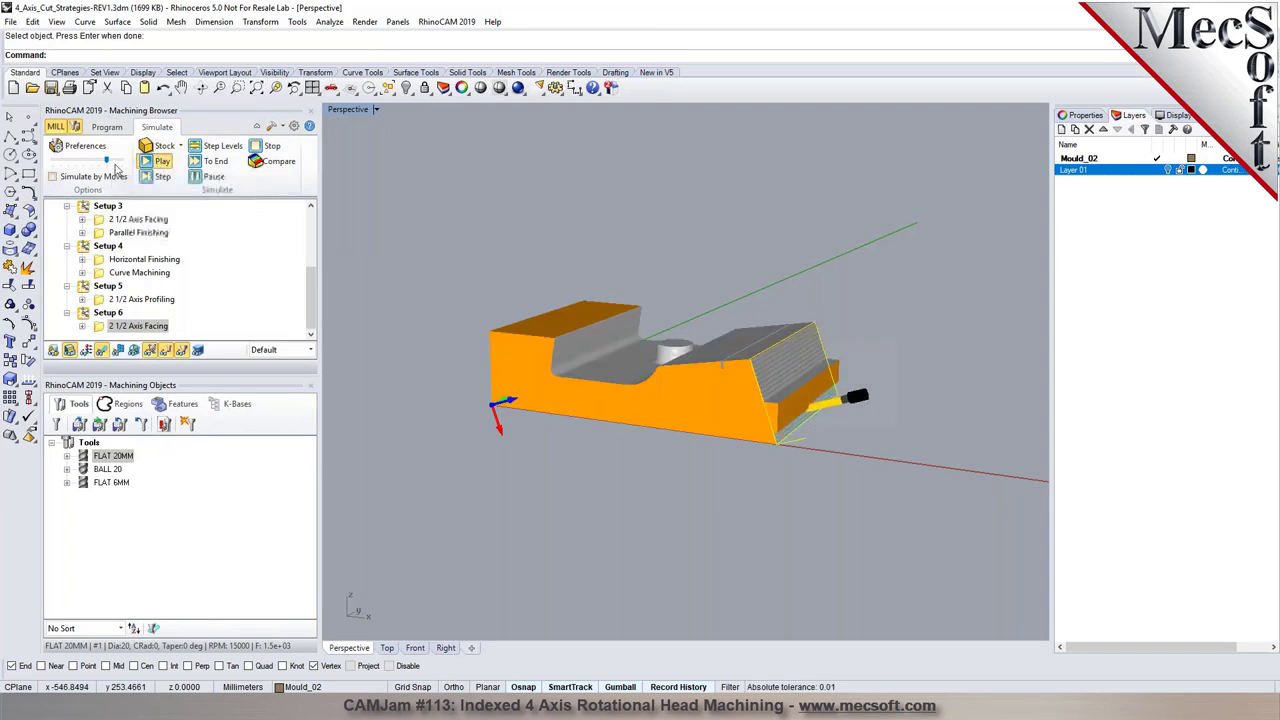
left_click_drag(106, 160, 117, 161)
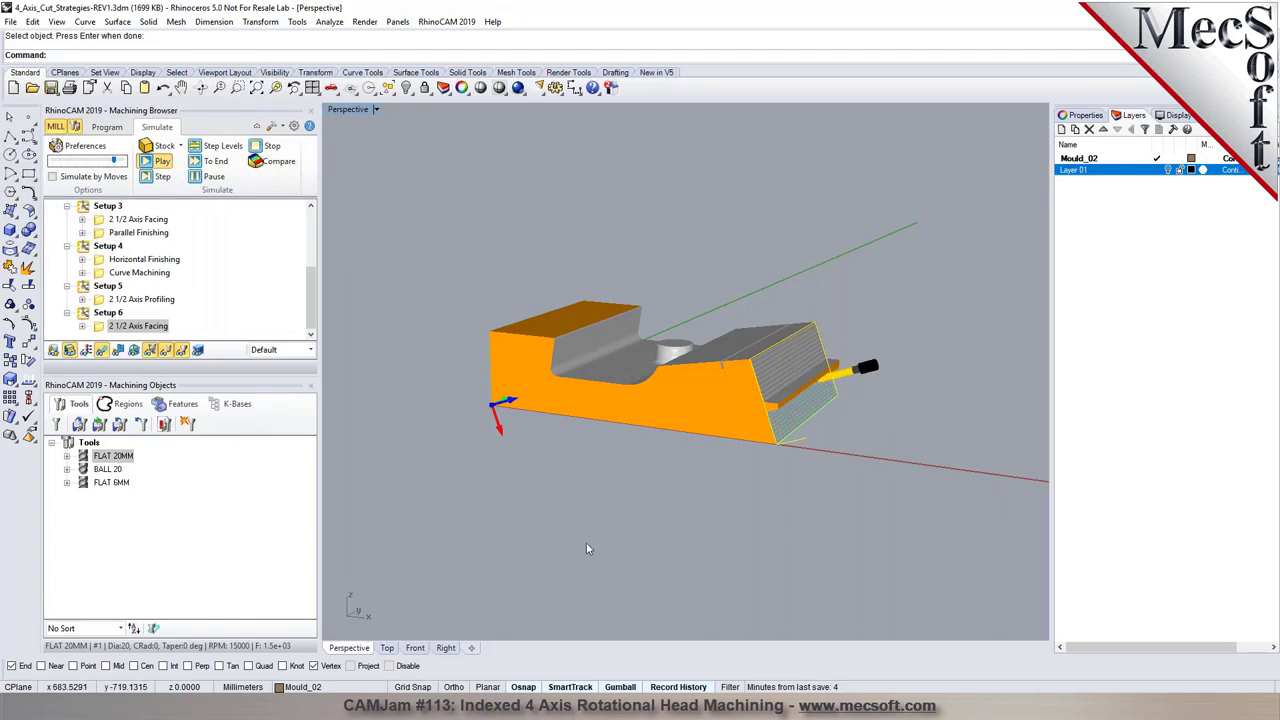
right_click_drag(586, 542, 617, 520)
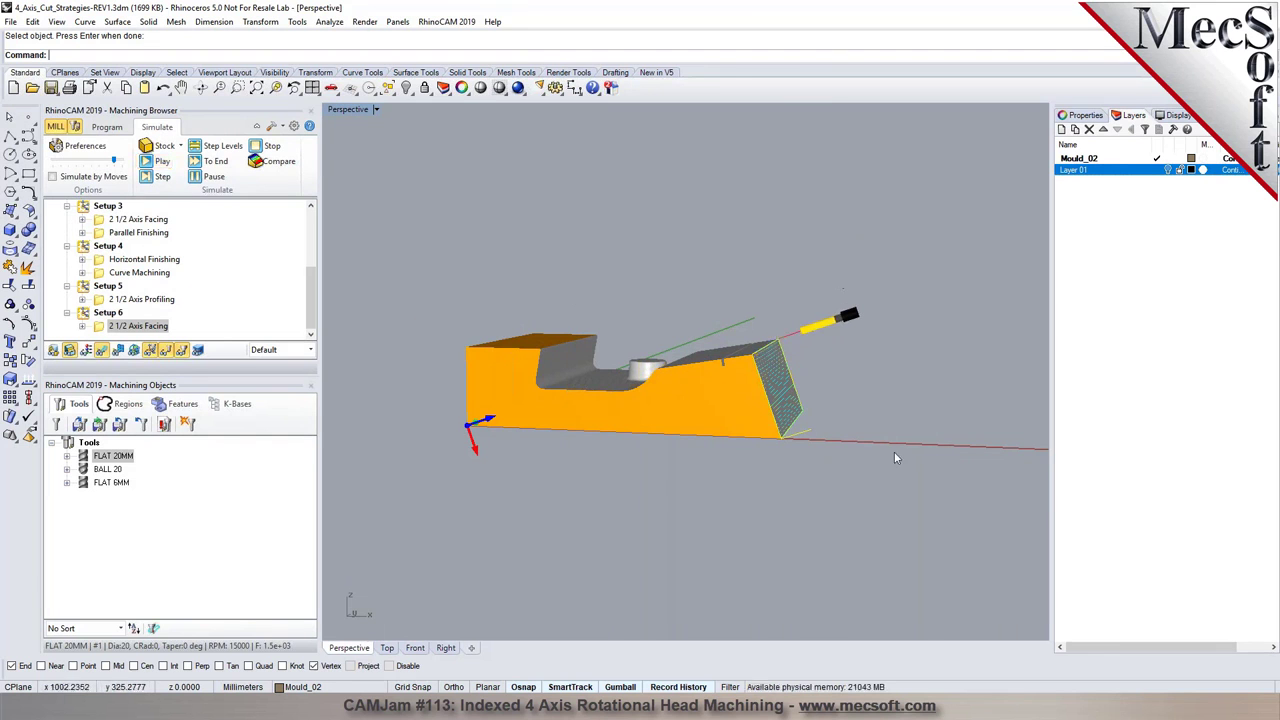
scroll(854, 412, "up", 5)
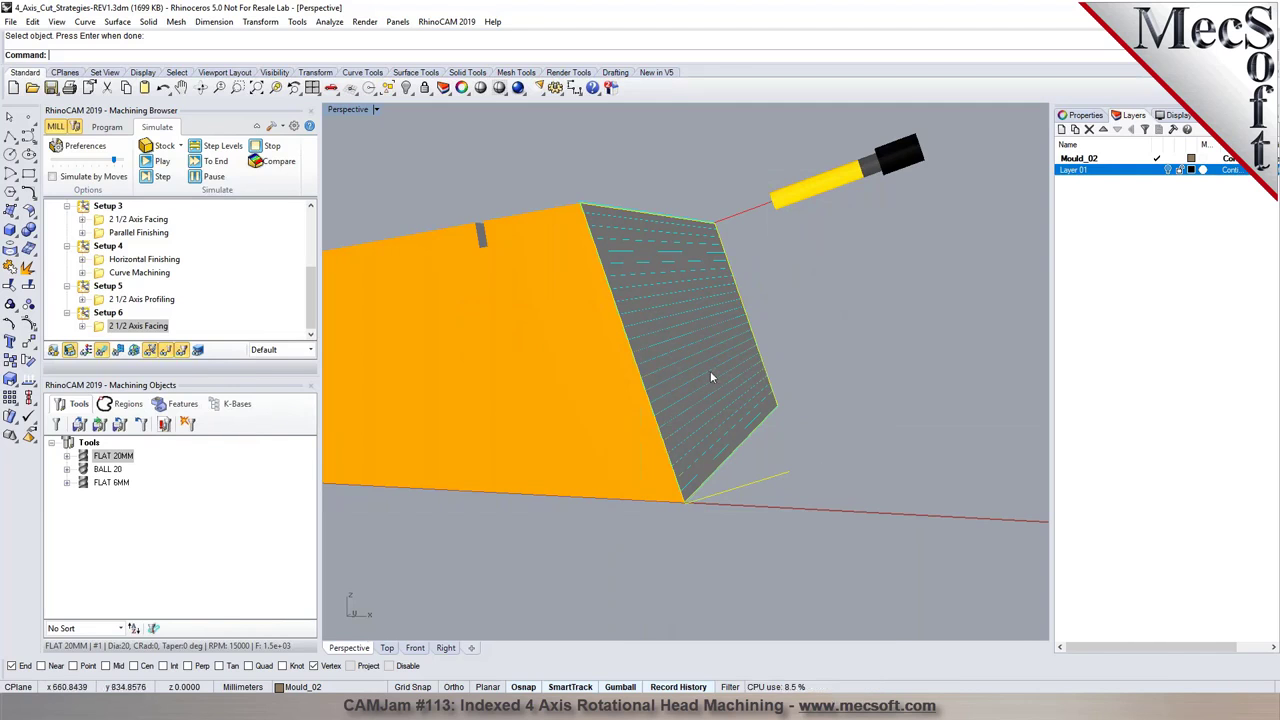
right_click_drag(732, 364, 760, 400)
- Create a 2 1/2 Axis Pocketing operation in Setup 6 with the upper edge of the curved pocket as its machining region
left_click(107, 127)
scroll(781, 332, "up", 3)
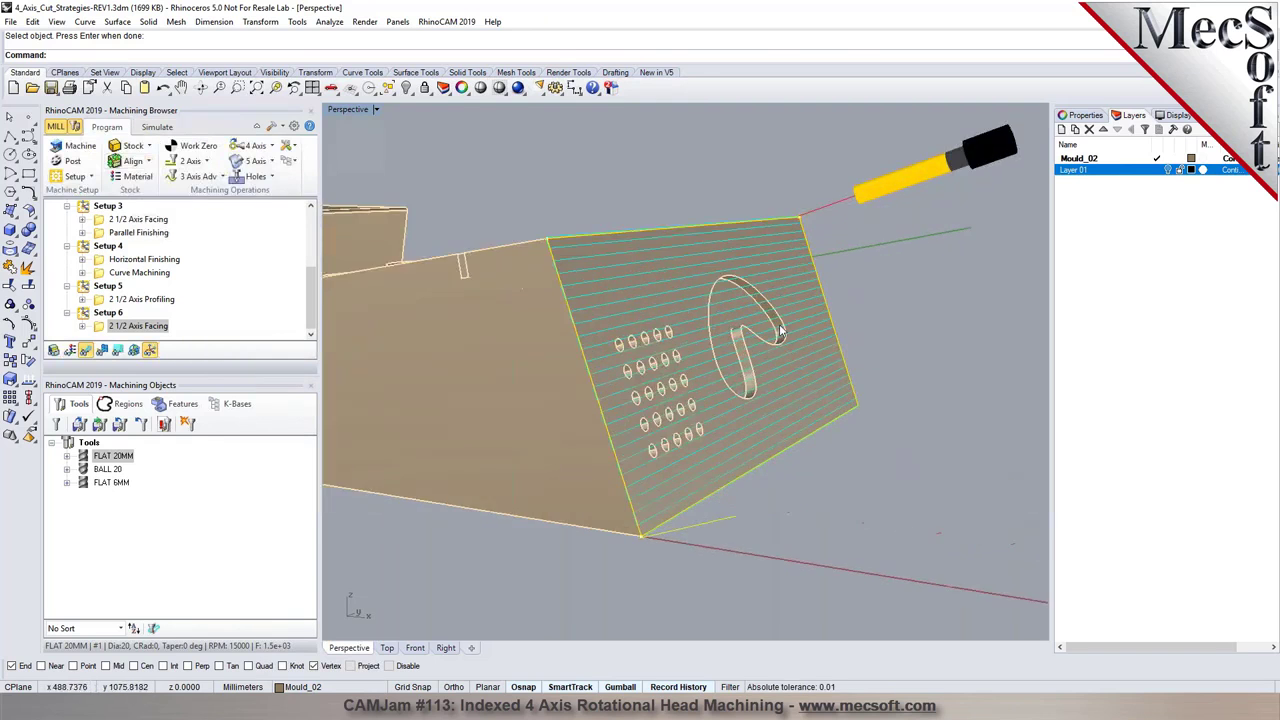
scroll(781, 332, "up", 2)
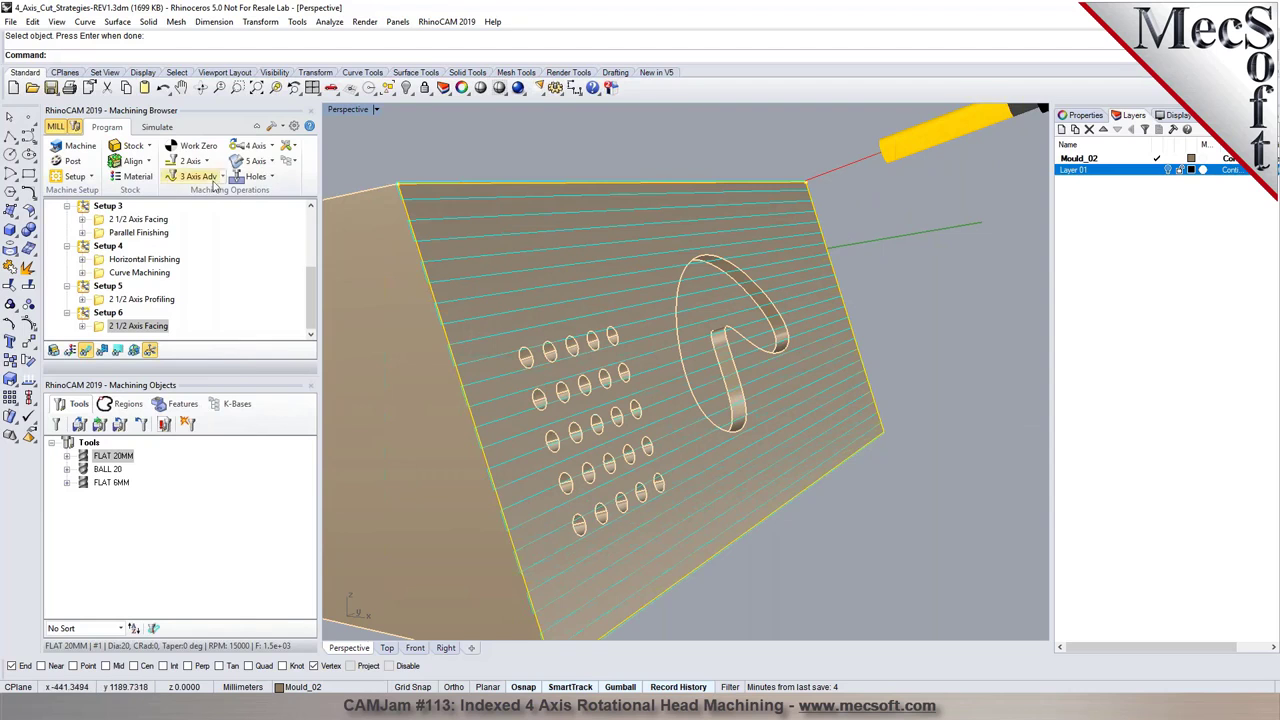
left_click(190, 161)
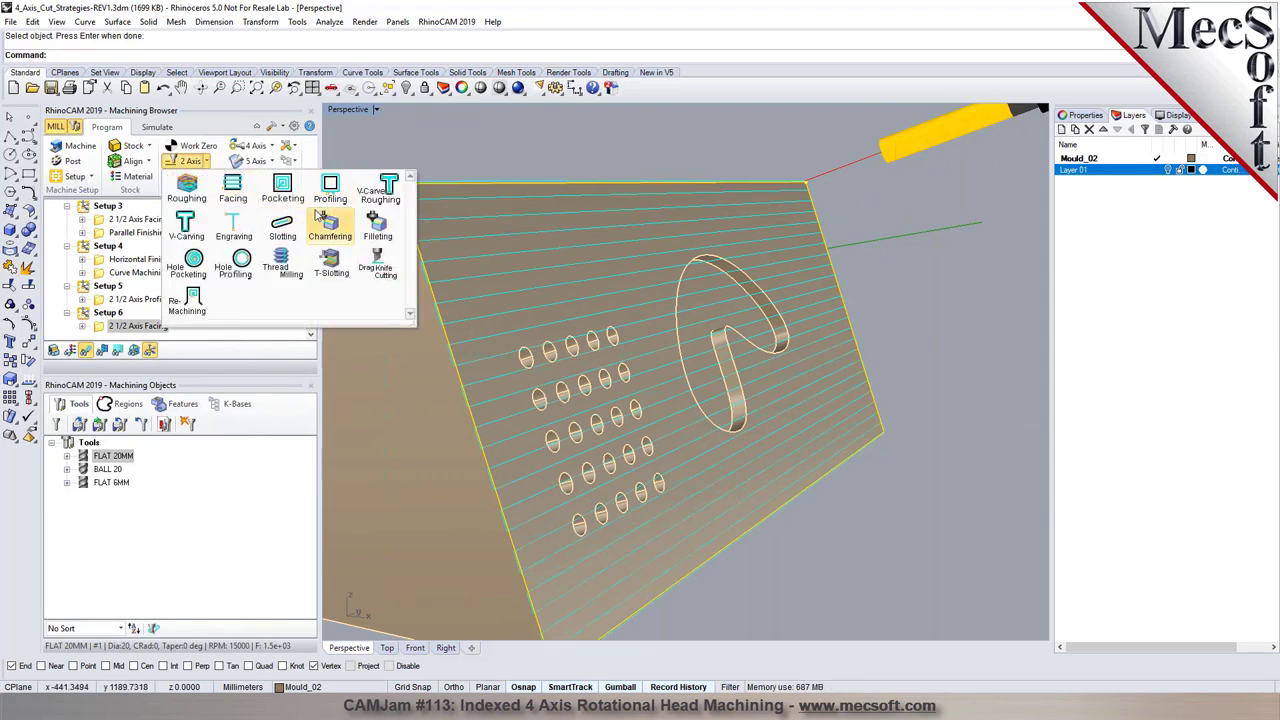
left_click(285, 196)
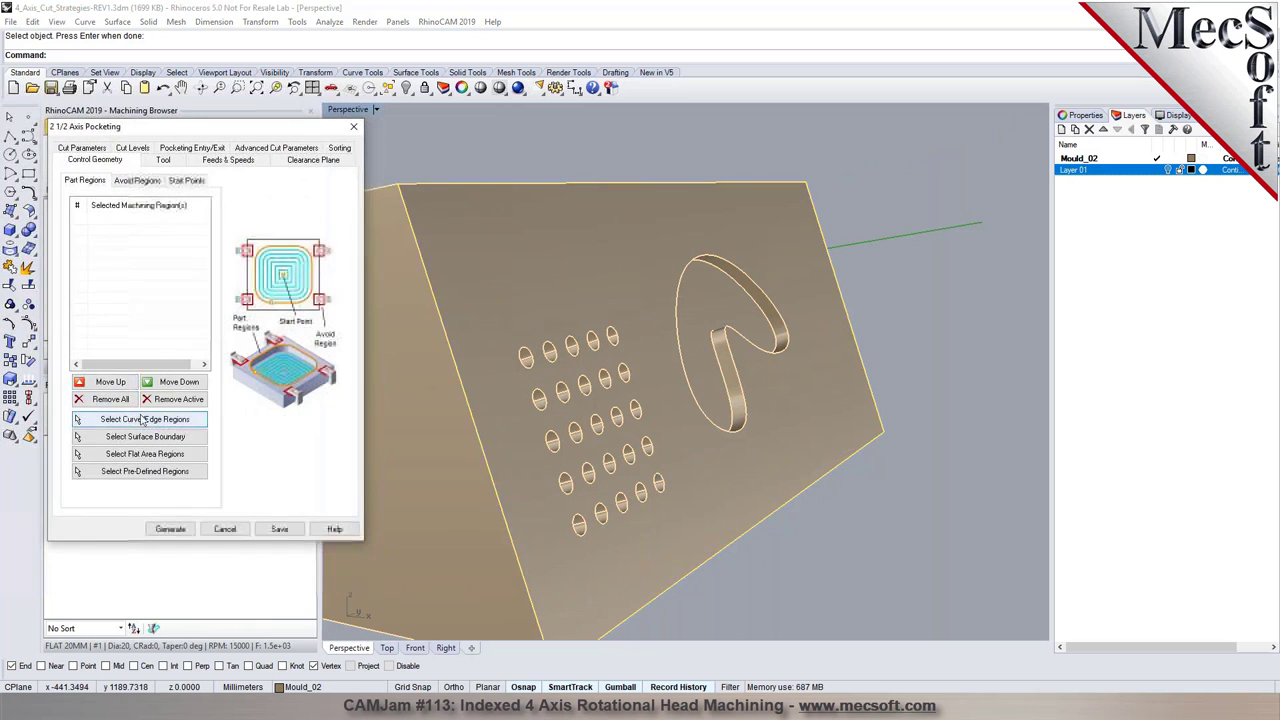
left_click(131, 418)
left_click(703, 260)
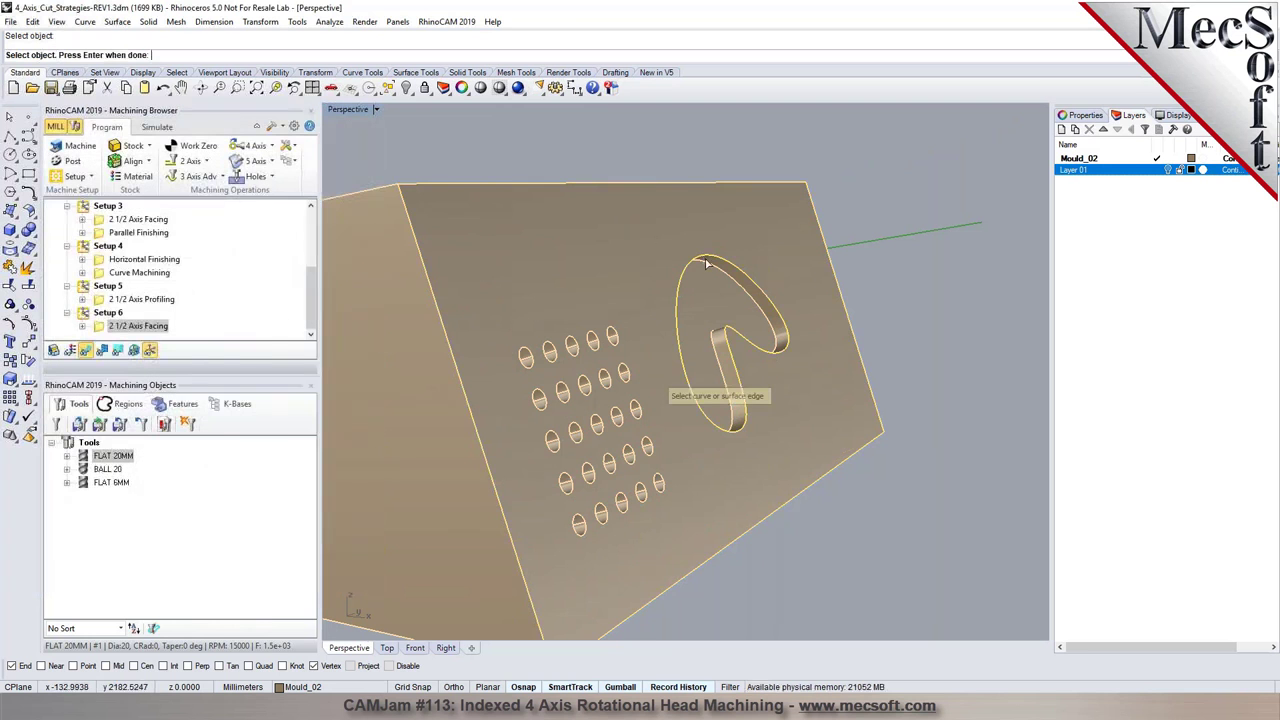
key("Return")
right_click_drag(789, 317, 434, 297)
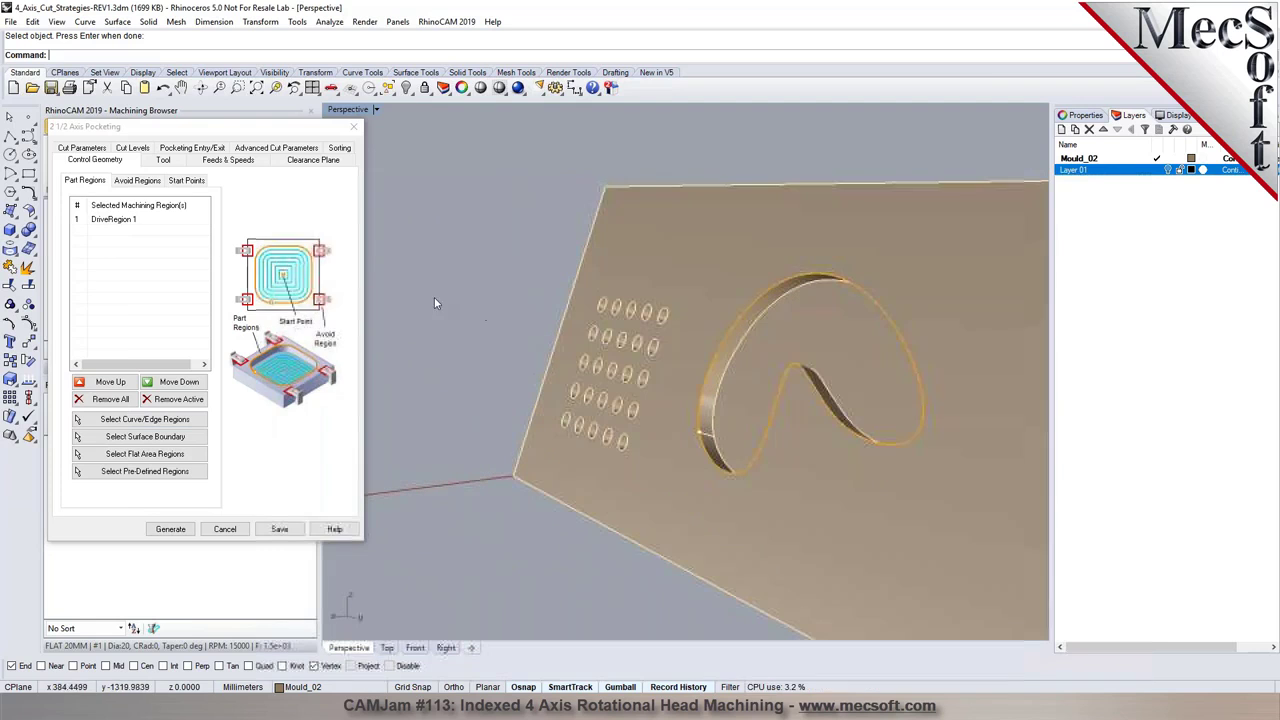
- Set the pocketing total cut depth to 10 by picking points across the pocket wall, and generate the toolpath
left_click(162, 160)
left_click(134, 148)
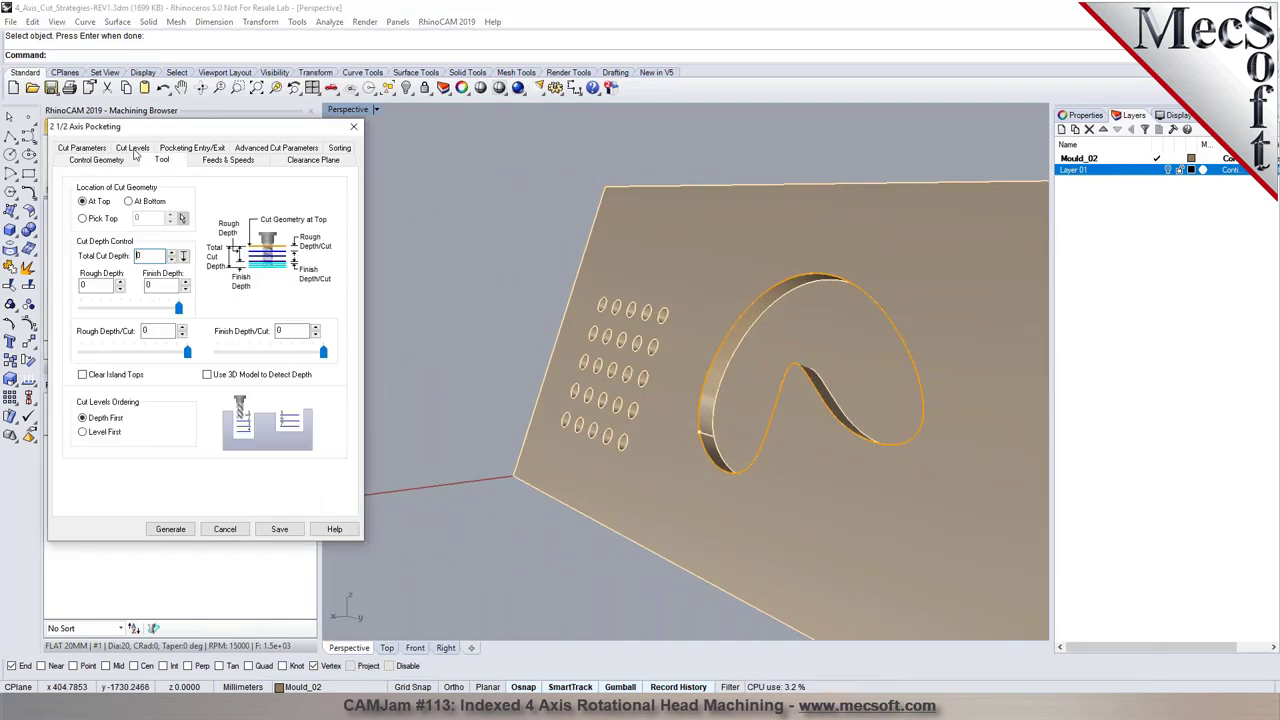
left_click(203, 269)
scroll(833, 562, "up", 5)
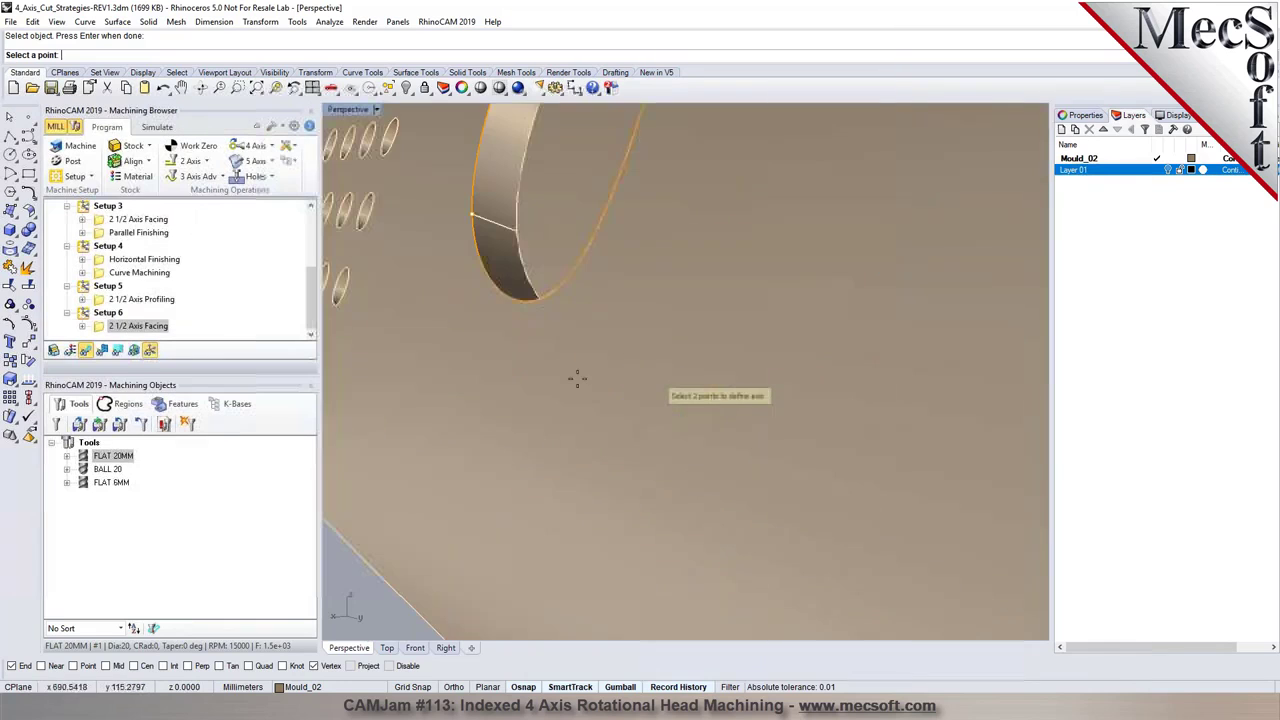
left_click(518, 240)
scroll(797, 376, "down", 4)
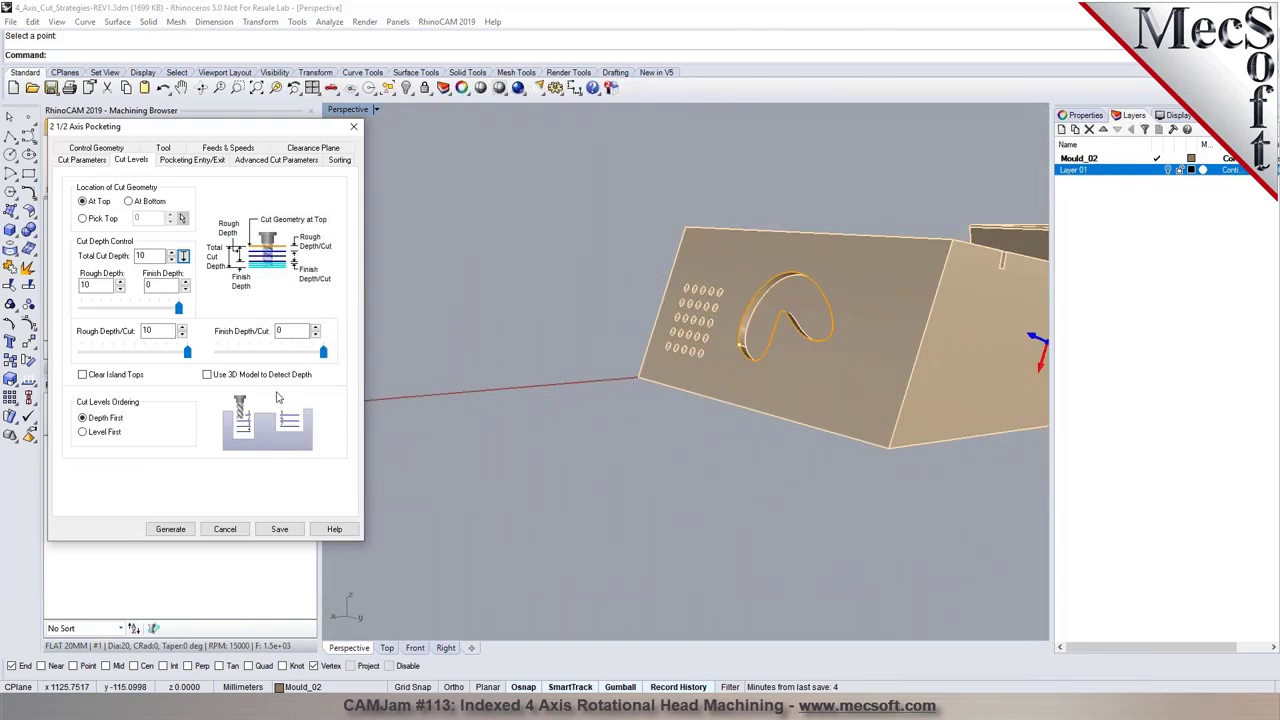
right_click_drag(715, 488, 650, 470)
left_click(80, 160)
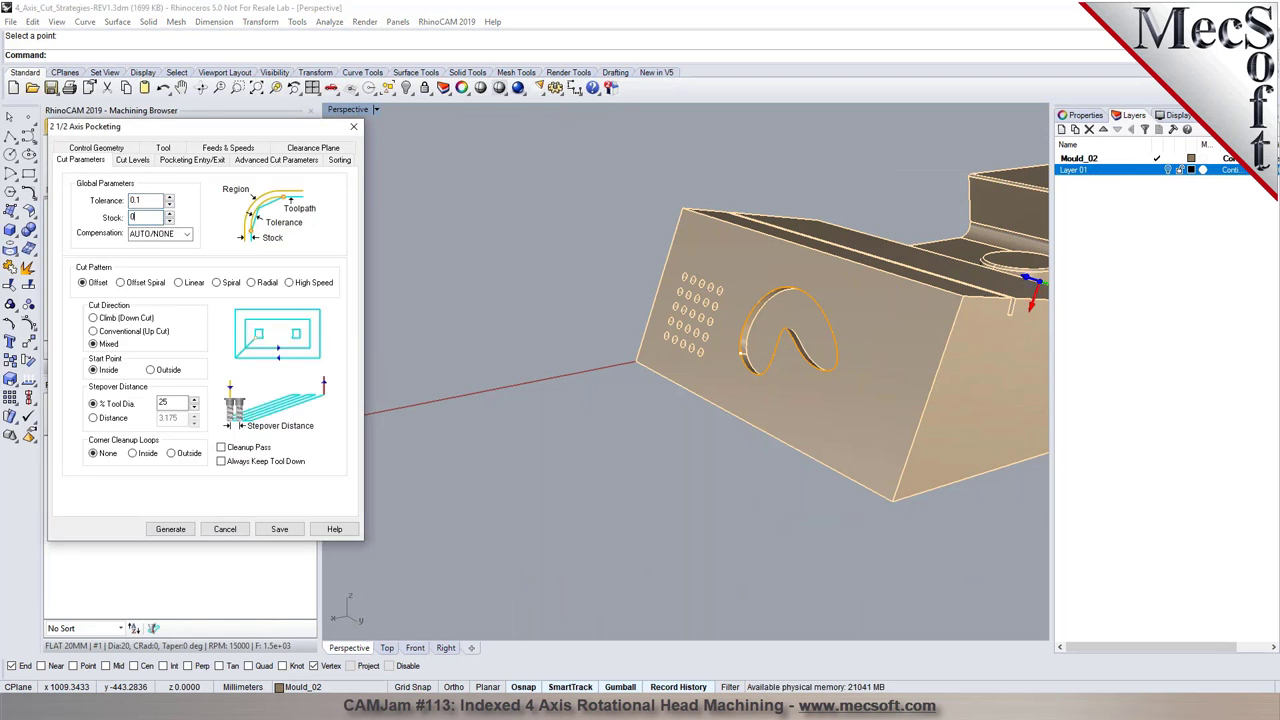
left_click(170, 529)
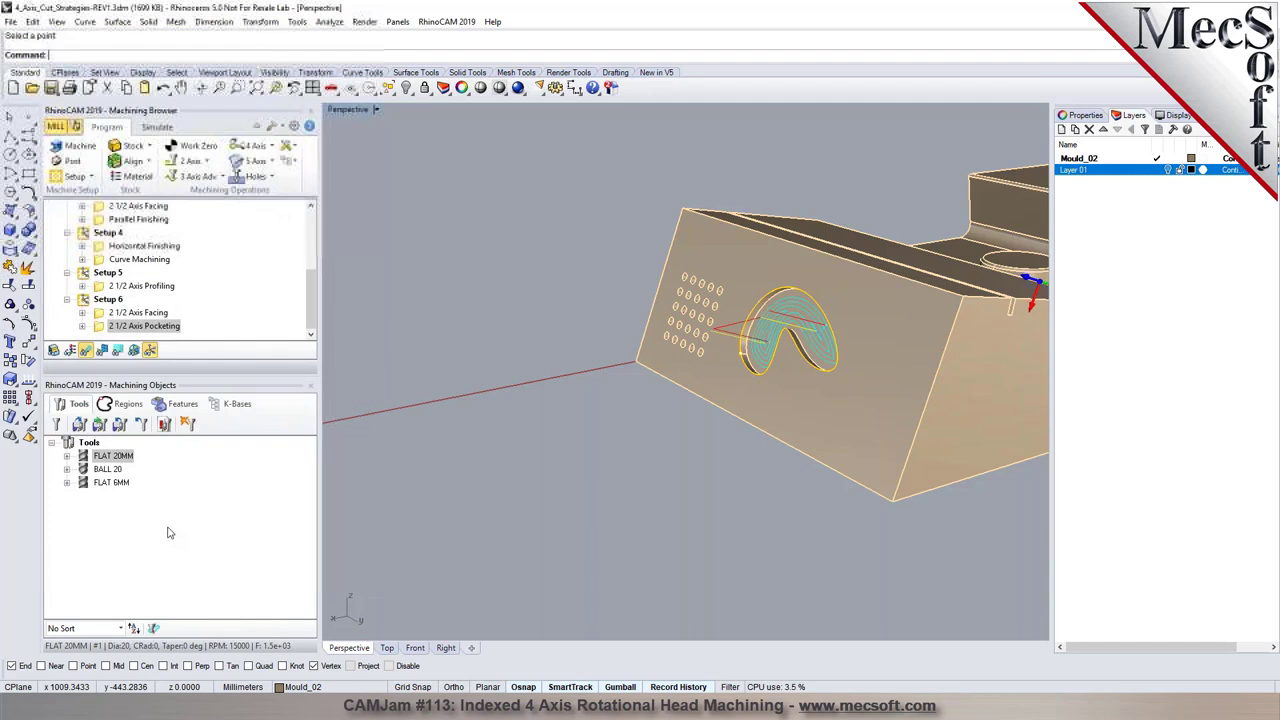
- Simulate the 2 1/2 Axis Pocketing toolpath and inspect the curved pocket cut into the stock
right_click_drag(826, 343, 700, 340)
left_click(156, 127)
left_click(152, 162)
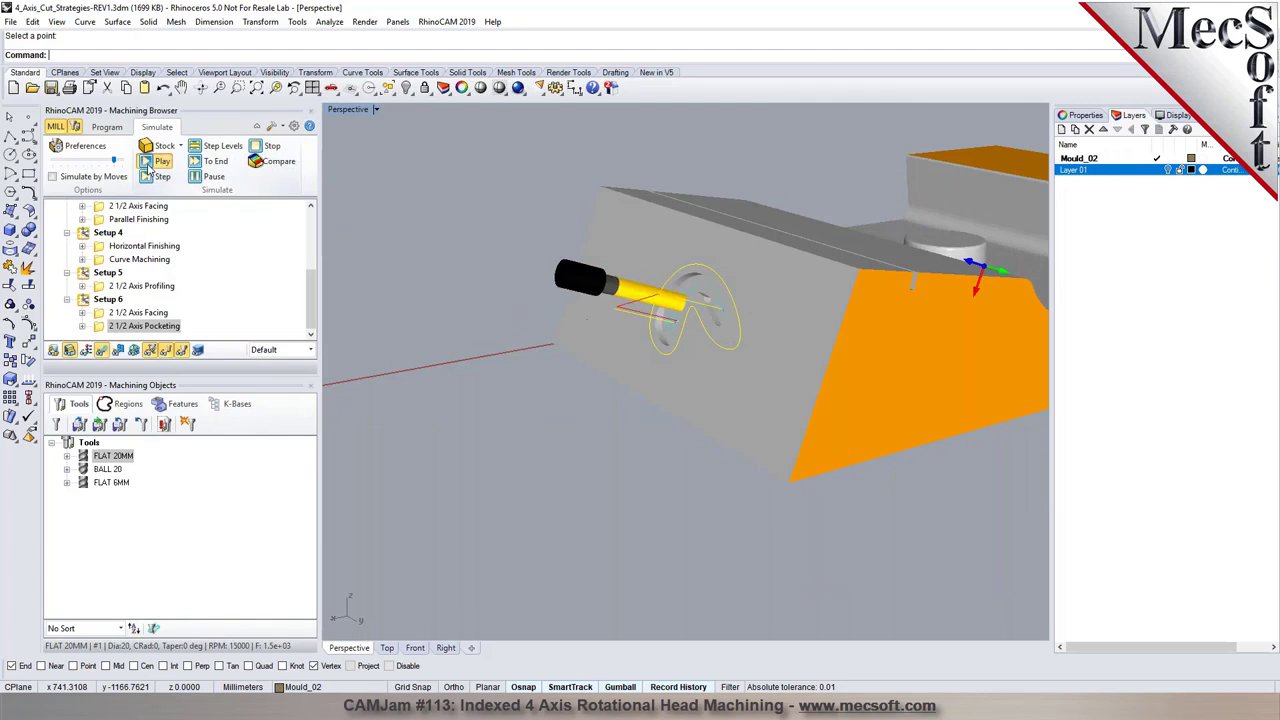
right_click_drag(581, 432, 700, 330)
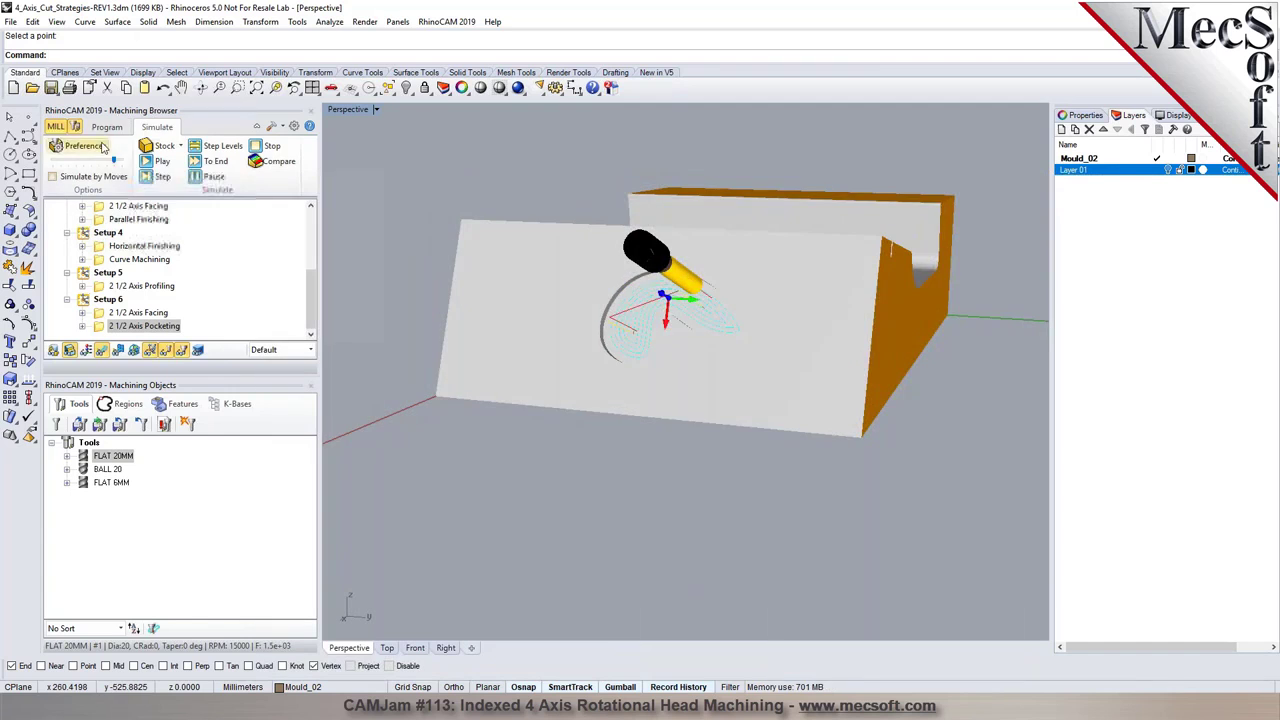
- Measure the diameter of the outer edge of the corner hole in the hole grid on the sloped end face
left_click(107, 127)
scroll(530, 285, "up", 6)
scroll(522, 328, "down", 3)
scroll(522, 328, "up", 4)
scroll(522, 328, "up", 3)
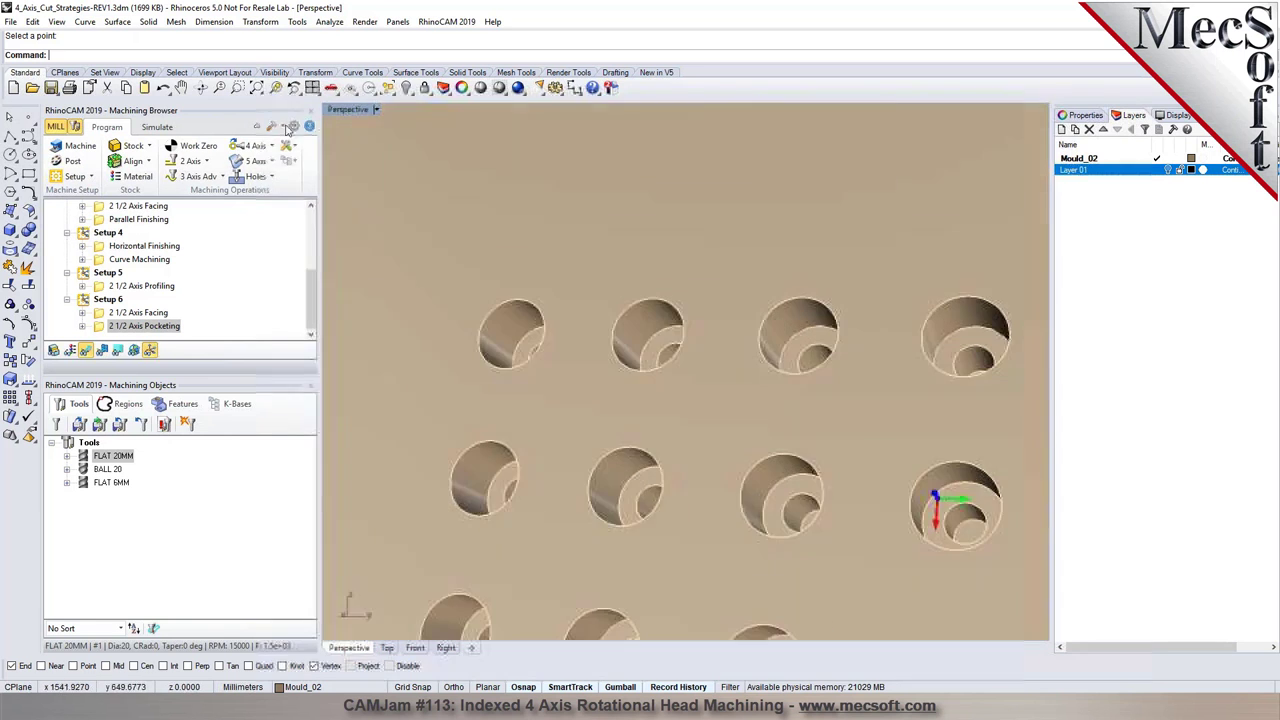
scroll(592, 229, "down", 5)
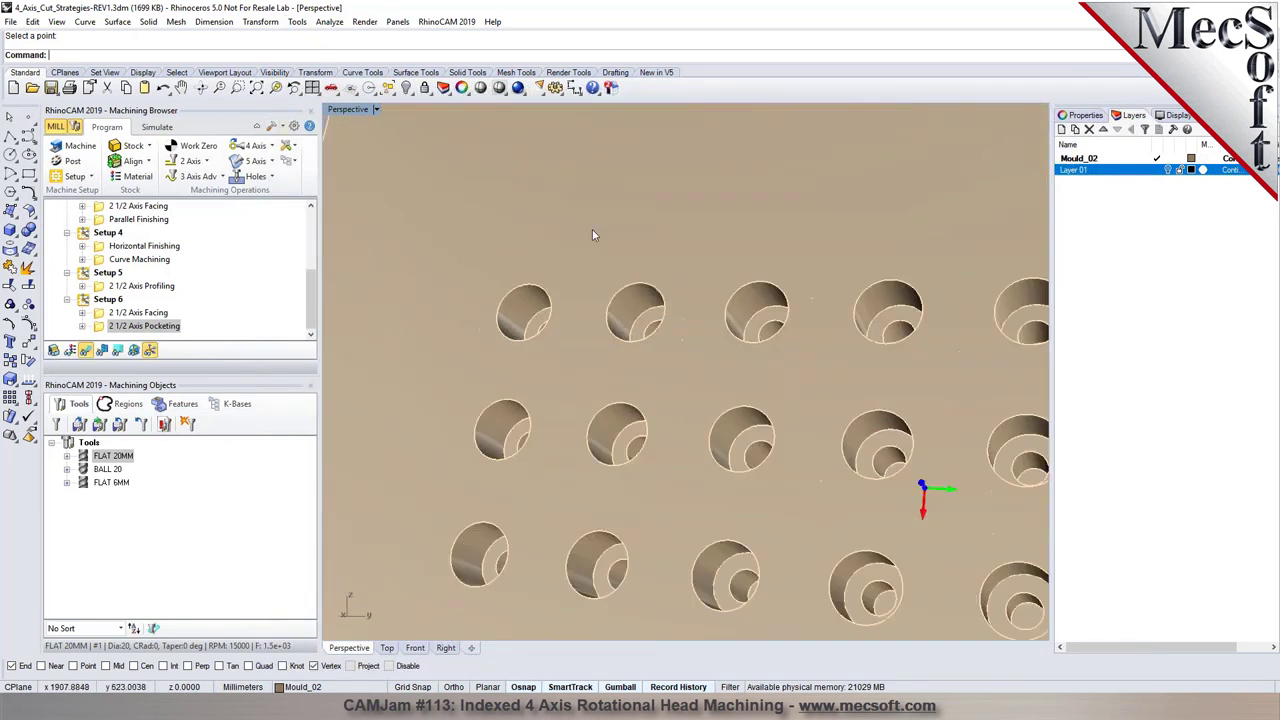
left_click(333, 22)
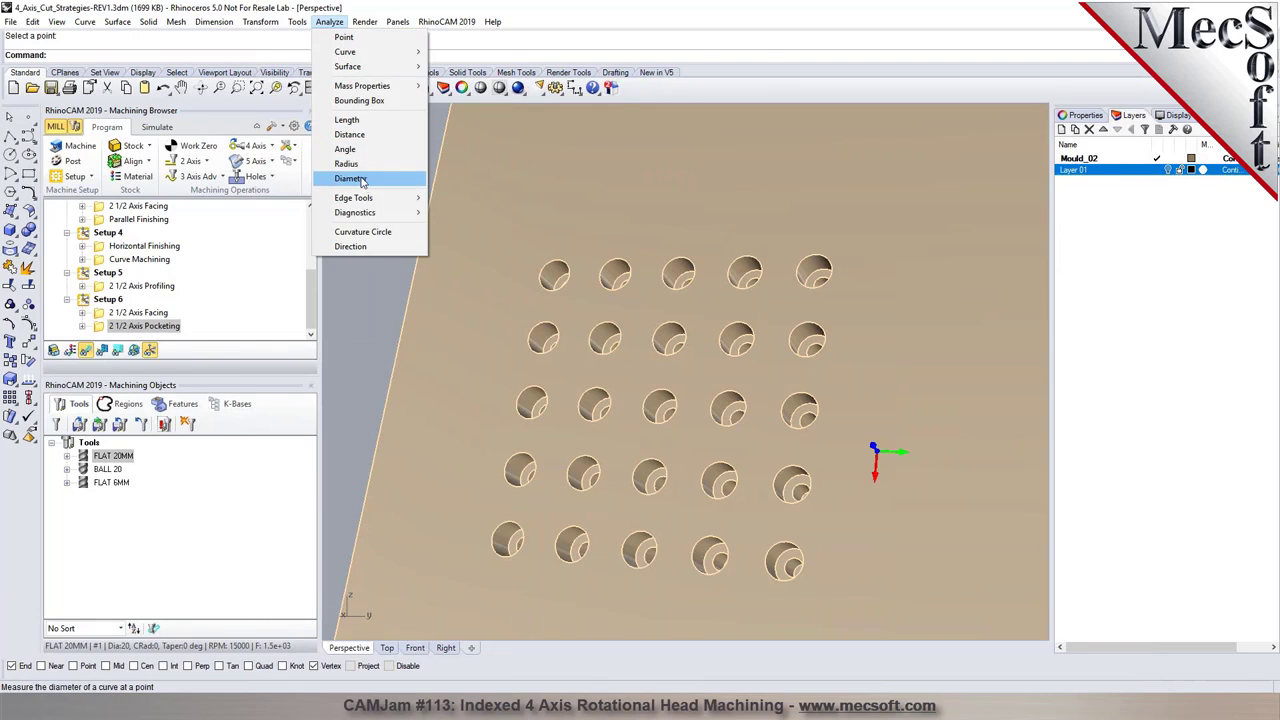
left_click(366, 177)
scroll(476, 240, "up", 2)
scroll(476, 240, "up", 2)
left_click(625, 290)
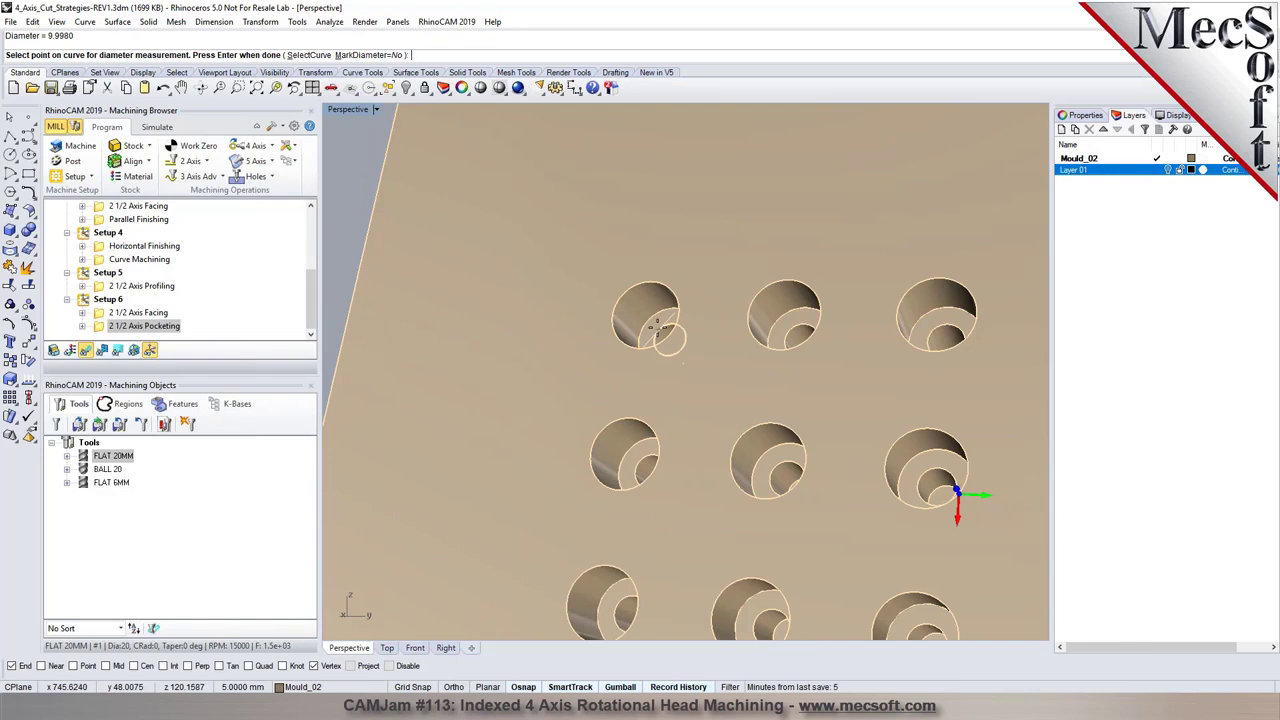
key("Return")
- Create a Drilling operation in Setup 6 and select the holes on the flat sloped end face as its hole features
scroll(655, 310, "down", 6)
right_click_drag(690, 340, 749, 320)
scroll(800, 358, "up", 2)
scroll(749, 320, "down", 3)
right_click_drag(820, 351, 628, 315)
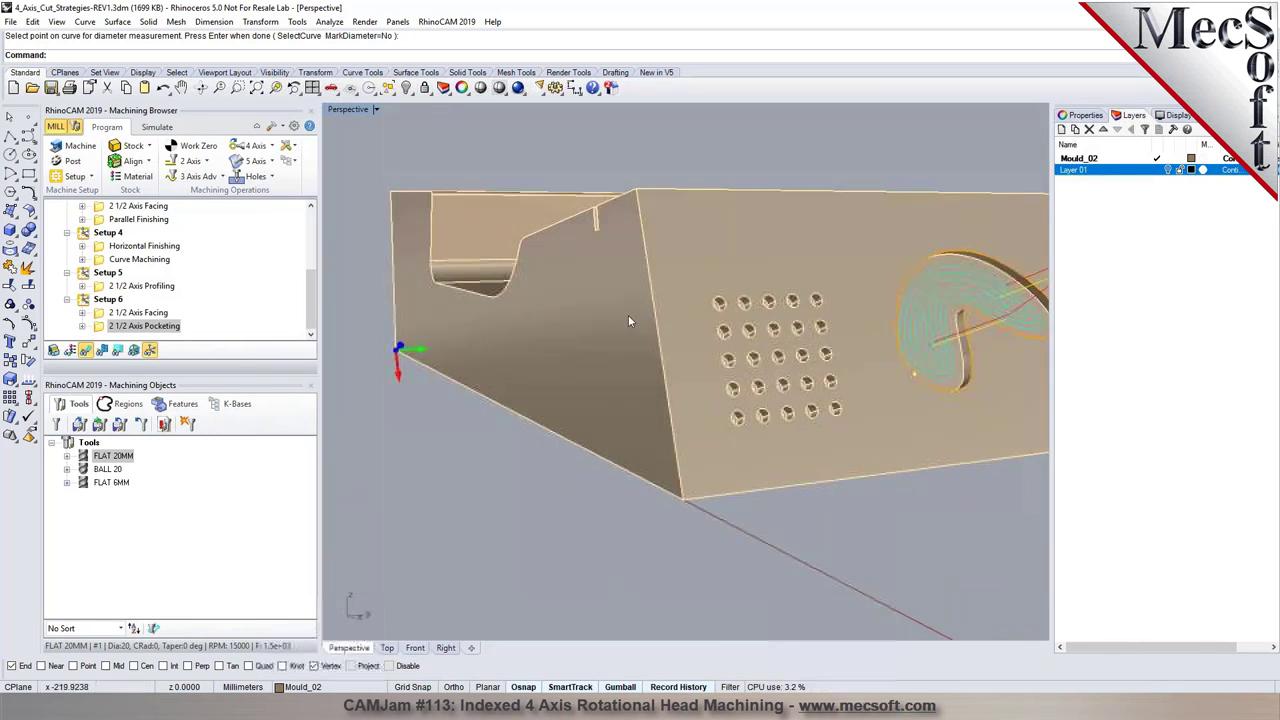
left_click(256, 177)
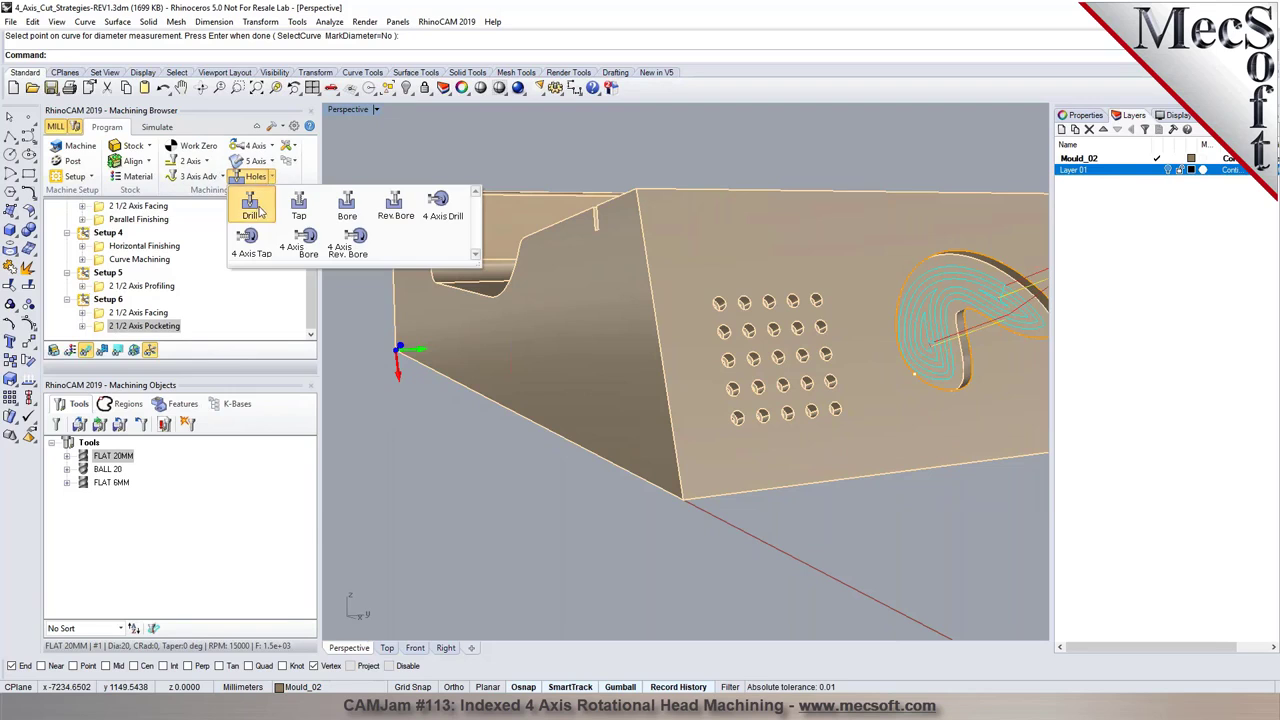
left_click(258, 209)
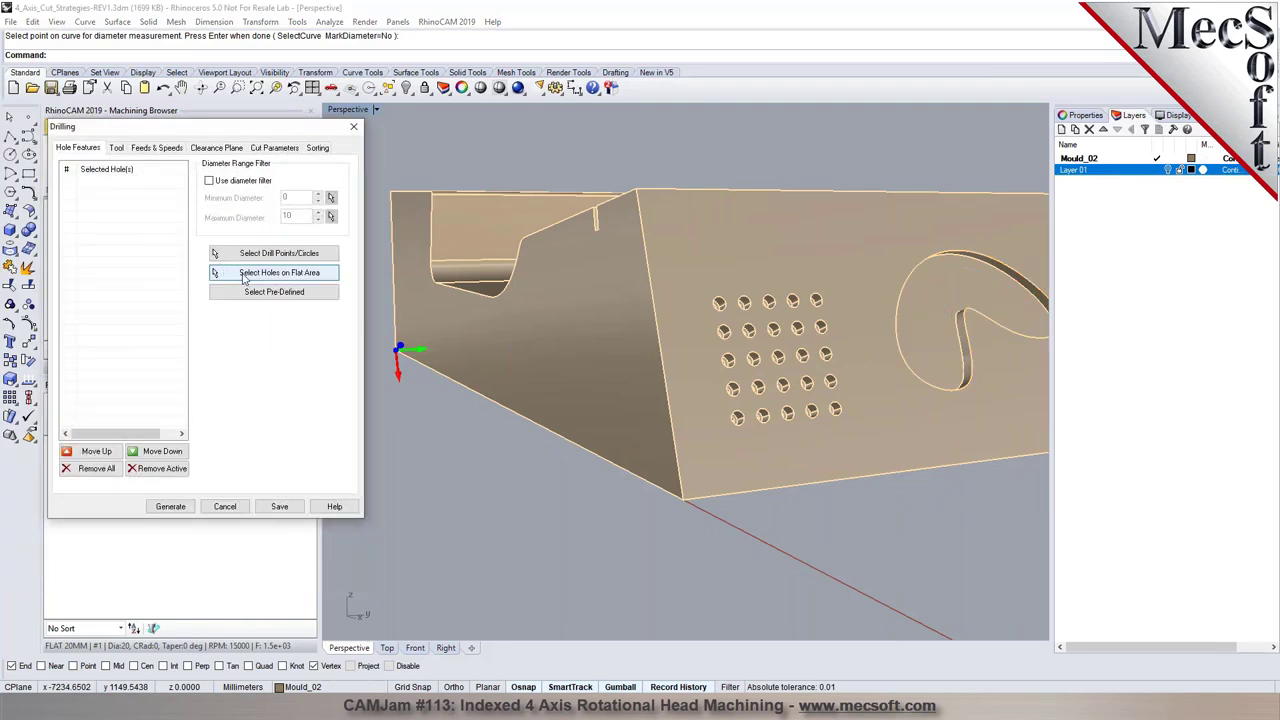
left_click(245, 276)
key("Return")
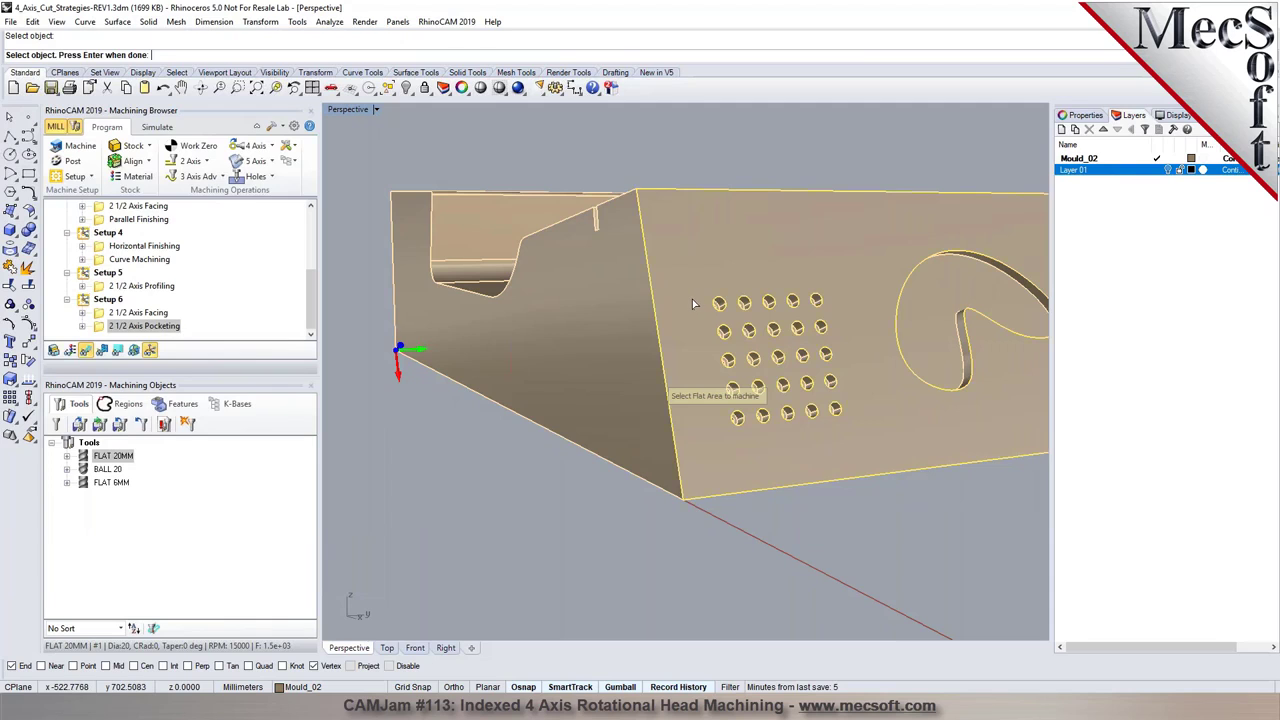
- Assign the FLAT 6MM tool to the drilling operation and set the drill depth to 10 by picking points along a hole's wall
left_click(115, 149)
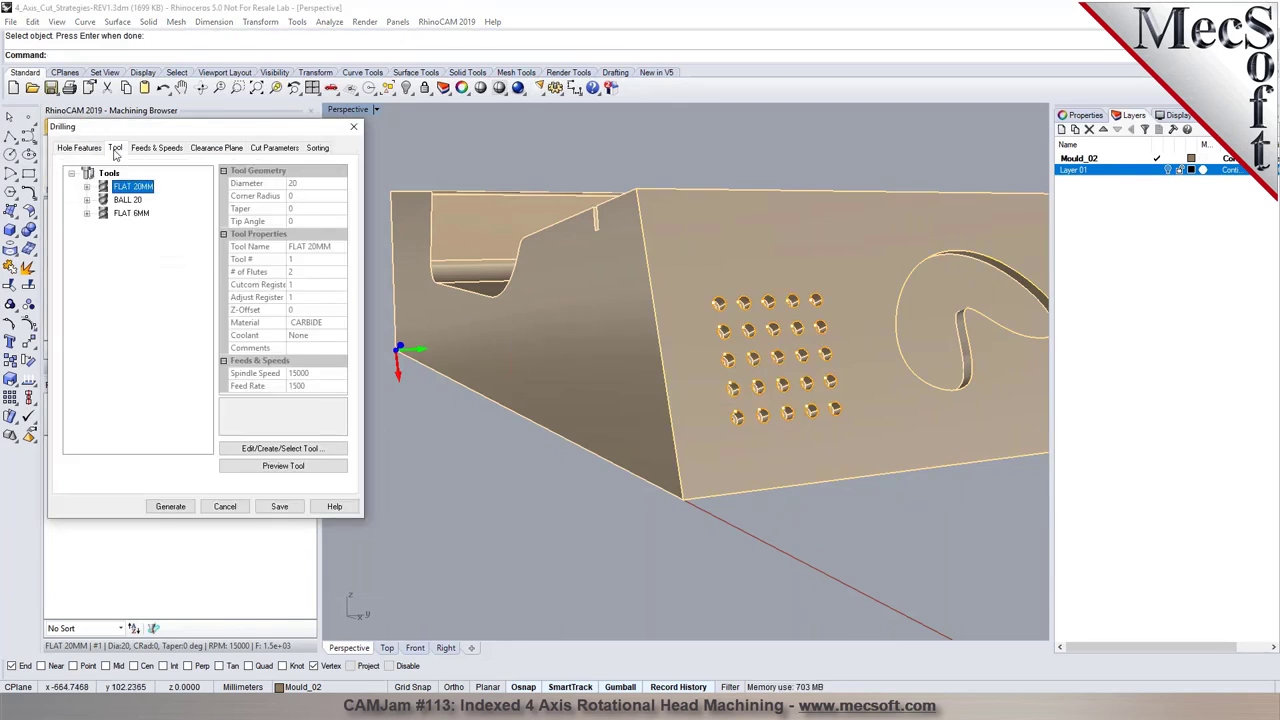
left_click(123, 214)
scroll(798, 355, "up", 5)
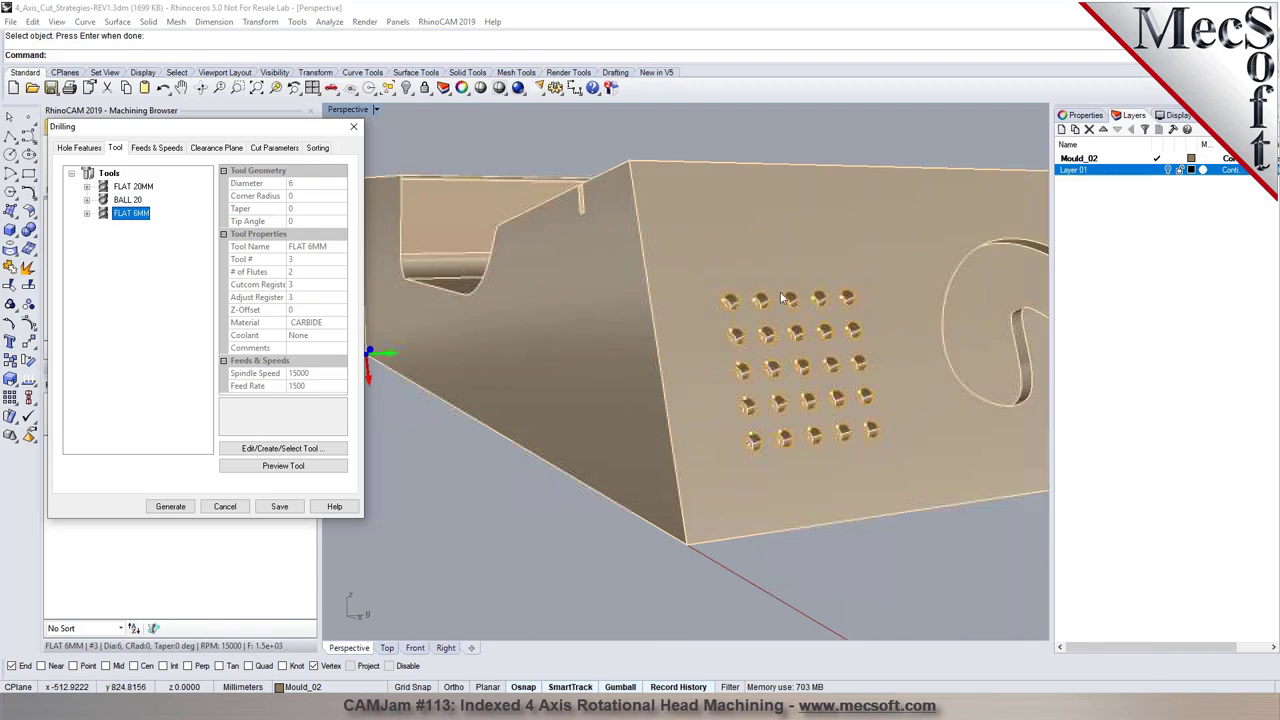
scroll(727, 305, "up", 6)
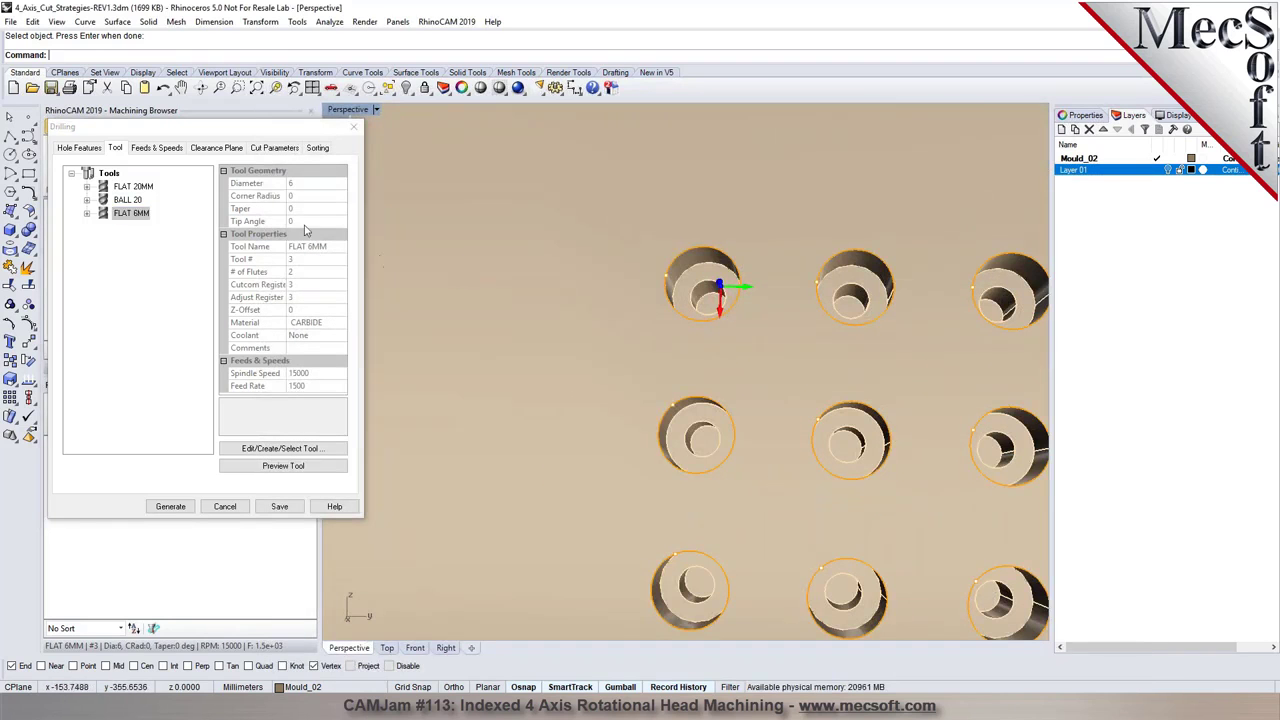
left_click(275, 148)
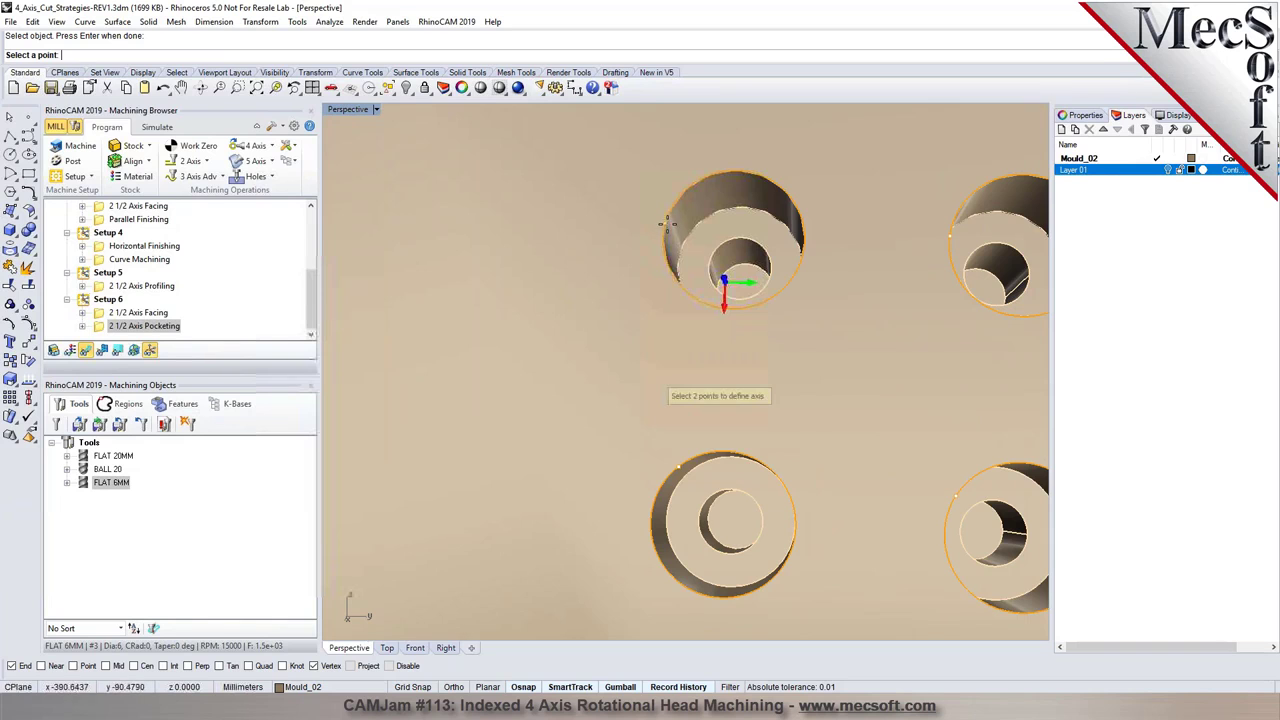
right_click_drag(735, 285, 900, 330)
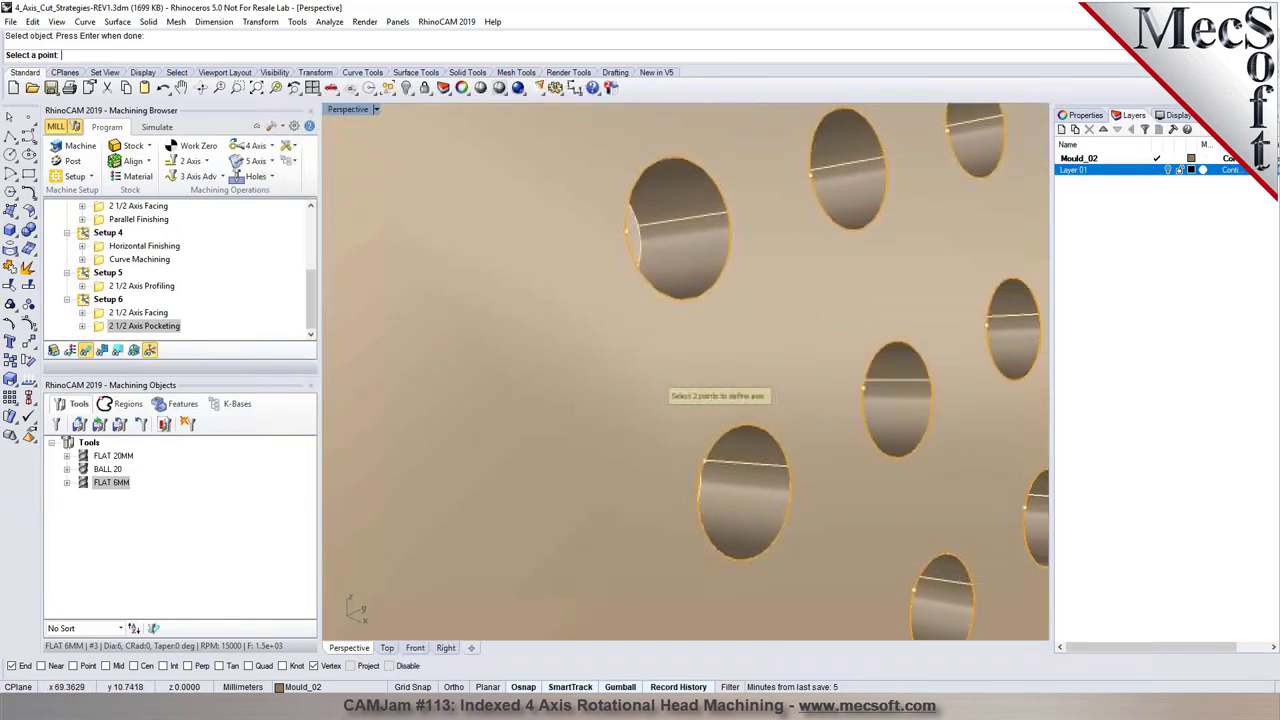
right_click_drag(737, 214, 686, 143)
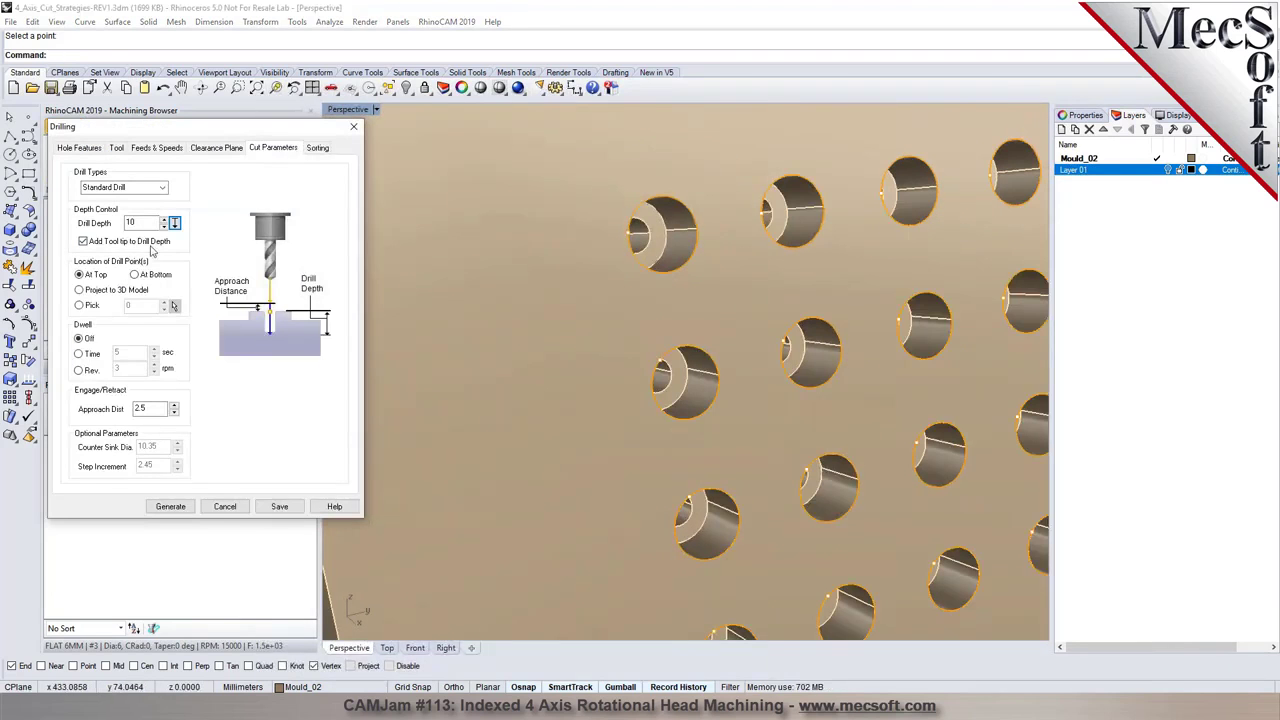
- Apply a Directional Sort with secondary direction High to Low to the holes and generate the drilling toolpath
left_click(320, 148)
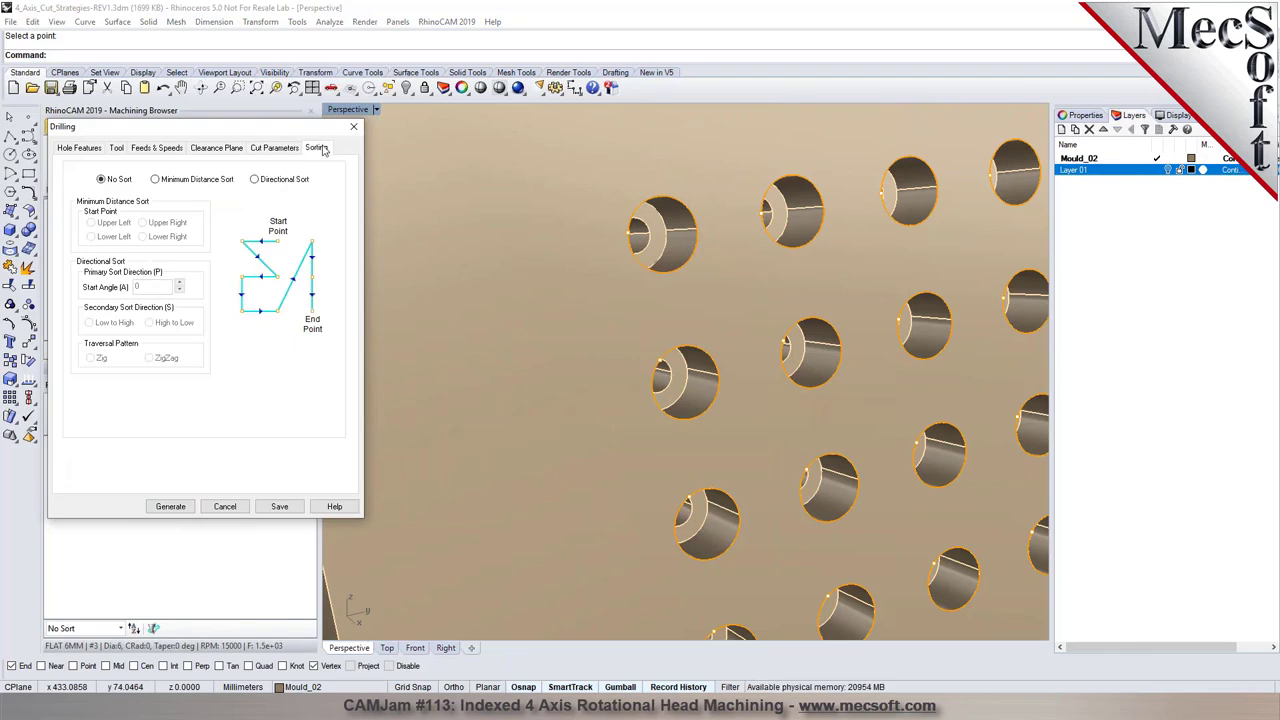
left_click(254, 180)
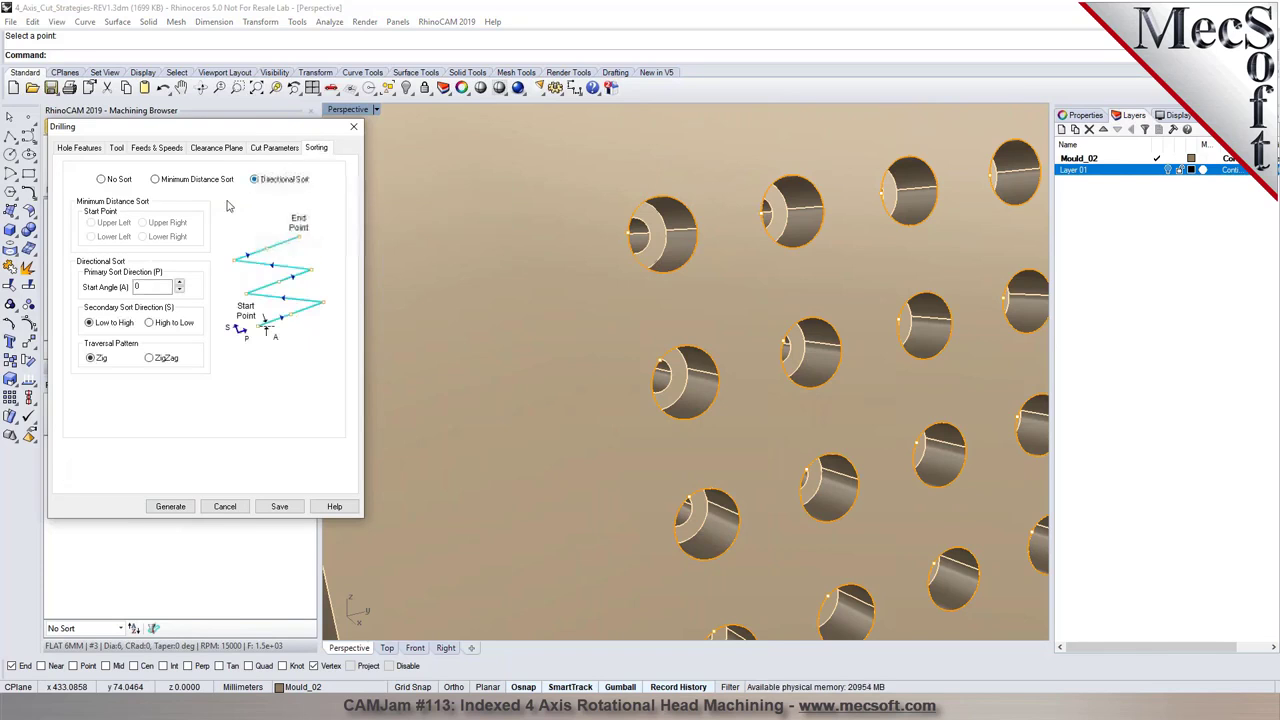
left_click(150, 322)
left_click(172, 507)
- Set the hole sorting traversal pattern to ZigZag and regenerate the drilling toolpath in Setup 6
scroll(544, 292, "down", 5)
right_click_drag(550, 288, 470, 282)
double_click(110, 328)
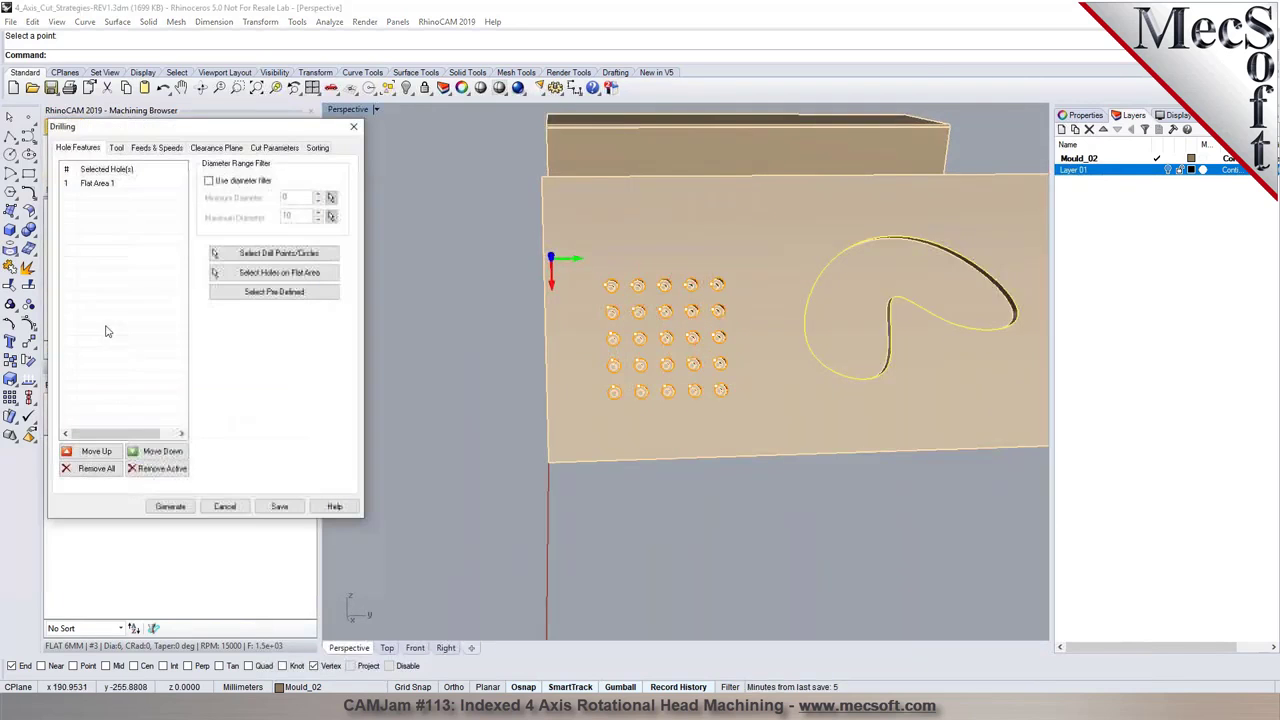
left_click(316, 148)
left_click(166, 359)
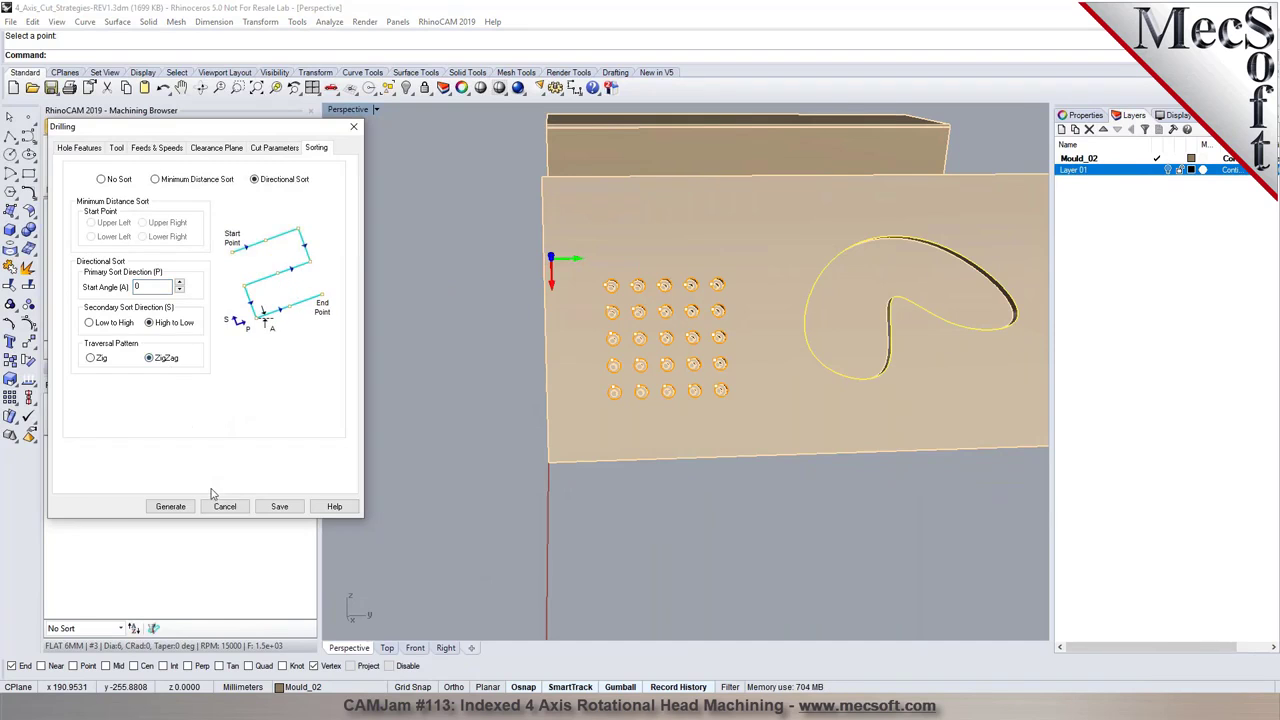
left_click(170, 506)
- Simulate the Standard Drill operation on the hole grid of the sloped end face
right_click_drag(517, 396, 630, 404)
left_click(157, 126)
left_click(161, 162)
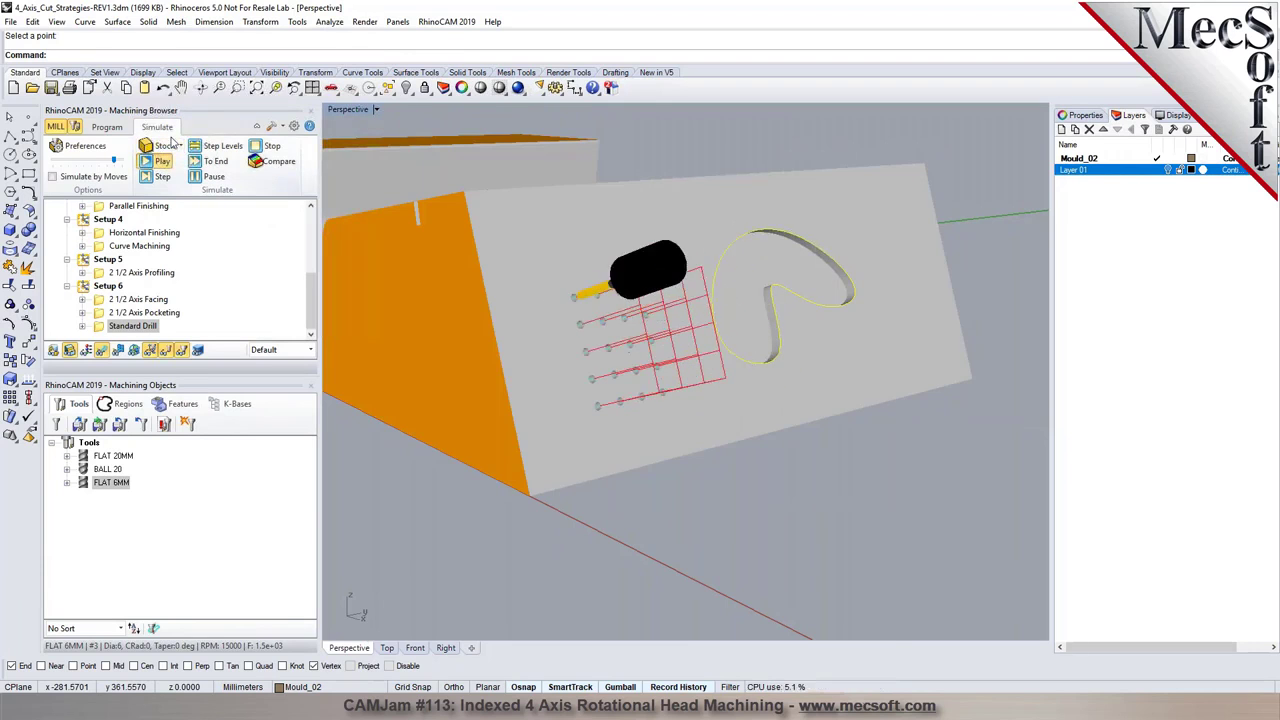
right_click_drag(547, 445, 660, 438)
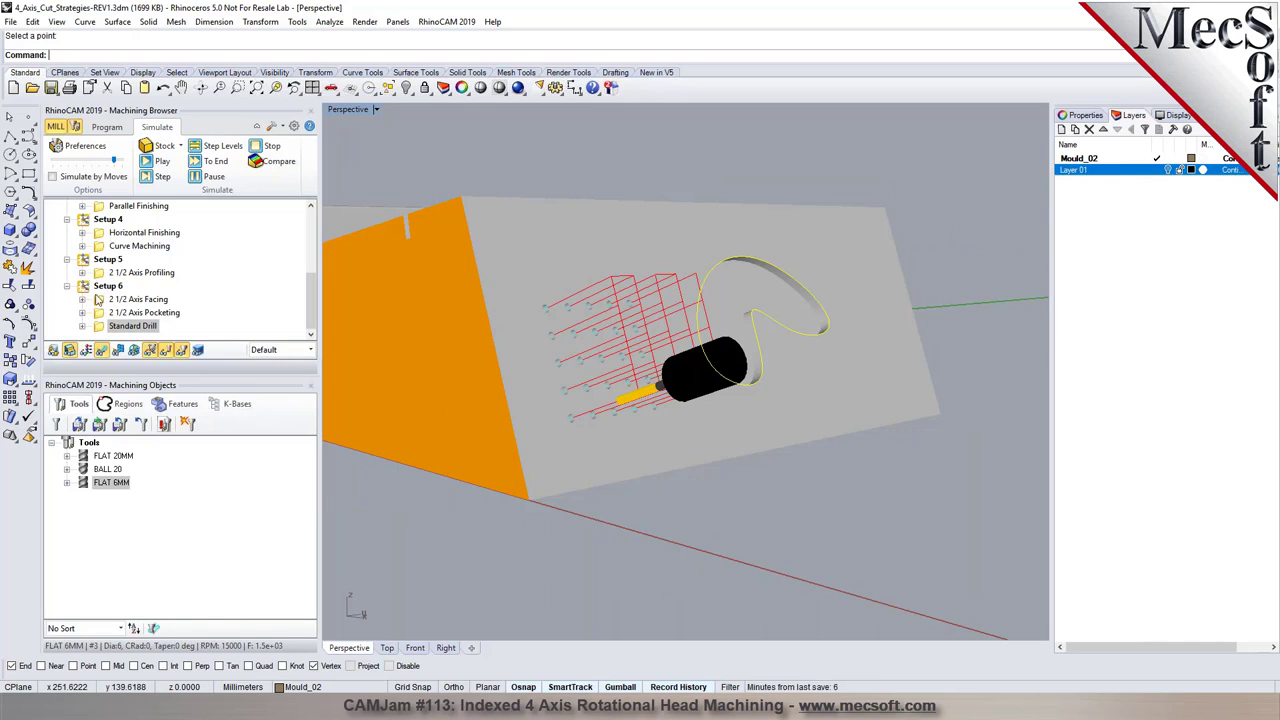
- Hide the toolpath display and examine the simulated stock of the whole part and the list of setups
left_click(101, 351)
right_click_drag(690, 400, 707, 284)
scroll(707, 288, "down", 2)
scroll(839, 300, "down", 2)
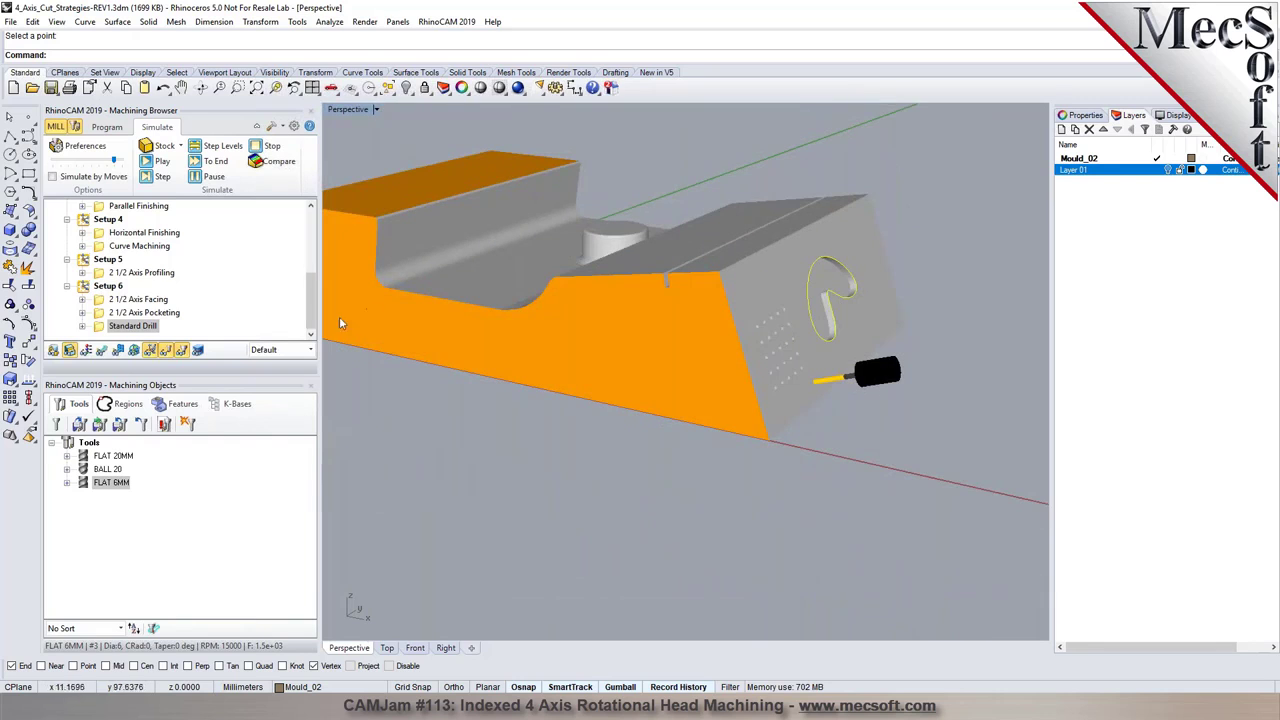
scroll(265, 267, "up", 3)
scroll(240, 260, "up", 1)
scroll(212, 255, "down", 1)
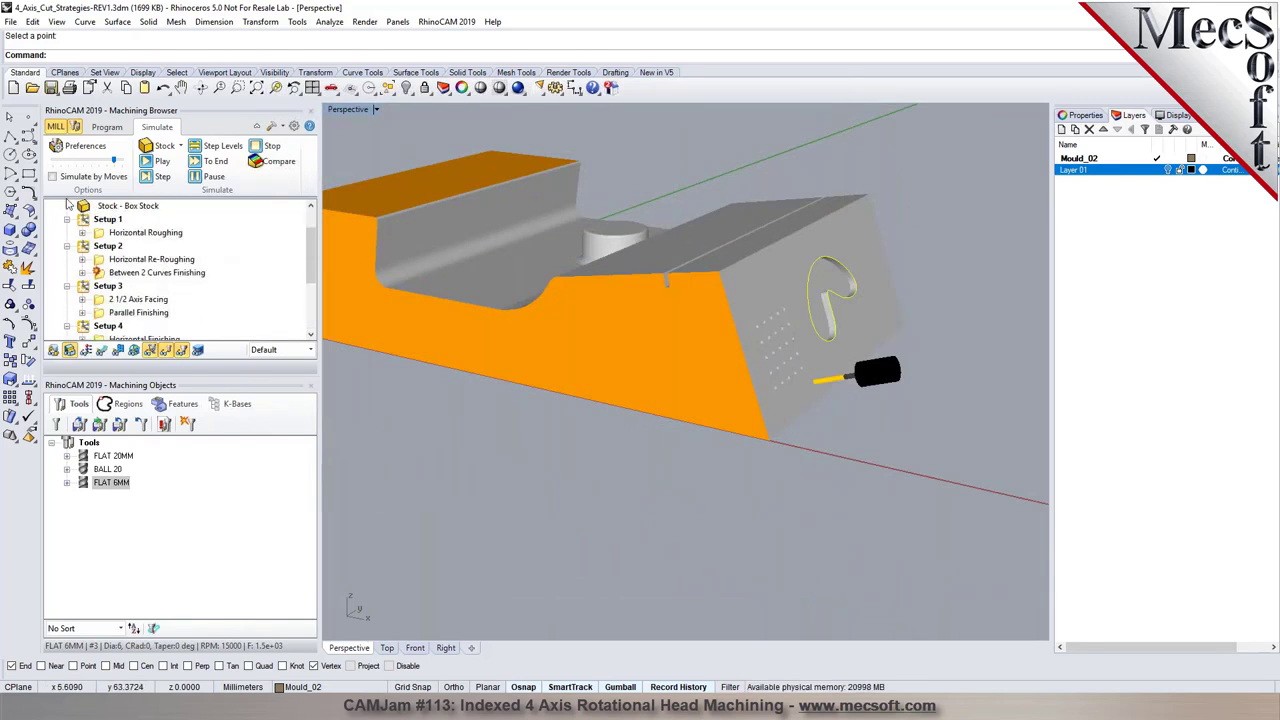
scroll(207, 258, "up", 1)
- Save the model and post-process the whole machining job with Syntec6-MM as 4_Axis_Cut_Strategies-REV1.nc, accepting the machine axes limitation
left_click(107, 127)
key("ctrl+s")
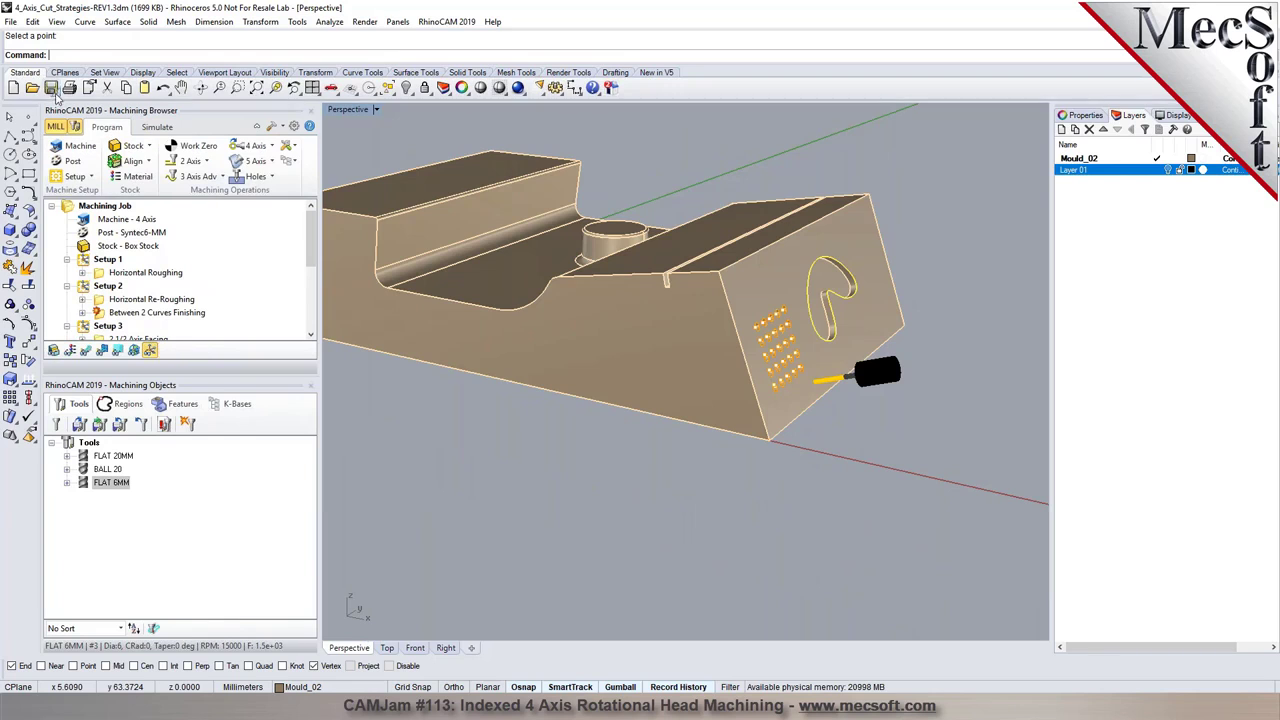
left_click(95, 207)
right_click(94, 208)
left_click(110, 245)
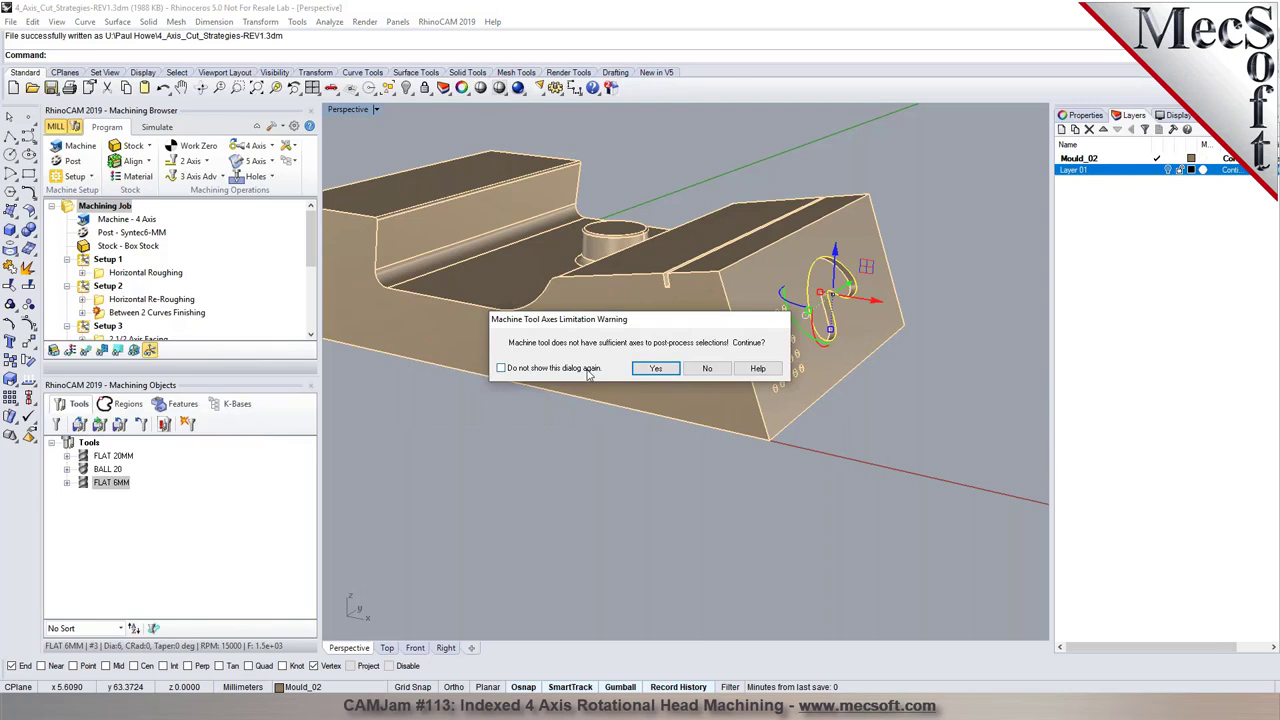
left_click(655, 369)
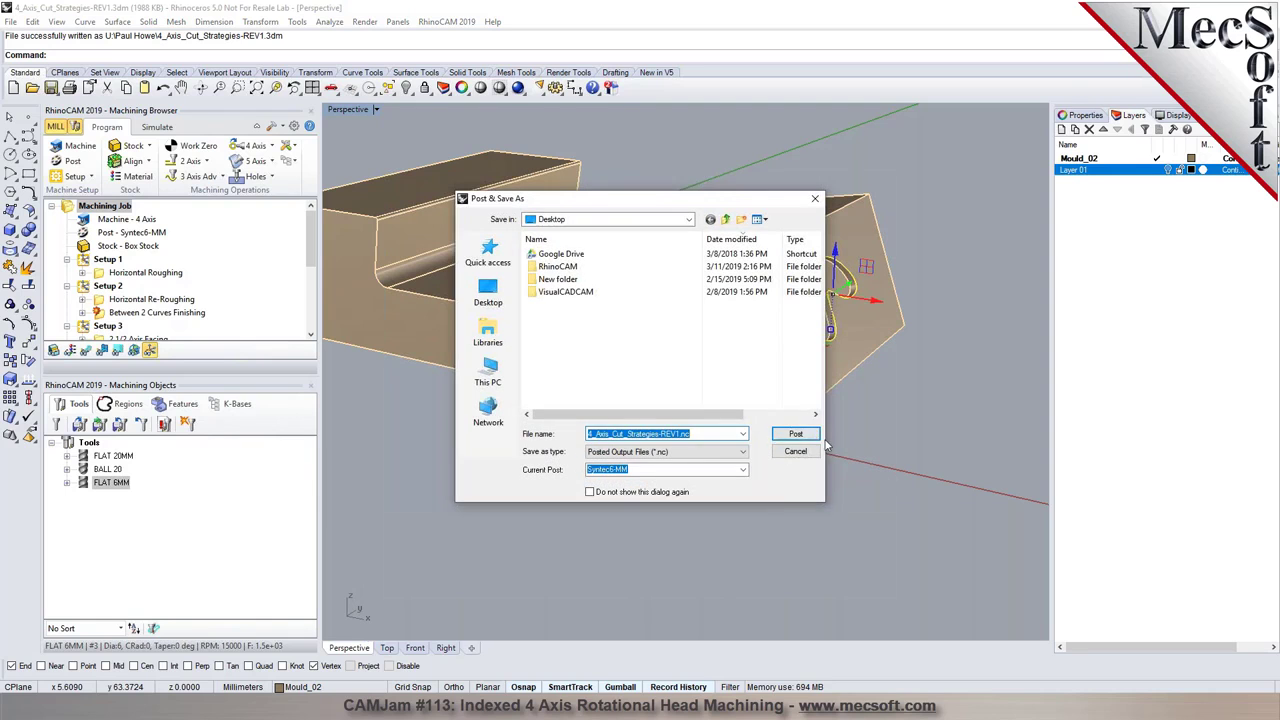
left_click(798, 436)
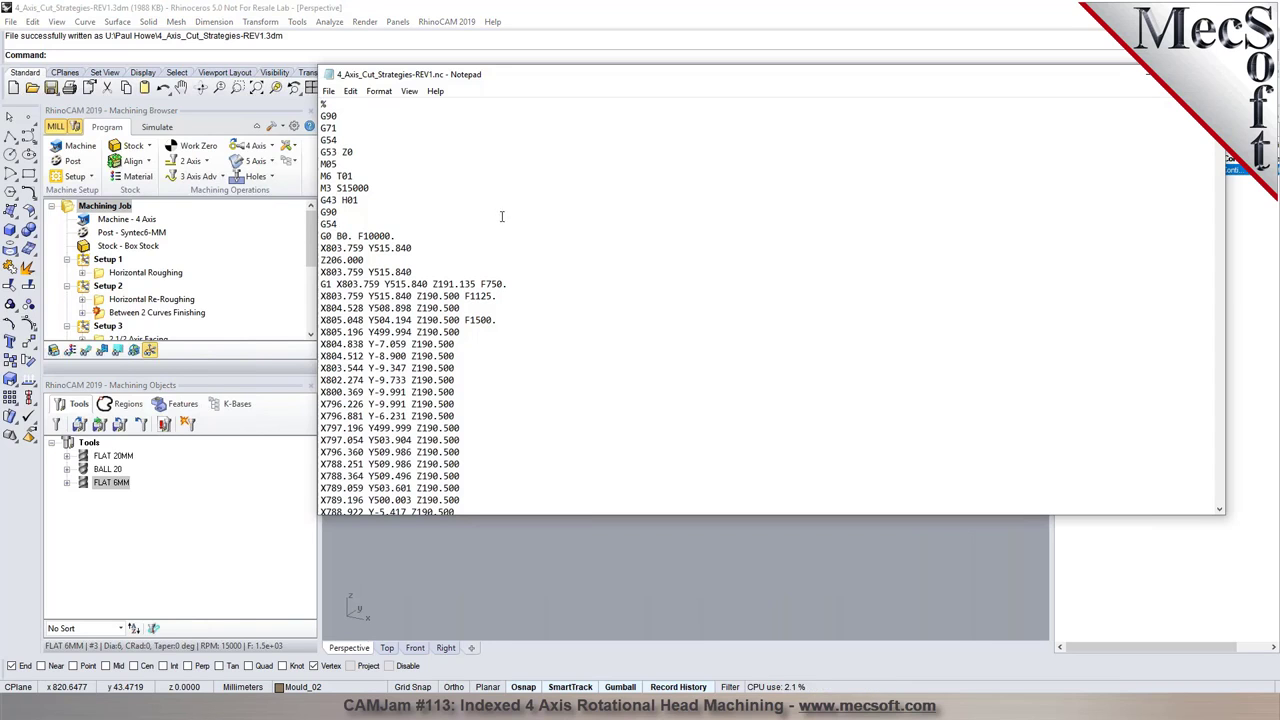
- Search the posted G-code for each B-axis rotation command, from the start through to the program's end
key("ctrl+f")
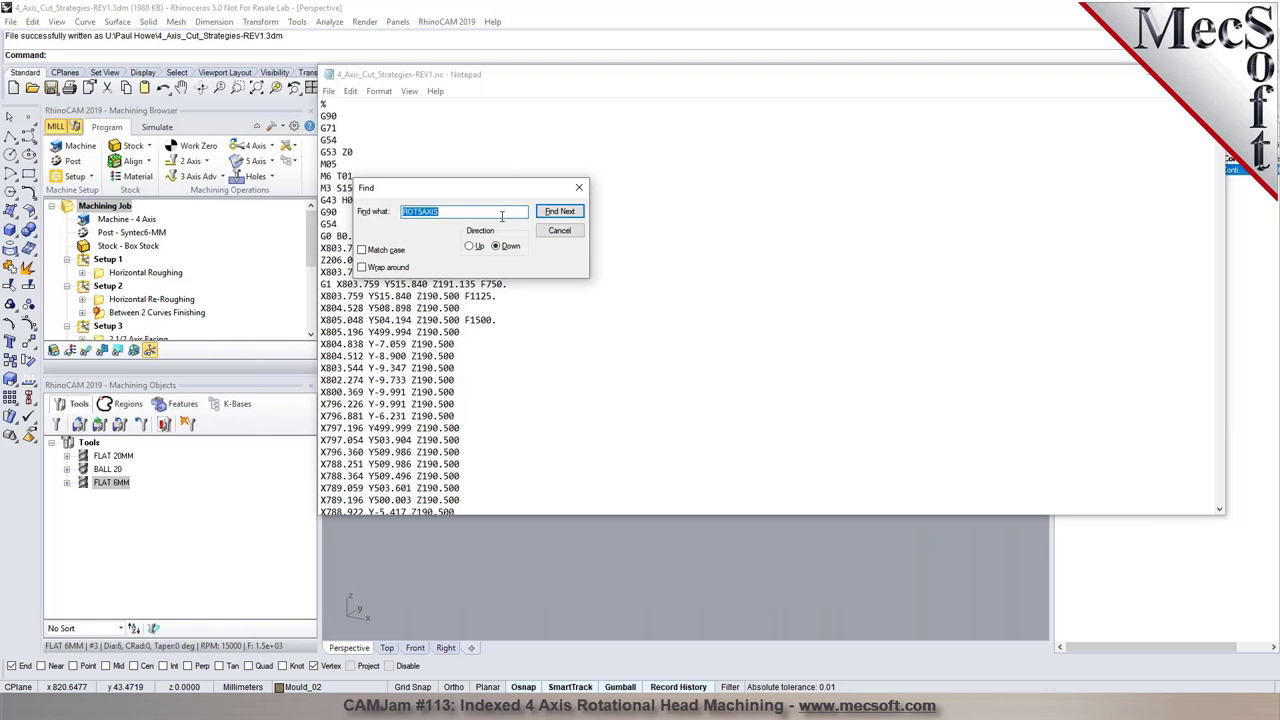
key("Return")
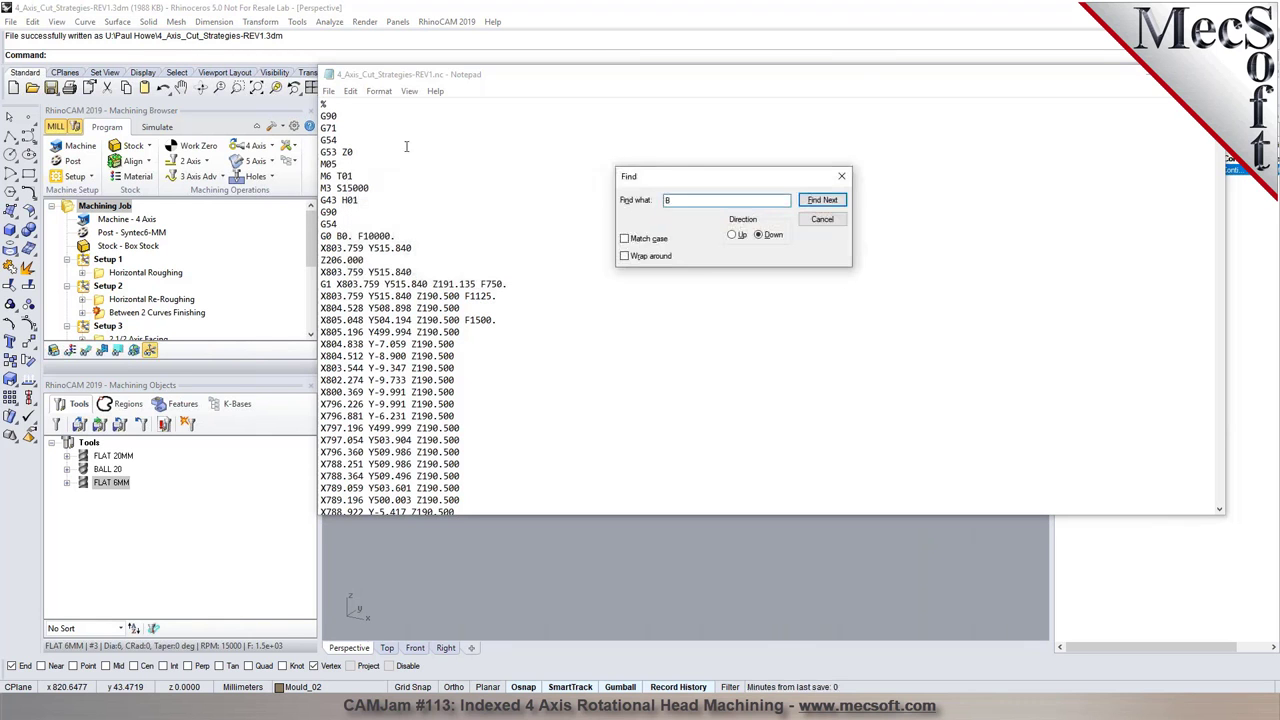
left_click(360, 176)
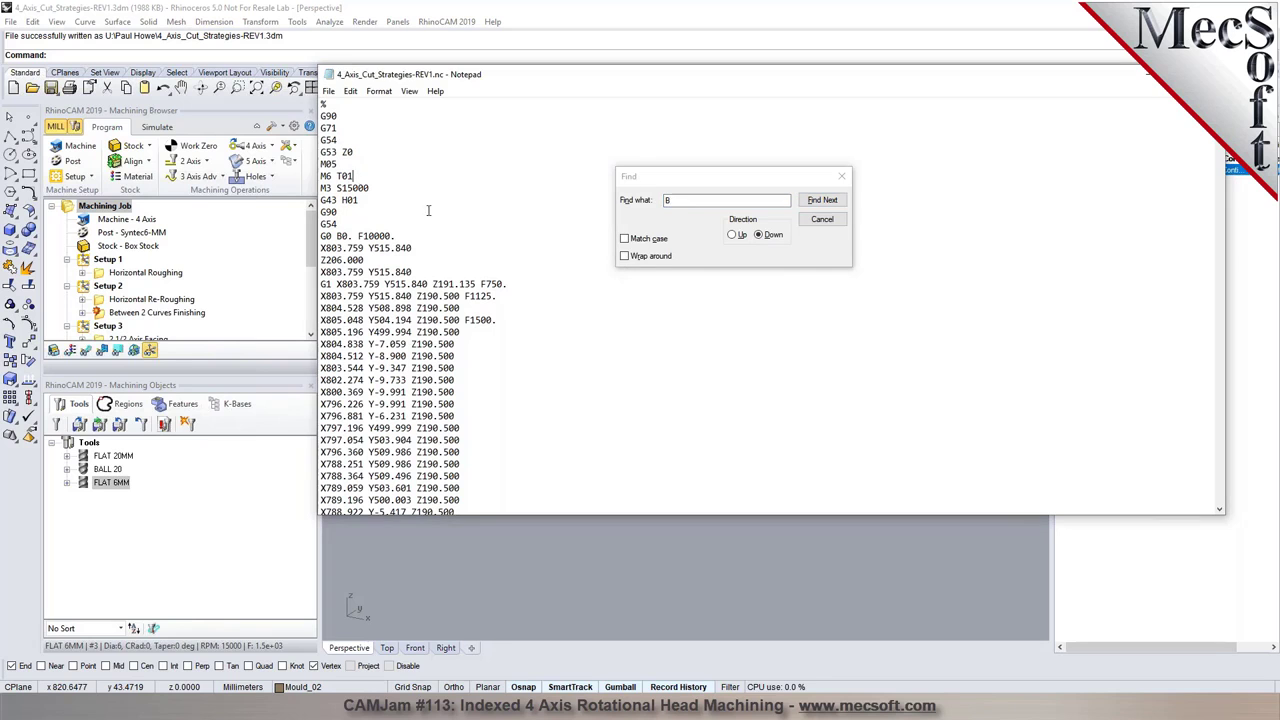
left_click(832, 202)
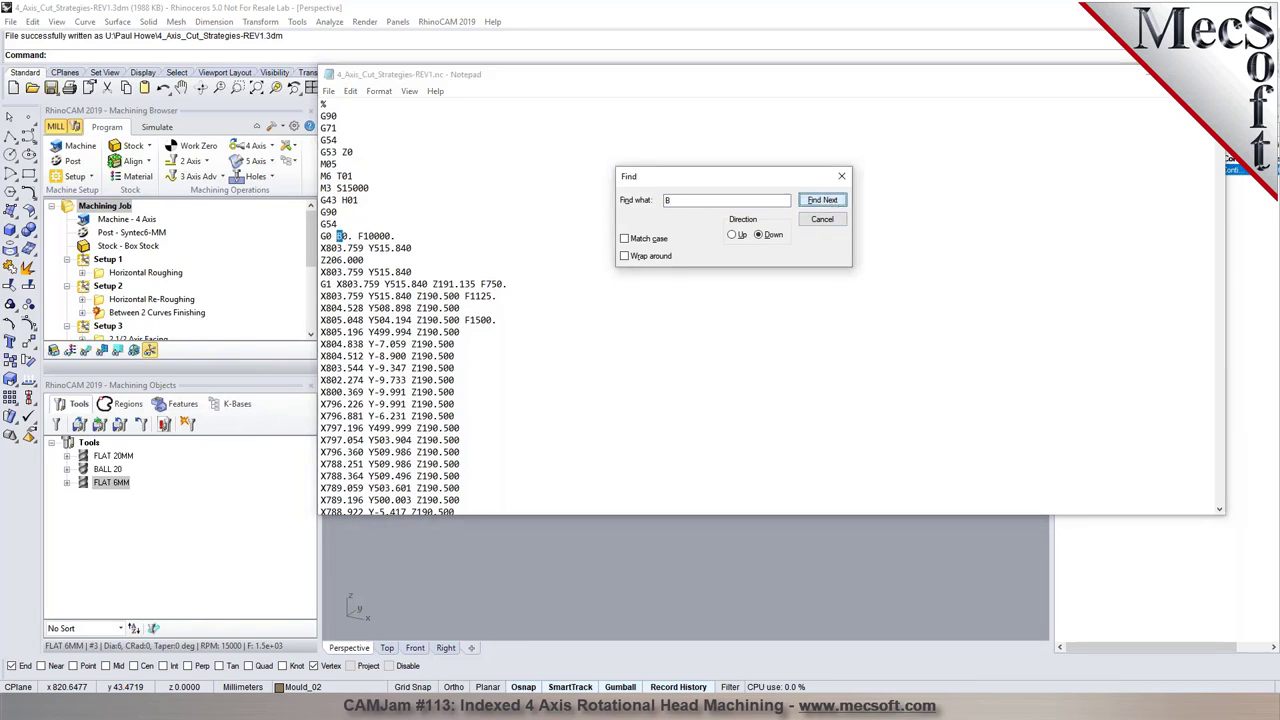
left_click(822, 200)
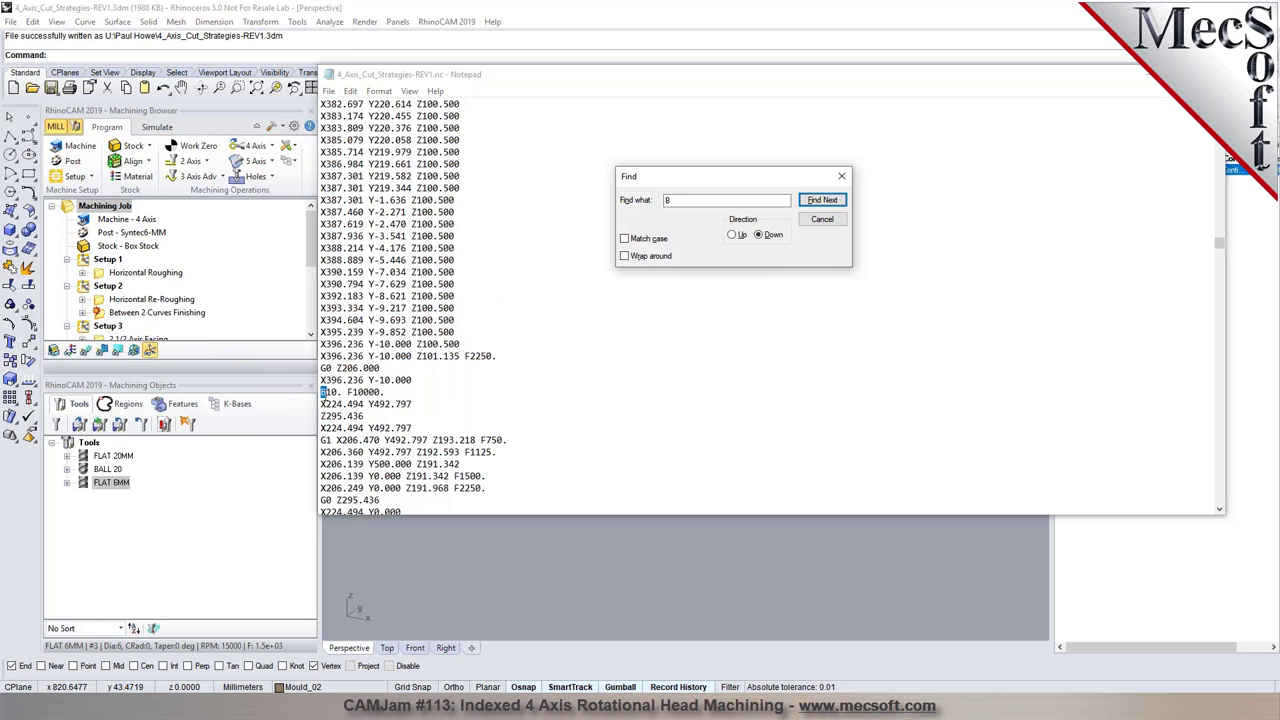
left_click(822, 200)
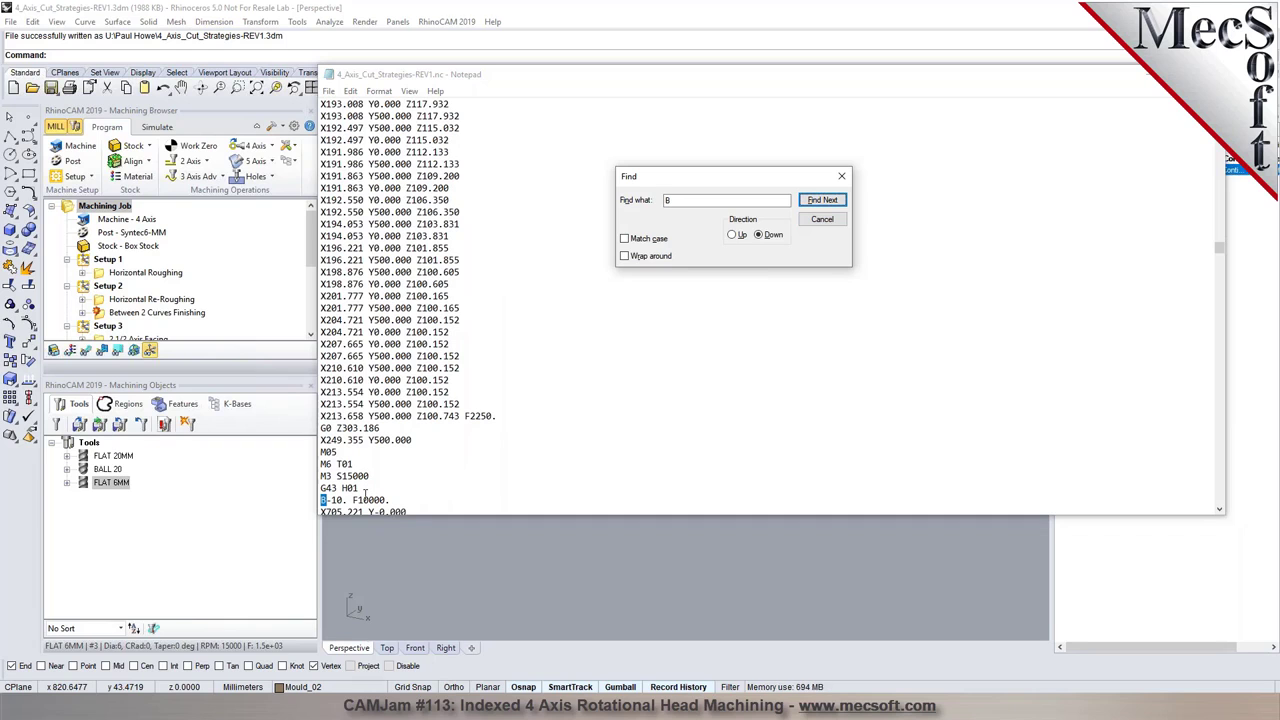
scroll(491, 415, "down", 2)
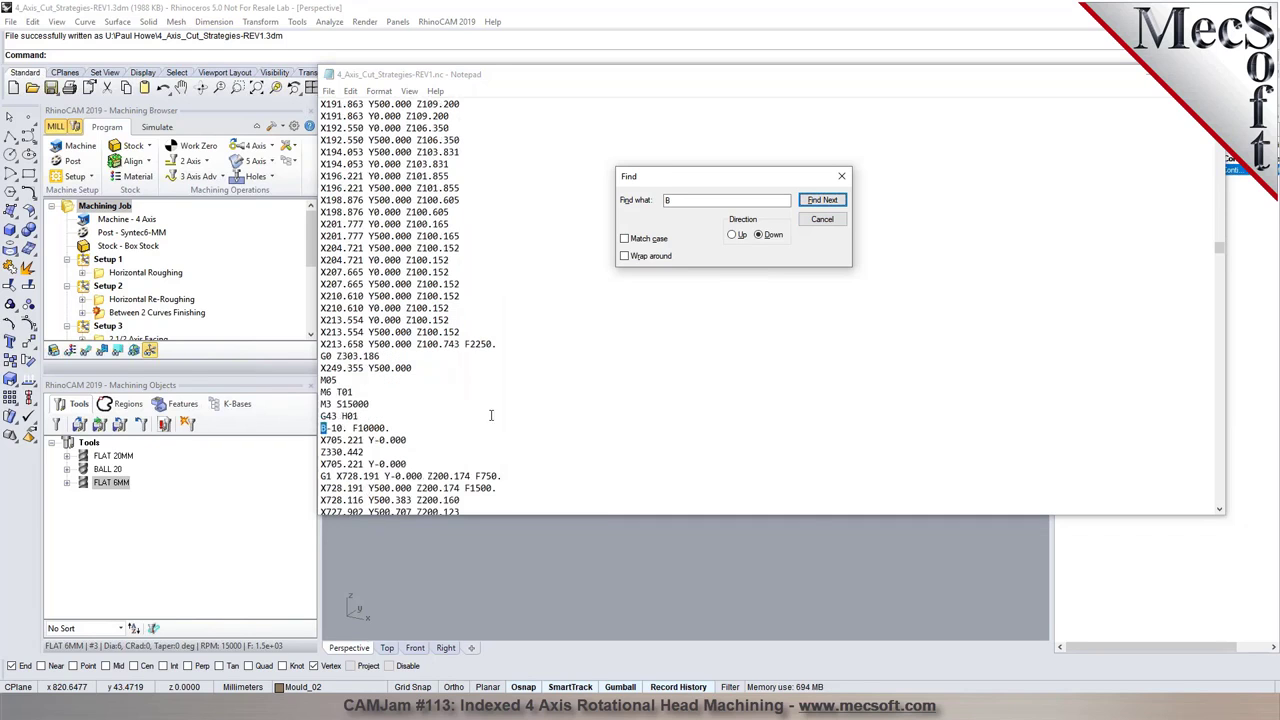
left_click(823, 200)
left_click(822, 200)
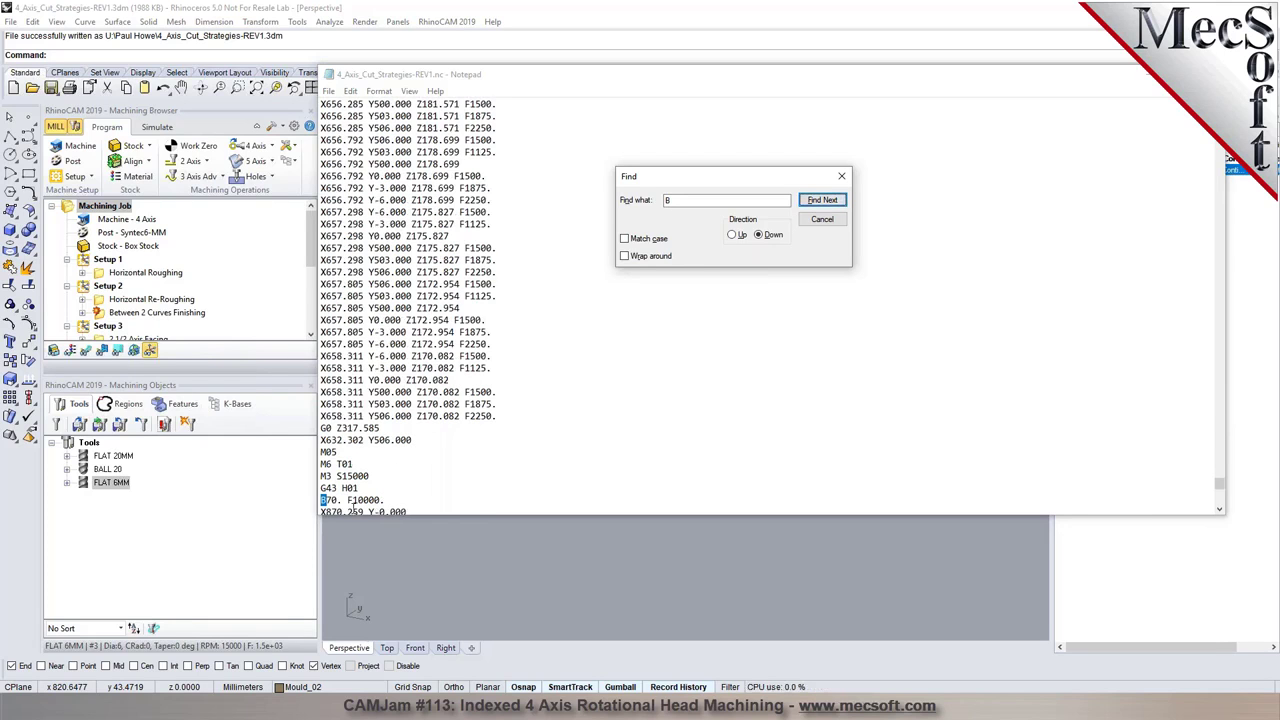
scroll(354, 506, "down", 1)
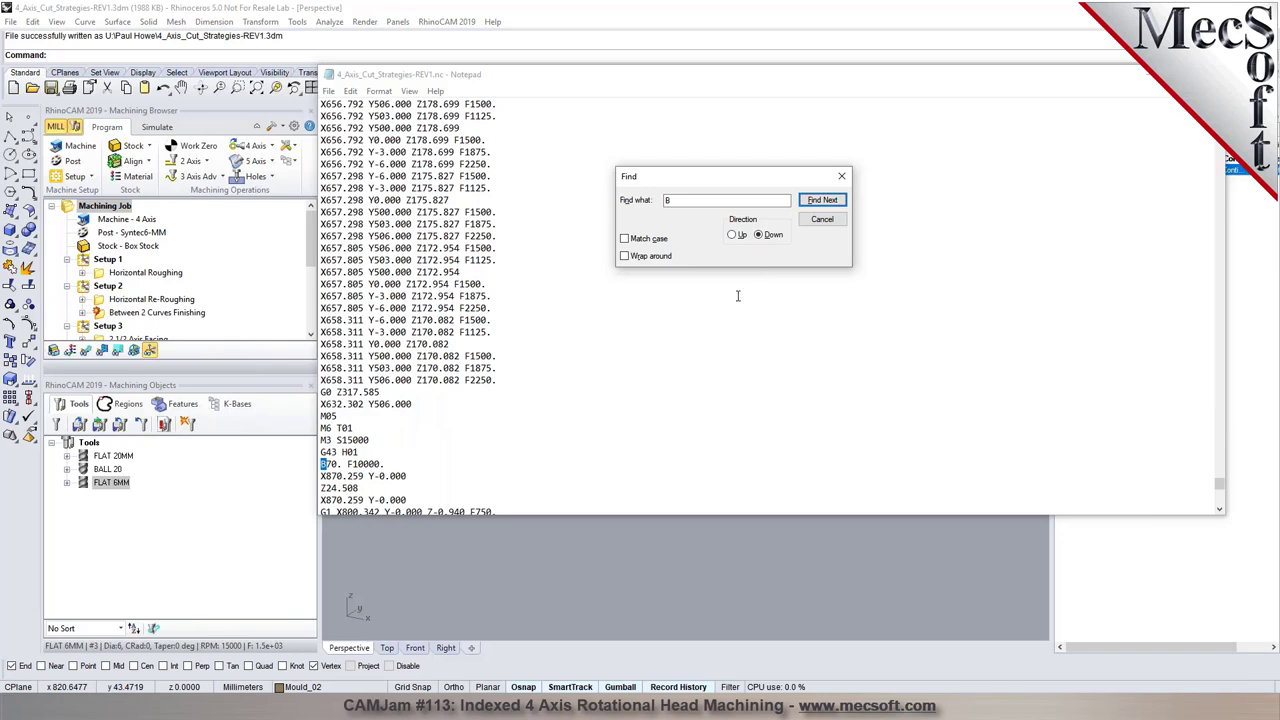
left_click(828, 204)
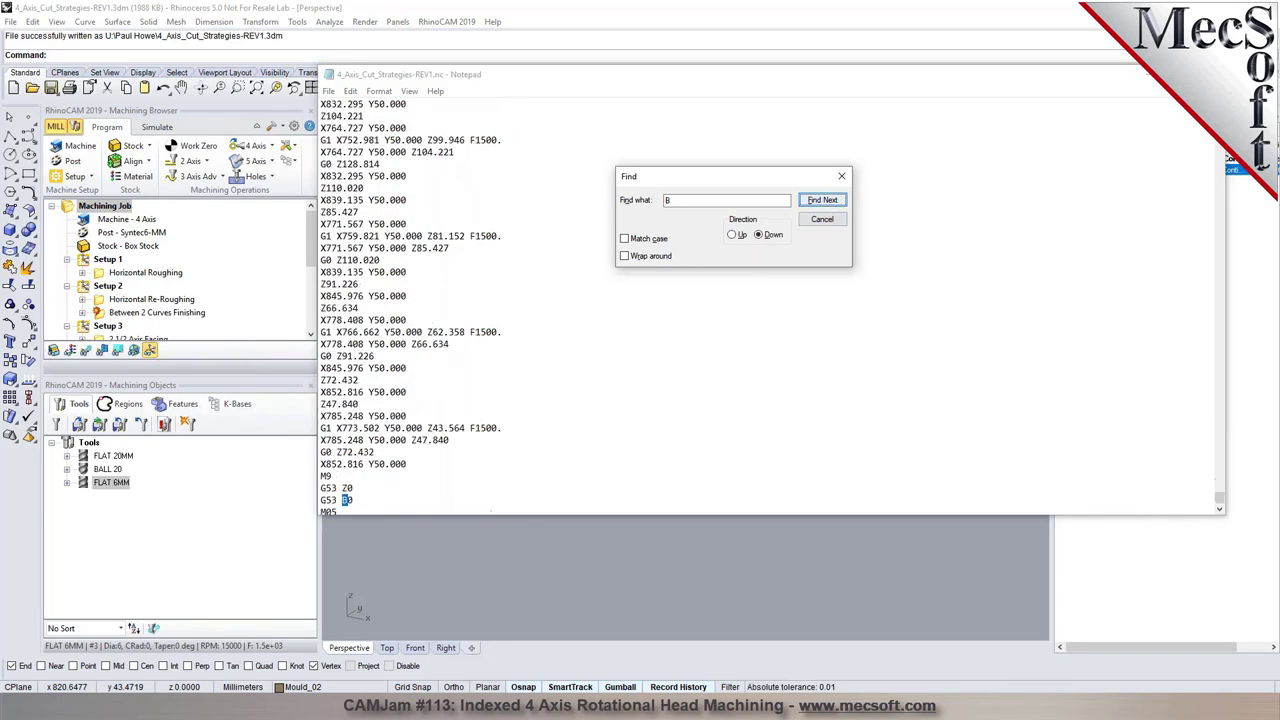
left_click(822, 219)
scroll(1192, 509, "down", 2)
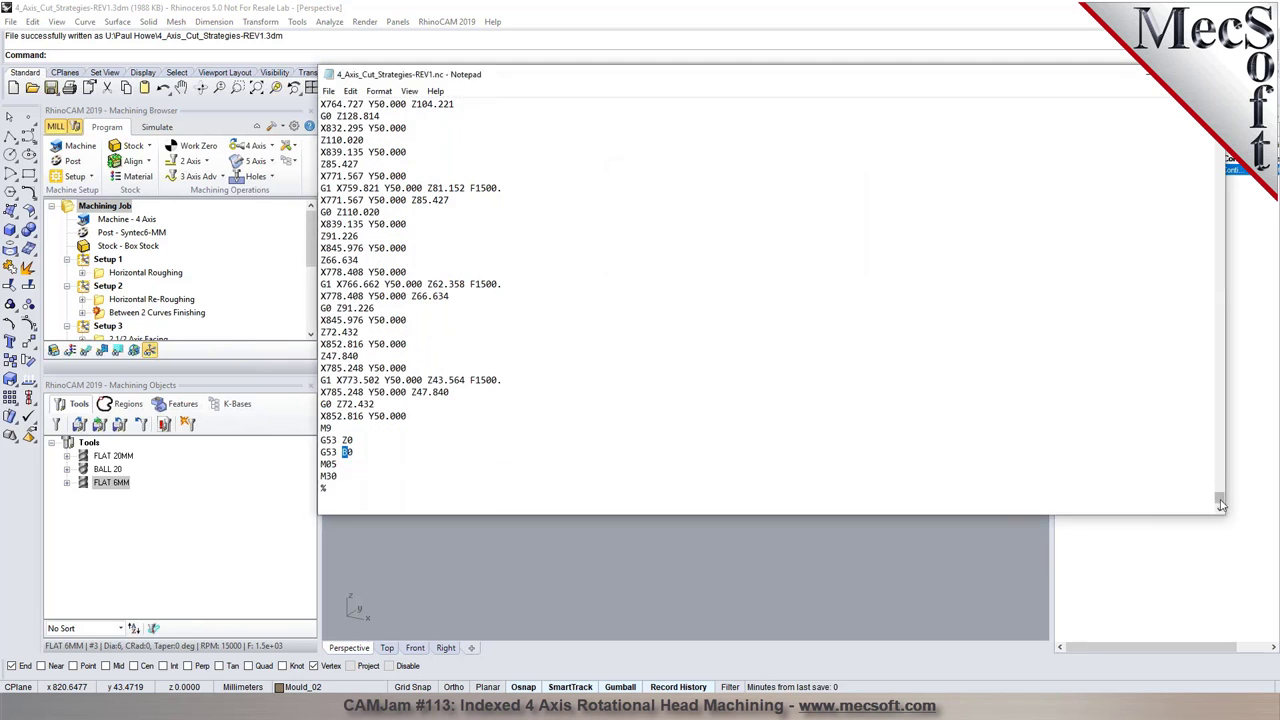
- Return to the start of the G-code and examine its opening lines and first toolpath coordinates
key("ctrl+Home")
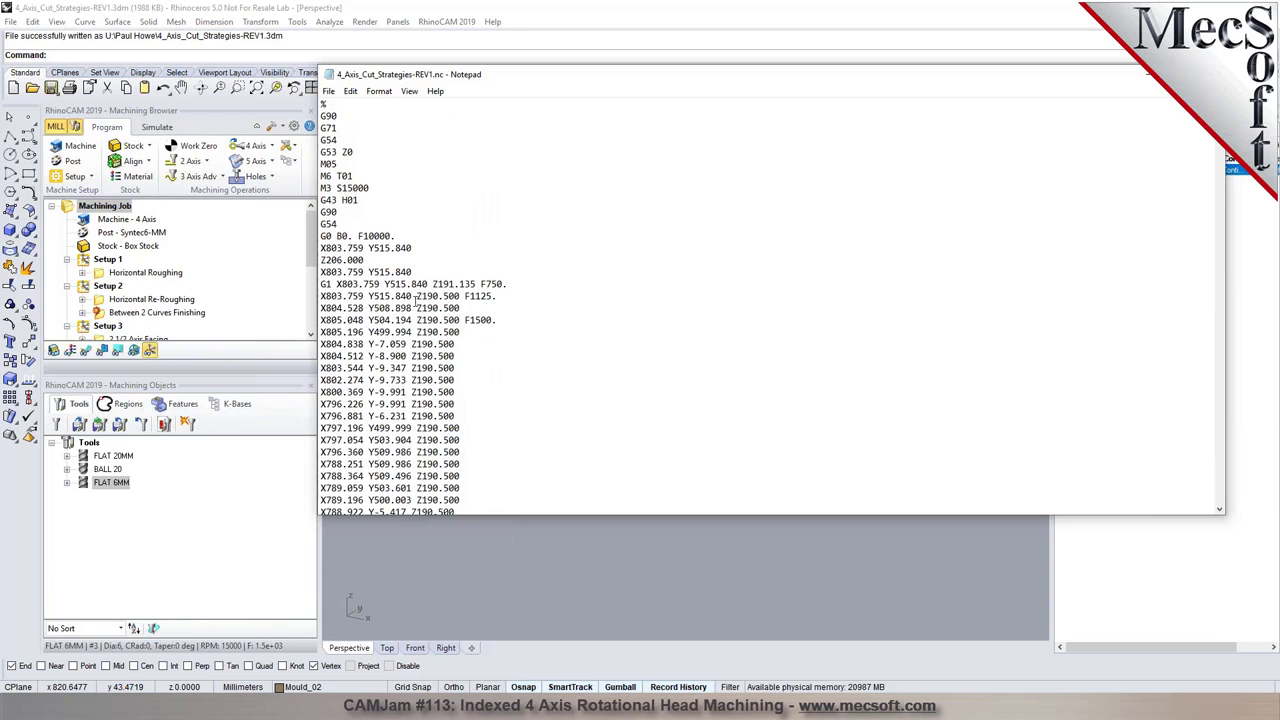
scroll(443, 296, "down", 11)
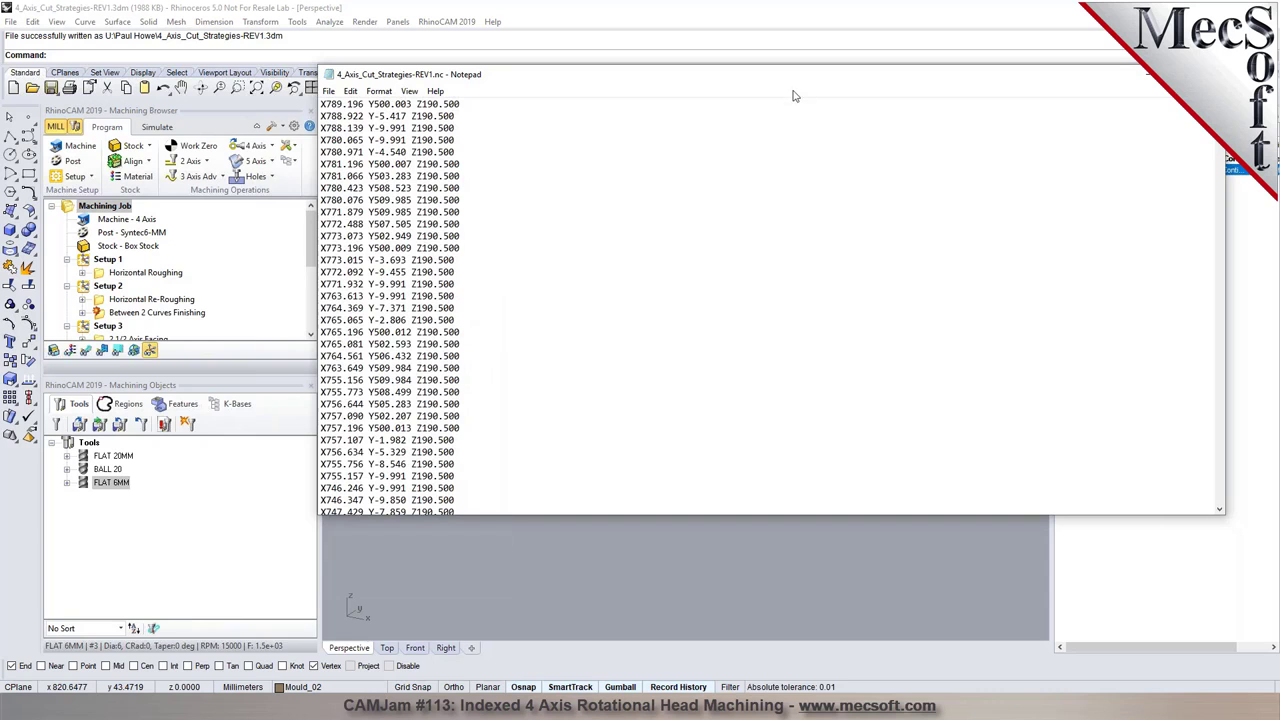
scroll(495, 211, "up", 10)
scroll(494, 211, "up", 1)
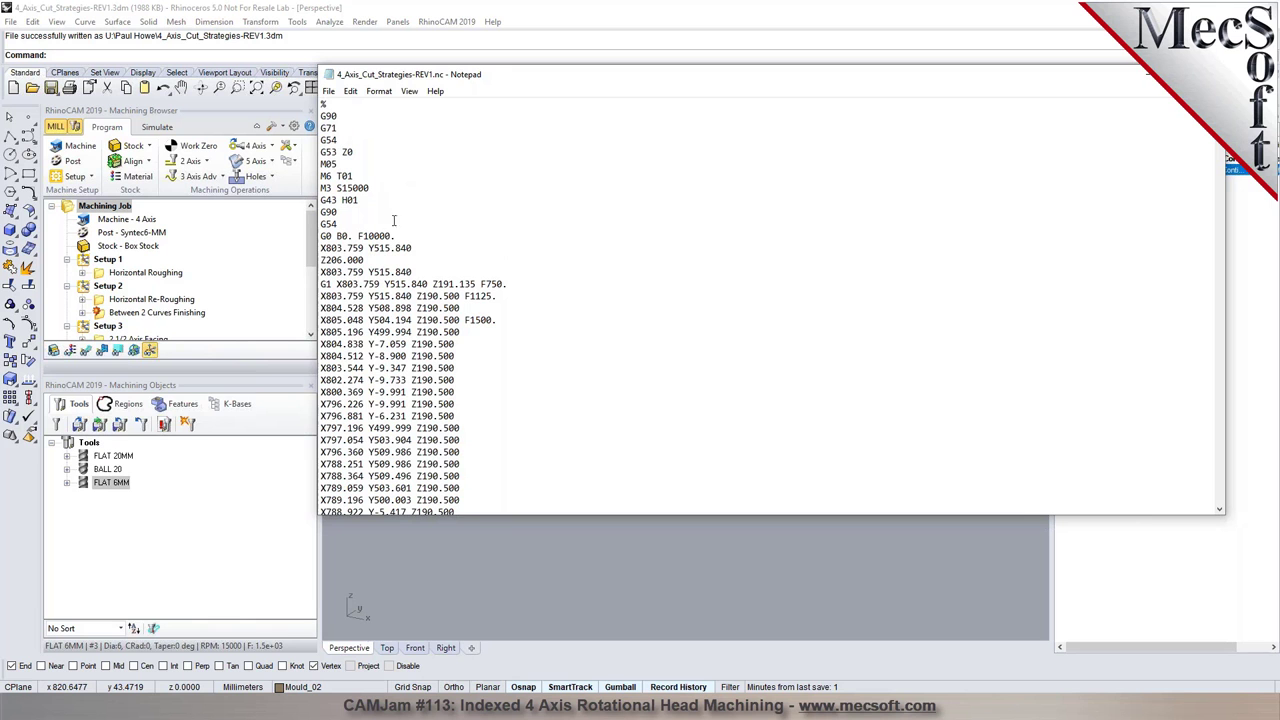
- Review the gage length for the rotary head in the machine tool setup without changing it
left_click(66, 148)
left_click(66, 148)
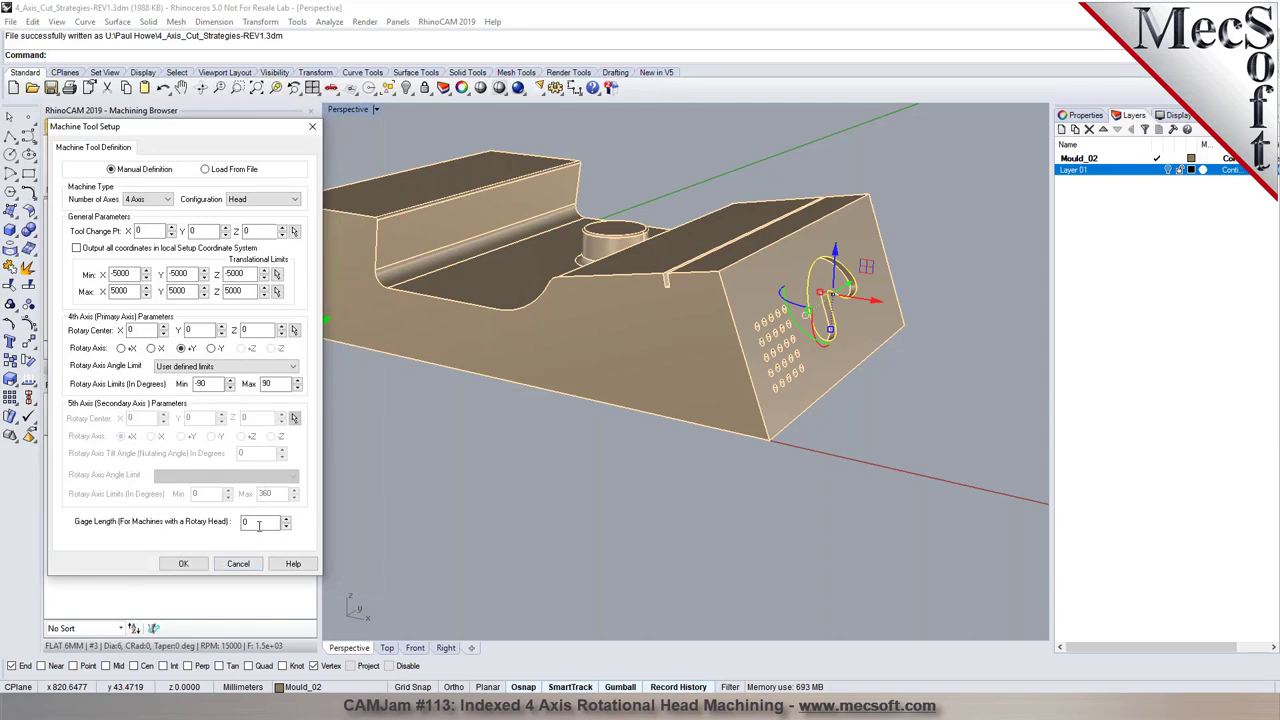
left_click(238, 563)
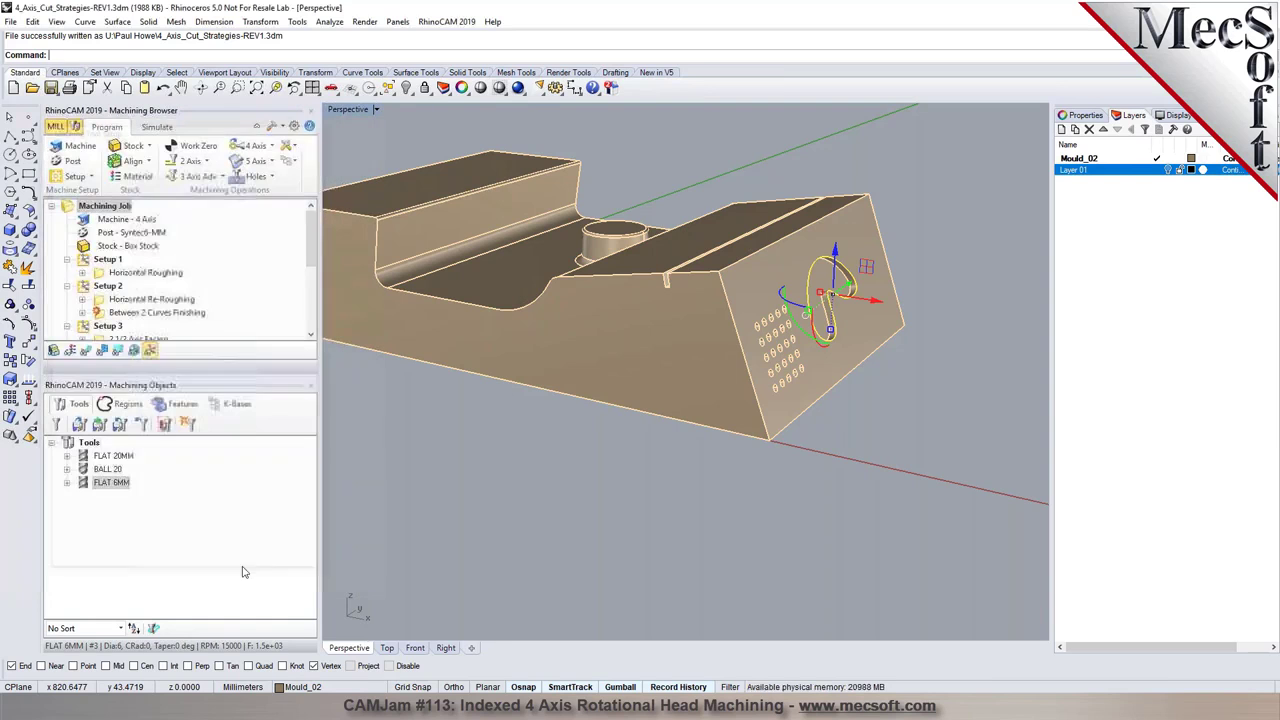
- Check the FLAT 20MM tool definition of the Horizontal Re-Roughing operation in Setup 2
left_click(125, 272)
left_click(130, 299)
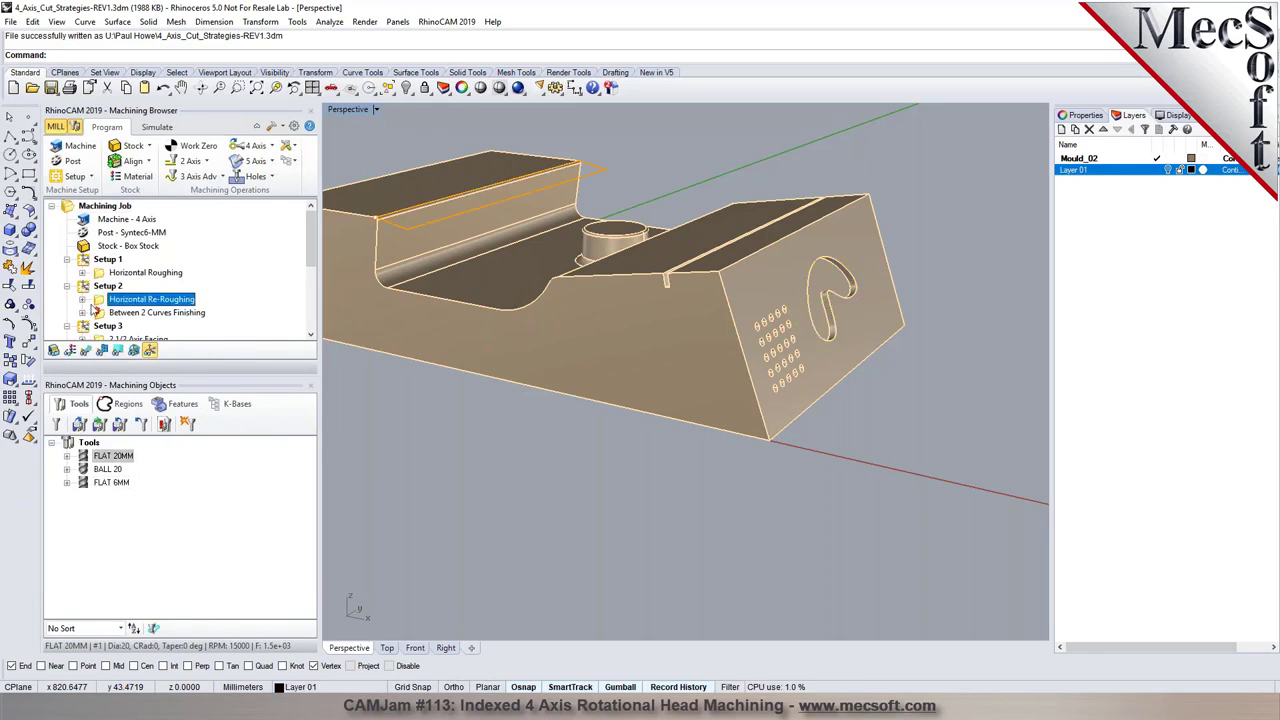
left_click(84, 300)
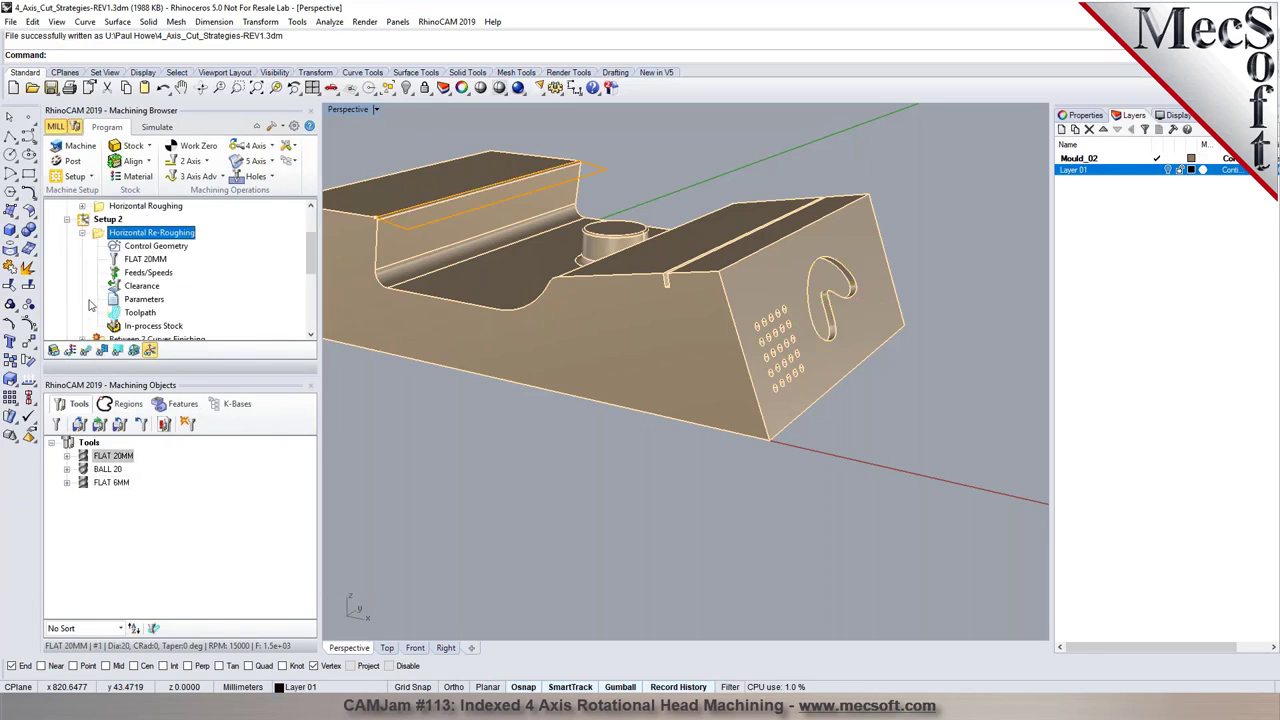
double_click(128, 259)
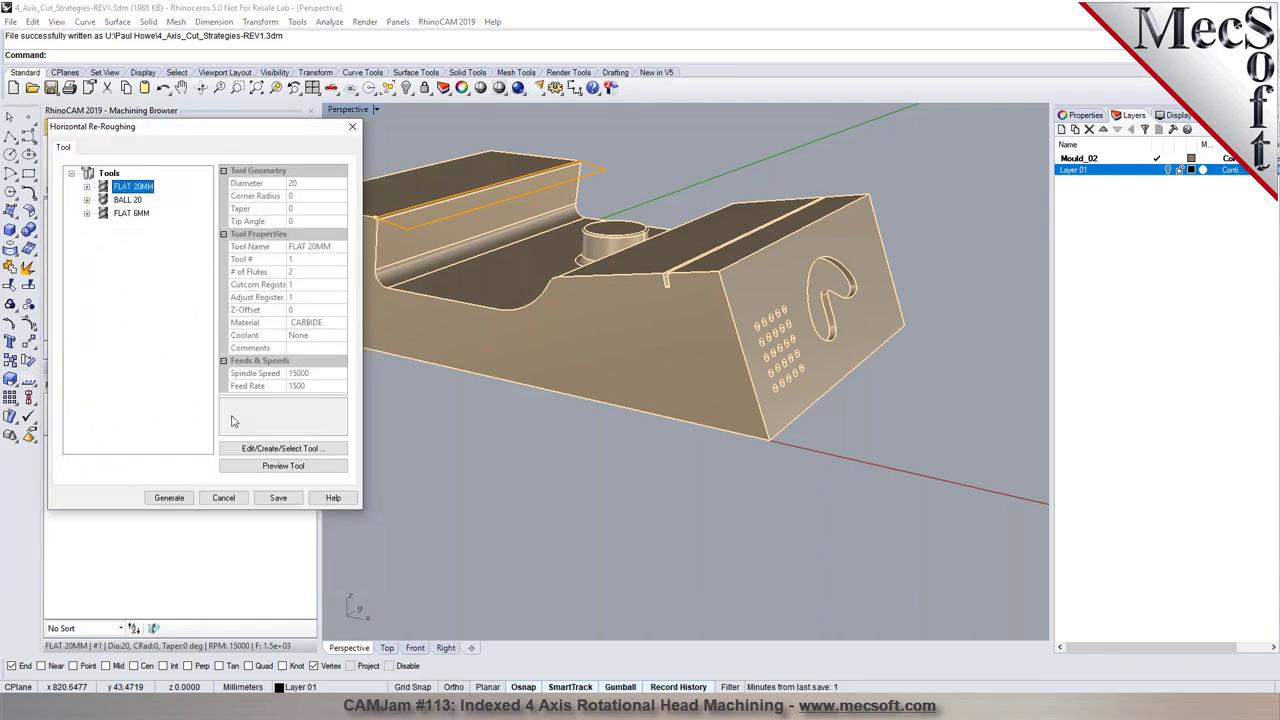
left_click(226, 499)
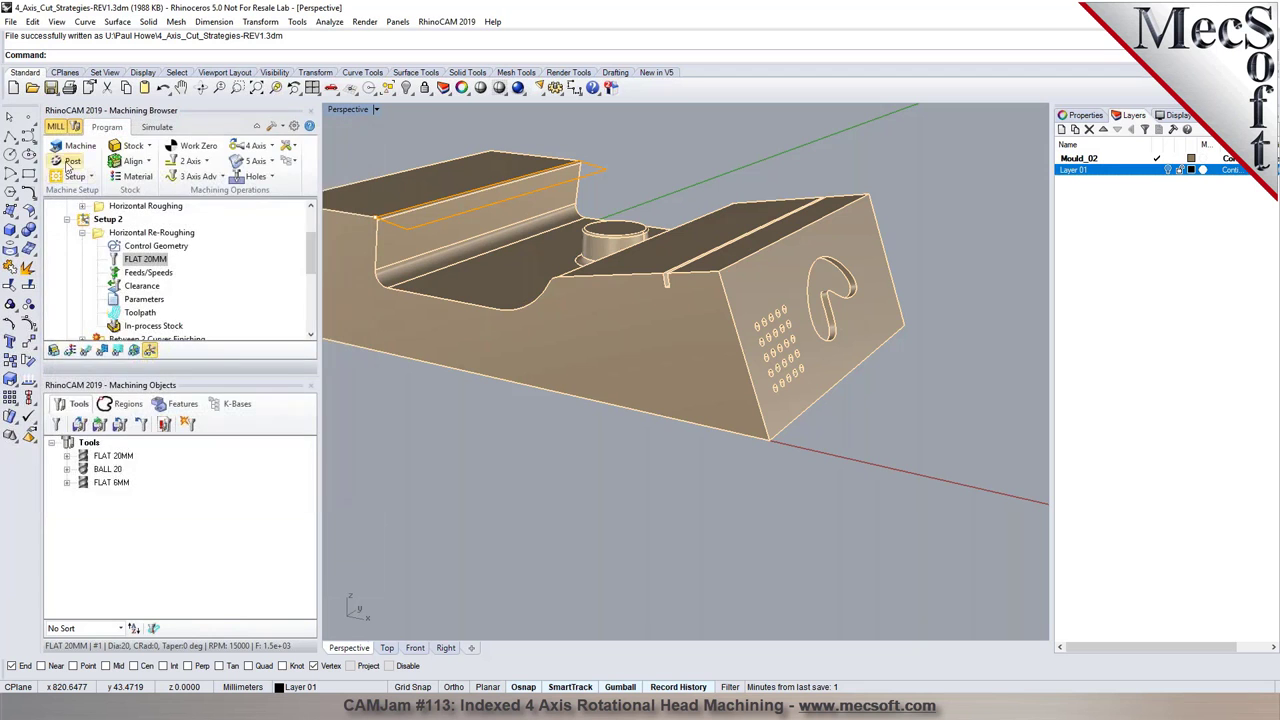
- Set the 4-axis machine's rotary head gage length to 100
left_click(78, 152)
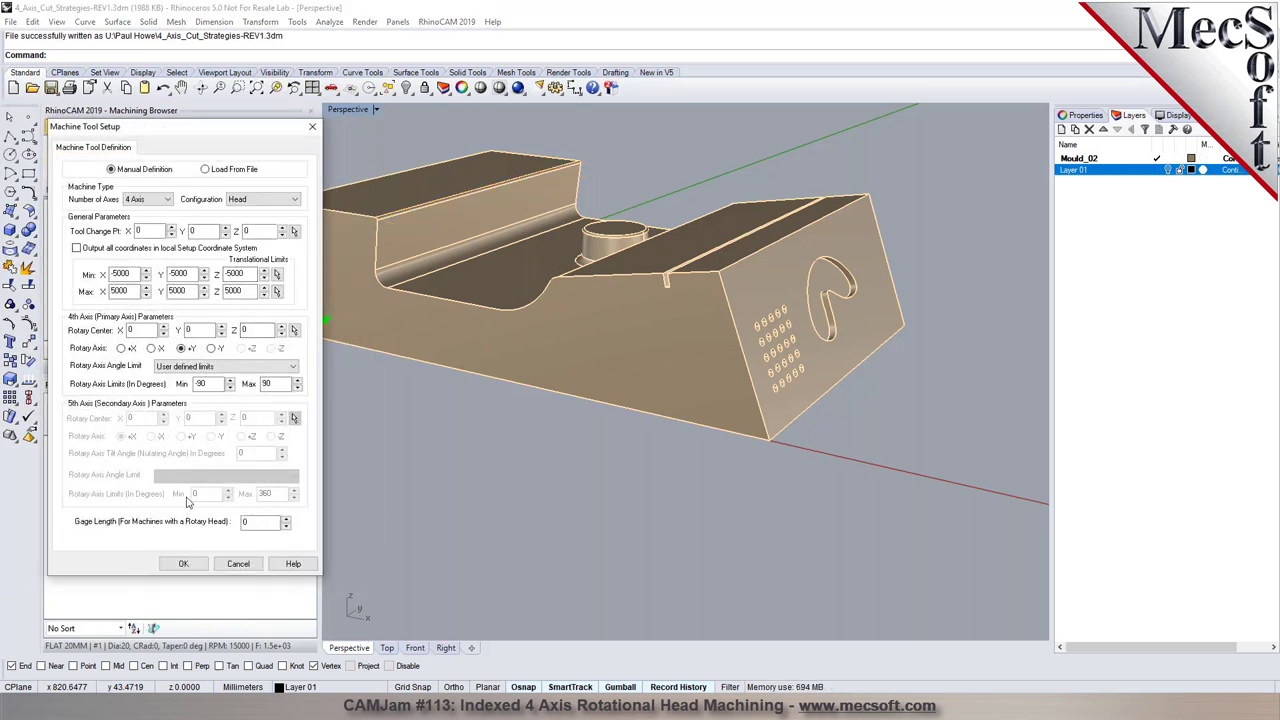
left_click_drag(258, 522, 231, 525)
type("100")
left_click(183, 563)
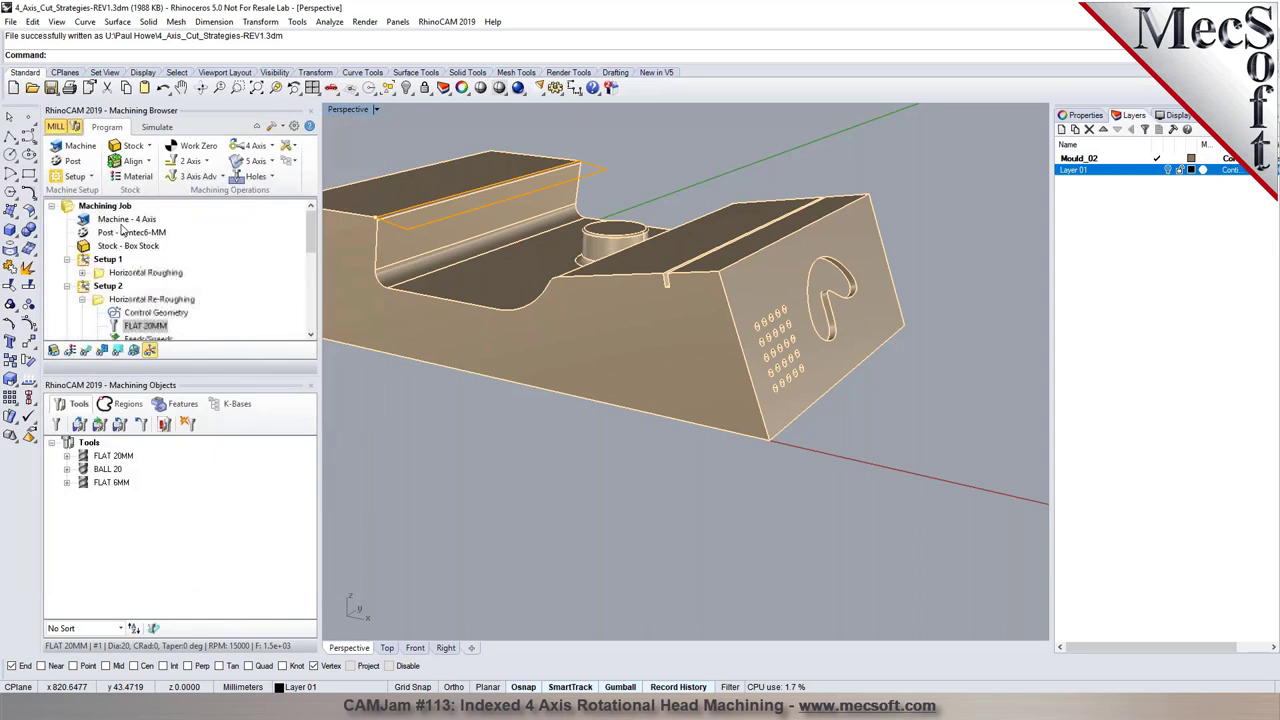
- Post-process the whole machining job again with Syntec6-MM to an .nc file on the Desktop
right_click(104, 205)
left_click(150, 290)
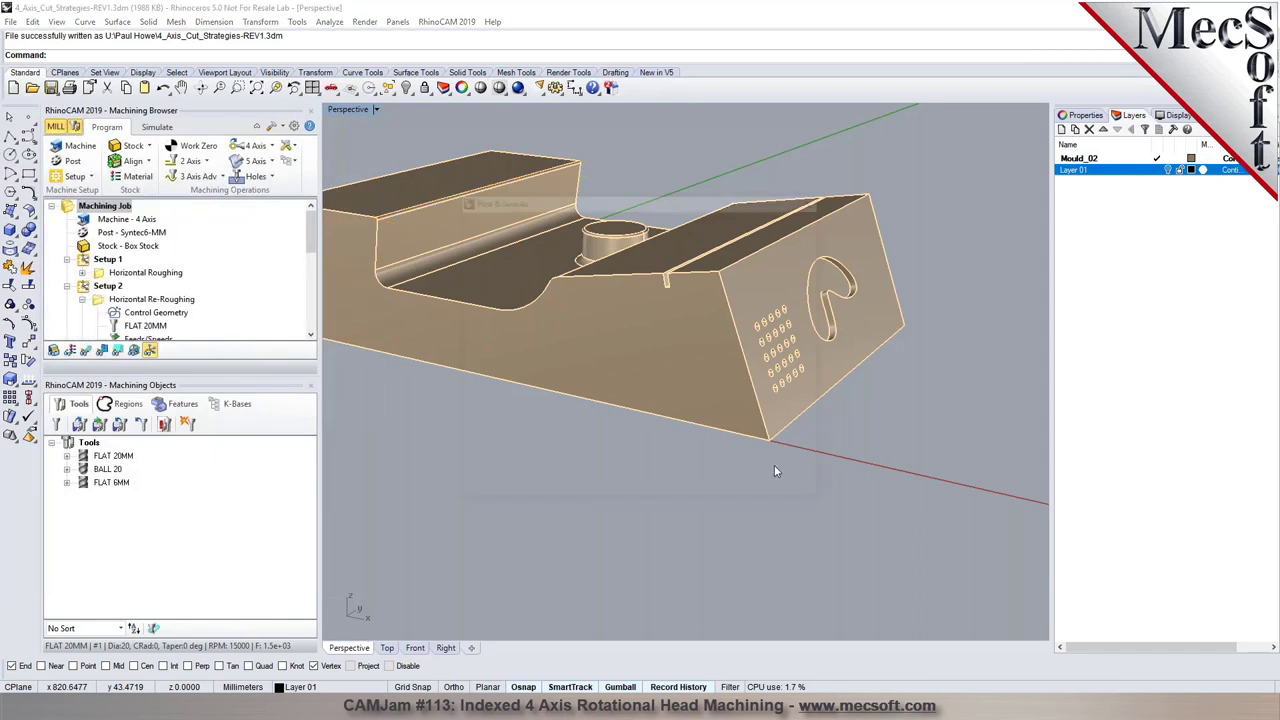
left_click(676, 434)
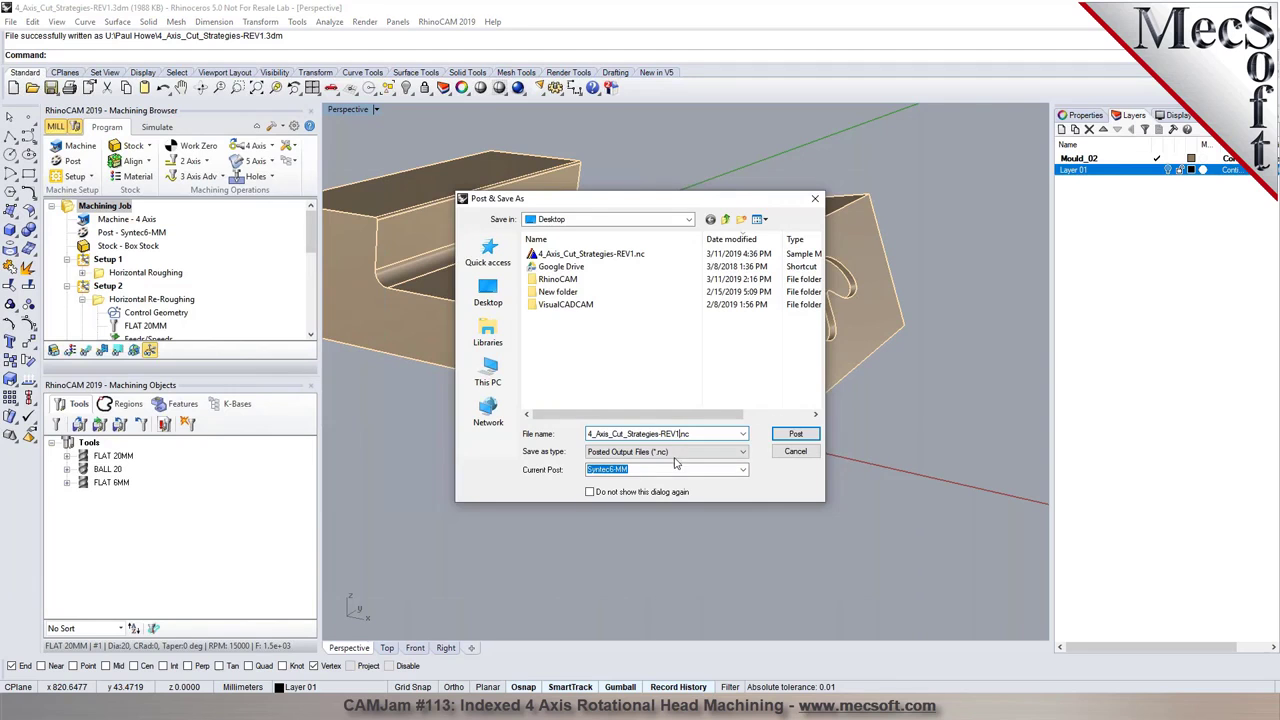
key("Return")
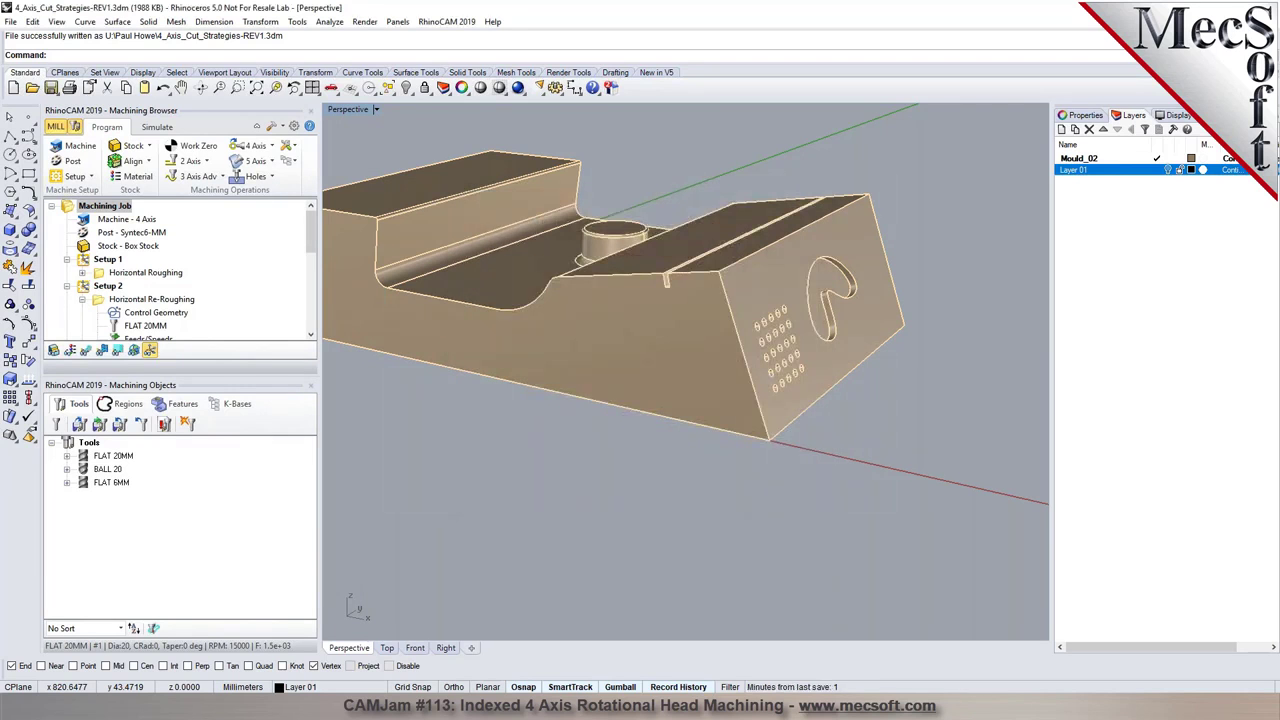
- Search 4_Axis_Cut_Strategies-REV1-2.nc for the B rotation command and review the moves that follow it
scroll(643, 367, "down", 4)
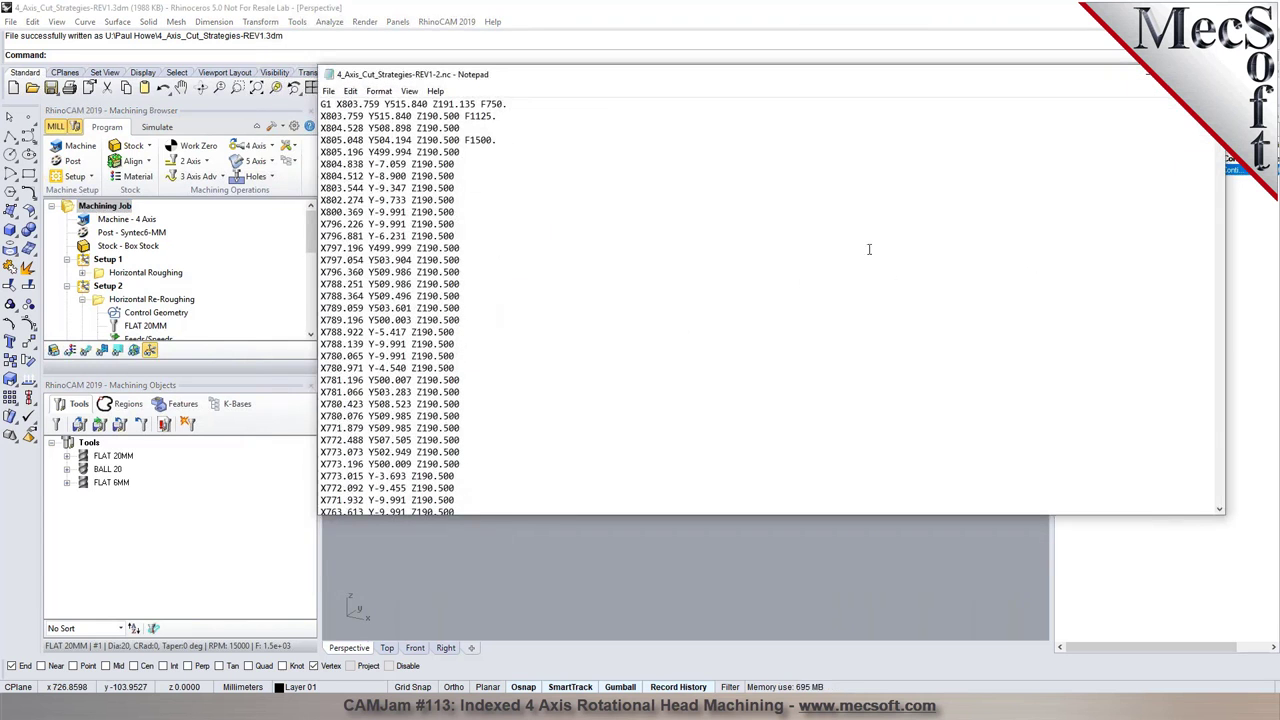
scroll(751, 220, "up", 5)
key("ctrl+f")
type("B")
key("Return")
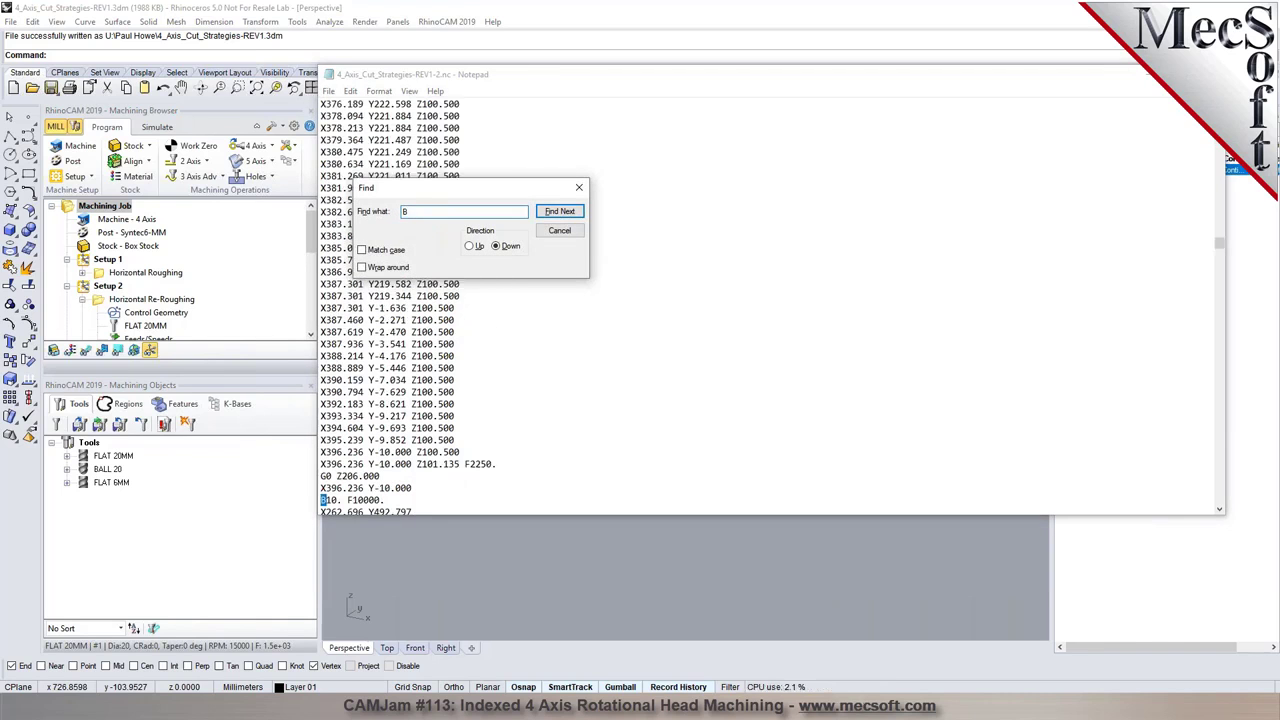
left_click(559, 230)
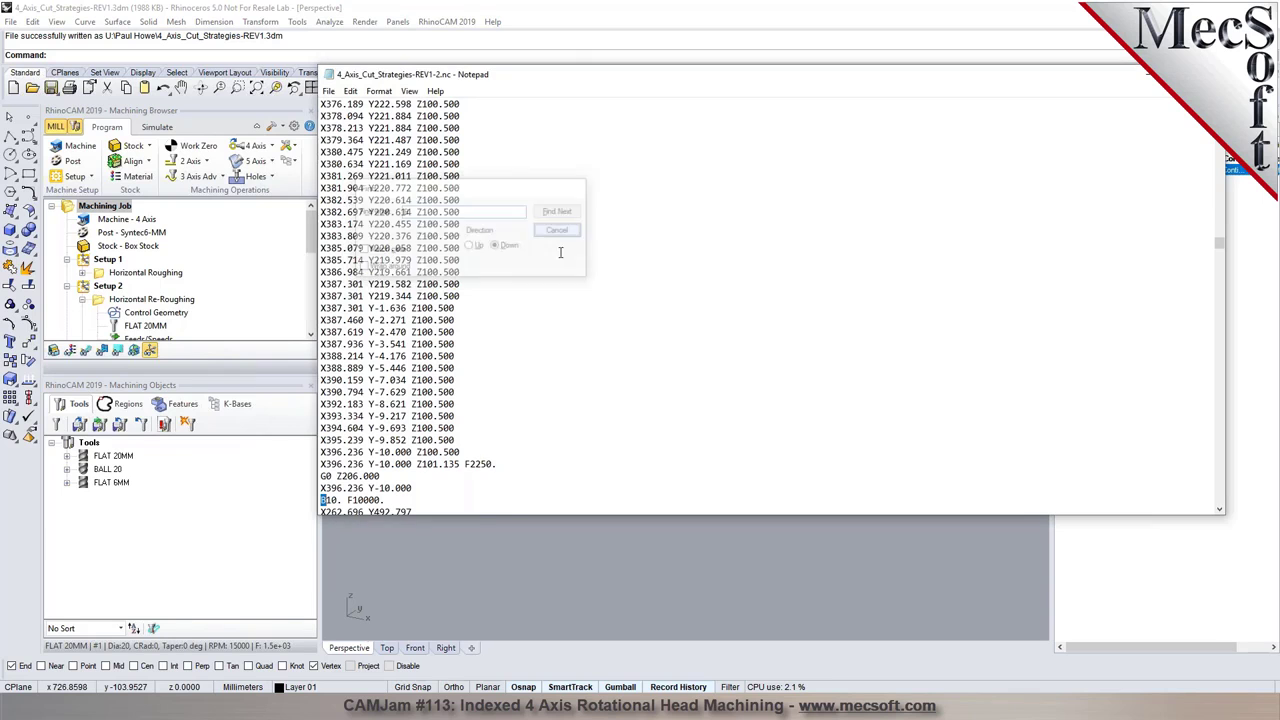
scroll(428, 350, "down", 6)
left_click_drag(442, 78, 157, 57)
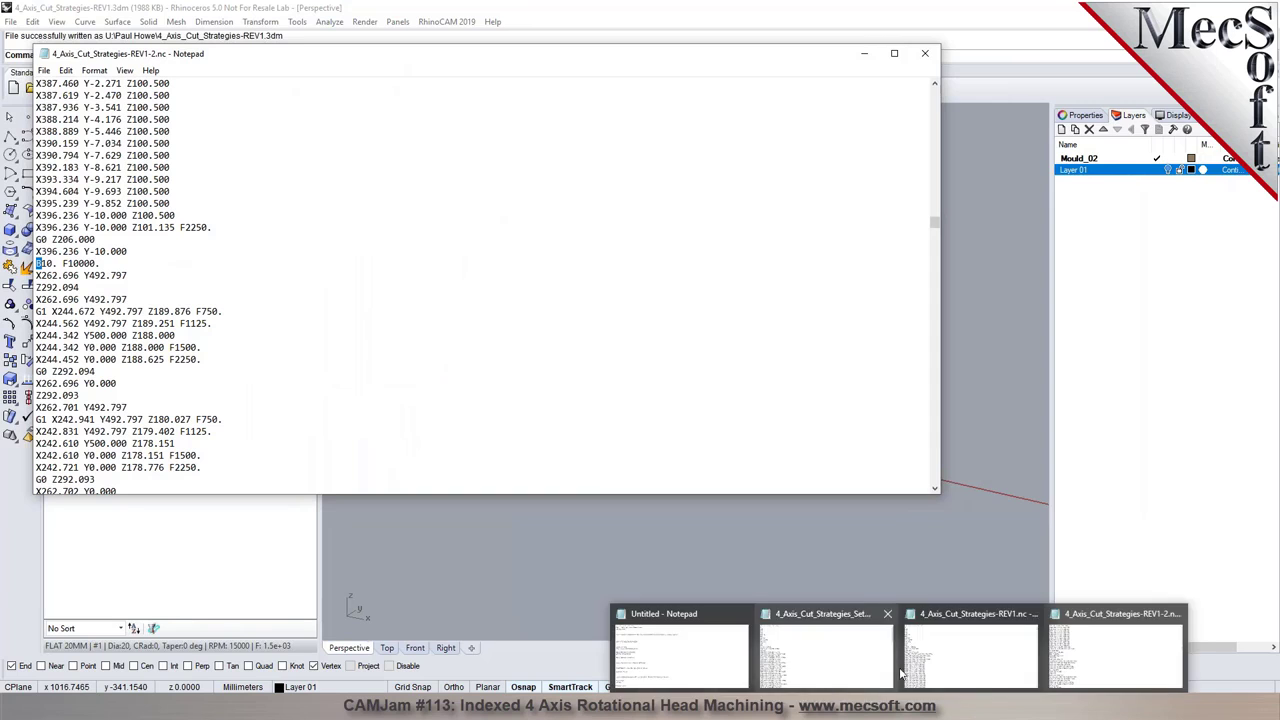
- Find the B10. rotation in 4_Axis_Cut_Strategies-REV1.nc and line its window up beside the newer G-code file
left_click(900, 650)
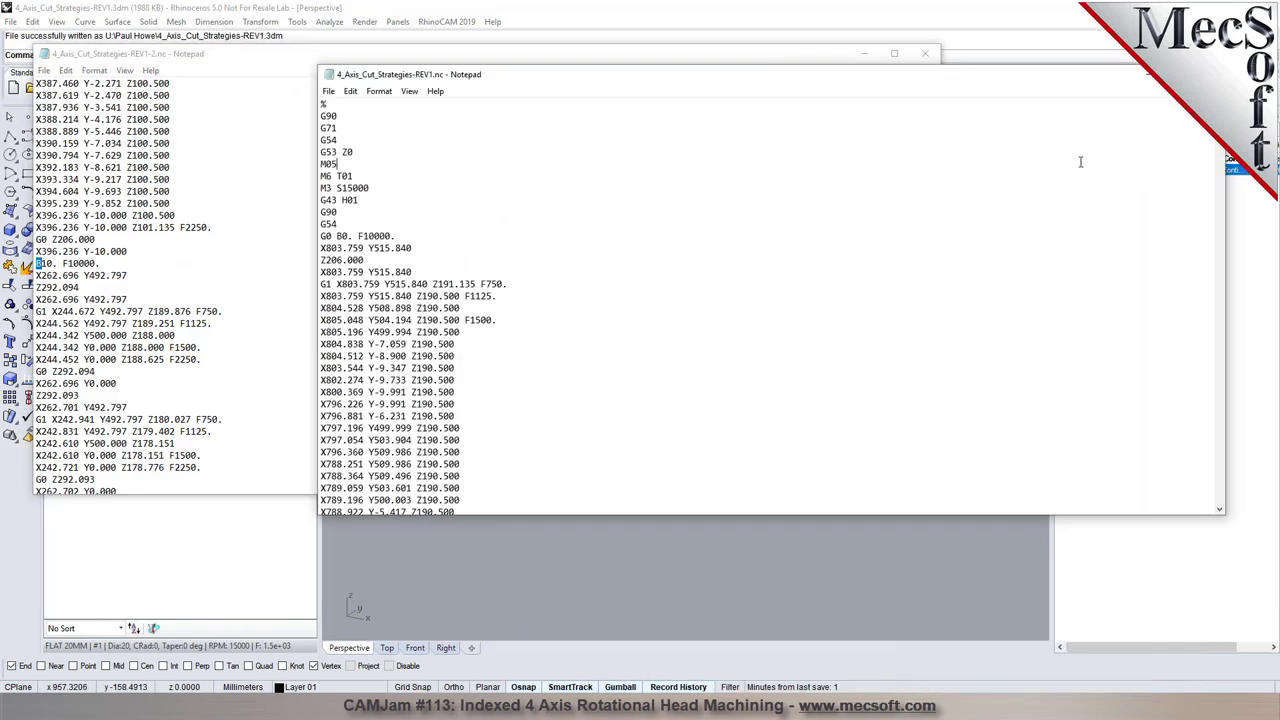
key("ctrl+f")
type("B")
left_click(560, 212)
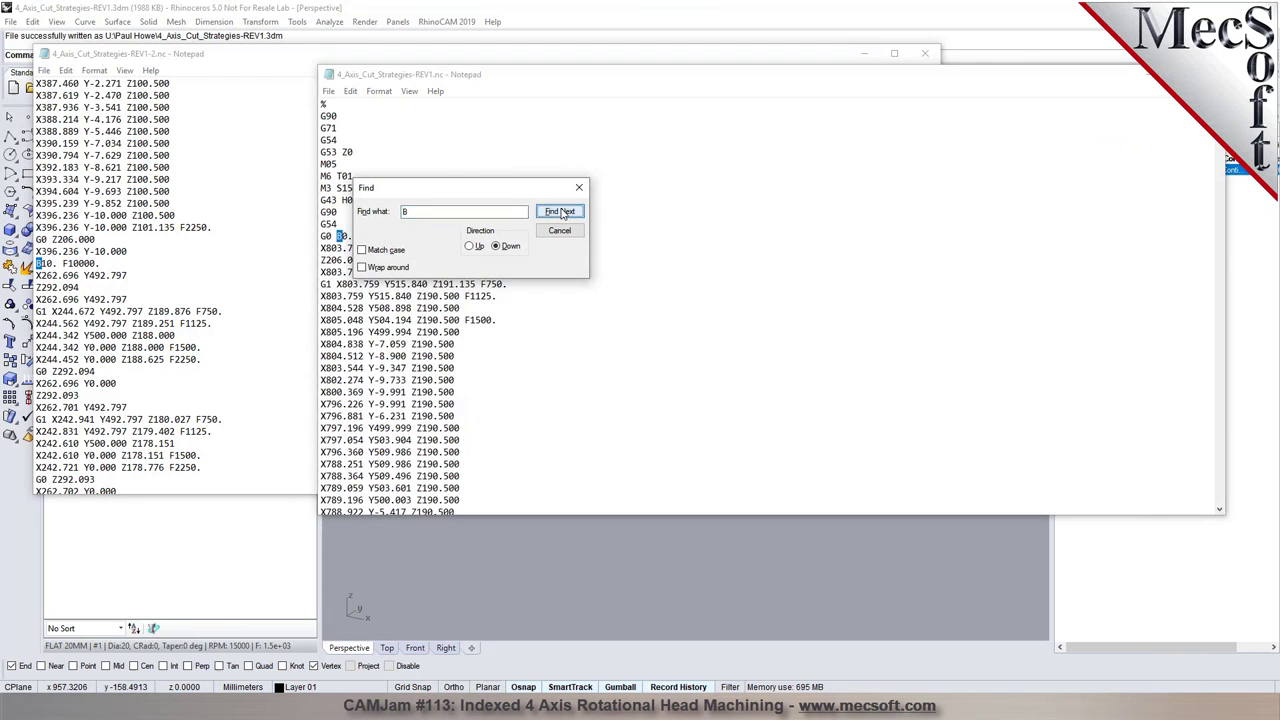
left_click(560, 212)
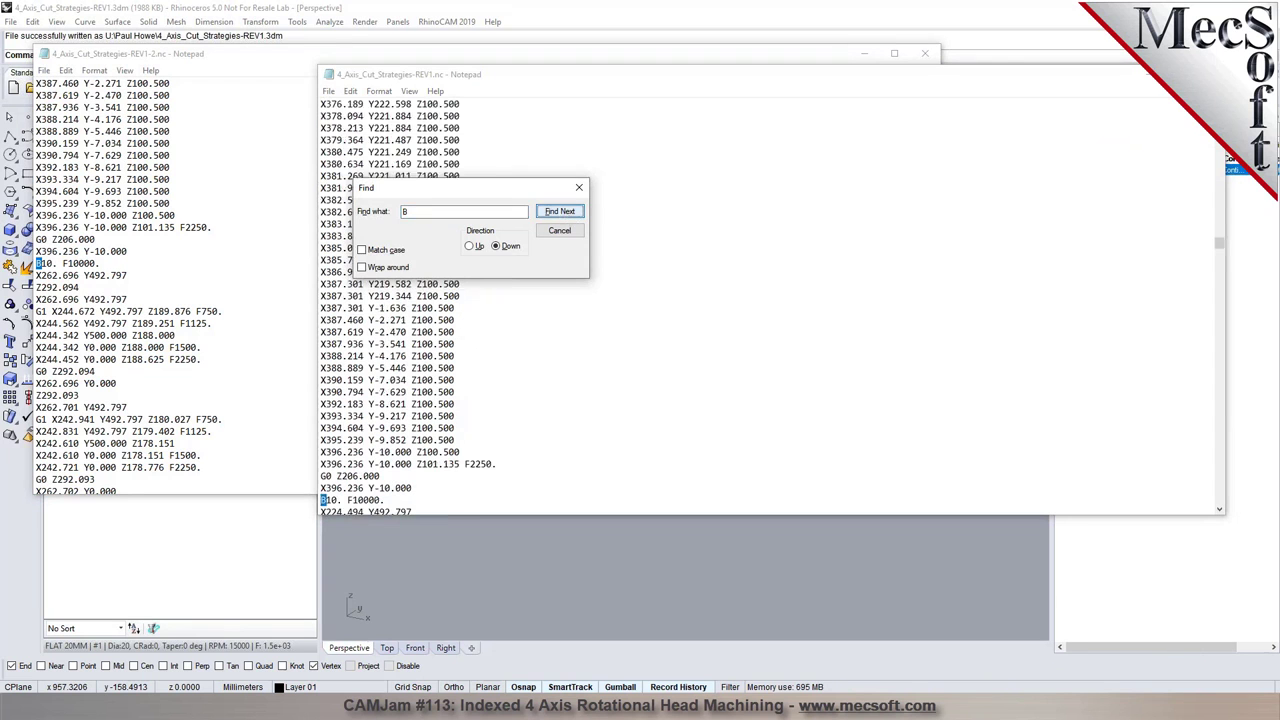
left_click(559, 230)
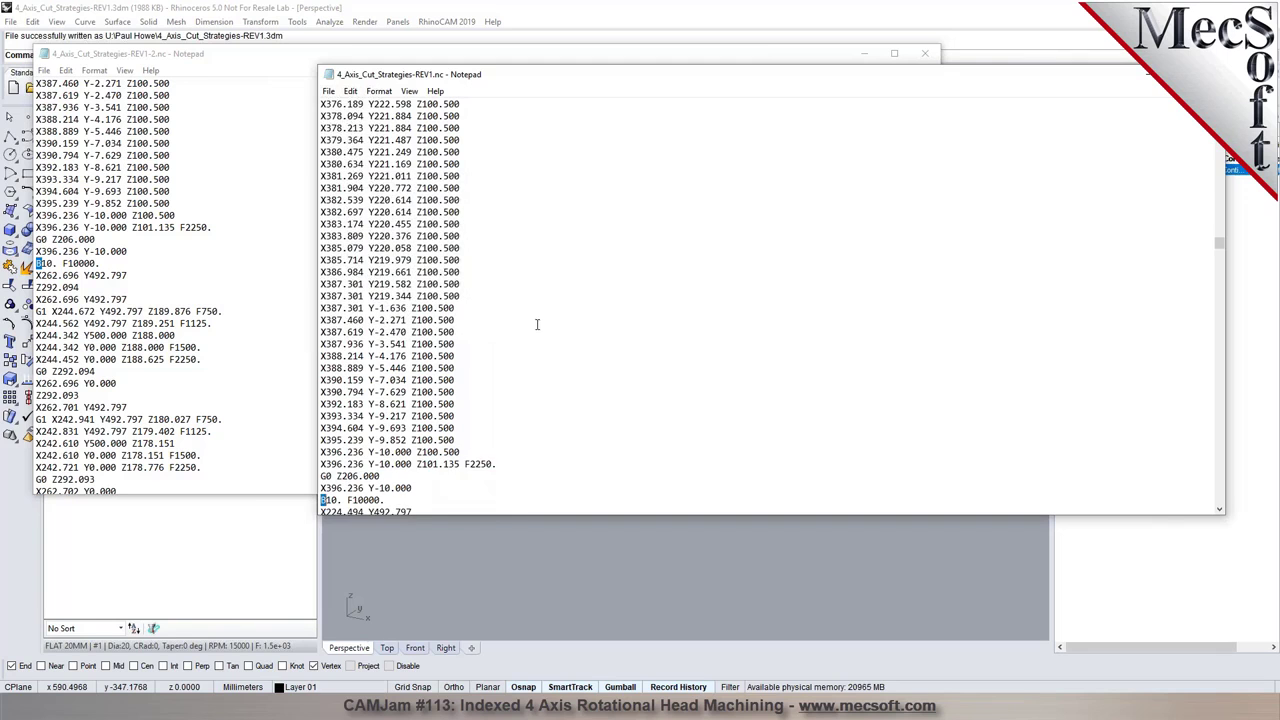
scroll(538, 323, "down", 6)
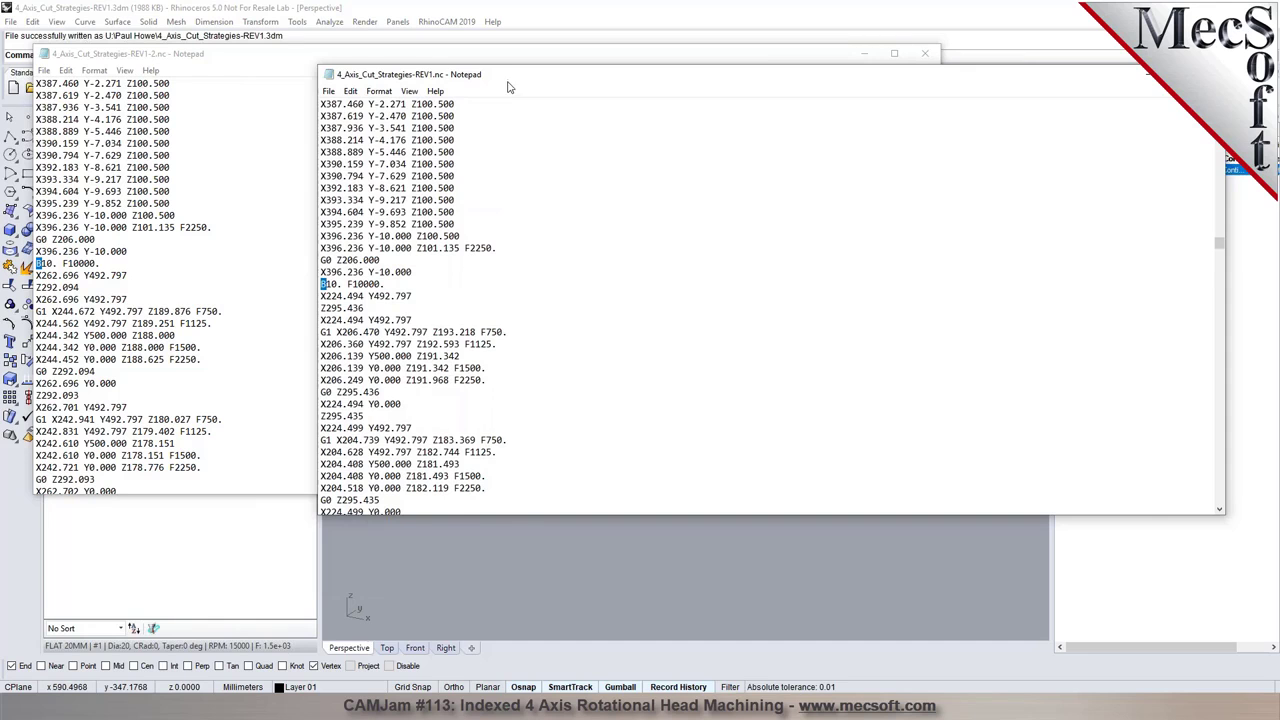
left_click_drag(506, 82, 510, 62)
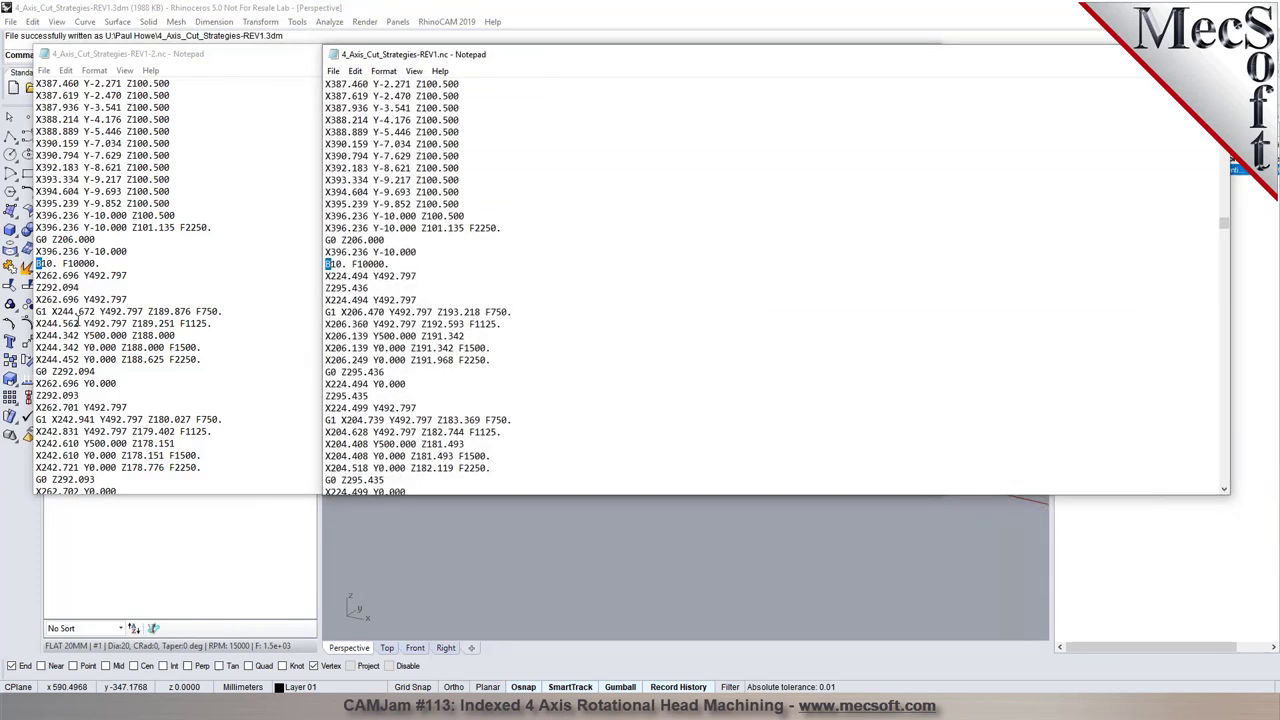
- Compare the first G1 line after the B10. rotation in both G-code files, then close both files
left_click_drag(538, 309, 30, 312)
left_click(1083, 62)
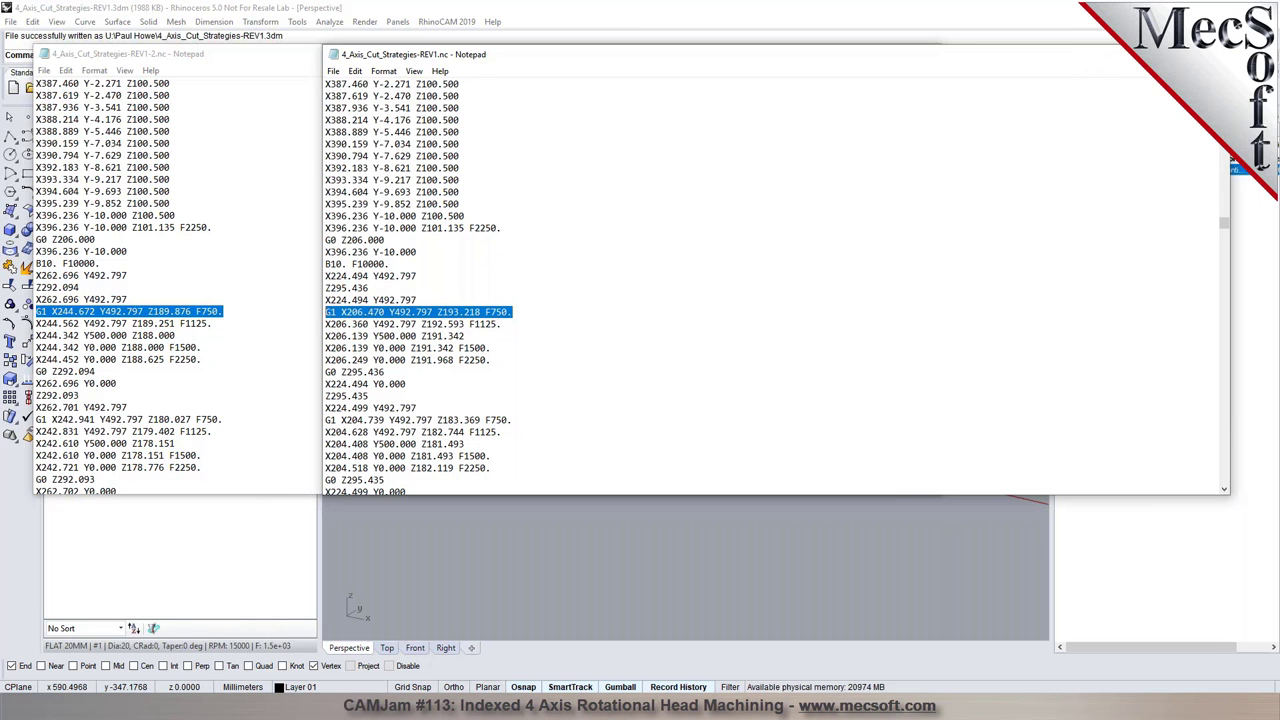
left_click(1216, 54)
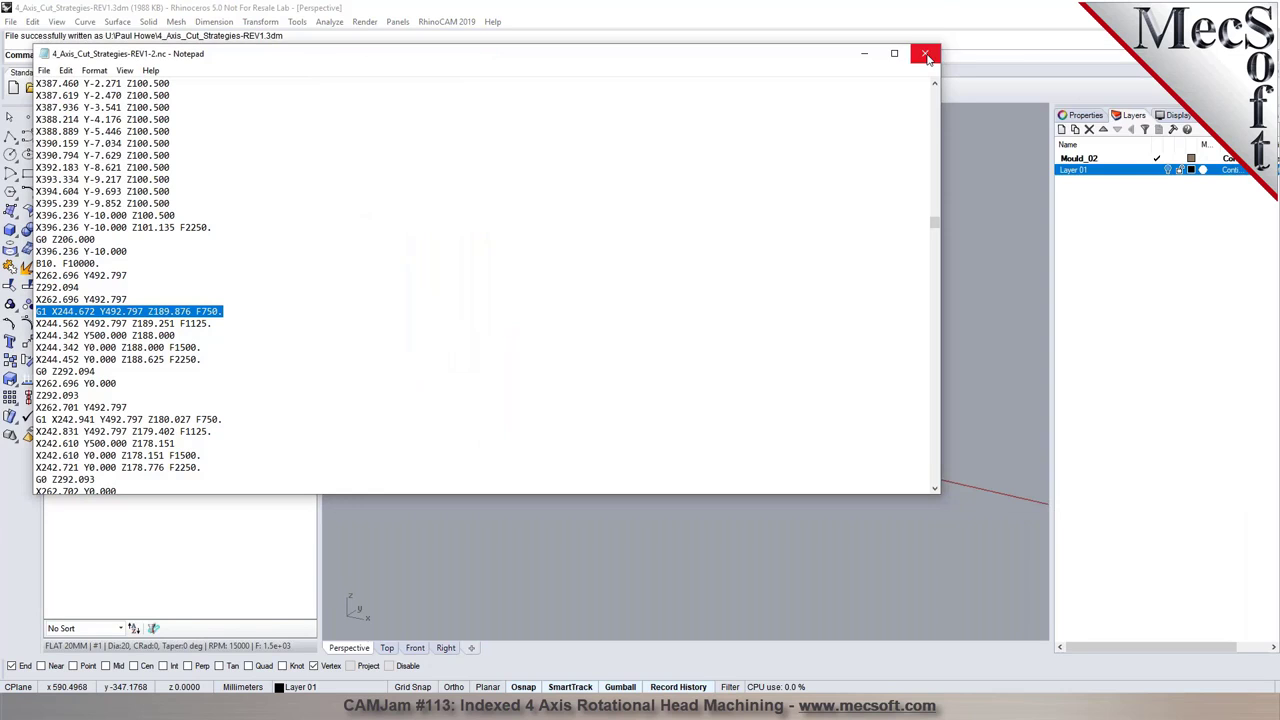
left_click(928, 56)
right_click_drag(559, 180, 551, 338)
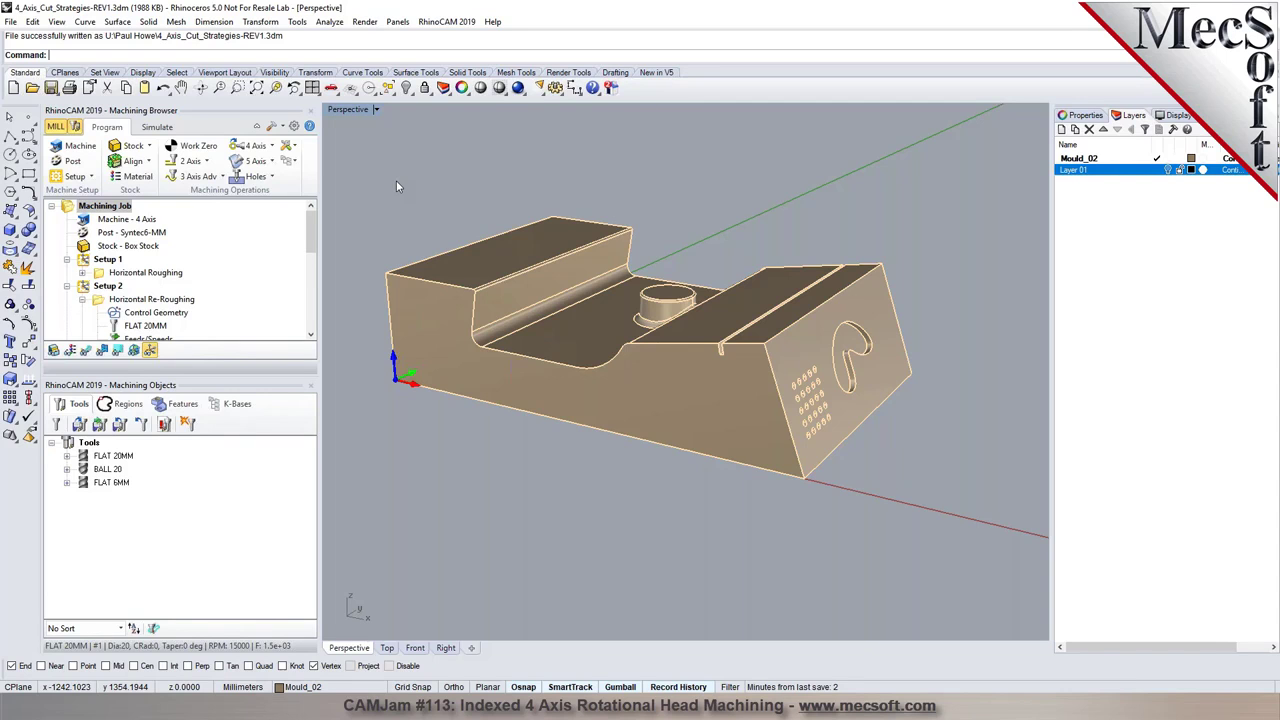
right_click_drag(490, 237, 508, 201)
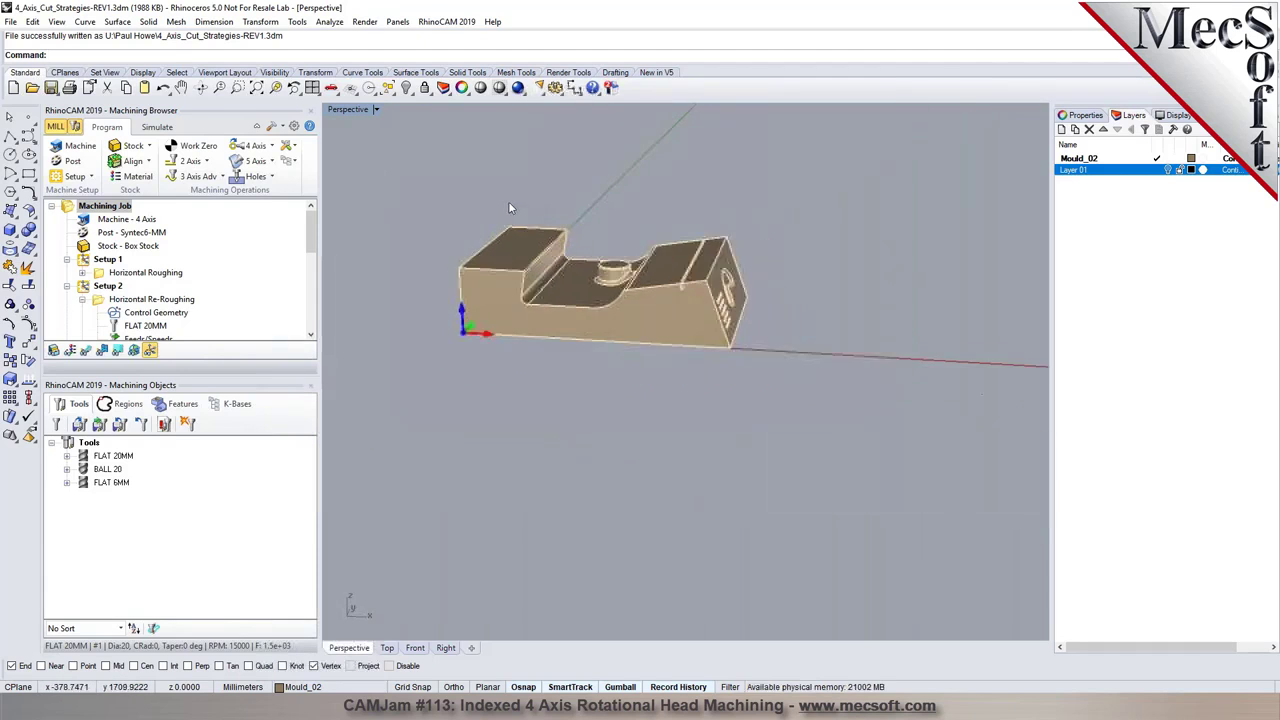
scroll(507, 205, "up", 2)
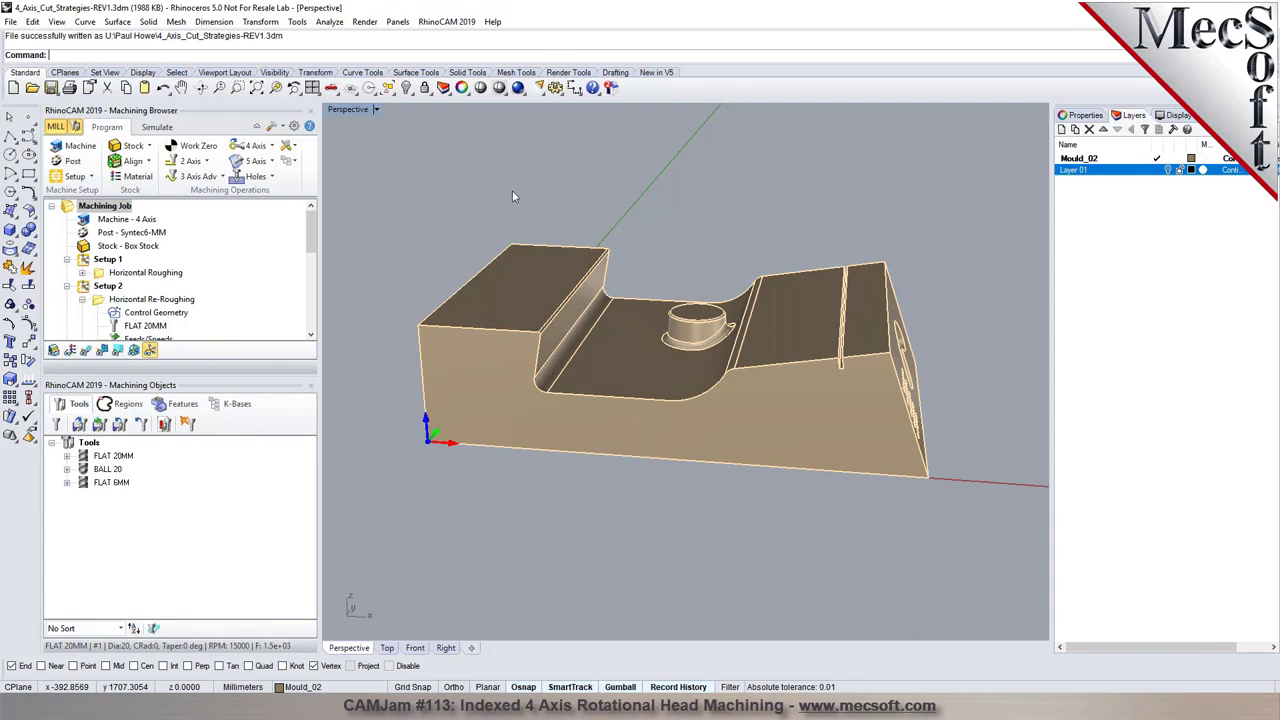
left_click(628, 376)
key("Escape")
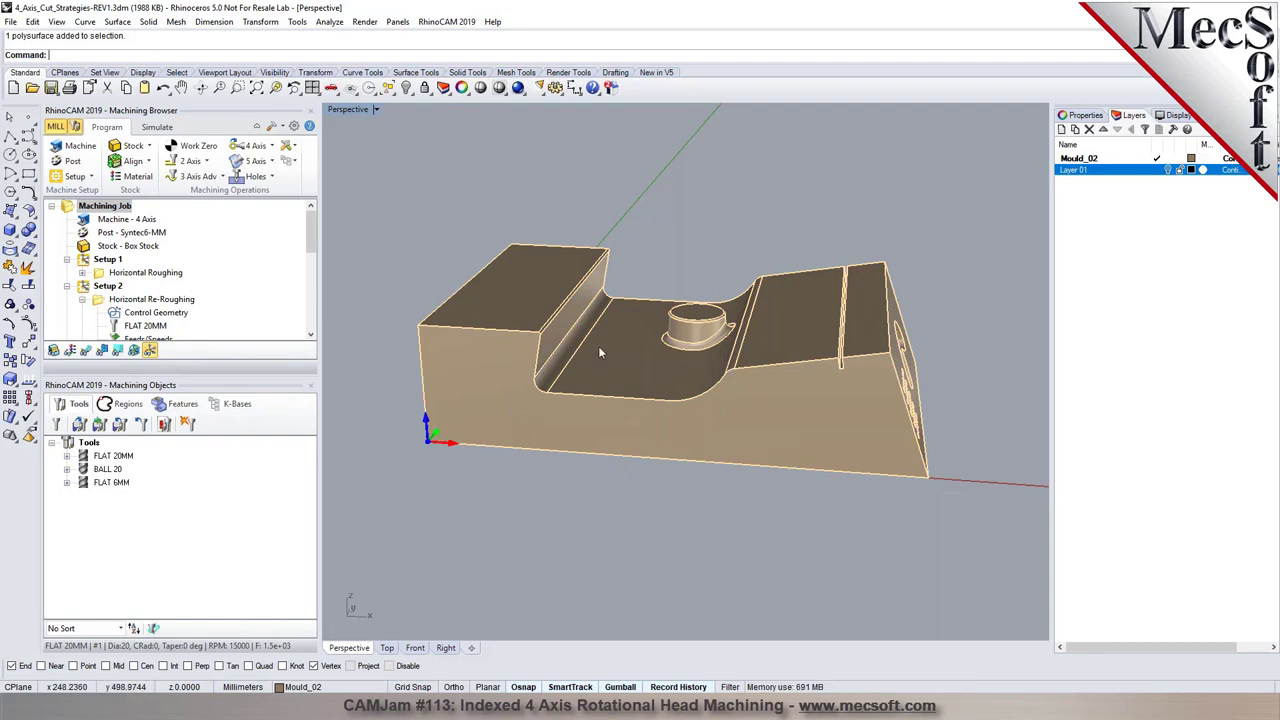
- Create a new layer, Layer 02, and make it current
scroll(672, 346, "up", 3)
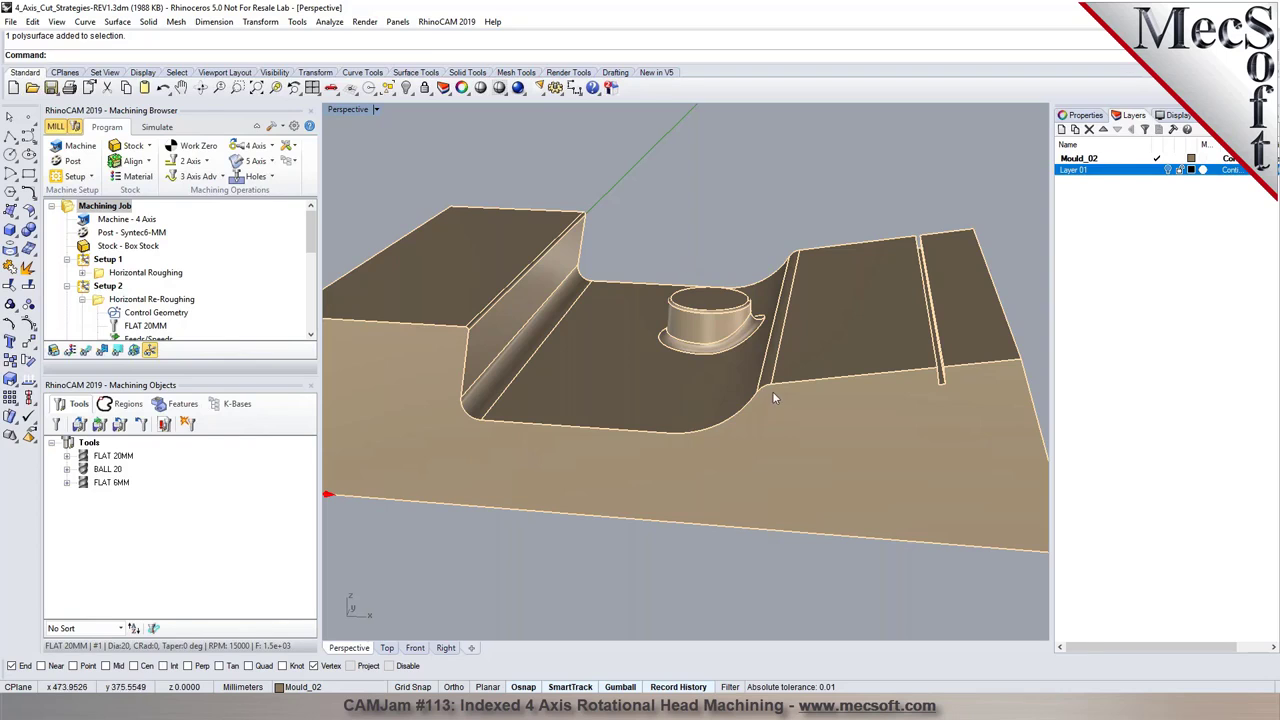
left_click(1062, 129)
left_click(1157, 181)
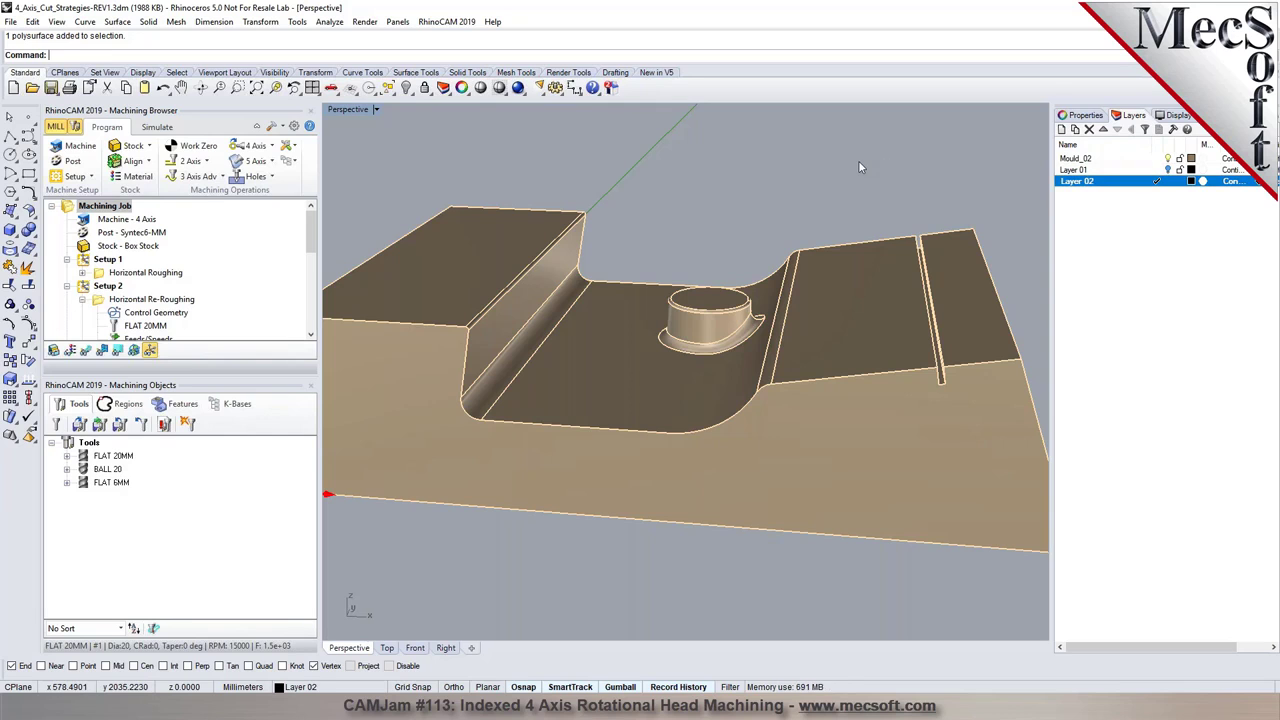
- Duplicate the front edge of the recess floor, including its curved rise, as a curve with DupEdge
type("DupEdge")
key("Return")
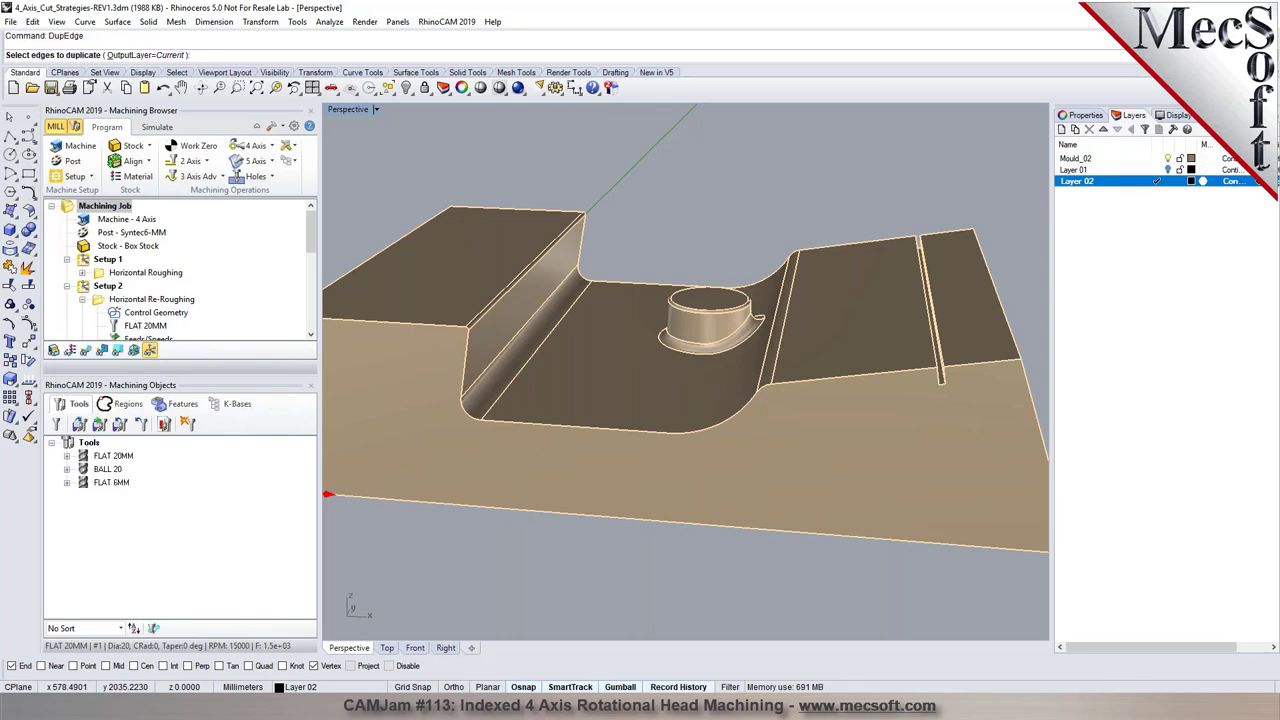
left_click(649, 432)
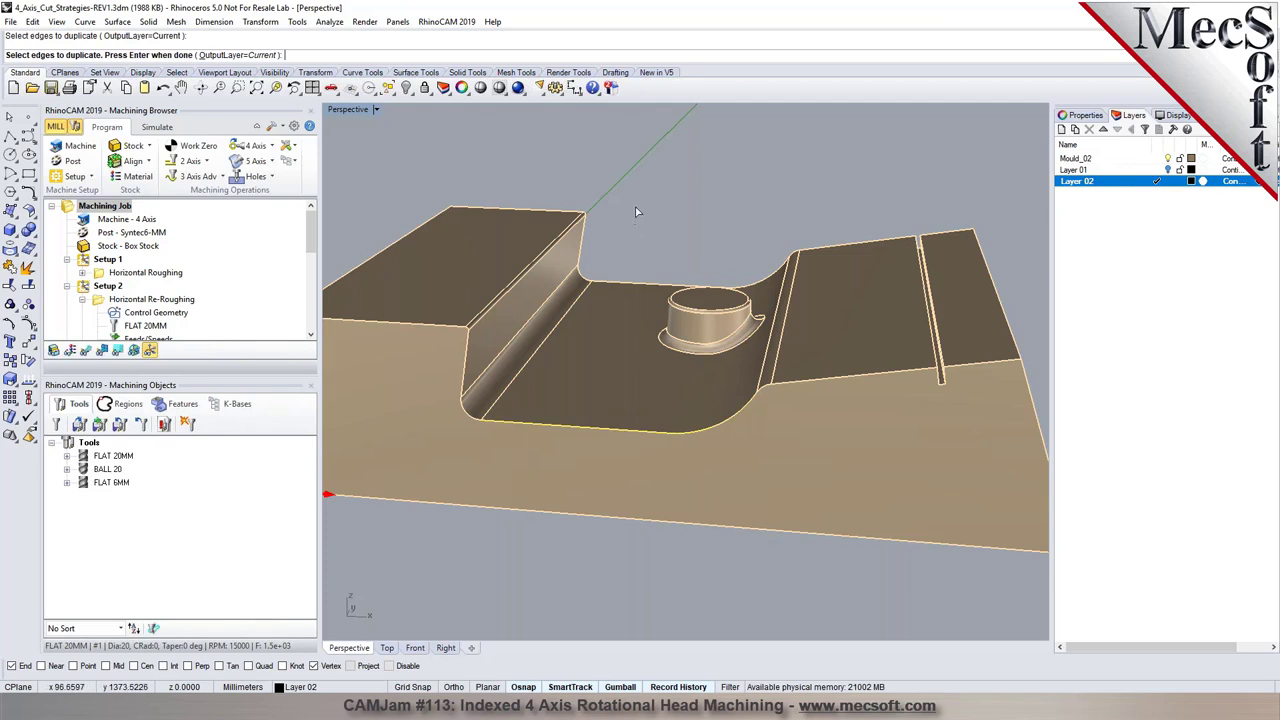
right_click_drag(600, 330, 575, 425)
key("Return")
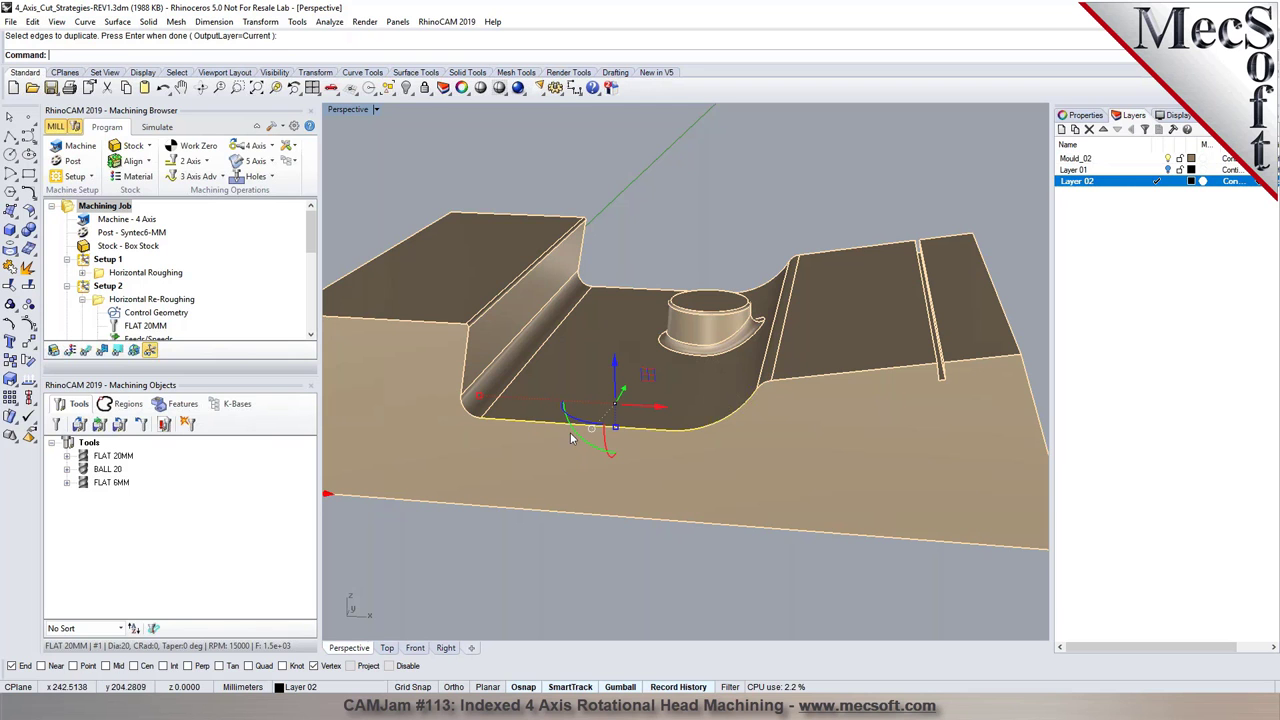
- Extrude the duplicated edge curve straight across the recess to its far edge as an open surface
left_click(117, 21)
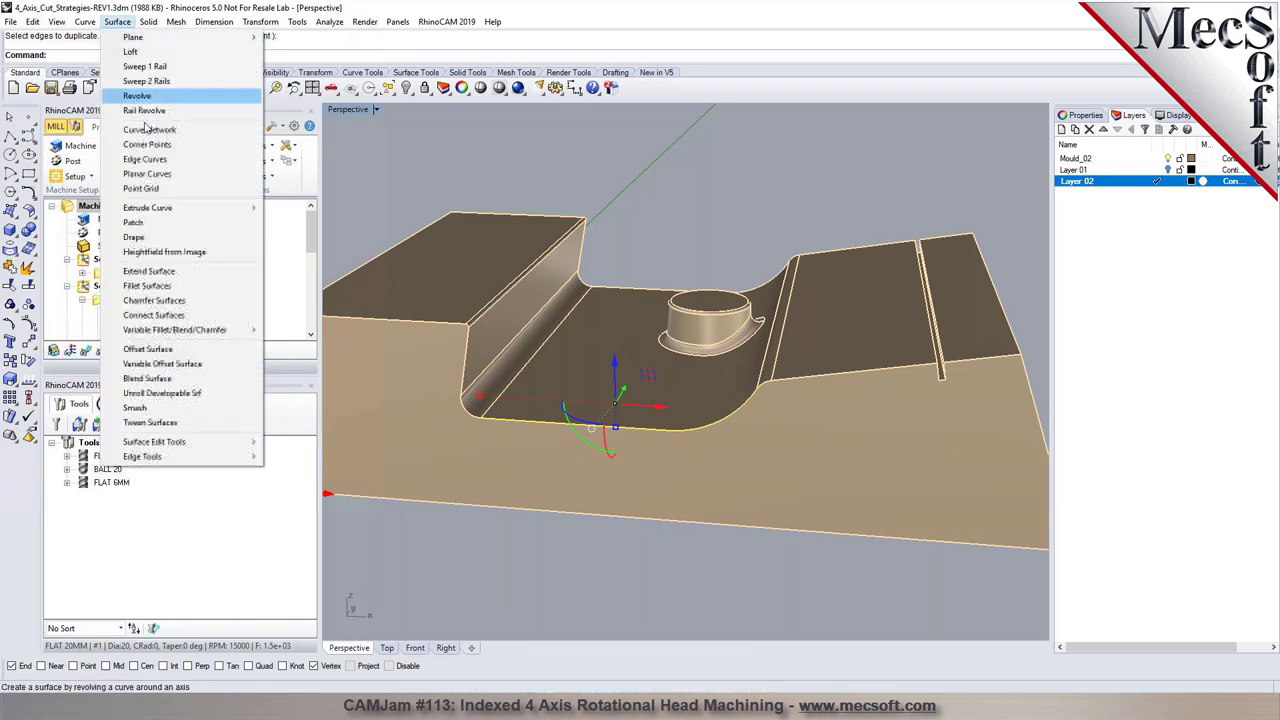
mouse_move(150, 207)
left_click(295, 207)
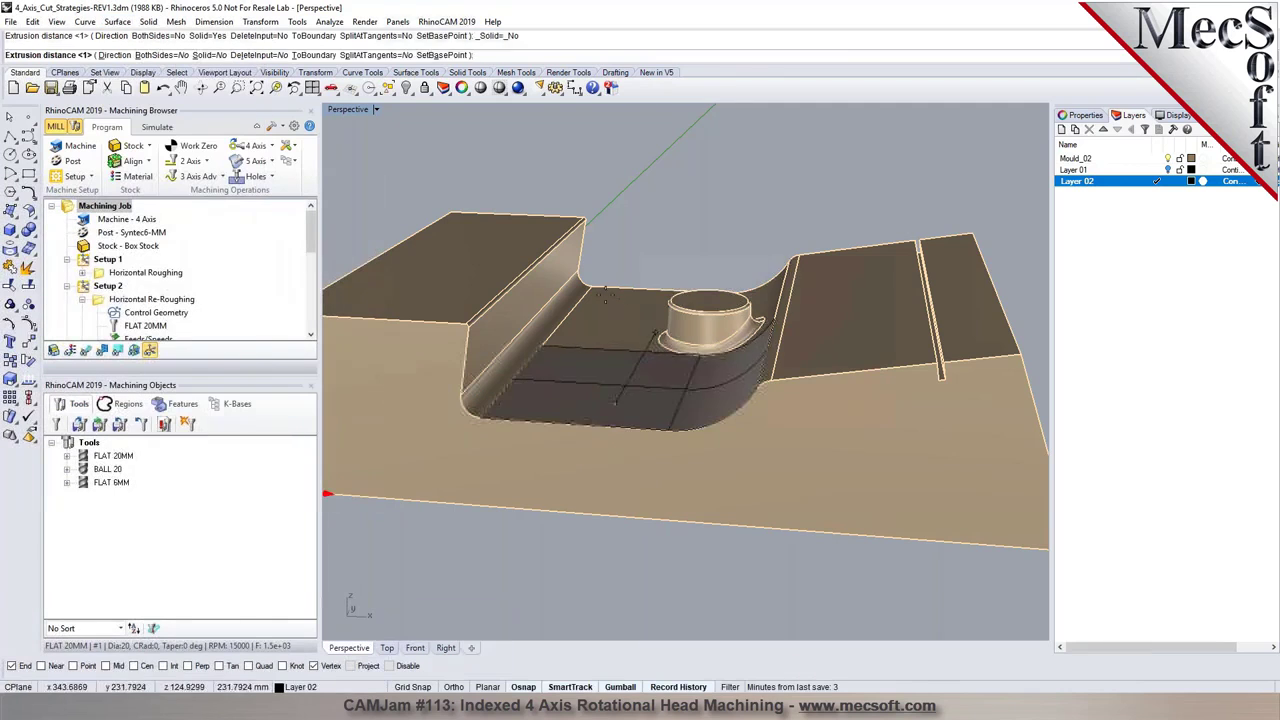
left_click(620, 285)
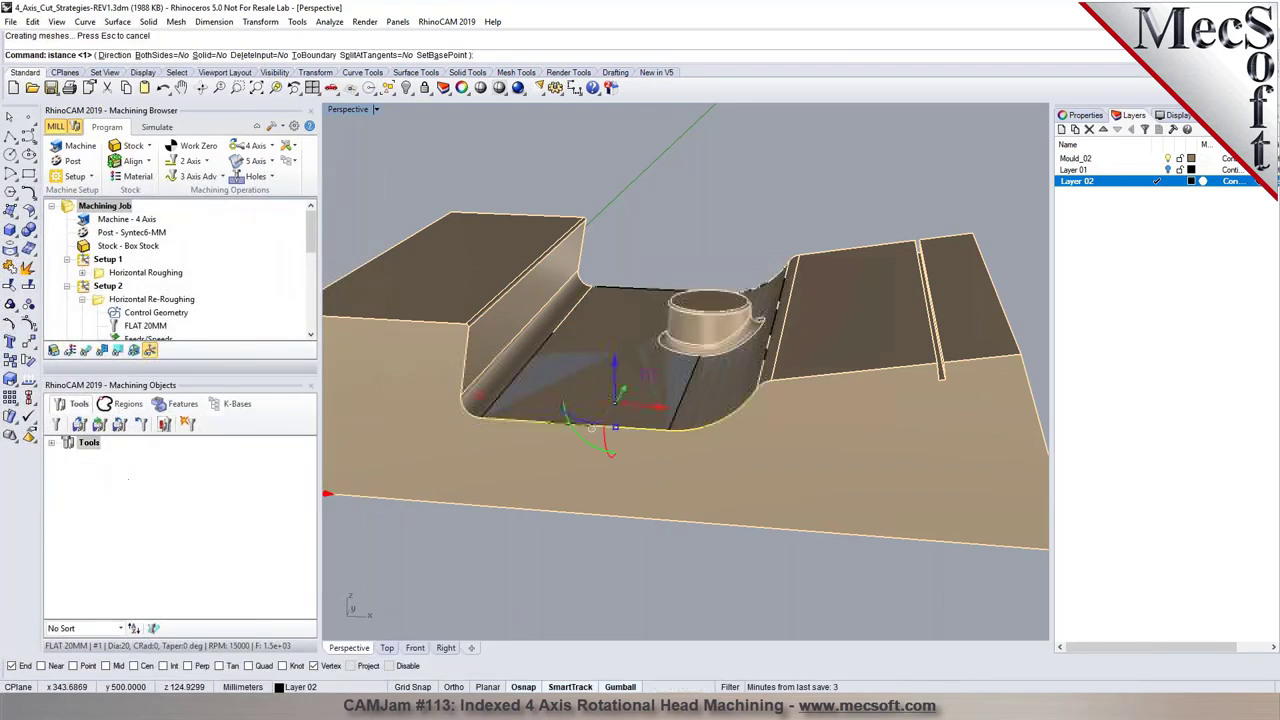
- Flip the extruded surface's normals to point upward out of the recess and explode it into separate surfaces
left_click(606, 344)
left_click(650, 381)
type("Dir")
key("Return")
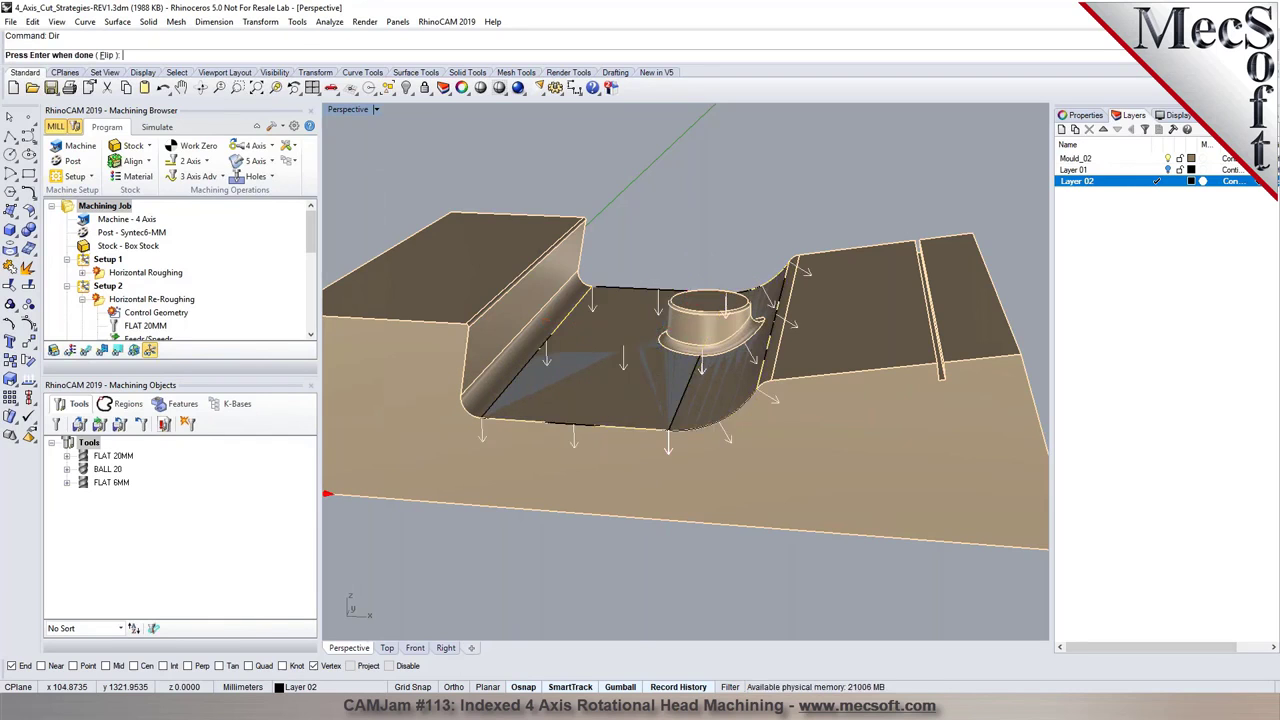
left_click(106, 55)
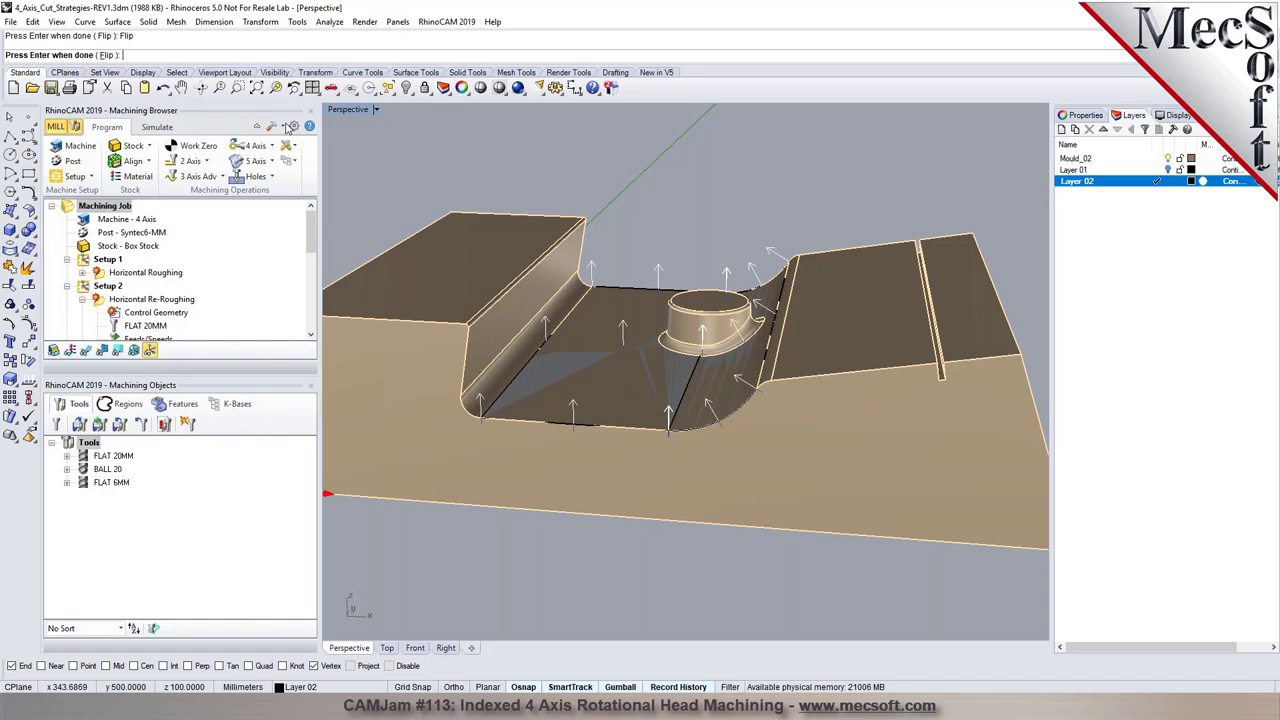
key("Return")
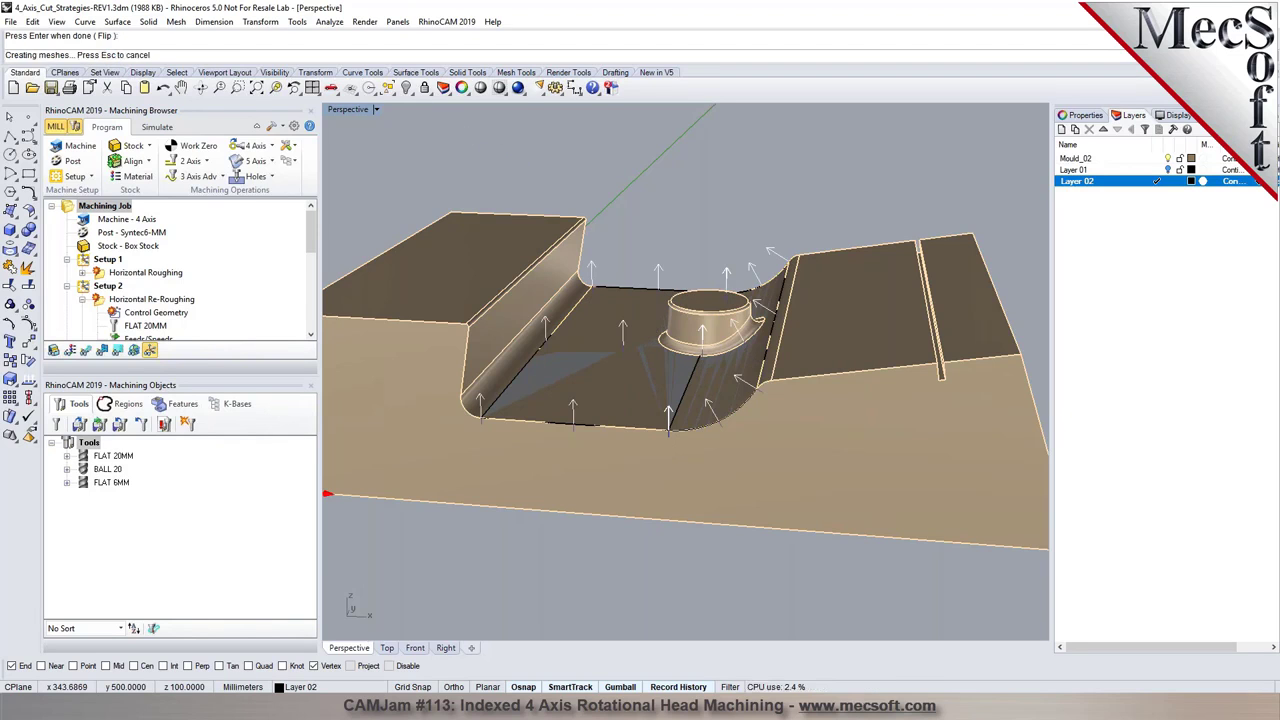
left_click(29, 268)
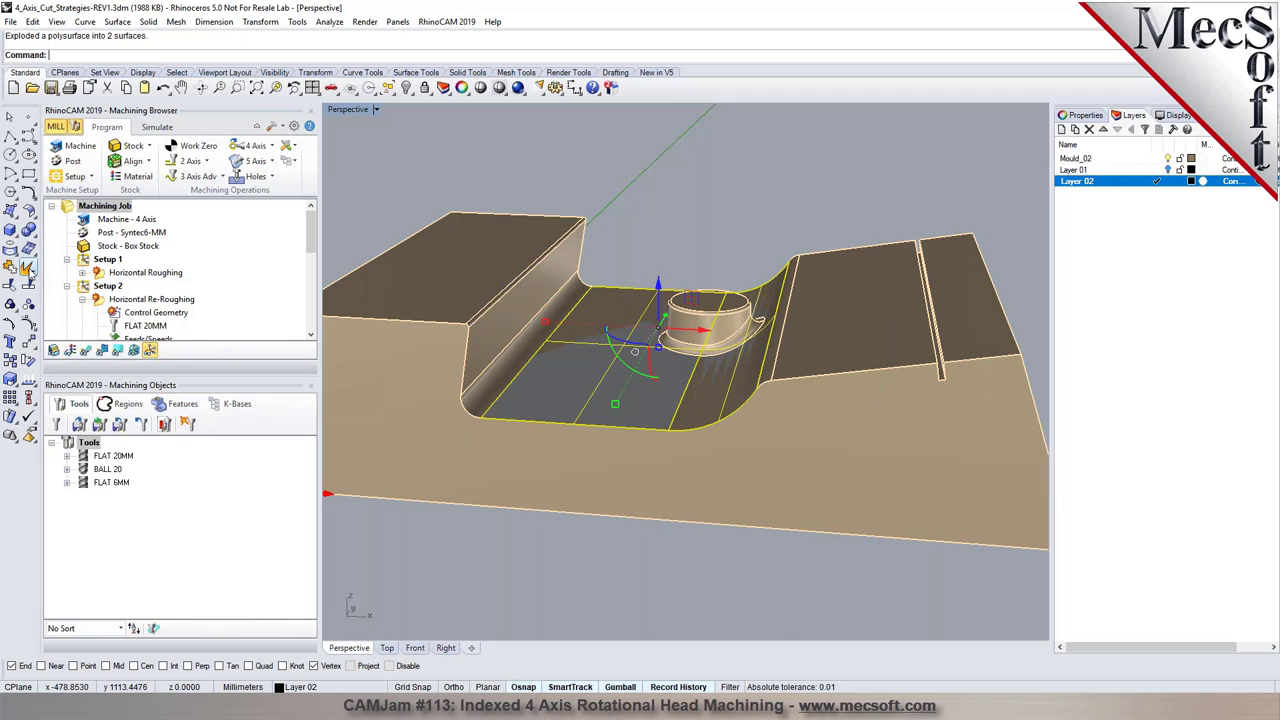
key("Escape")
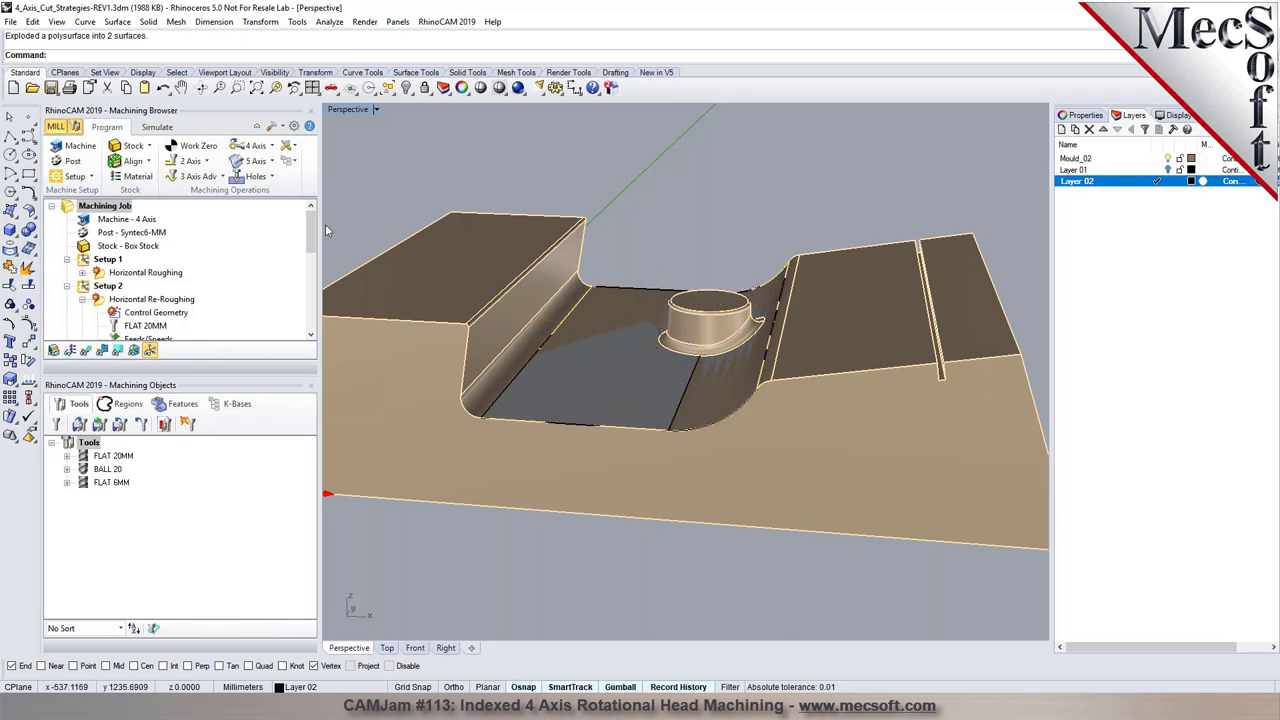
- Add a 5 Axis Surface Normal operation after Setup 1's Horizontal Roughing, using the flat and curved recess surfaces as drive surfaces
left_click(125, 271)
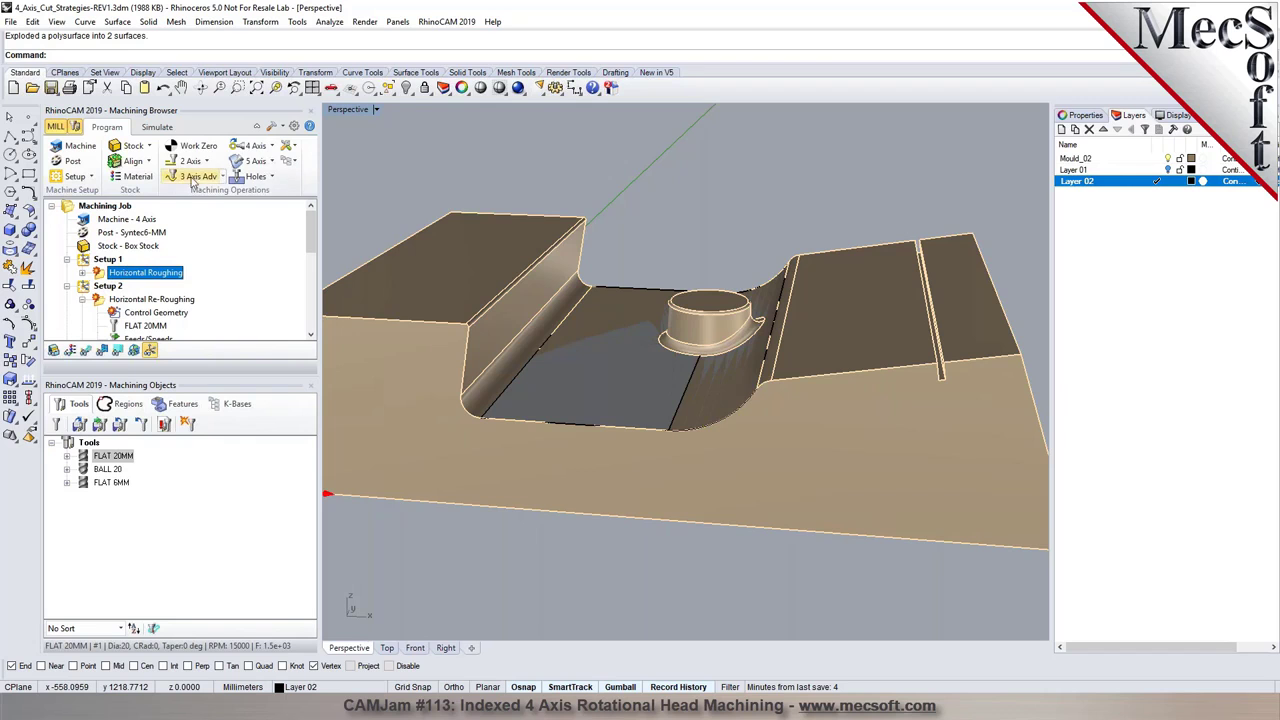
left_click(258, 161)
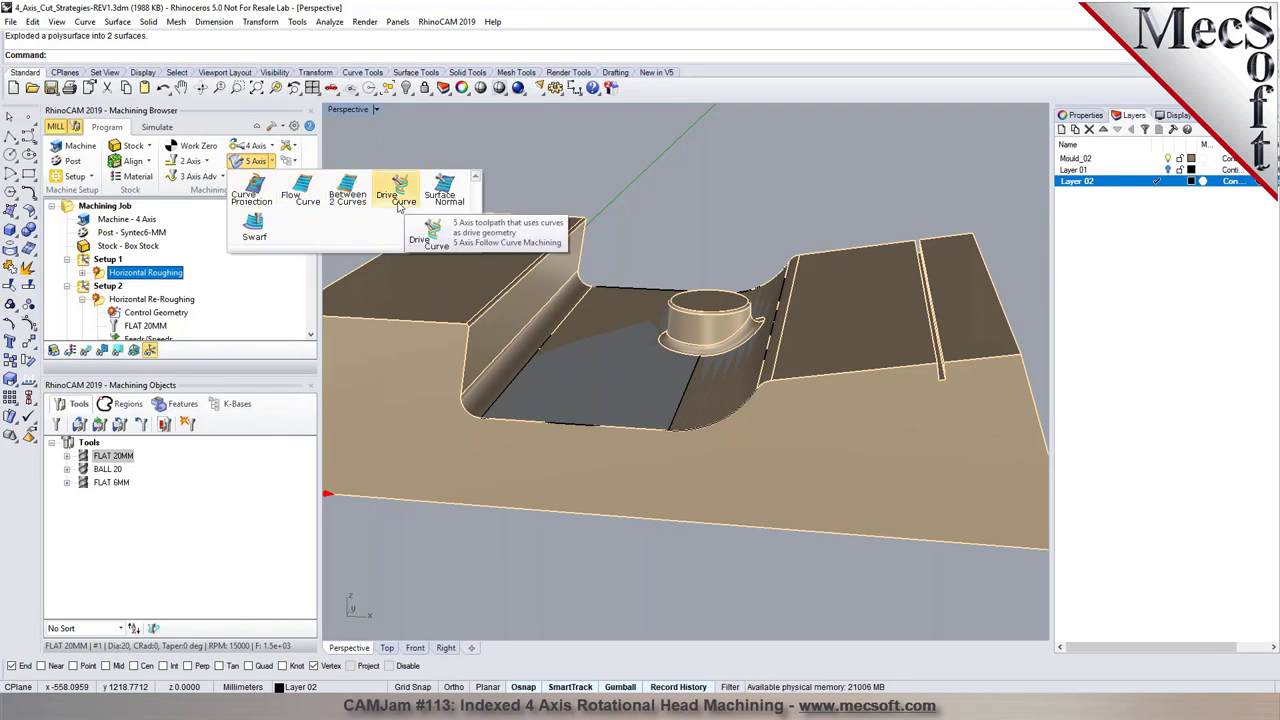
left_click(439, 196)
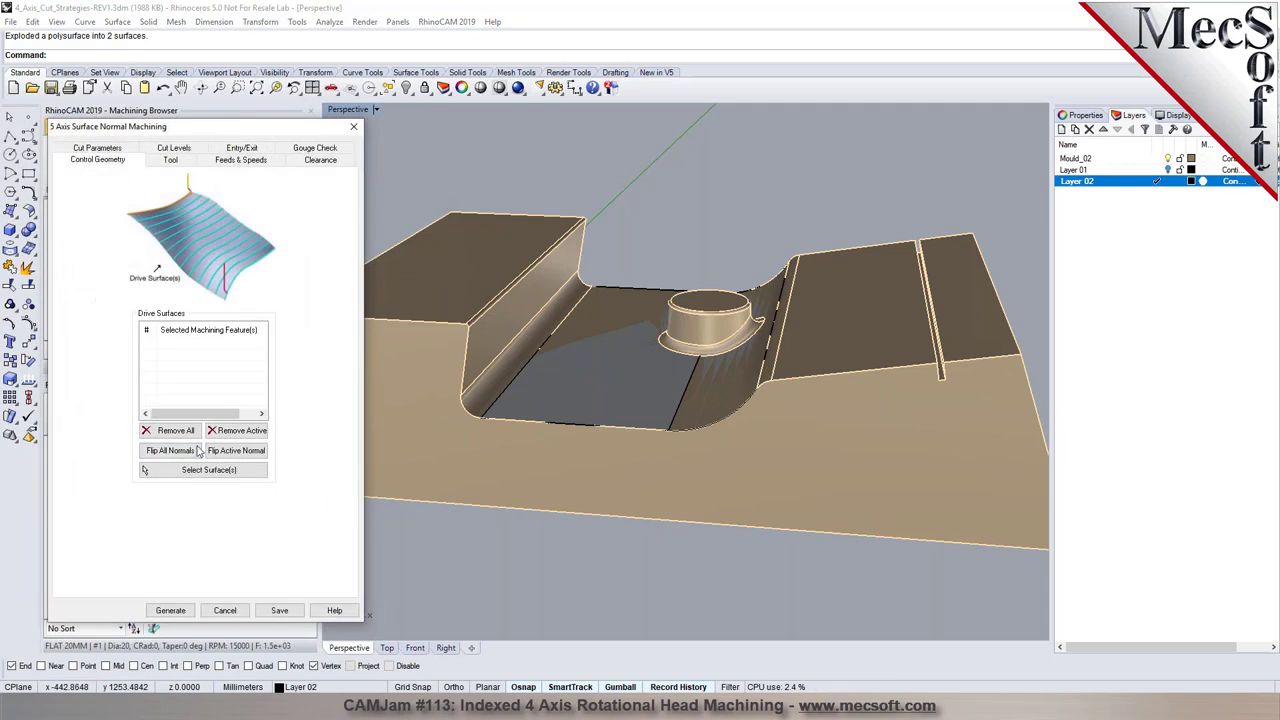
left_click(205, 473)
left_click(632, 389)
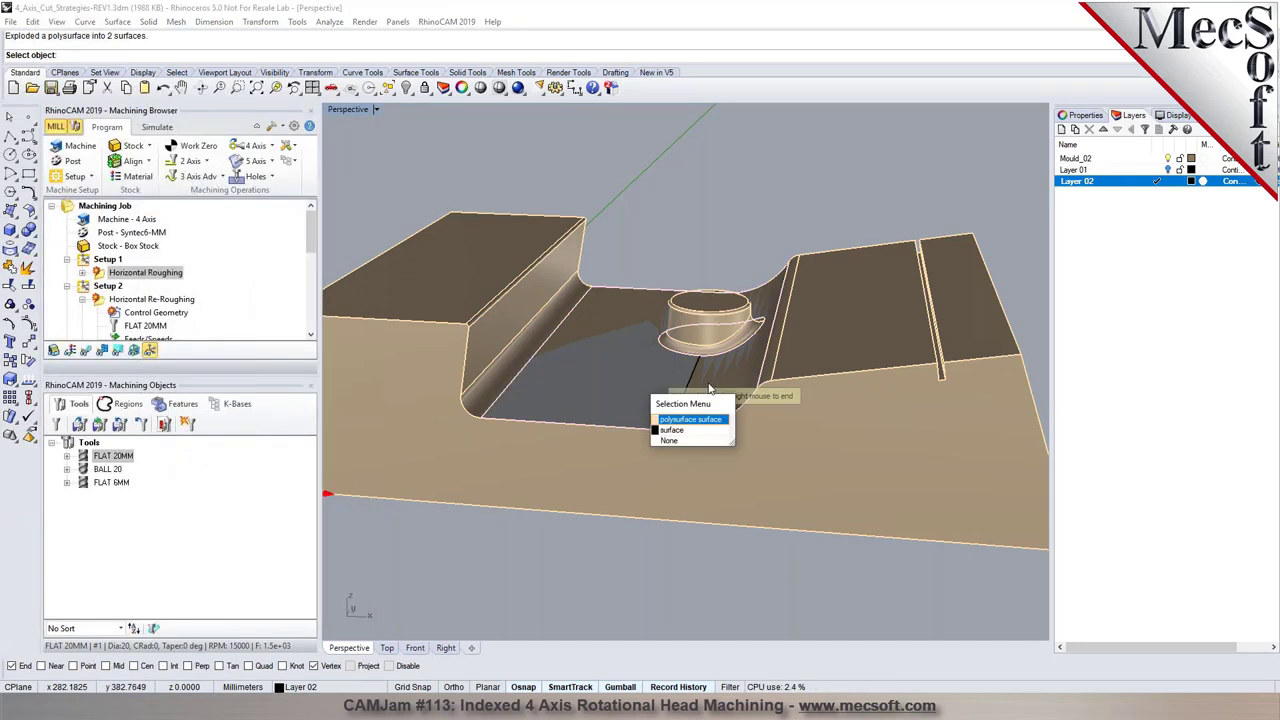
left_click(705, 415)
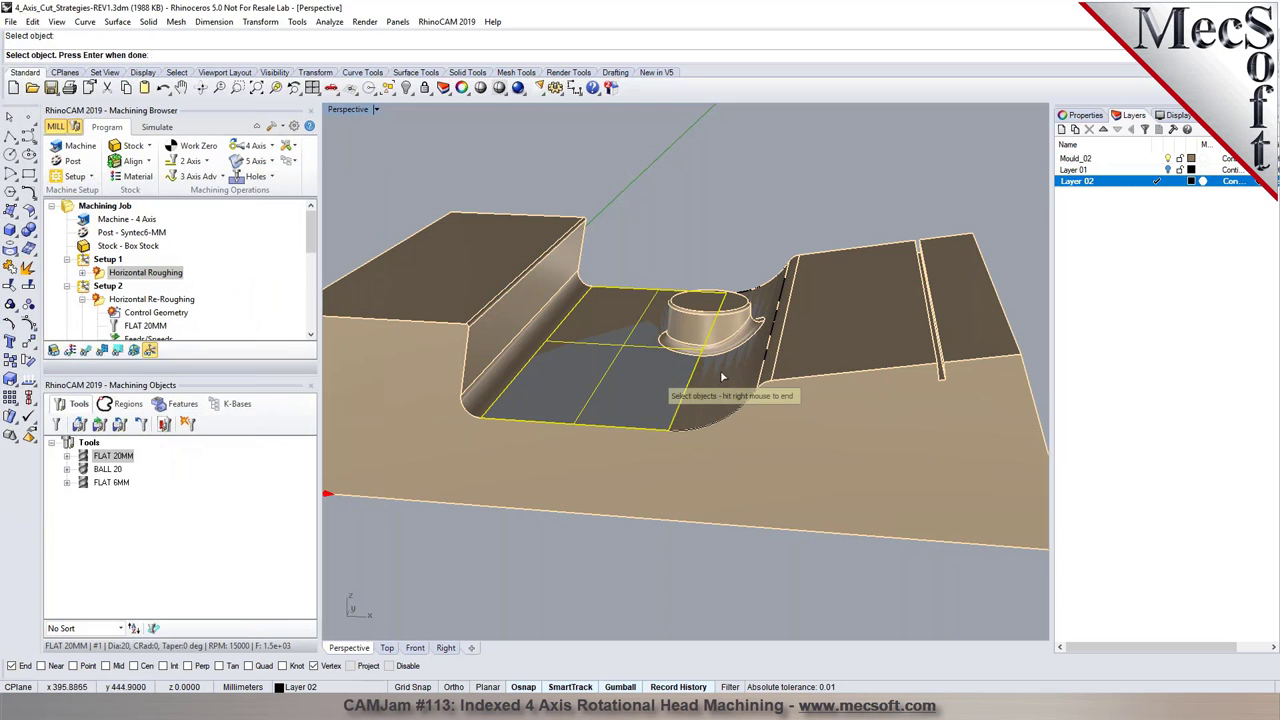
left_click(730, 395)
left_click(780, 417)
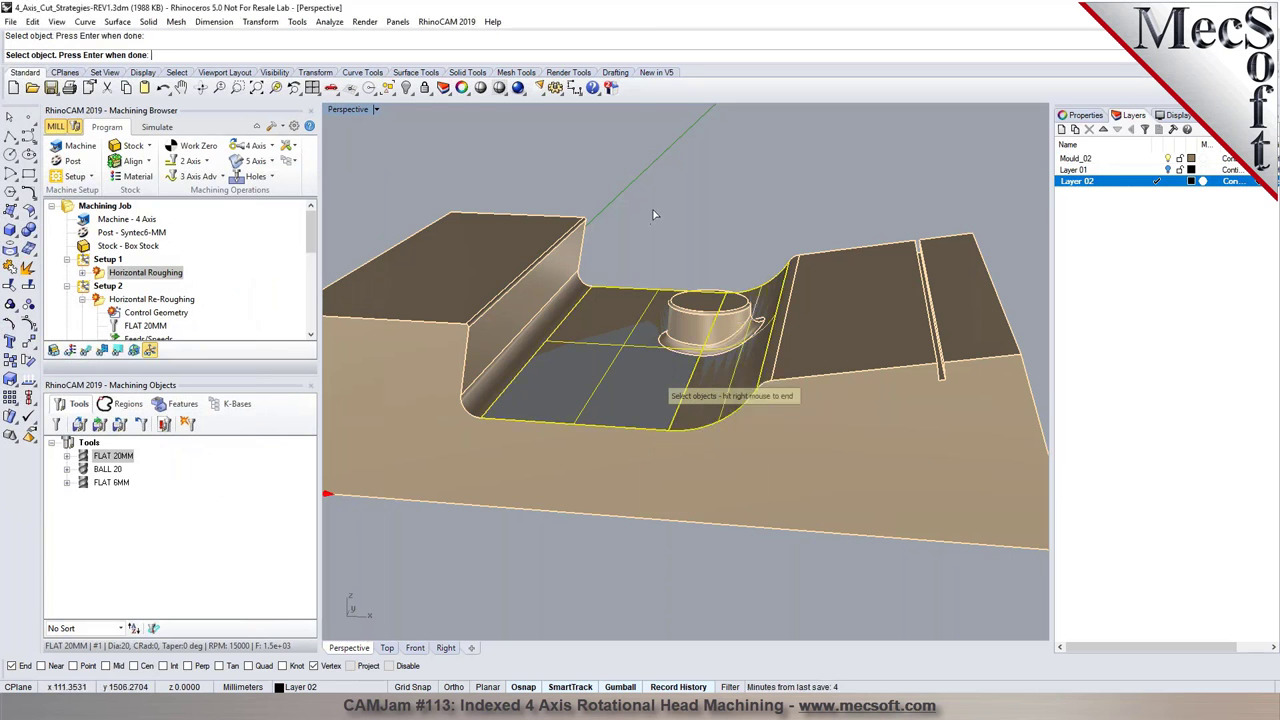
key("Return")
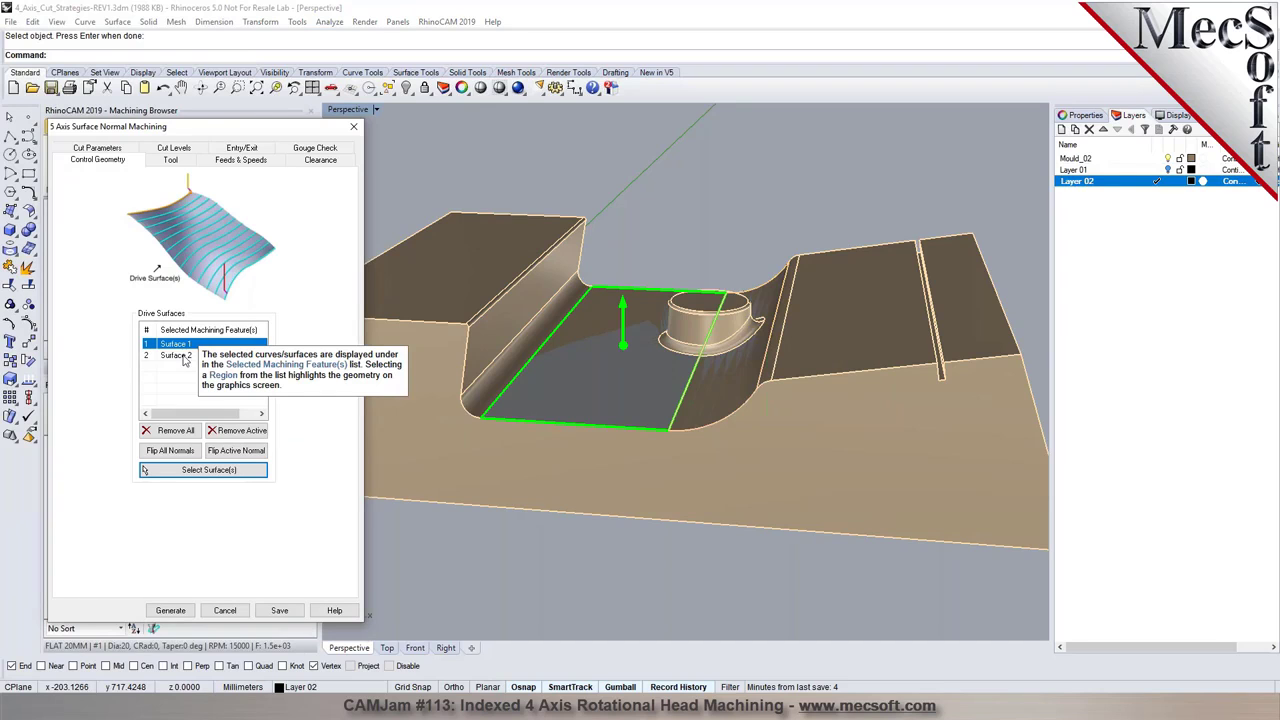
left_click(182, 357)
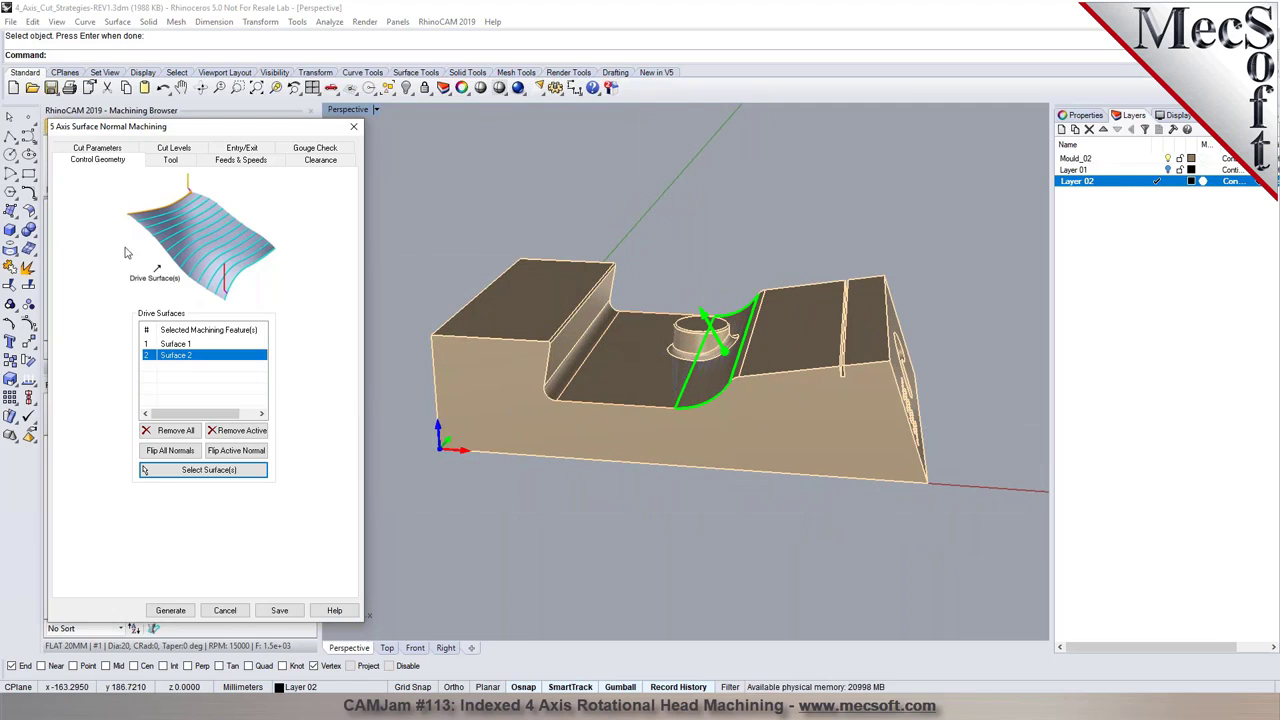
- Assign the BALL 20 tool to the surface-normal operation and generate it with the default 5-axis cut parameters
left_click(169, 161)
left_click(130, 213)
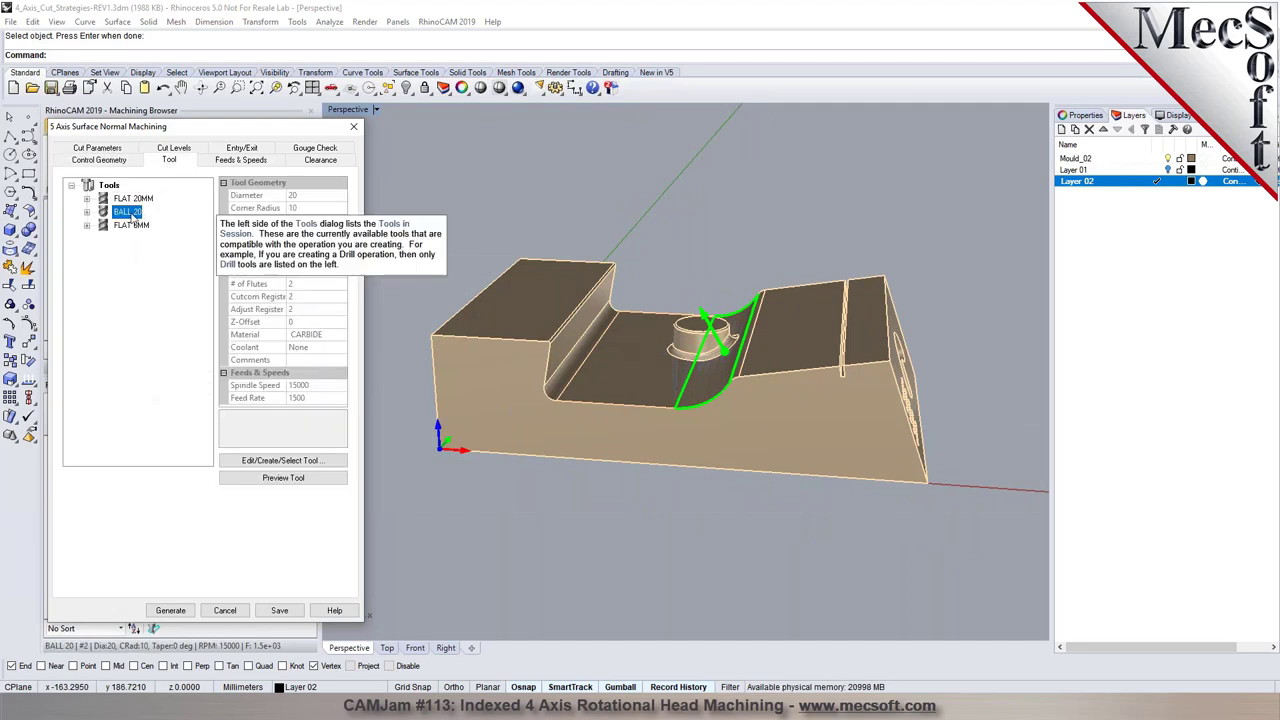
left_click(106, 149)
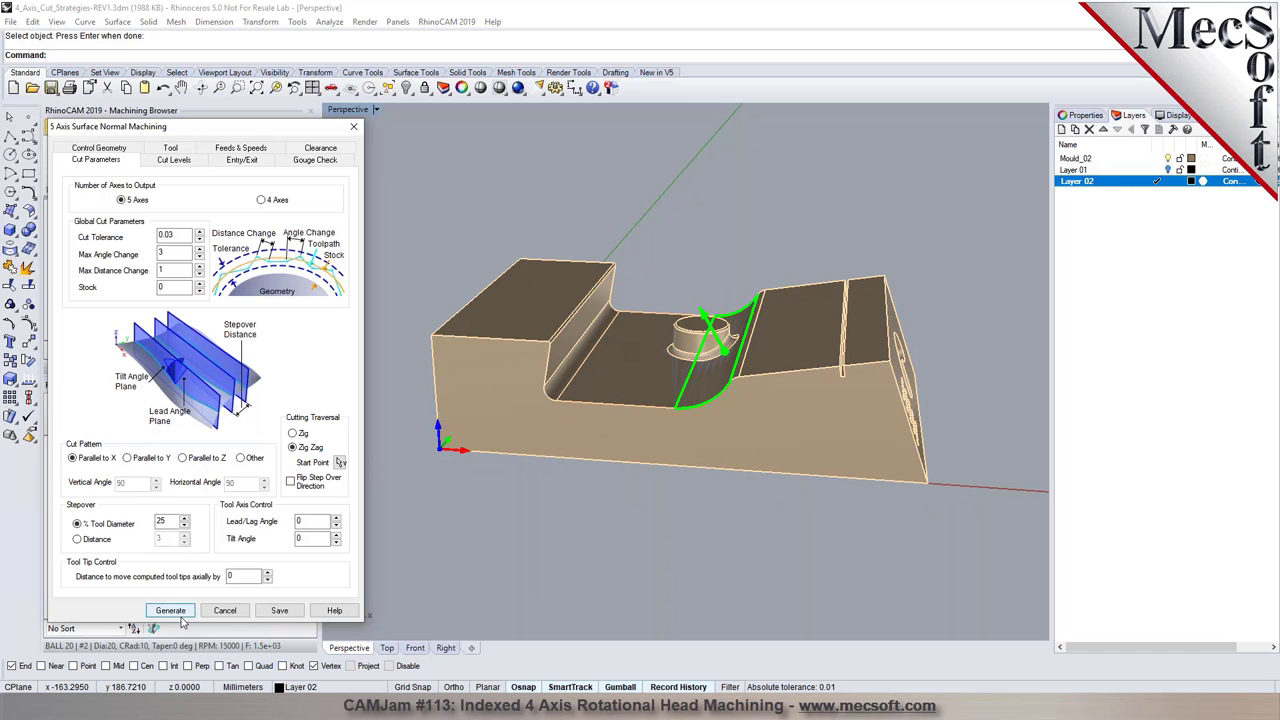
left_click(168, 610)
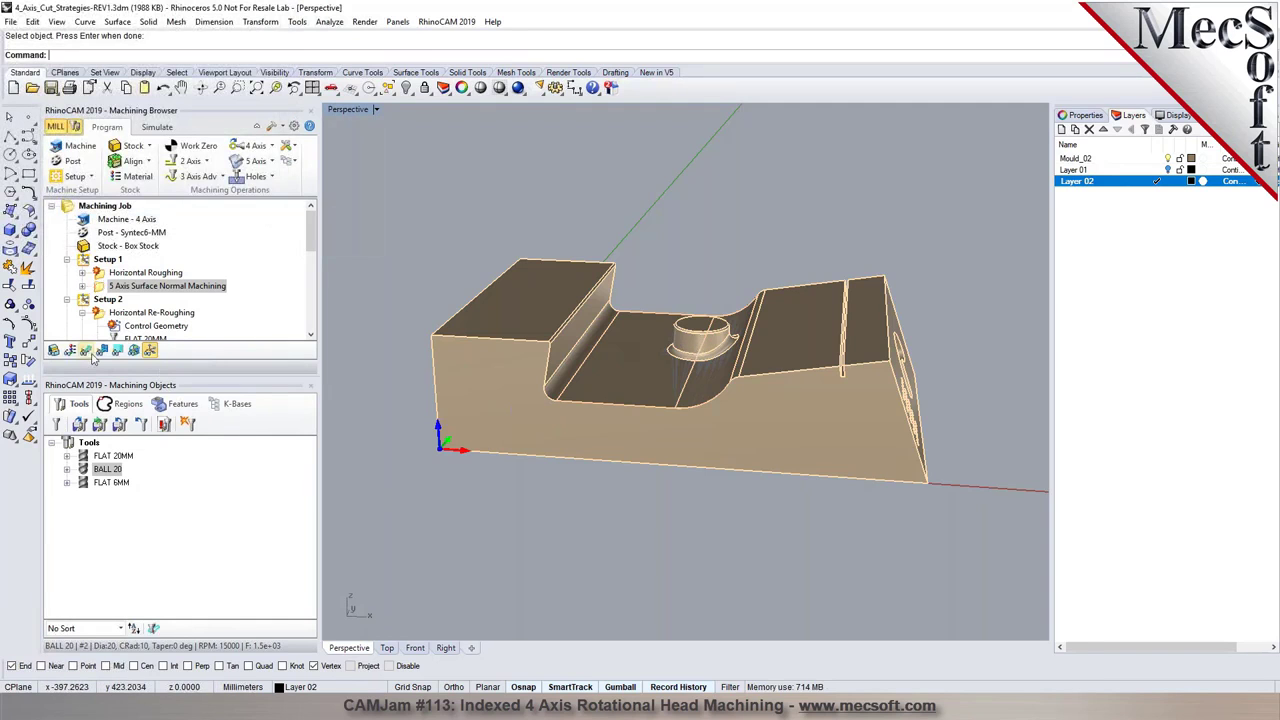
- Switch the surface-normal operation's output to 4 Axes, adjust its stepover percentage of tool diameter, and regenerate the toolpath
double_click(105, 287)
left_click(95, 160)
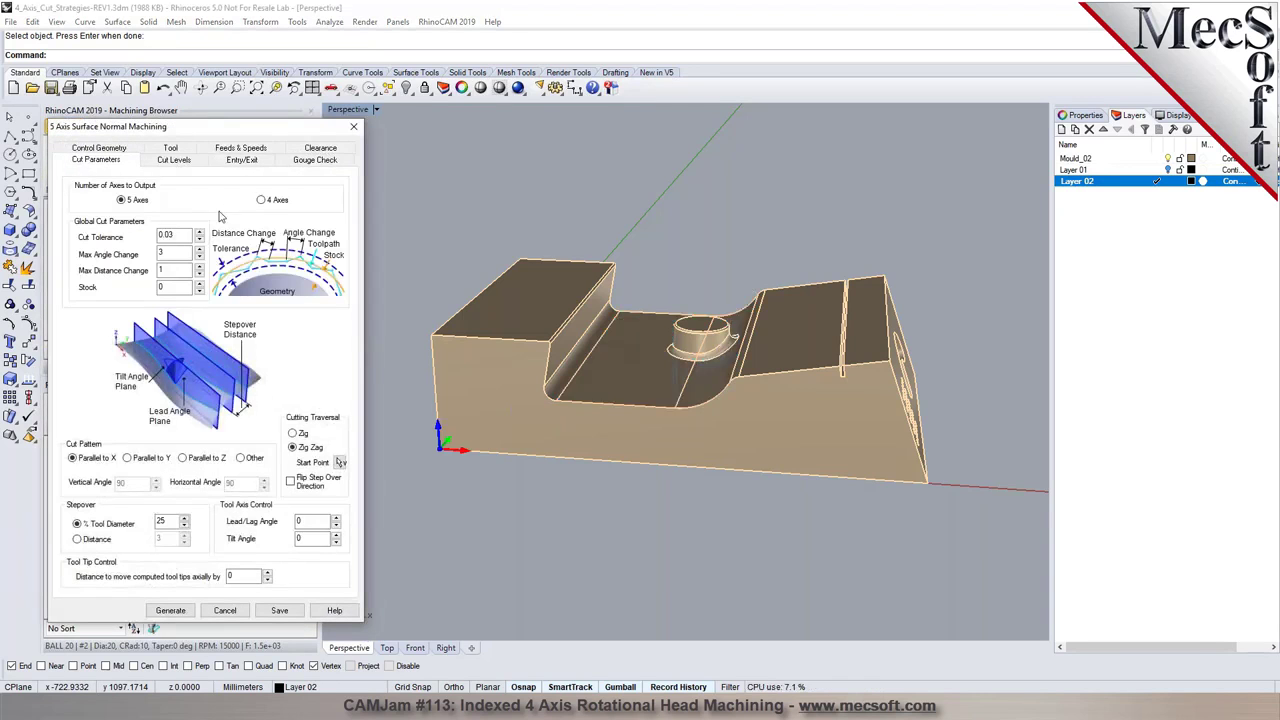
left_click_drag(174, 521, 127, 527)
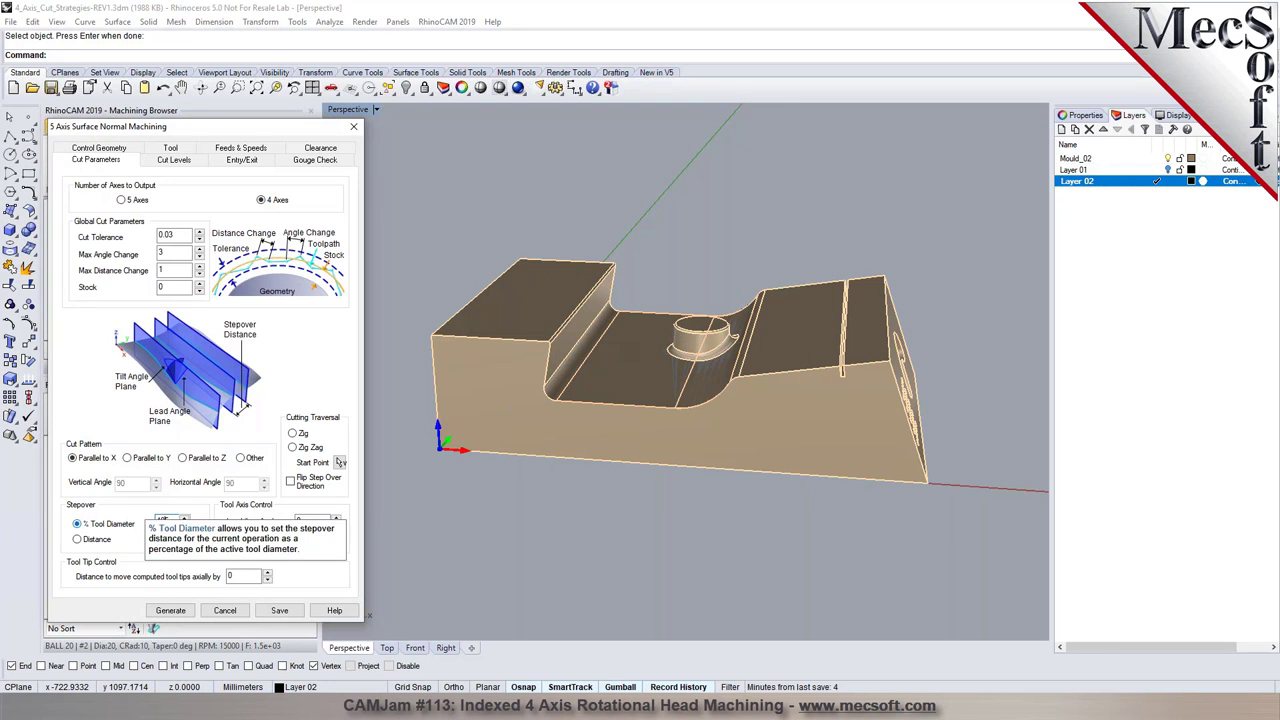
left_click(170, 610)
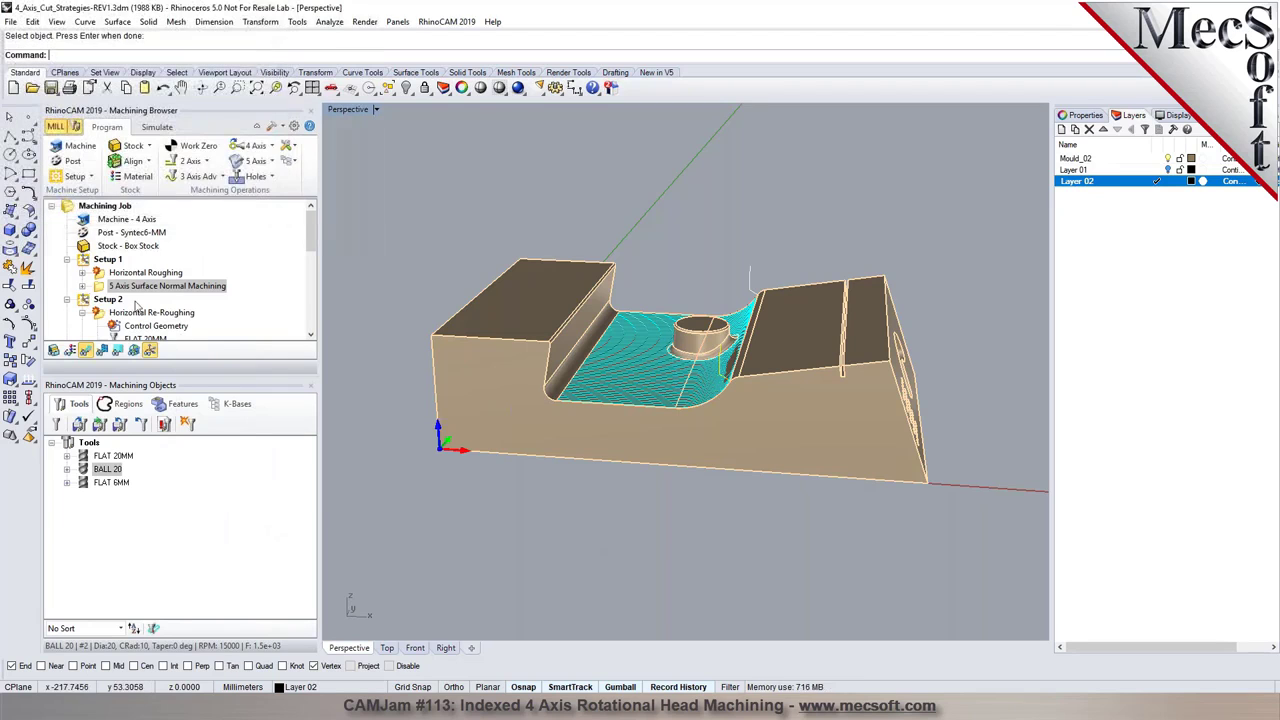
- Examine the tool's tilt along the surface-normal toolpath by walking through its GOTO moves in the toolpath editor, starting at the plunge
left_click(83, 286)
left_click(118, 313)
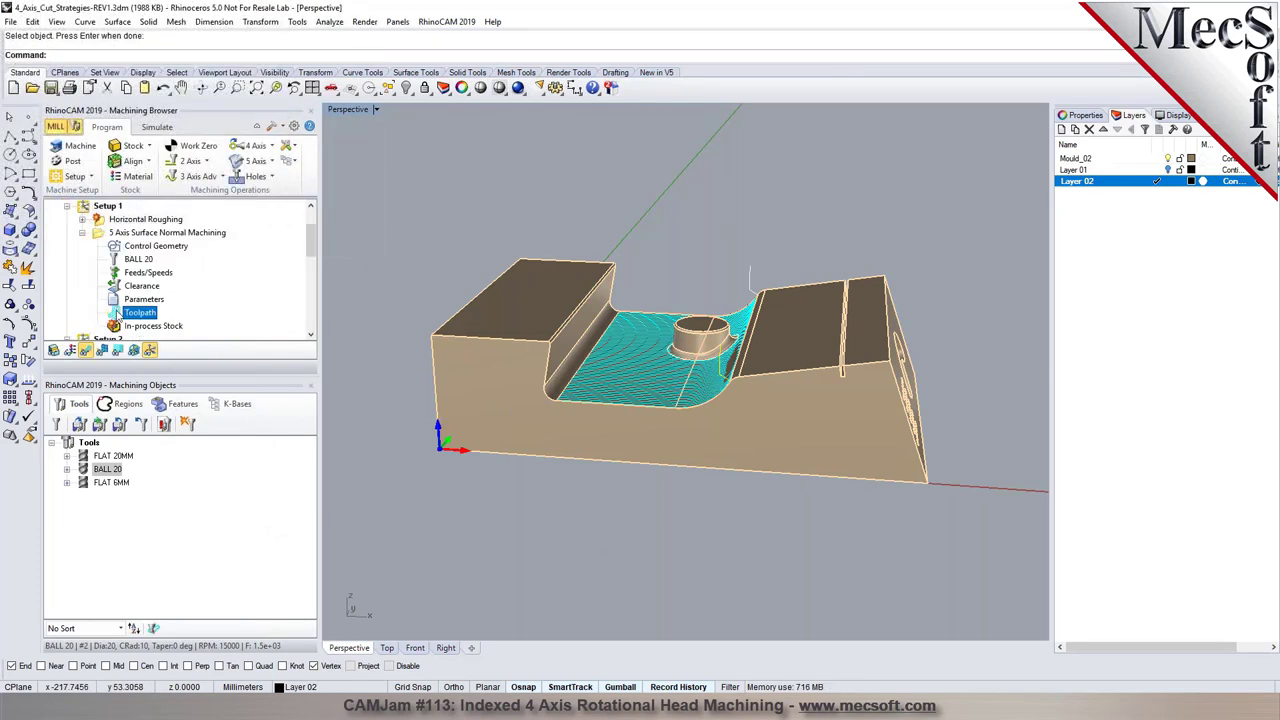
double_click(118, 313)
left_click(543, 250)
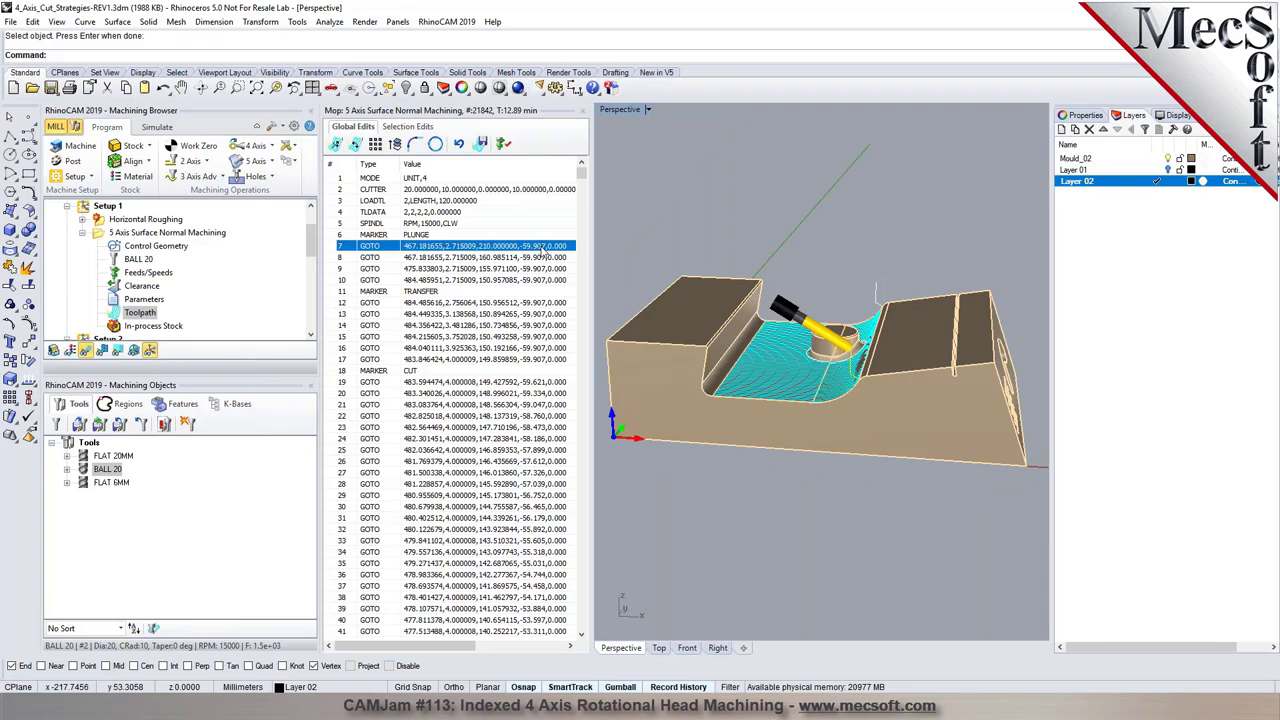
key("Down")
key("Down")
key("Down")
key("Down")
key("Down")
key("Down")
key("Down")
key("Down")
key("Down")
key("Down")
key("Down")
key("Down")
key("Down")
key("Down")
key("Down")
key("Down")
key("Down")
key("Down")
key("Down")
key("Down")
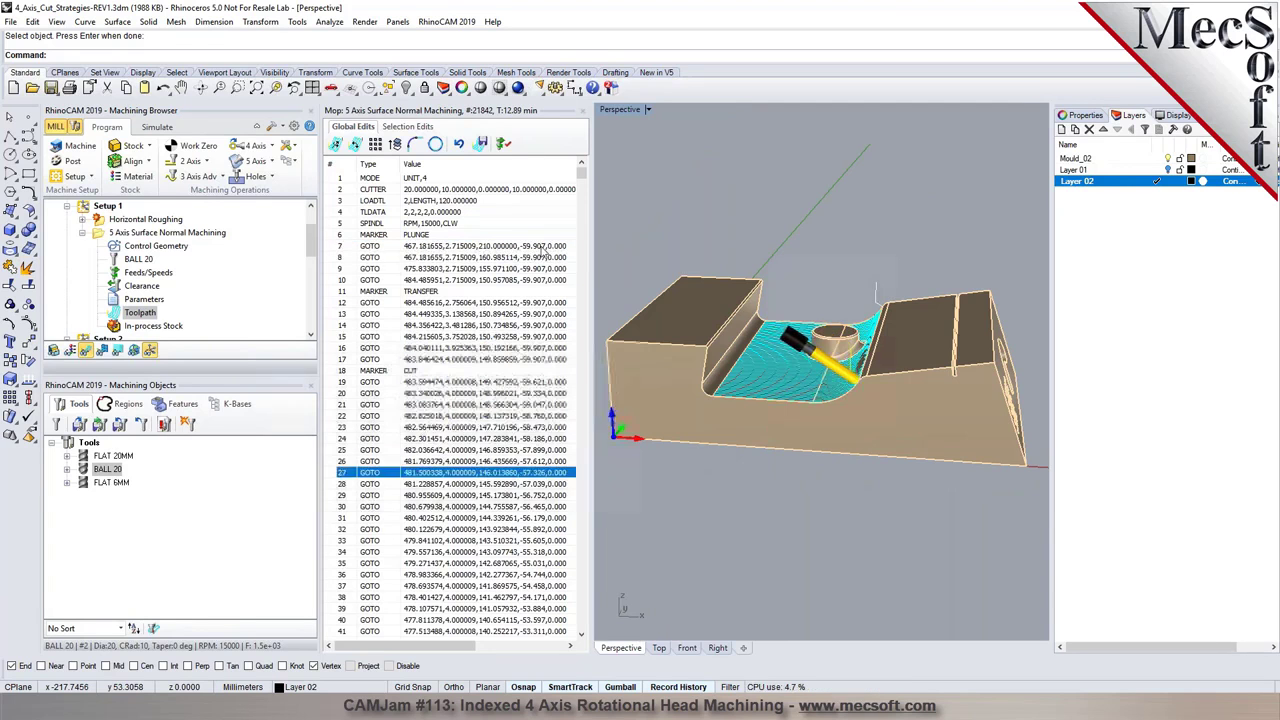
key("Down")
key("Down")
key("Down")
key("Down")
key("Down")
key("Down")
key("Down")
key("Down")
key("Down")
key("Down")
key("Down")
key("Down")
key("Down")
key("Down")
key("Down")
key("Down")
key("Down")
key("Down")
key("Down")
key("Down")
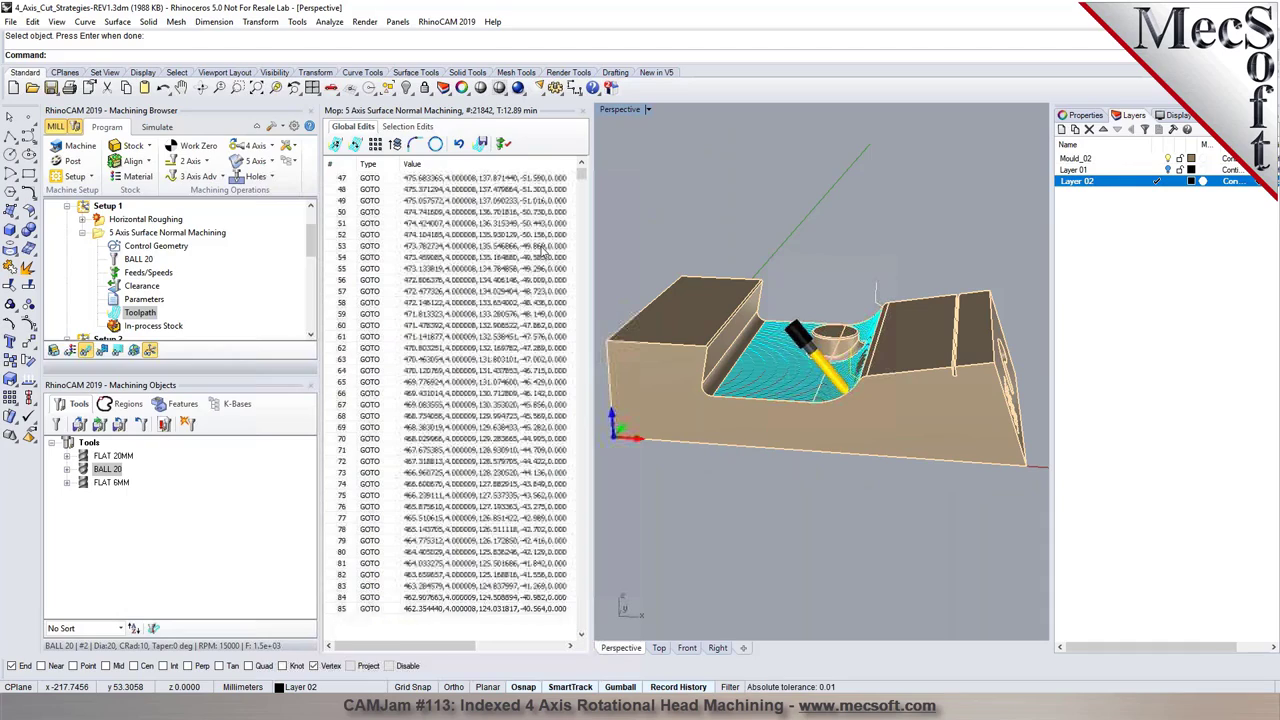
key("Down")
key("Down")
key("Down")
key("Down")
key("Down")
key("Down")
key("Down")
key("Down")
key("Down")
key("Down")
key("Down")
key("Down")
key("Down")
key("Down")
key("Down")
key("Down")
key("Down")
key("Down")
key("Down")
key("Down")
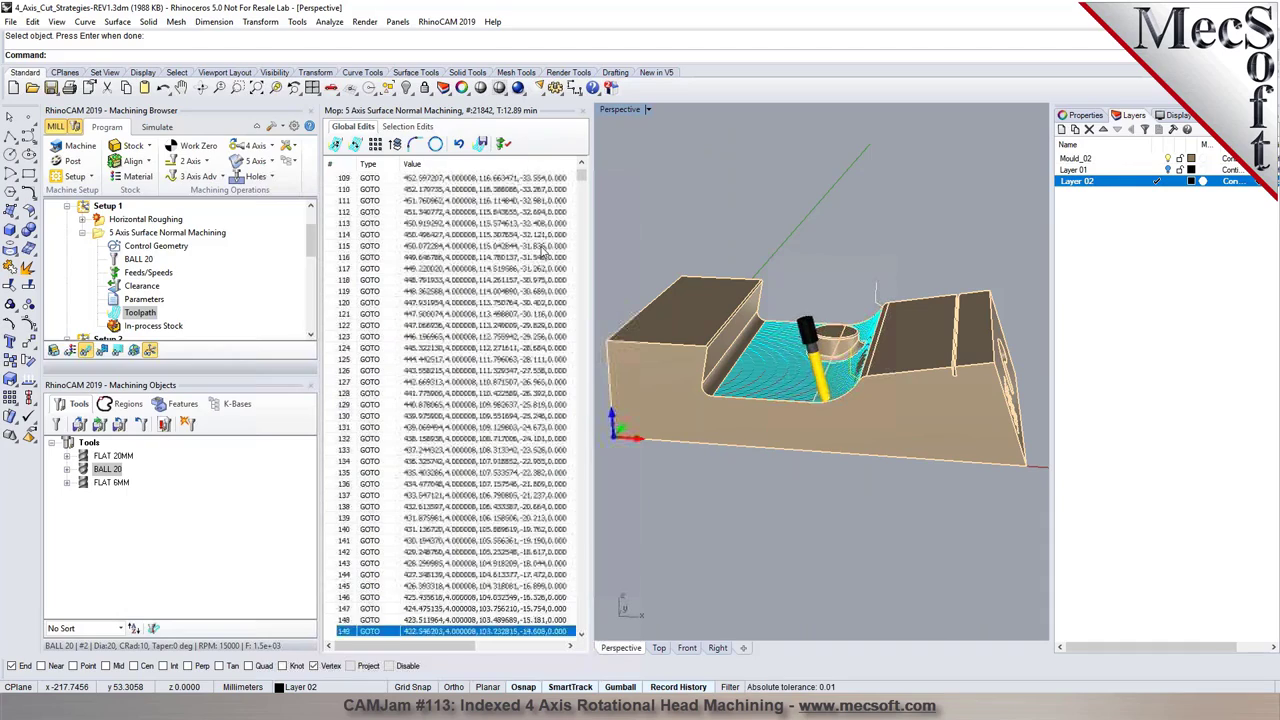
key("Down")
key("Down")
key("Down")
key("Down")
key("Down")
key("Down")
key("Down")
key("Down")
key("Down")
key("Down")
key("Down")
key("Down")
key("Down")
key("Down")
key("Down")
key("Down")
key("Down")
key("Down")
key("Down")
key("Down")
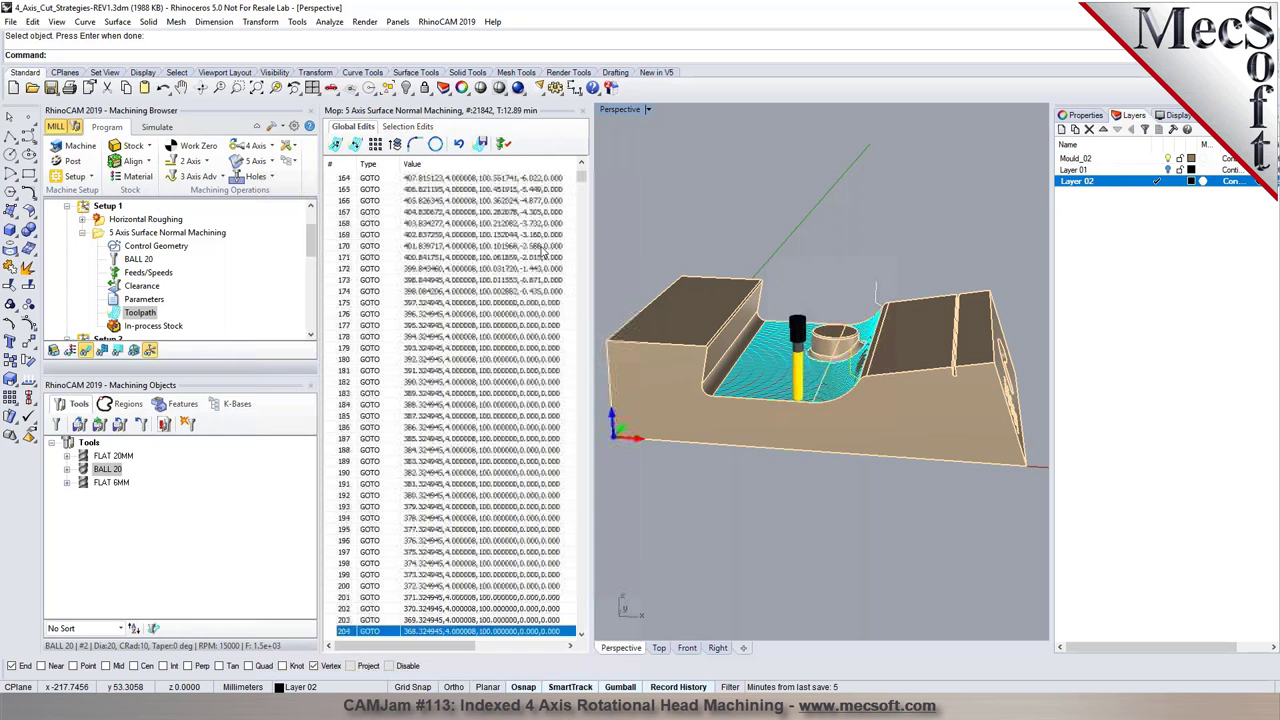
left_click(582, 110)
- Simulate the 5 Axis Surface Normal Machining operation on the roughed stock and pause it partway through the recess
left_click(162, 127)
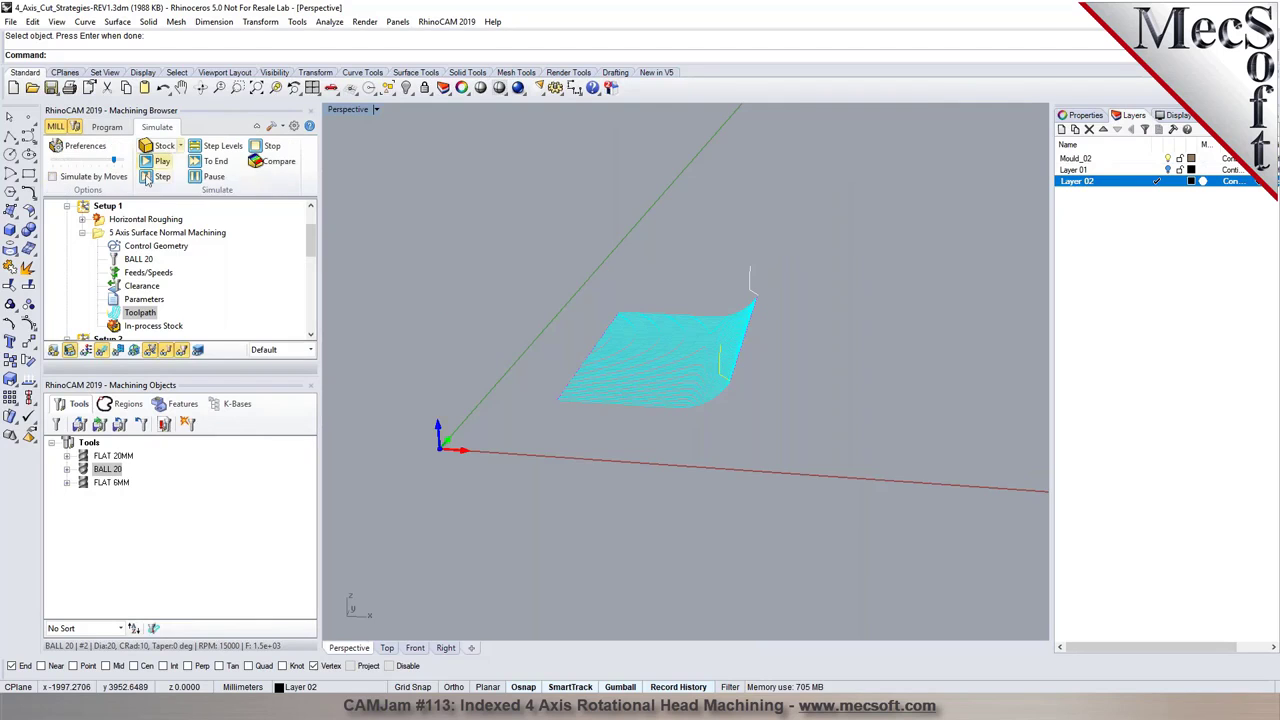
left_click(155, 233)
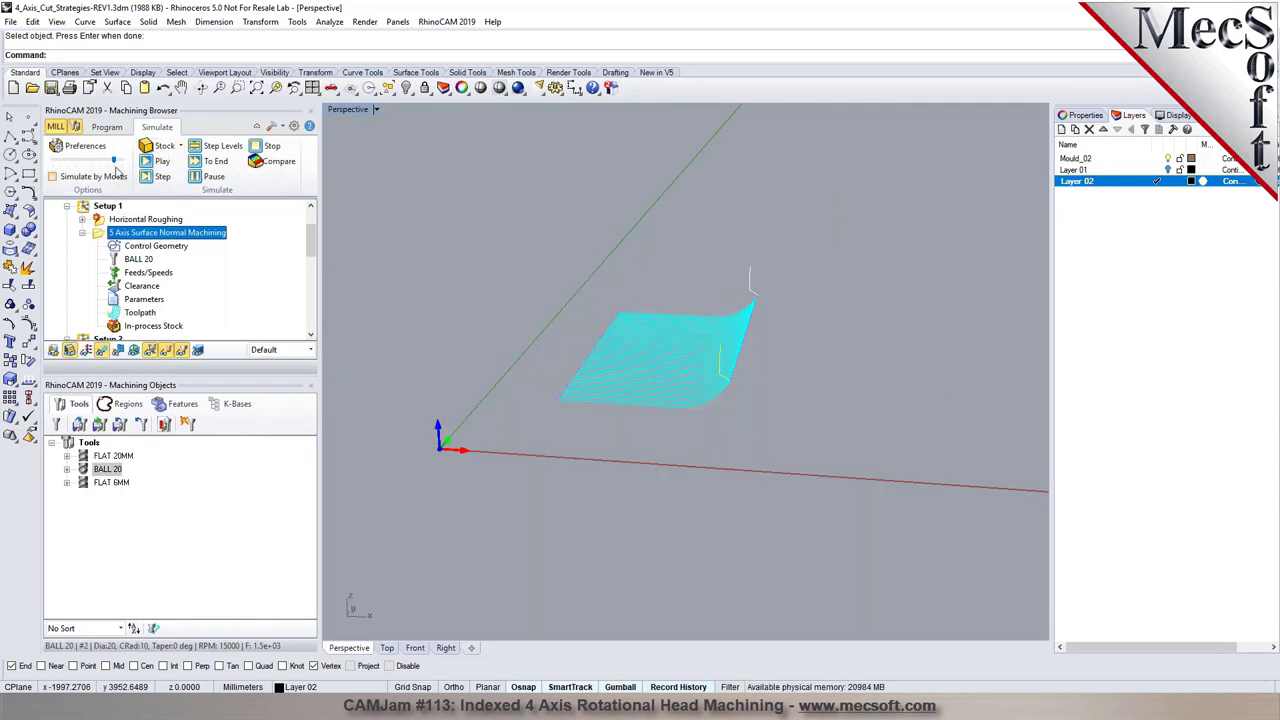
left_click(158, 161)
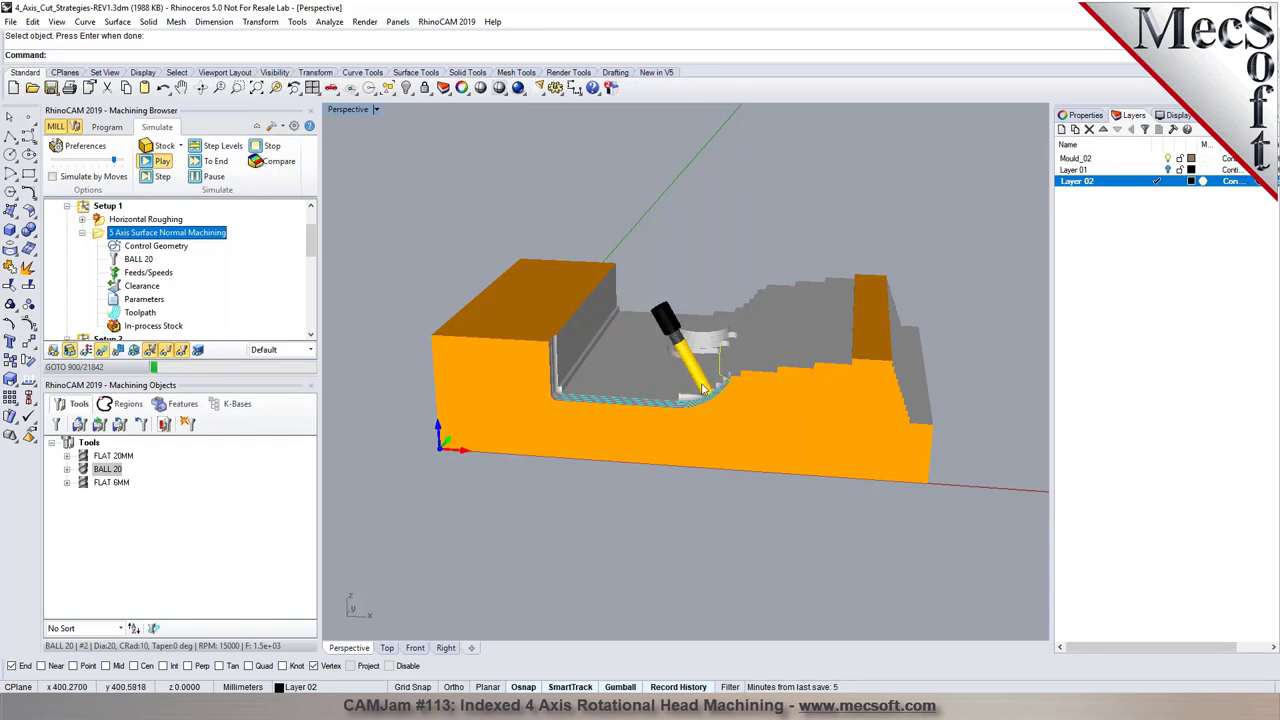
left_click(203, 178)
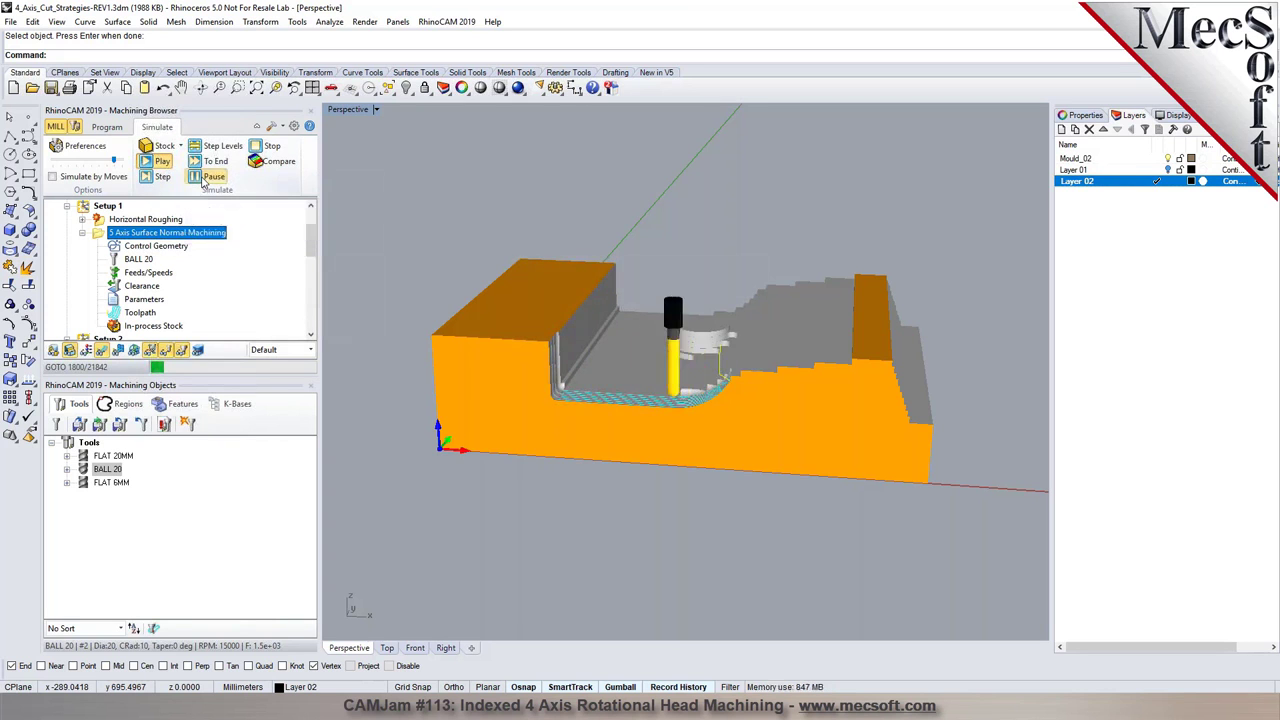